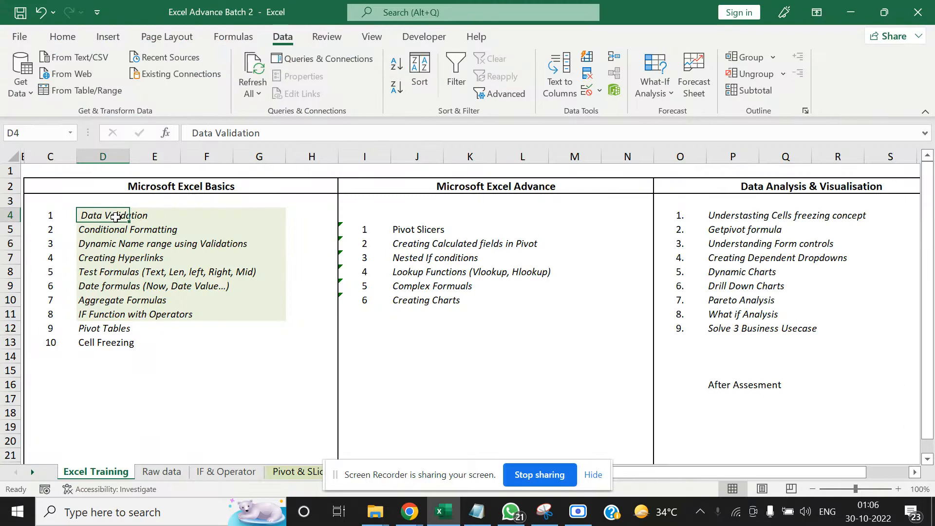
Review the Microsoft Excel Basics topic list from Data Validation down to Pivot Tables
key(Down)
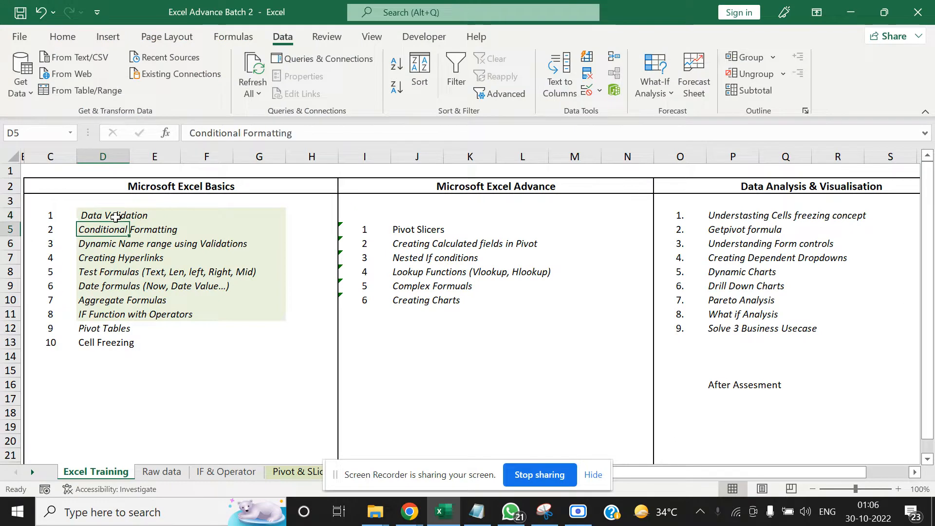
click(116, 217)
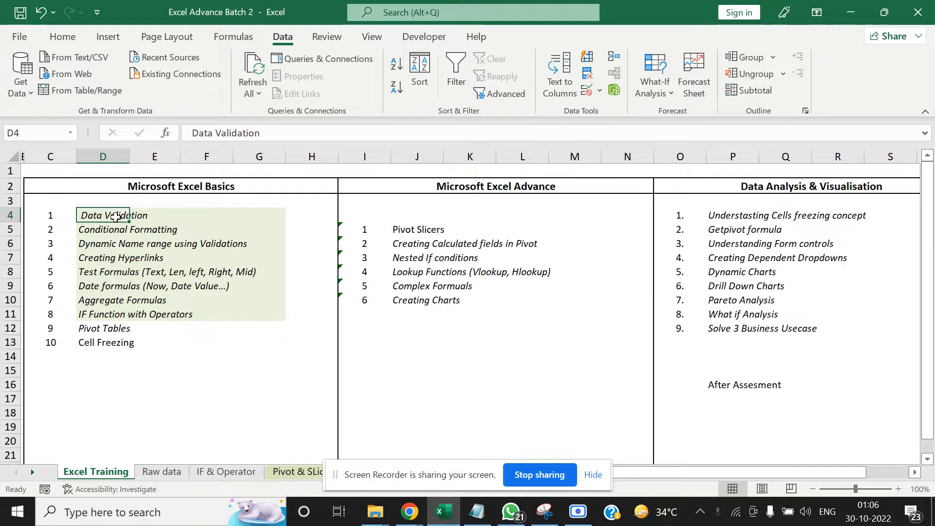
key(Down)
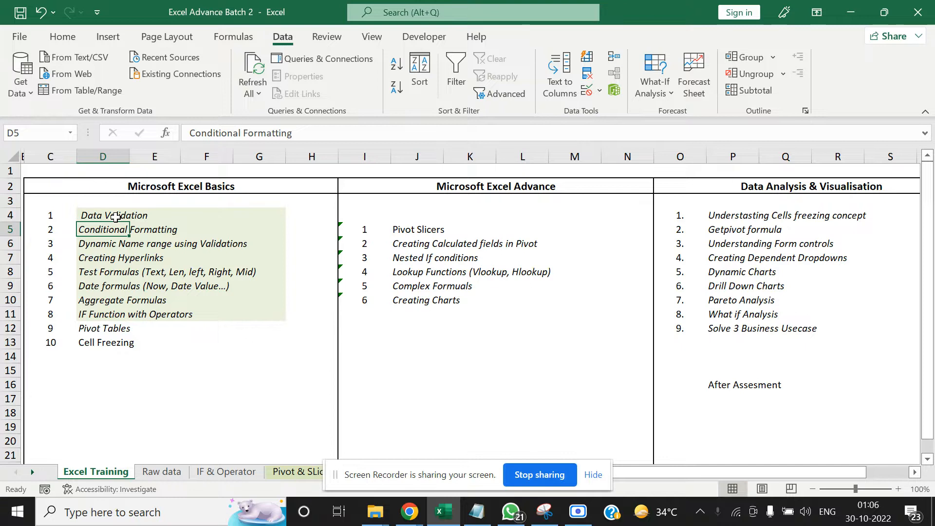
key(Down)
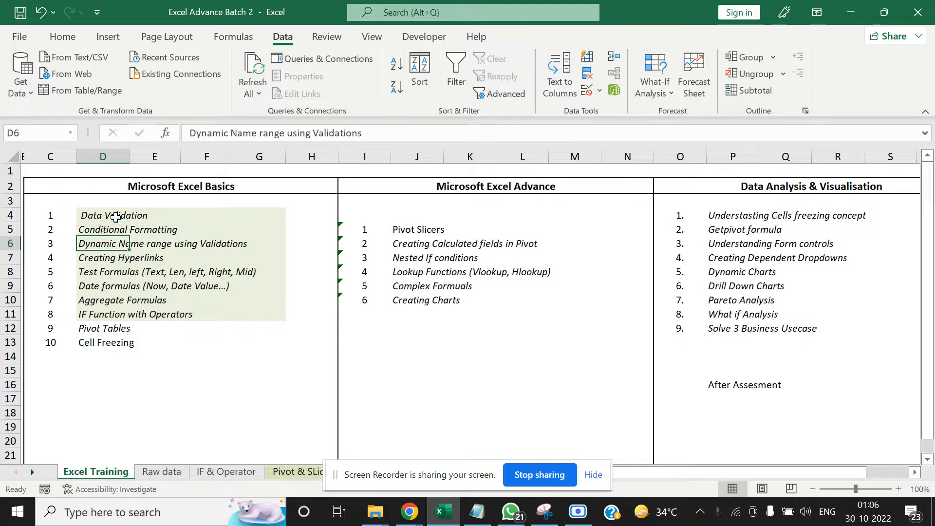
key(Down)
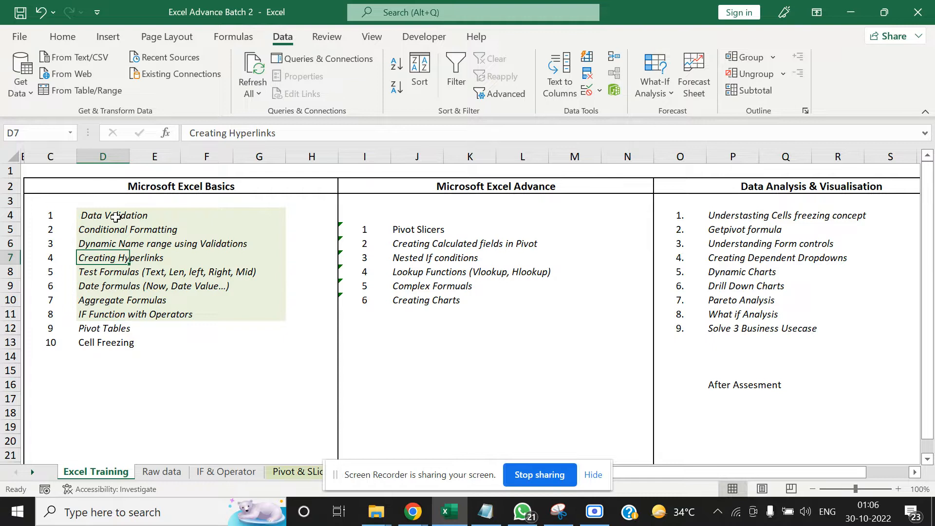
key(Down)
key(Down)
key(Down)
key(Up)
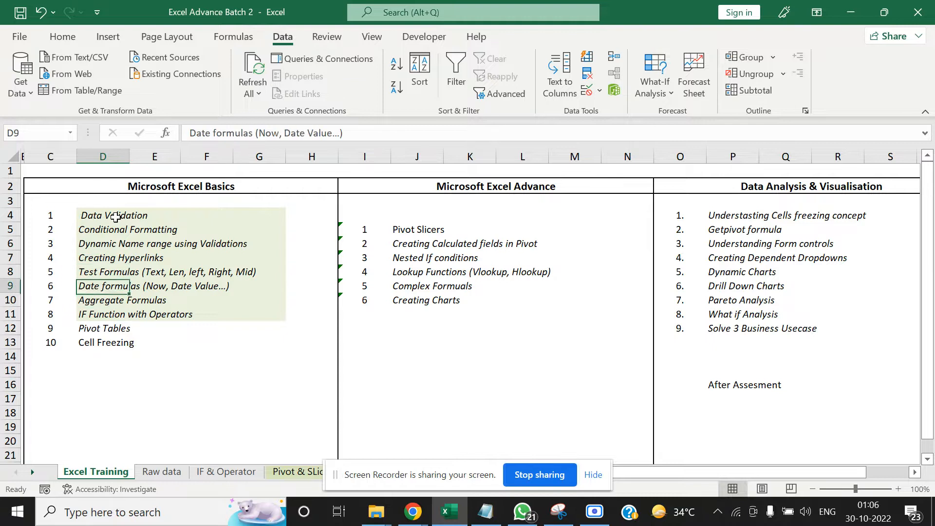
key(Down)
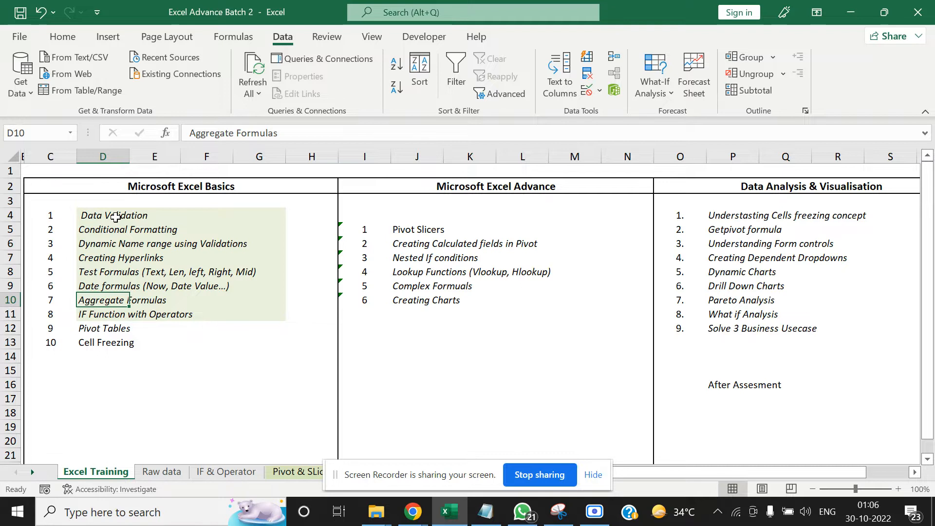
key(Down)
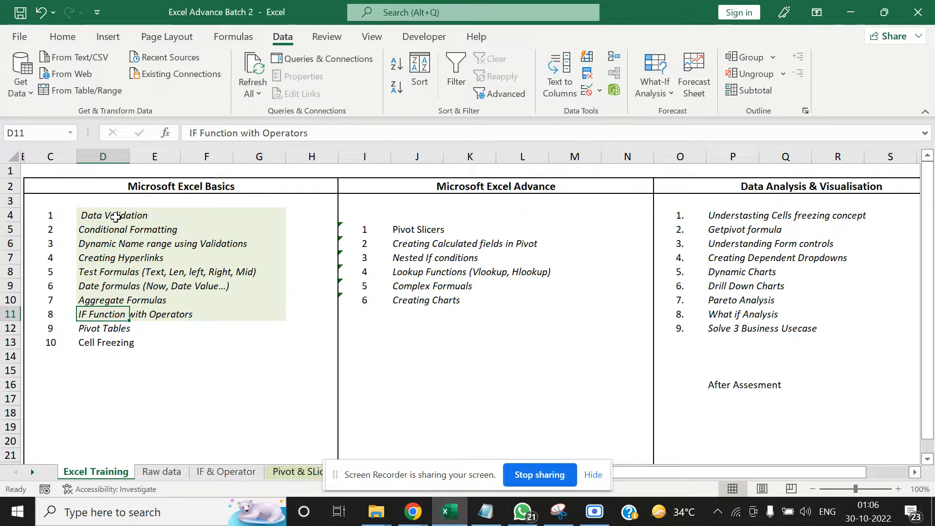
key(Down)
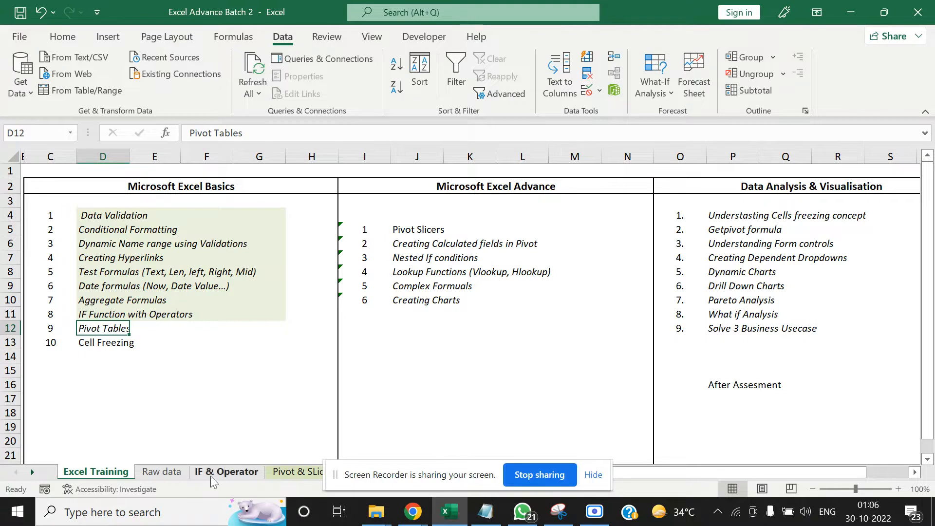
click(241, 412)
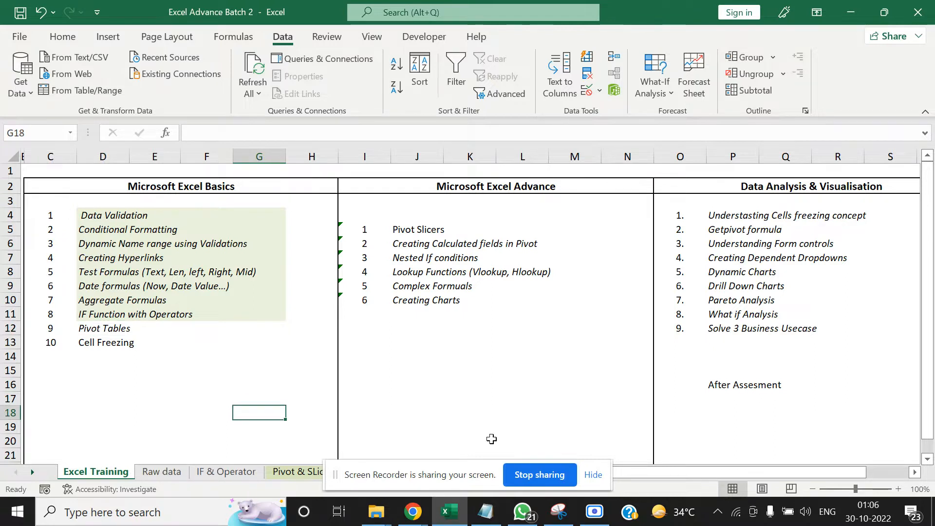
Open the IF & Operator sheet and examine the formula in the first Pass / Fail result, cell F2
click(226, 474)
click(545, 323)
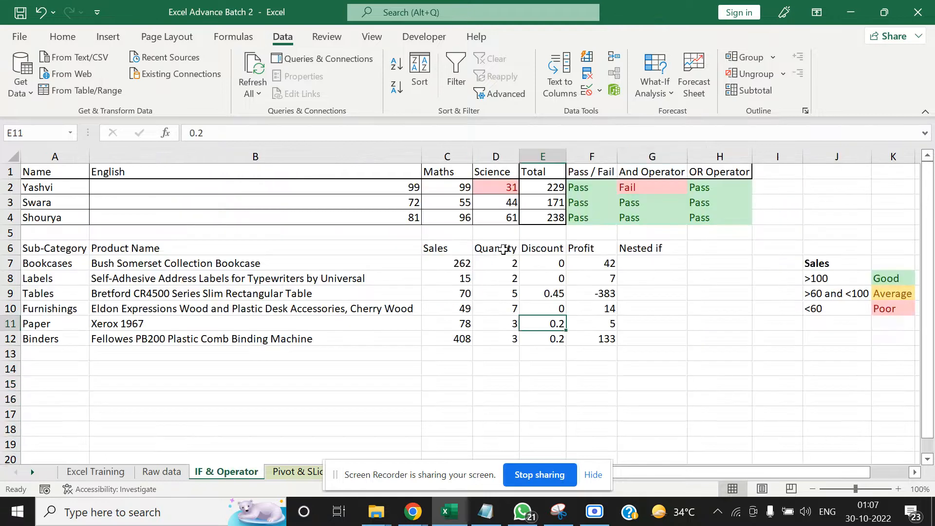
click(466, 233)
click(598, 189)
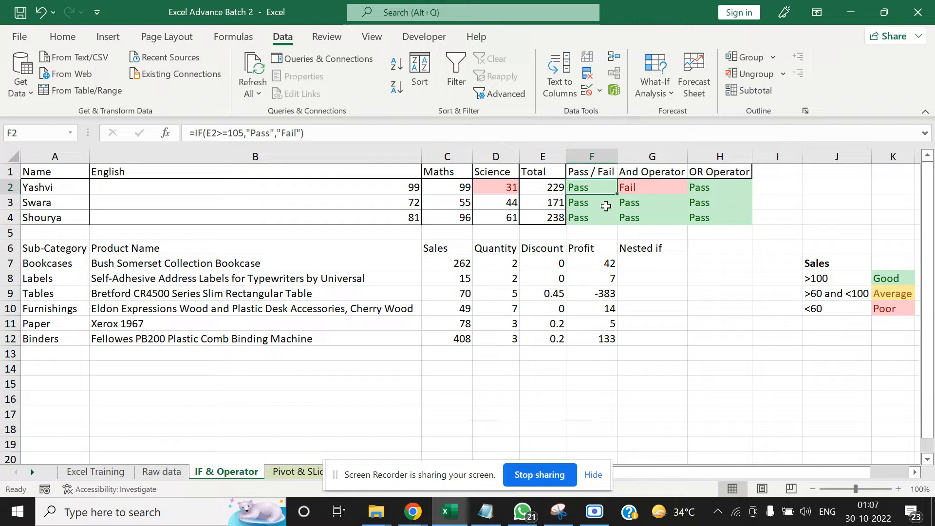
key(Right)
key(Left)
Replace the formula in F2 with its result by copying the cell and pasting it onto itself with Paste Special Values
key(ctrl+c)
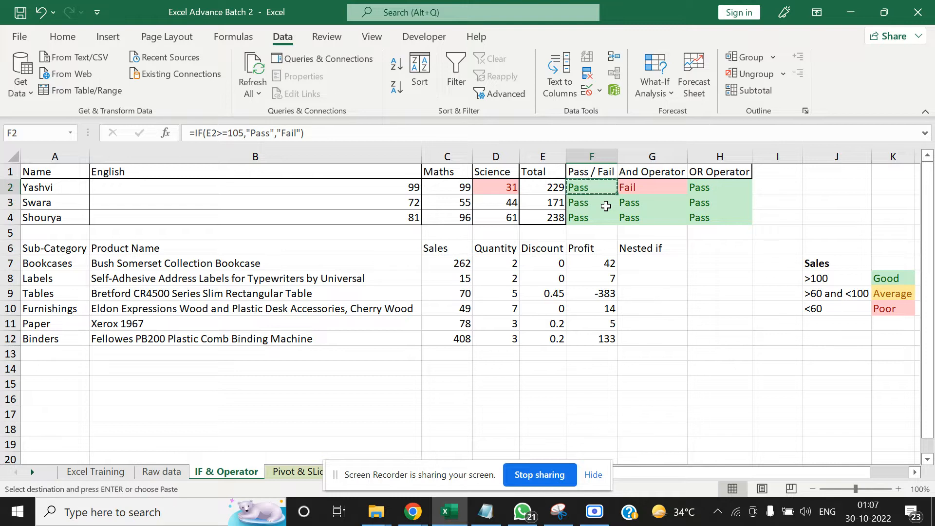
right_click(595, 190)
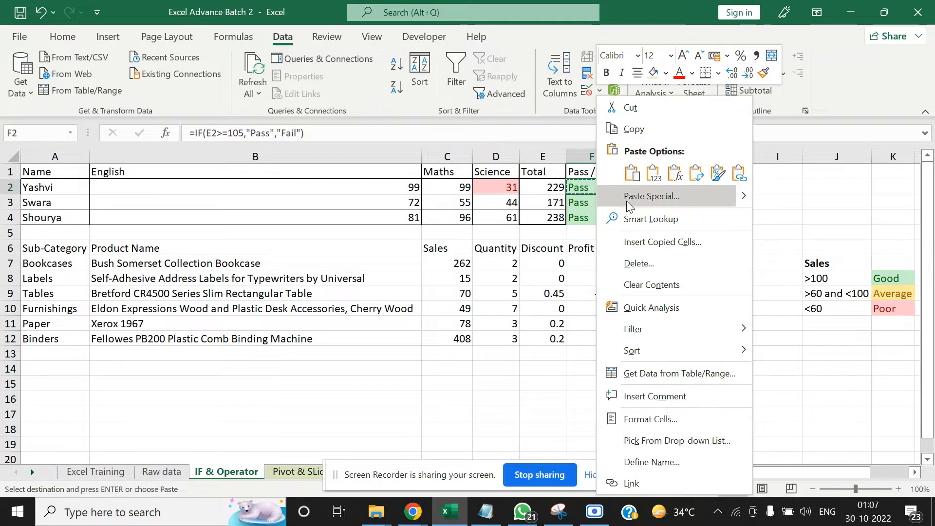
click(659, 195)
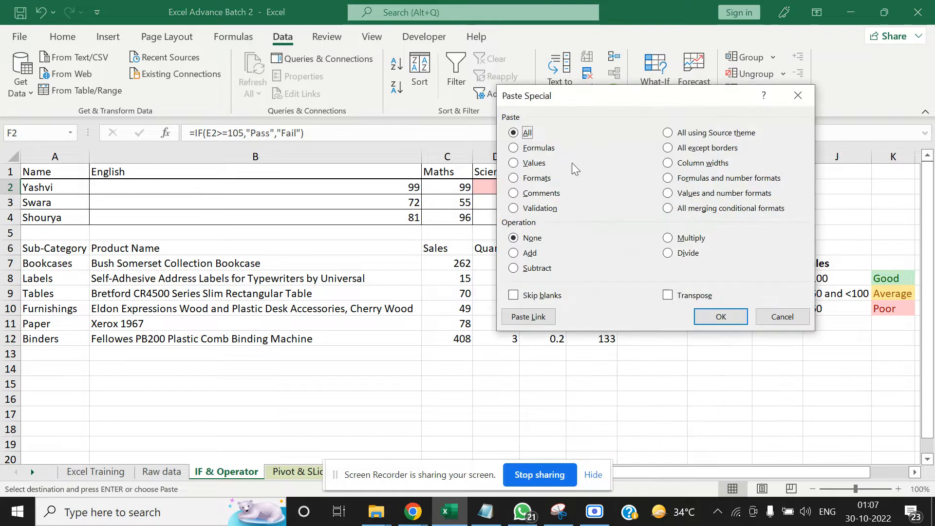
click(535, 163)
click(721, 316)
click(720, 353)
click(598, 186)
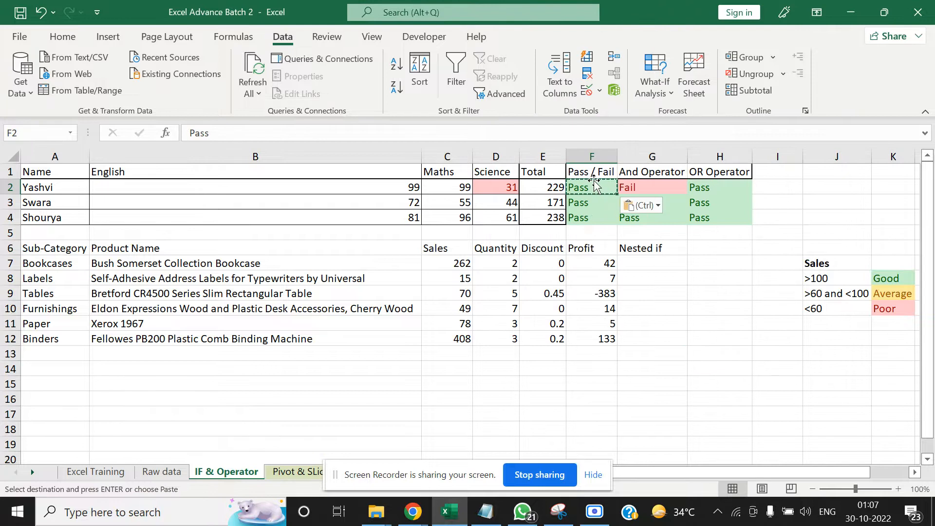
key(Right)
key(Left)
key(Escape)
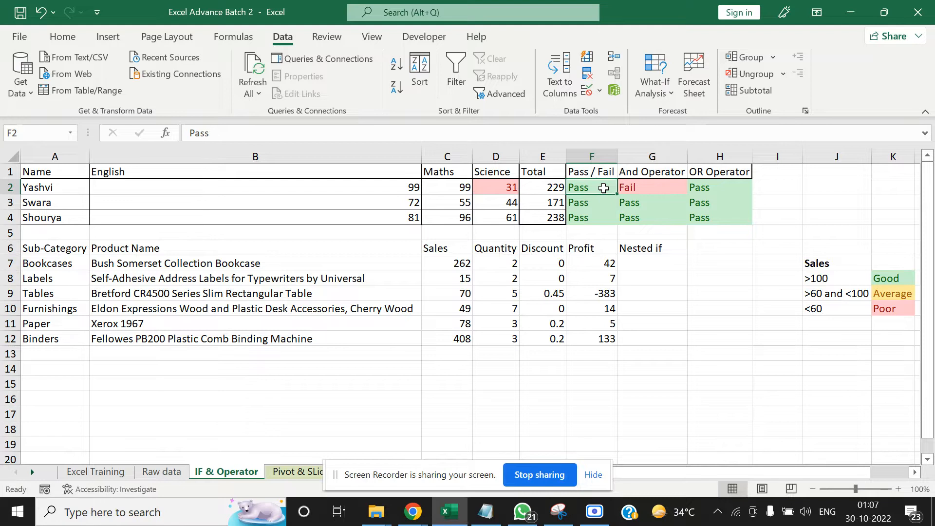
Copy only the formatting of the And Operator result in G2 to the empty cell H8 with Paste Special Formats
key(Right)
key(Right)
key(Left)
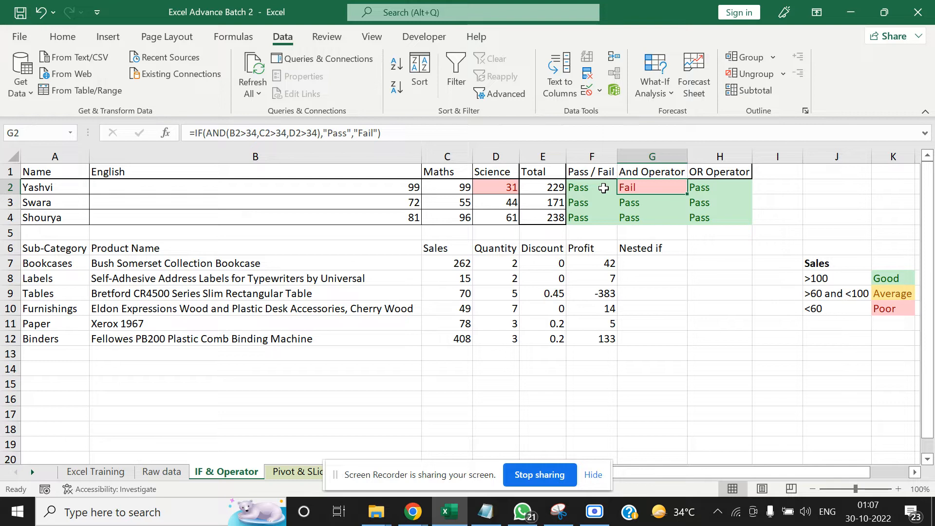
key(ctrl+c)
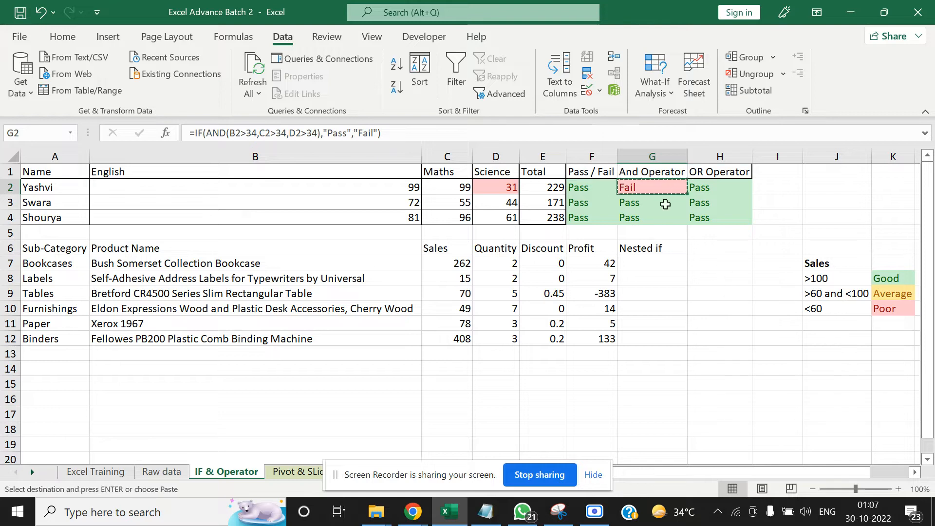
click(712, 275)
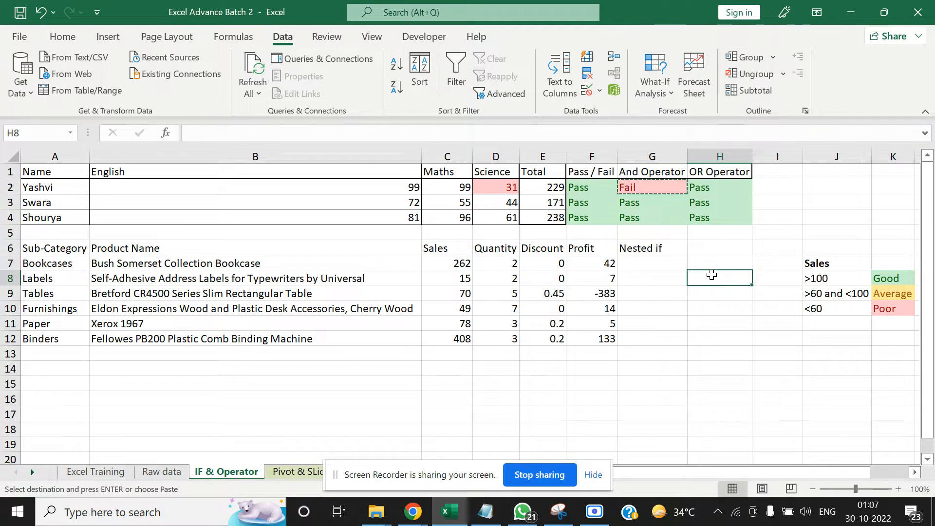
right_click(712, 275)
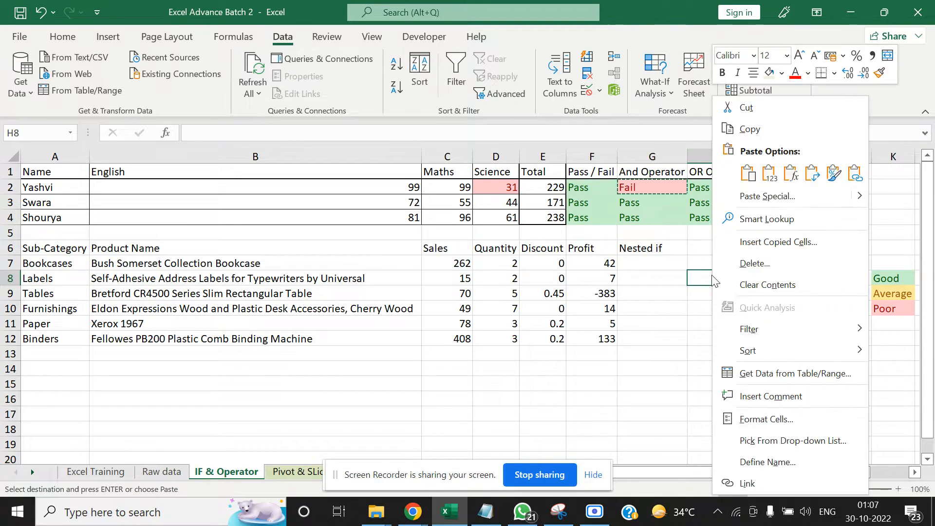
click(749, 199)
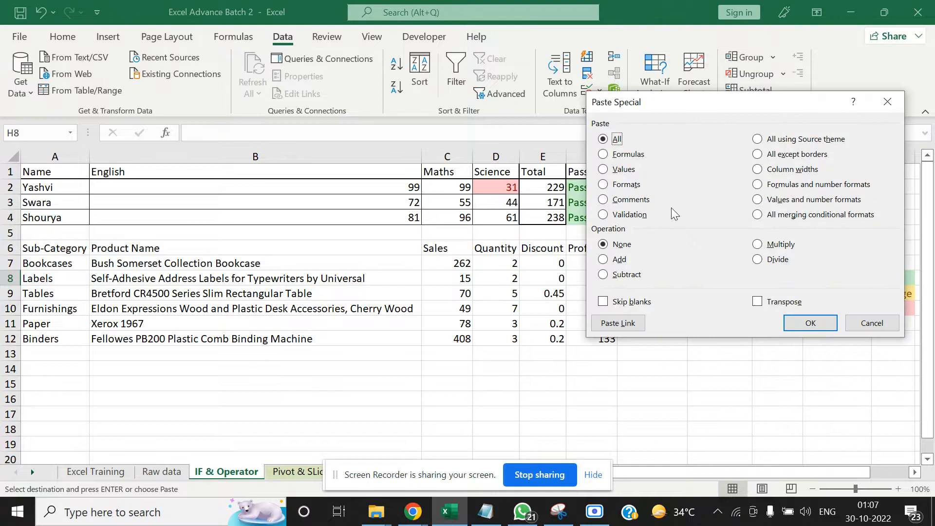
click(602, 184)
click(798, 324)
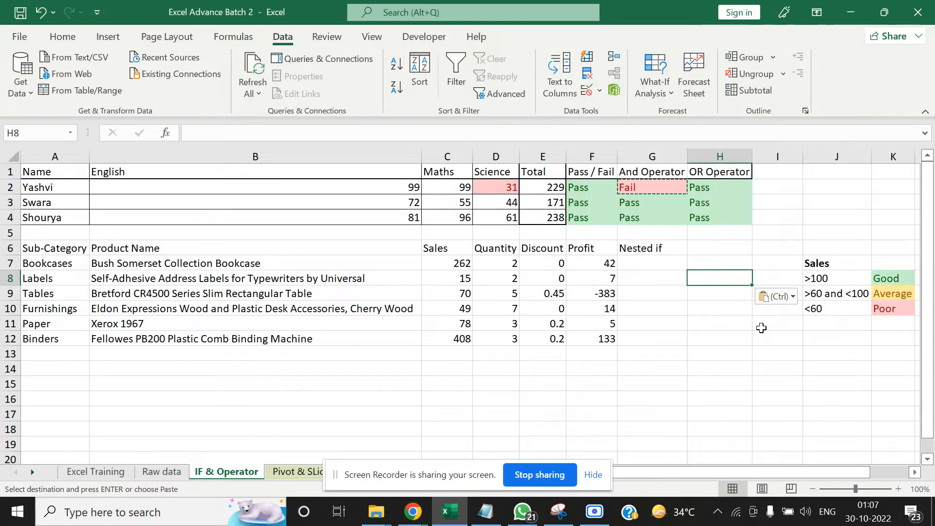
Test the formatting of H8 by entering Fail and replacing it with Pass, and undo the Pass entry
click(722, 323)
click(716, 277)
key(Return)
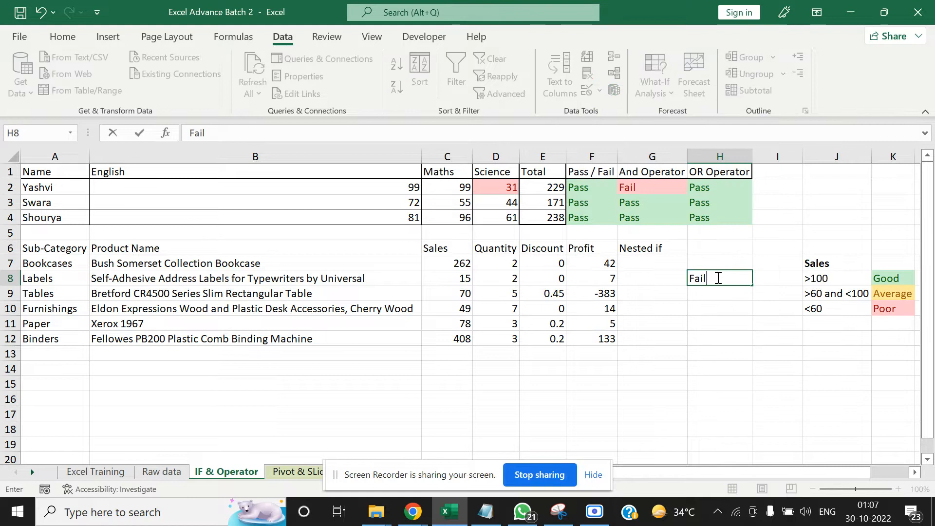
text(Pa)
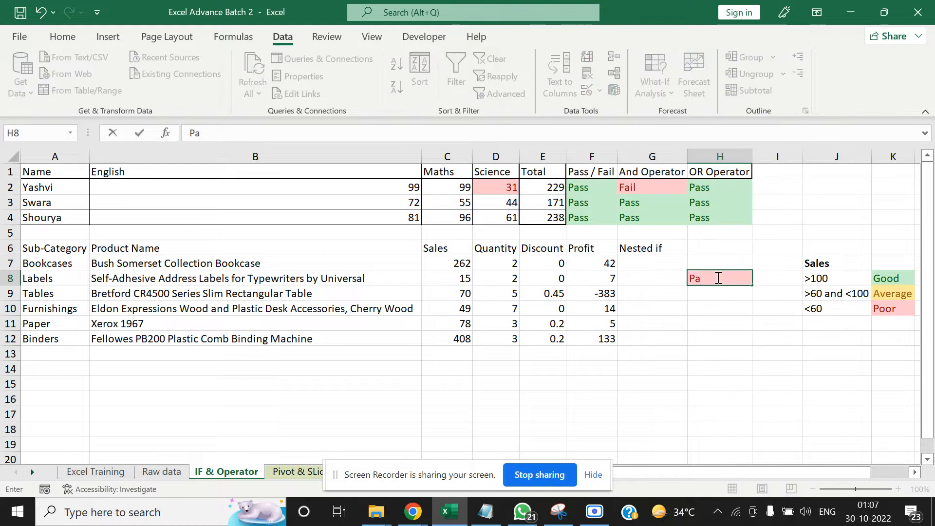
text(ss)
key(ctrl+Return)
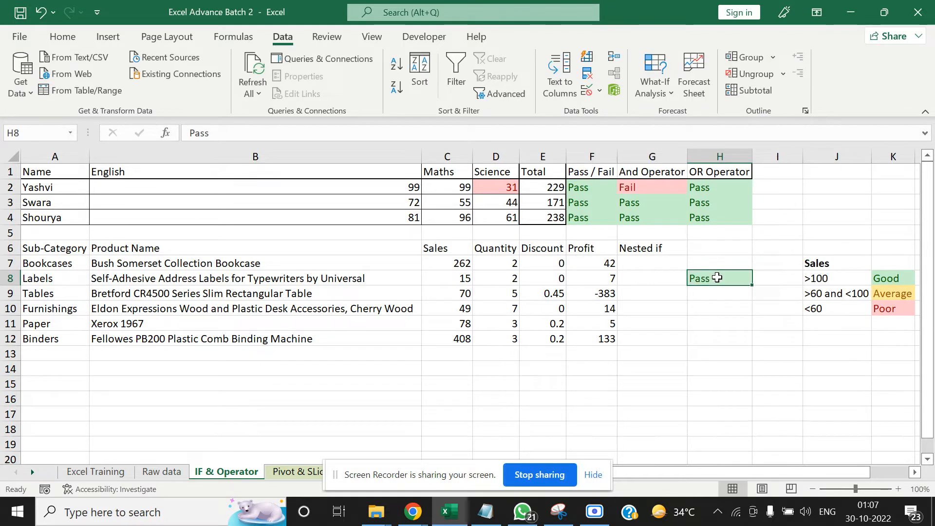
key(ctrl+z)
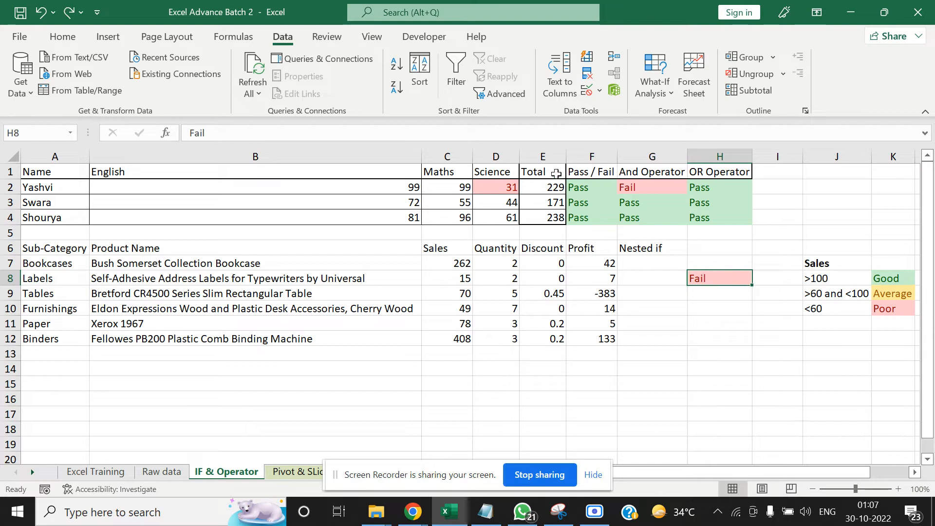
click(585, 194)
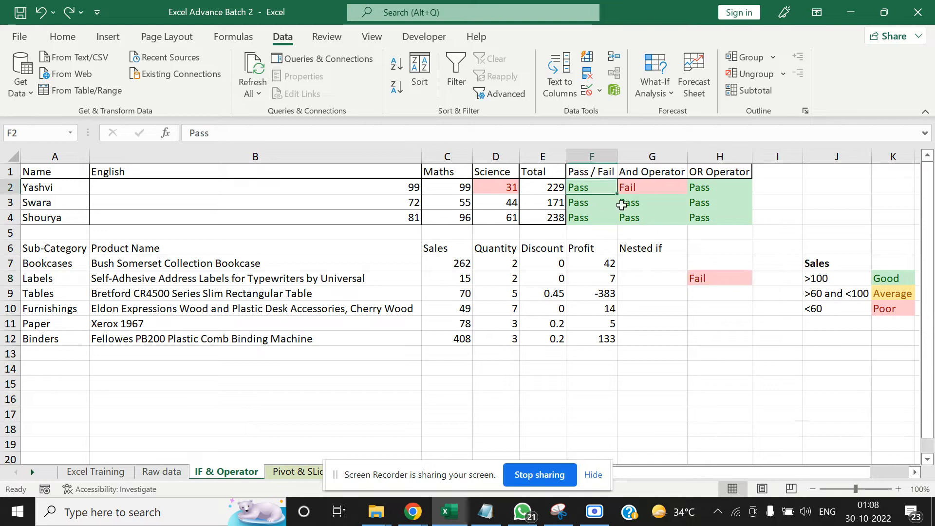
click(711, 288)
click(710, 281)
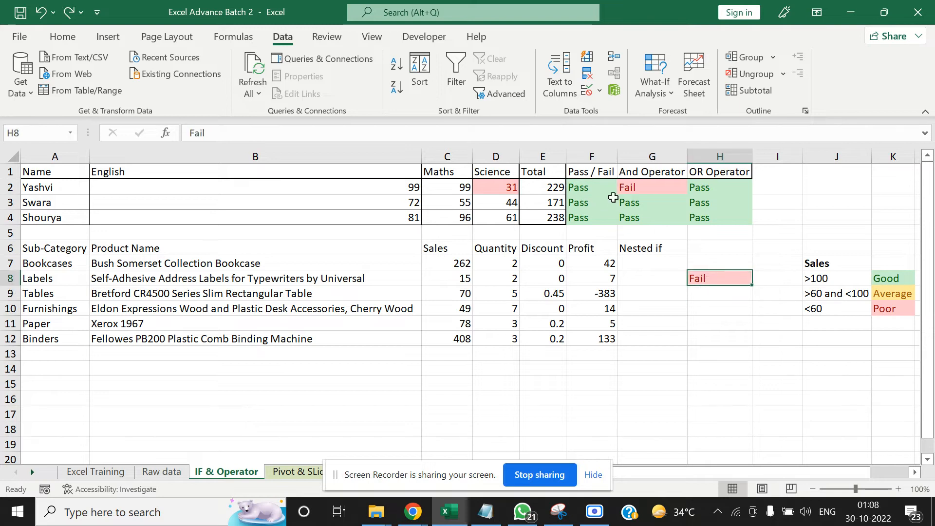
click(594, 188)
right_click(595, 191)
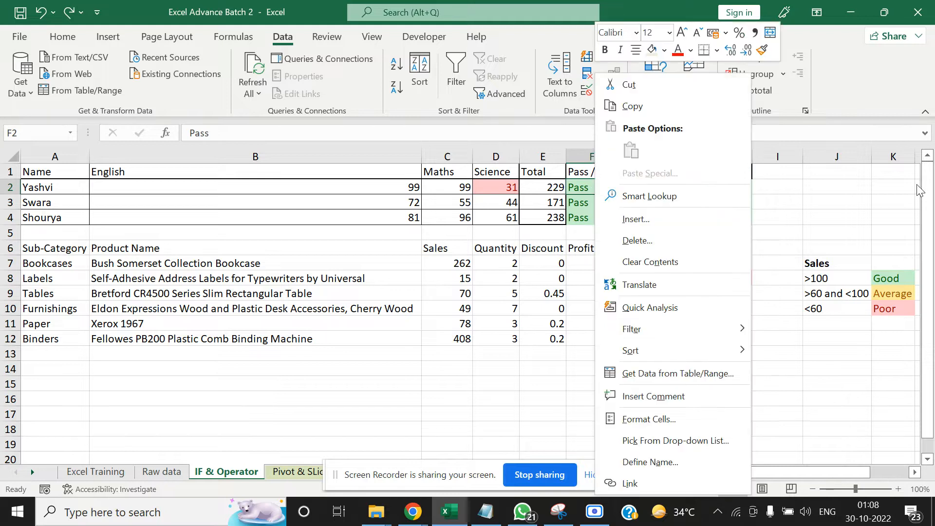
key(Escape)
key(ctrl+c)
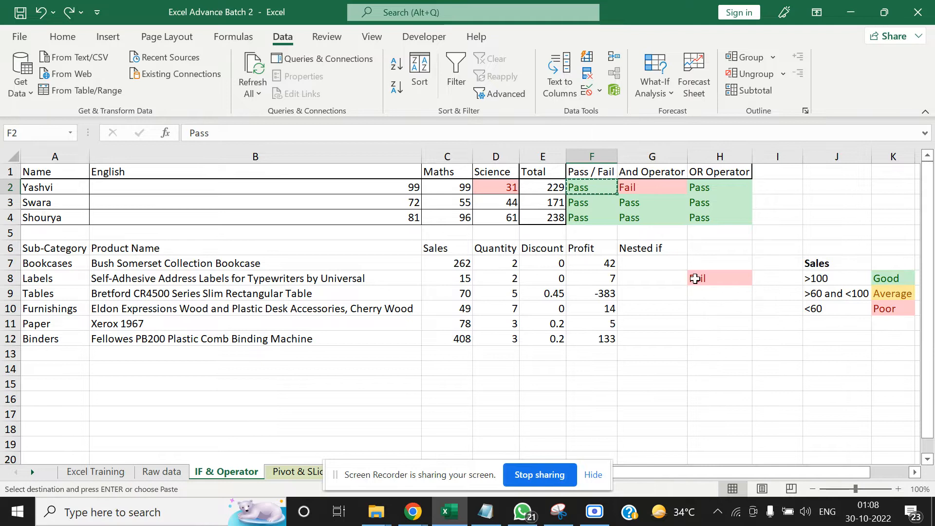
click(708, 267)
click(681, 295)
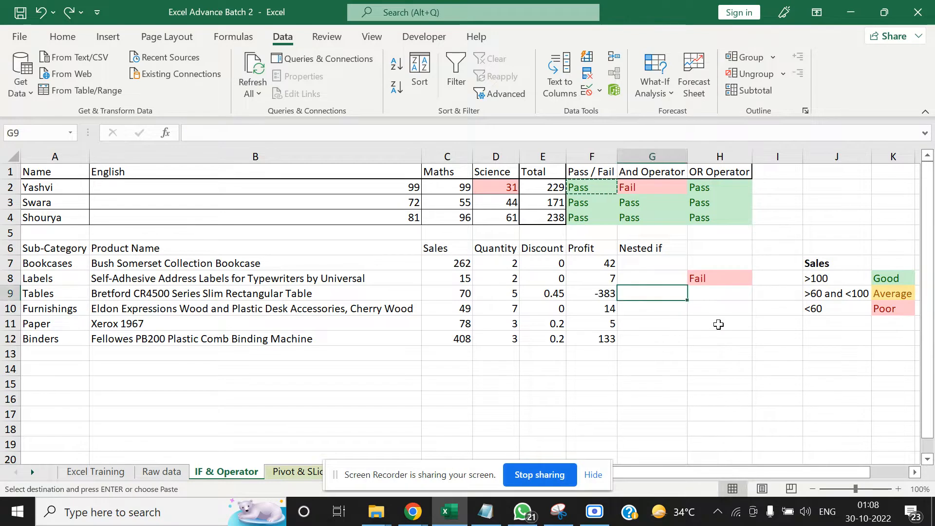
Clear the content and formatting of H8 by copying the blank cell H11 and pasting it over H8
click(719, 324)
key(ctrl+c)
key(Down)
key(Down)
key(Up)
key(Up)
key(Up)
key(Up)
key(Up)
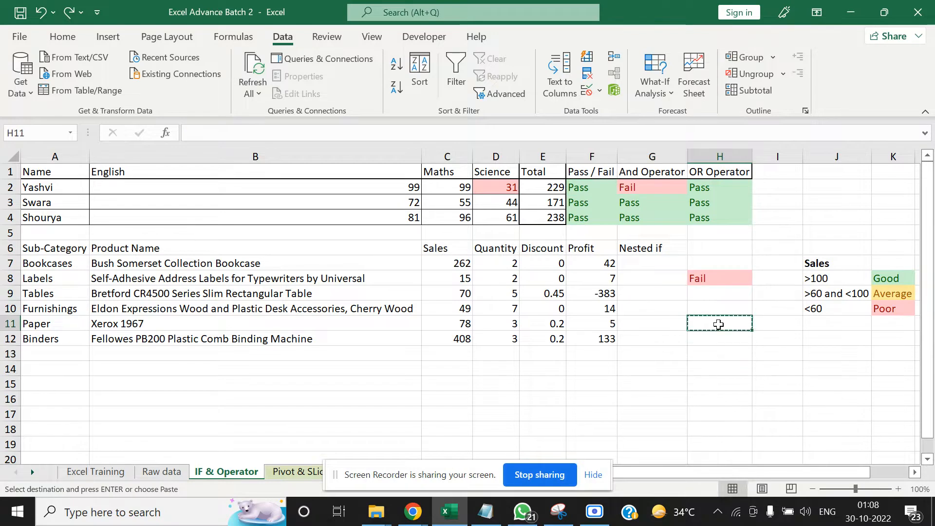
key(ctrl+v)
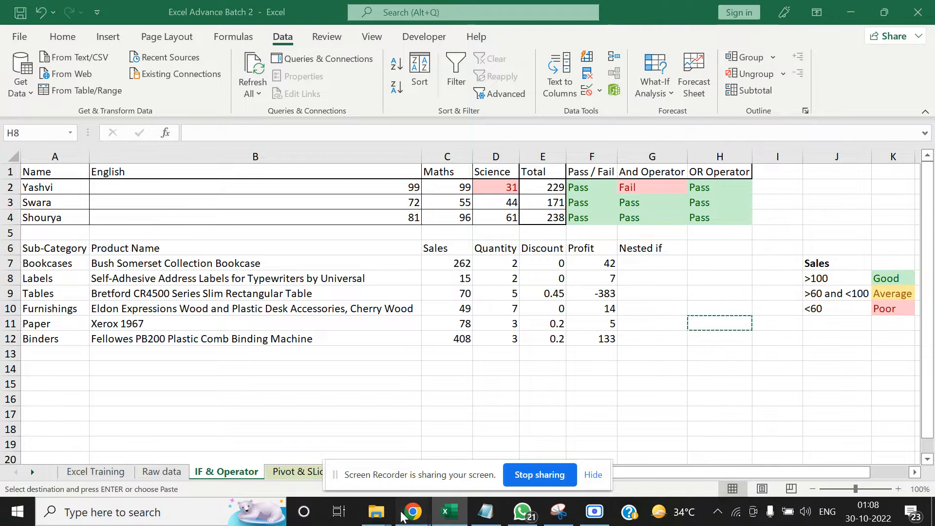
Switch to the Google Meet call, admit the waiting participant, and return to the Excel workbook
mouse_move(409, 513)
click(320, 434)
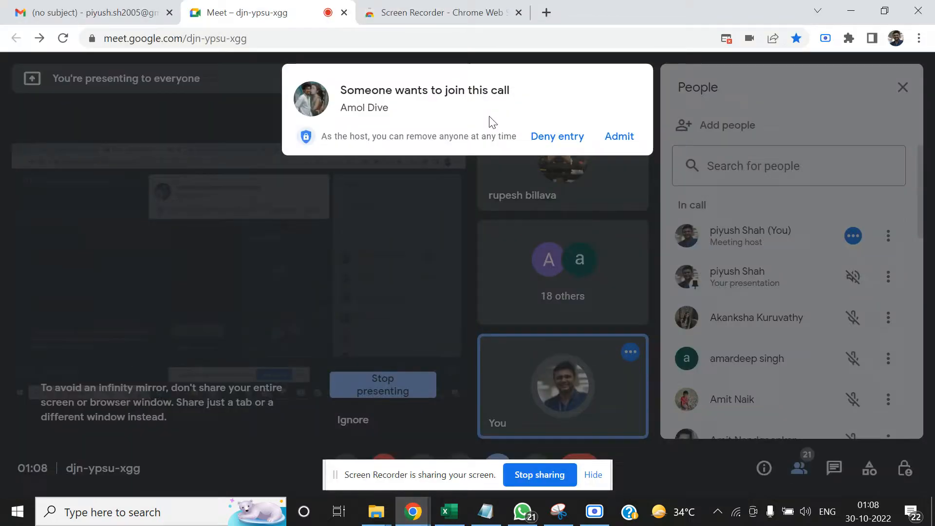
click(617, 137)
key(alt+Tab)
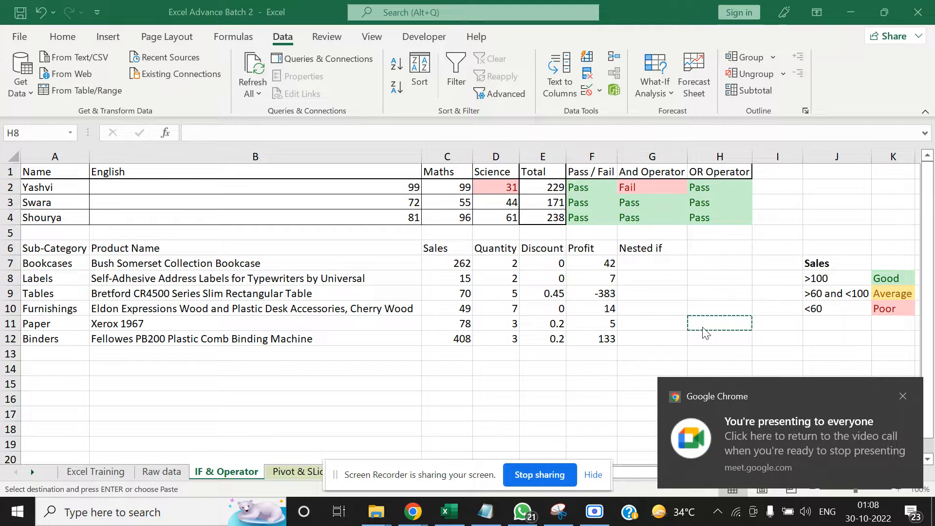
Paste the copied blank cell over H8 again and delete the contents of F2:H4 under the Pass / Fail, And Operator and OR Operator headings
click(726, 288)
key(ctrl+v)
click(574, 204)
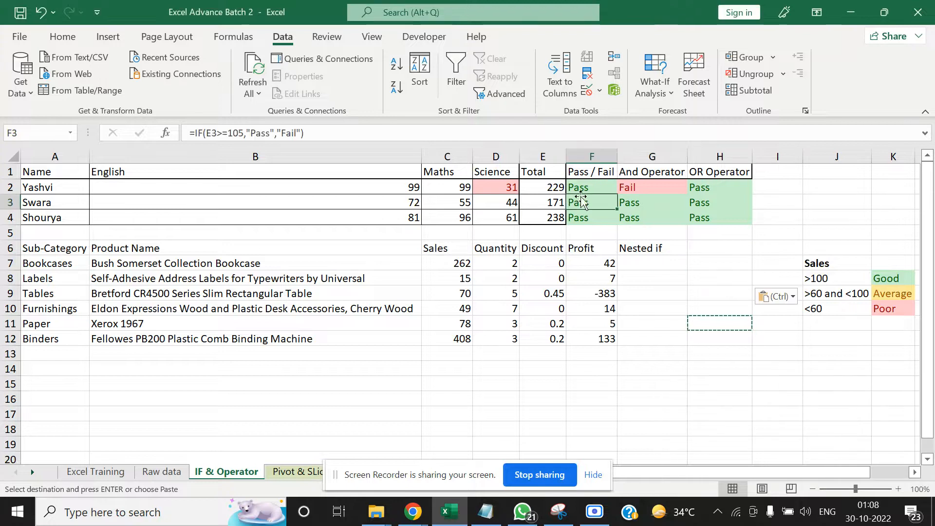
click(579, 186)
key(ctrl+shift+Right)
key(ctrl+shift+Down)
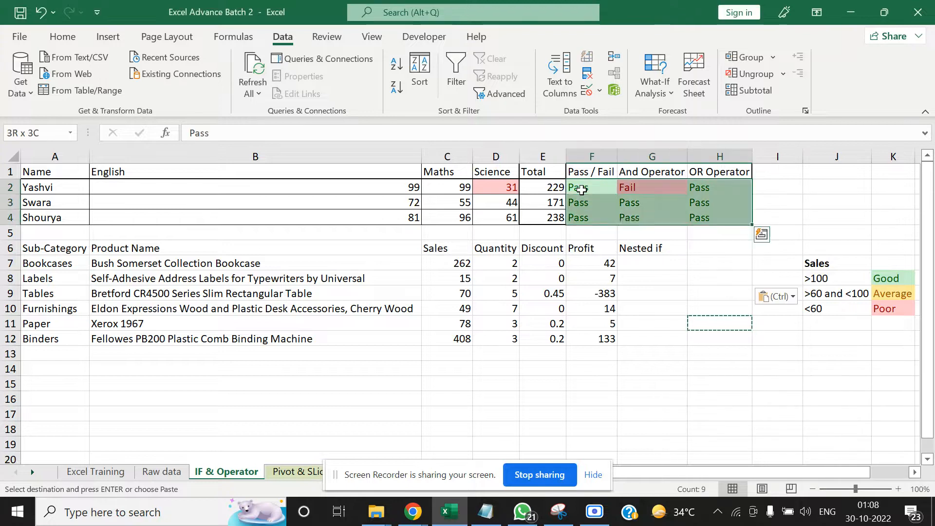
key(Delete)
Look over the students' names and marks and the sales data on the IF & Operator sheet
click(581, 190)
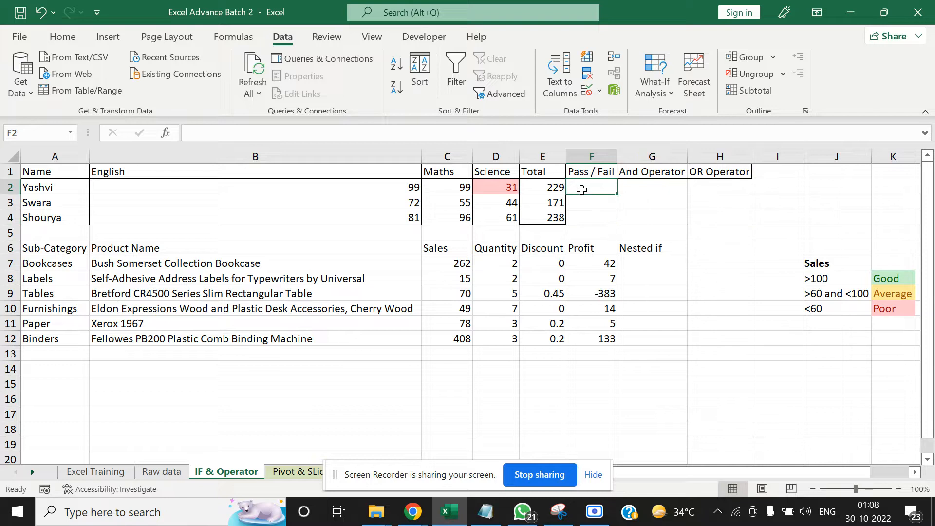
key(Left)
key(Left)
key(Left)
key(Left)
key(Left)
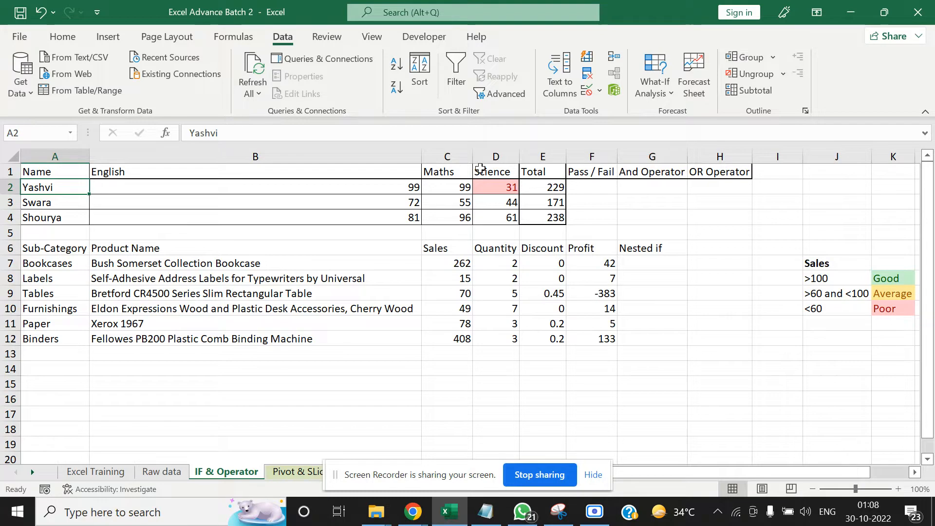
click(334, 168)
drag(64, 187, 73, 219)
click(443, 278)
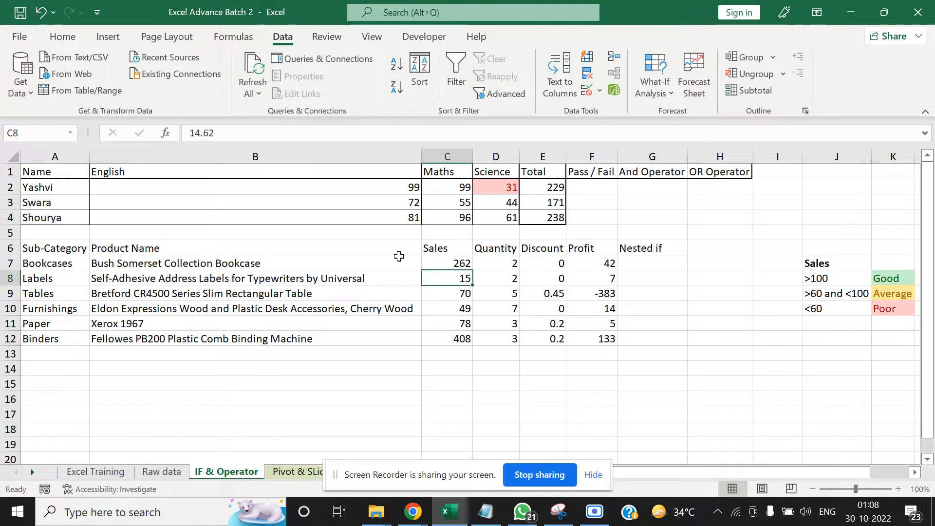
click(307, 188)
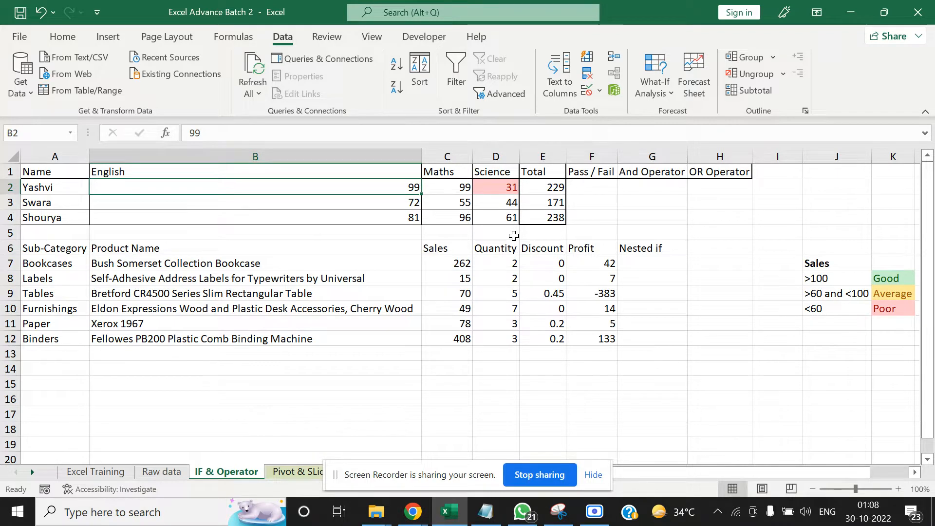
Start an IF formula in F2 under Pass / Fail with the logical test E2>=105
key(Right)
key(Right)
key(Right)
key(Right)
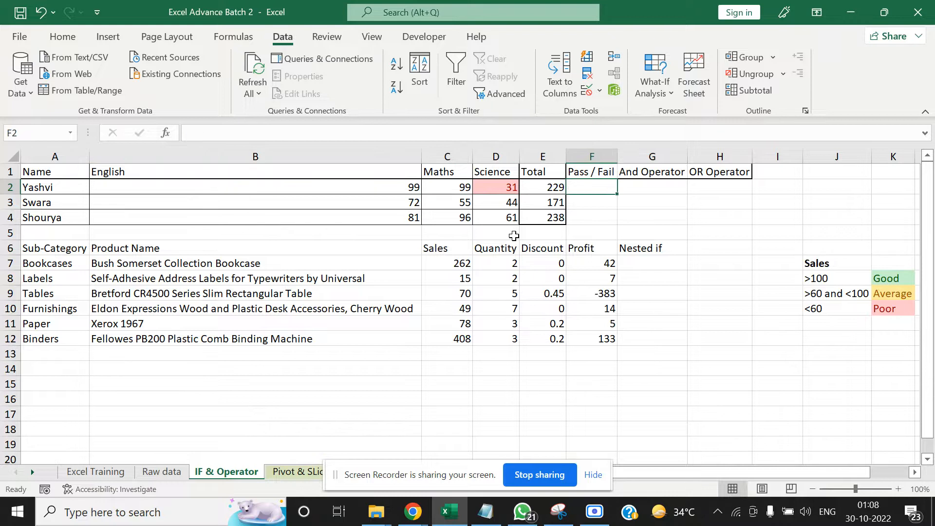
text(=if()
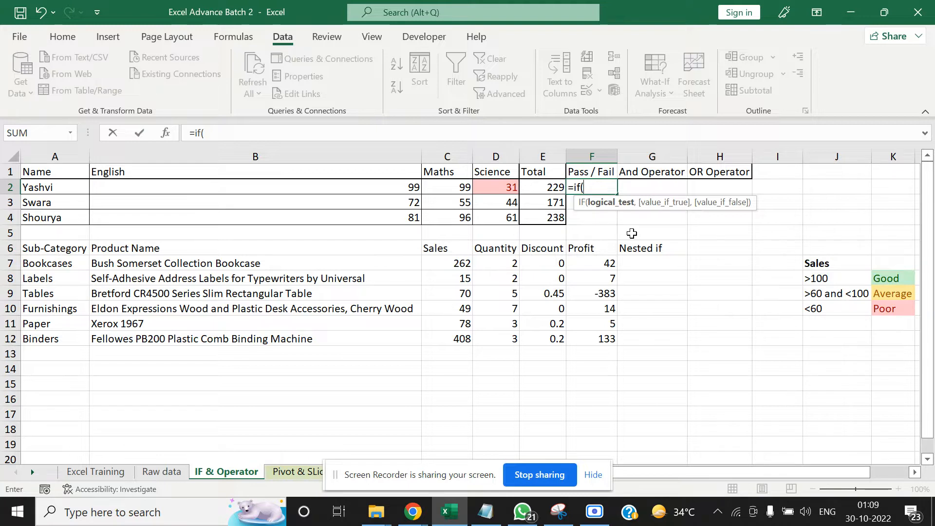
click(553, 185)
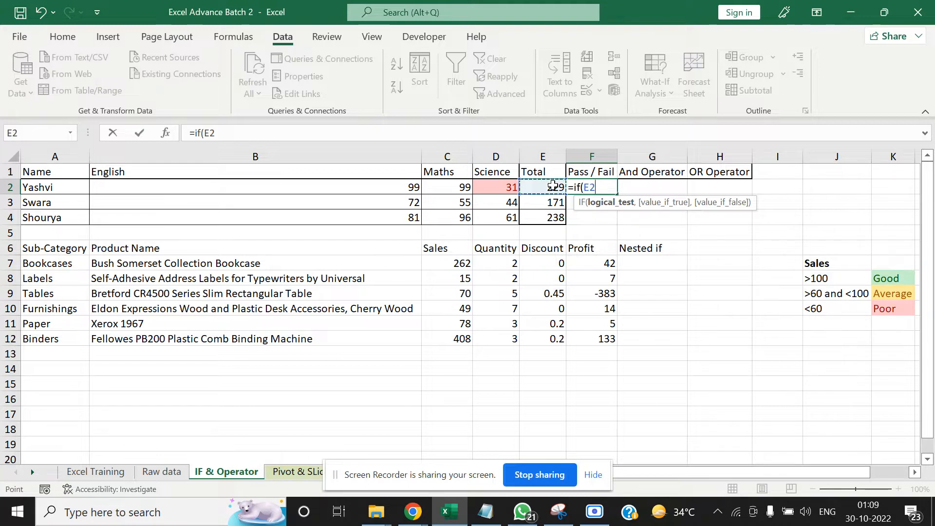
text(>=105)
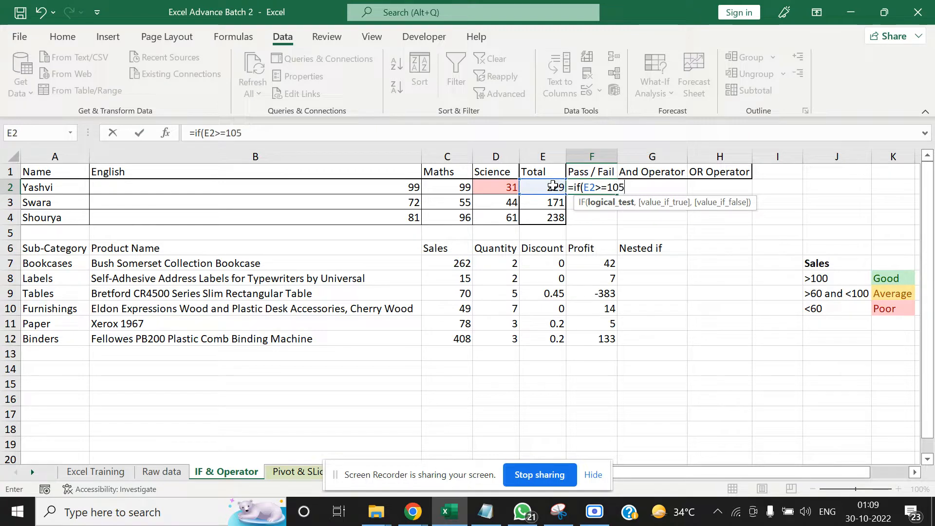
text(,)
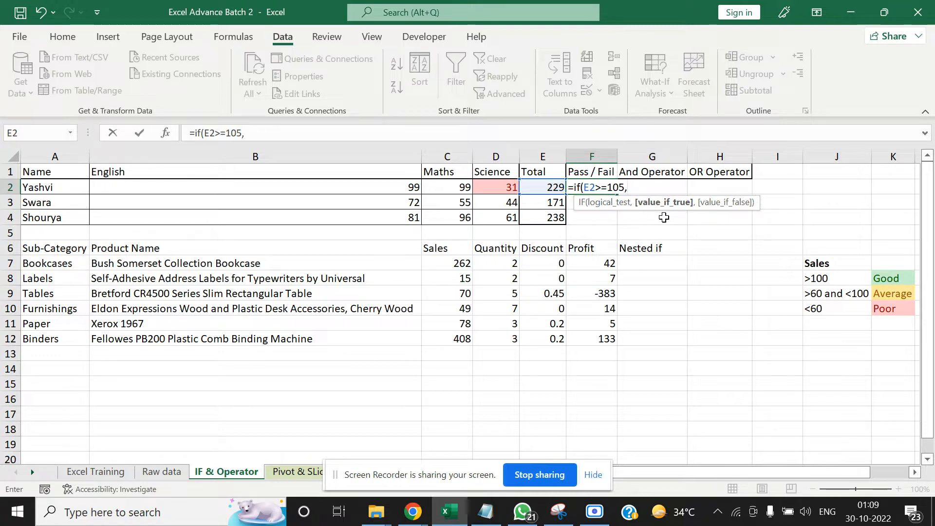
text("Pasas)
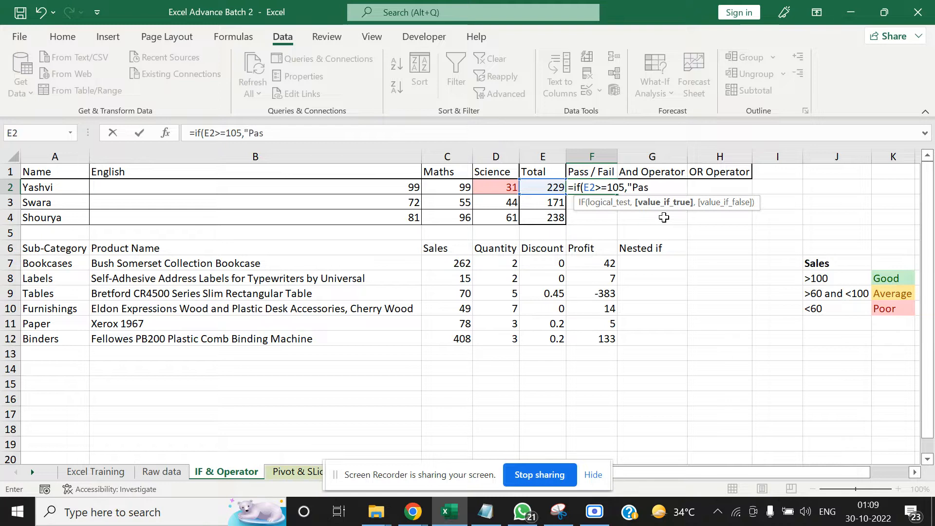
Complete the IF formula in F2 with "Pass" as the true value and "Fail" as the false value
key(BackSpace)
key(BackSpace)
text(","Fail)
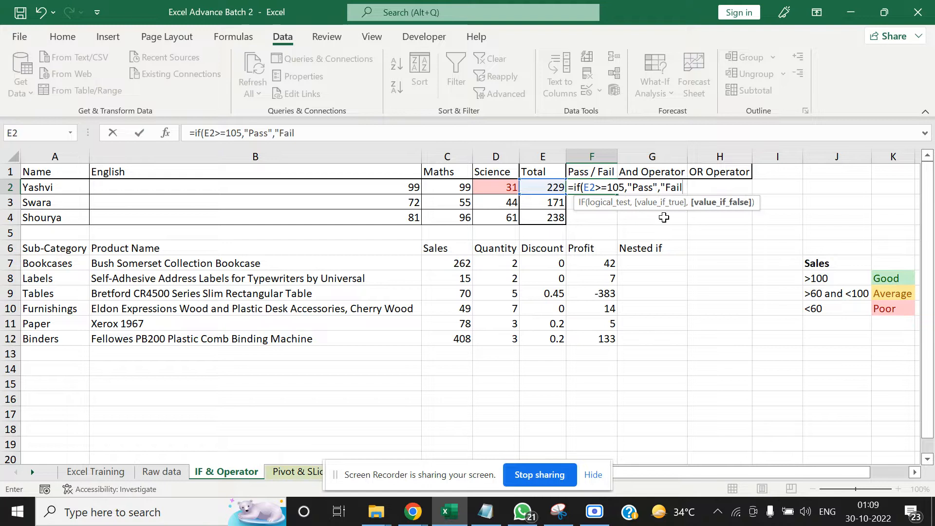
text("))
key(Tab)
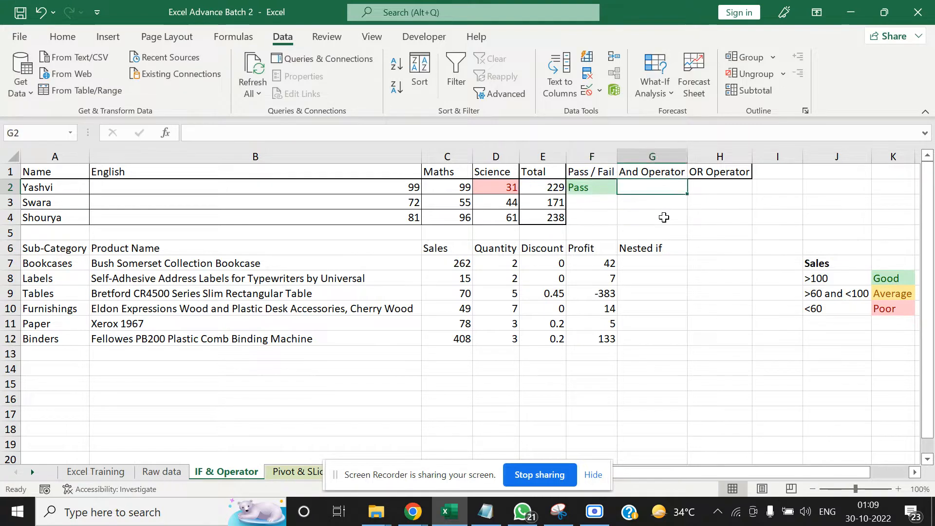
Clear the conditional formatting rules from the cells F2:H4 only
key(Left)
key(shift+Right)
key(shift+Right)
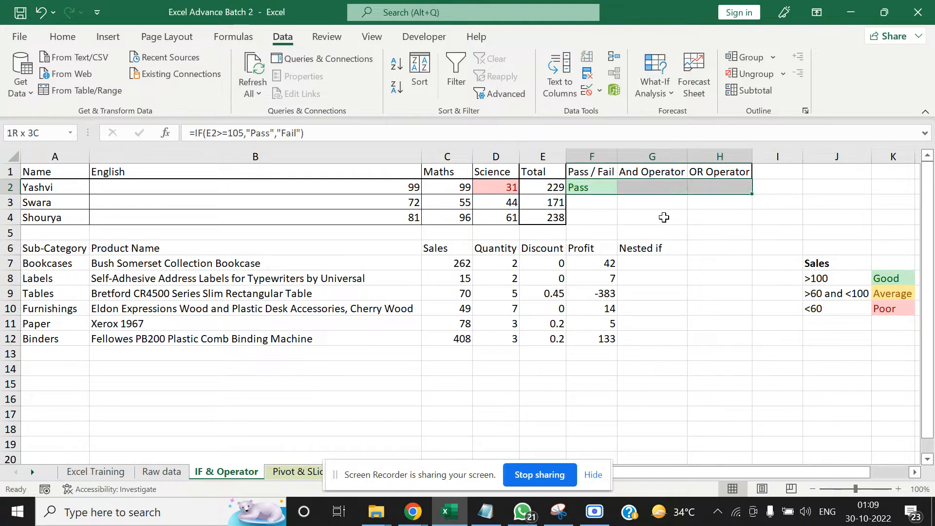
key(shift+Down)
key(shift+Down)
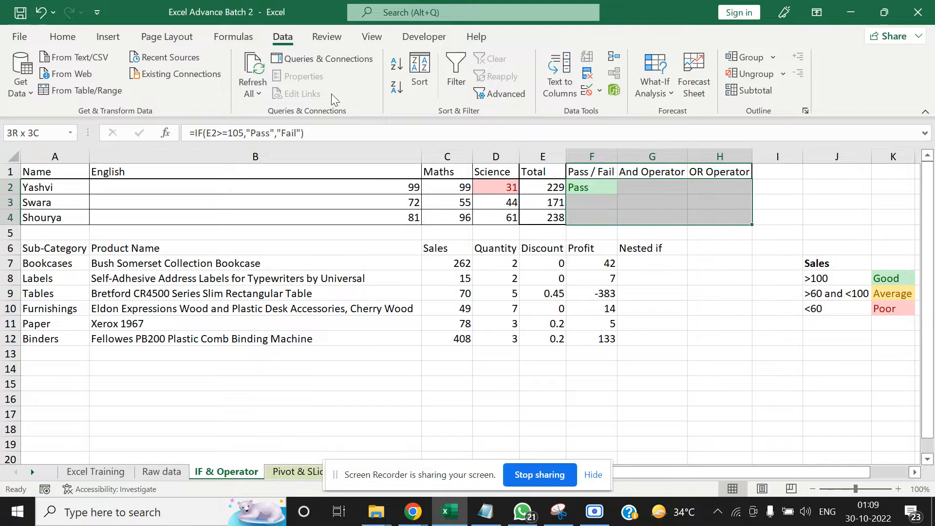
click(57, 41)
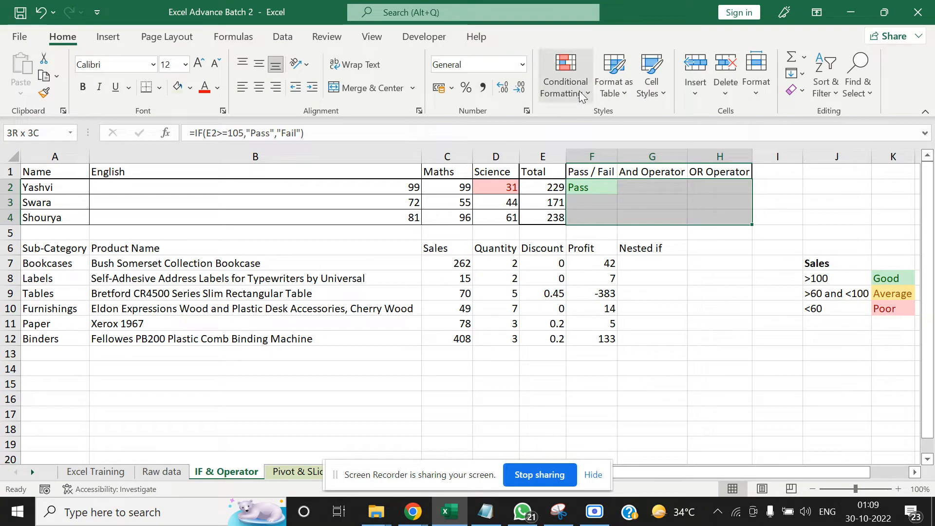
click(565, 78)
mouse_move(617, 316)
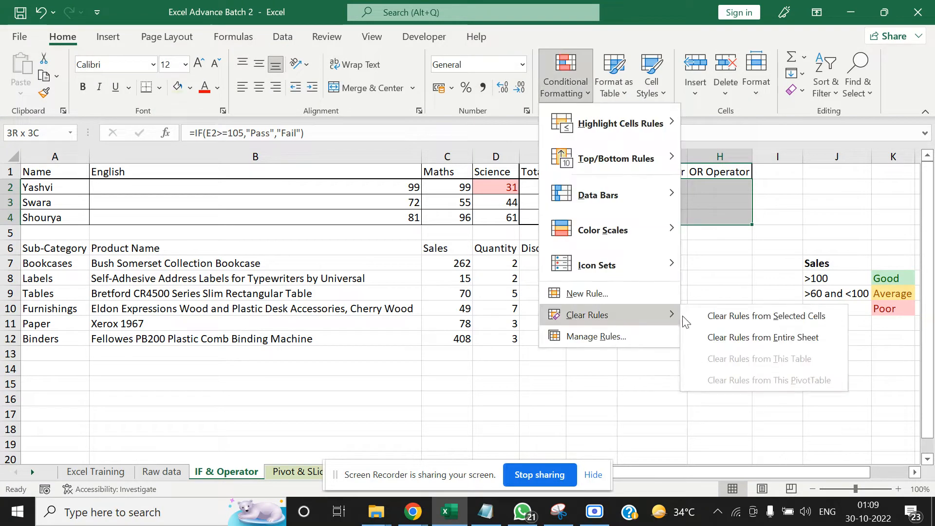
click(709, 316)
click(704, 295)
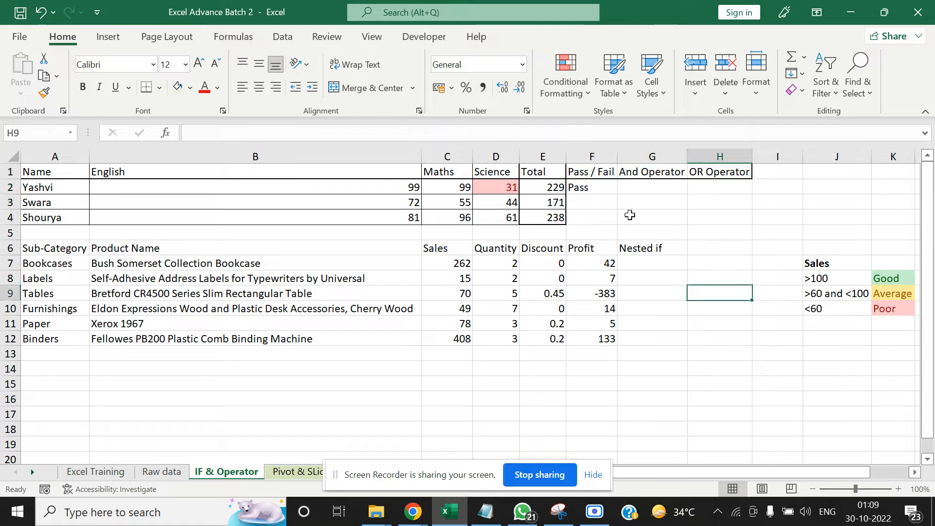
Copy the IF formula from F2 down the Pass / Fail column to F4 and end copy mode
click(605, 192)
key(ctrl+c)
key(Left)
key(ctrl+Down)
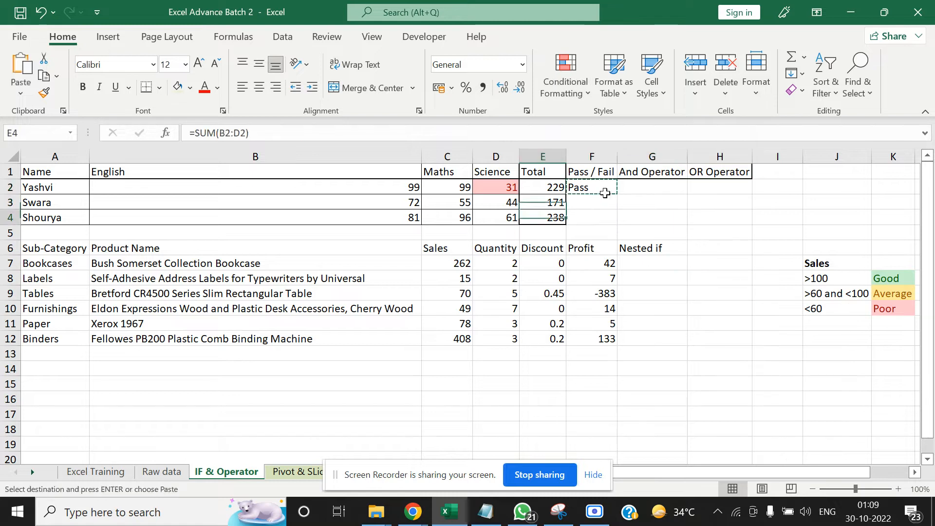
key(Right)
key(ctrl+shift+Up)
key(ctrl+v)
key(Up)
key(Down)
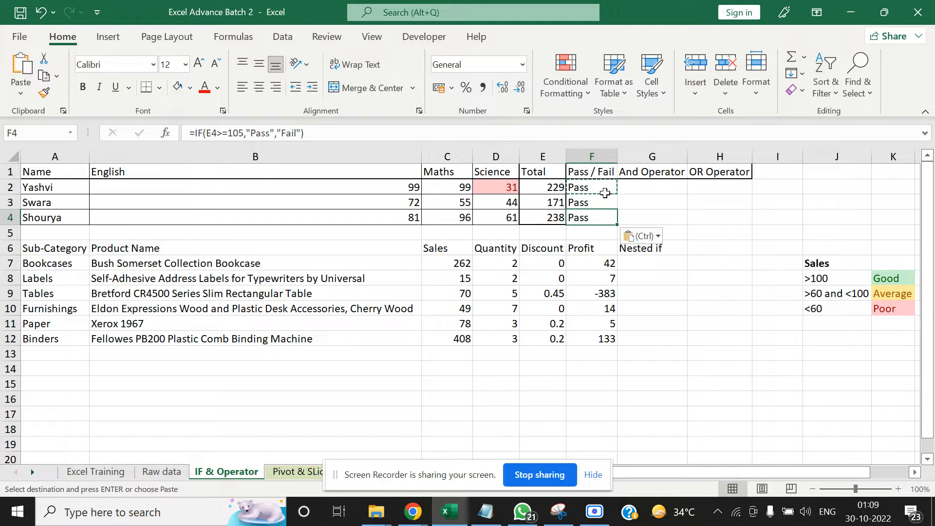
key(Left)
key(Escape)
Examine the IF formula of F2 in the cell and in its Function Arguments dialog, leaving it unedited
key(Up)
key(Up)
key(Right)
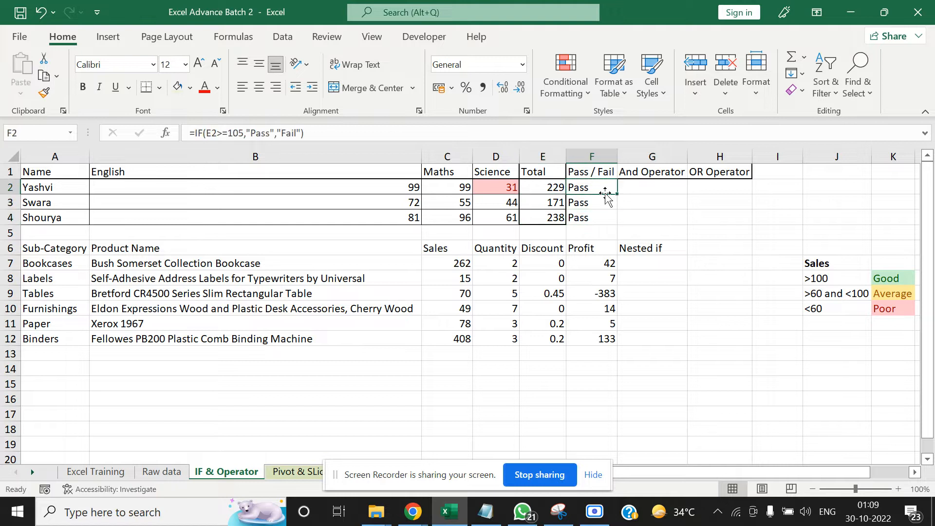
key(F2)
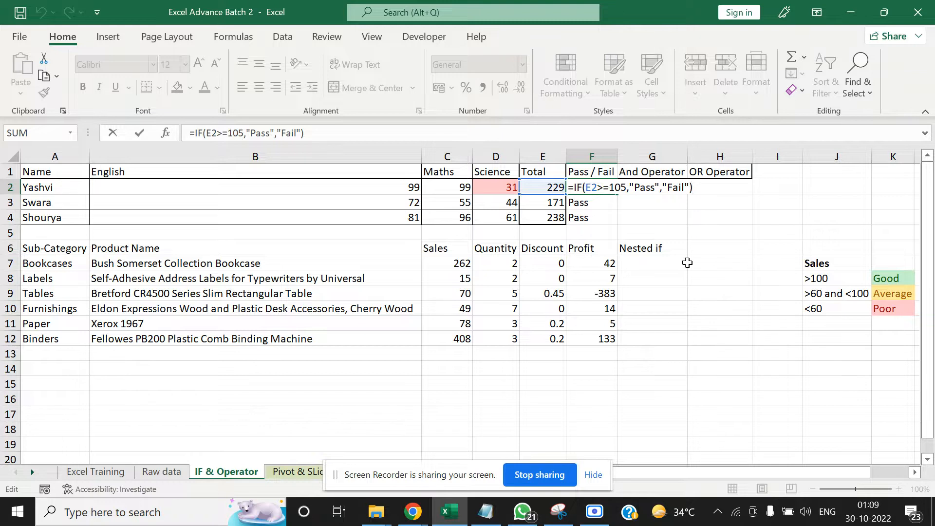
key(Escape)
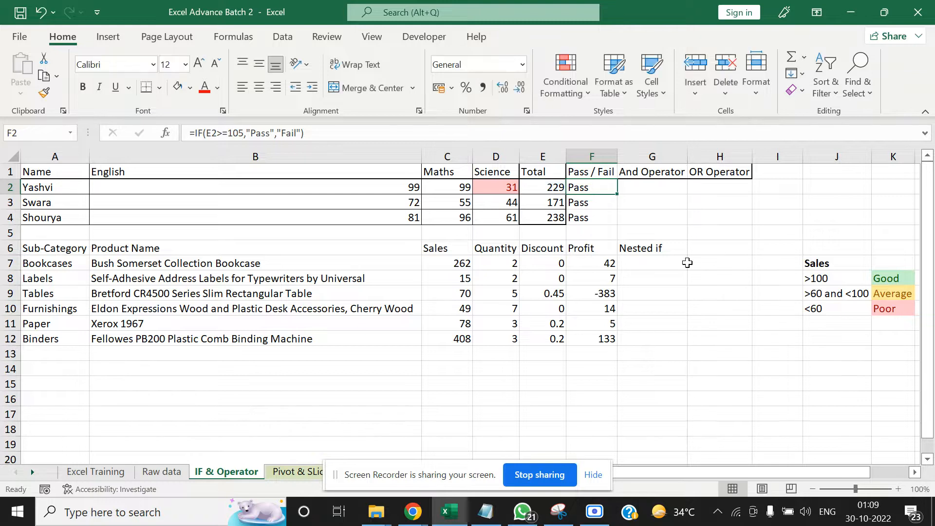
click(165, 132)
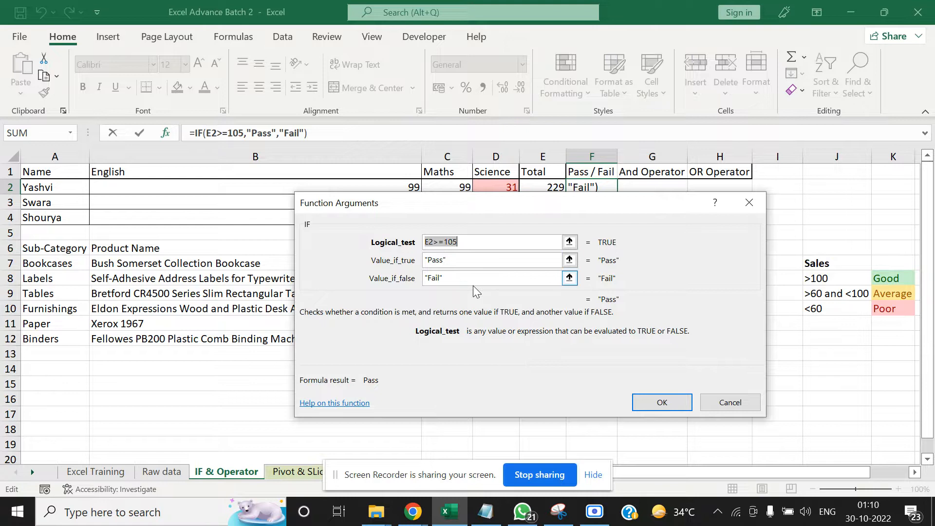
click(745, 406)
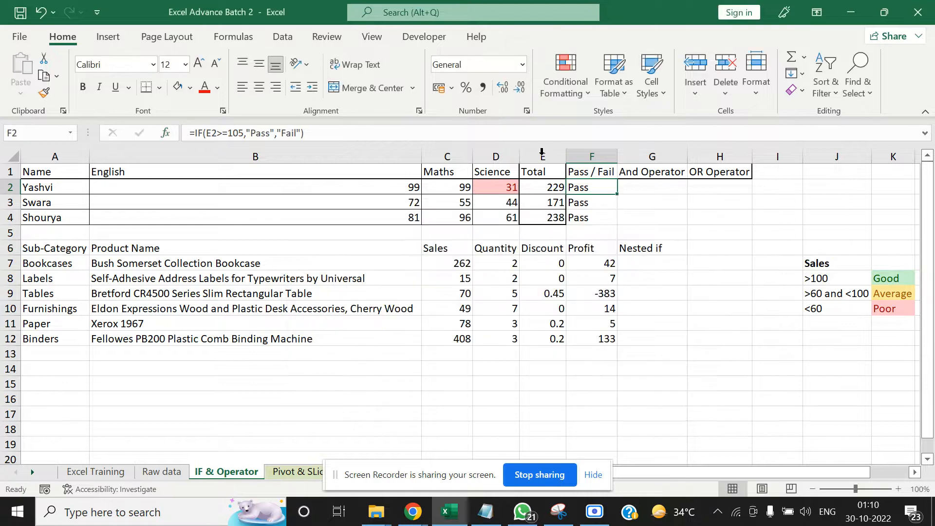
Compare the Pass / Fail results in F2:F4 with the English and Science marks in row 2
click(627, 201)
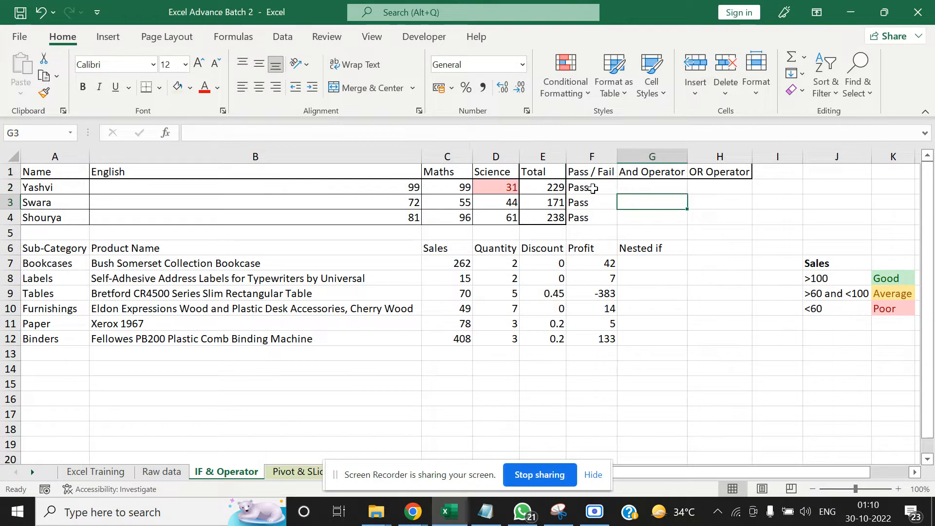
drag(592, 188, 591, 218)
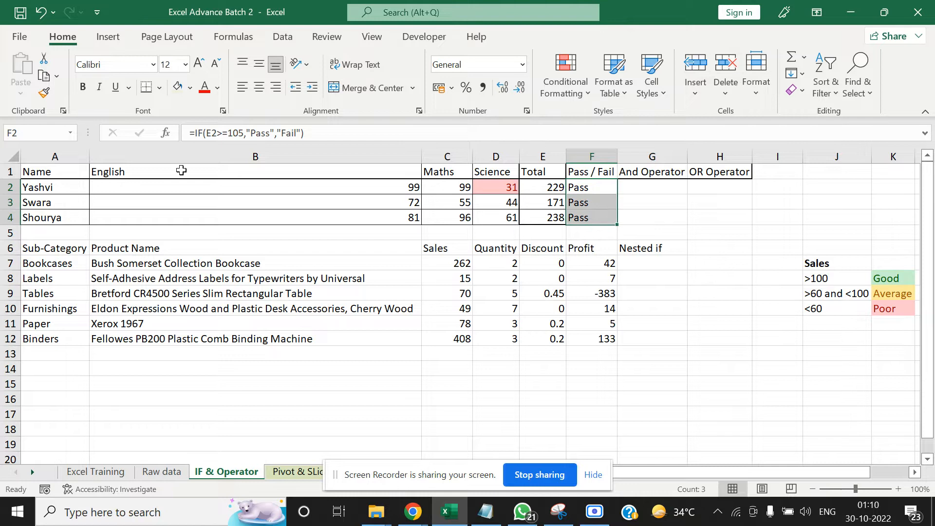
click(177, 187)
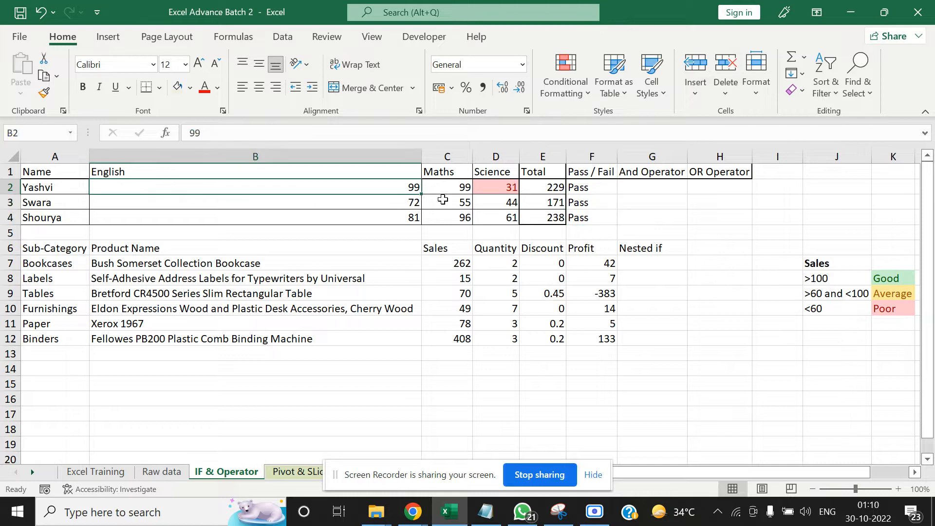
click(506, 188)
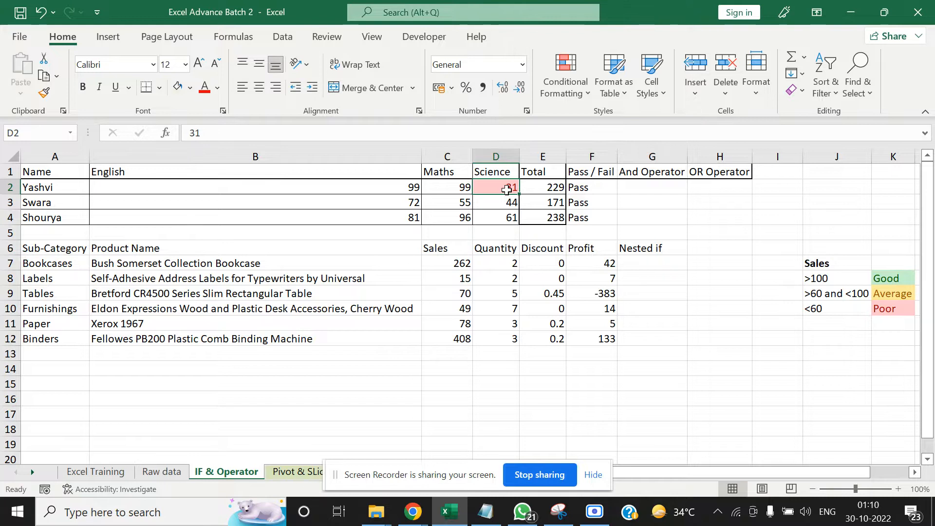
key(Right)
key(Right)
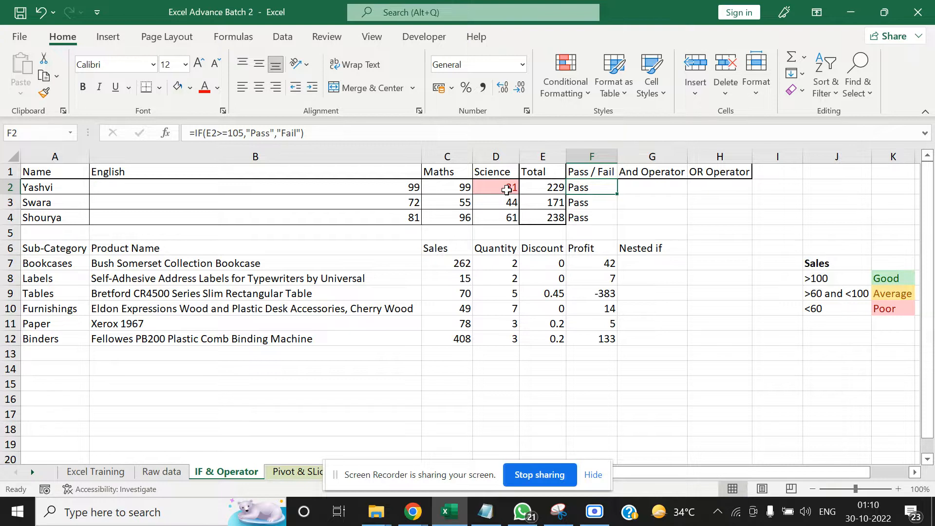
Start an IF formula in the And Operator cell G2 with an AND function as its logical test
key(Right)
key(Right)
key(Left)
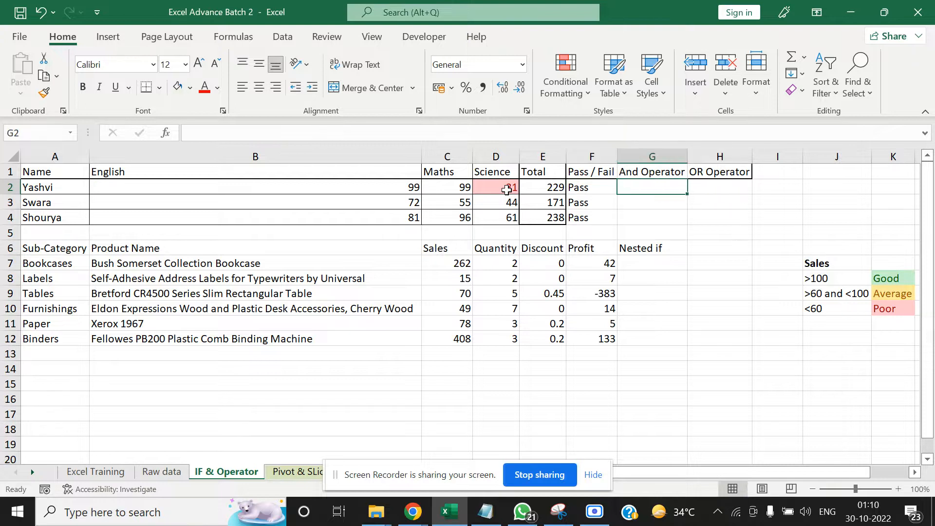
text(=if)
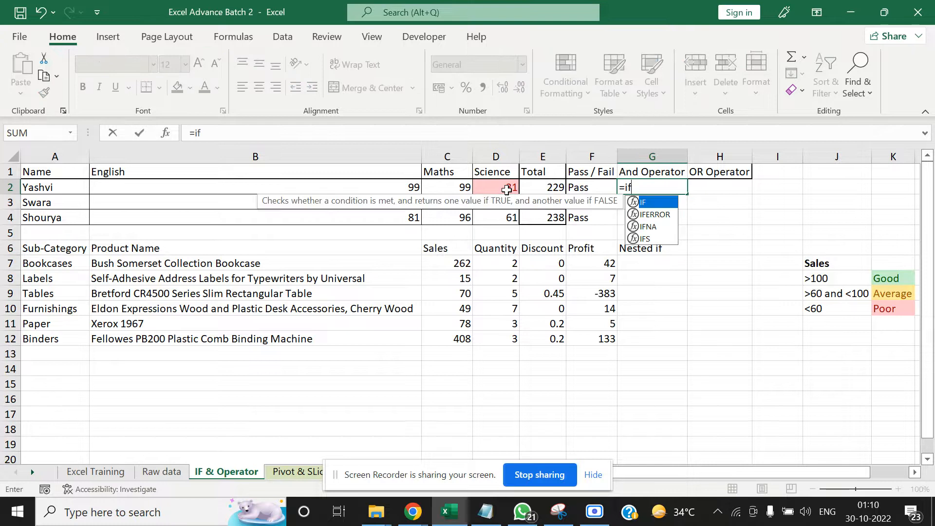
text(()
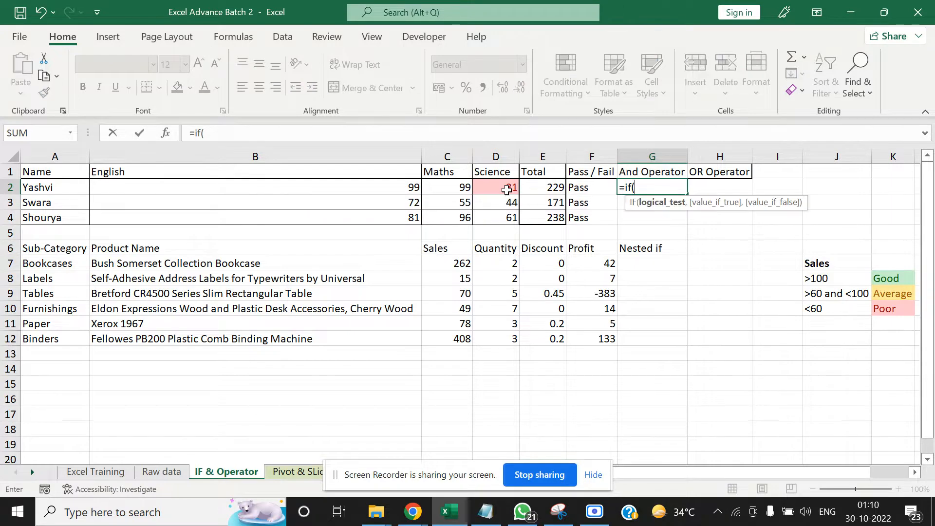
text(a)
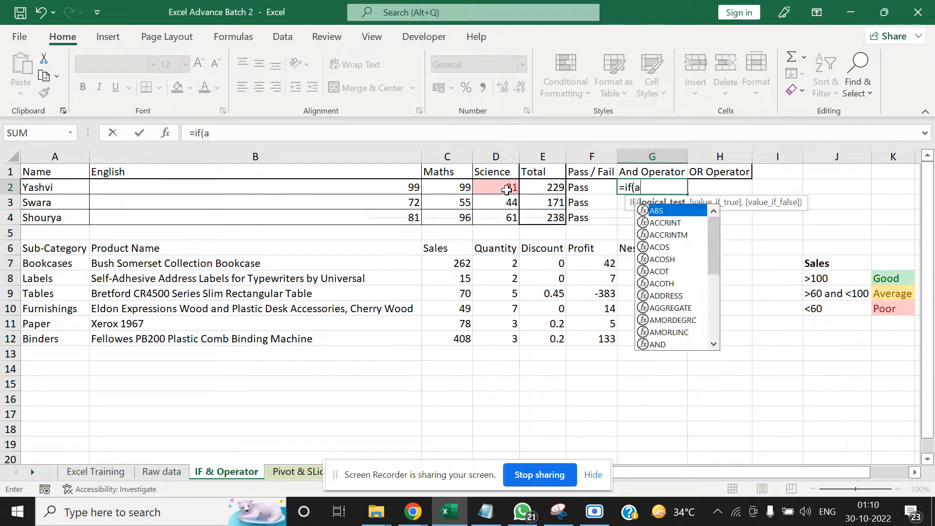
text(nd)
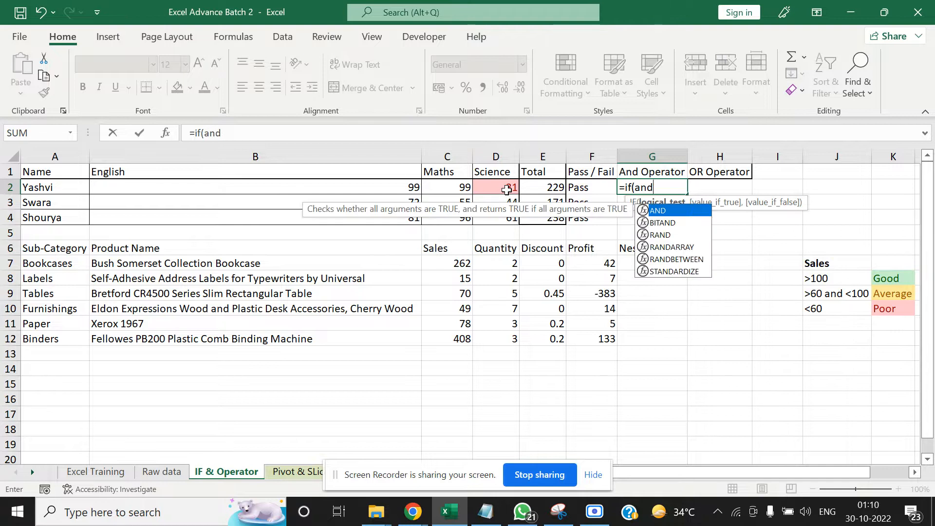
text(()
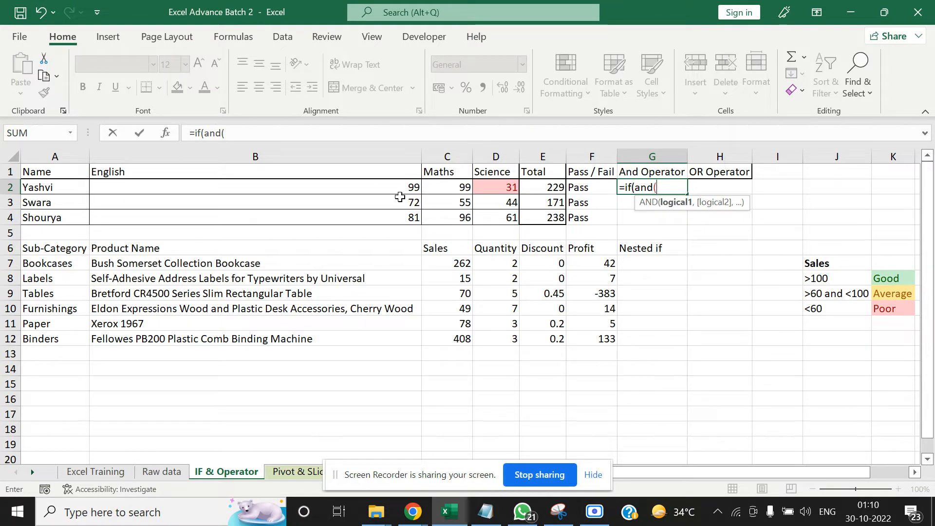
Give the AND test in G2 the conditions B2>34, C2>34 and D2>34 and close its bracket
click(377, 188)
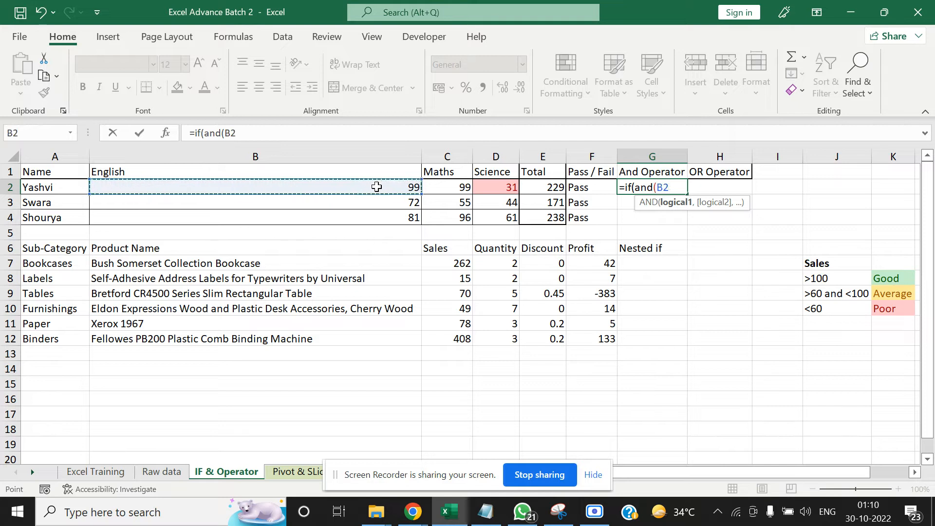
text(>3)
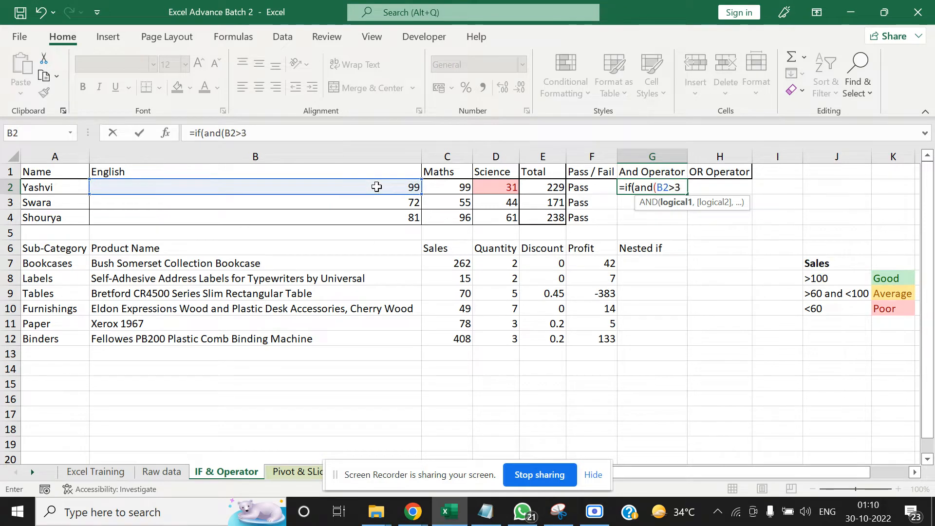
text(4,)
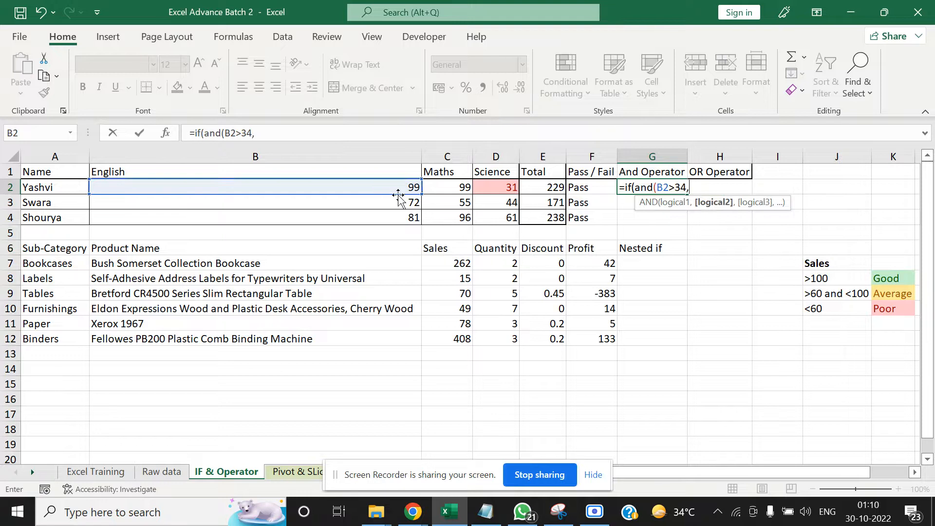
click(452, 189)
text(>34)
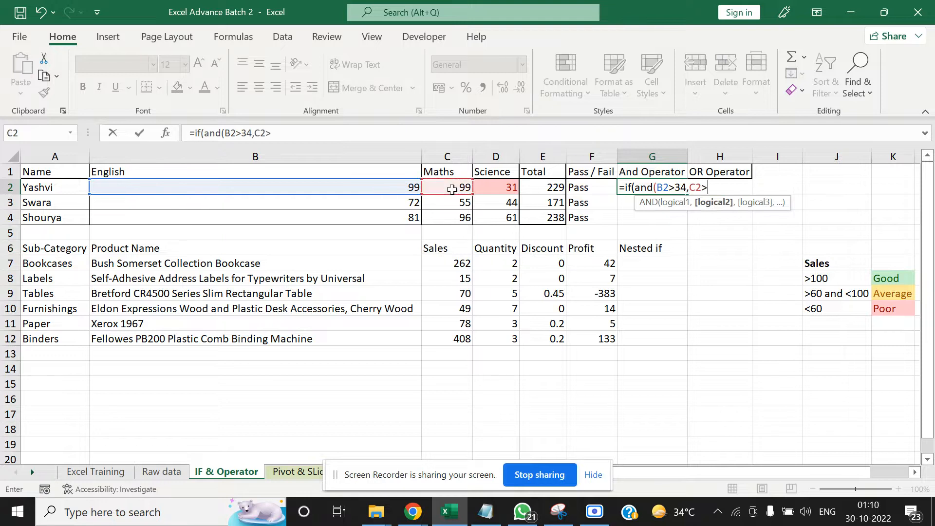
text(,)
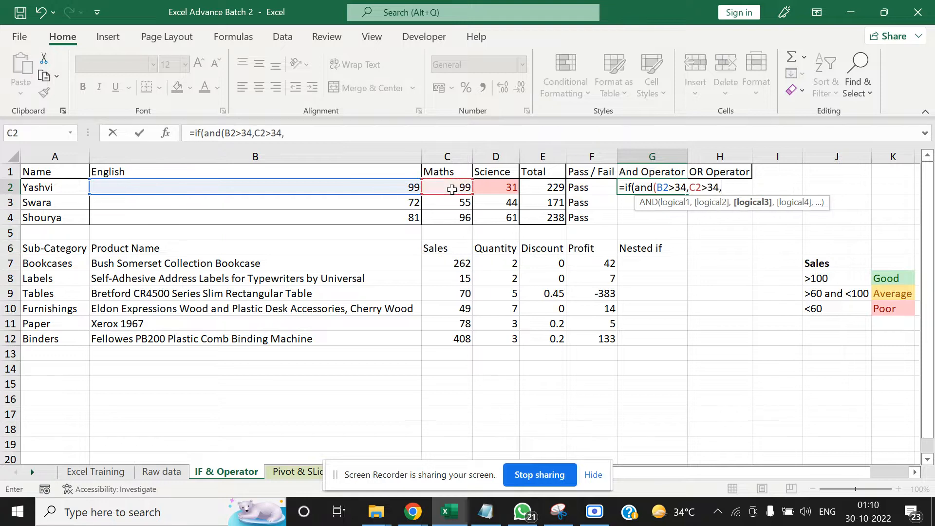
click(504, 186)
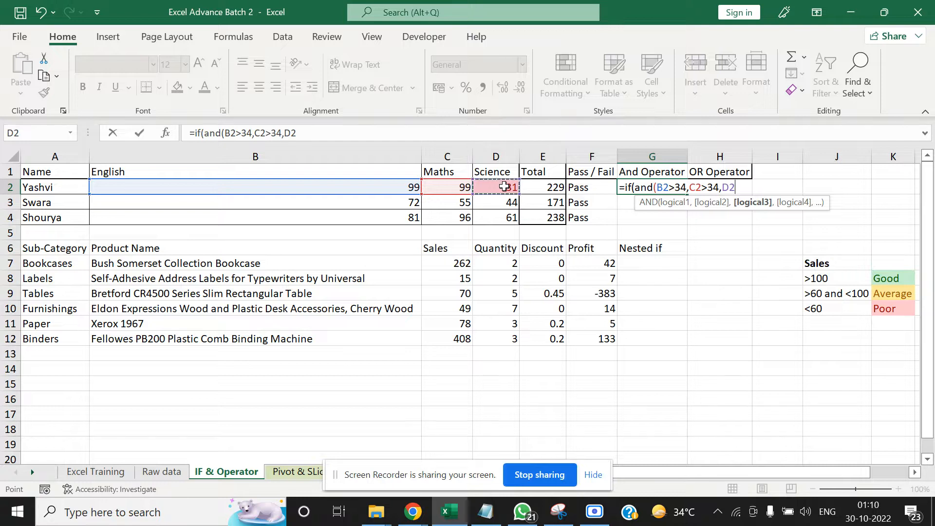
text(>34))
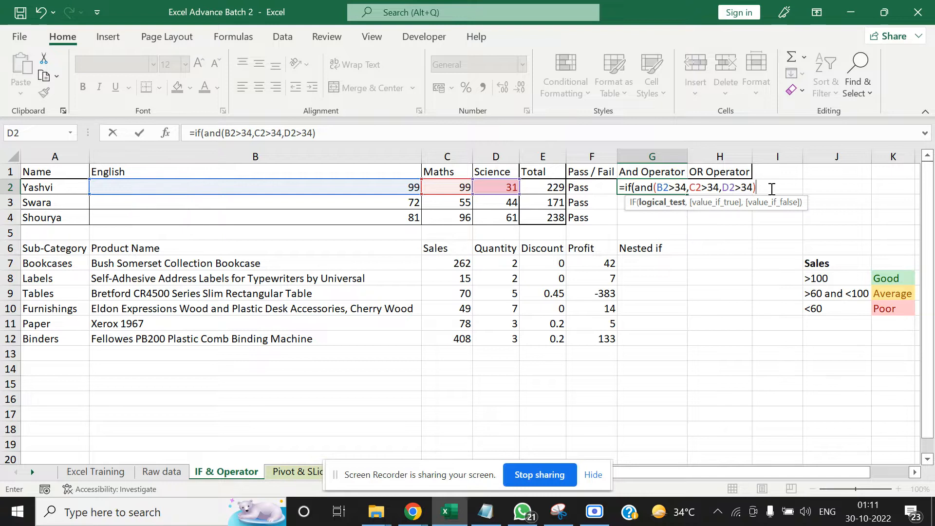
Complete the G2 formula with "Pass" as the true result and "Fail" as the false result
text(,"Pass)
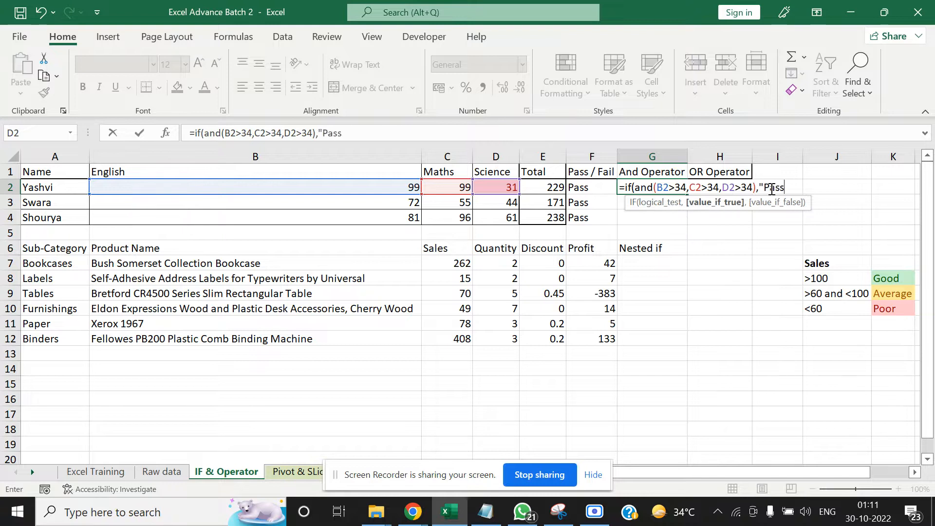
text(",)
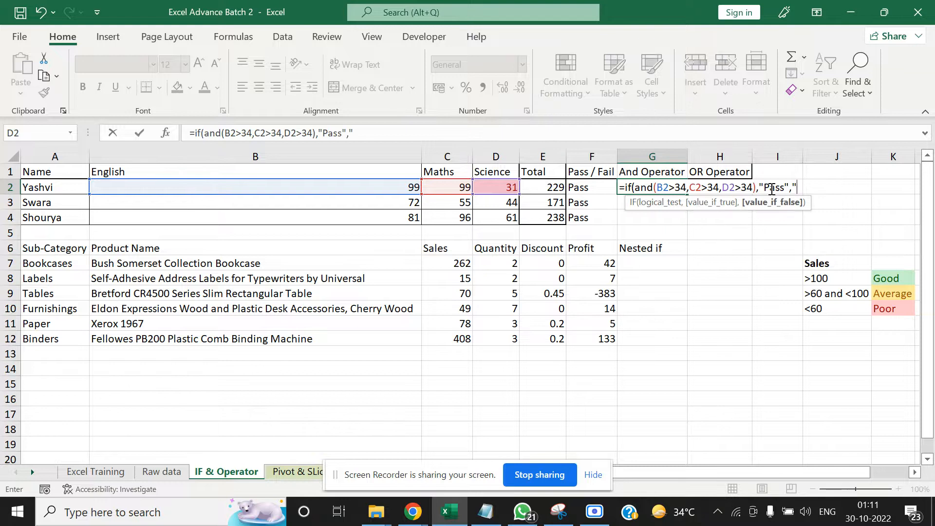
text("Fail"))
key(Tab)
Copy the And Operator formula from G2 down to G3:G4
key(Left)
key(ctrl+c)
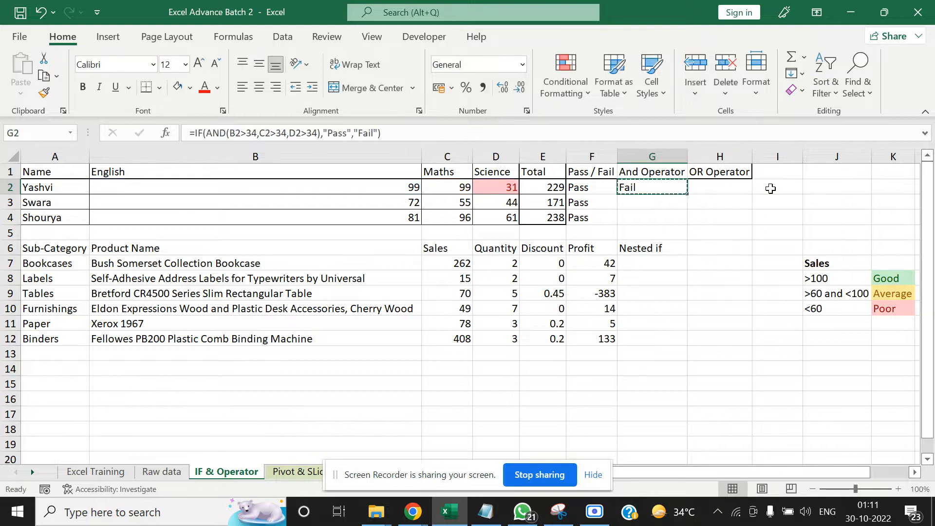
key(Down)
key(Down)
key(shift+Up)
key(ctrl+v)
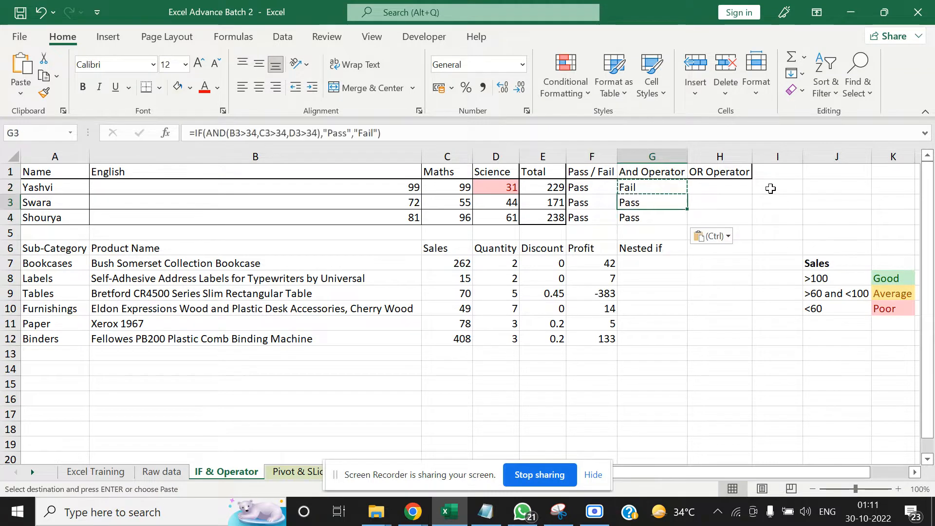
Change the Science mark in D2 to 35 and check the And Operator result in G2
key(Up)
key(Left)
key(Left)
key(Left)
key(Right)
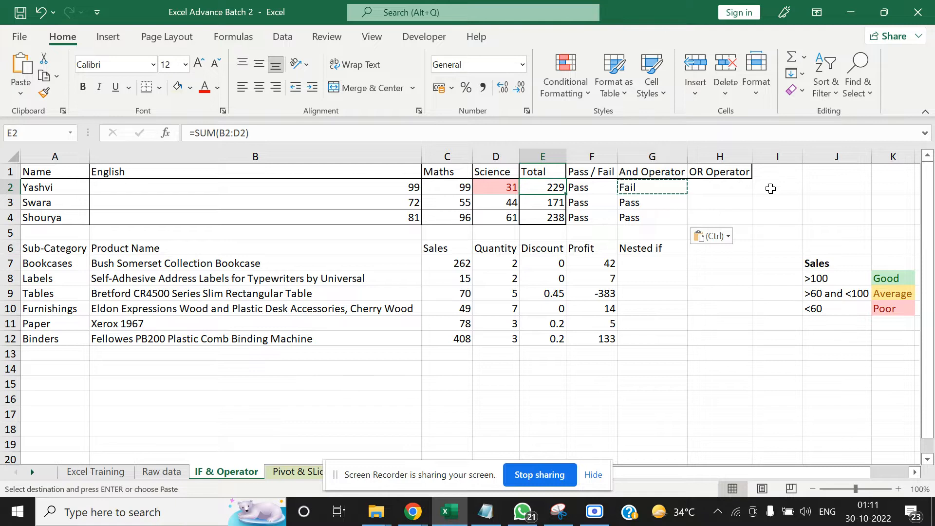
key(Up)
key(Left)
key(Down)
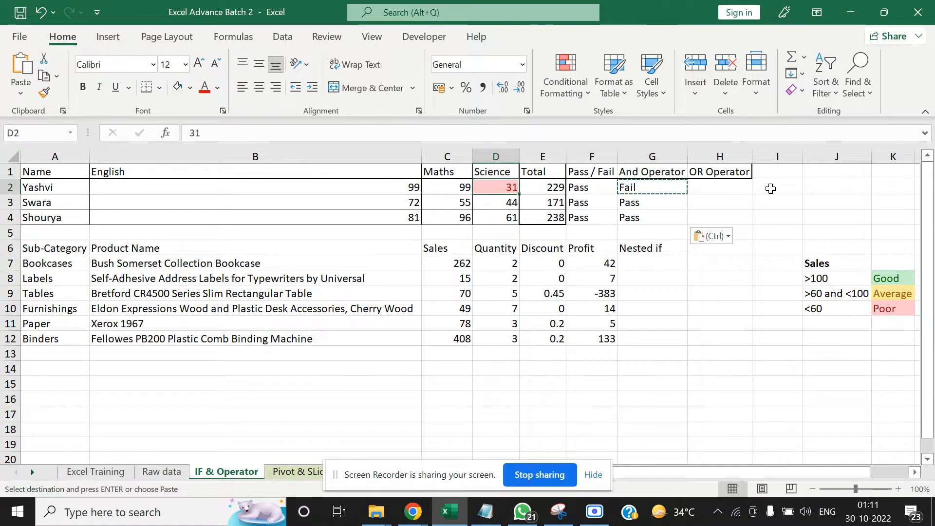
text(35)
key(Tab)
key(Right)
key(Right)
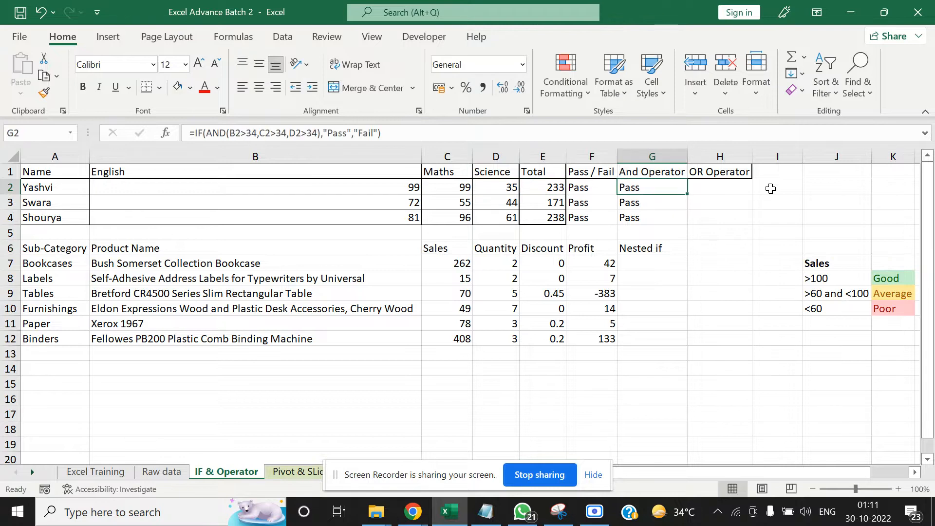
Review the And Operator results in G2:G4 and the AND conditions of the G2 formula, leaving it unedited
key(Down)
key(Down)
key(Down)
key(Up)
key(Up)
key(Up)
key(Right)
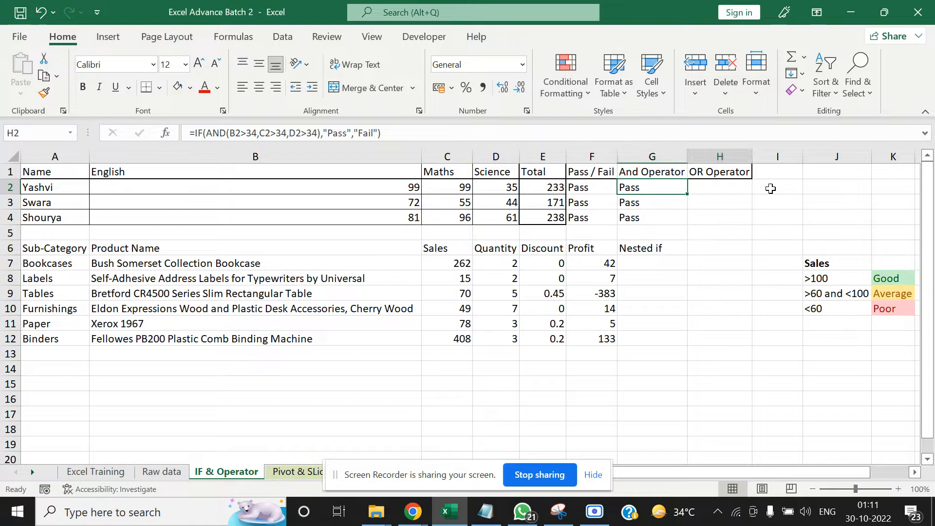
key(Left)
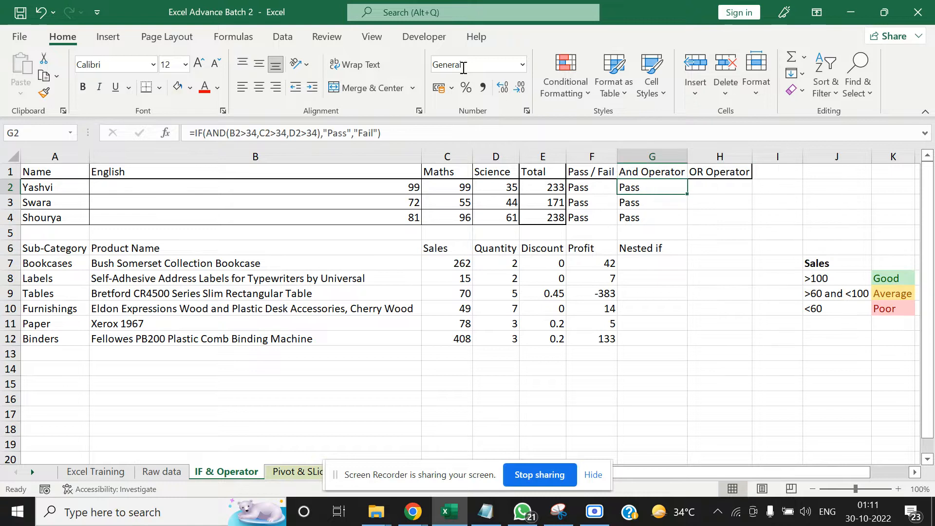
click(226, 132)
drag(226, 132, 316, 134)
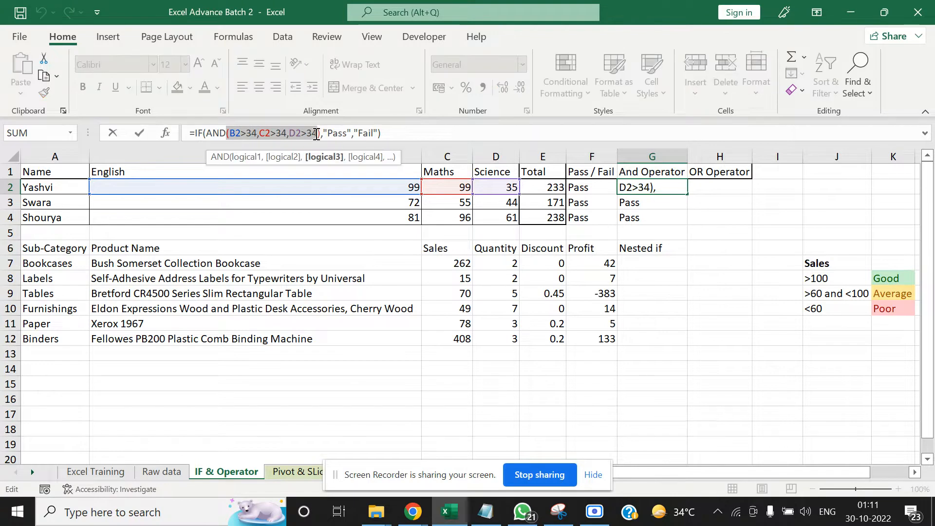
key(Escape)
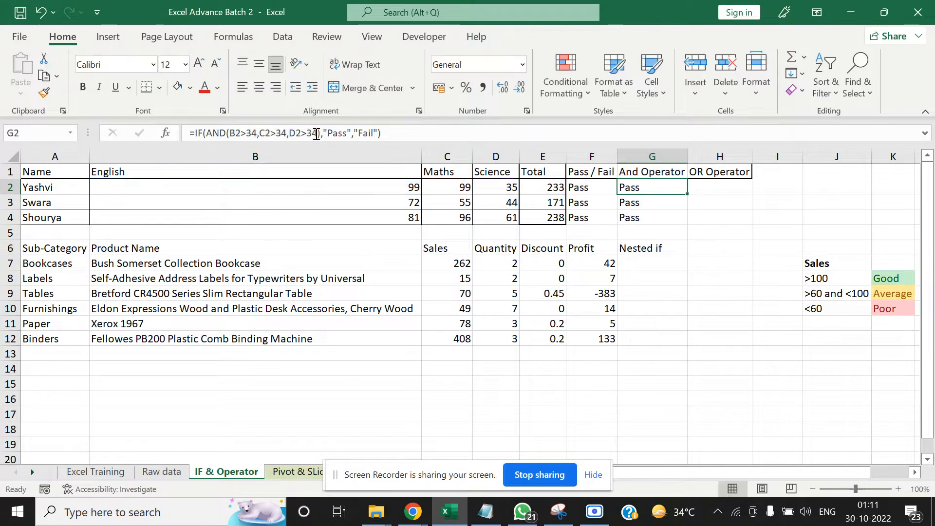
Set the Science mark in D2 back to 31
key(Right)
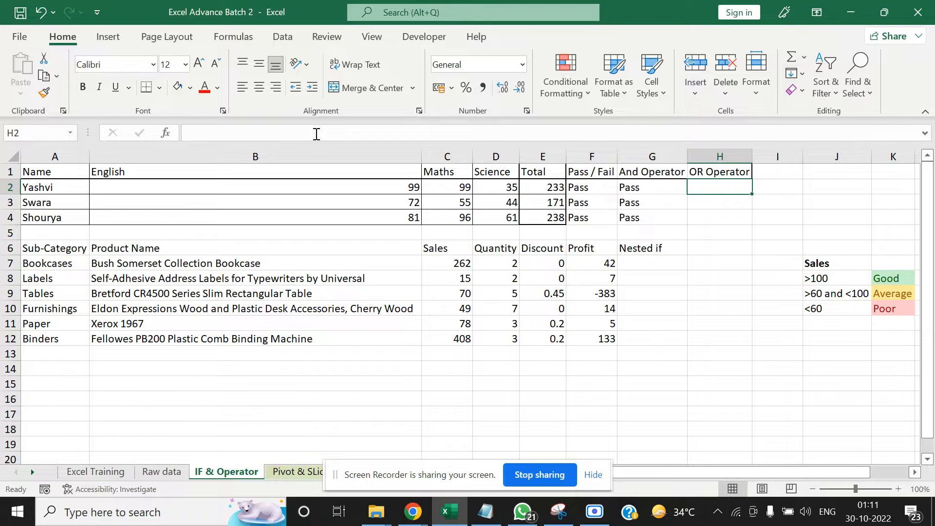
key(Left)
key(Left)
key(Left)
key(Left)
text(31)
key(Right)
key(Right)
key(Right)
key(Right)
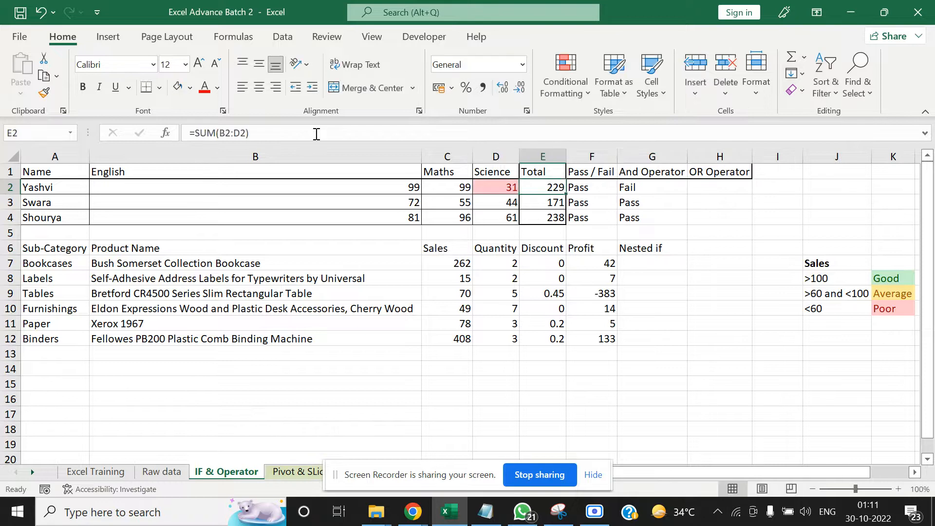
Copy the formula text of G2 into the OR Operator cell H2 as =IF(AND(B2>34,C2>34,D2>34),"Pass","Fail"), adding the leading equals sign
key(Left)
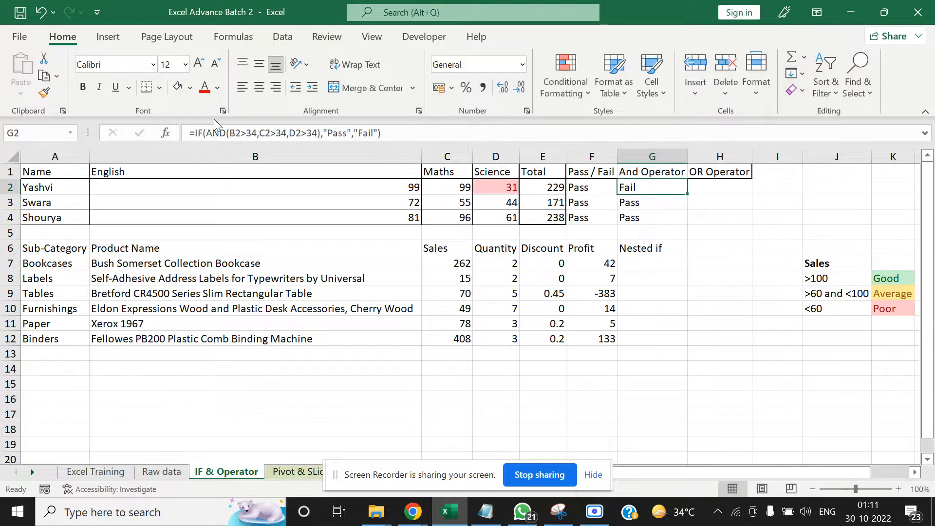
drag(194, 133, 393, 141)
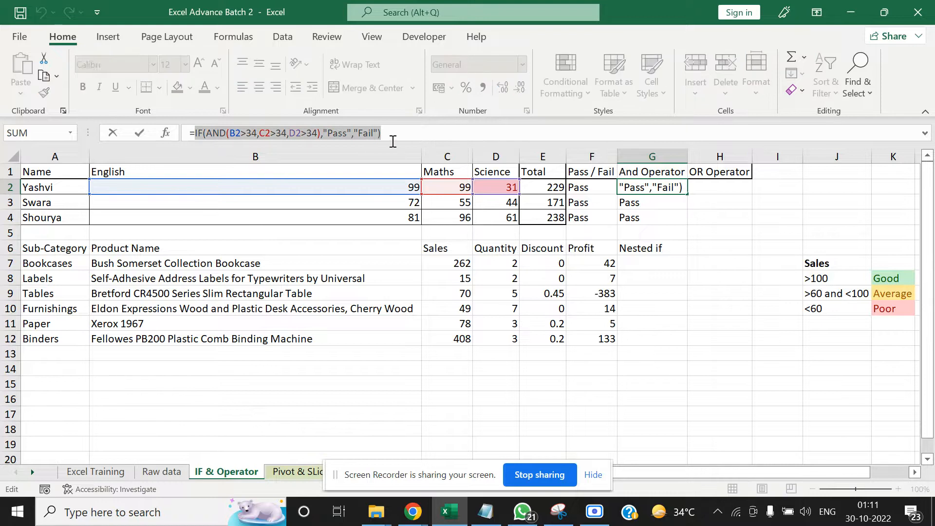
key(ctrl+c)
key(Escape)
key(Right)
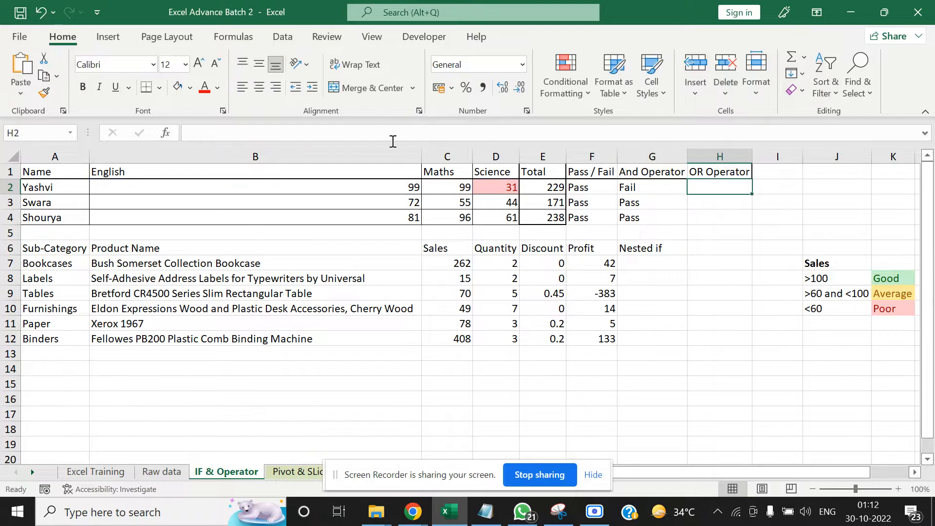
click(393, 142)
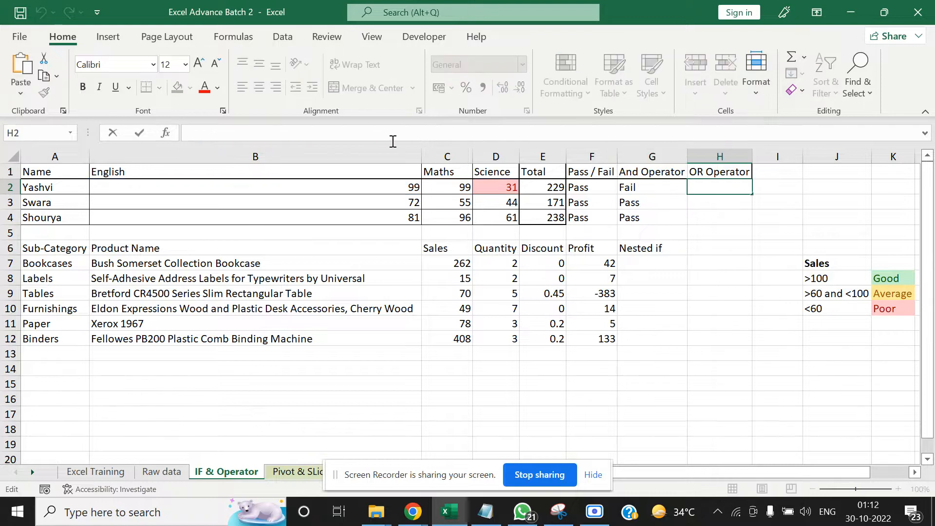
key(Escape)
key(Left)
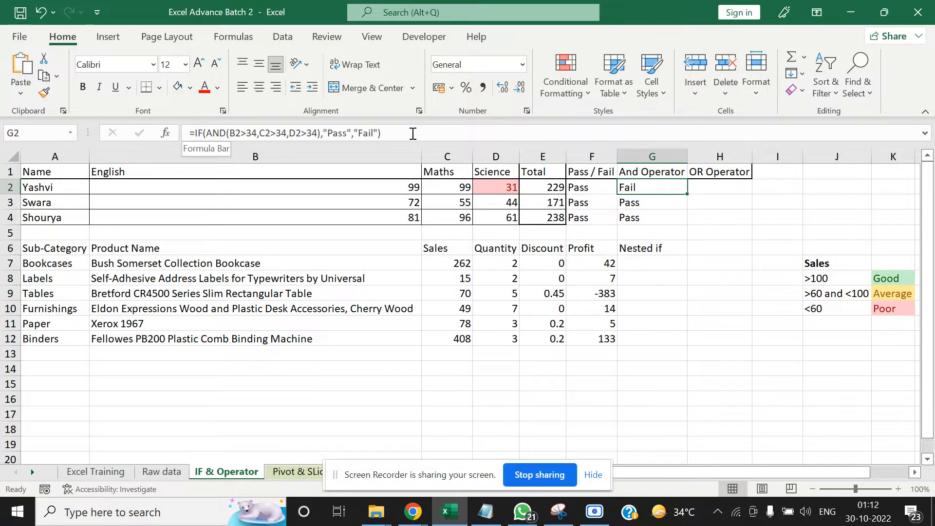
drag(193, 133, 443, 134)
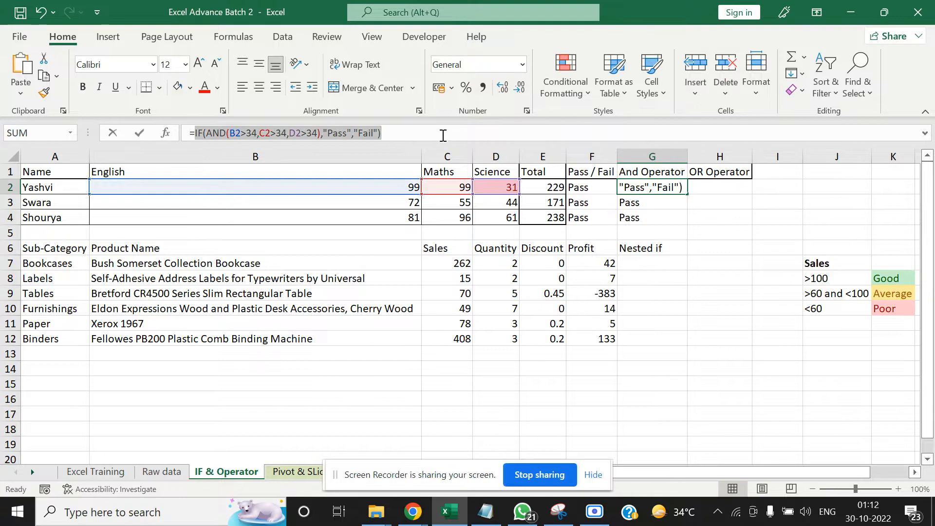
key(Tab)
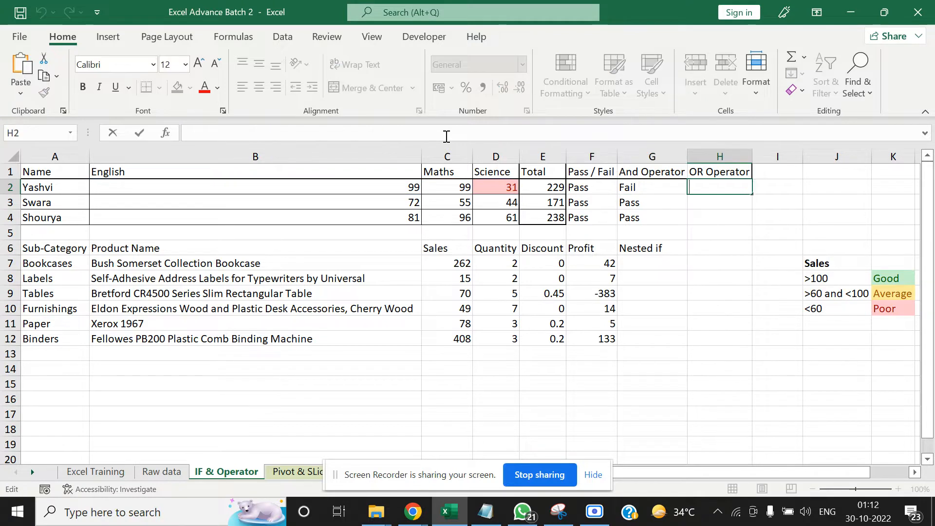
key(ctrl+v)
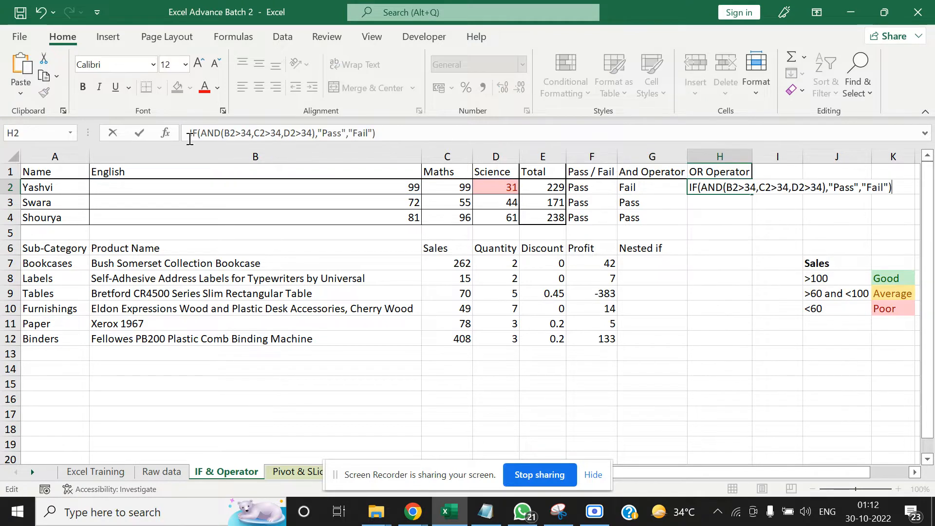
text(=)
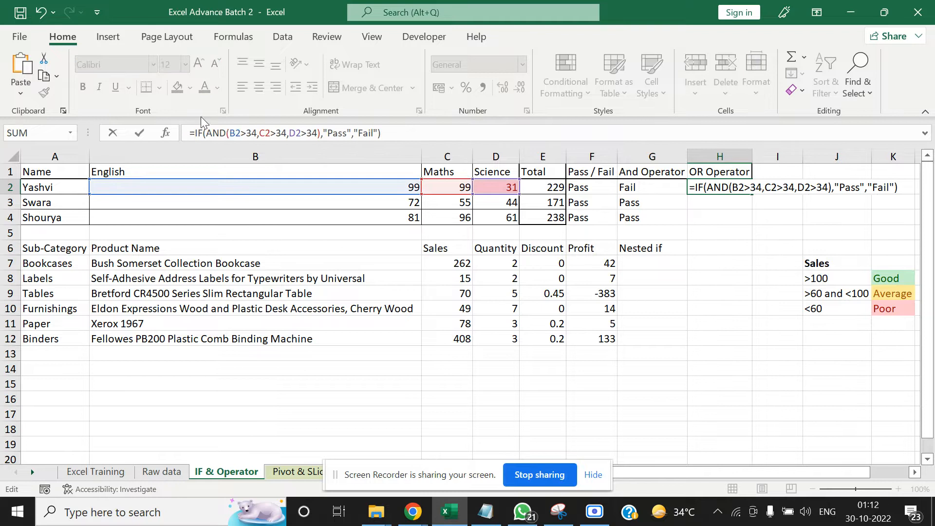
Replace AND with OR in the H2 formula, making it =IF(OR(B2>34,C2>34,D2>34),"Pass","Fail")
click(227, 133)
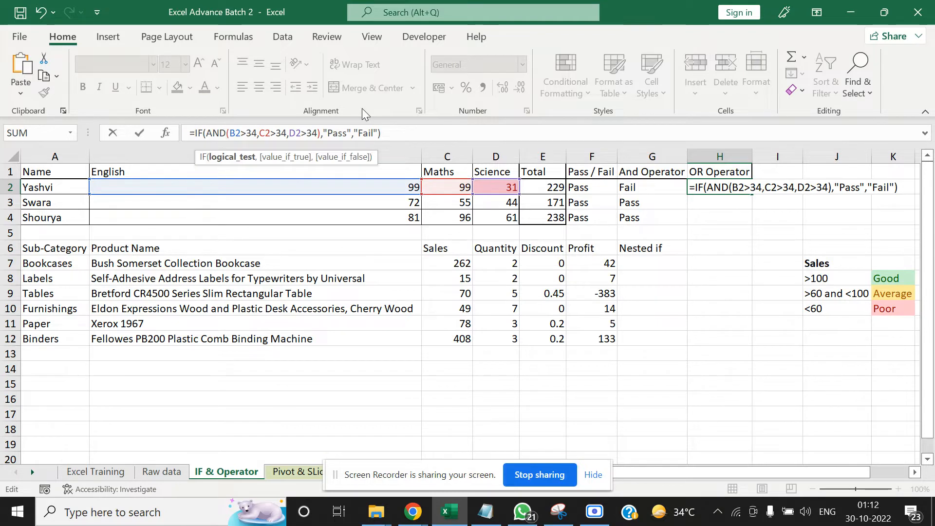
key(BackSpace)
key(BackSpace)
key(BackSpace)
text(OR)
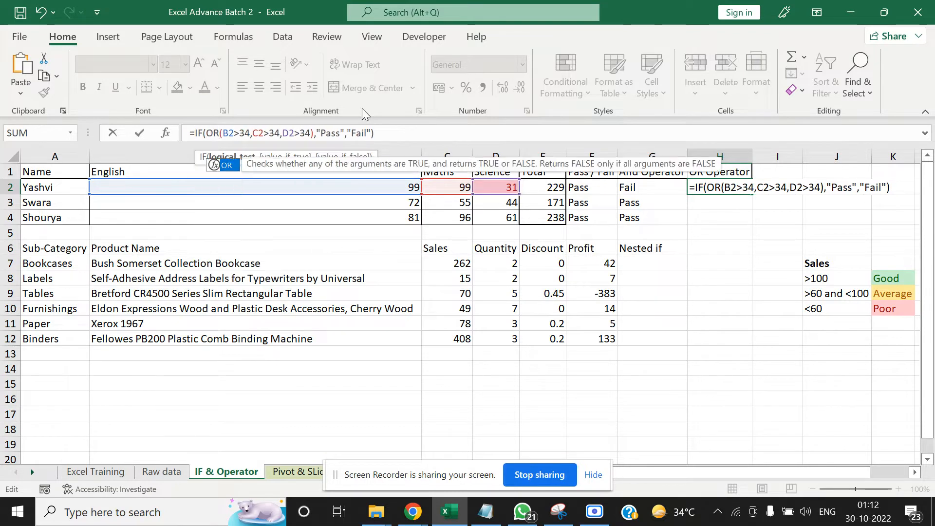
click(399, 134)
key(ctrl+Return)
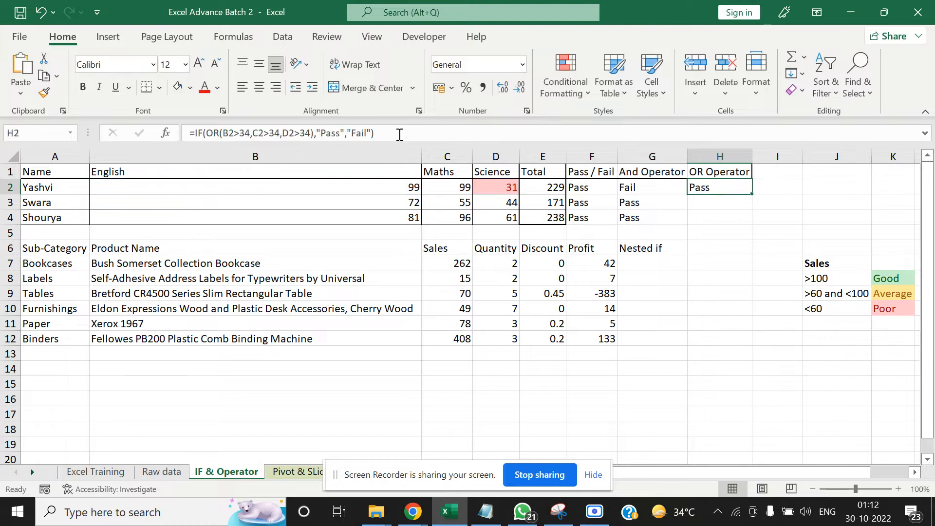
Copy the OR formula from H2 down to the other students in H3:H4
key(ctrl+c)
key(Down)
key(Down)
key(shift+Up)
key(shift+Up)
key(ctrl+v)
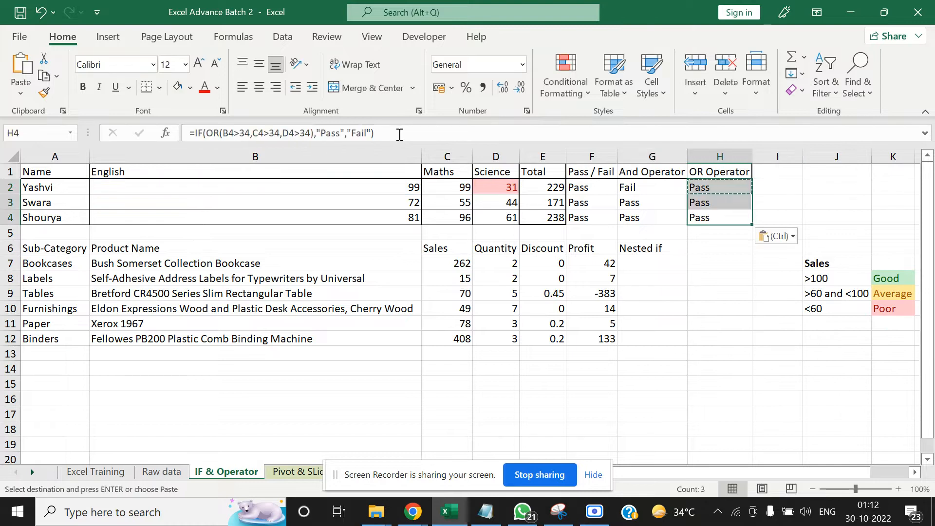
Examine the first student's marks in row 2 and compare the And Operator and OR Operator results
key(Up)
key(Up)
key(Left)
key(Left)
key(Left)
key(Left)
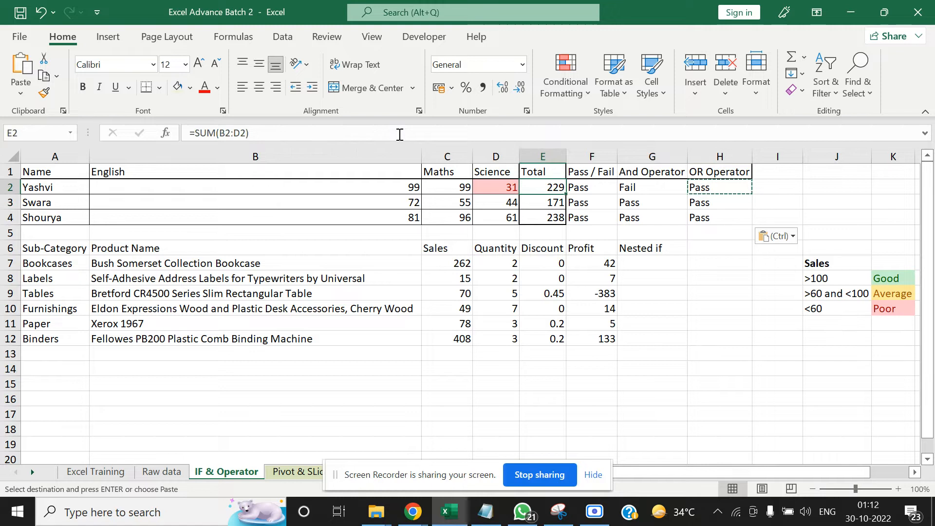
key(Right)
key(Right)
key(Right)
key(Left)
key(Left)
key(Left)
key(Left)
key(Left)
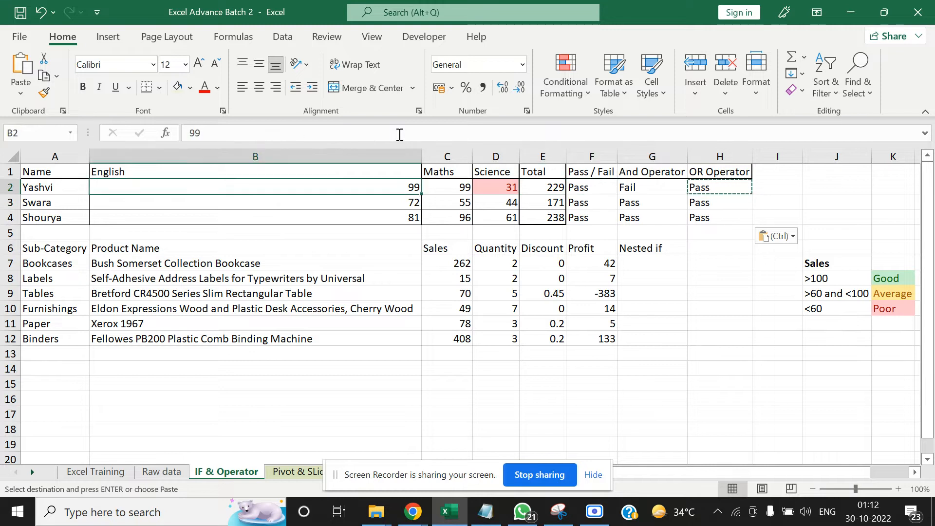
key(Right)
key(Right)
key(Right)
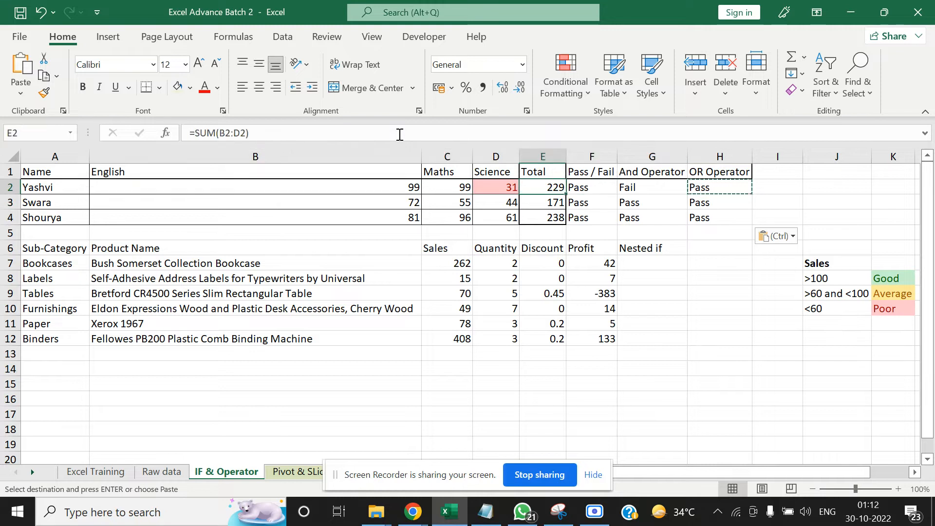
key(Up)
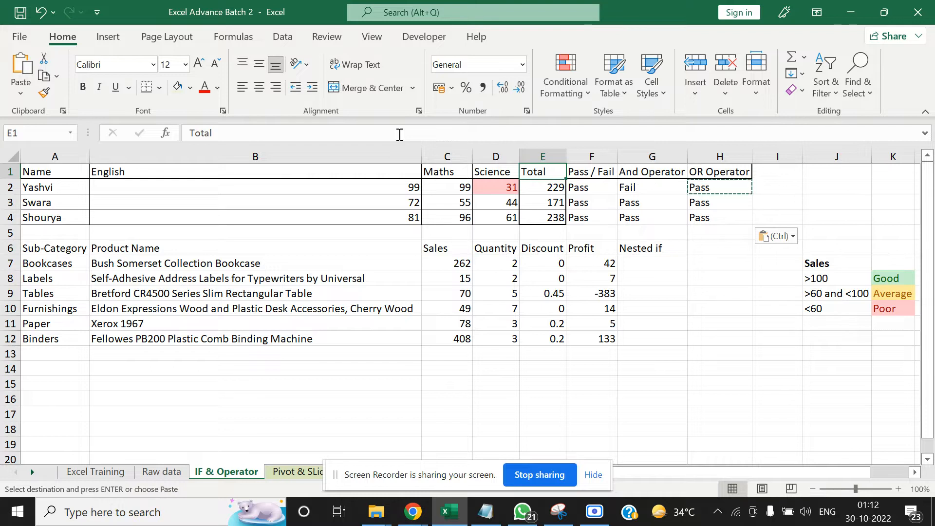
key(Right)
key(Right)
key(Down)
key(Down)
key(Right)
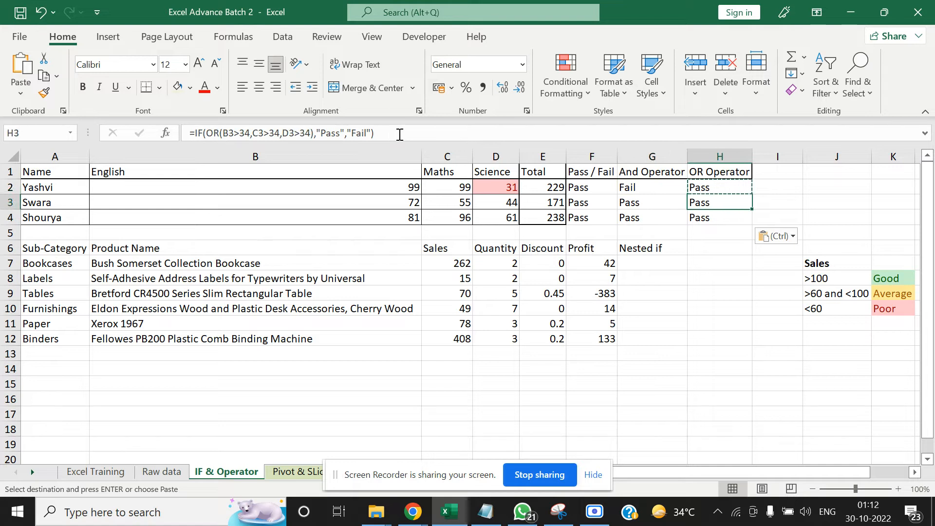
Switch to the Google Meet call, admit the waiting participant, and return to the Excel workbook
click(418, 509)
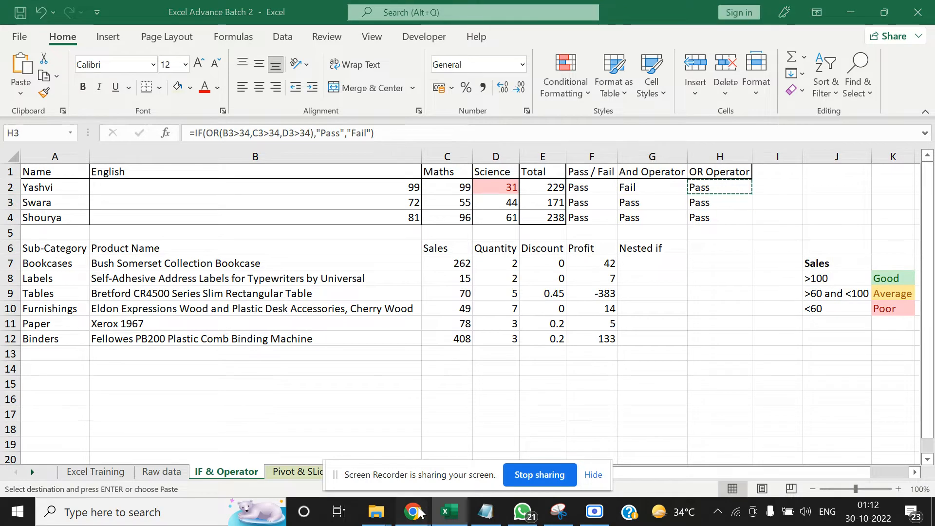
click(272, 443)
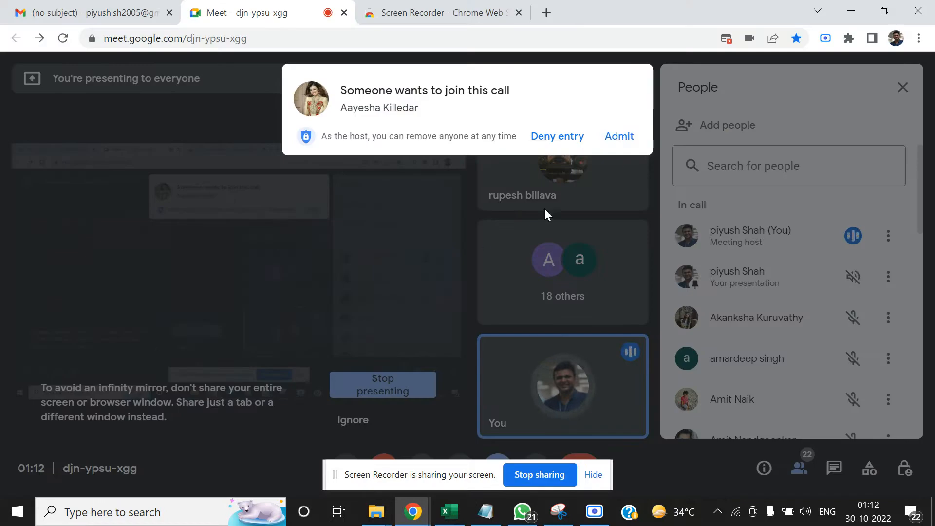
click(619, 136)
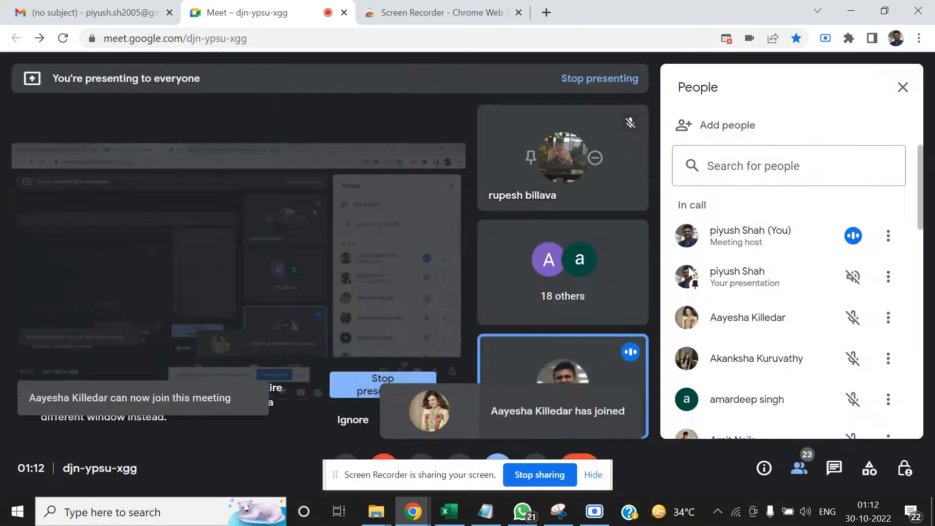
key(alt+Tab)
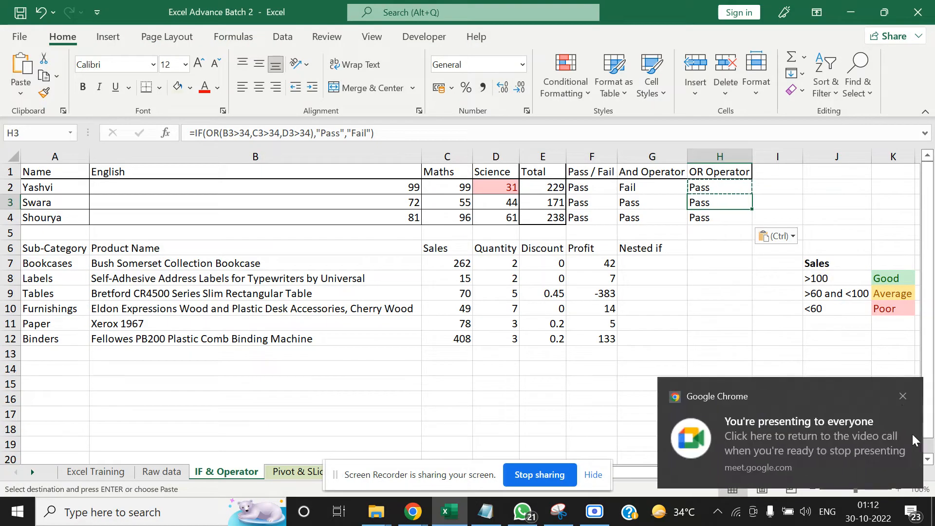
click(902, 396)
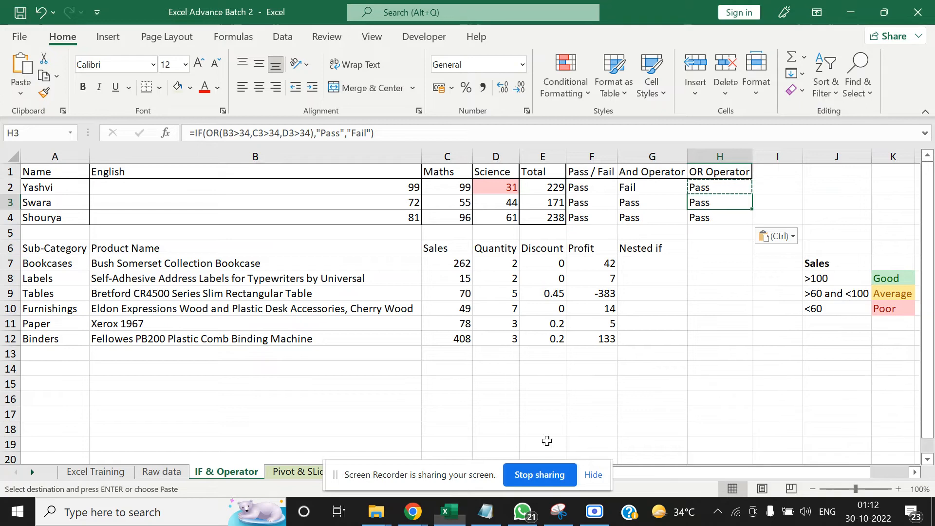
click(523, 423)
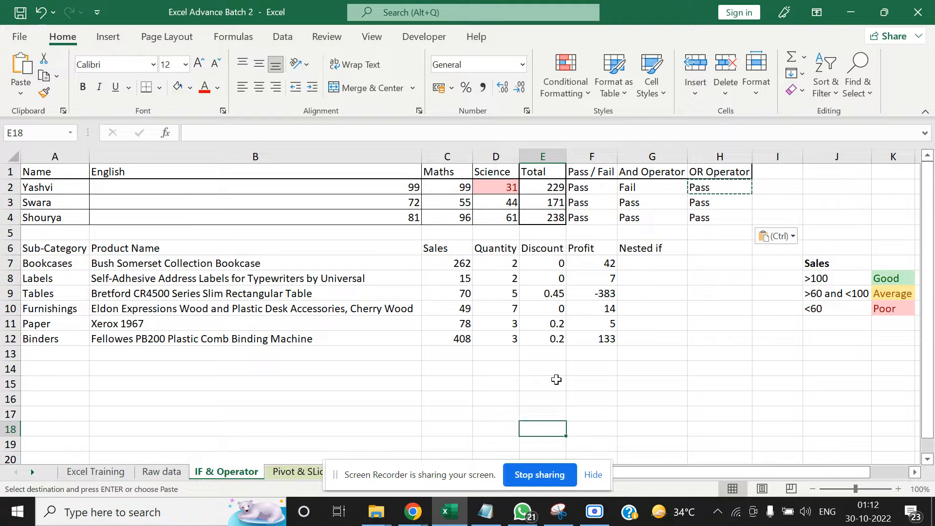
Clear the pending copy selection and review the Pass / Fail, And Operator and OR Operator results in row 2
click(775, 191)
key(Escape)
key(Left)
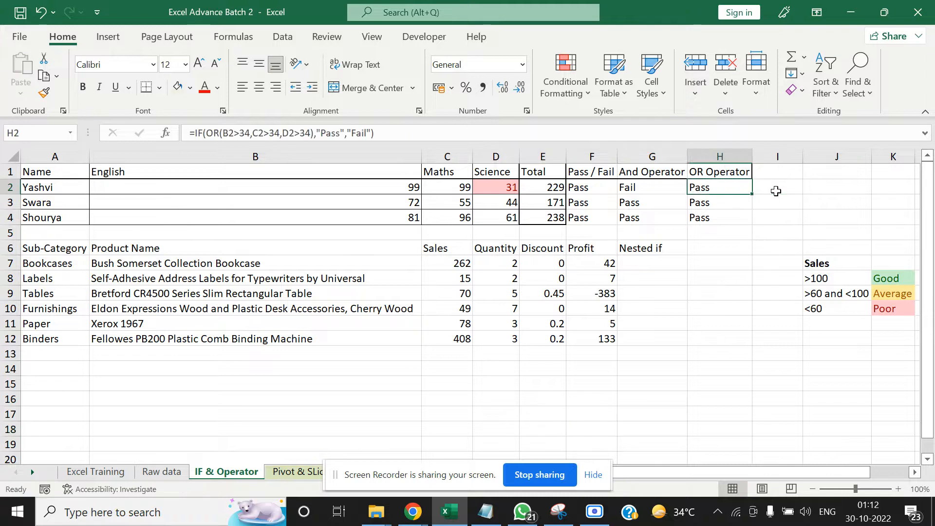
key(Left)
key(Left)
key(Left)
key(Right)
key(Right)
key(Right)
key(Down)
key(Down)
key(Down)
key(Down)
key(Down)
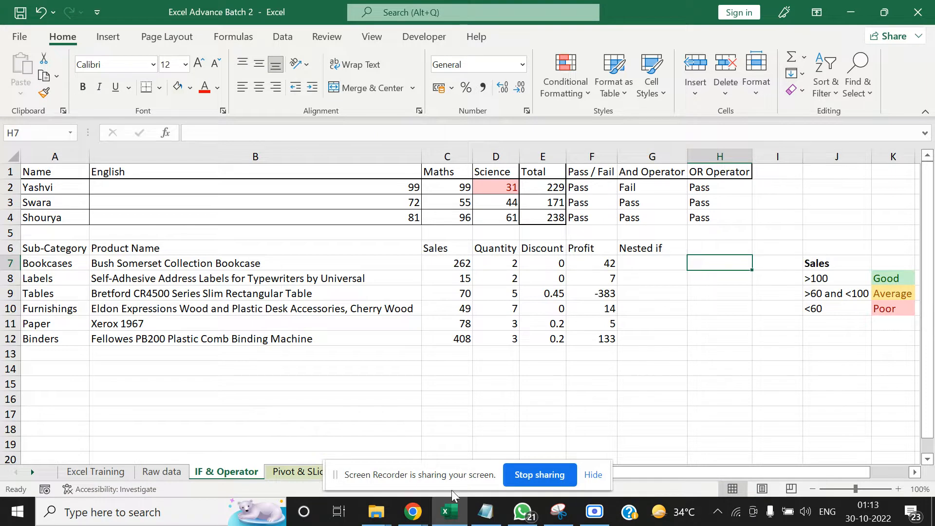
Admit the guest waiting to join the Google Meet call and return to the Excel workbook
click(414, 515)
click(430, 426)
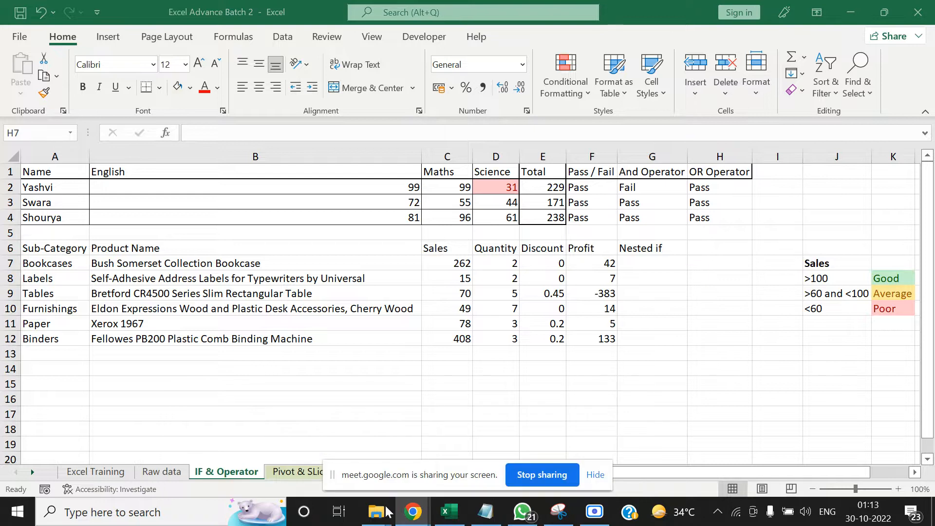
click(402, 511)
click(261, 440)
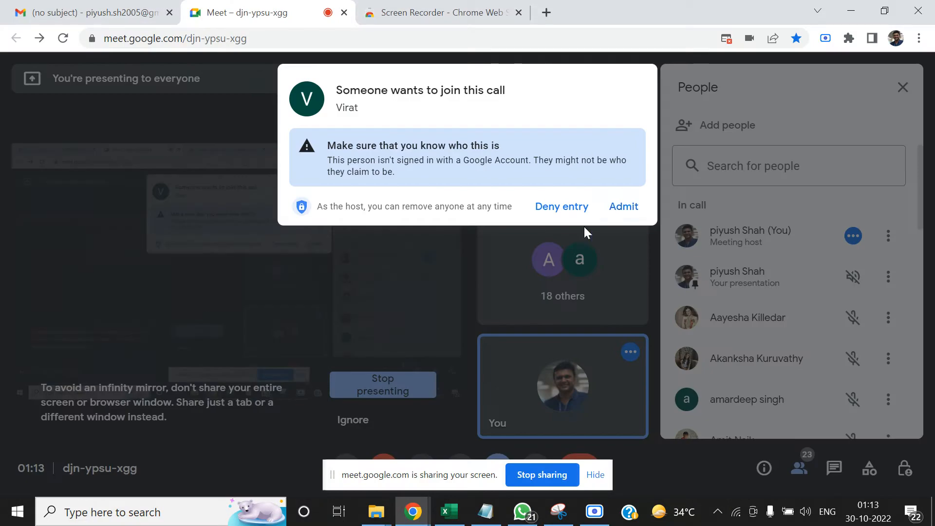
click(614, 207)
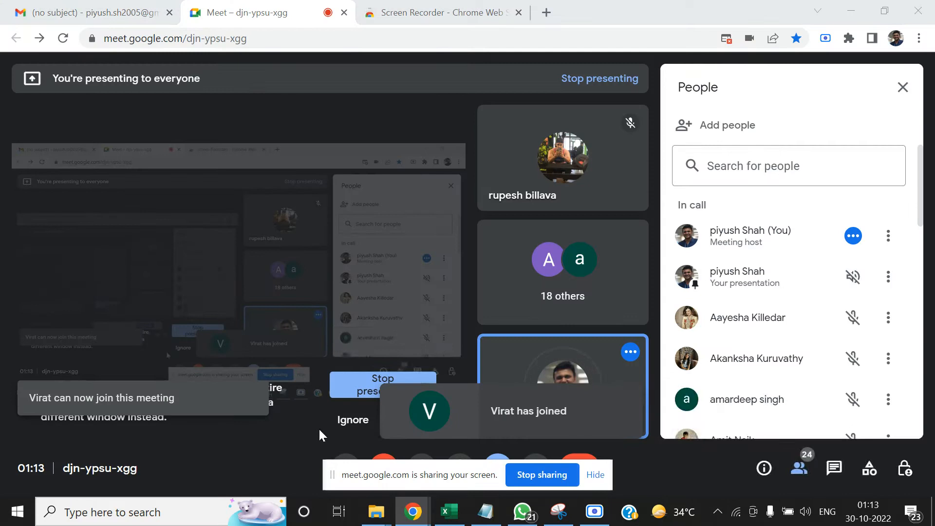
key(alt+Tab)
key(alt+Tab)
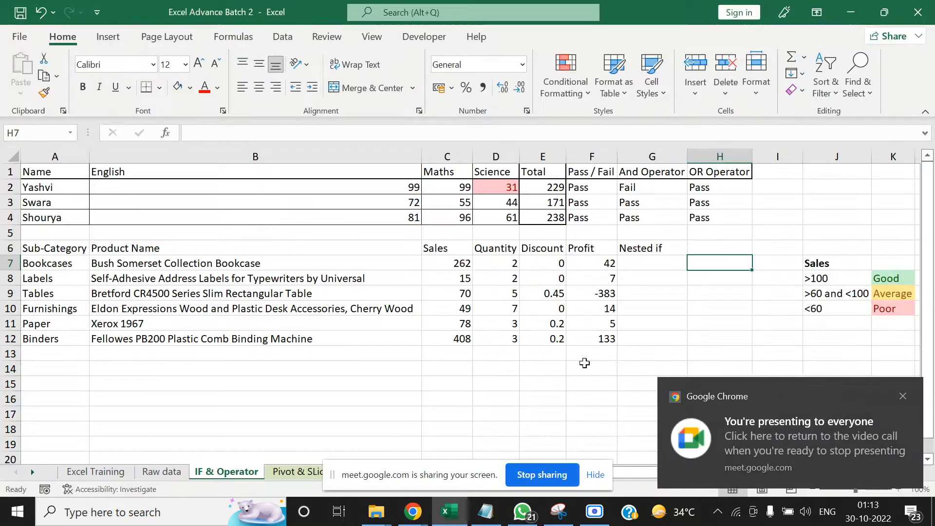
click(901, 397)
click(462, 424)
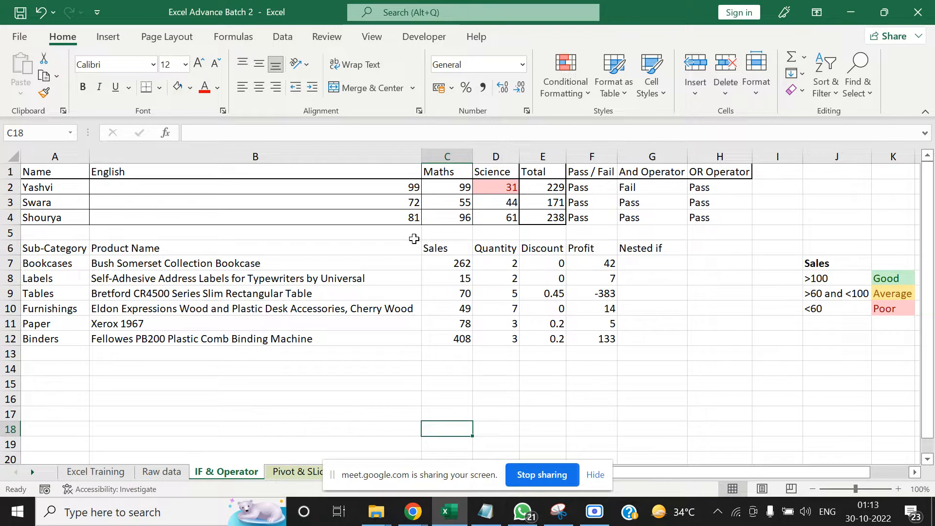
Compare the Sales rating criteria in J8:K8 with the Labels row's Sales value in C8
click(849, 274)
key(Right)
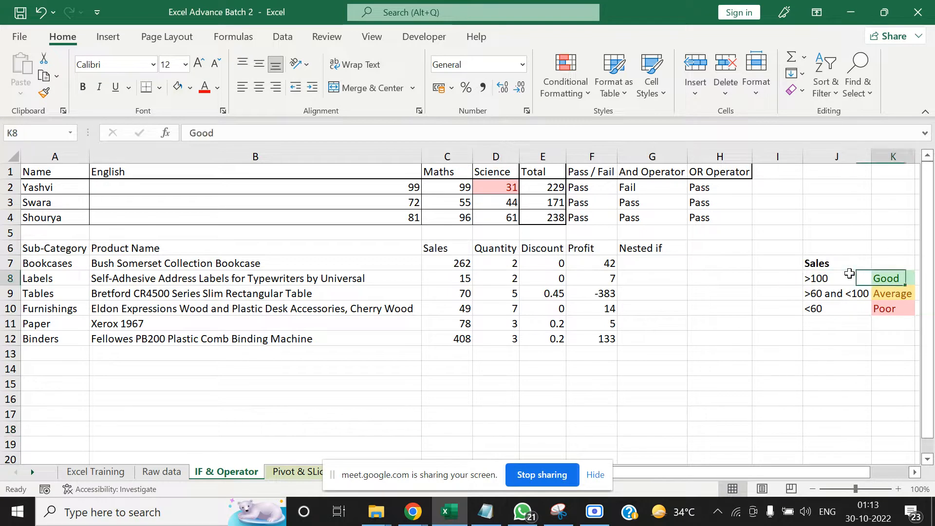
key(Left)
key(Left)
key(Left)
key(Left)
key(Left)
key(Left)
key(Left)
key(Left)
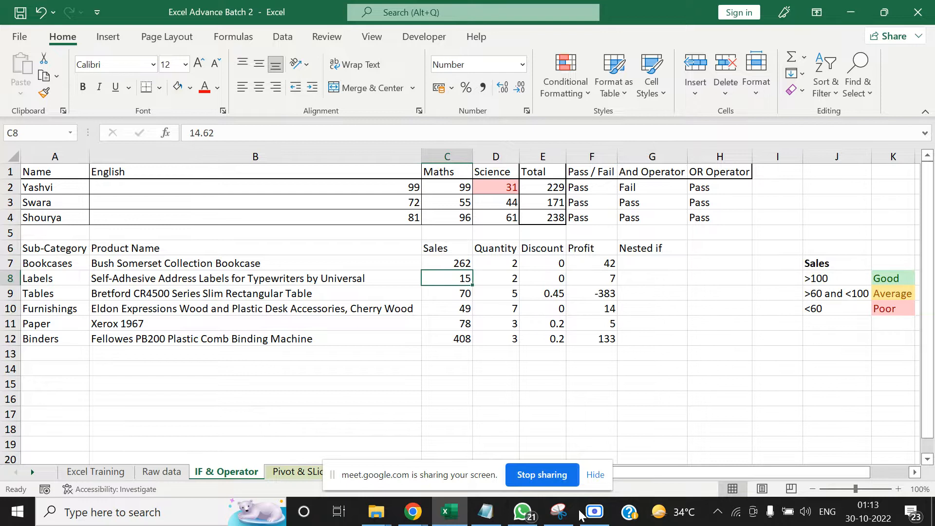
Switch to Google Meet to admit another waiting participant, then return to Excel and dismiss the presenting notification
click(418, 509)
click(244, 463)
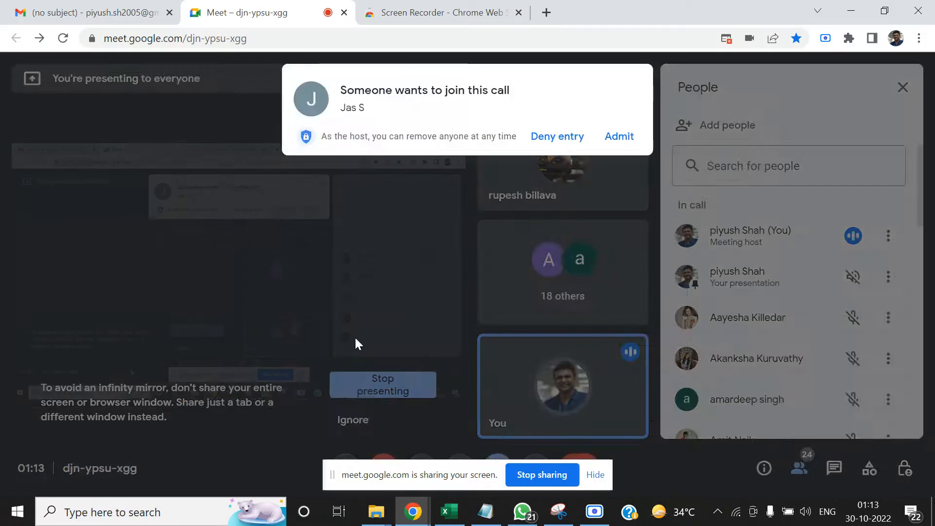
click(608, 138)
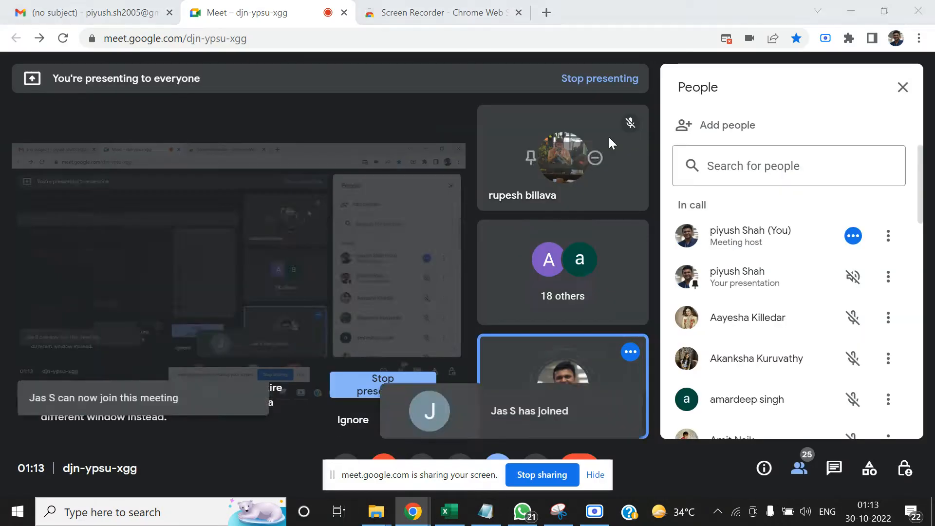
key(alt+Tab)
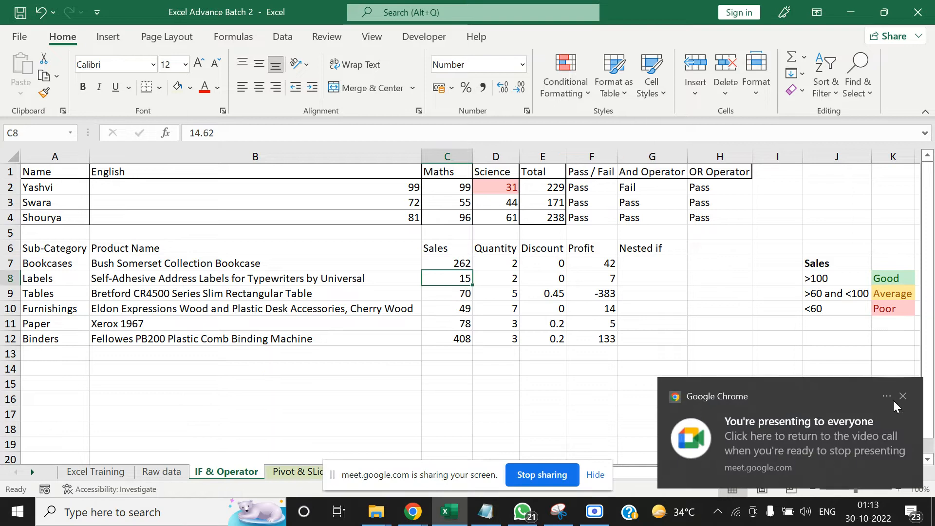
click(899, 401)
click(640, 397)
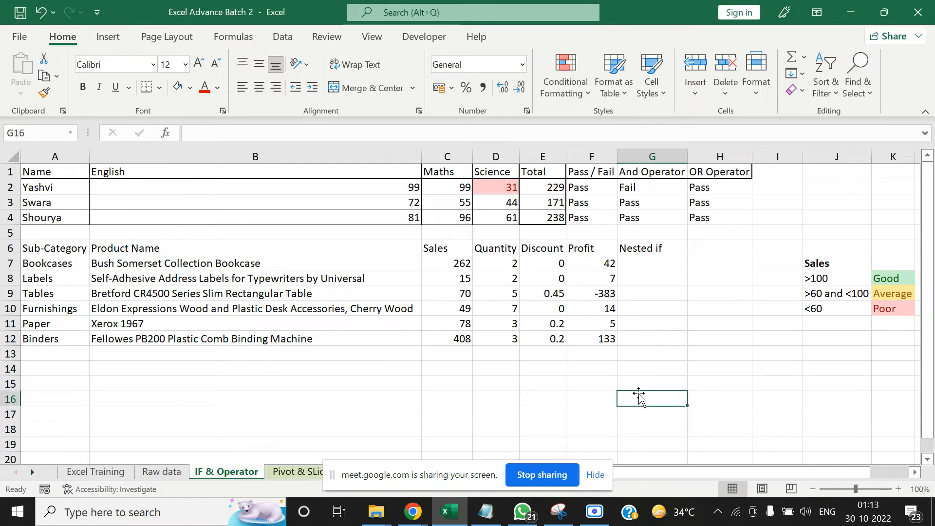
Examine the Sales thresholds and their Good, Average and Poor ratings in J8:K10
key(Right)
key(Right)
key(Right)
key(Right)
key(Right)
key(Right)
key(Right)
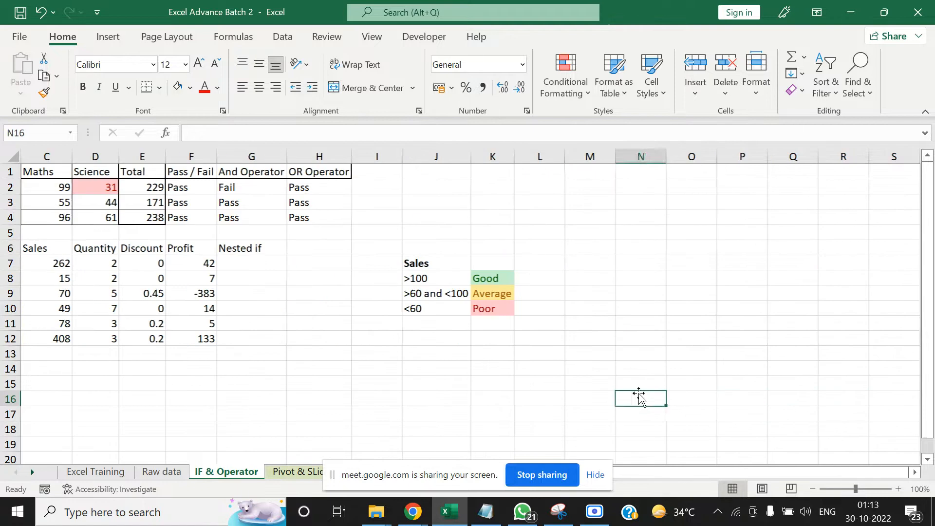
click(415, 339)
click(422, 278)
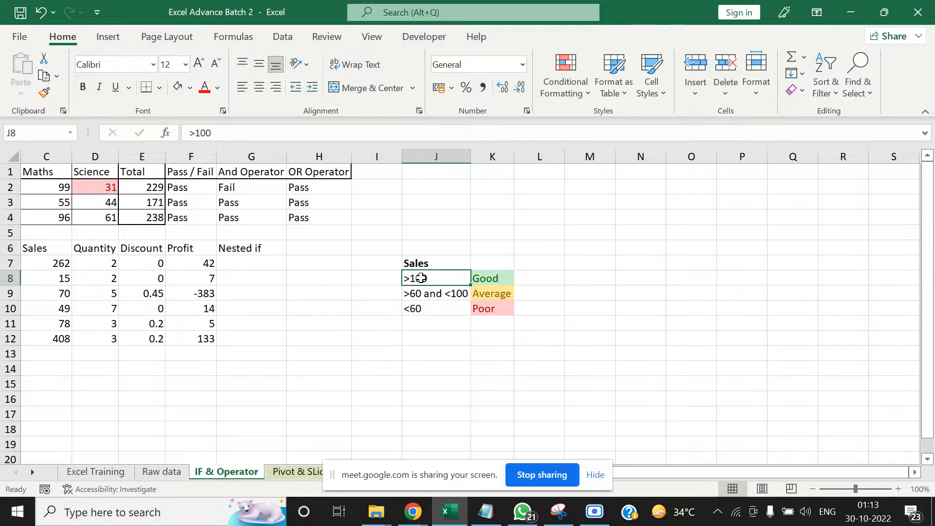
key(Right)
key(Down)
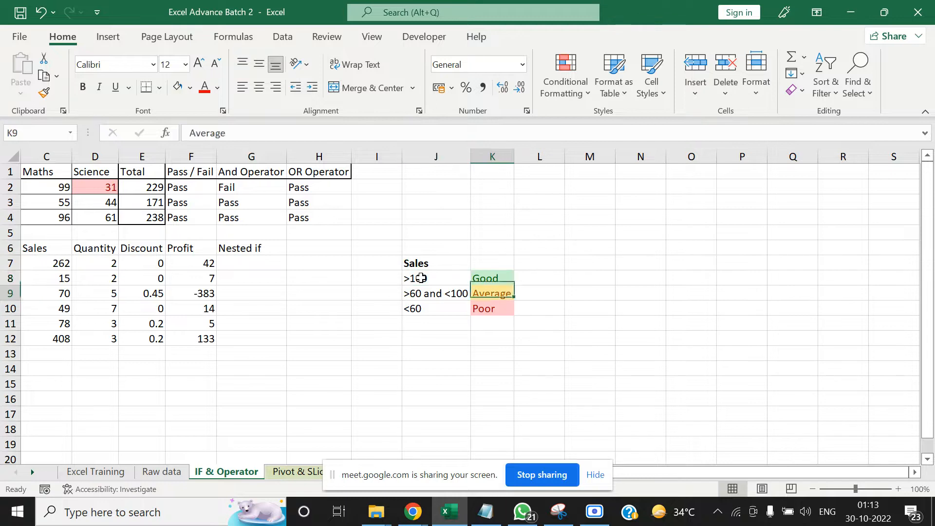
key(Up)
key(Left)
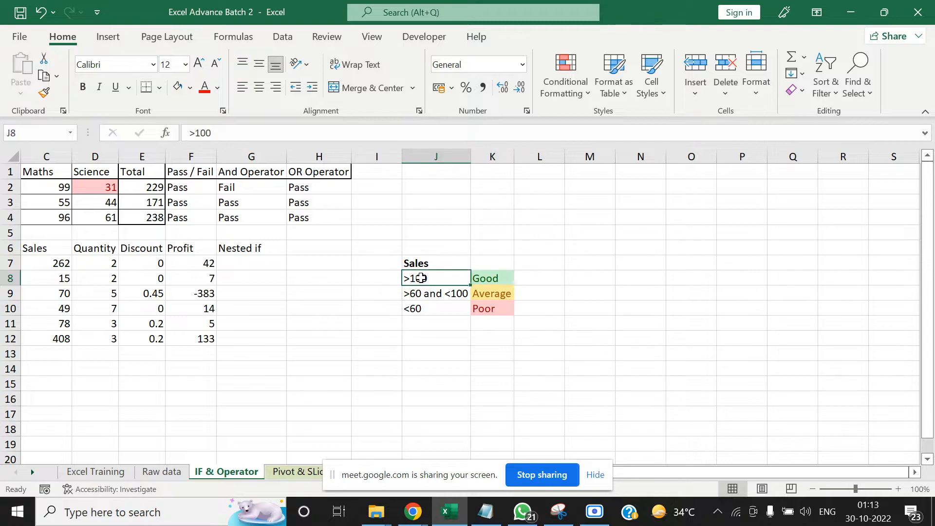
Examine the Bookcases row of the product table across its Product Name, Sales, Quantity, Discount, Profit and Nested if columns
key(Home)
key(Right)
key(Up)
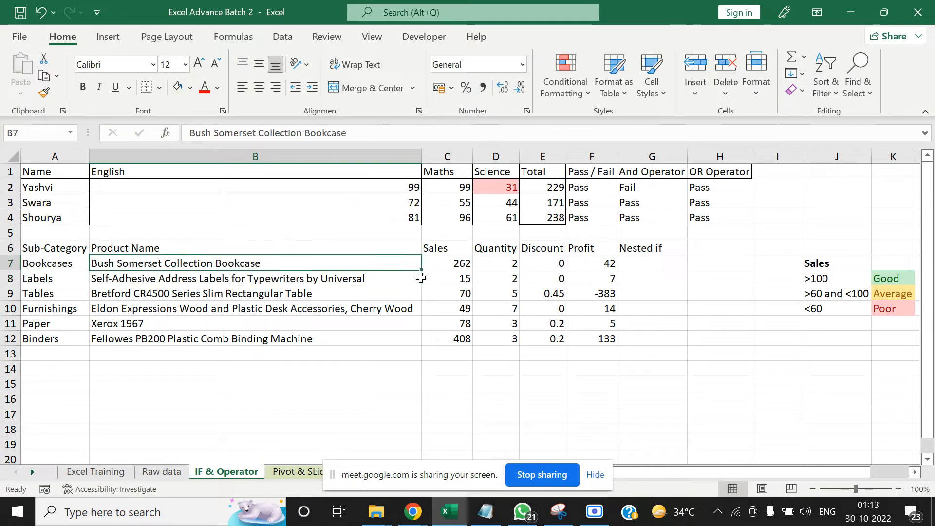
key(Left)
key(Right)
key(Right)
key(Right)
key(Right)
key(Right)
key(Right)
key(Left)
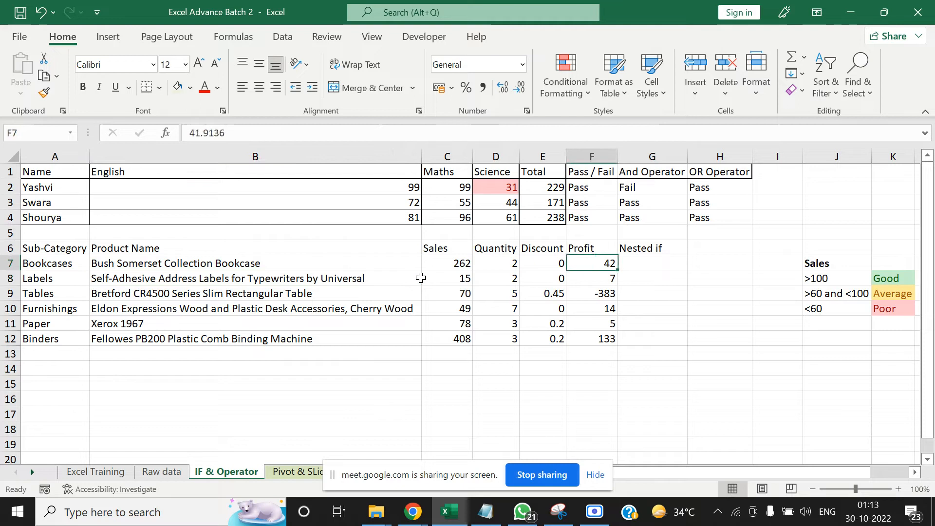
key(Left)
key(Right)
key(Left)
key(Left)
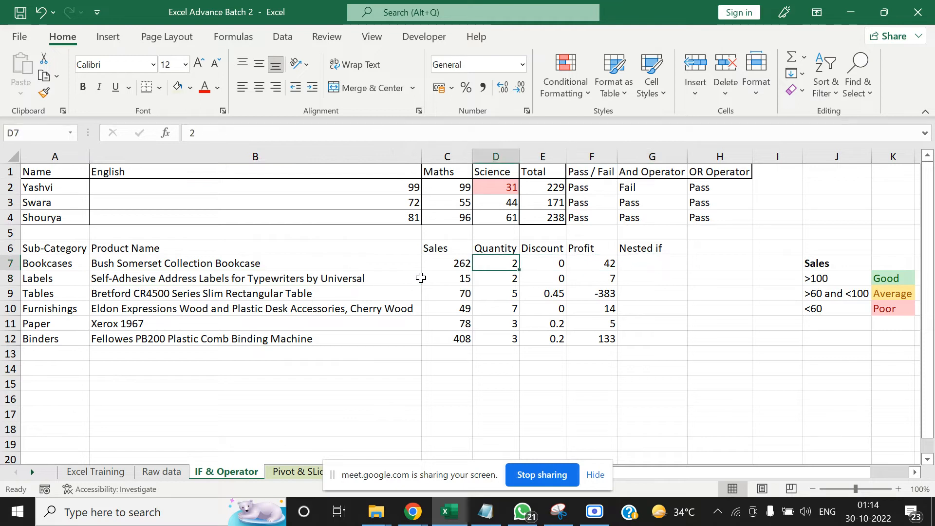
Clear the Quantity, Discount and Profit values in D7:F12 of the product table
key(ctrl+shift+Right)
key(ctrl+shift+Down)
key(Delete)
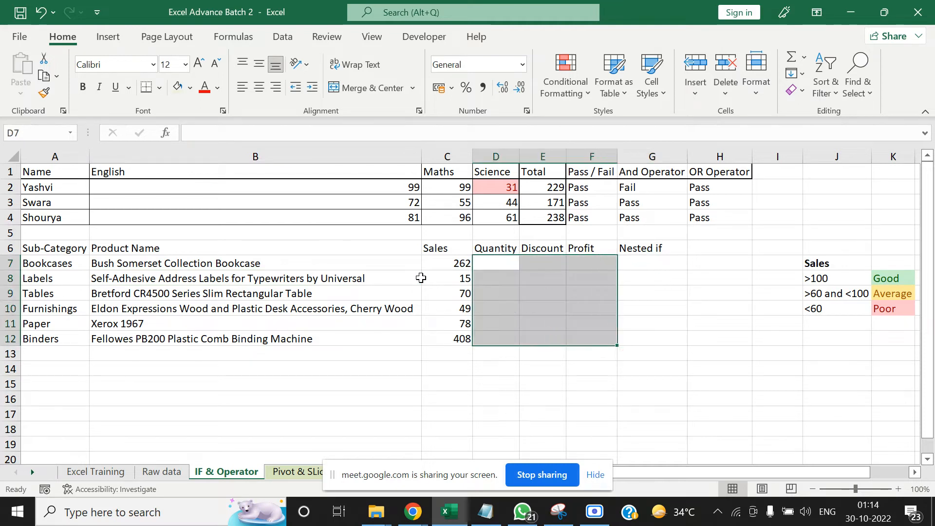
key(Right)
key(Right)
key(Right)
key(Right)
key(Right)
key(Right)
key(Right)
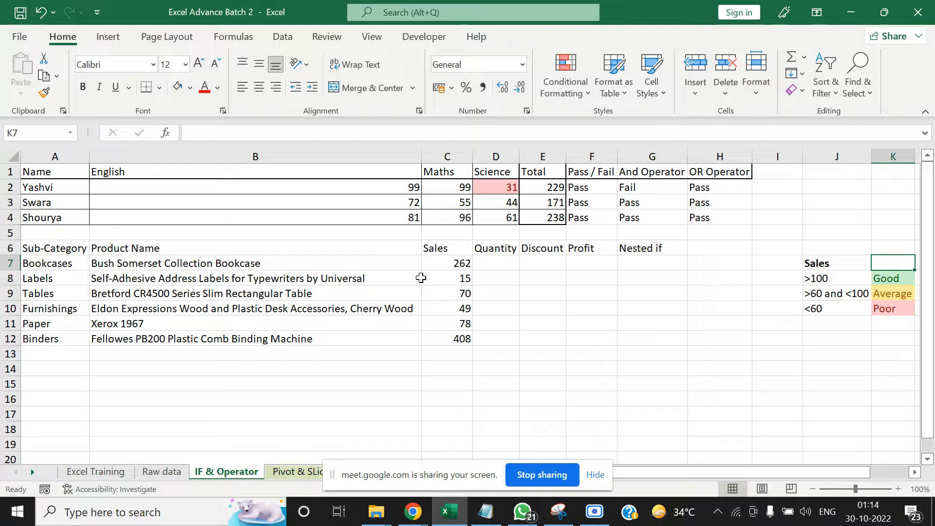
Change the Sales header in C6 to "Sales (in thousands)"
click(437, 247)
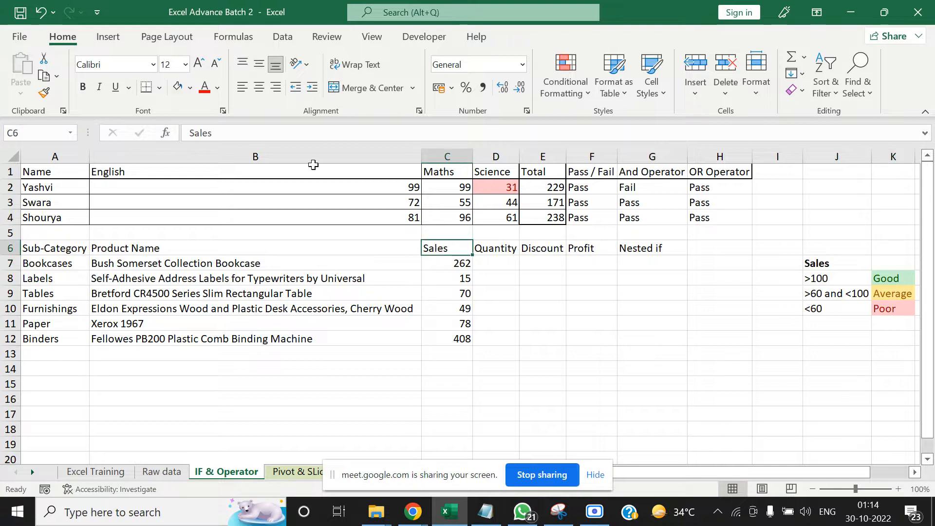
click(270, 135)
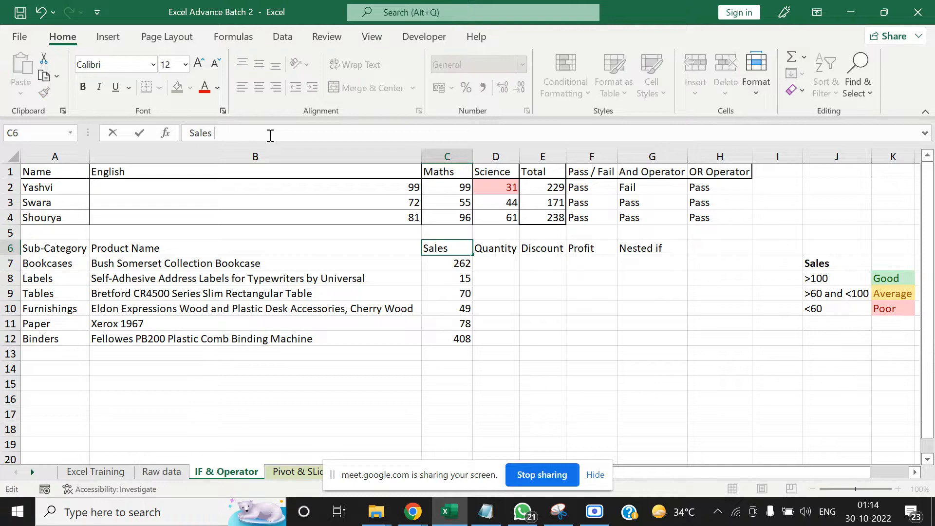
text((in thousand)
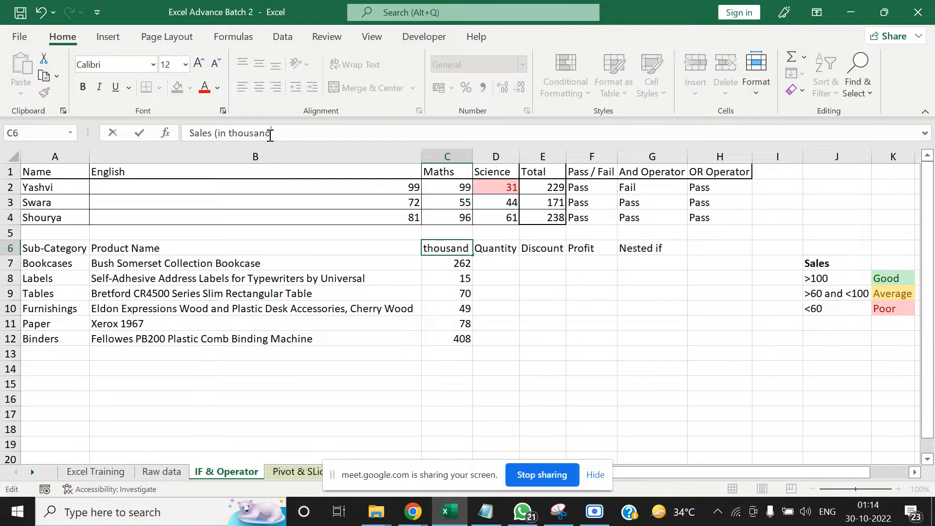
text(s)
key(Tab)
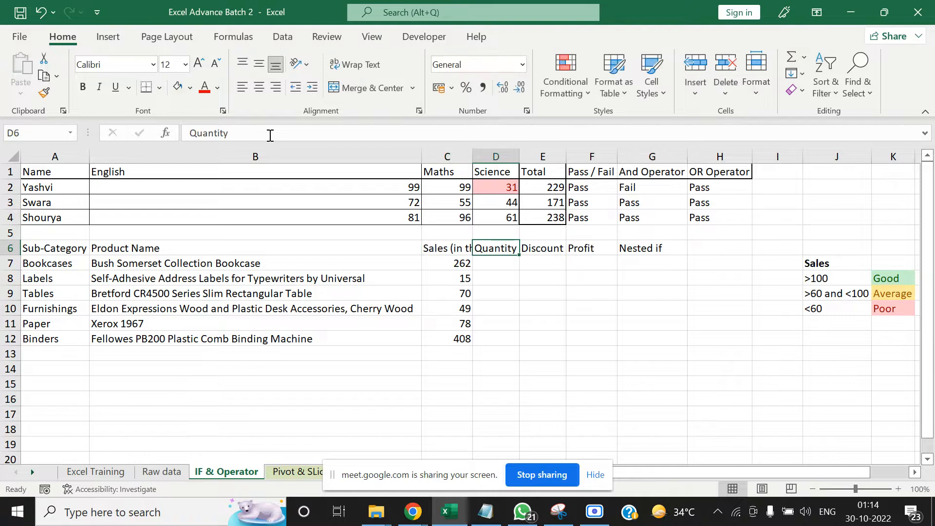
Try auto-fitting column C to its contents, and undo the width change
key(Left)
key(ctrl+space)
key(alt+h)
key(o)
key(i)
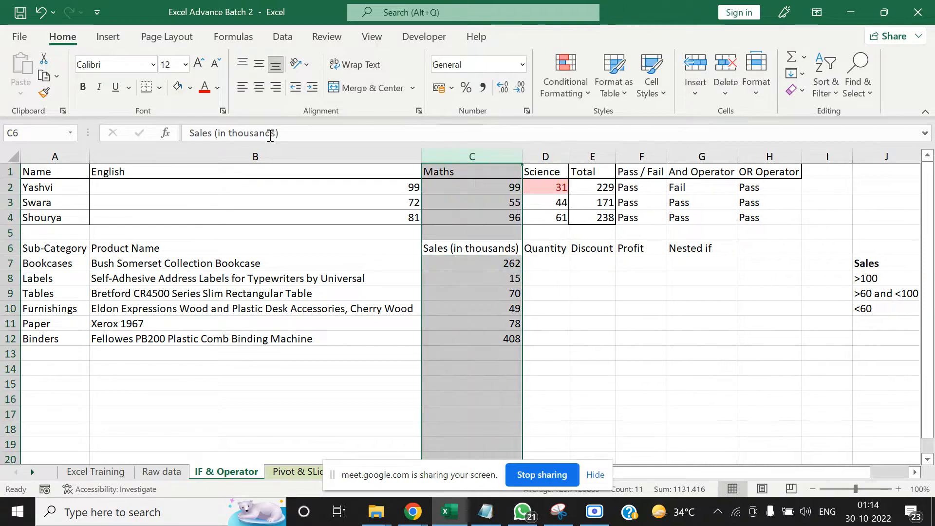
key(Right)
key(Right)
key(Right)
key(Right)
key(ctrl+z)
Examine the Sales rating criteria in J7:K10 against the Bookcases row of the product table
key(Right)
key(Right)
key(Right)
key(Right)
key(Right)
key(Right)
key(Right)
key(Right)
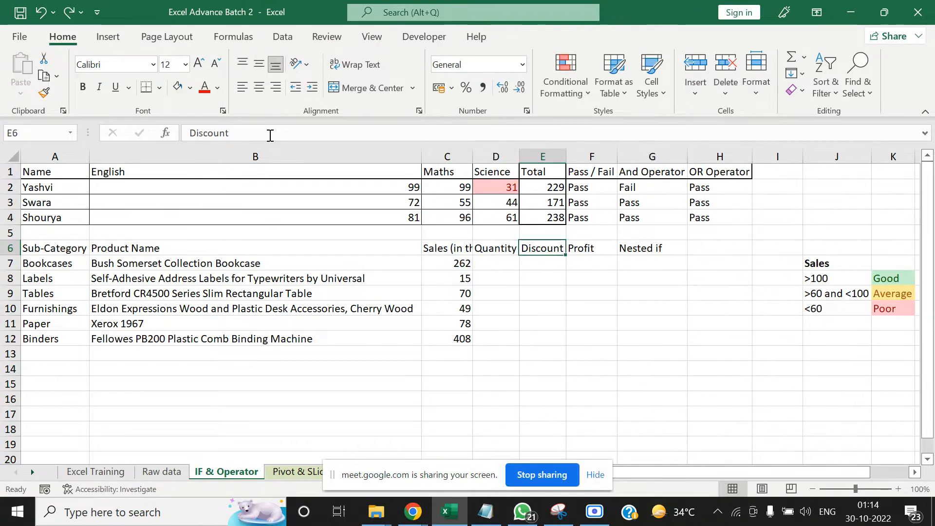
key(Down)
key(Down)
key(Down)
key(Down)
key(Down)
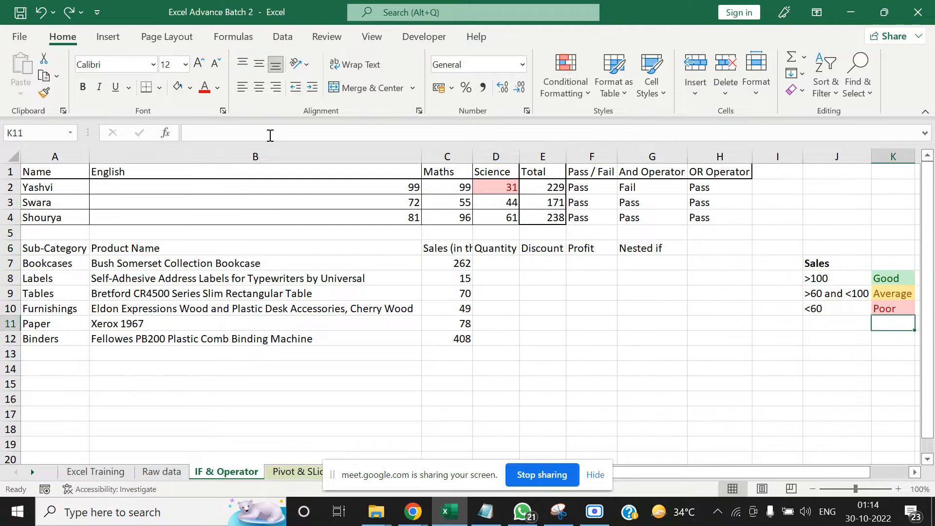
key(Down)
key(Up)
key(Up)
key(Up)
key(Up)
key(Left)
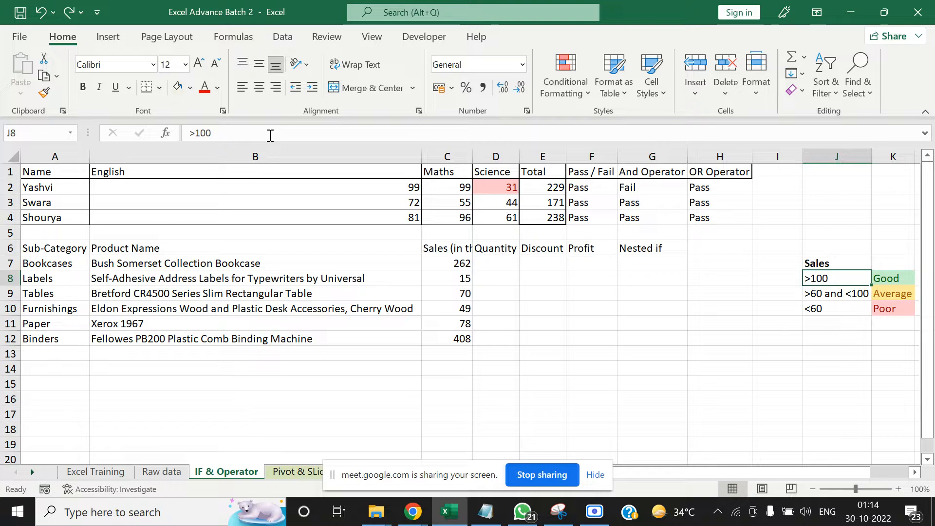
key(Up)
key(Left)
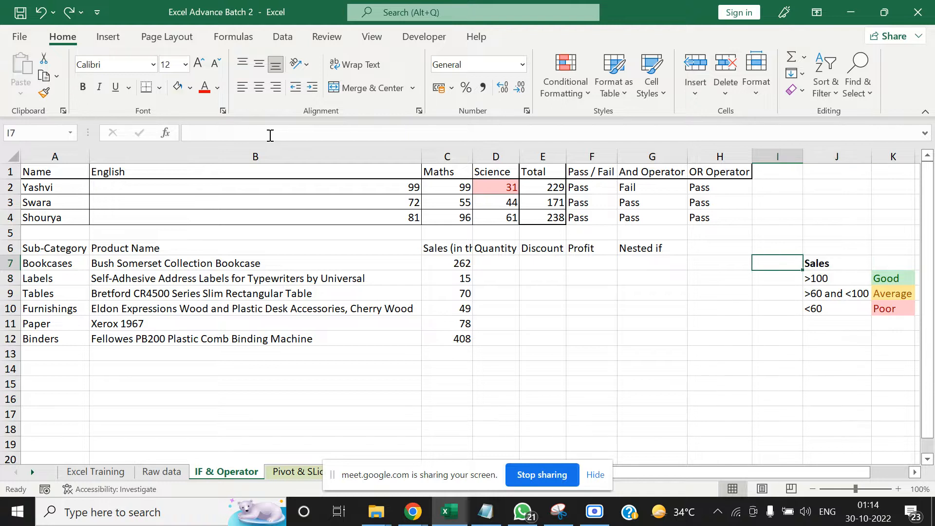
key(Right)
key(Left)
key(Left)
key(Left)
key(Left)
key(Left)
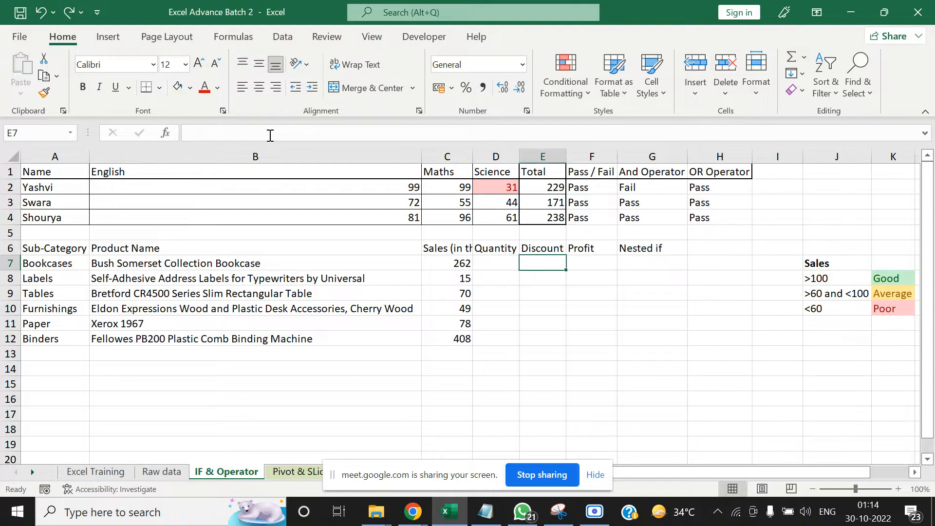
Review the And Operator formula in G2 as a reference for the Nested if column
key(Right)
key(Right)
key(Up)
key(Up)
key(Up)
key(Up)
key(Up)
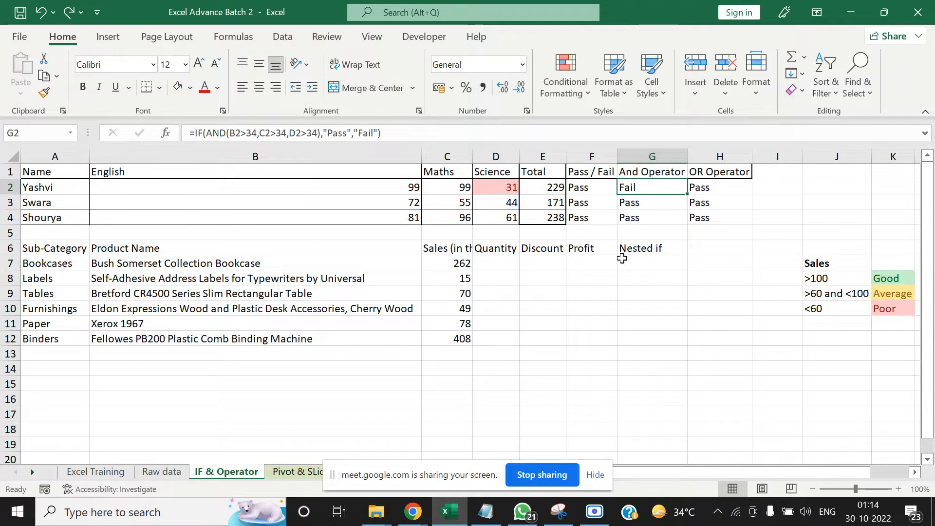
Start an IF formula in G7 that tests C7>=100 and returns "Good" when true
key(Down)
key(Down)
key(Down)
key(Down)
key(Down)
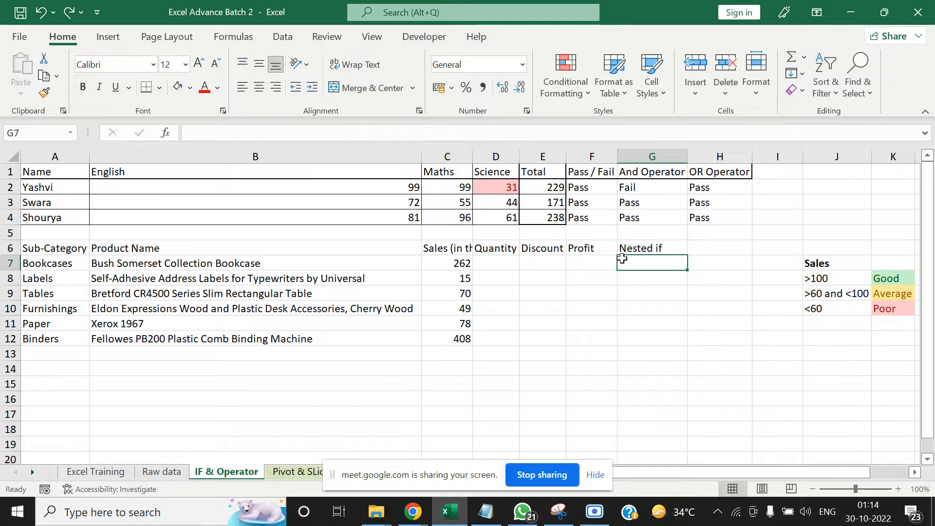
text(=if()
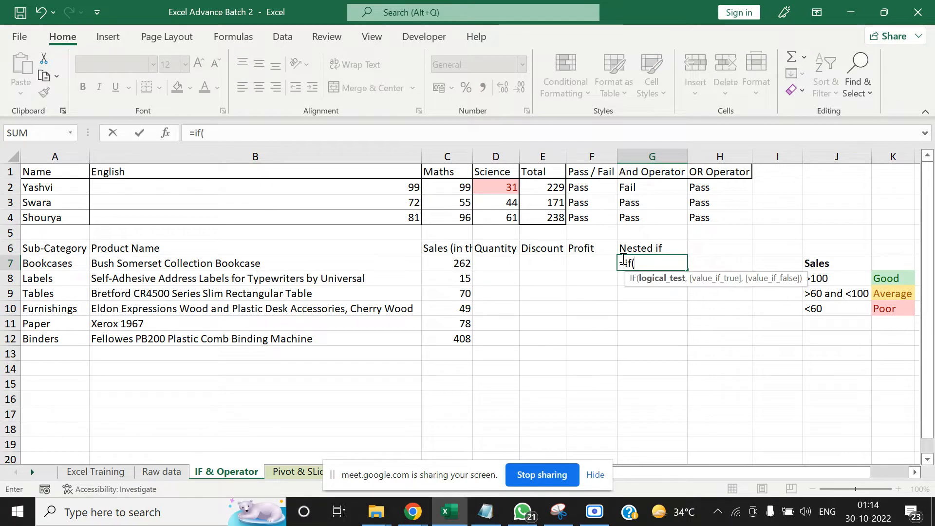
click(455, 263)
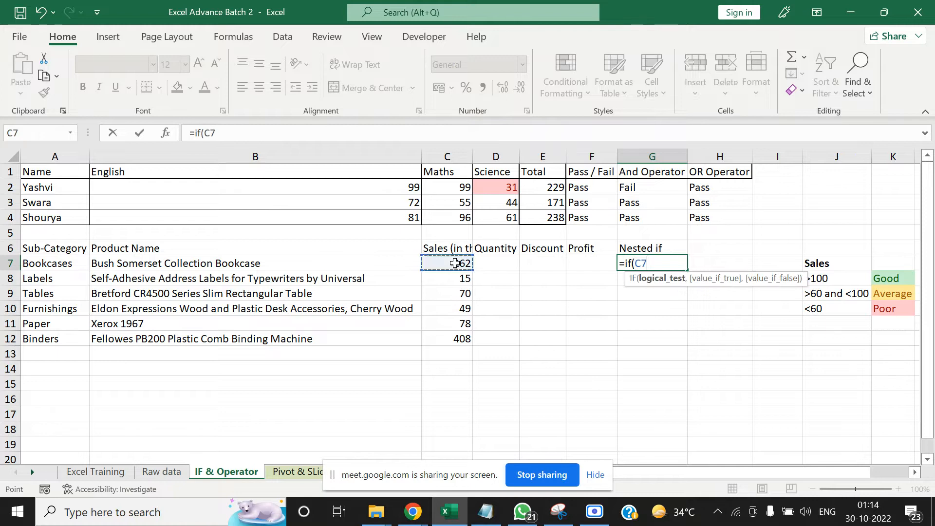
text(>=1)
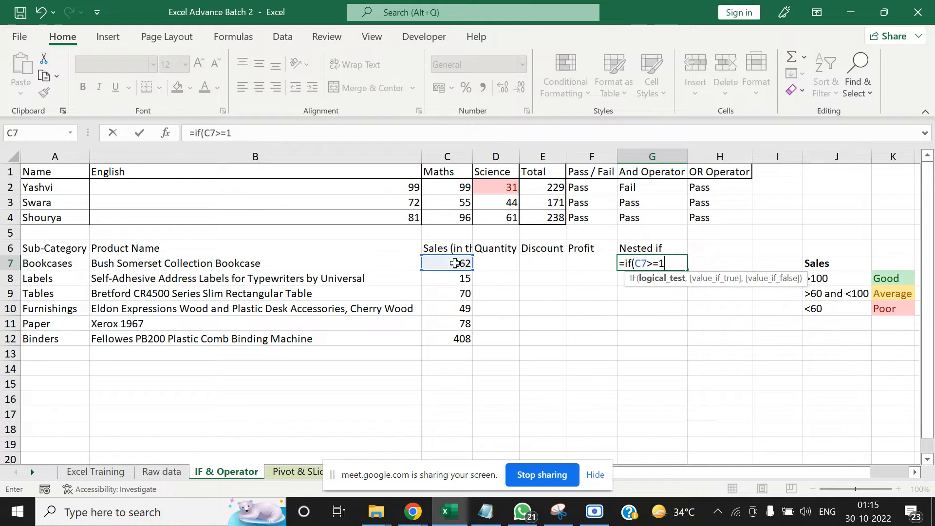
text(00,)
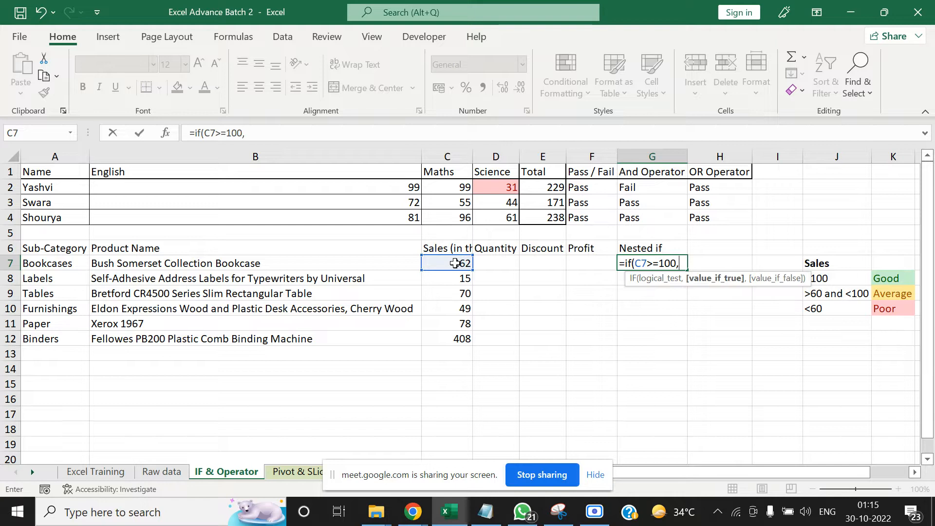
text("Good)
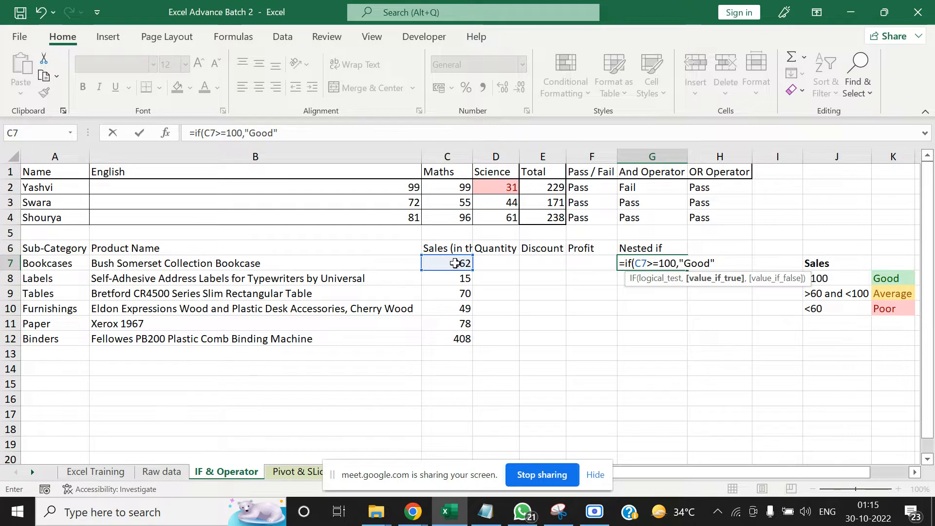
text(,)
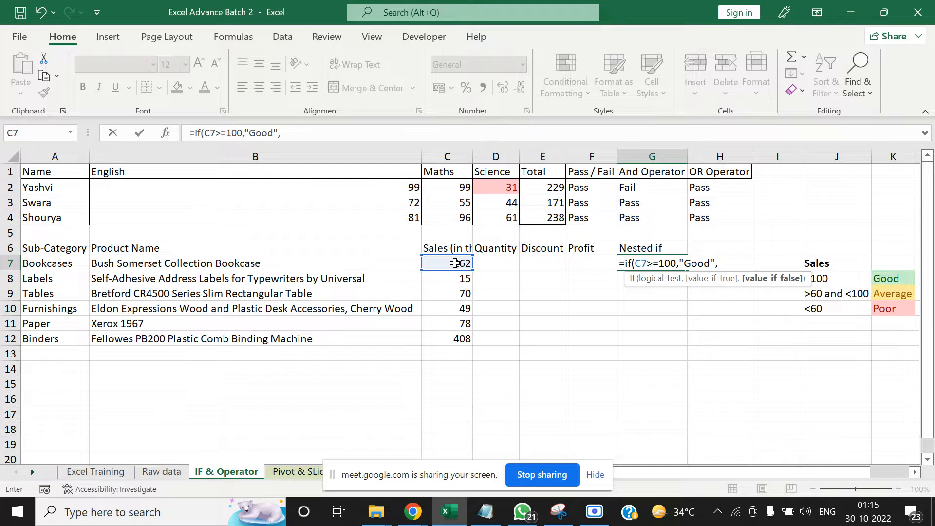
text(If)
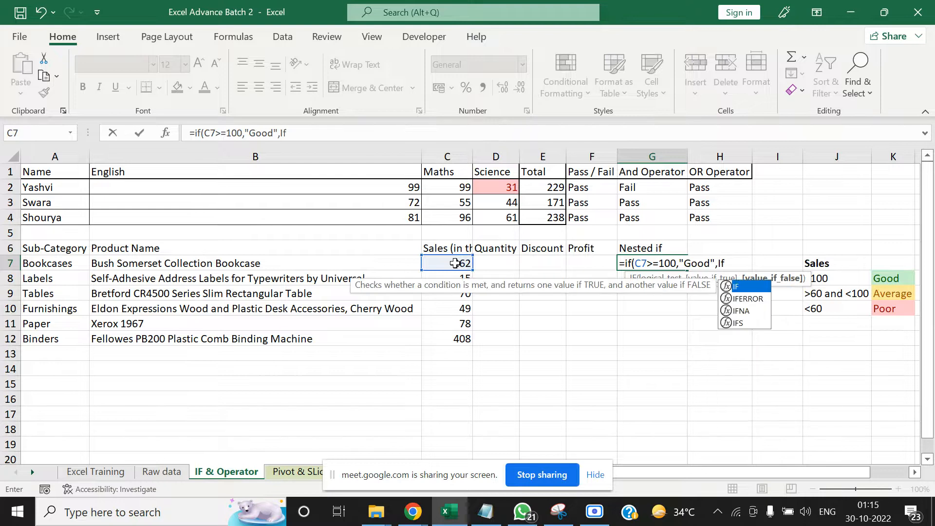
text(()
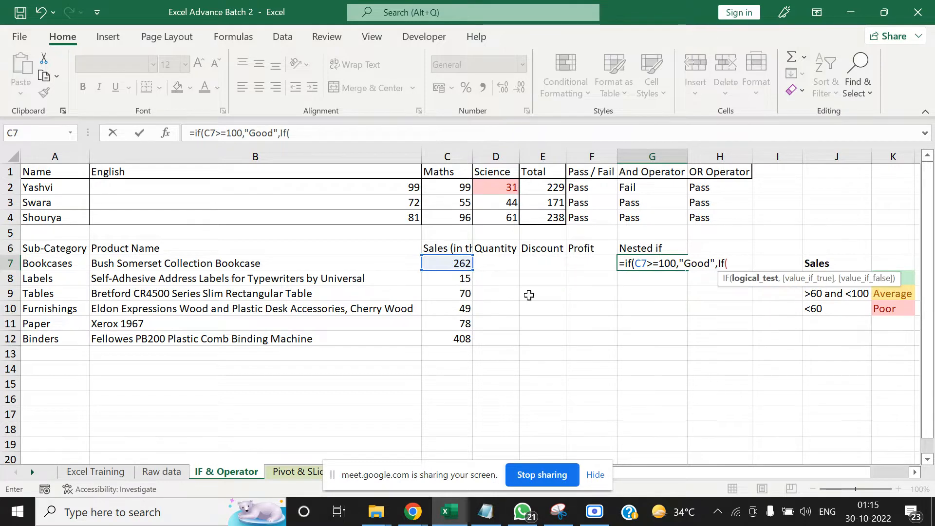
text(an)
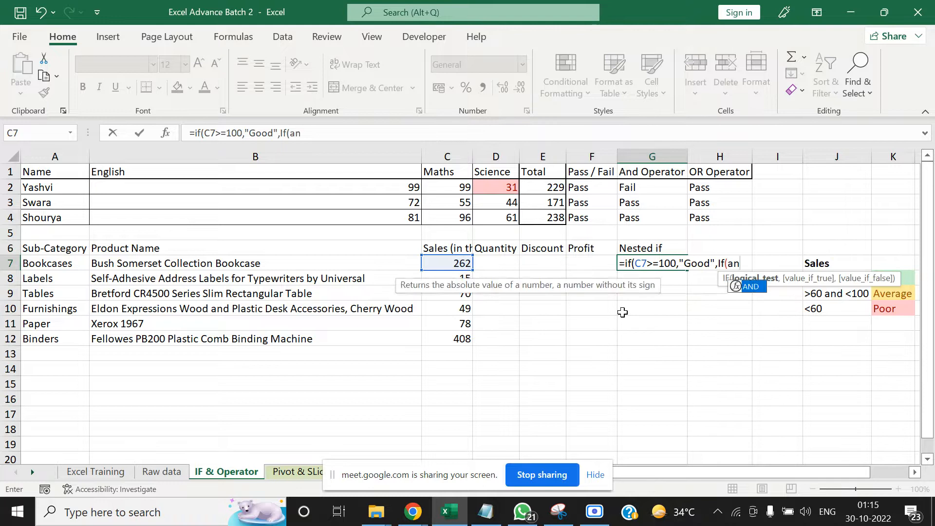
text(d()
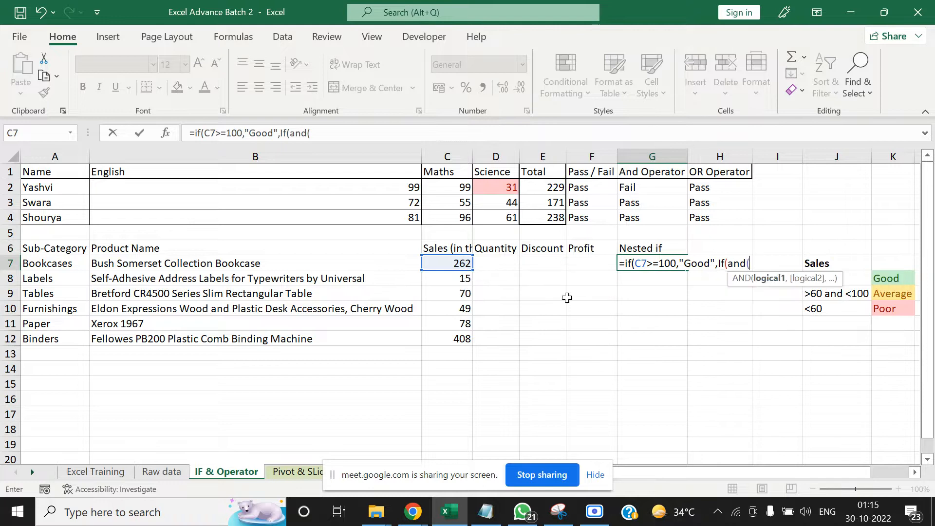
Nest a second IF as the false value in G7, with an AND test whose first condition is C7<100
click(460, 263)
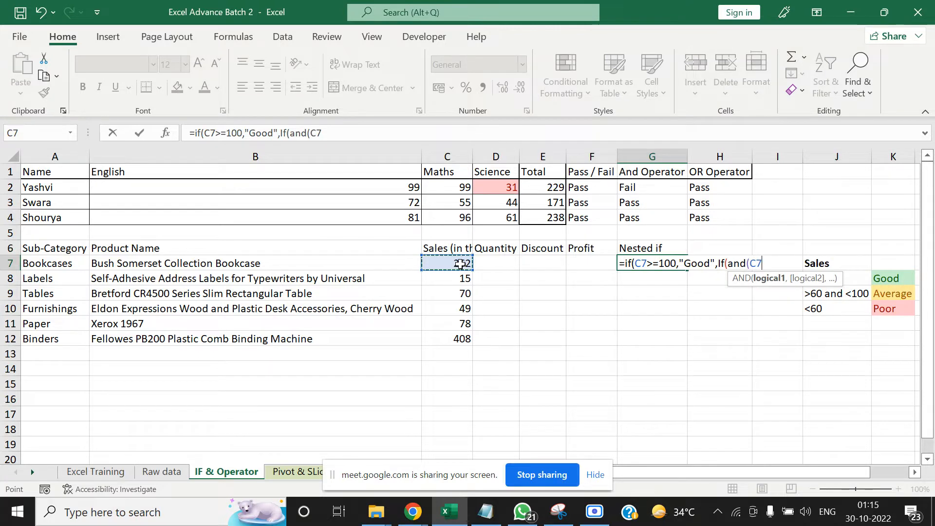
text(>)
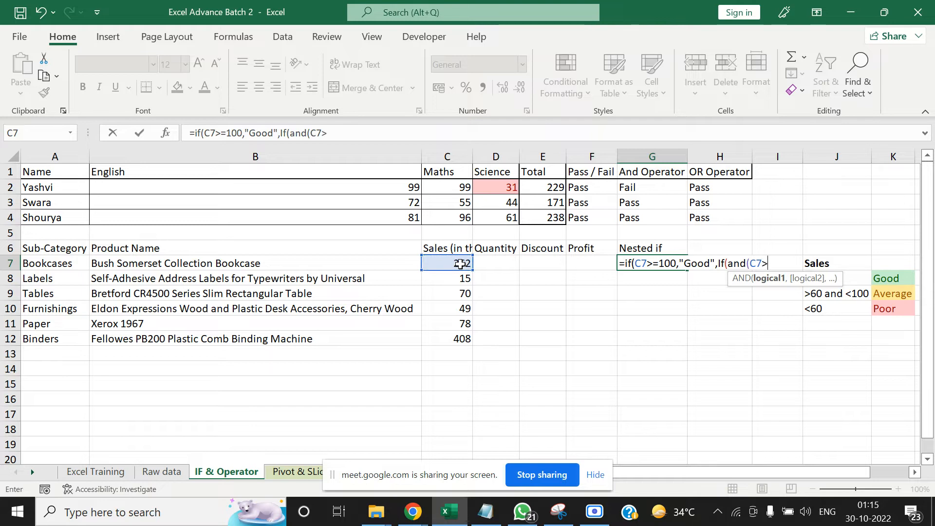
key(BackSpace)
text(<100,)
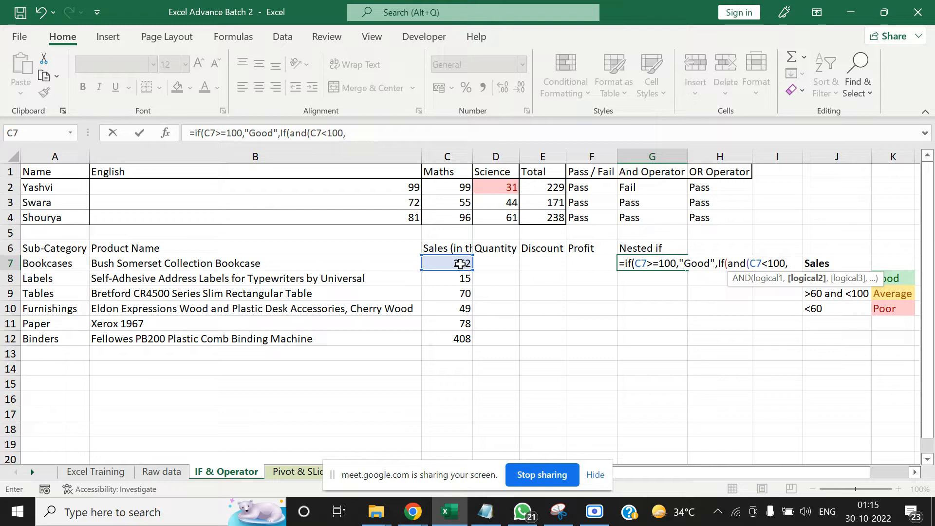
Complete the AND test with C7>=60 and return "Average" as the nested IF's true value
click(459, 264)
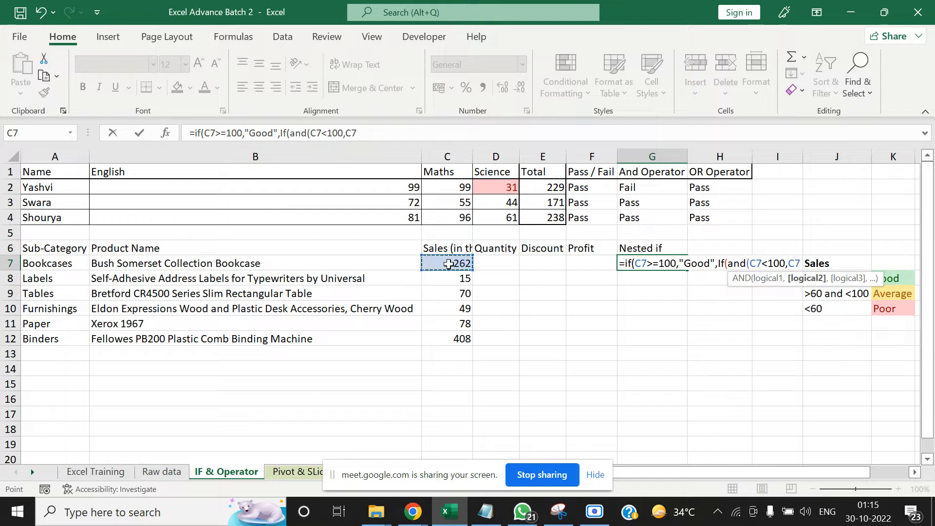
text(>=)
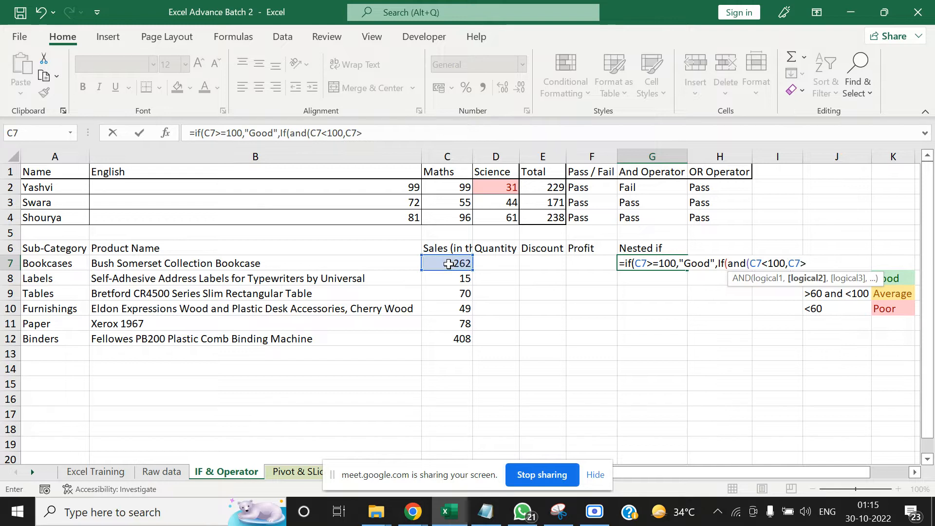
text(60)
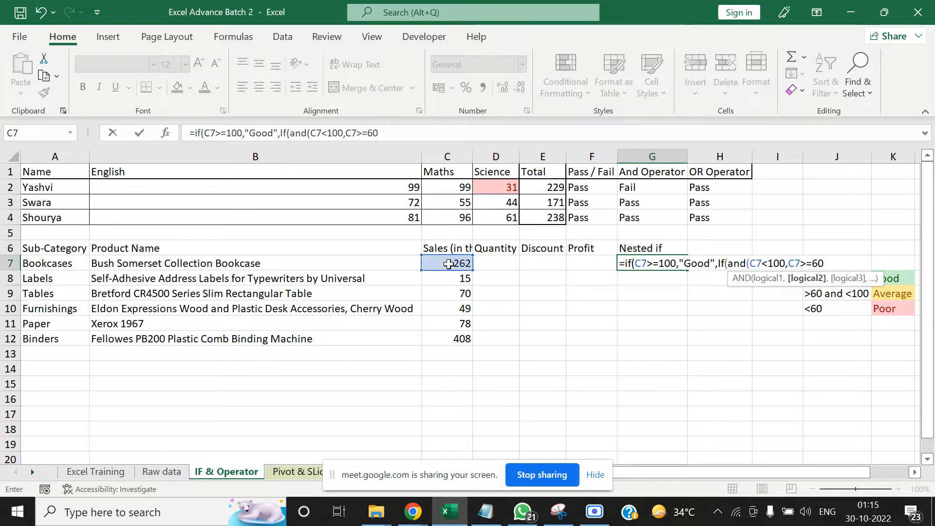
text())
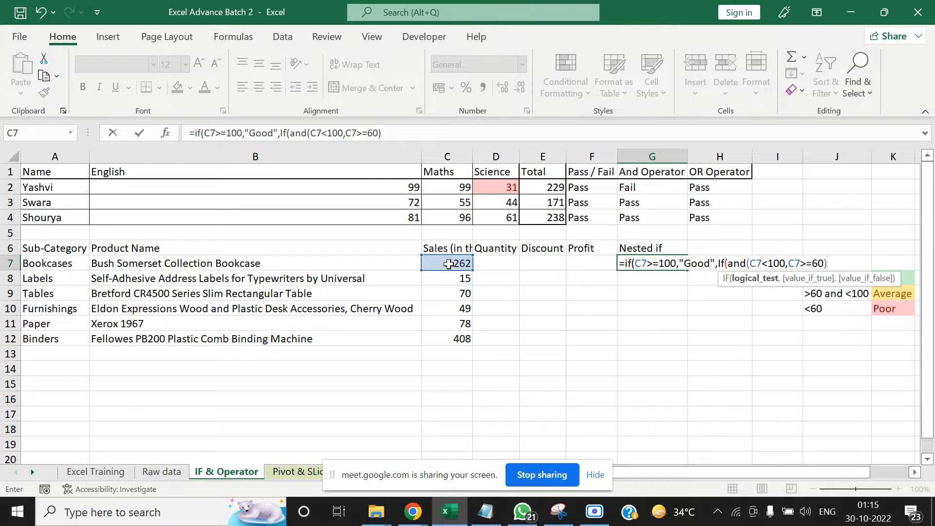
text(,)
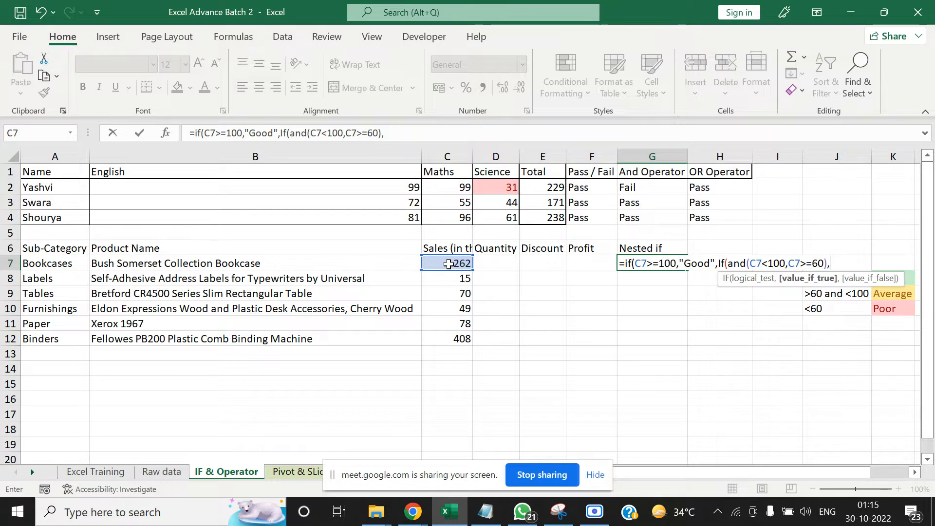
text("Av)
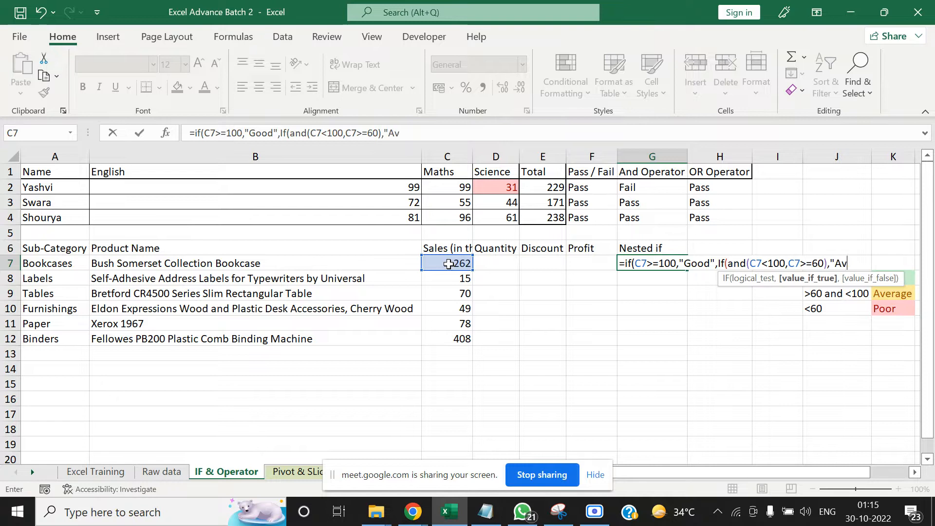
text(erage)
Finish the nested IF in G7 with "Poor" as the value if false and enter the formula
text(,)
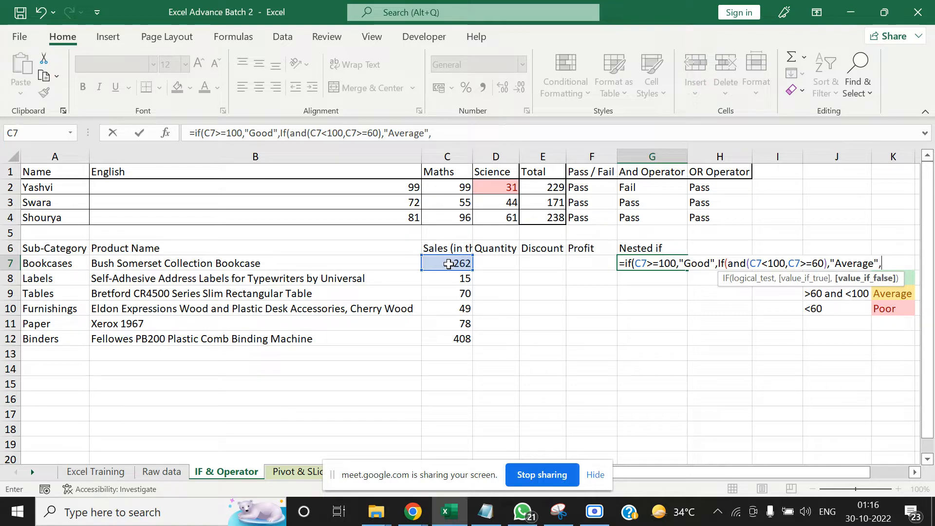
text("poo)
key(BackSpace)
key(BackSpace)
key(BackSpace)
text(P)
text(oo)
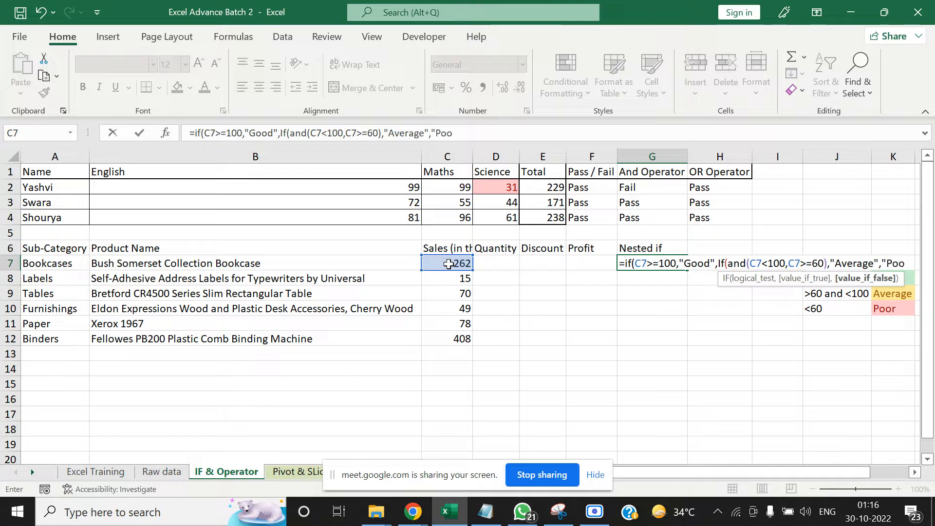
text(r"))
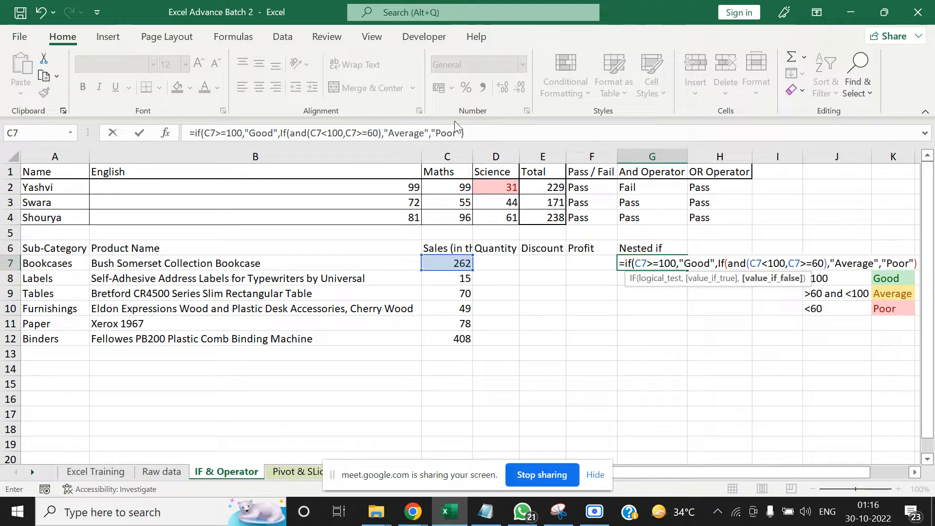
click(529, 127)
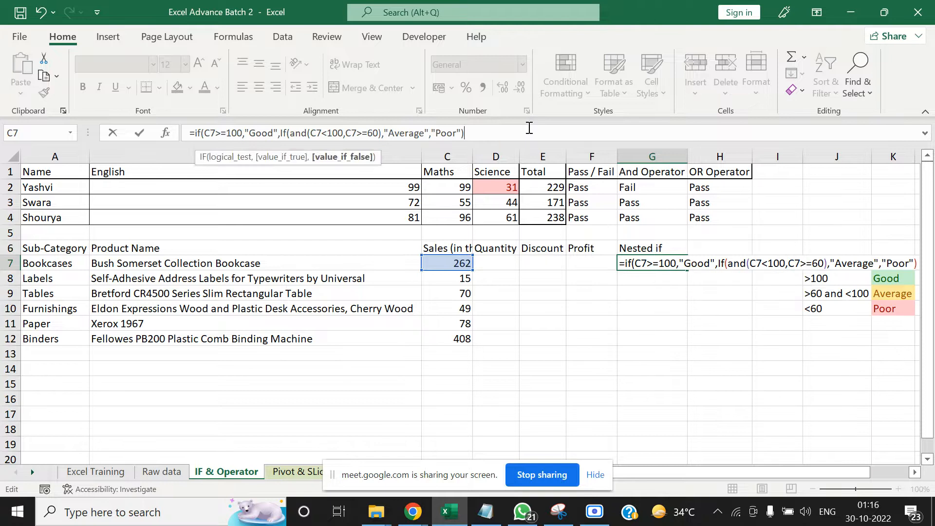
key(Return)
key(Return)
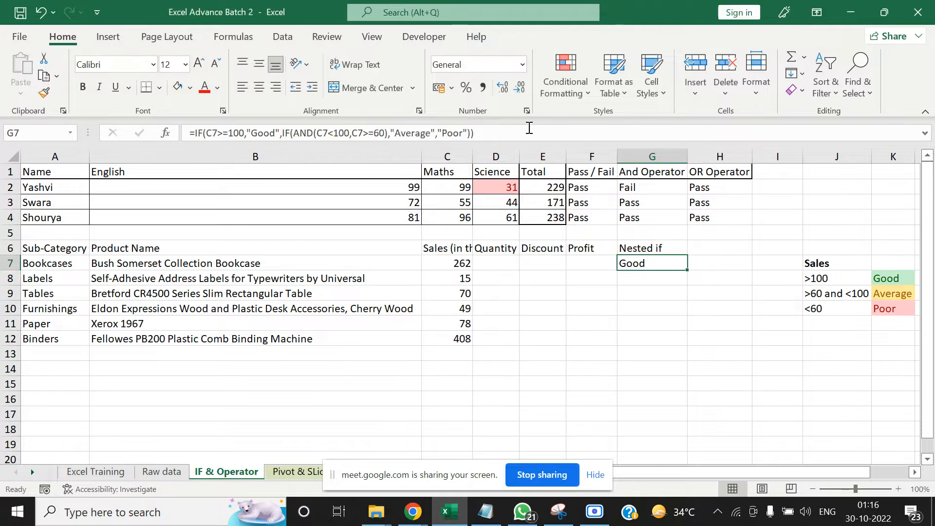
Copy the nested IF formula from G7 to the rest of the Nested if column, down to G12
key(ctrl+c)
key(Left)
key(Left)
key(Left)
key(Left)
key(ctrl+Down)
key(Right)
key(Right)
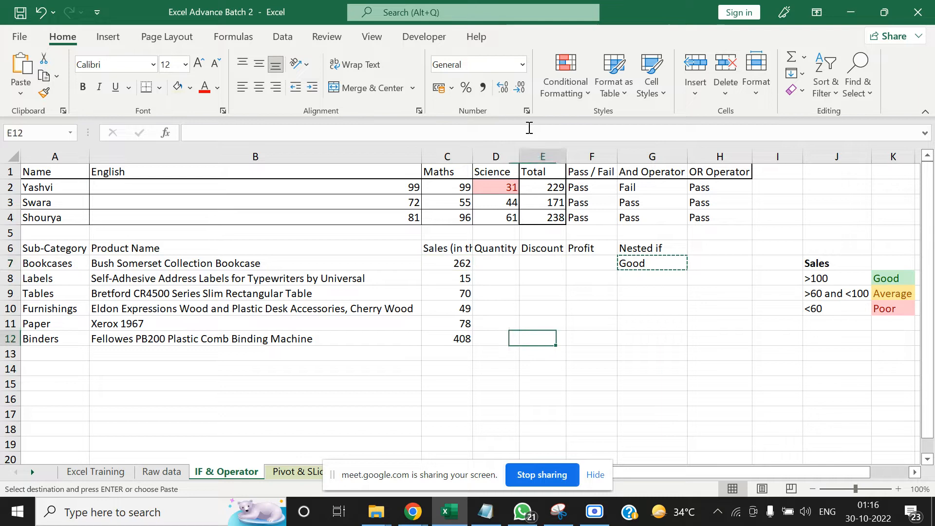
key(Right)
key(Right)
key(ctrl+shift+Up)
key(ctrl+v)
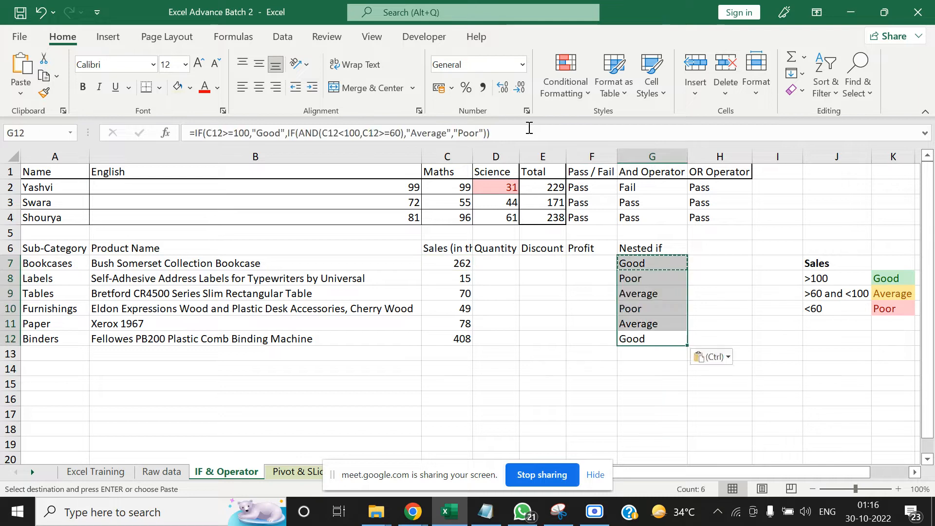
key(Escape)
Check the Nested if ratings in G7:G12 against the Sales values in column C and the criteria table
key(Up)
key(Up)
key(Up)
key(Up)
key(Up)
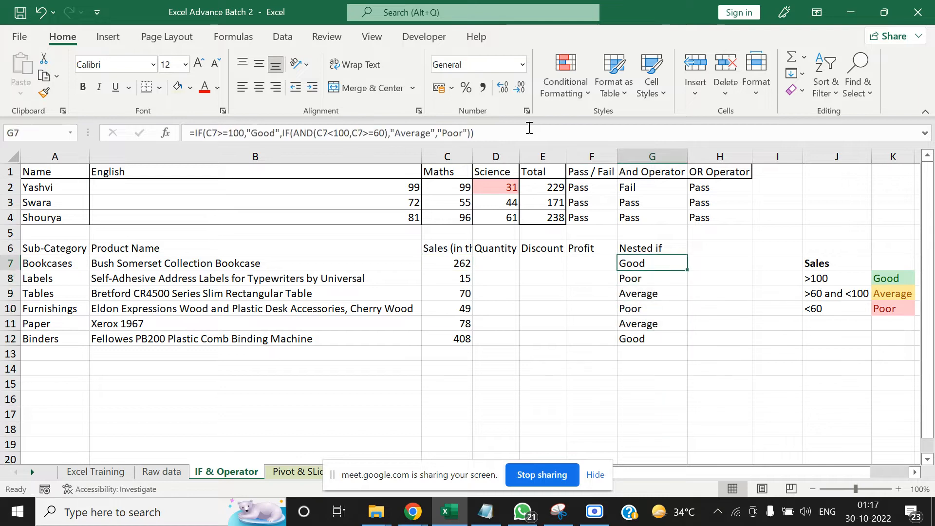
key(Down)
key(Left)
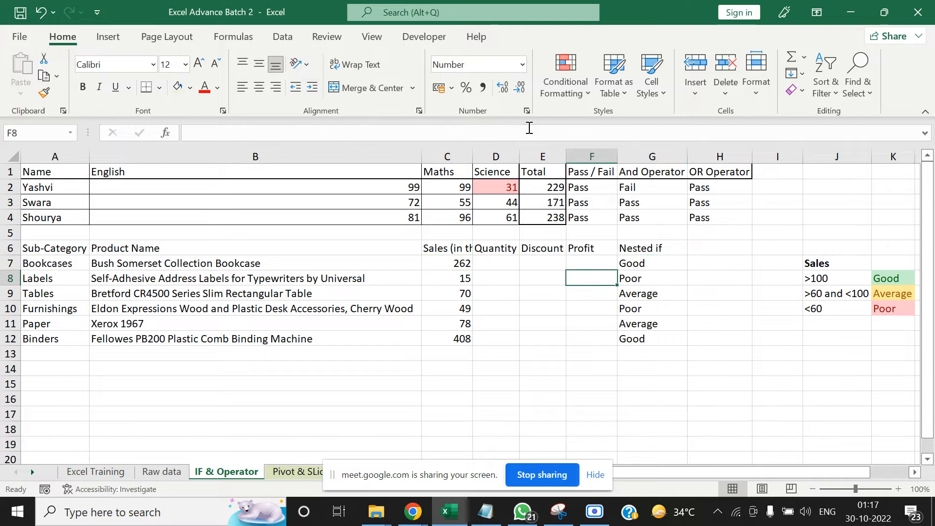
key(Down)
key(Left)
key(Left)
key(Left)
key(Down)
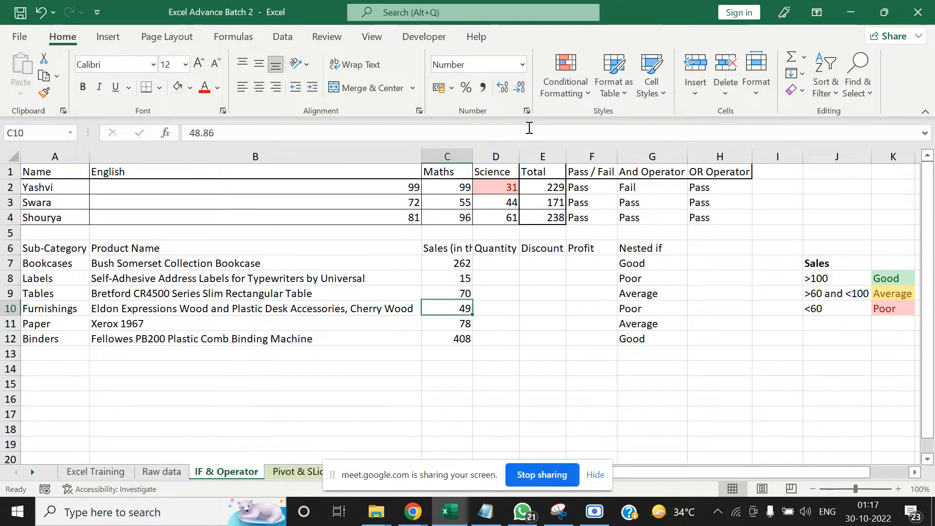
key(Right)
key(Right)
key(Right)
key(Right)
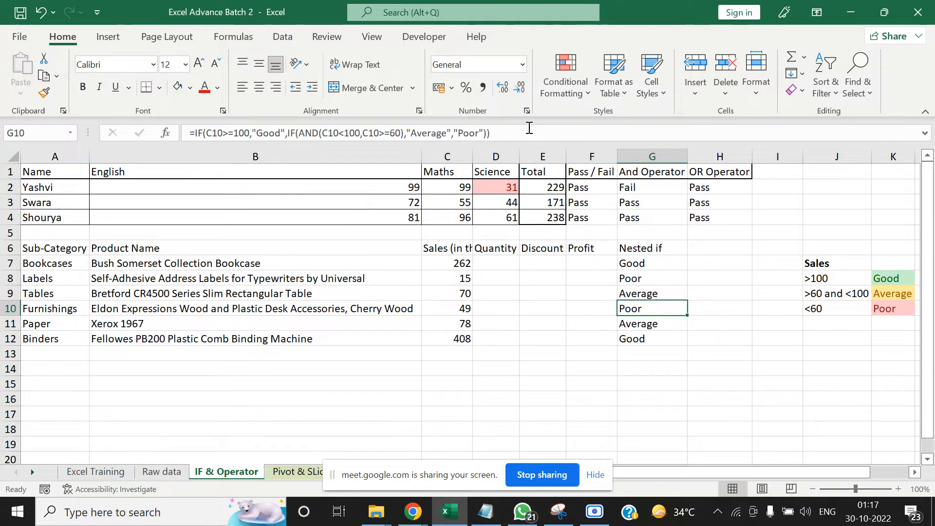
key(Left)
key(Left)
key(Left)
key(Right)
key(Right)
key(Right)
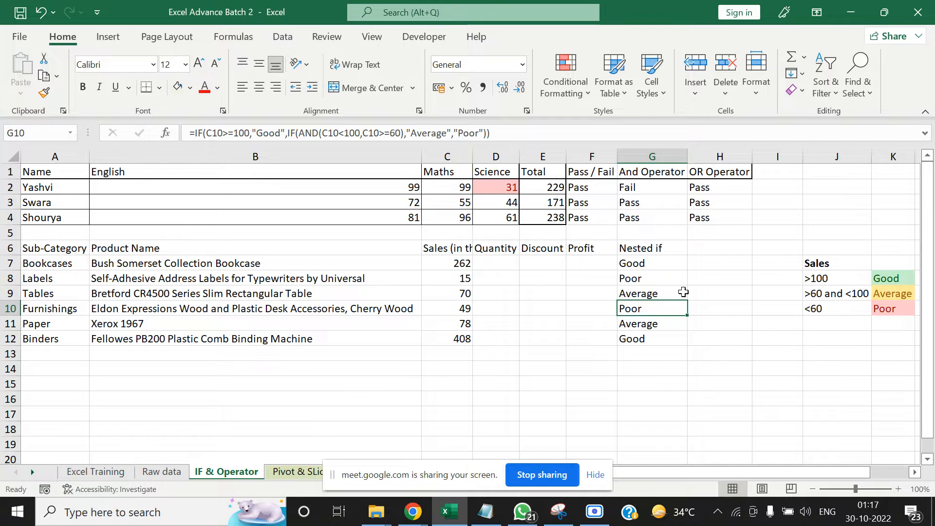
key(Right)
key(Right)
key(Right)
key(Down)
key(Down)
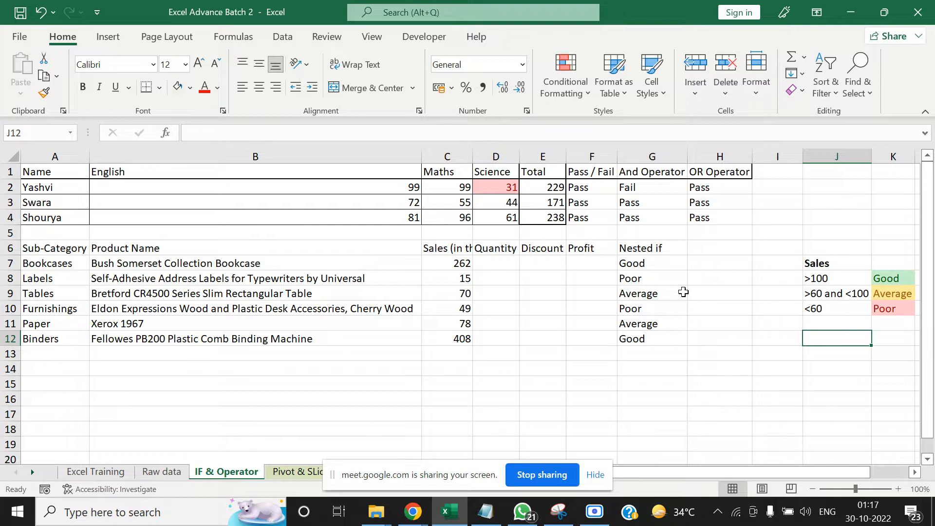
Highlight cells equal to Good in G7:G12 with Green Fill with Dark Green Text using conditional formatting
click(623, 259)
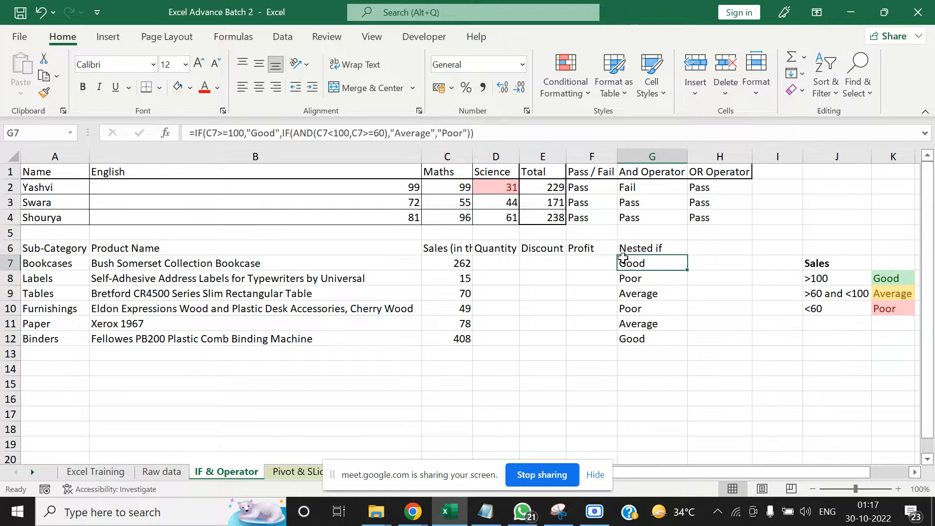
key(ctrl+shift+Down)
click(622, 258)
key(ctrl+shift+Down)
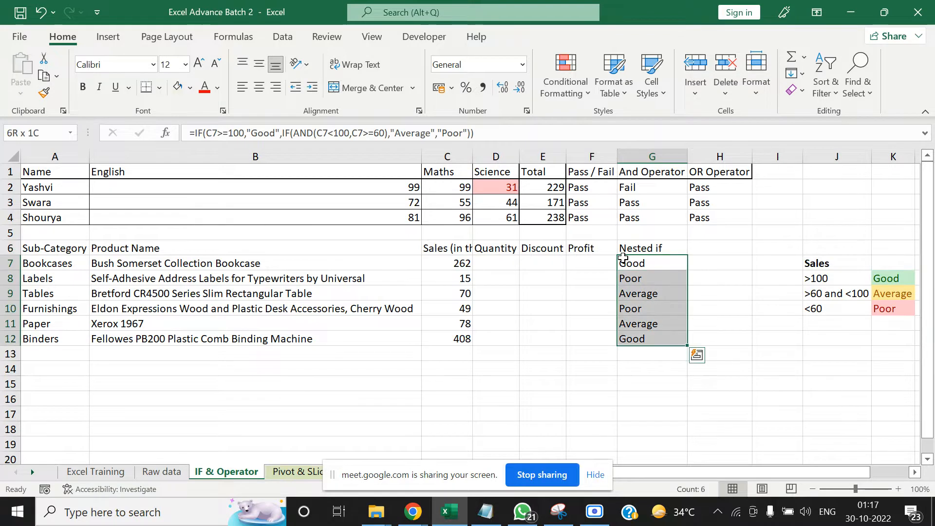
click(571, 86)
mouse_move(603, 124)
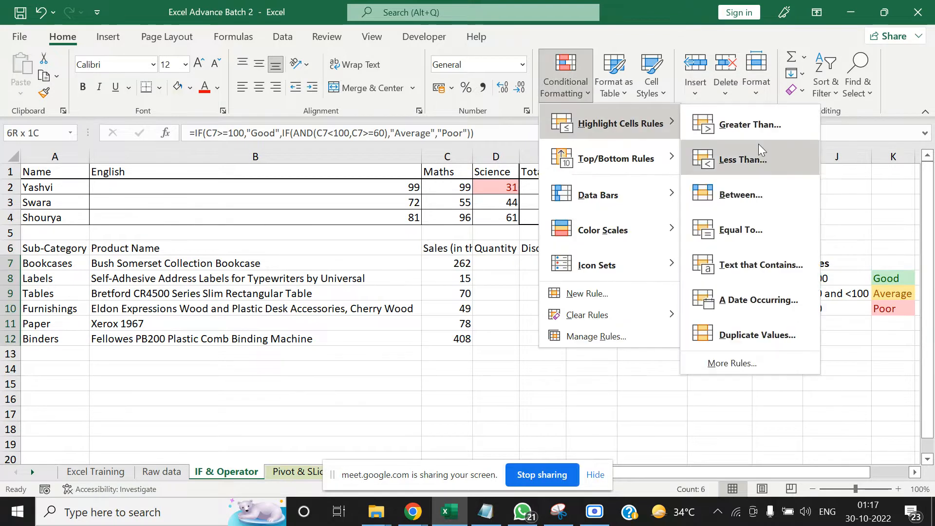
click(763, 227)
key(BackSpace)
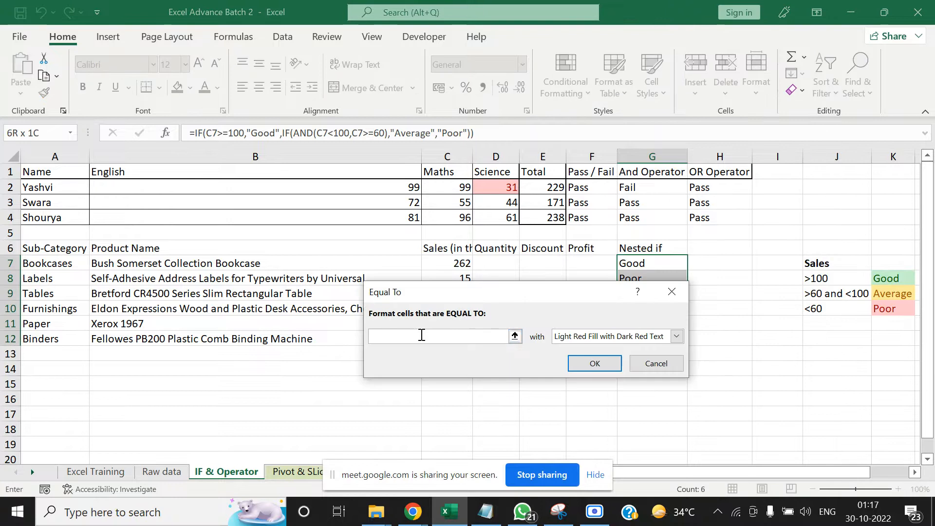
text(Good)
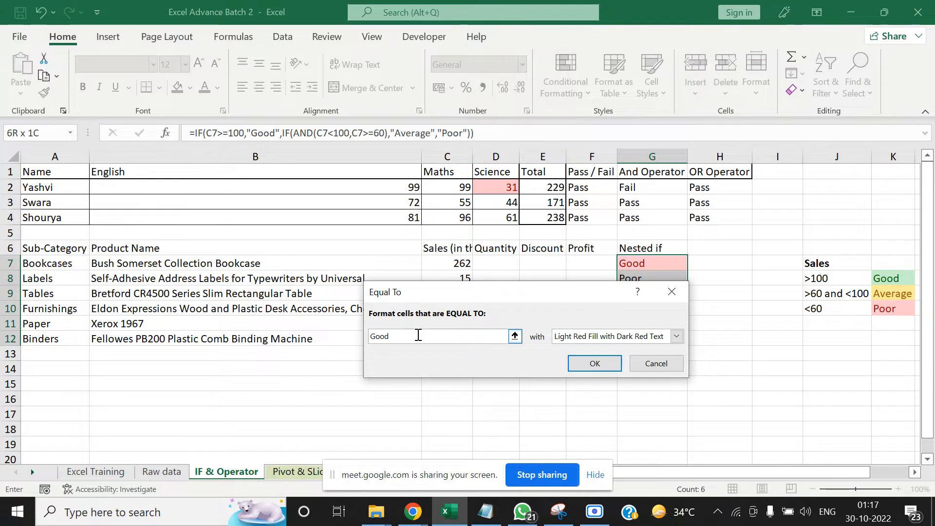
click(676, 335)
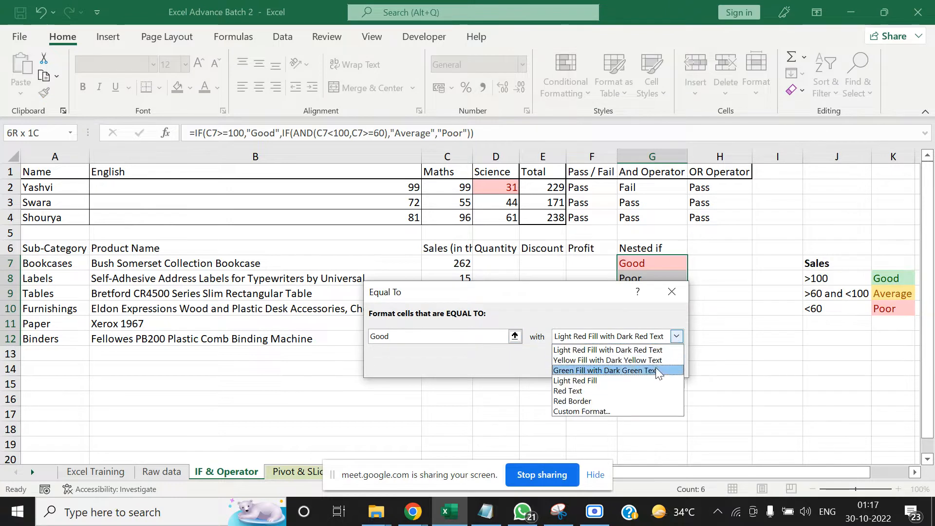
click(653, 369)
click(596, 363)
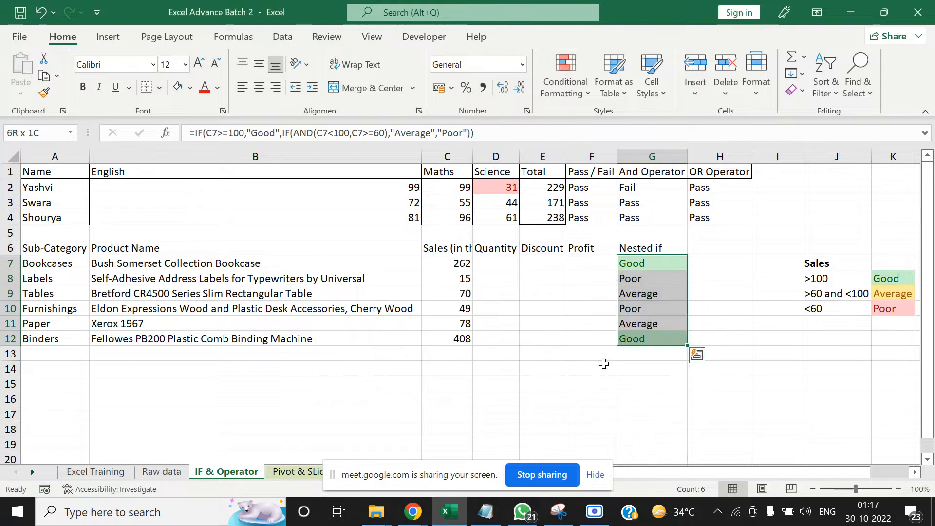
Add an Equal To rule to G7:G12 that formats Poor with Light Red Fill with Dark Red Text
click(561, 79)
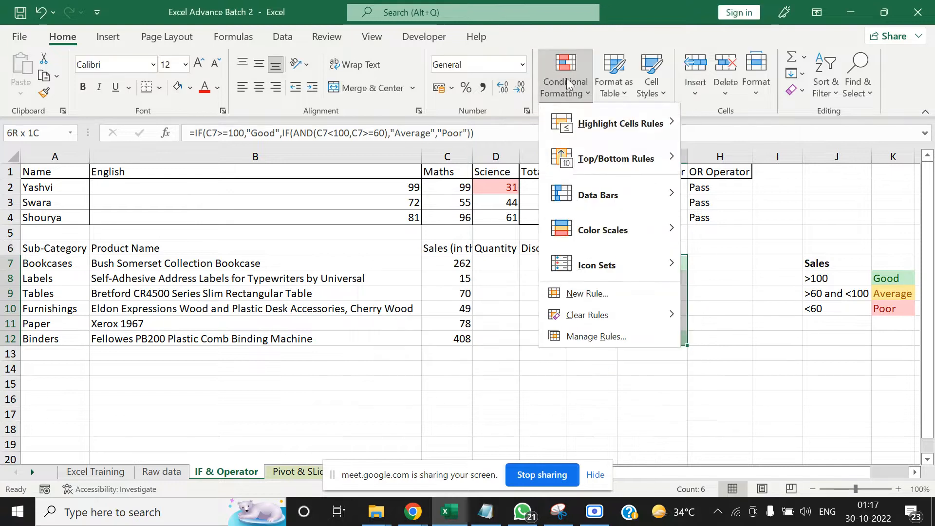
mouse_move(633, 124)
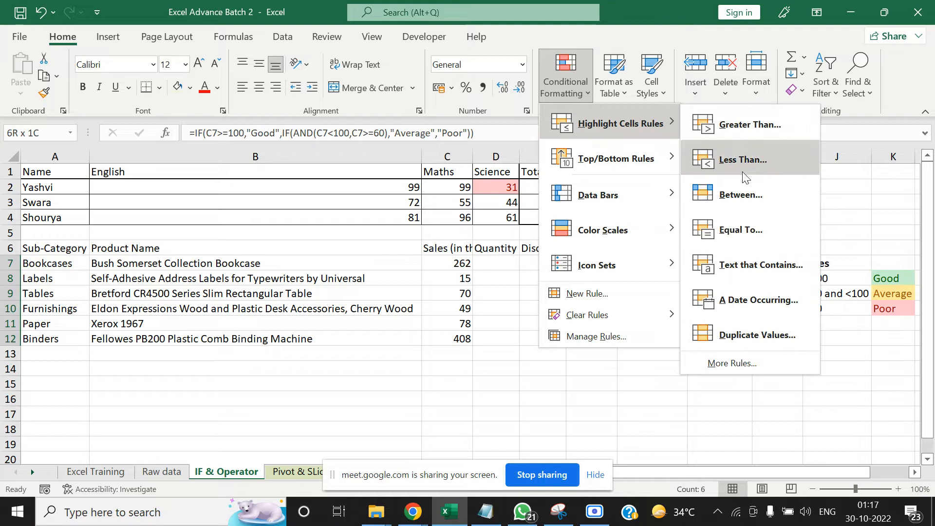
click(734, 229)
text(Poo)
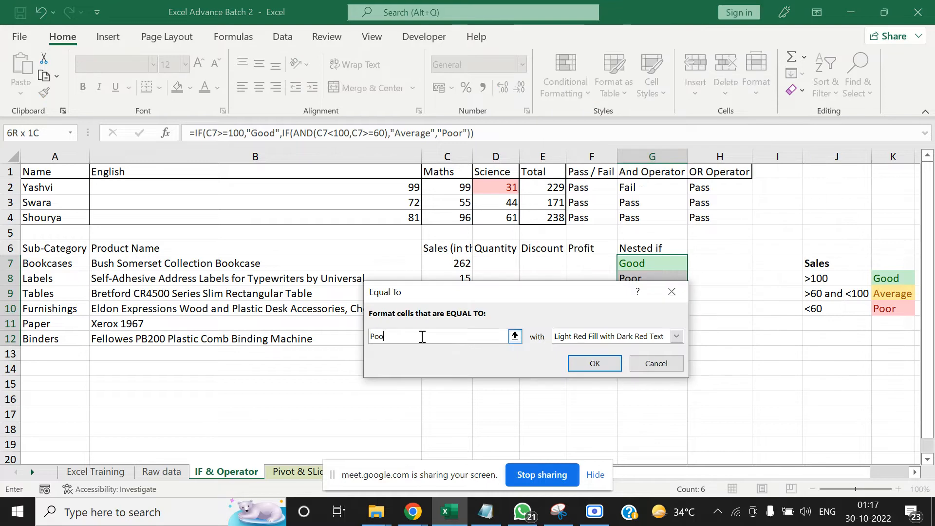
text(r)
click(591, 363)
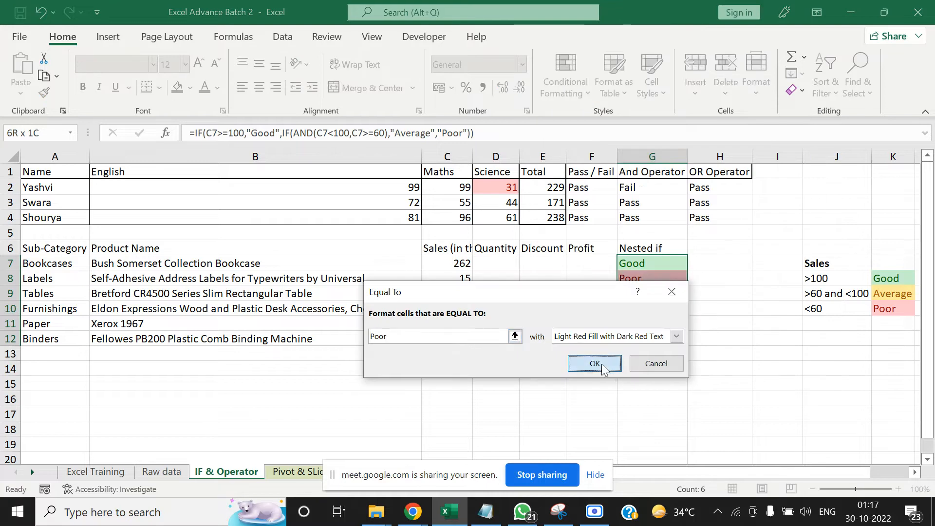
Add an Equal To rule to G7:G12 that formats Average with Yellow Fill with Dark Yellow Text
click(562, 77)
mouse_move(619, 123)
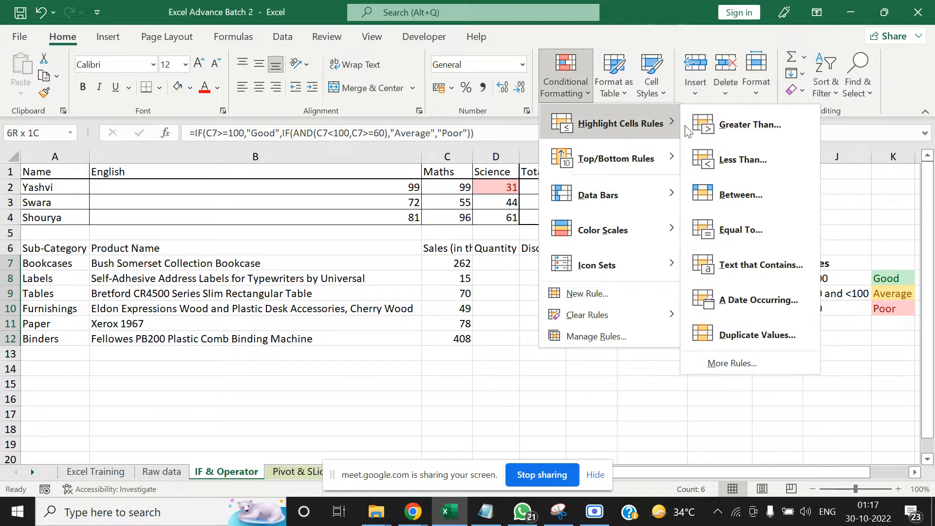
click(741, 229)
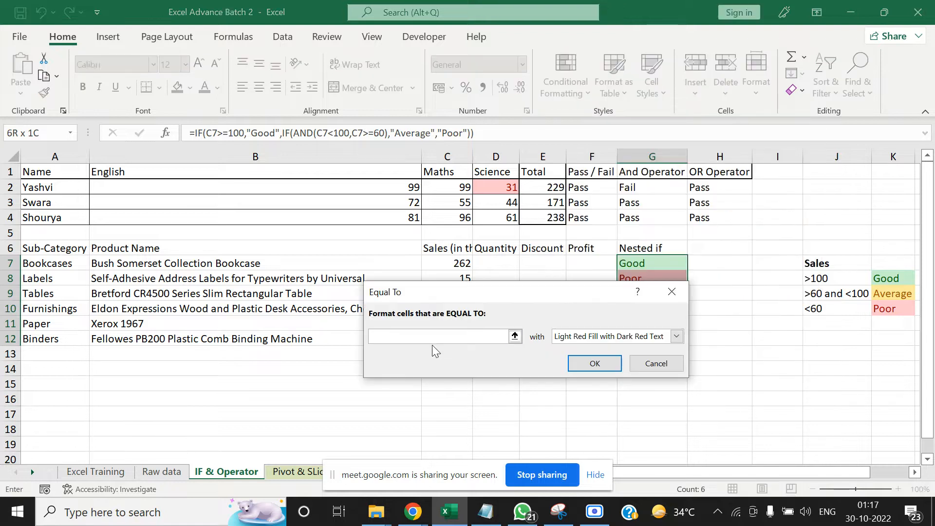
text(Average)
click(592, 340)
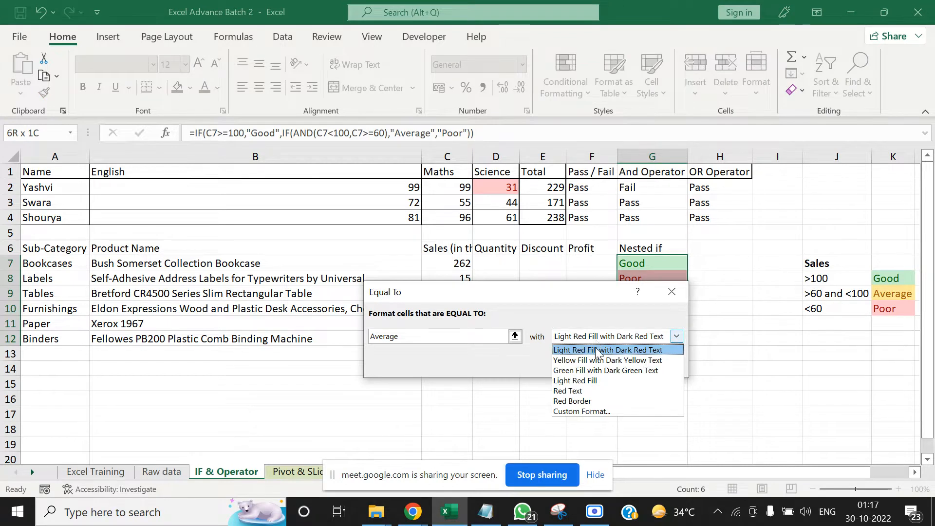
click(597, 360)
click(595, 364)
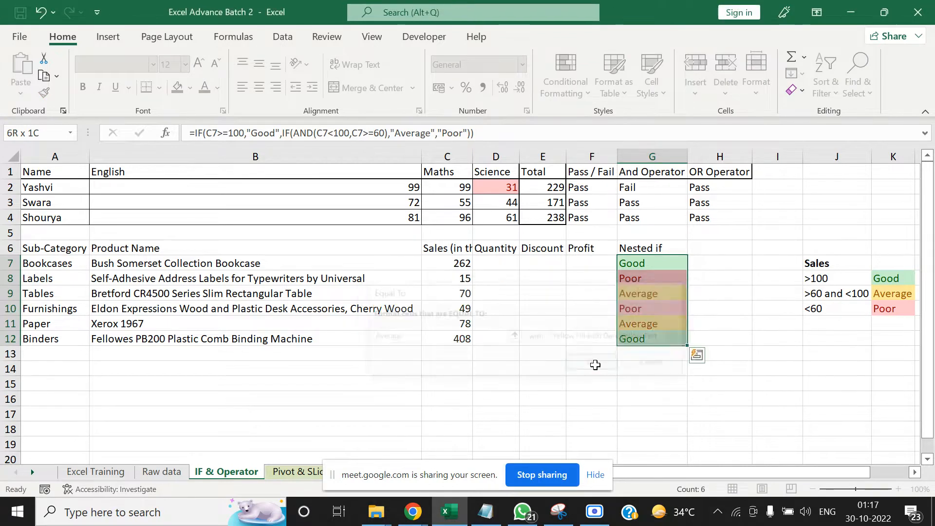
click(606, 368)
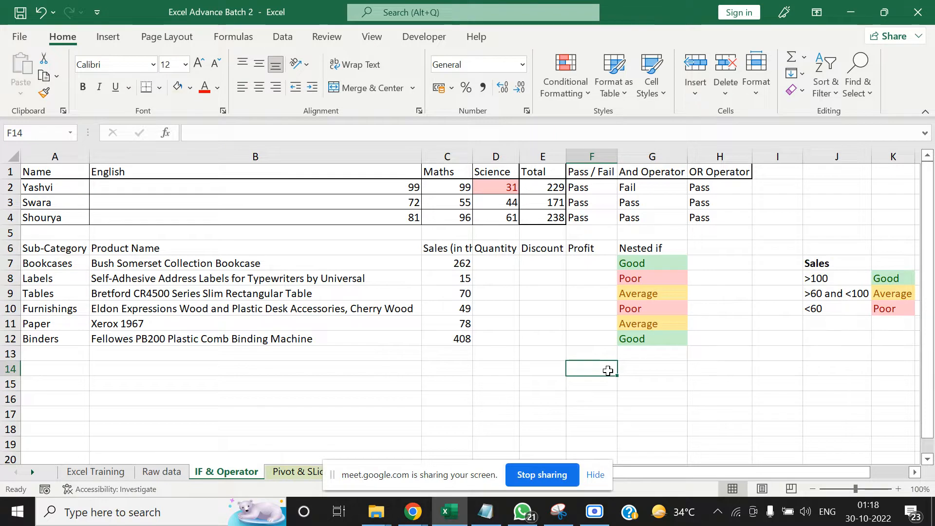
Review the nested IF formula in G7 and the Sales rating criteria in J8:K10
click(656, 261)
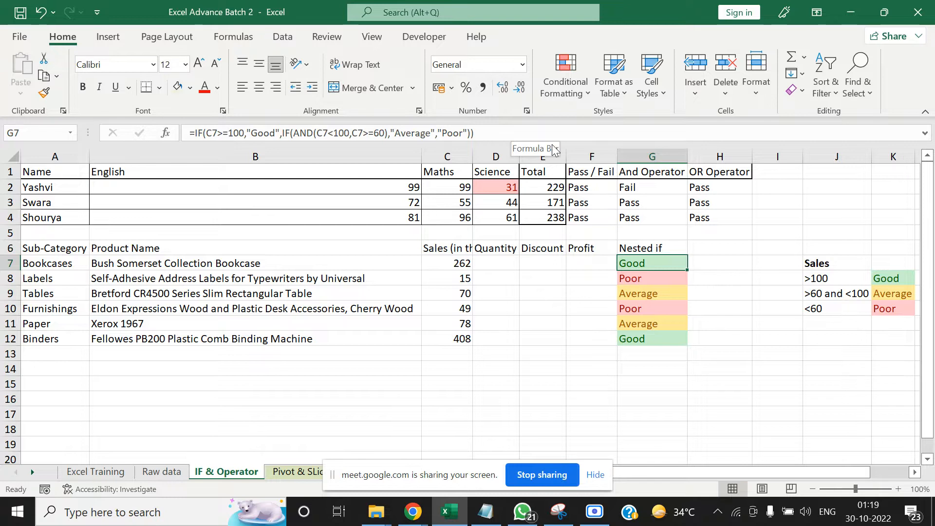
key(Right)
key(Right)
key(Right)
key(Right)
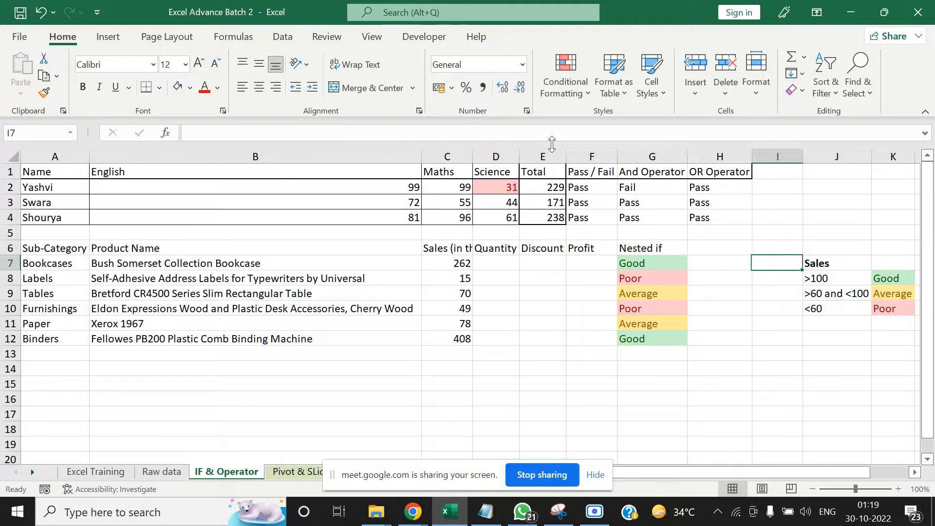
key(Down)
key(Down)
key(Down)
key(Down)
key(Down)
key(Down)
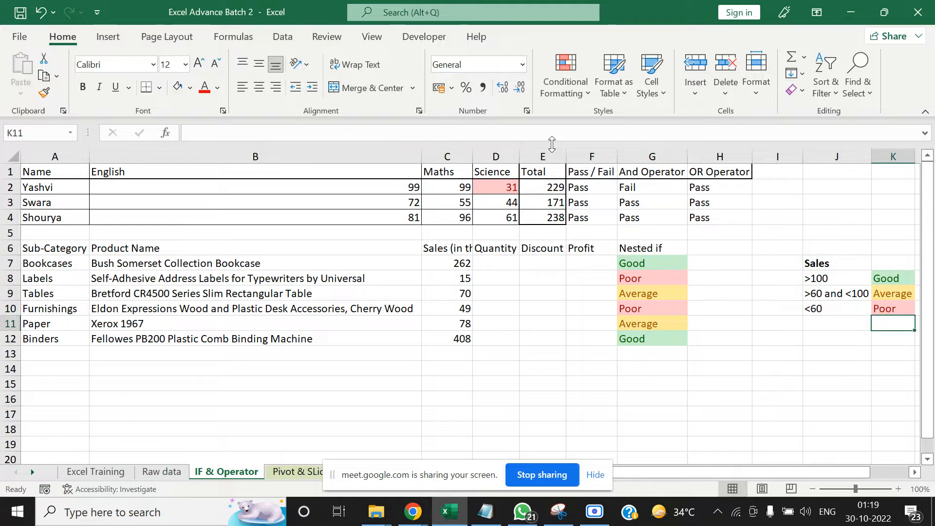
key(Up)
key(Up)
key(Up)
key(Left)
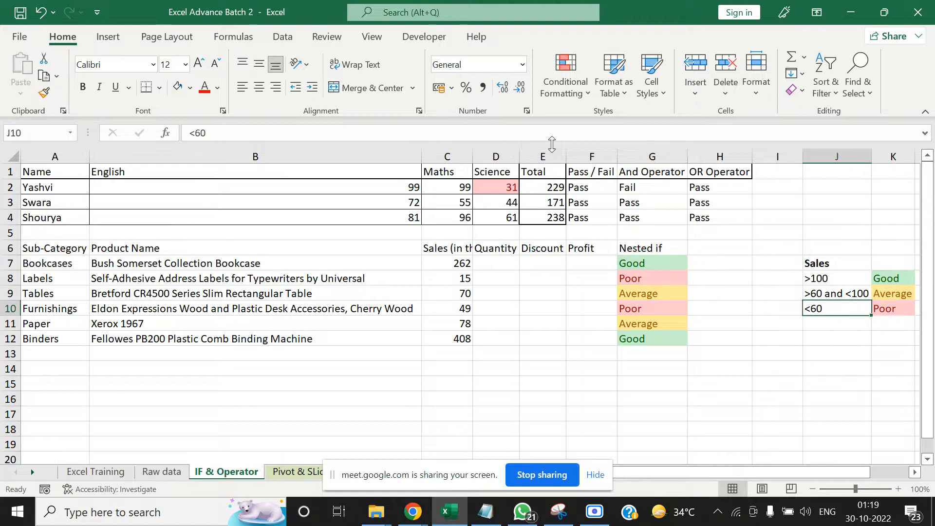
key(Right)
key(Left)
Extend the Poor criterion in J10 to read "<60 and >40"
click(894, 311)
click(834, 306)
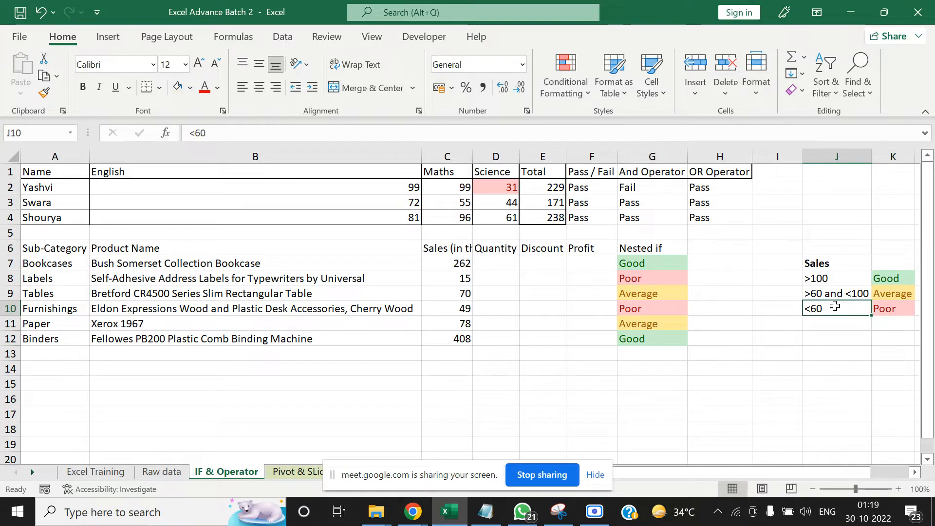
click(345, 127)
text(and)
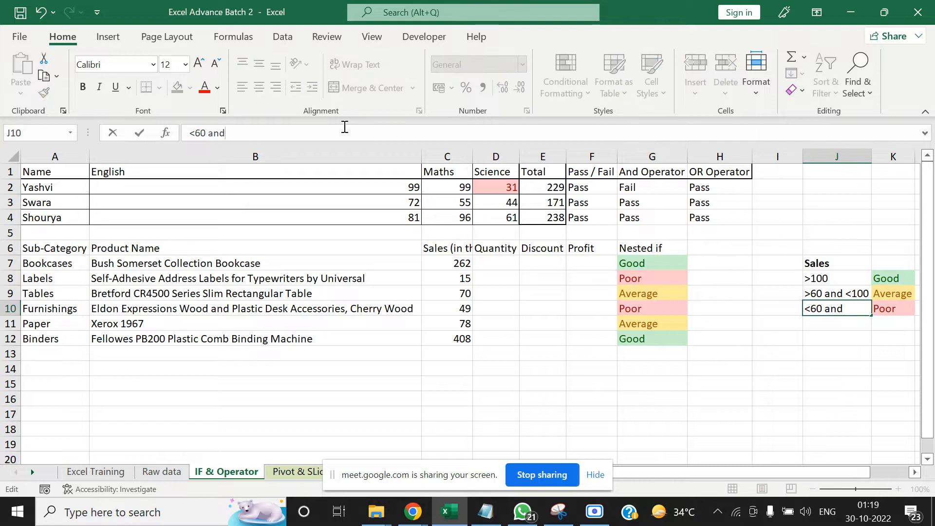
text(>40)
key(Tab)
scroll(344, 126, right, 1)
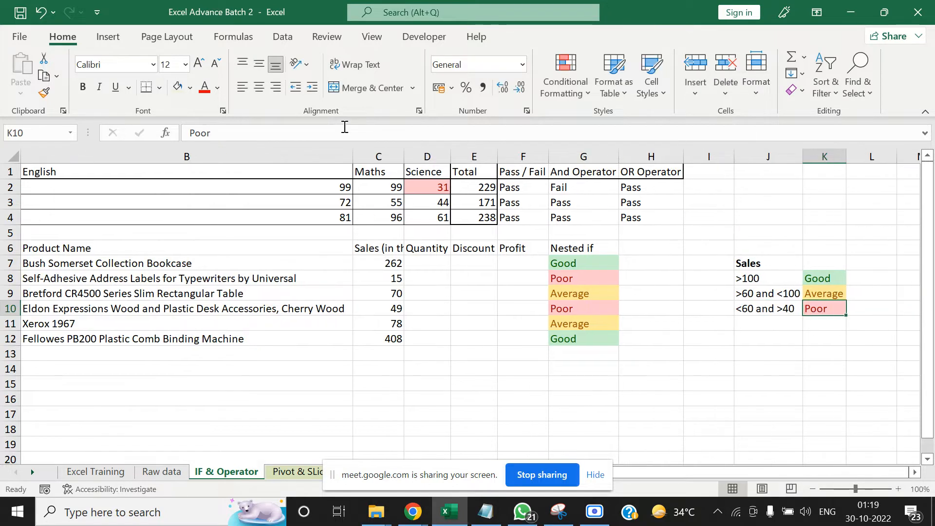
Change the rating label in K10 to "Below Average"
text(Below Av)
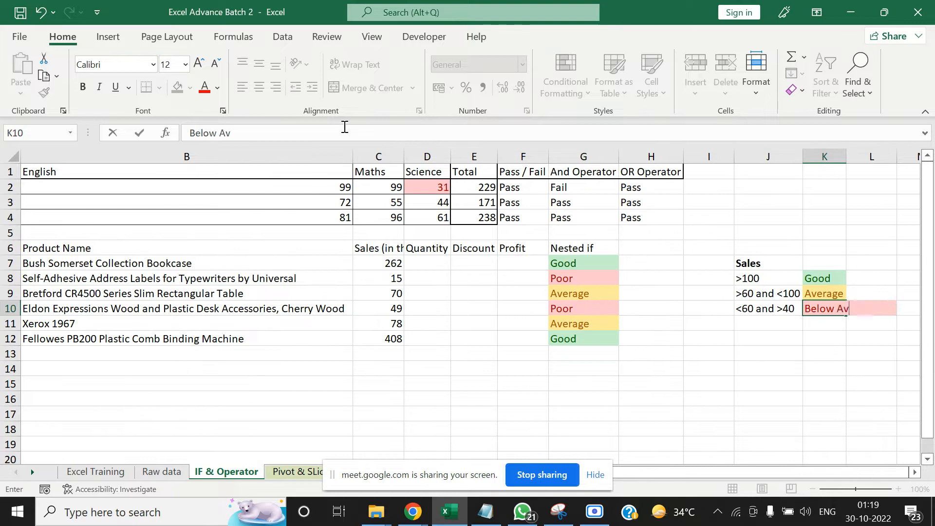
text(erage)
scroll(344, 127, right, 1)
key(Up)
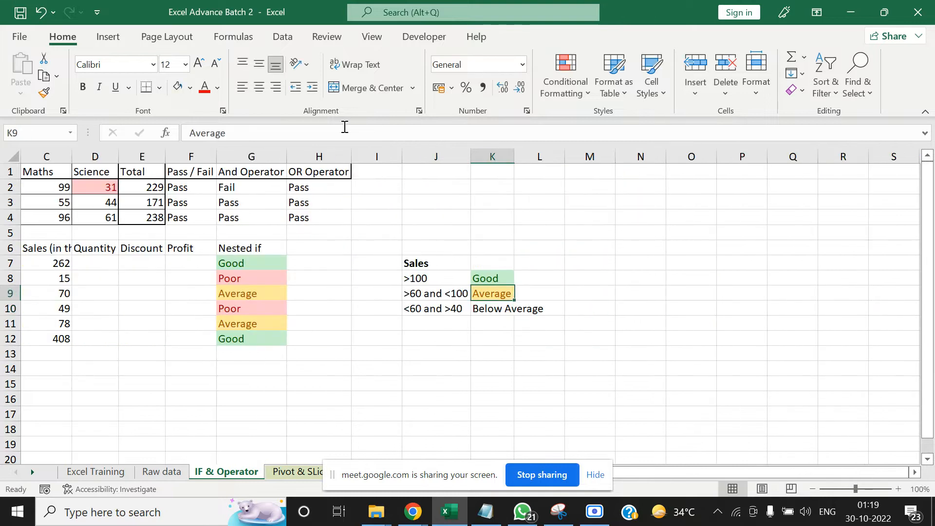
Add a fourth Sales criterion in row 11, with "< 40" in J11 and "Poor" in K11
key(Down)
key(Down)
key(Left)
text(<)
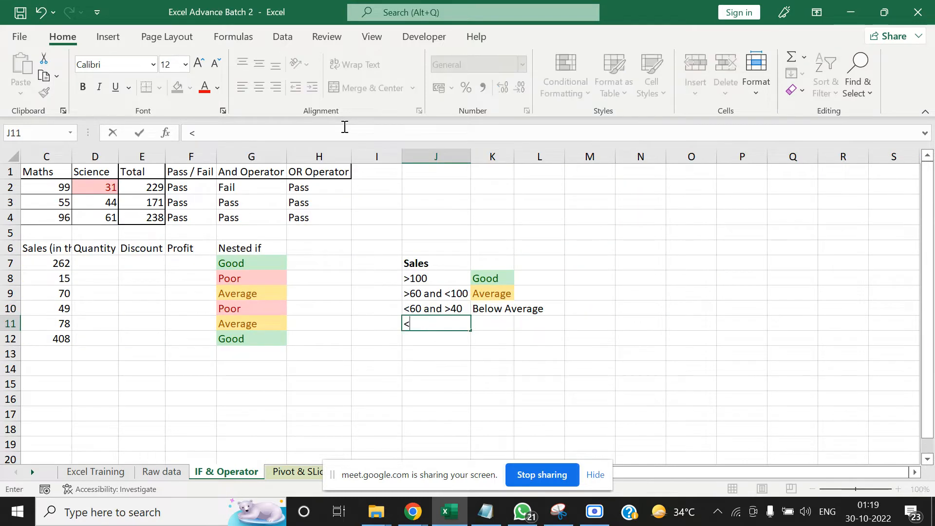
text( 40)
key(Right)
text(Poor)
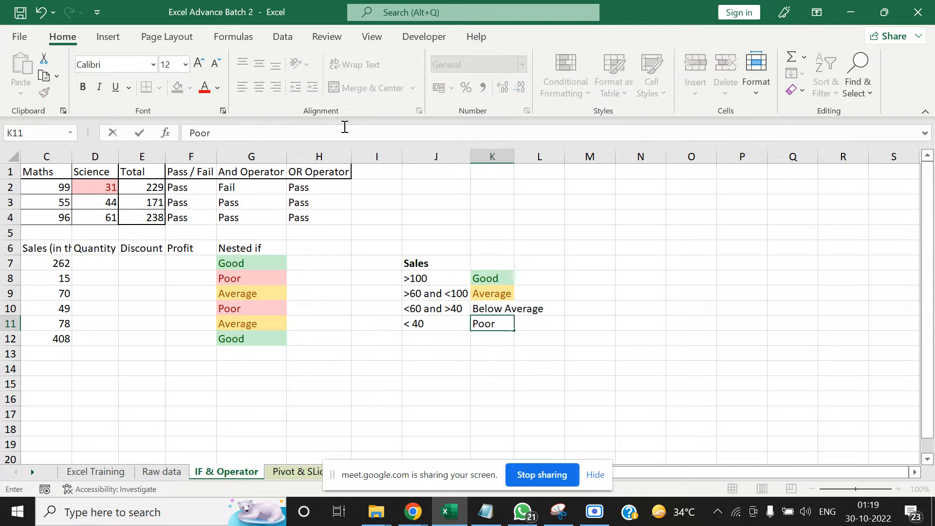
key(Up)
Remove the final "Poor" argument and closing brackets from the nested IF formula in G7
key(Down)
key(Left)
key(Left)
key(Left)
key(Left)
key(Left)
key(Left)
key(Left)
key(Left)
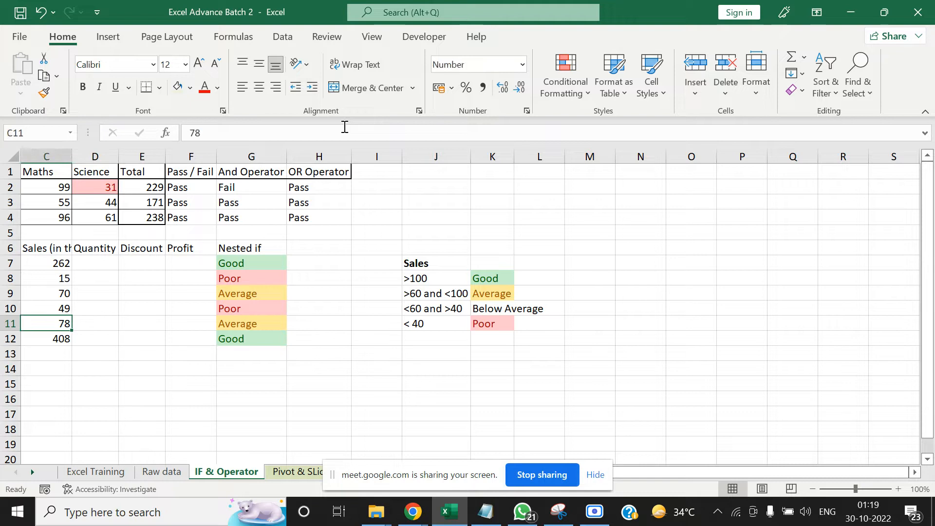
key(Up)
key(Up)
key(Up)
key(Up)
key(Right)
key(Right)
key(Right)
key(Right)
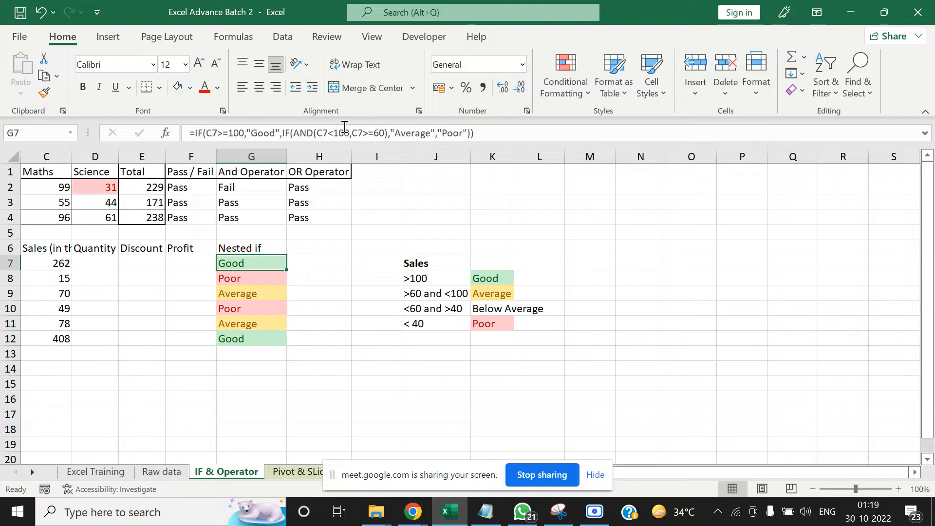
click(437, 133)
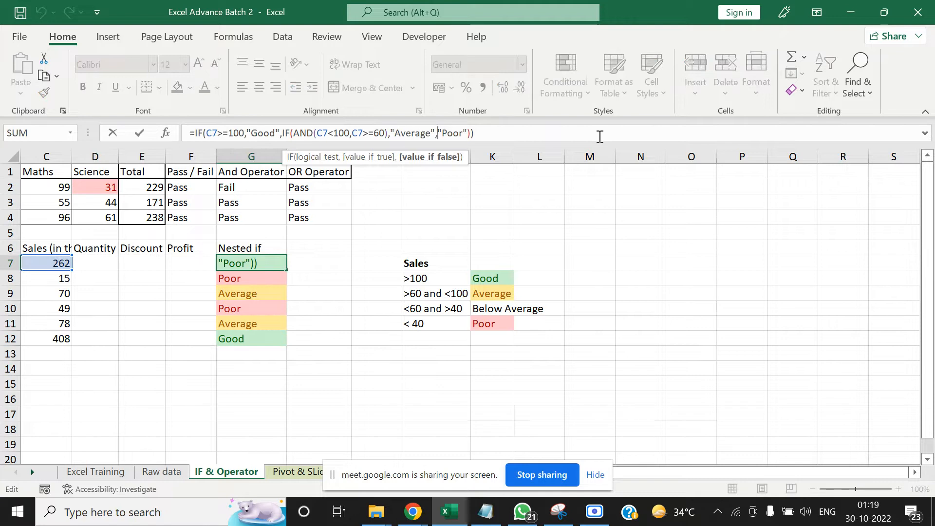
key(Delete)
key(Delete)
key(Delete)
key(Delete)
key(Delete)
key(Delete)
key(Delete)
key(Delete)
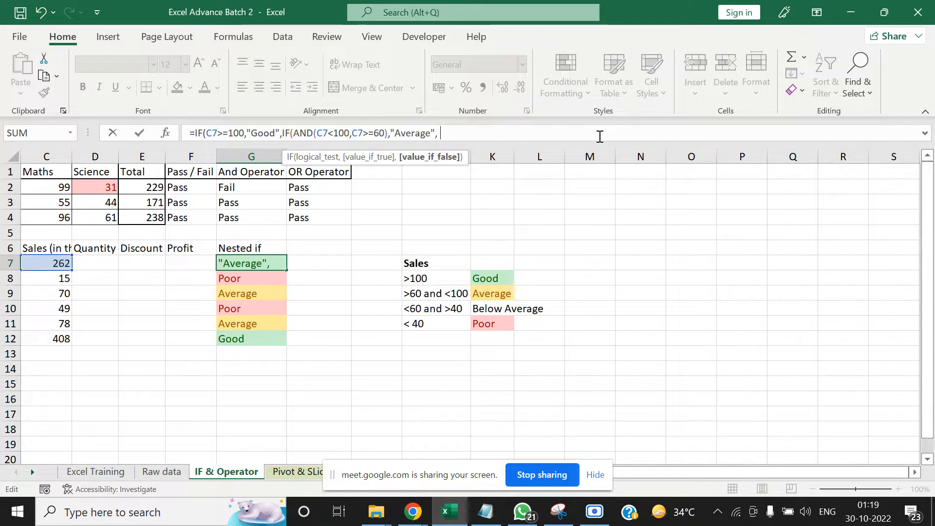
Extend the G7 formula with a third nested IF whose test is AND(C7>40,C7<60)
text(If()
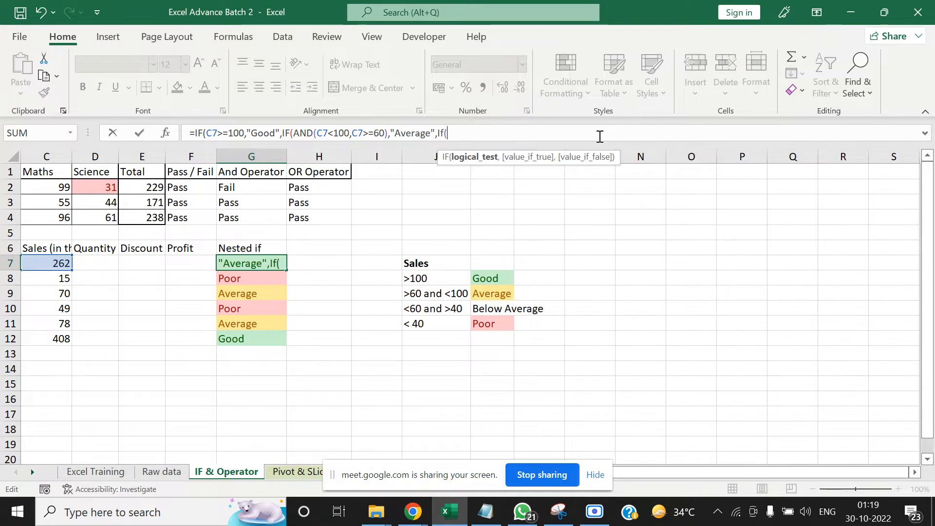
text(and*)
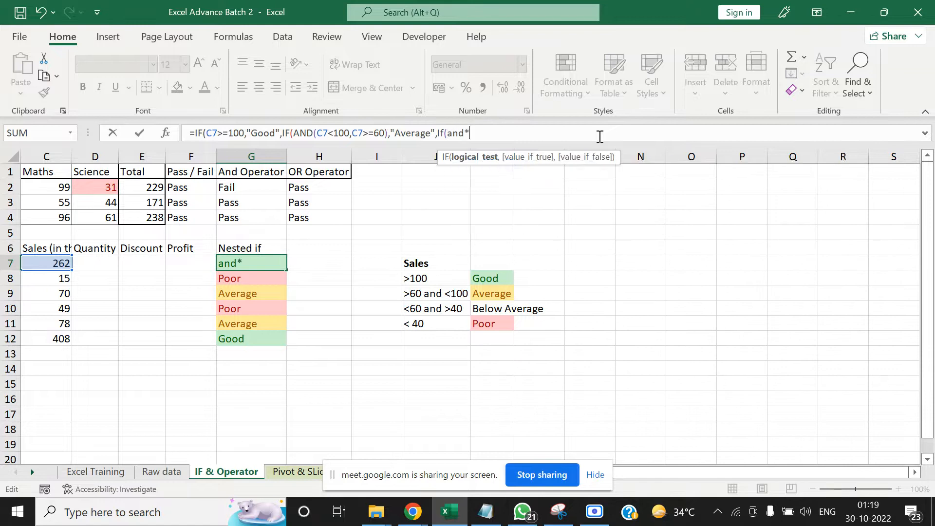
key(BackSpace)
text(()
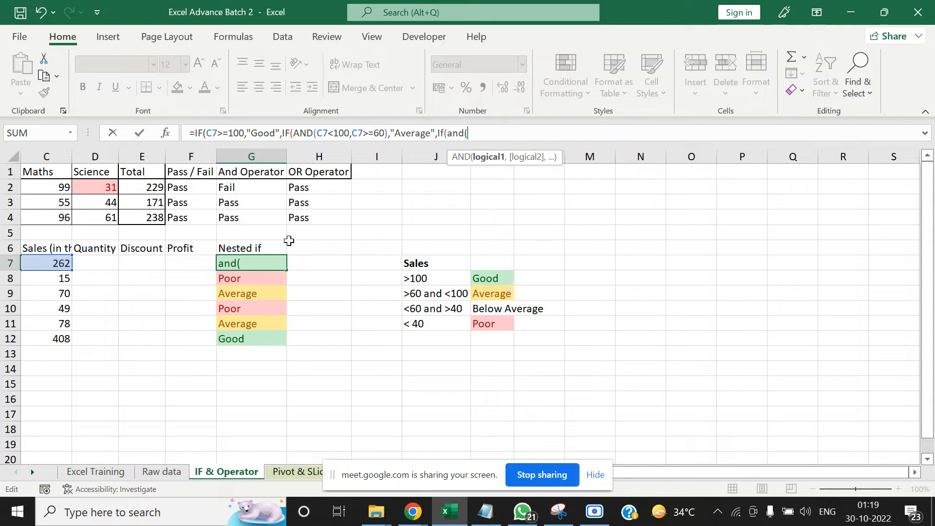
click(51, 263)
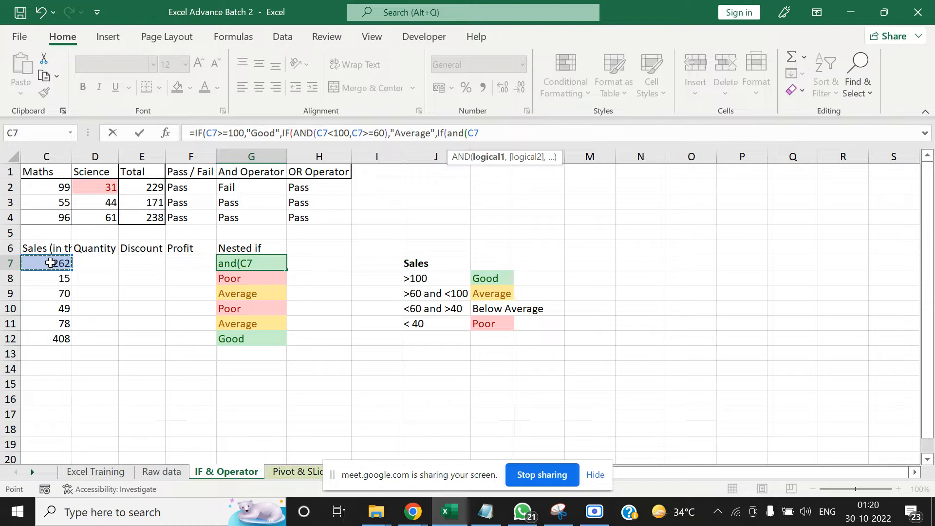
text(<)
text(60)
key(BackSpace)
key(BackSpace)
key(BackSpace)
text(>40)
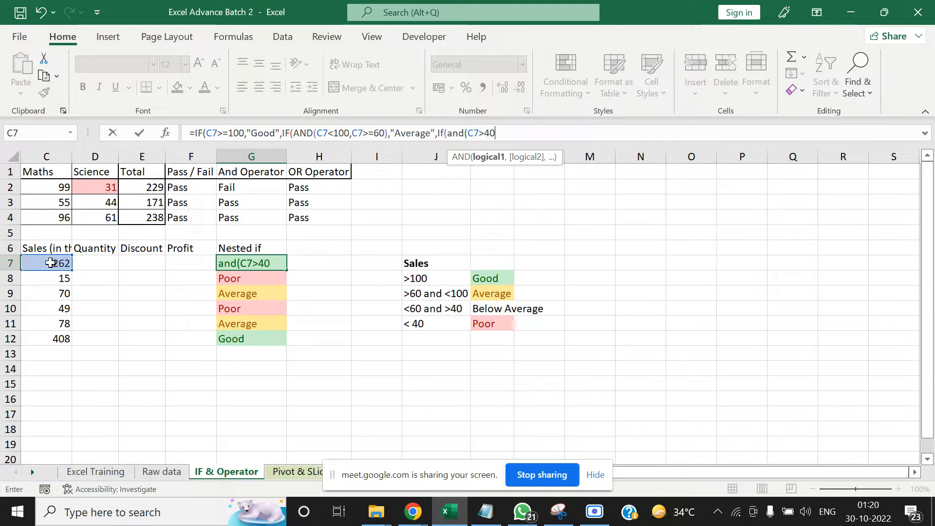
text(,)
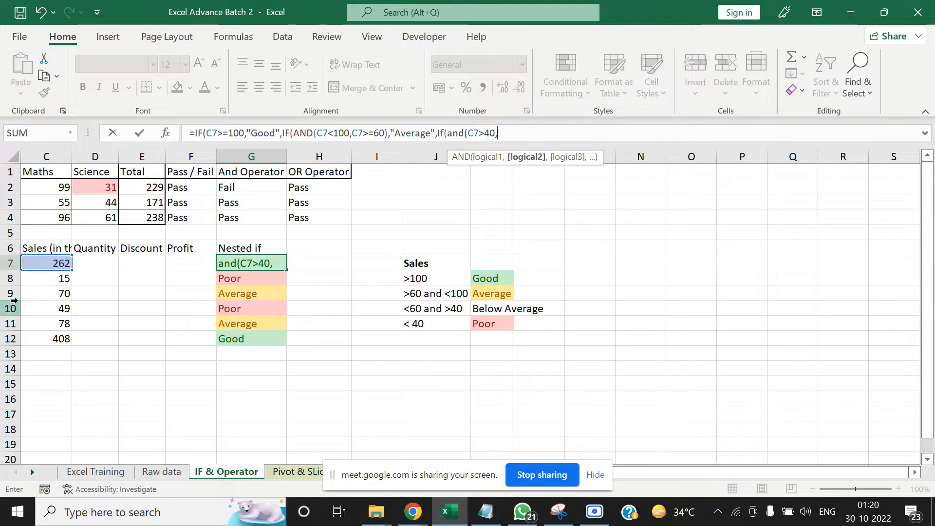
click(41, 264)
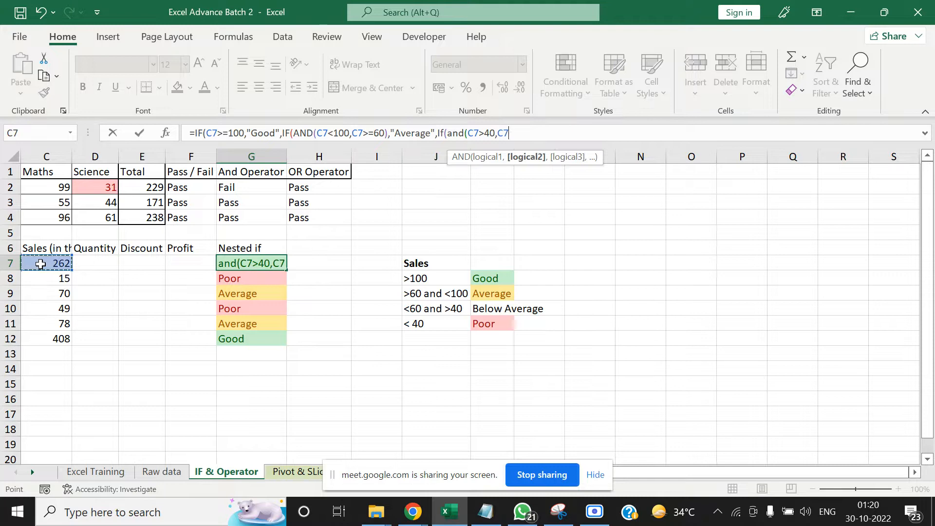
text(<60)
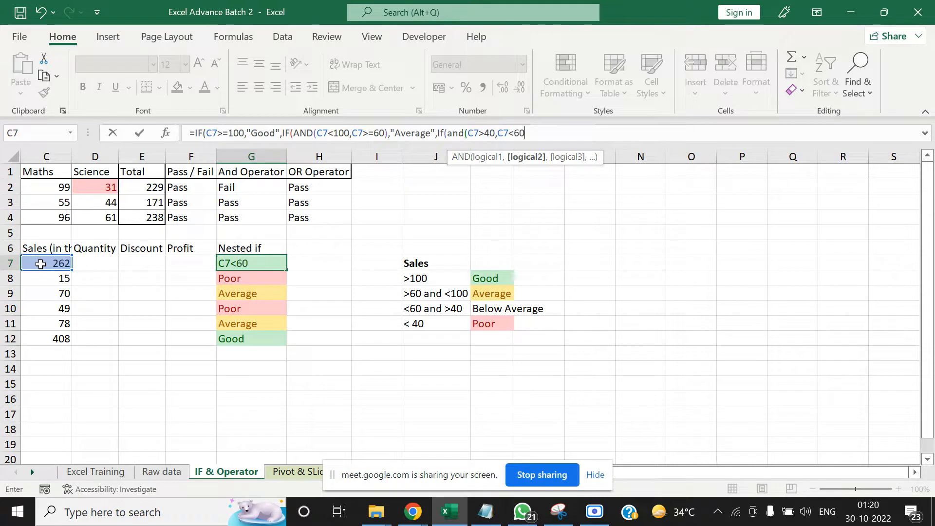
text())
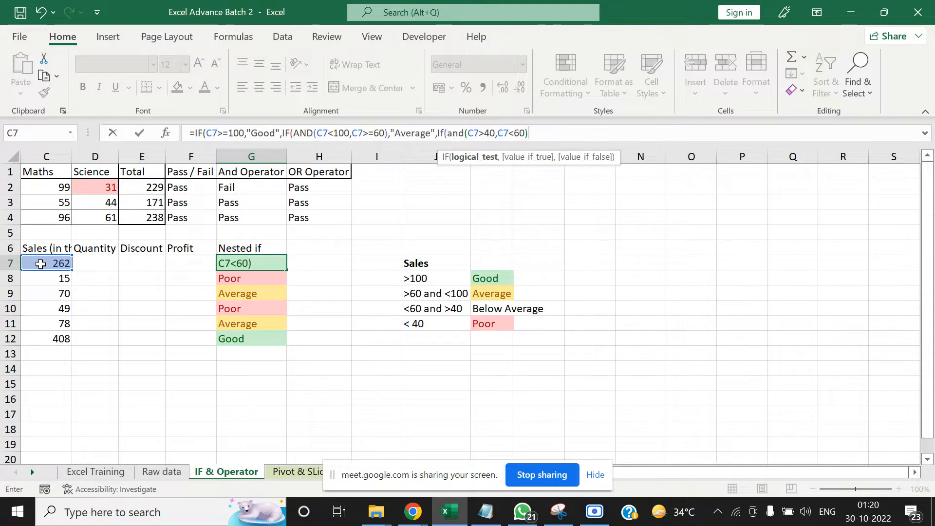
text(,"Below)
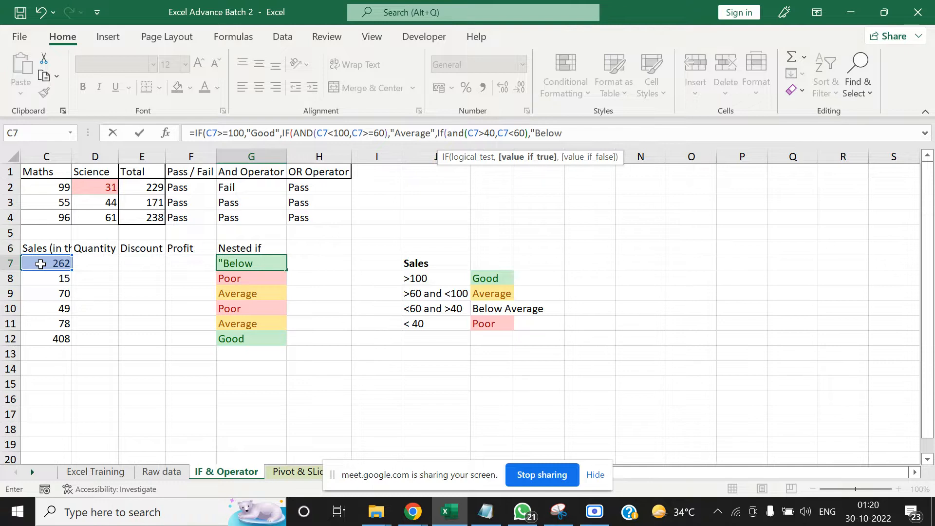
text( Average",")
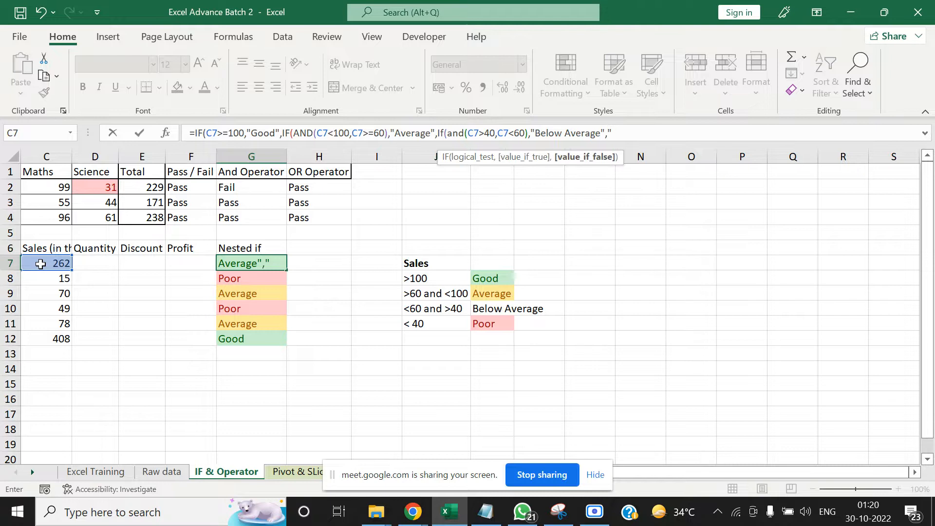
text(Poor")
Complete the third IF in G7 with "Below Average" if true and "Poor" if false, and enter the formula
key(Tab)
key(Return)
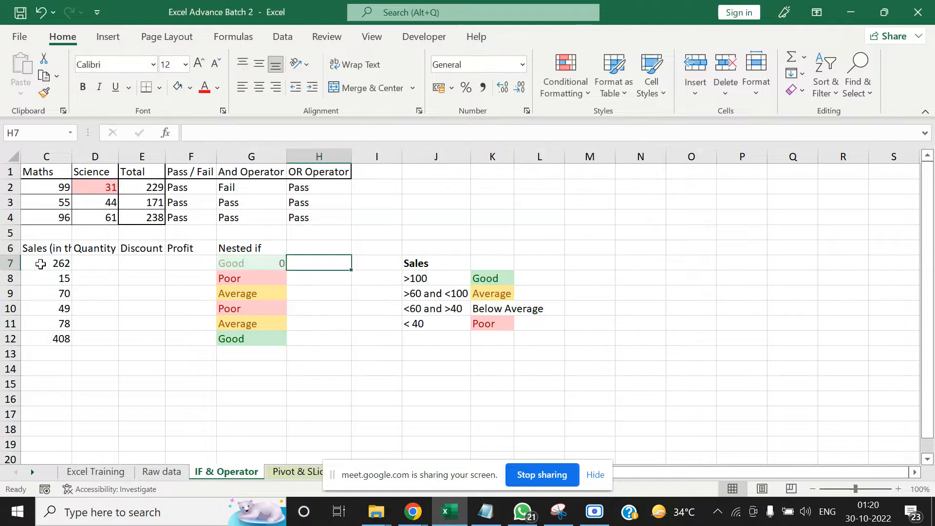
Copy the updated nested IF formula from G7 down through G12
key(Left)
key(ctrl+c)
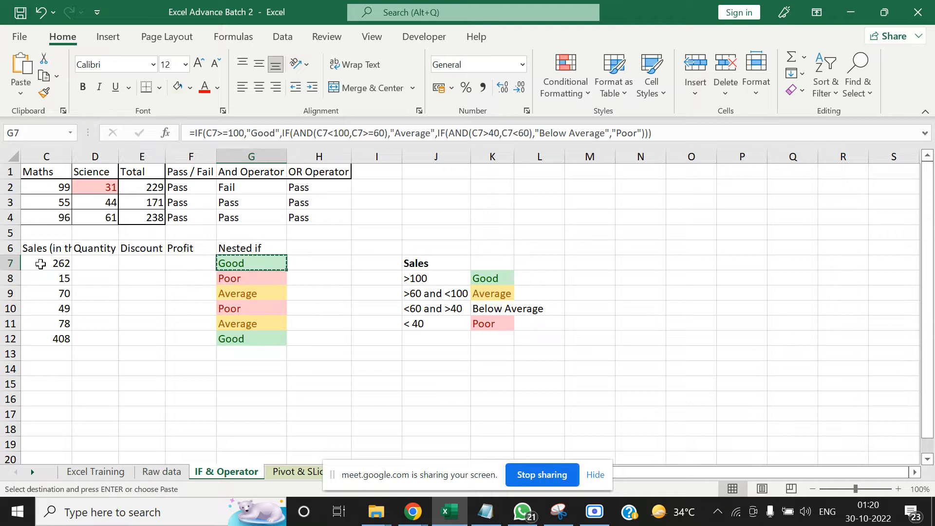
key(ctrl+shift+Down)
key(ctrl+v)
Compare the ratings in G7:G12 with the sales figures in column C and the criteria in J8:K11
key(Down)
key(Down)
key(Down)
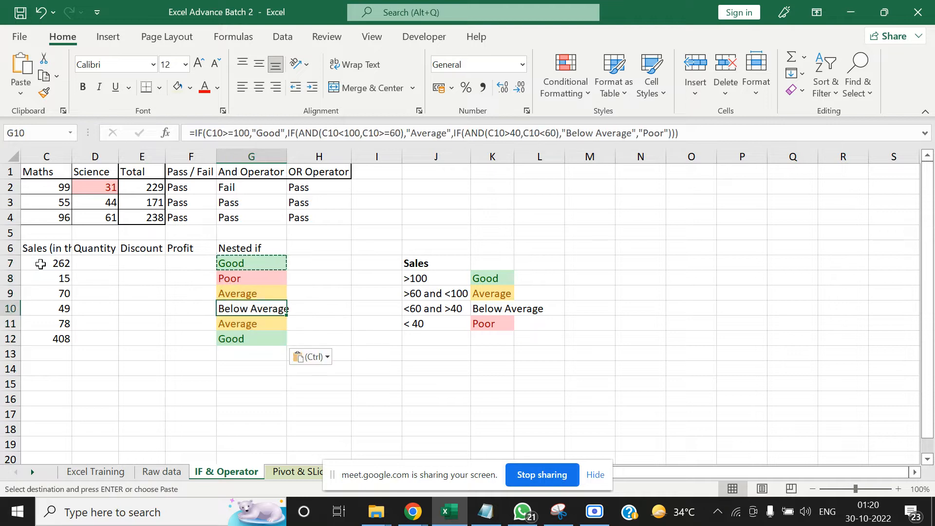
key(Left)
key(Left)
key(Left)
key(Left)
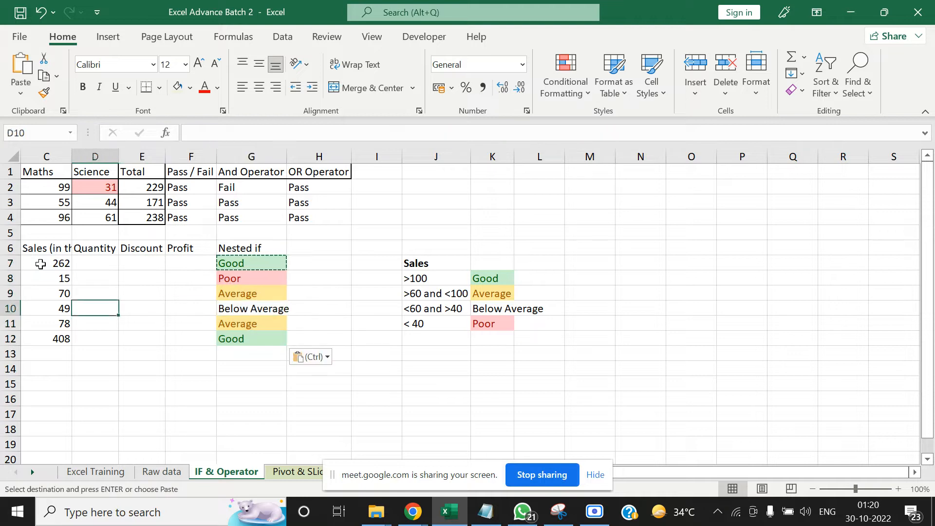
key(Right)
key(Right)
key(Left)
key(Left)
key(Left)
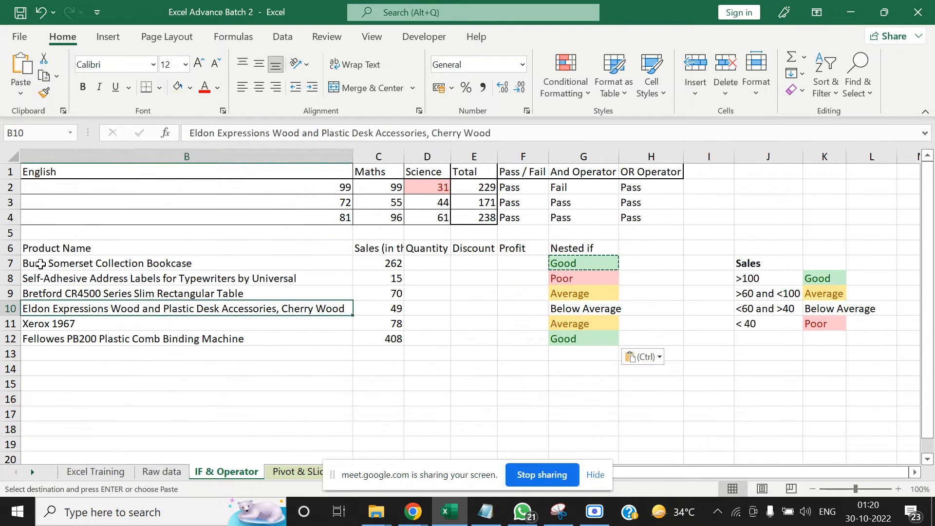
key(Right)
key(Right)
key(Right)
key(Right)
key(Right)
key(Right)
key(Right)
key(Right)
key(Right)
key(Up)
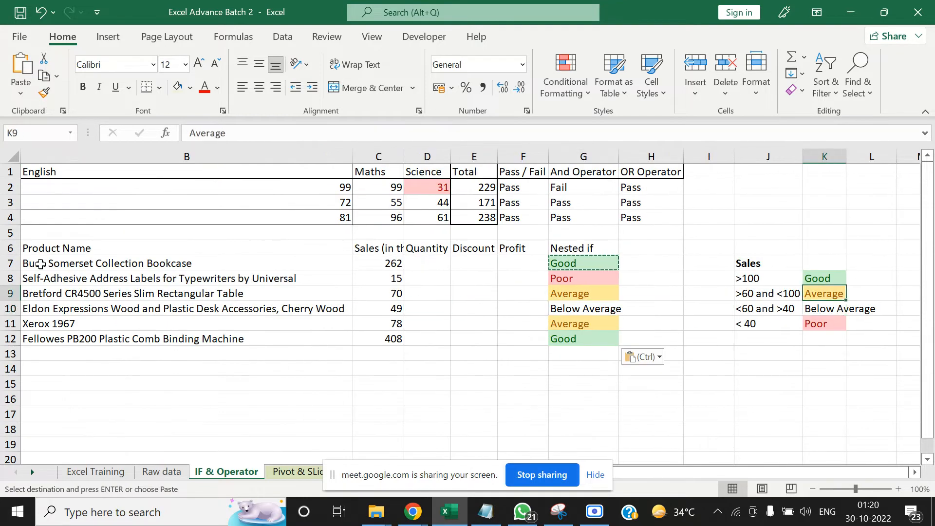
key(Down)
key(Left)
key(Left)
key(Right)
key(Right)
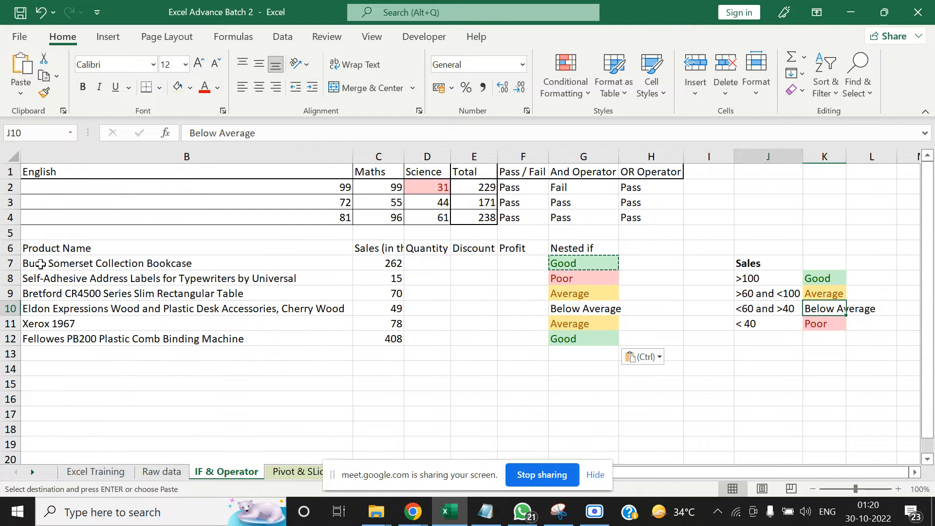
key(Left)
key(Left)
key(Left)
key(Left)
key(Left)
key(Right)
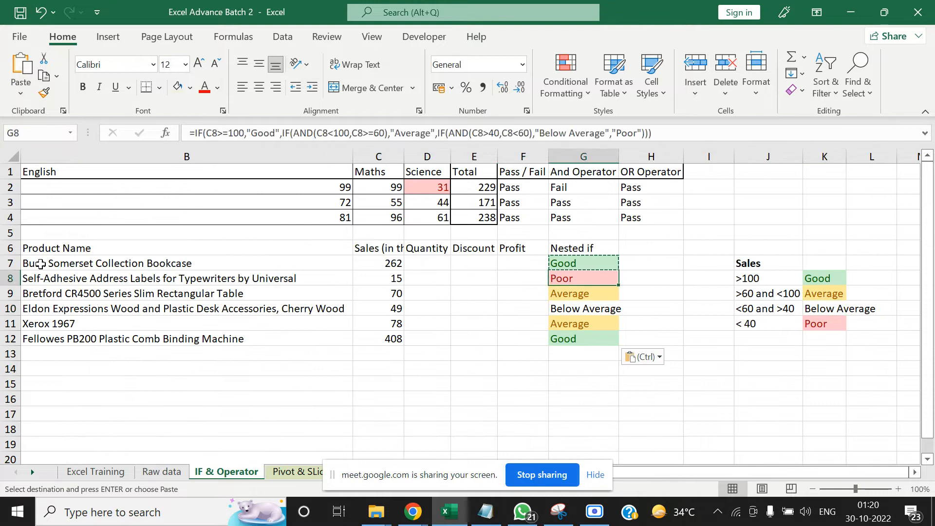
key(Down)
key(Right)
key(Right)
key(Right)
key(Right)
key(Up)
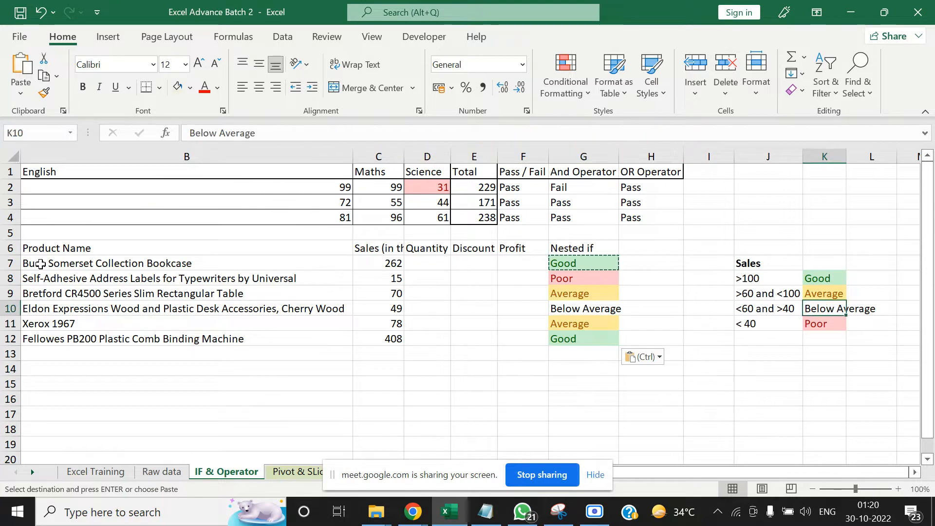
Examine the full nested IF formula in G7 with the formula bar expanded, and end the copy mode
key(Left)
key(Left)
key(Left)
key(Up)
key(Up)
key(Up)
key(Left)
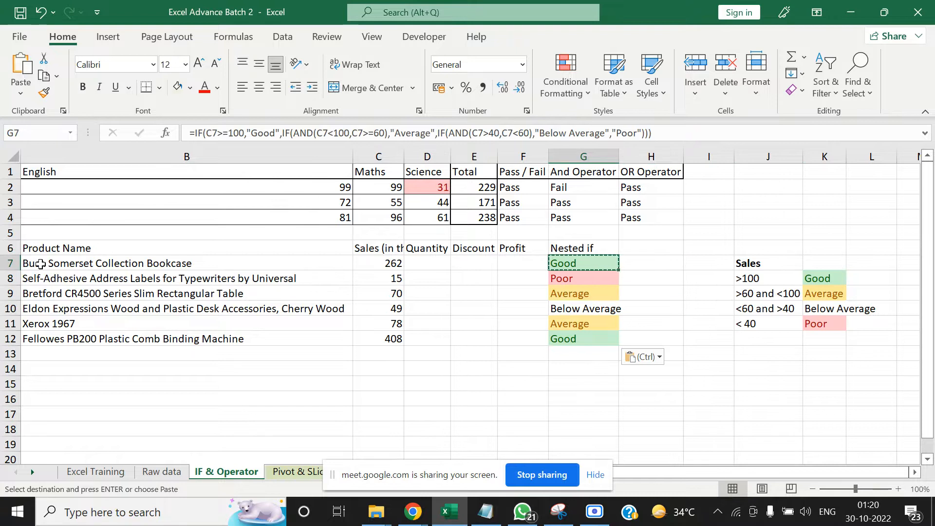
click(924, 133)
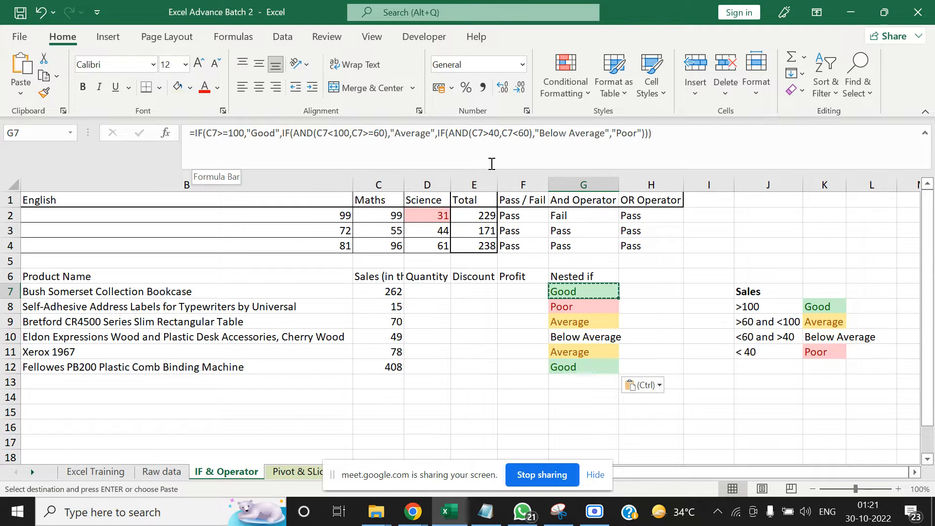
key(Escape)
Add an Equal To rule to K10 that formats Below Average with Yellow Fill with Dark Yellow Text
key(Right)
key(Right)
key(Right)
key(Right)
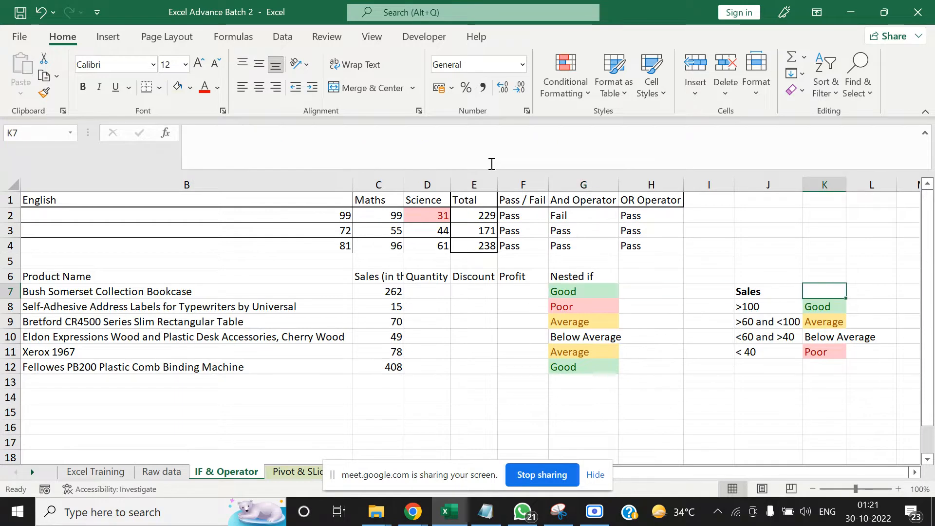
key(Down)
key(Down)
key(Down)
key(Down)
key(Down)
key(Up)
key(Up)
key(Up)
key(Down)
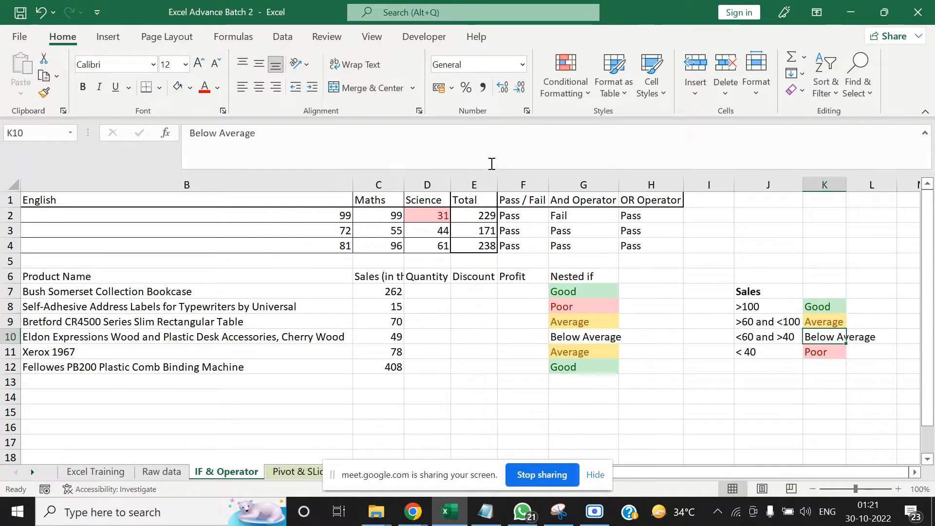
key(Up)
key(Down)
click(566, 86)
mouse_move(597, 123)
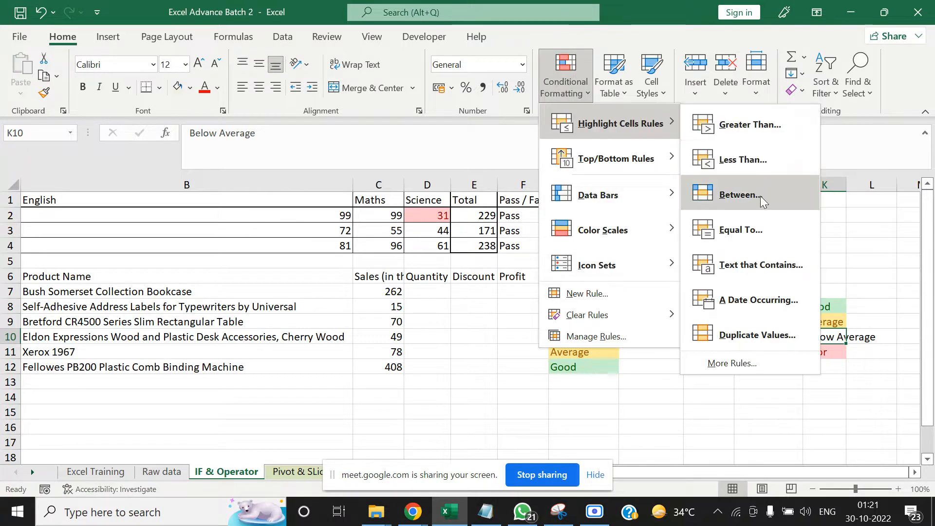
key(Escape)
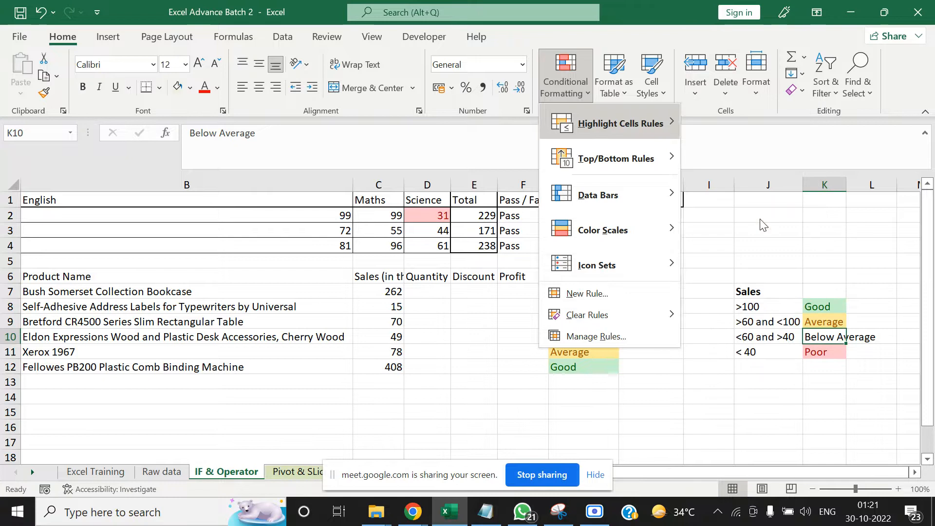
key(Return)
text(e)
text(B)
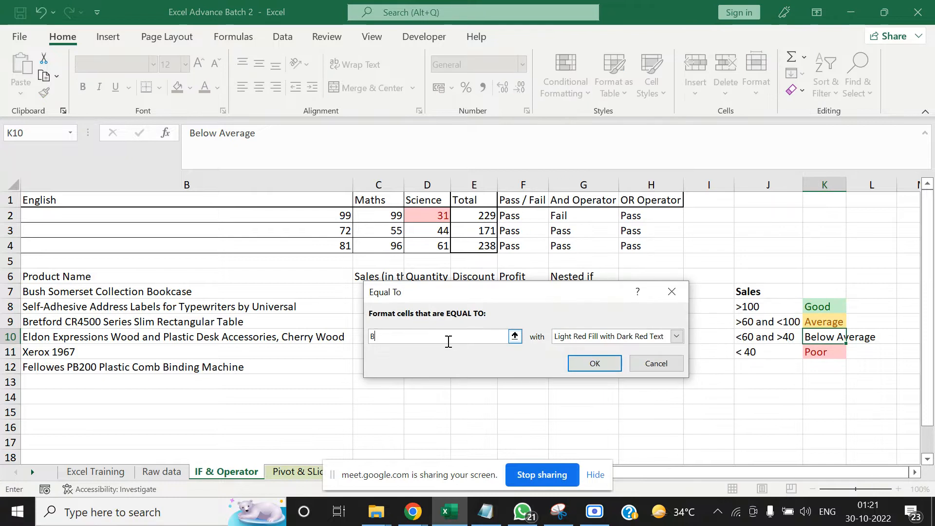
text(elow A)
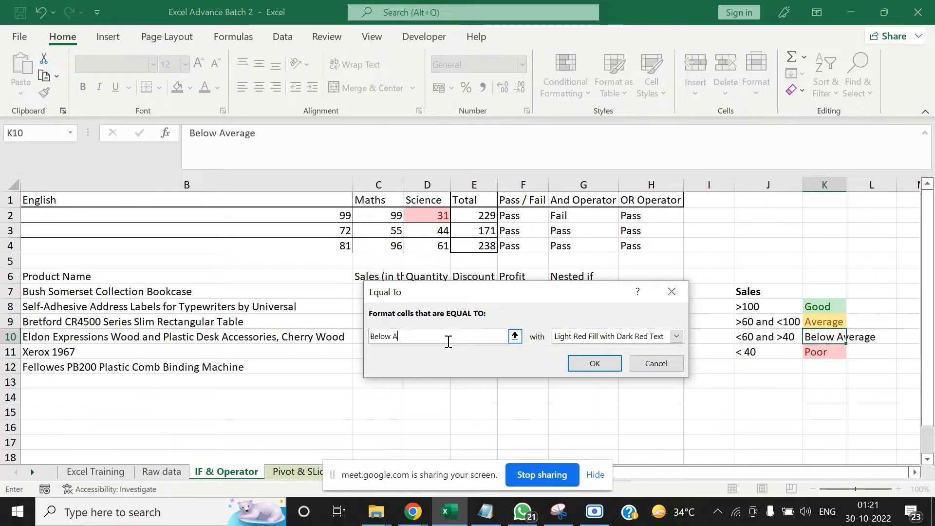
text(verage)
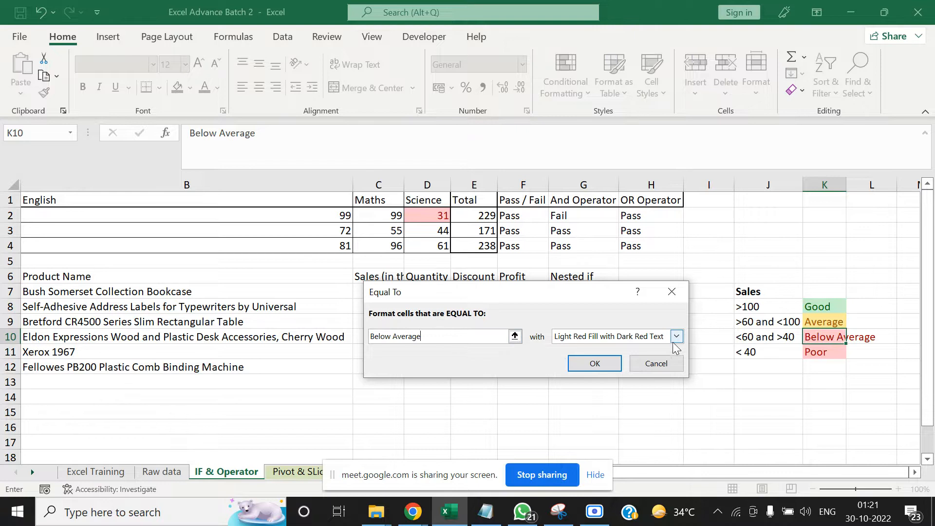
click(676, 337)
click(660, 361)
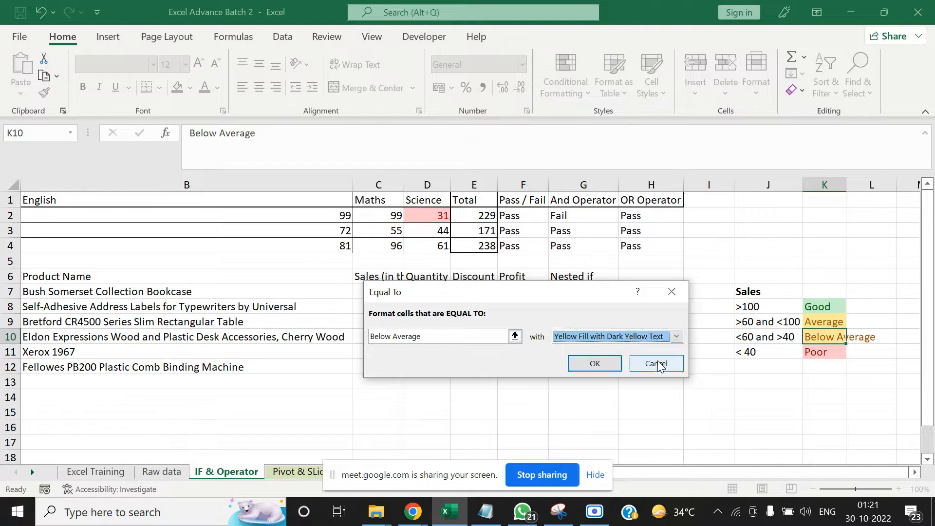
click(579, 366)
click(760, 397)
Widen column K to fit its rating labels
click(823, 306)
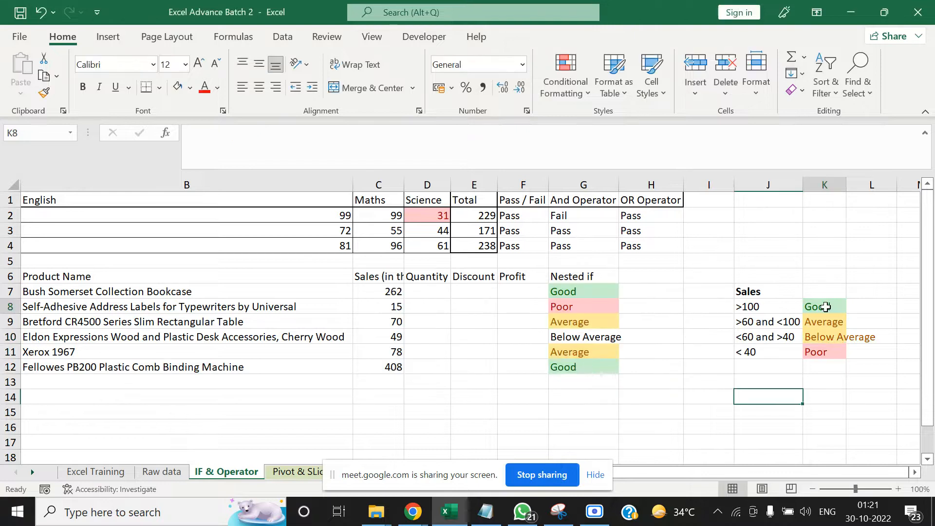
key(ctrl+space)
click(825, 306)
scroll(825, 306, right, 2)
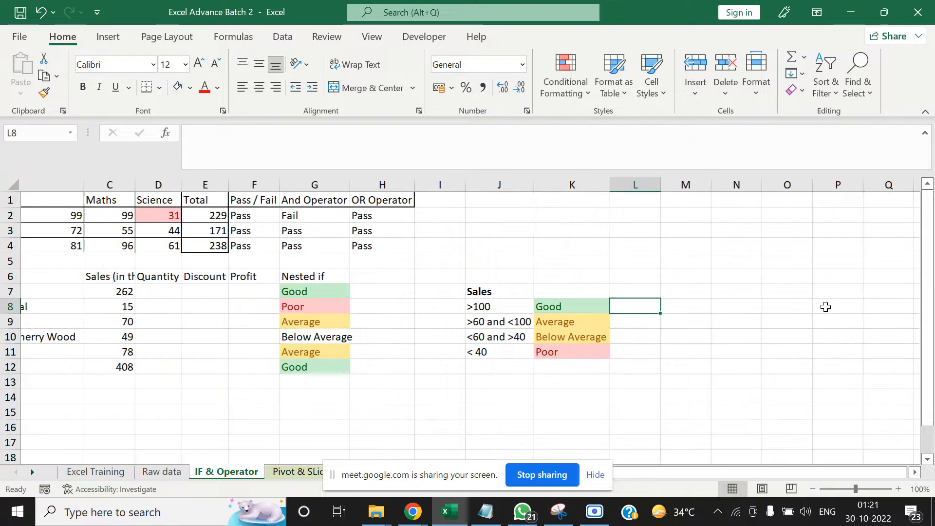
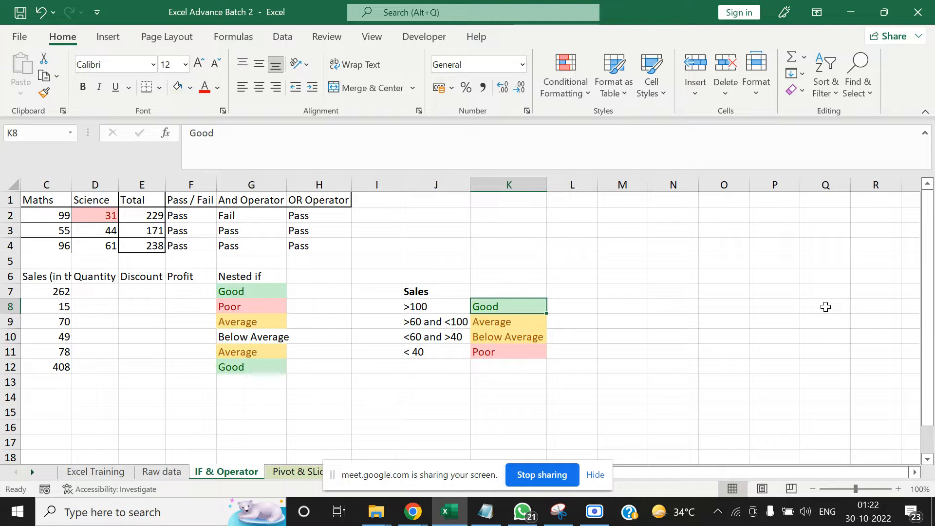
Look over the existing pivots on the Pivot & SLicers sheet and the source records on the Raw data sheet
key(Left)
key(Left)
key(Left)
key(Left)
key(Left)
key(Left)
key(Left)
key(Left)
key(Left)
key(Left)
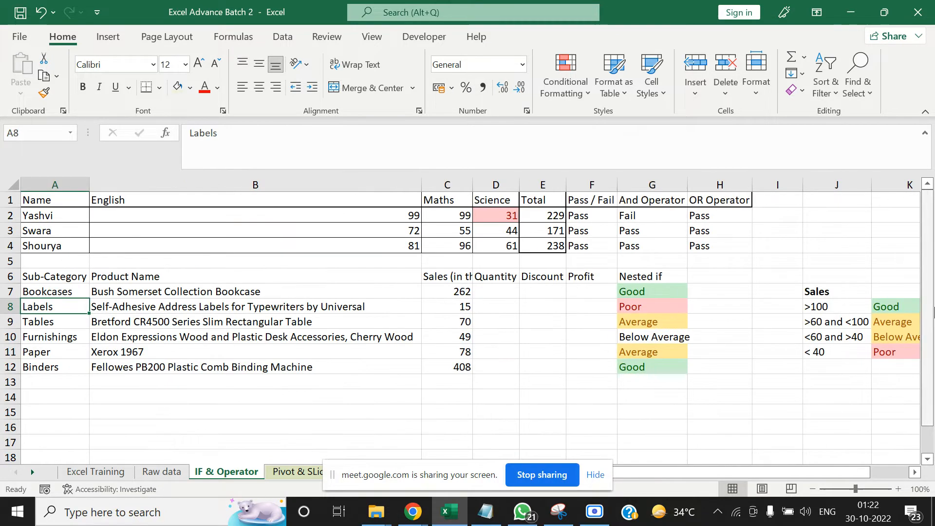
click(351, 423)
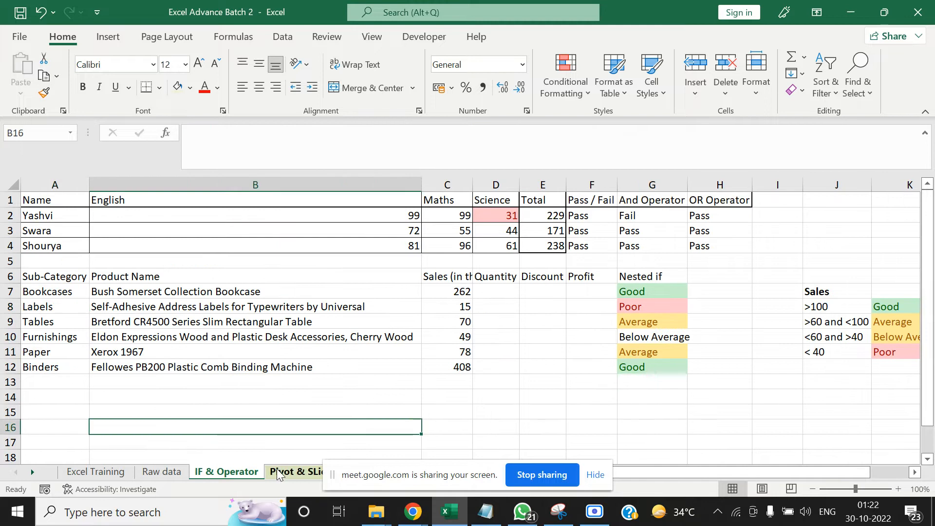
click(277, 472)
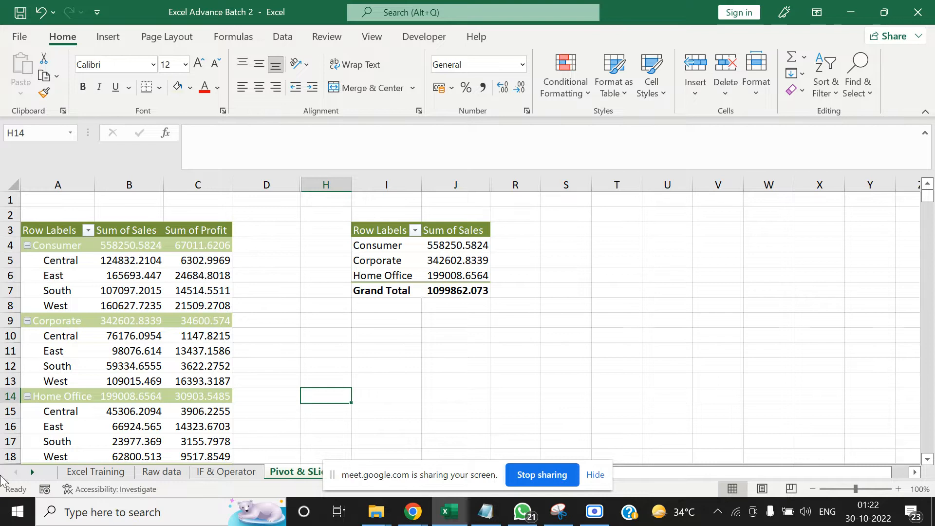
click(161, 471)
click(572, 263)
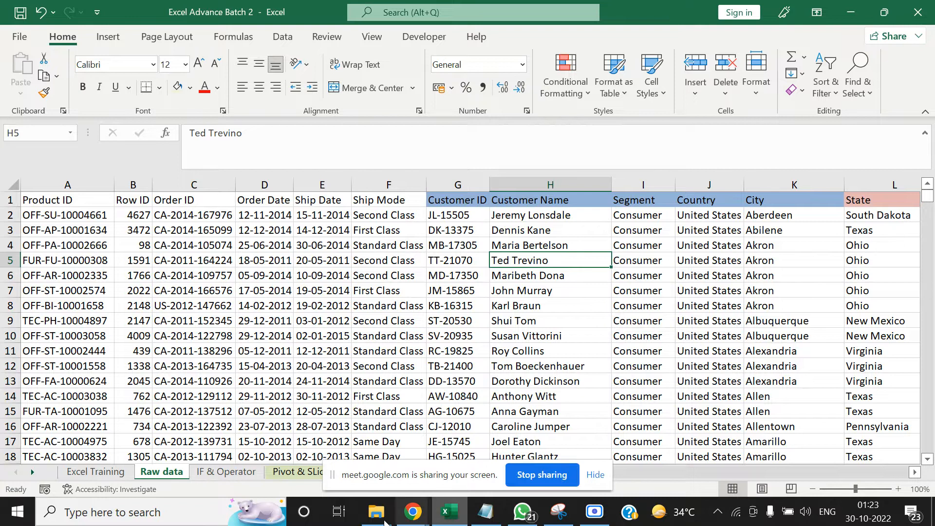
Insert a blank worksheet before the Pivot & SLicers sheet and hide the screen-sharing bar covering the sheet names
click(289, 471)
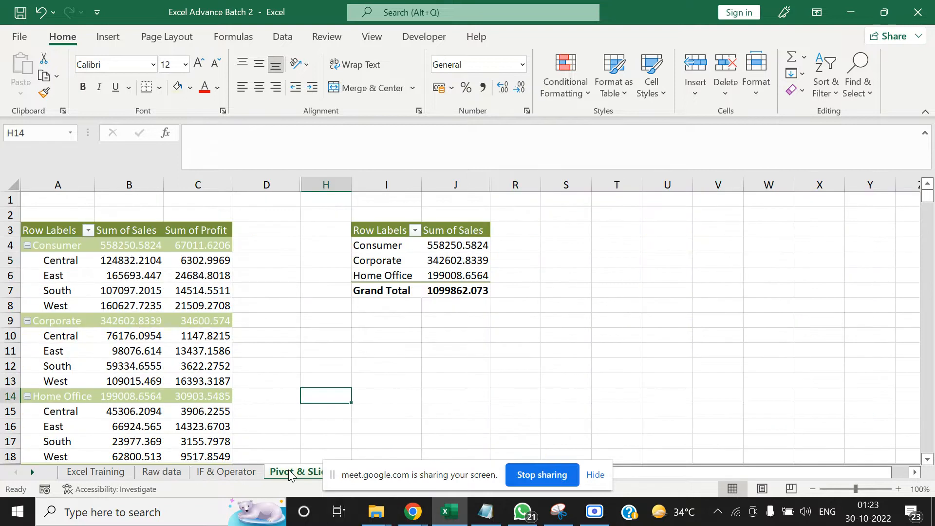
right_click(288, 469)
click(335, 264)
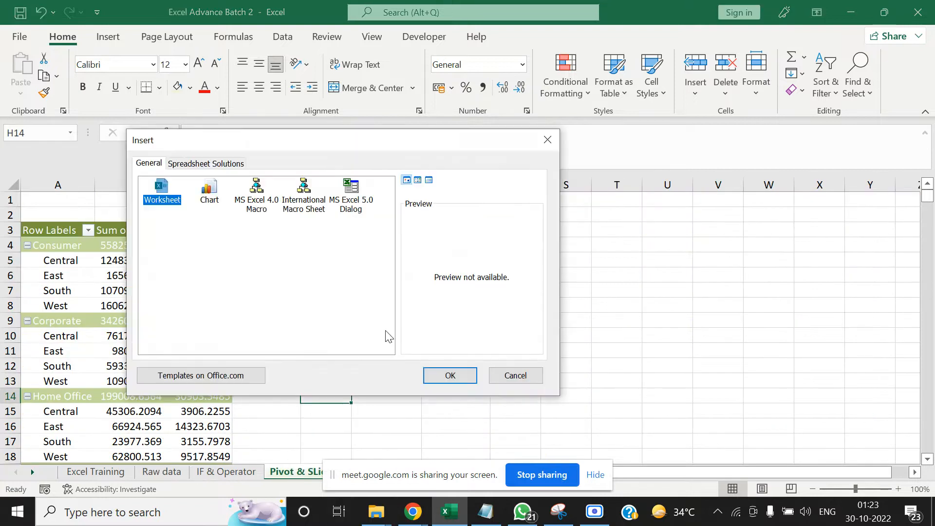
click(450, 375)
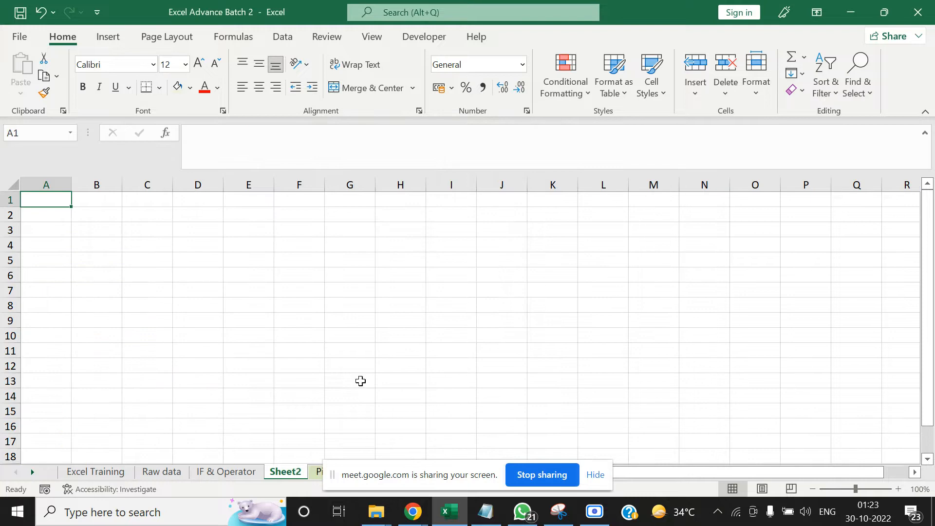
drag(392, 475, 697, 509)
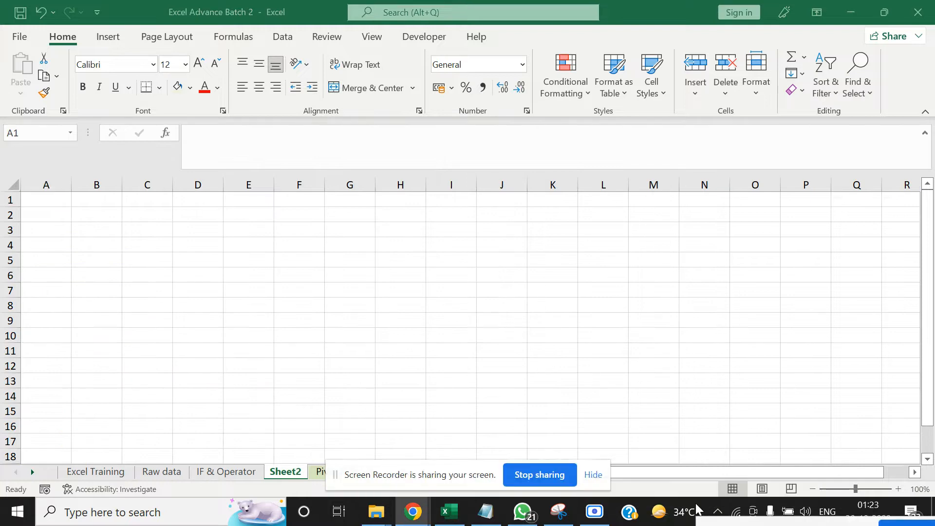
click(594, 476)
click(286, 471)
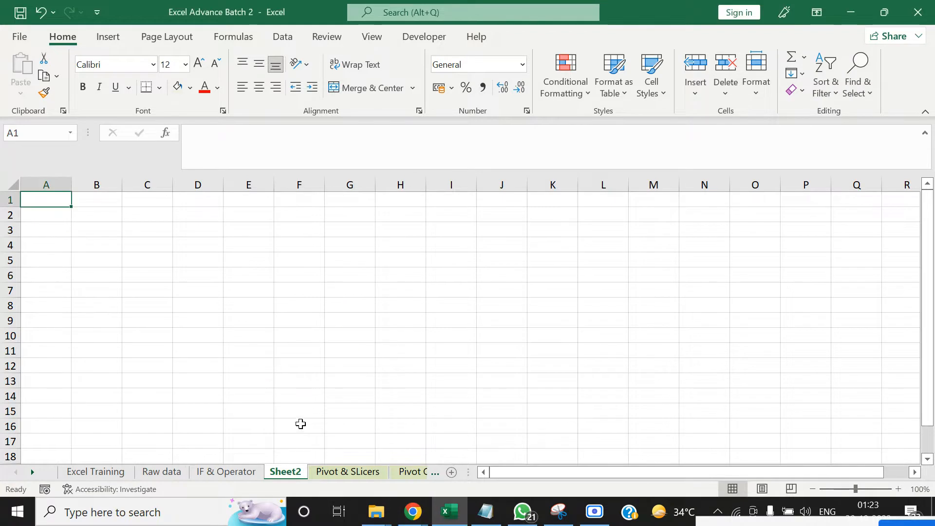
Rename the new blank sheet as "Pivot.", including the full stop
click(300, 415)
right_click(288, 471)
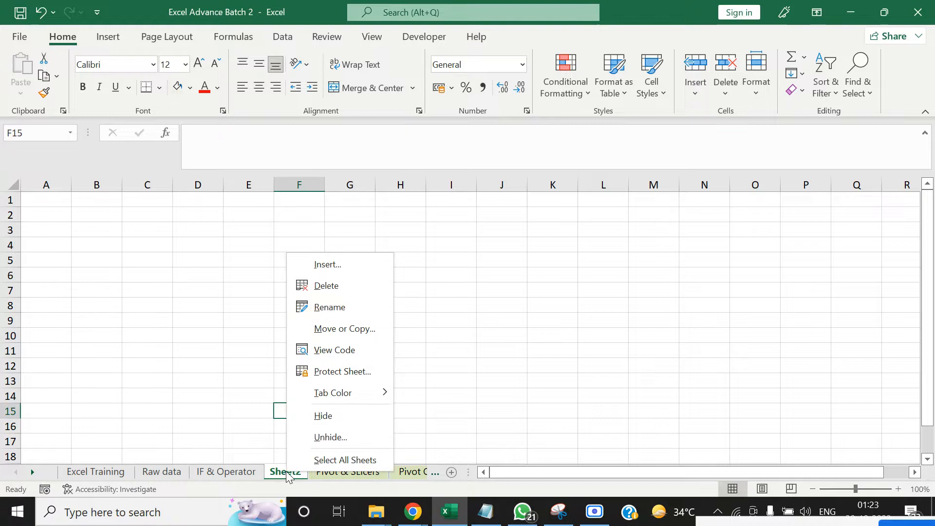
click(330, 312)
text(Pi)
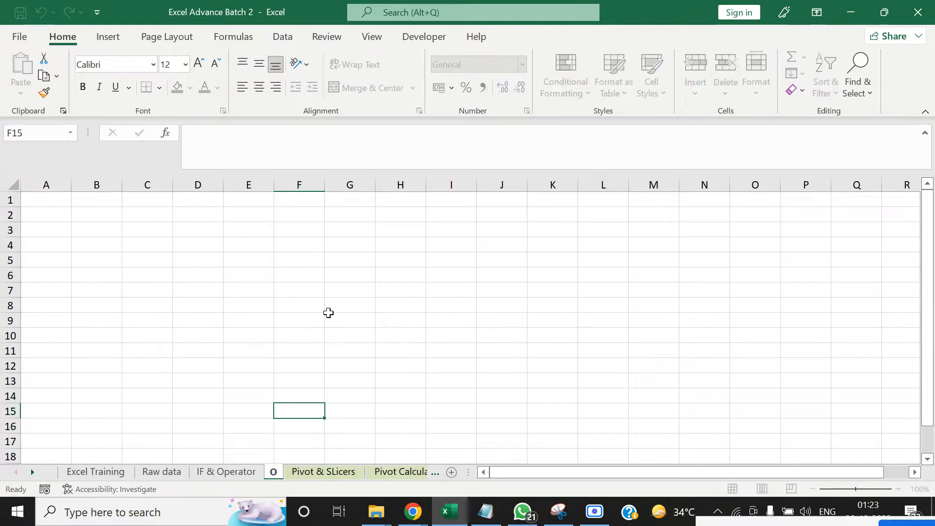
text(vot)
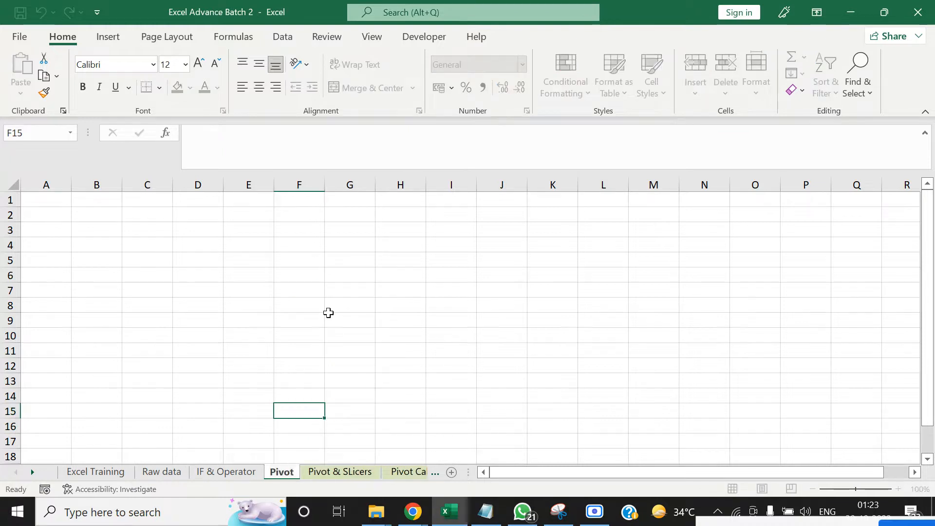
key(Return)
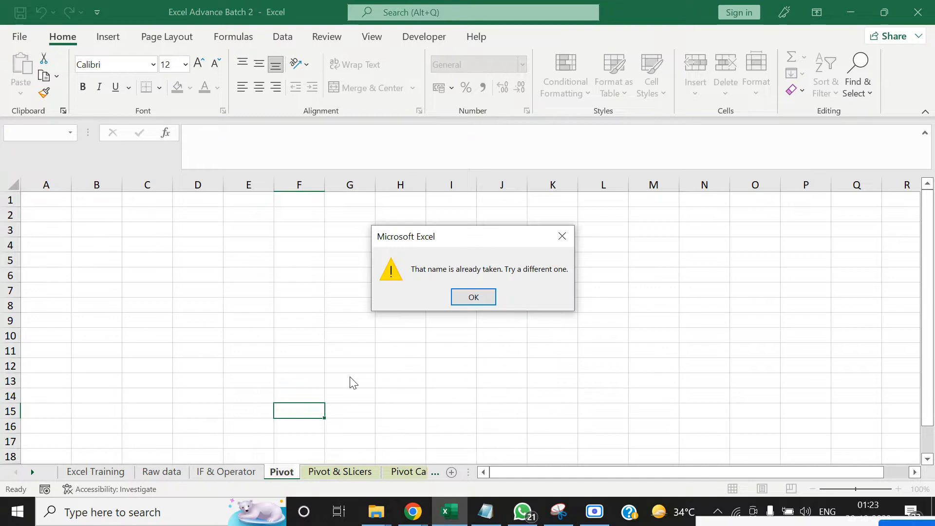
click(471, 294)
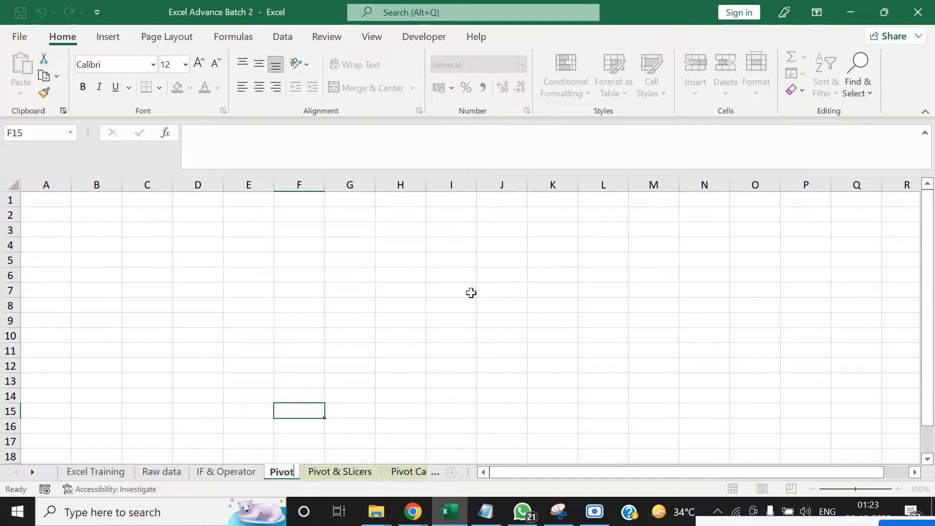
text(.)
click(335, 314)
click(98, 251)
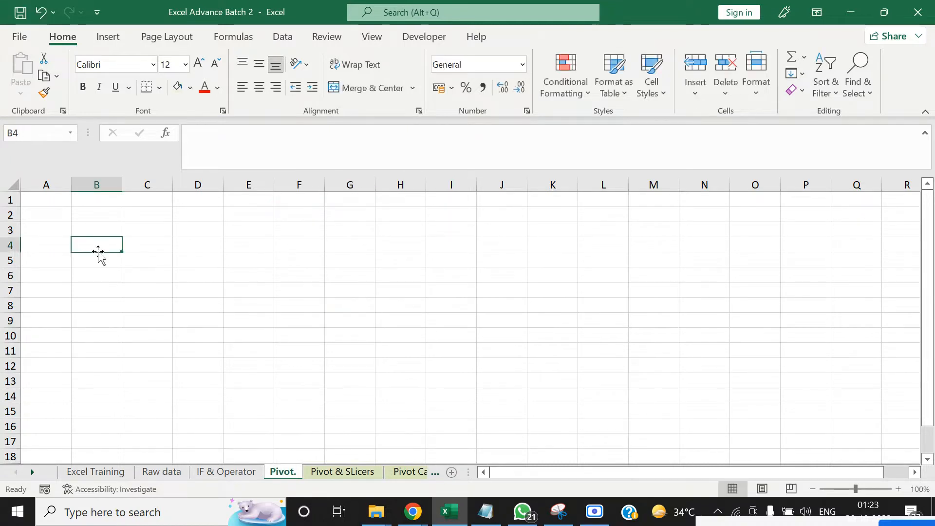
Start a PivotTable from a table or range with cell B2 of the "Pivot." sheet as its location
click(81, 474)
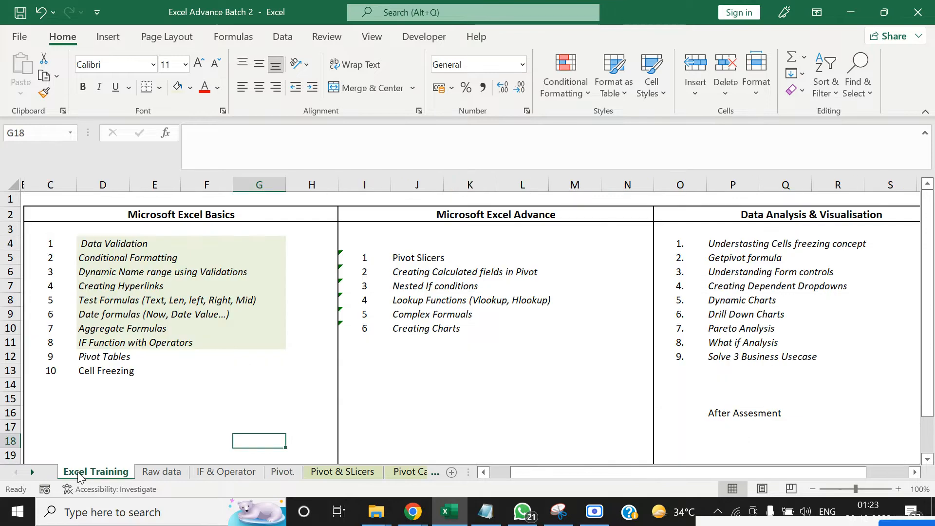
click(284, 473)
click(86, 213)
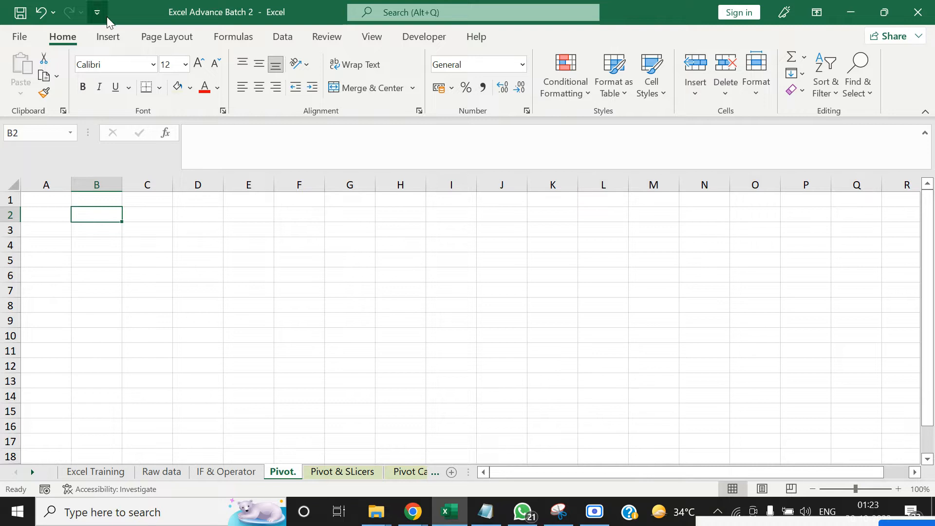
click(104, 41)
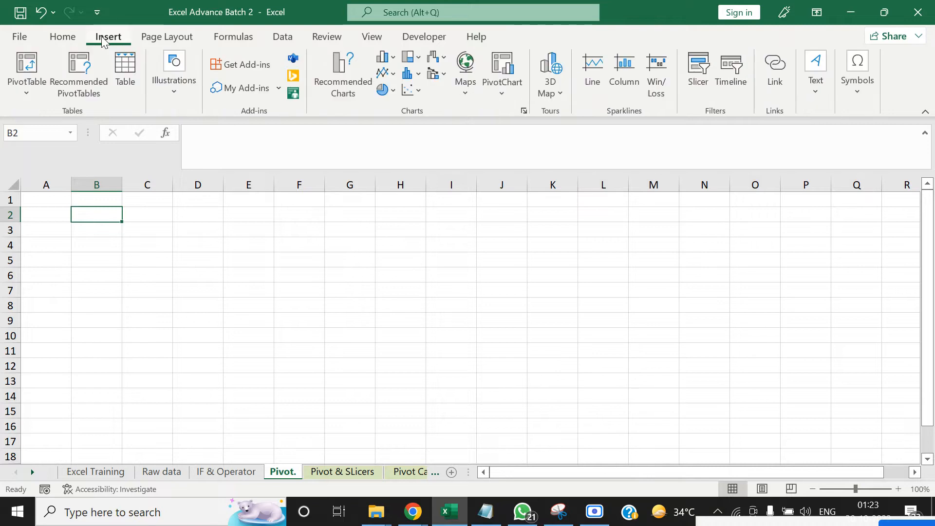
click(26, 95)
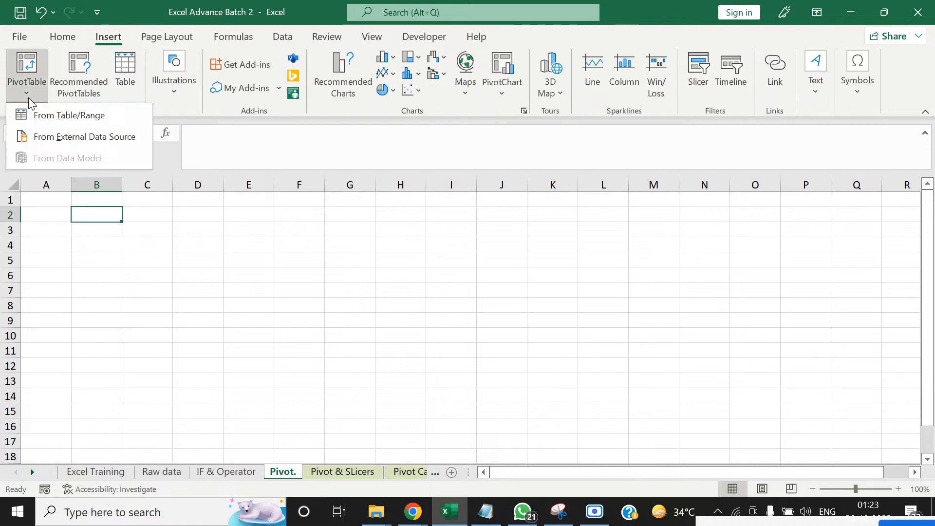
click(46, 116)
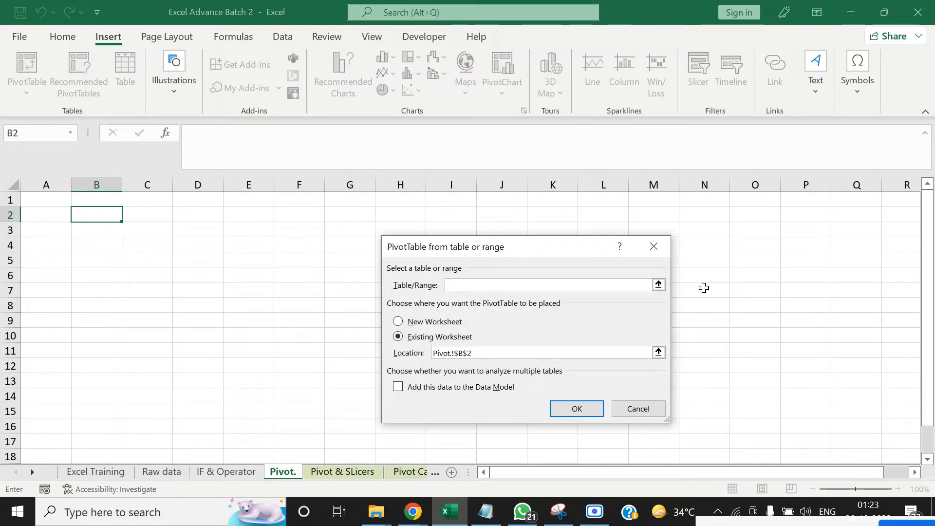
Set the PivotTable source to columns A to U of the Raw data sheet and create it in the existing worksheet
click(658, 285)
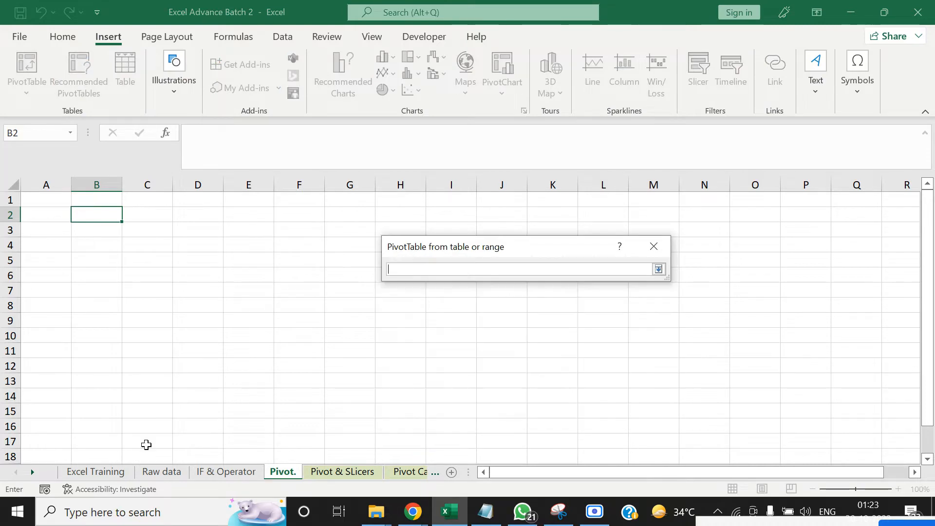
click(161, 471)
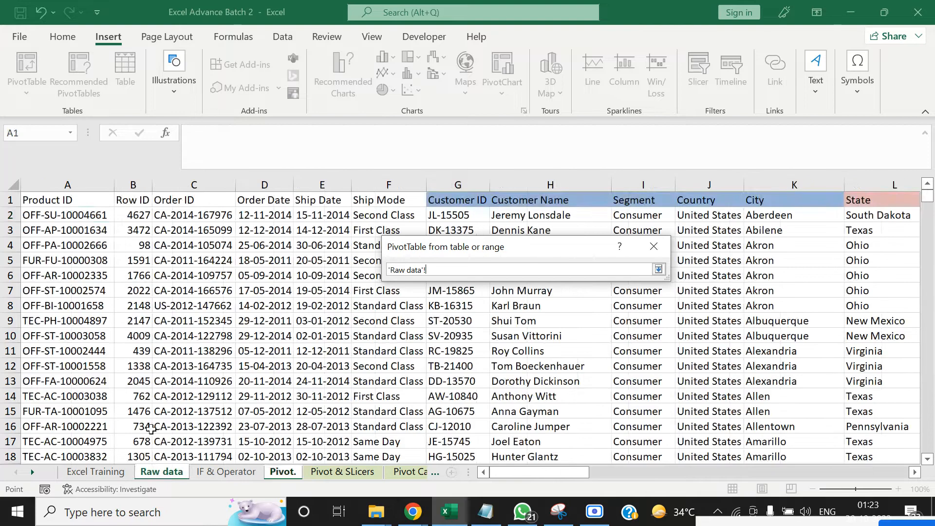
click(107, 239)
key(ctrl+Up)
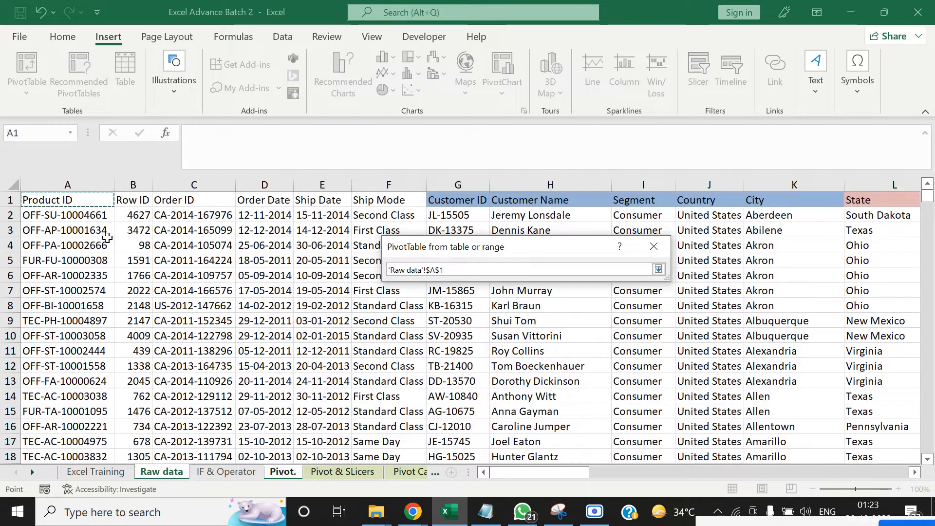
key(Right)
key(Right)
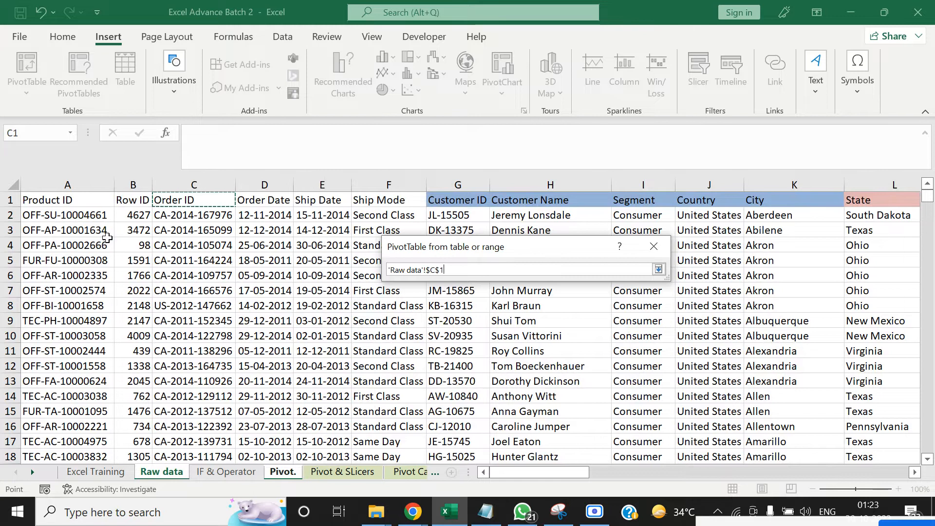
click(59, 181)
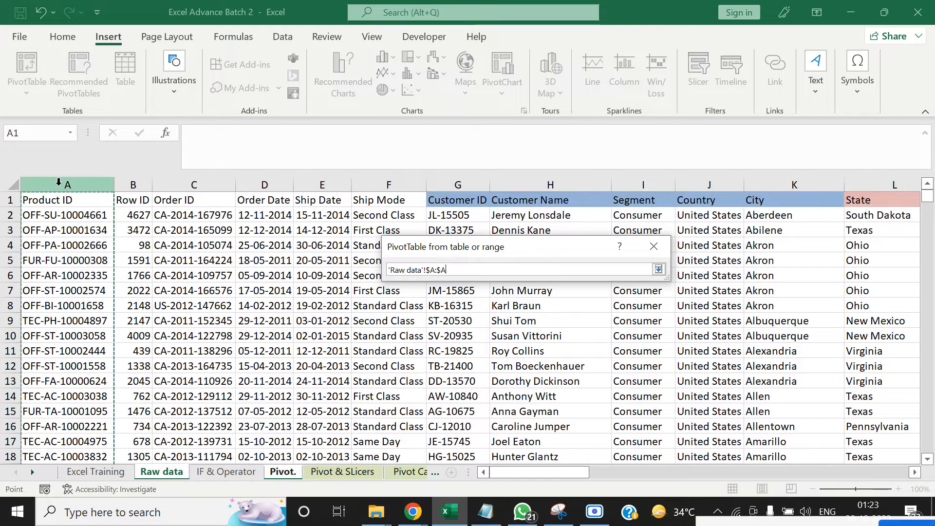
mouse_move(59, 182)
mouse_down()
mouse_move(915, 184)
mouse_move(59, 181)
mouse_up()
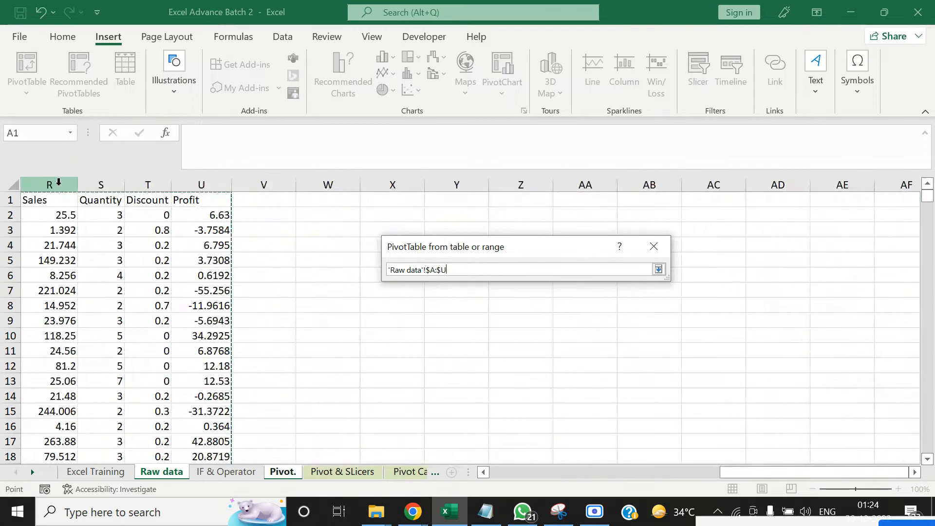
key(Return)
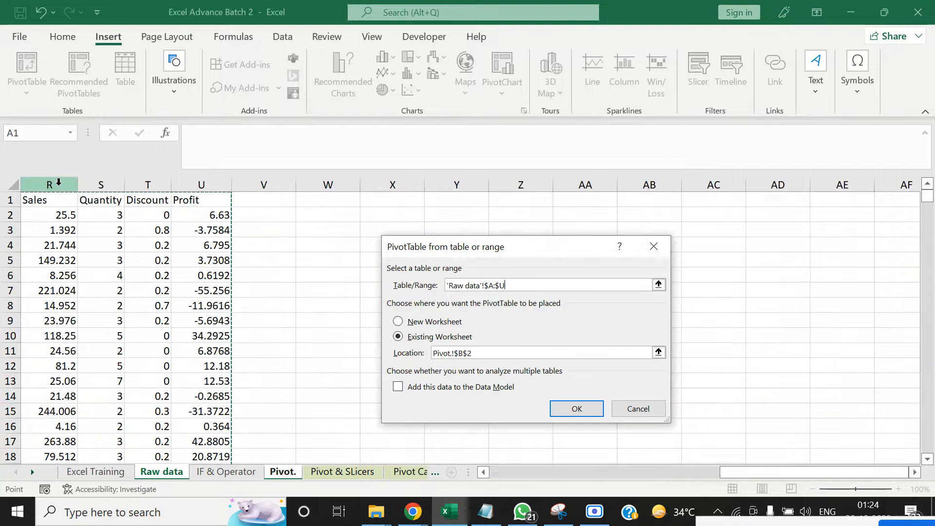
click(596, 411)
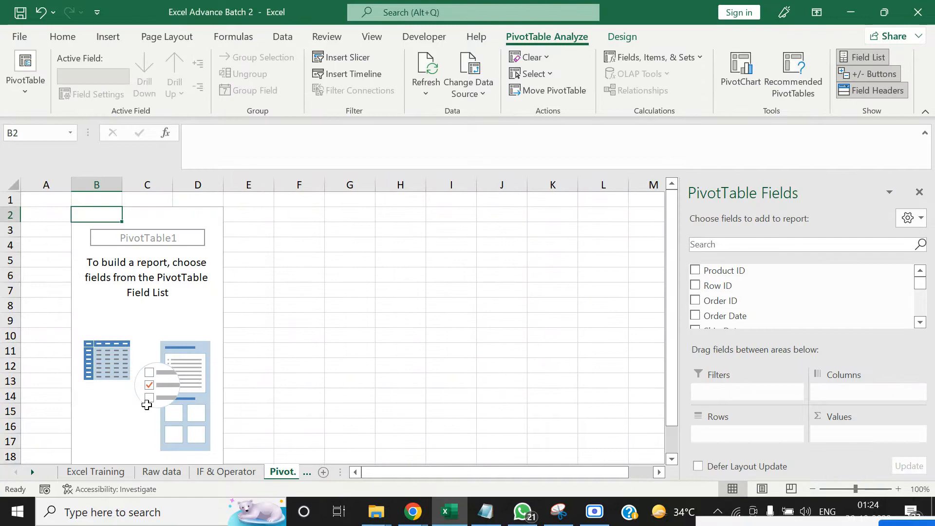
Create a second PivotTable from the Raw data sheet on a new worksheet
click(162, 471)
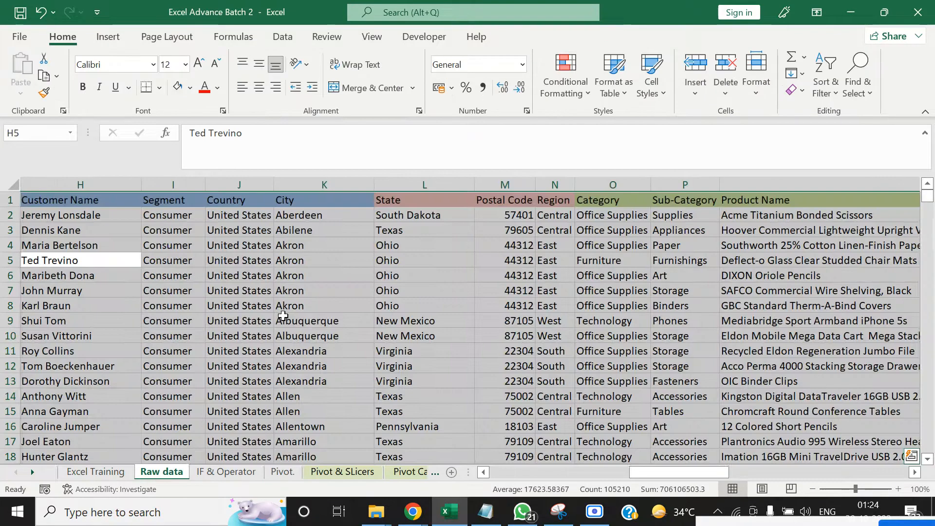
click(103, 39)
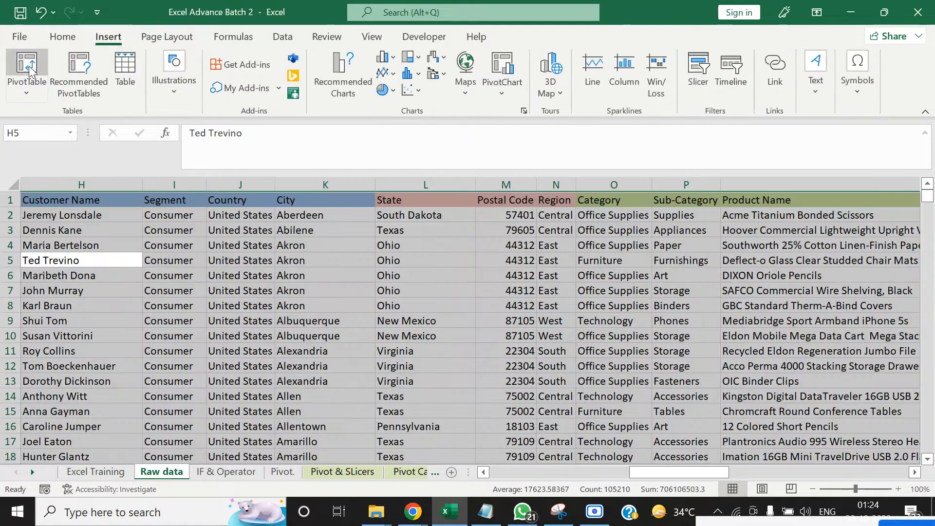
click(29, 65)
click(580, 404)
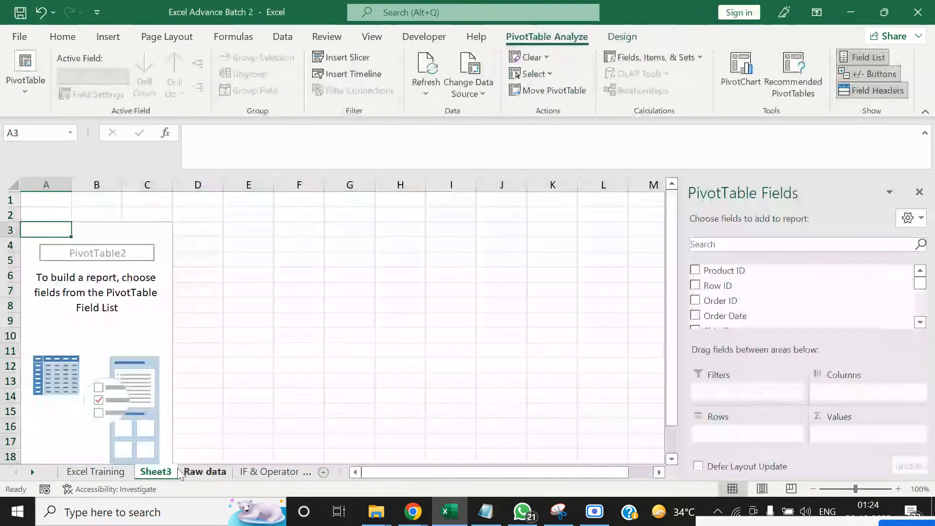
Delete Sheet3 with the second PivotTable and return to cell F4 on the "Pivot." sheet
right_click(153, 475)
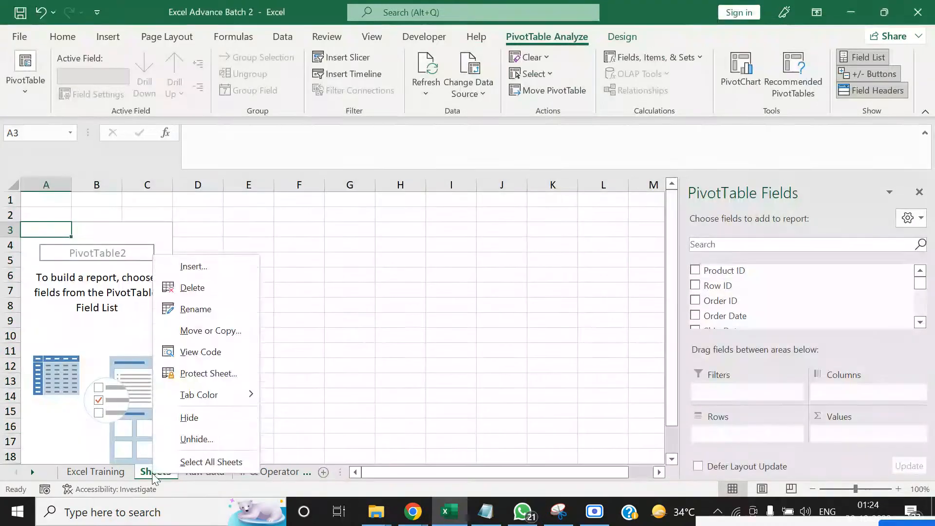
click(202, 290)
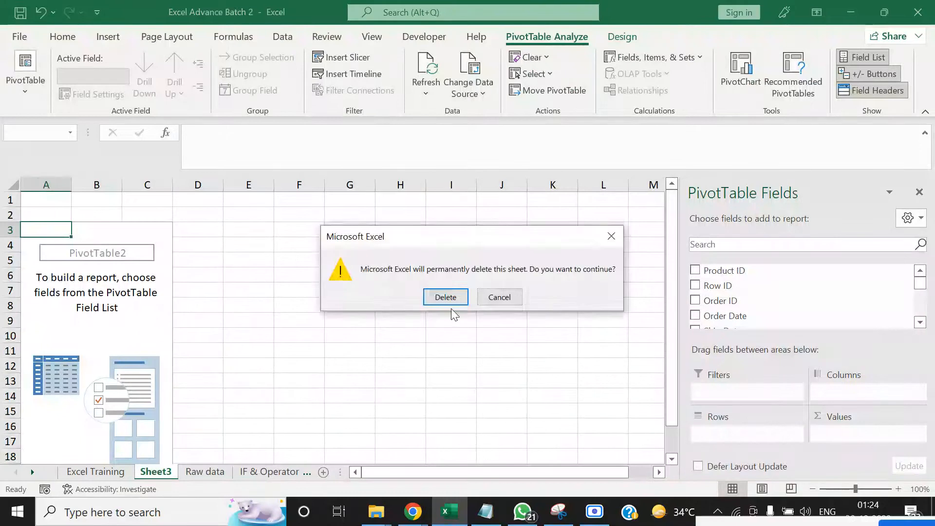
click(447, 299)
click(223, 412)
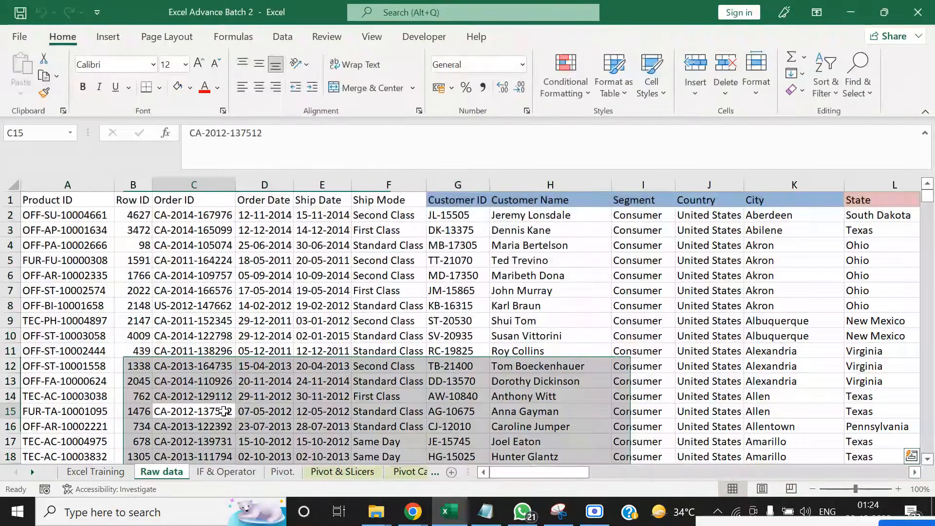
click(282, 471)
click(297, 244)
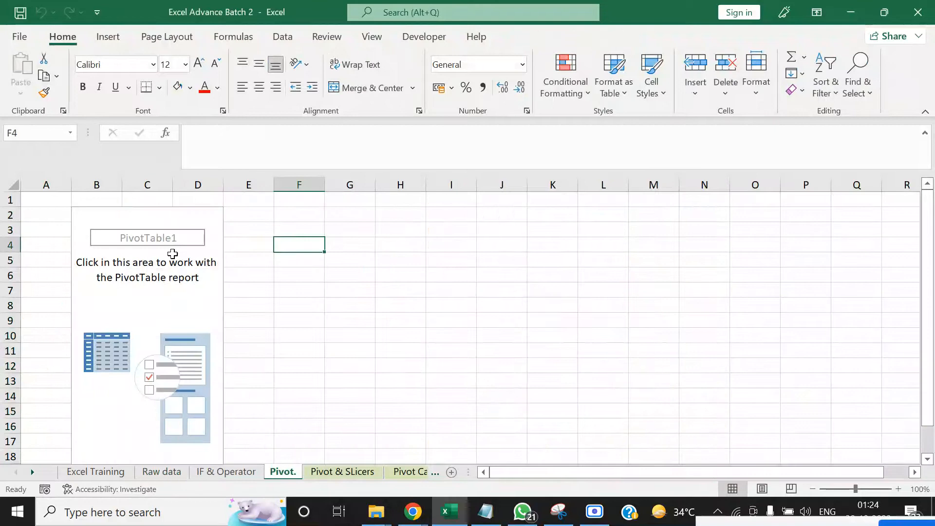
Add the Segment field to the rows of the empty PivotTable at B2 on the "Pivot." sheet
click(173, 253)
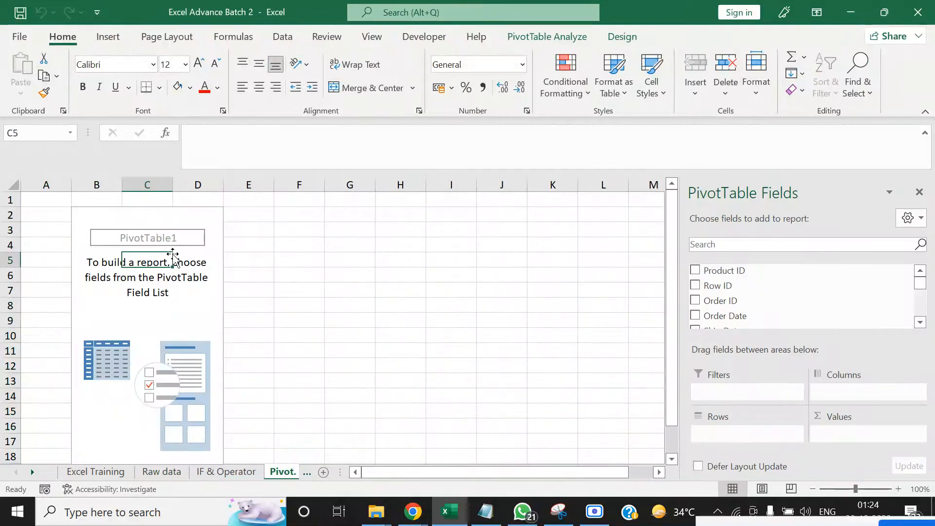
click(920, 322)
click(920, 322)
click(920, 322)
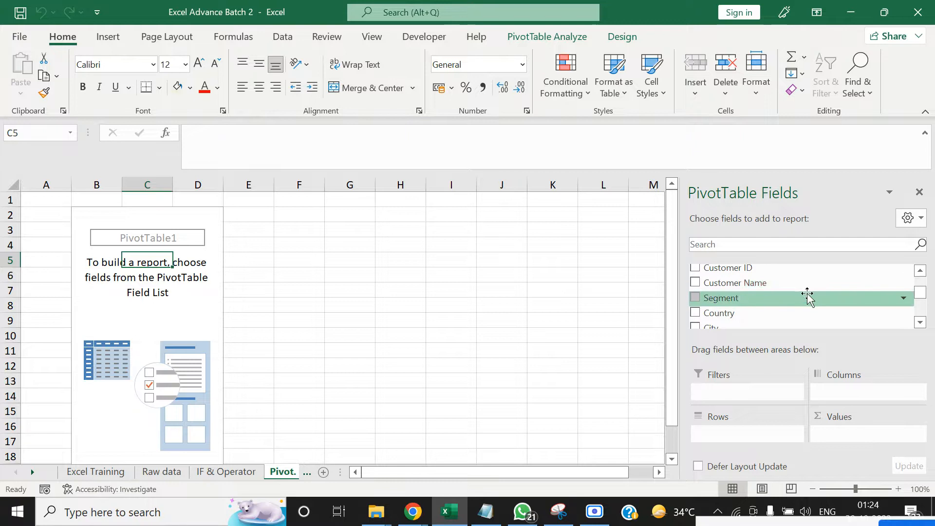
drag(816, 298, 778, 439)
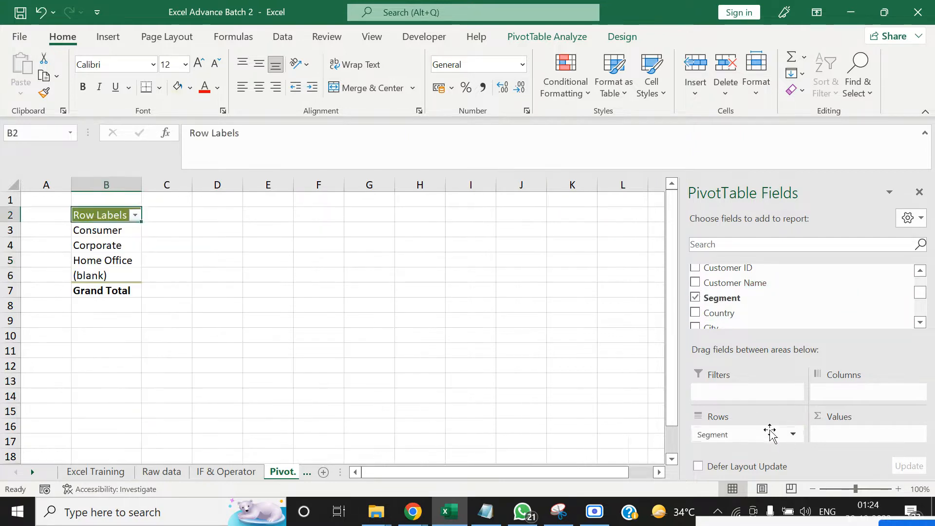
click(312, 265)
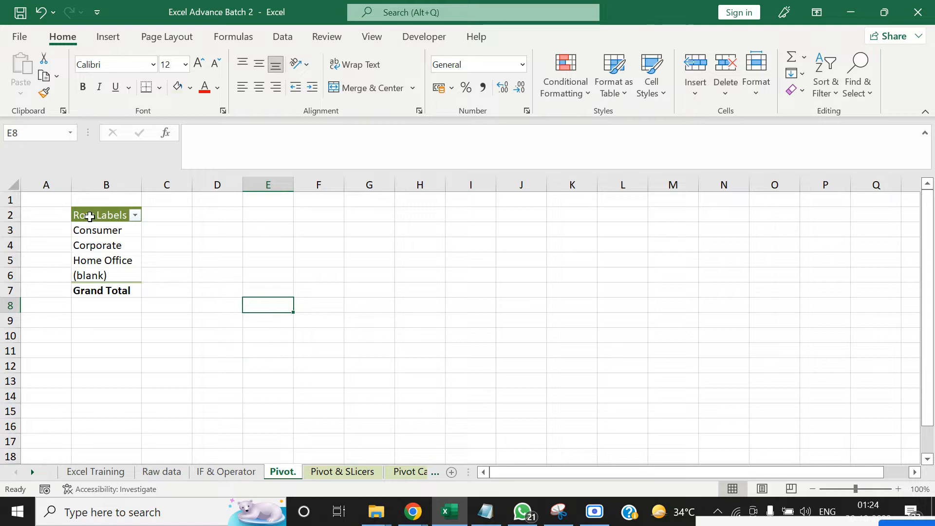
Add the Sales and Quantity fields as summed values in the Segment PivotTable
click(83, 232)
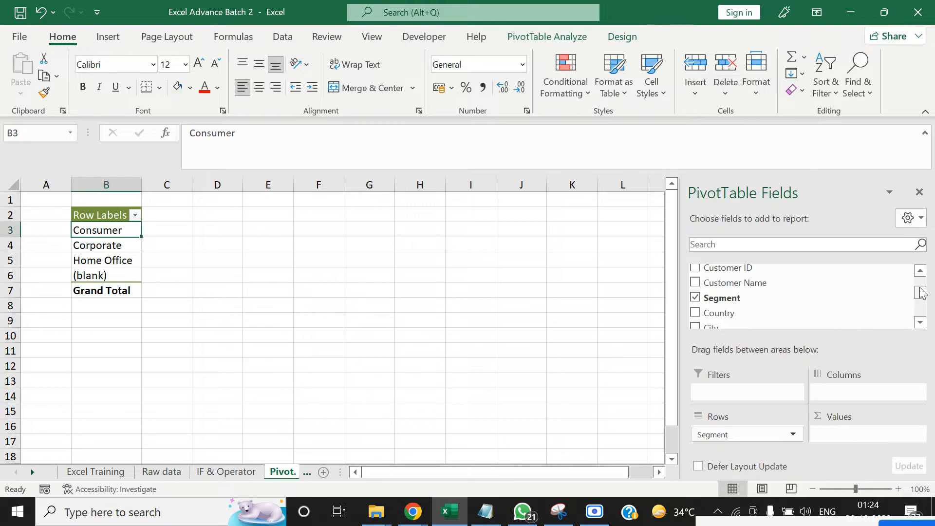
drag(920, 298, 920, 312)
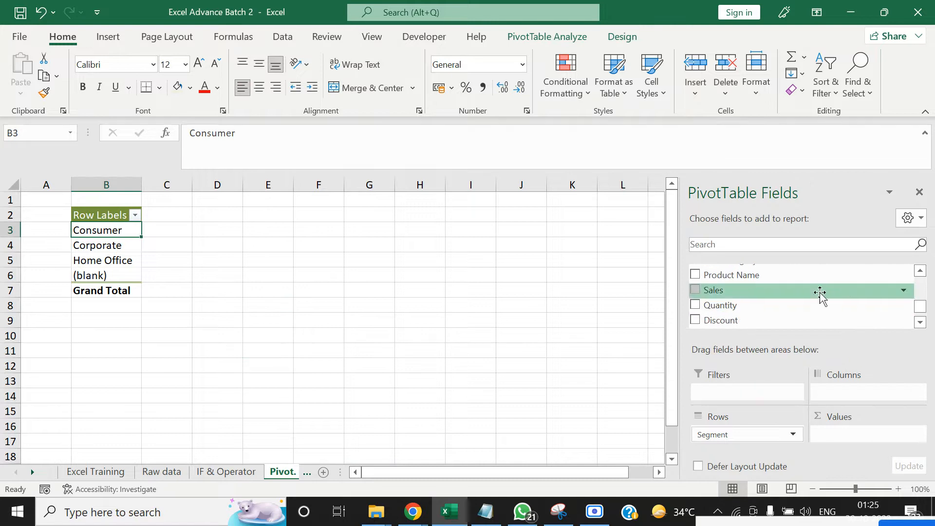
drag(819, 291, 866, 433)
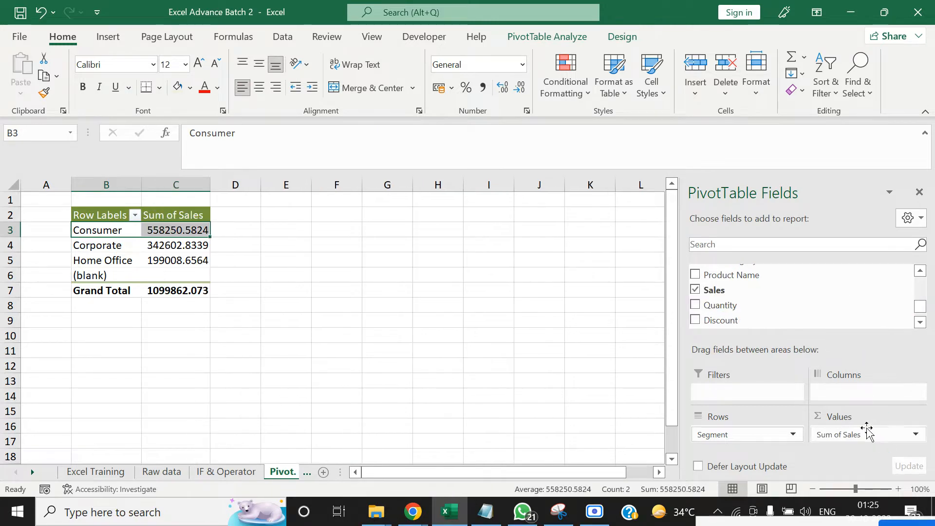
drag(773, 305, 844, 446)
click(470, 395)
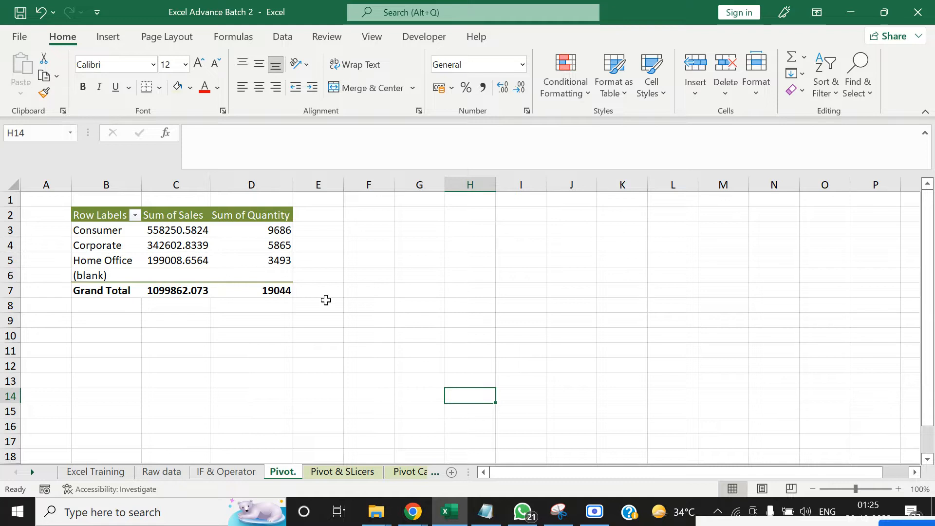
click(138, 323)
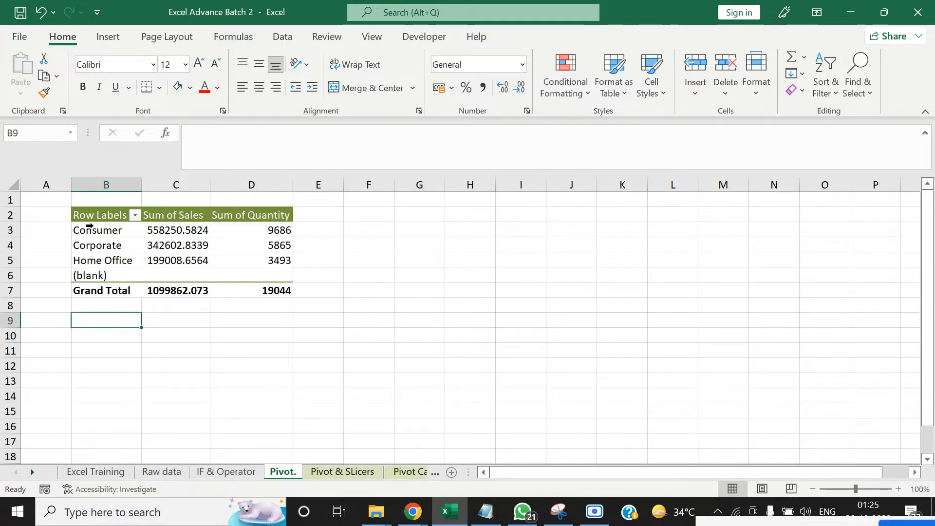
click(91, 230)
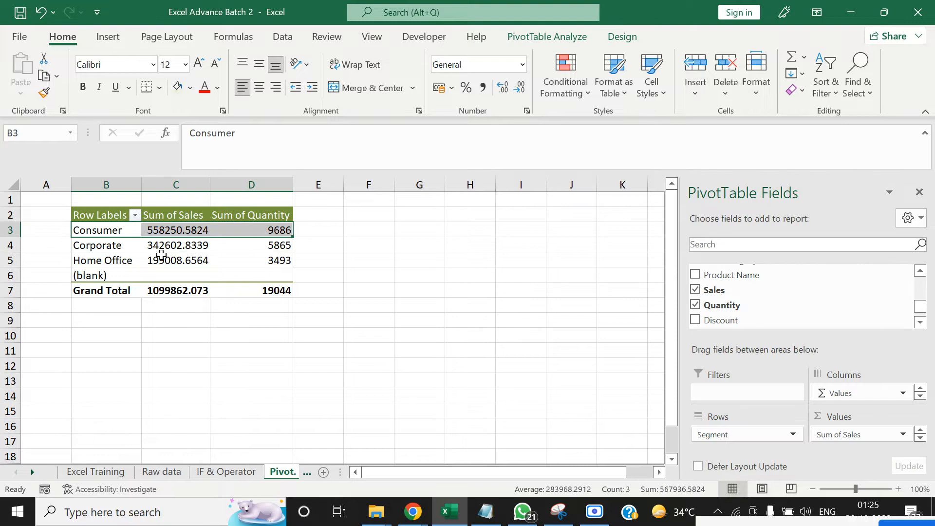
click(245, 340)
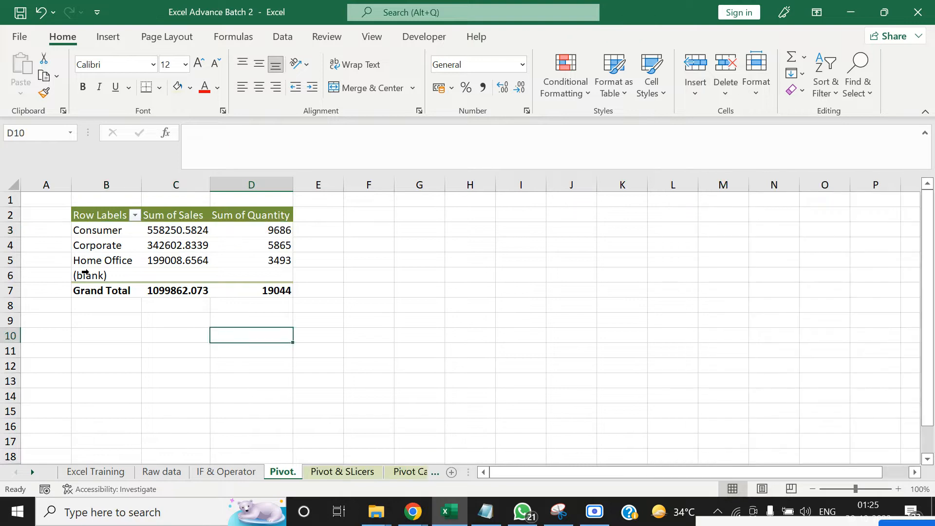
Filter the row labels of the Segment PivotTable to exclude the (blank) item
click(135, 215)
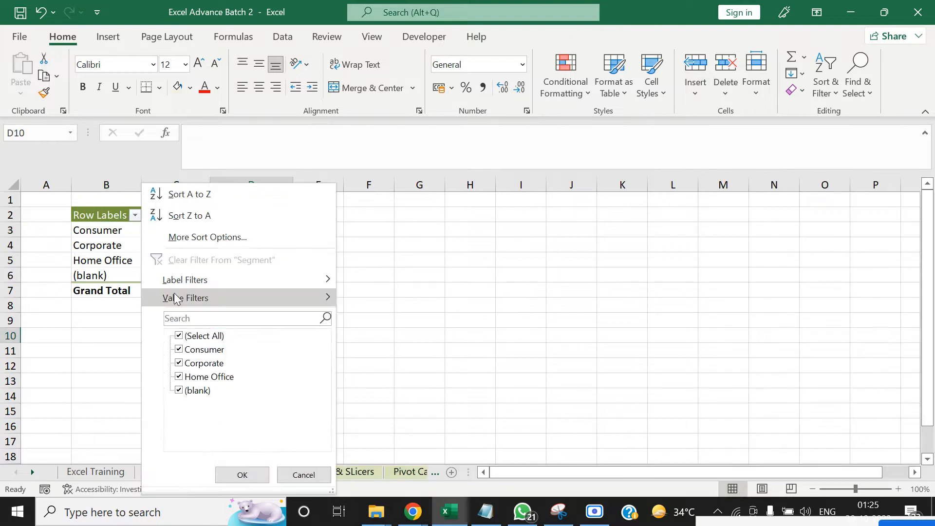
click(179, 391)
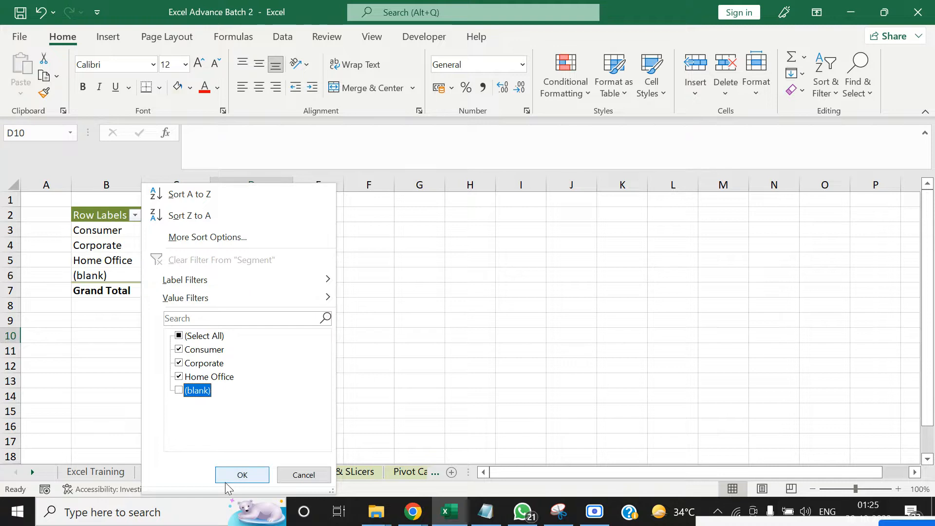
click(228, 475)
click(197, 381)
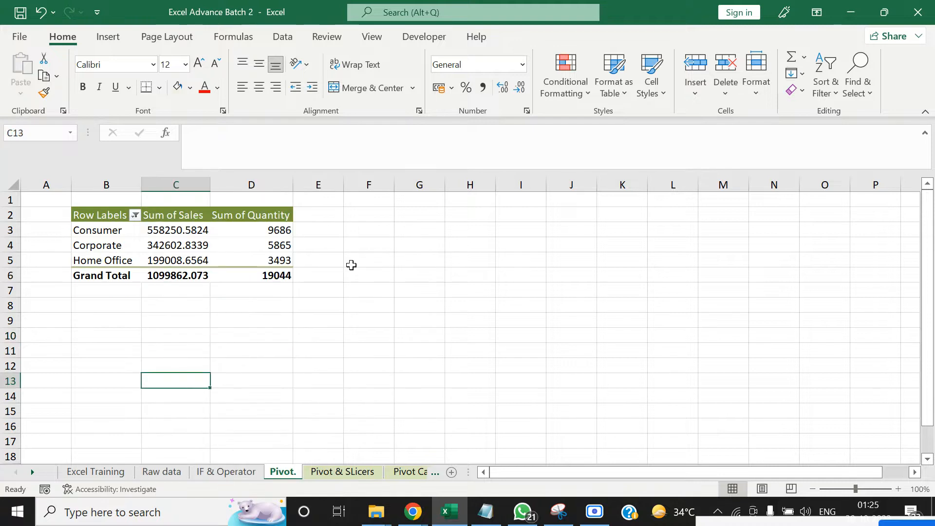
click(385, 275)
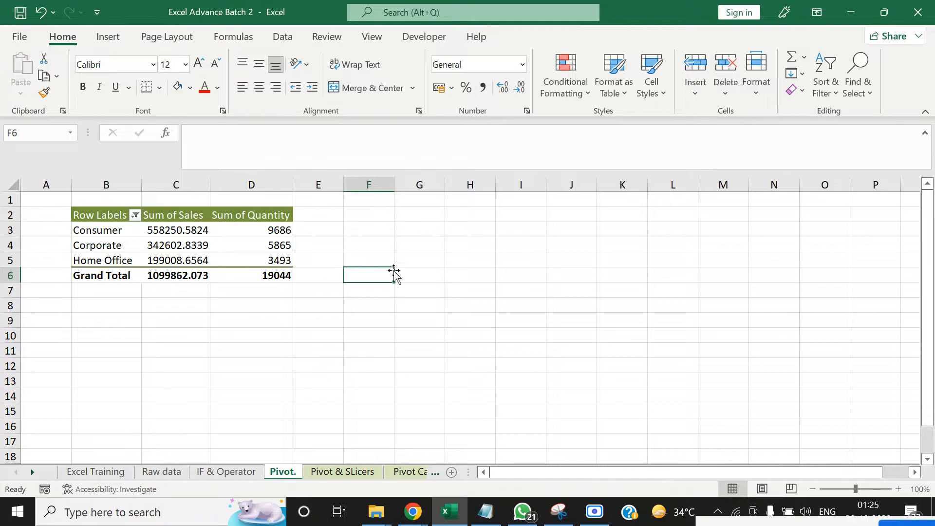
click(145, 347)
scroll(186, 239, down, 1)
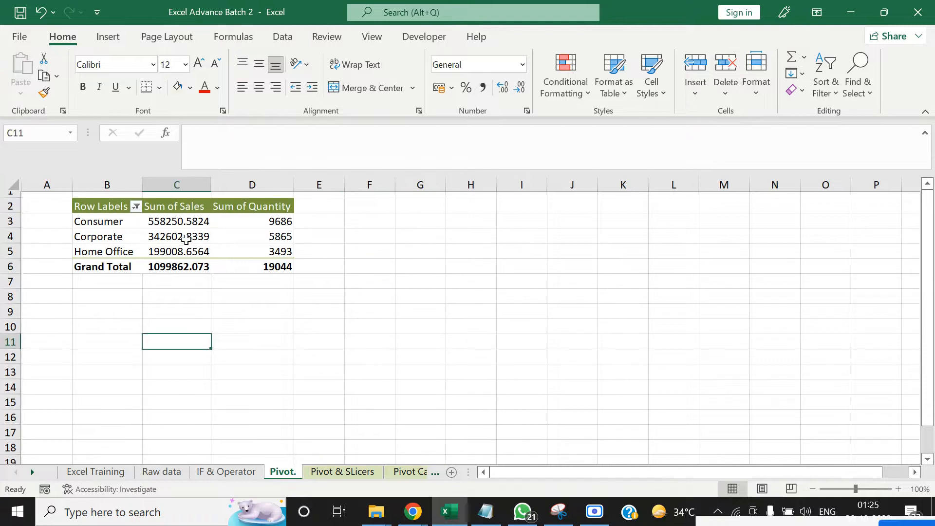
scroll(186, 239, up, 1)
click(153, 336)
click(355, 288)
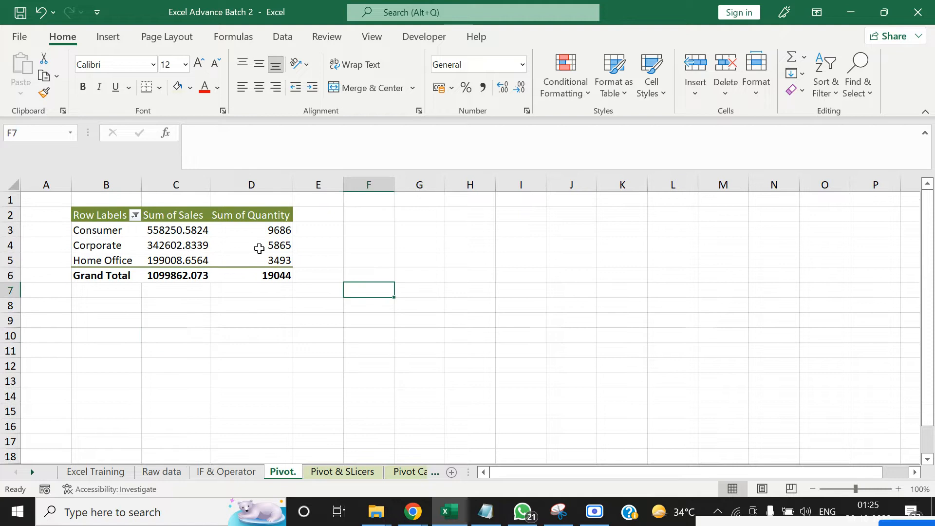
Close the field list of the Segment PivotTable
click(192, 244)
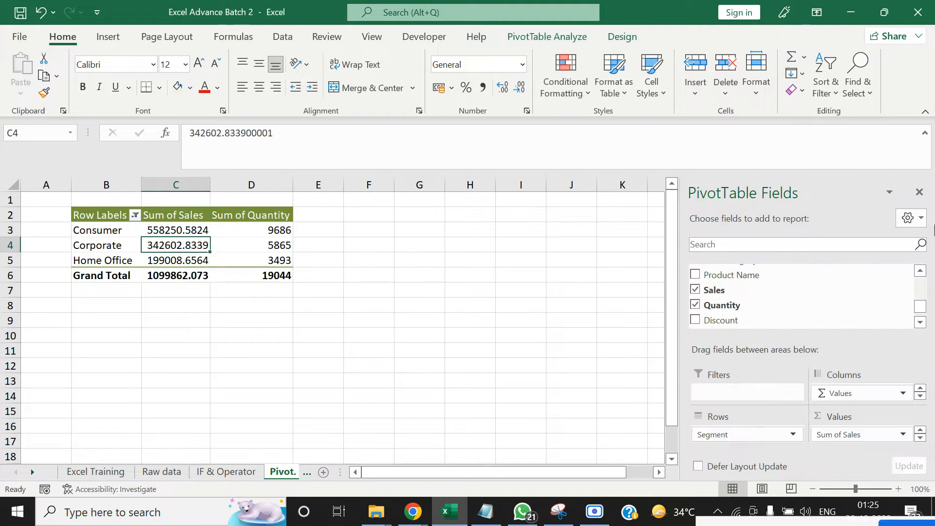
click(918, 192)
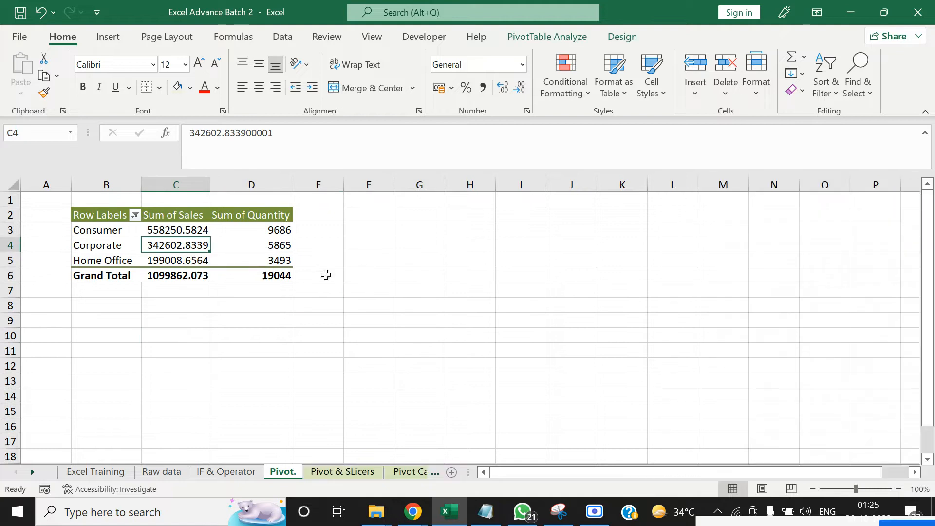
Create another PivotTable at cell F2 of the "Pivot." sheet from columns A to U of the Raw data sheet
click(378, 218)
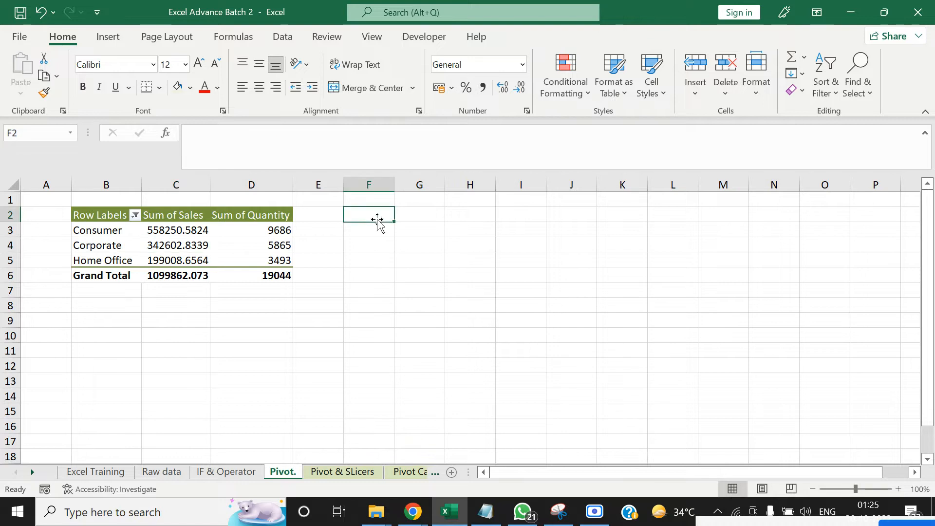
click(108, 36)
click(27, 63)
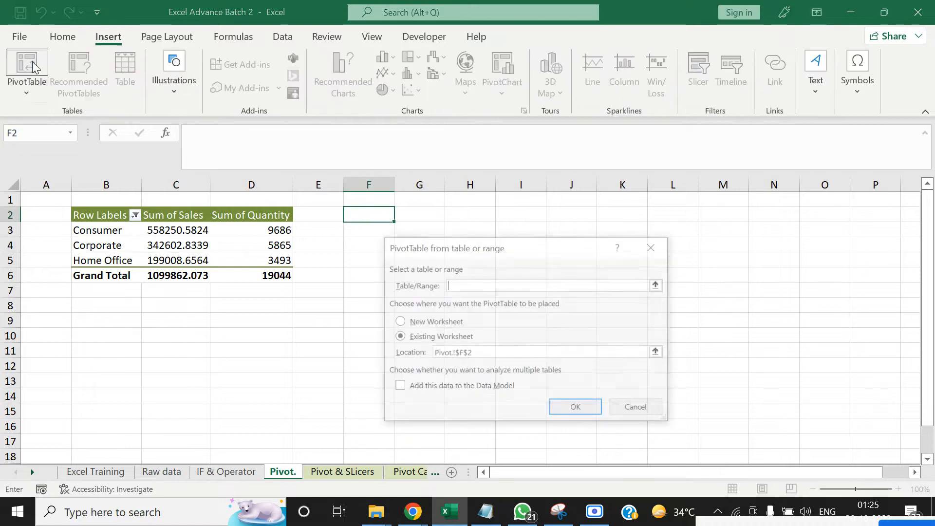
click(658, 285)
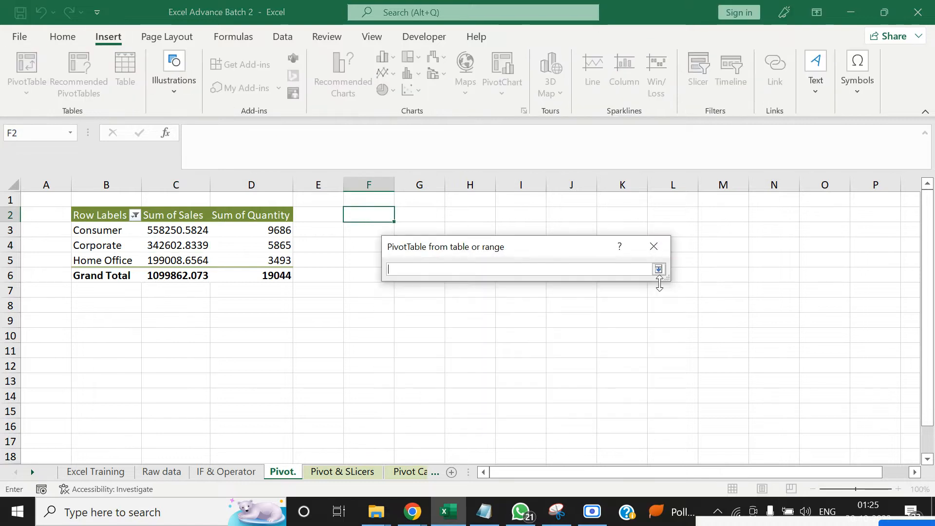
click(149, 472)
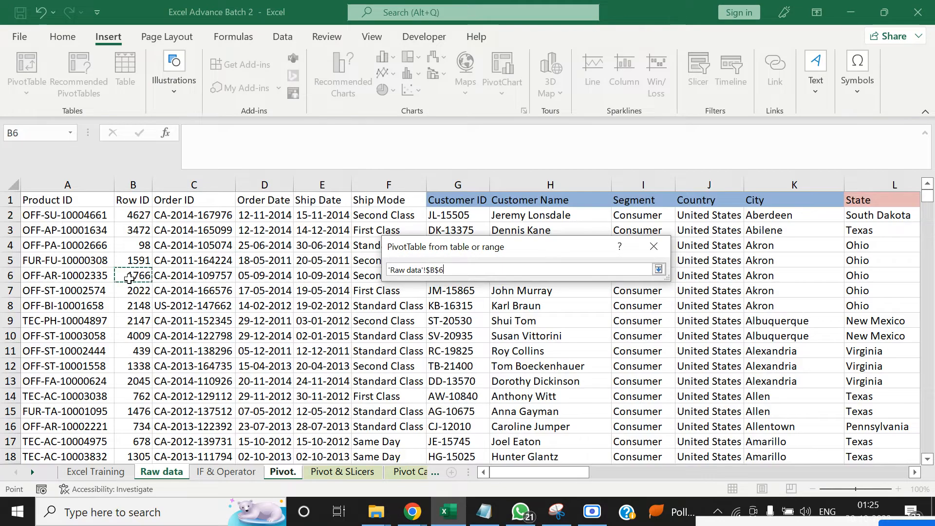
key(ctrl+space)
key(ctrl+shift+Right)
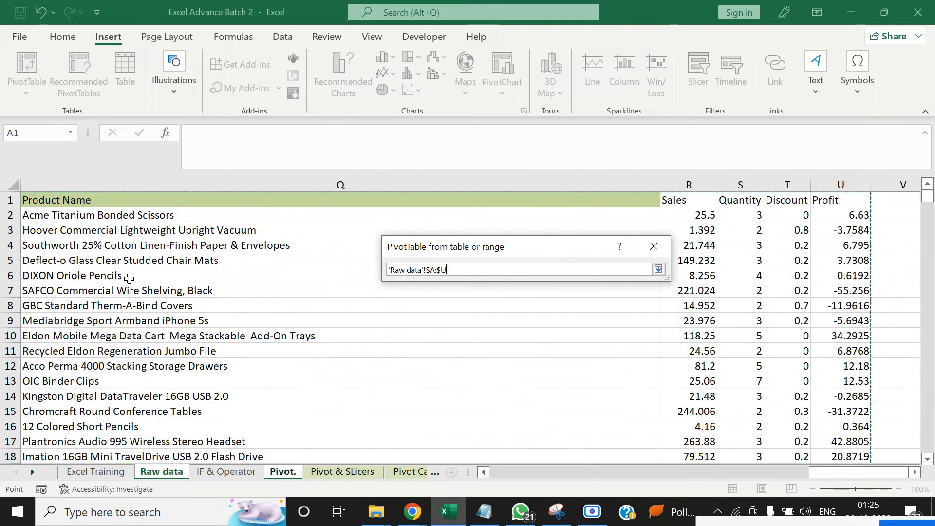
key(Return)
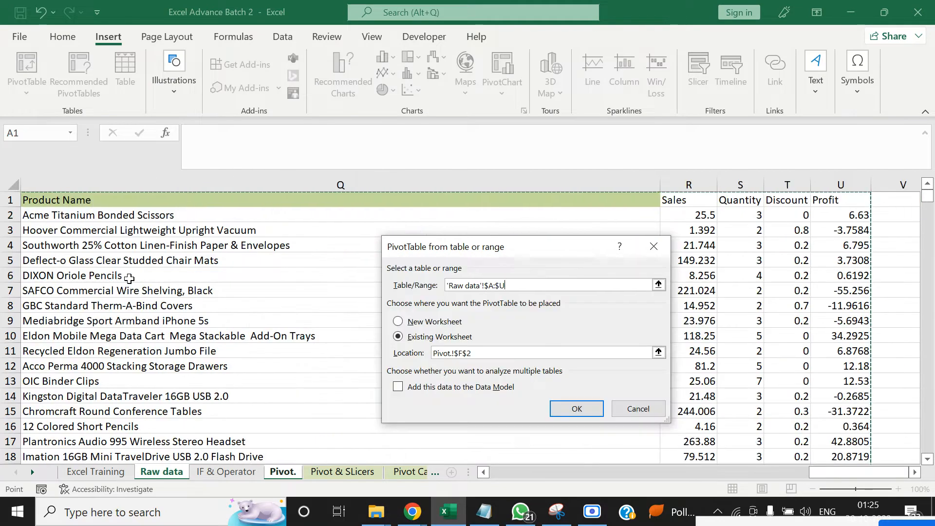
click(576, 408)
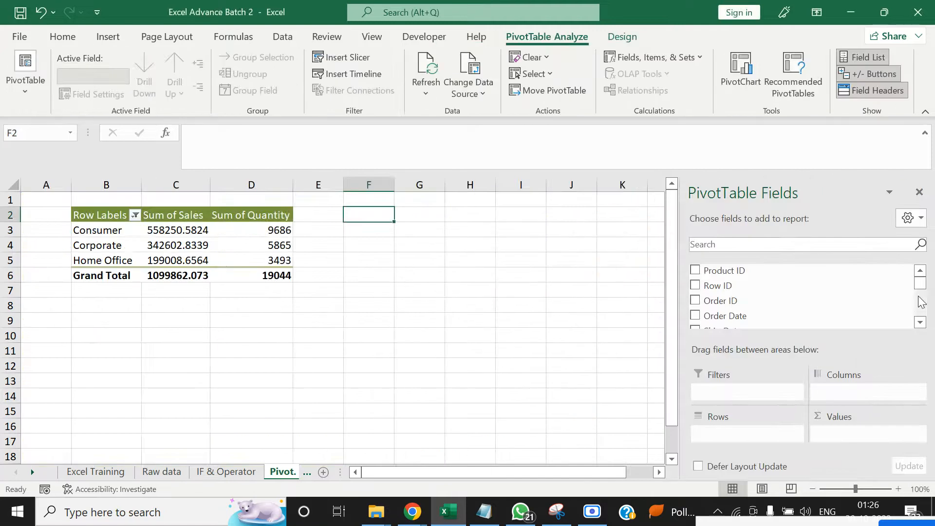
Add Segment and Sub-Category to the rows of the PivotTable at F2, with Sub-Category nested under Segment
drag(920, 284, 921, 304)
drag(812, 279, 763, 428)
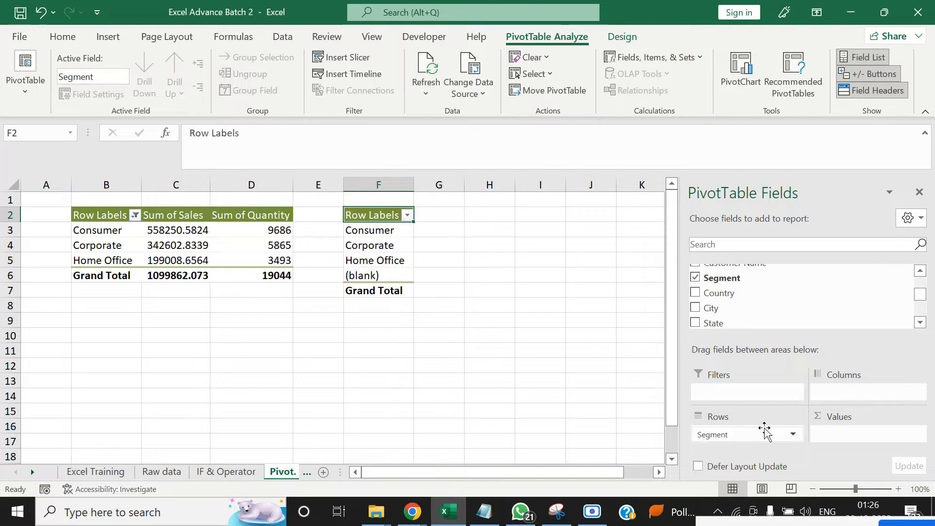
click(920, 322)
click(920, 323)
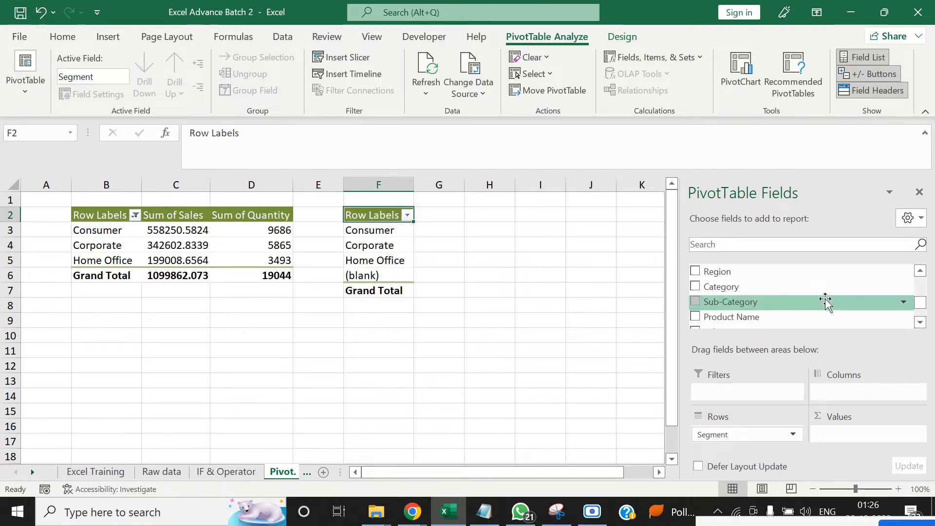
mouse_move(821, 308)
mouse_down()
mouse_move(818, 350)
mouse_move(782, 434)
mouse_move(764, 439)
mouse_up()
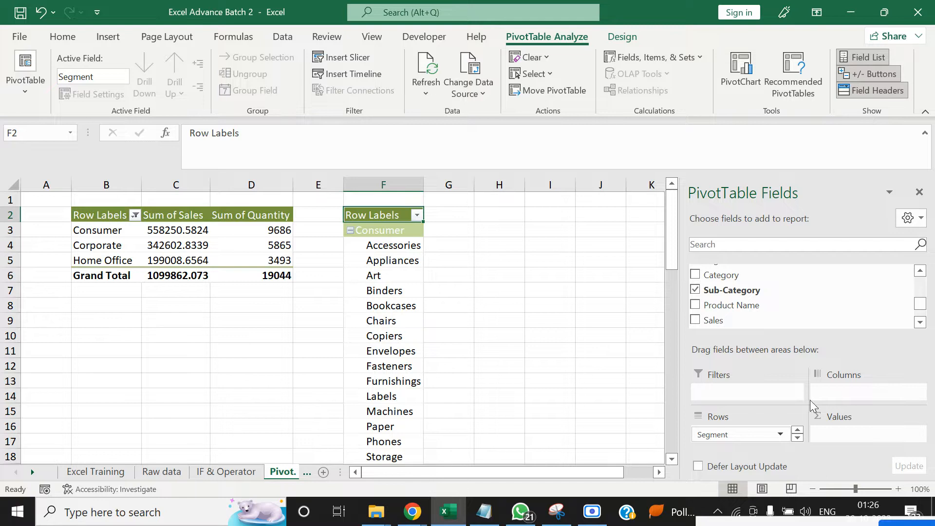
click(796, 438)
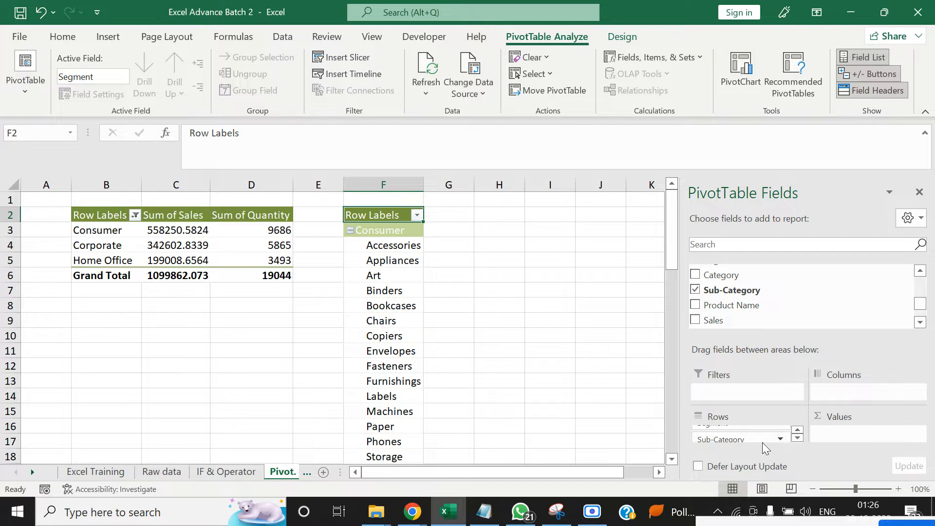
Add the Sales and Quantity fields as summed values in the PivotTable at F2
drag(768, 322, 845, 431)
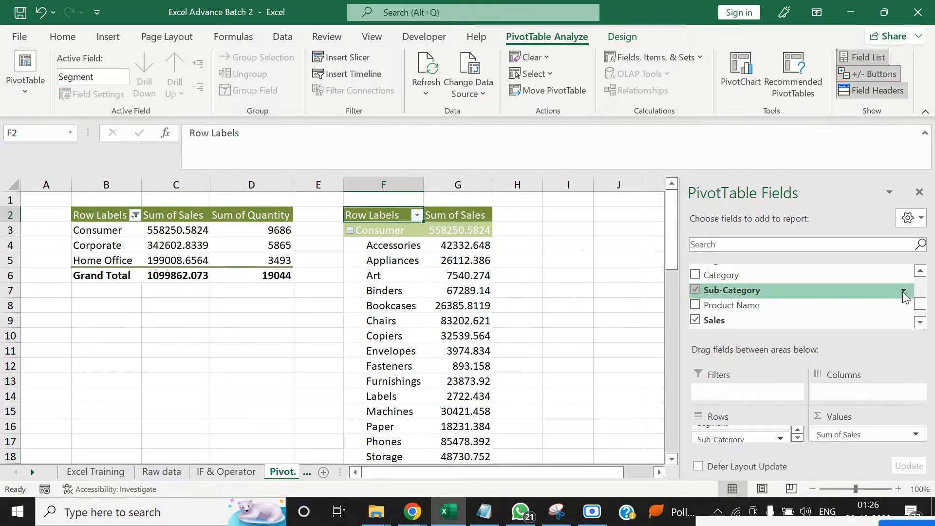
click(921, 285)
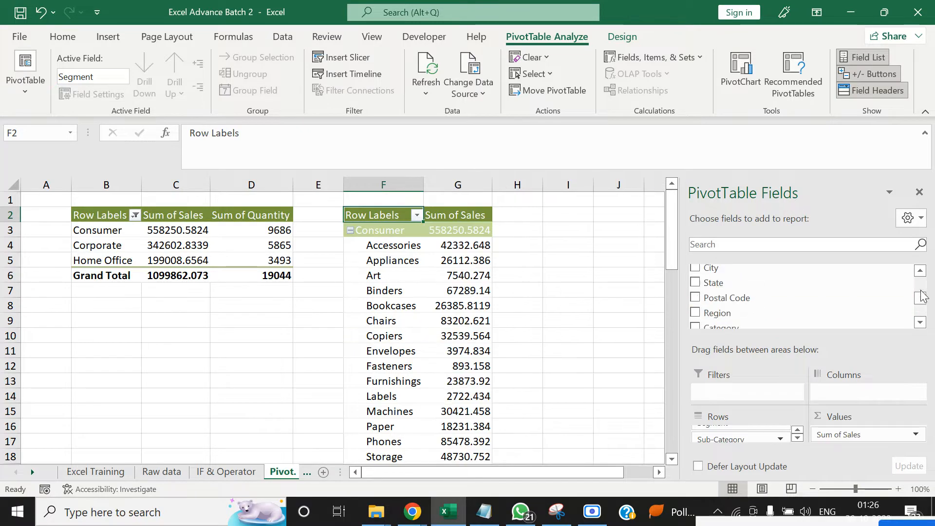
click(918, 326)
click(919, 326)
click(919, 326)
click(918, 326)
click(918, 326)
click(919, 326)
click(918, 326)
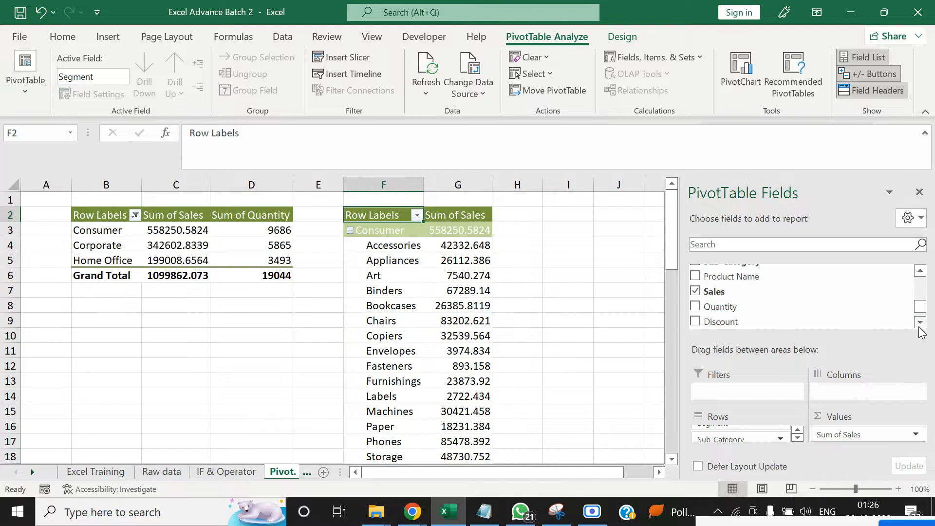
drag(774, 309, 856, 438)
click(611, 262)
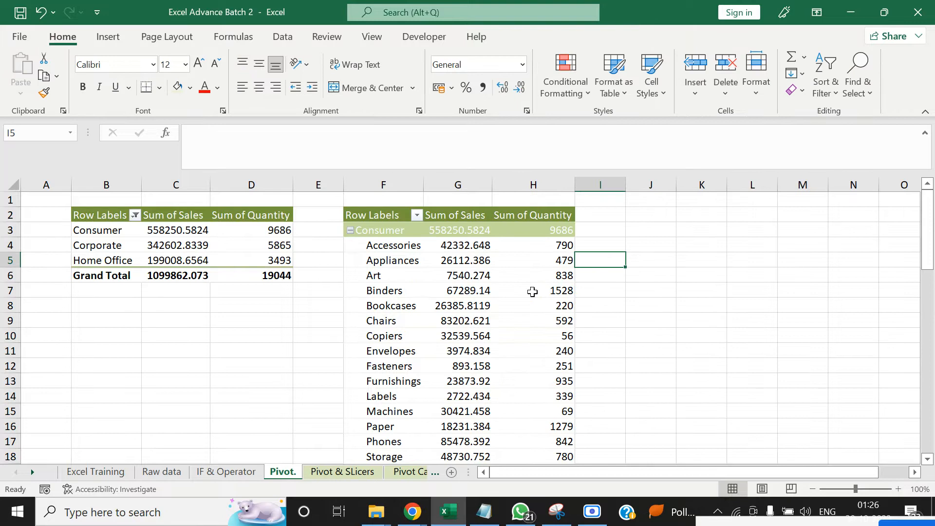
click(423, 282)
click(603, 274)
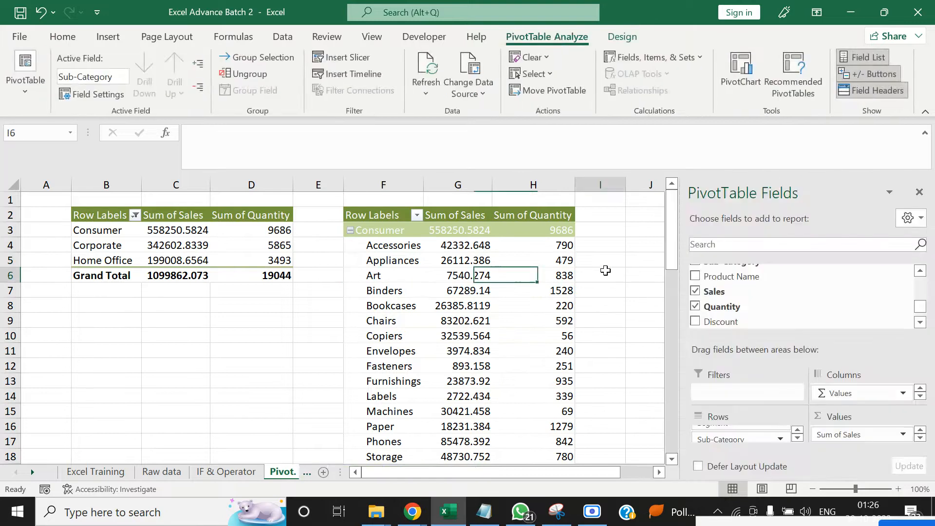
Switch the PivotTable with Segment and Sub-Category rows to the classic PivotTable layout and close its field list
right_click(441, 270)
click(492, 230)
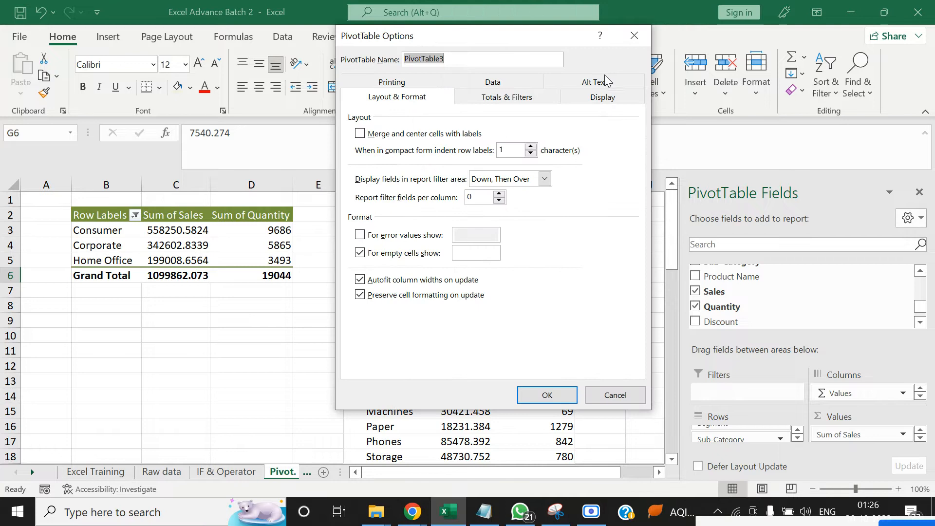
click(574, 99)
click(390, 216)
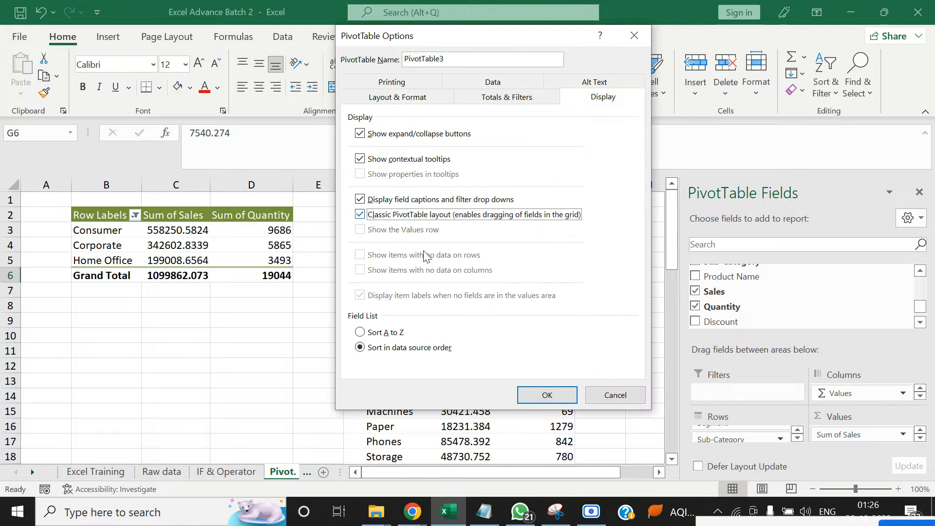
click(546, 393)
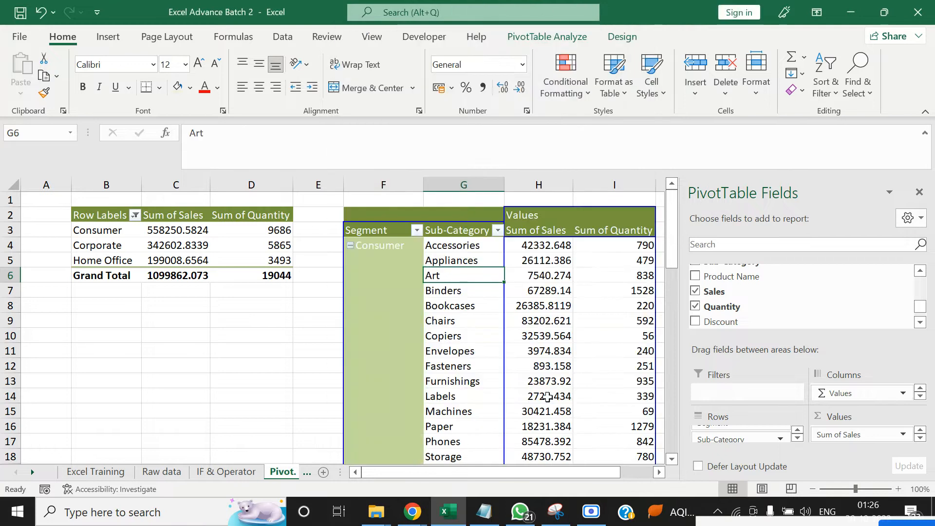
click(919, 192)
click(883, 320)
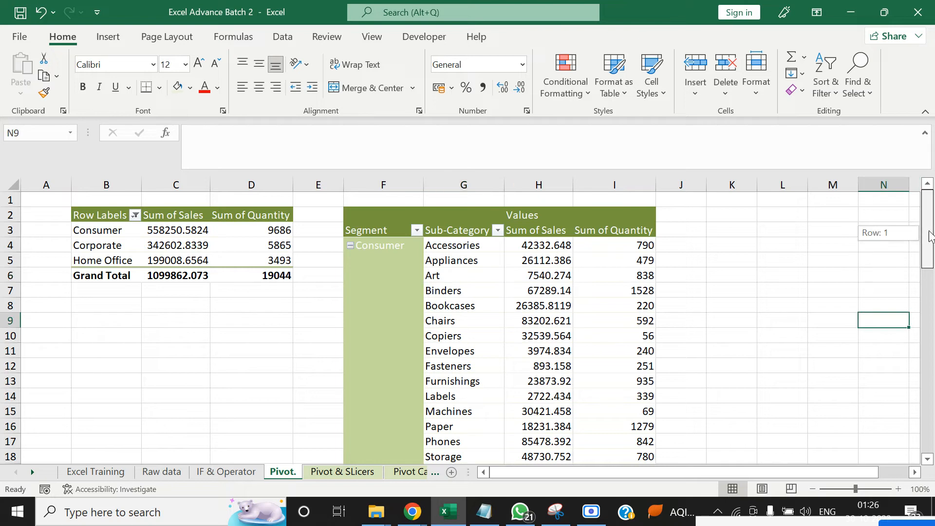
click(244, 365)
click(555, 292)
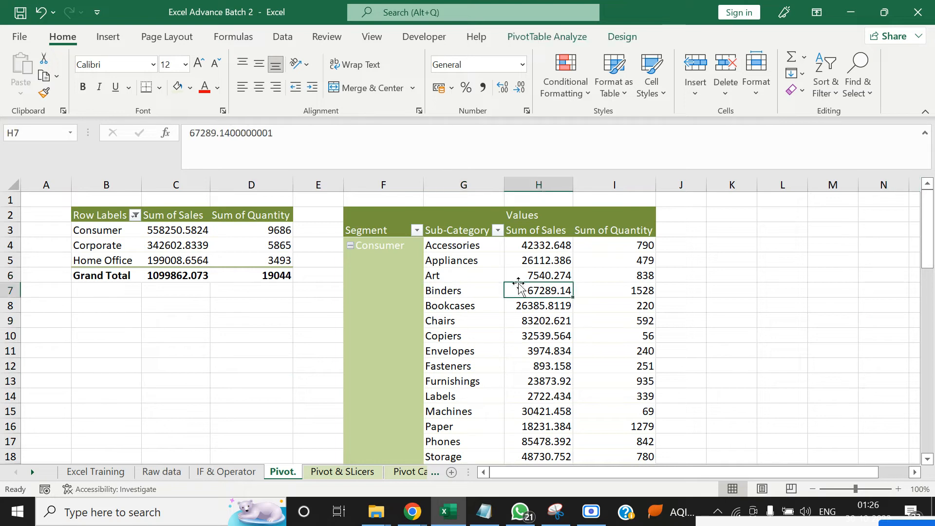
right_click(529, 260)
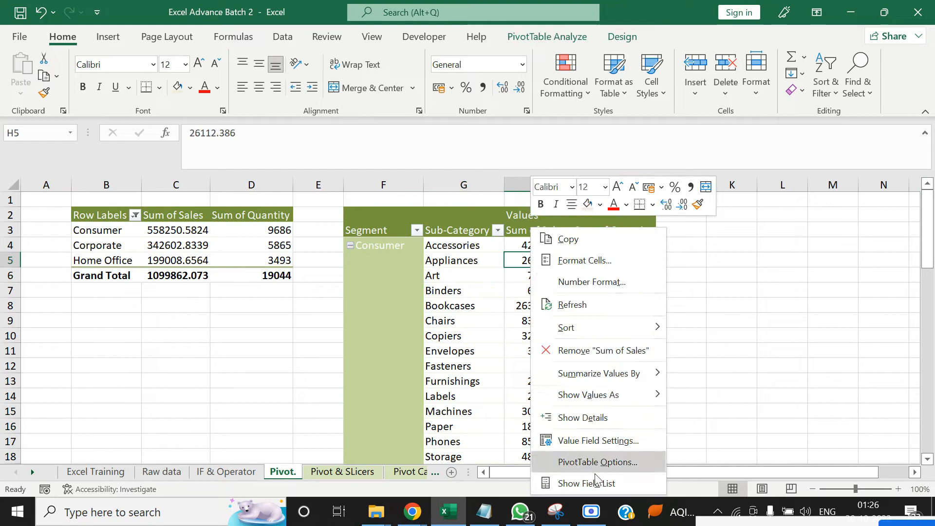
click(836, 325)
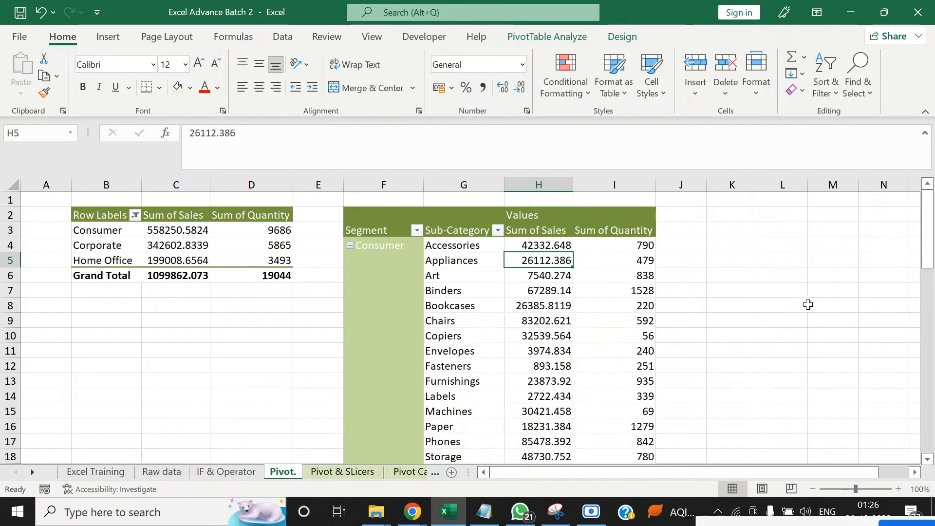
click(491, 291)
right_click(493, 290)
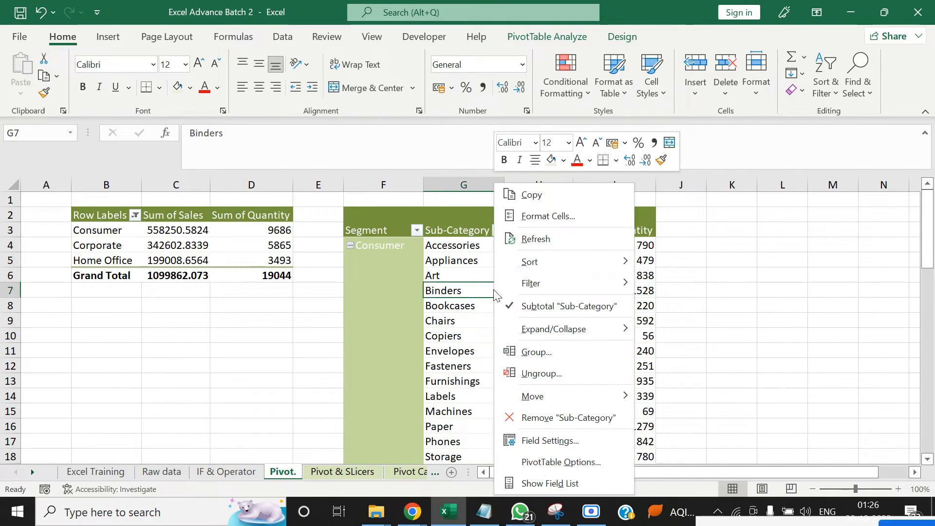
click(541, 463)
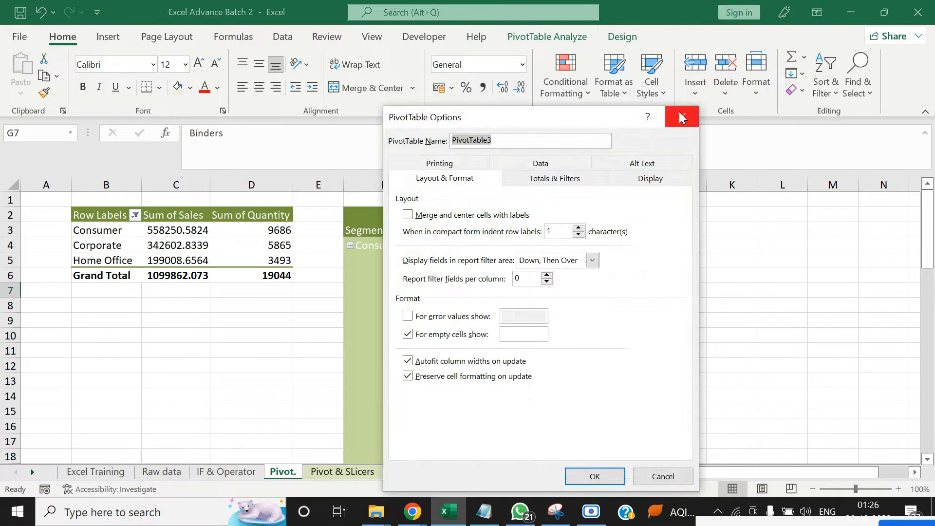
click(682, 116)
Show the field list of the PivotTable with Segment and Sub-Category rows
click(536, 275)
right_click(535, 275)
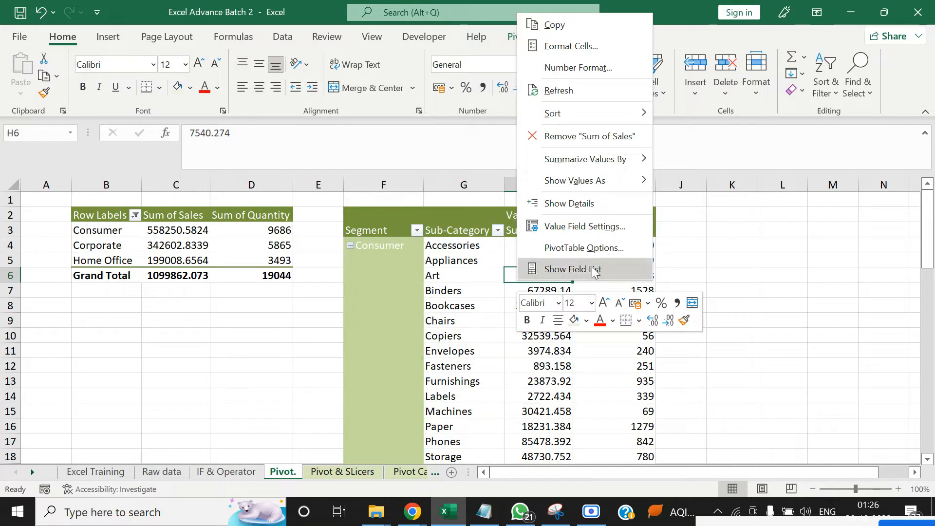
click(572, 269)
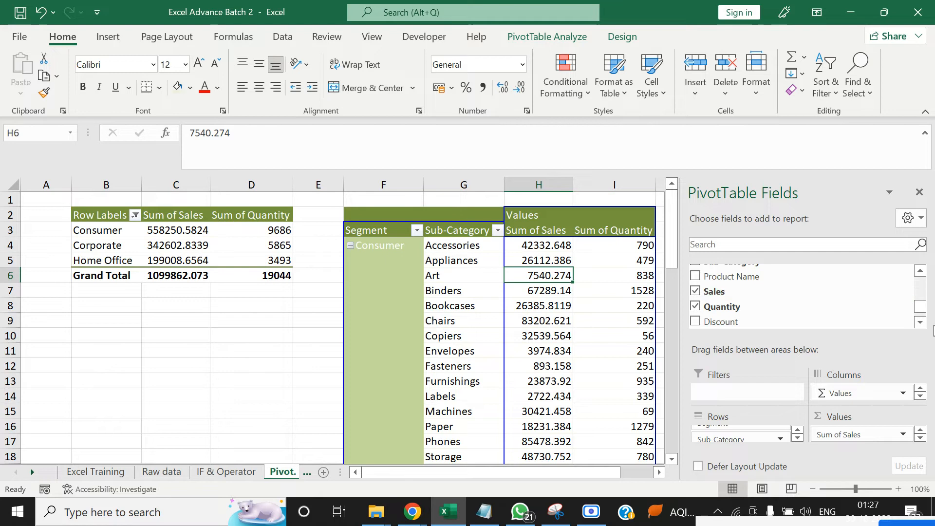
Find the Segment field with the search text "Seg", try it as a report filter instead of a row field, and undo the move
click(919, 322)
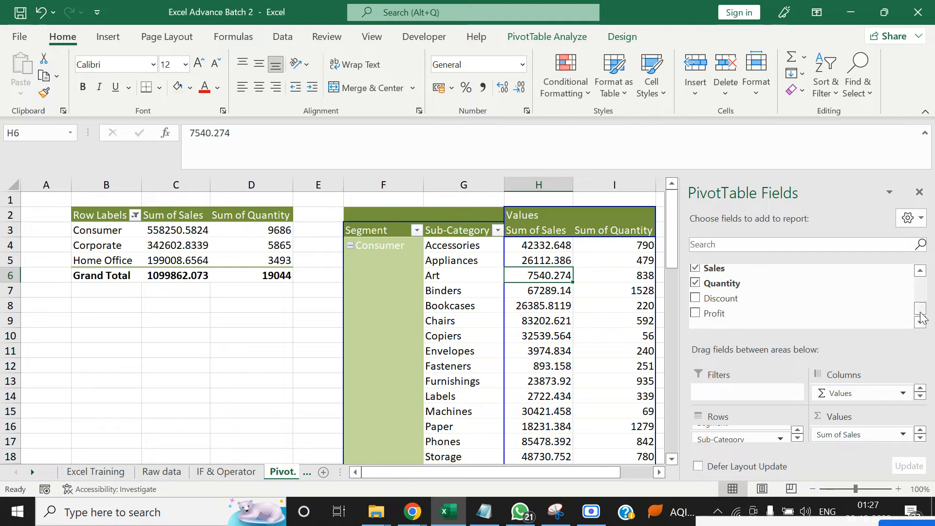
mouse_move(921, 313)
mouse_down()
mouse_move(921, 280)
mouse_move(920, 306)
mouse_up()
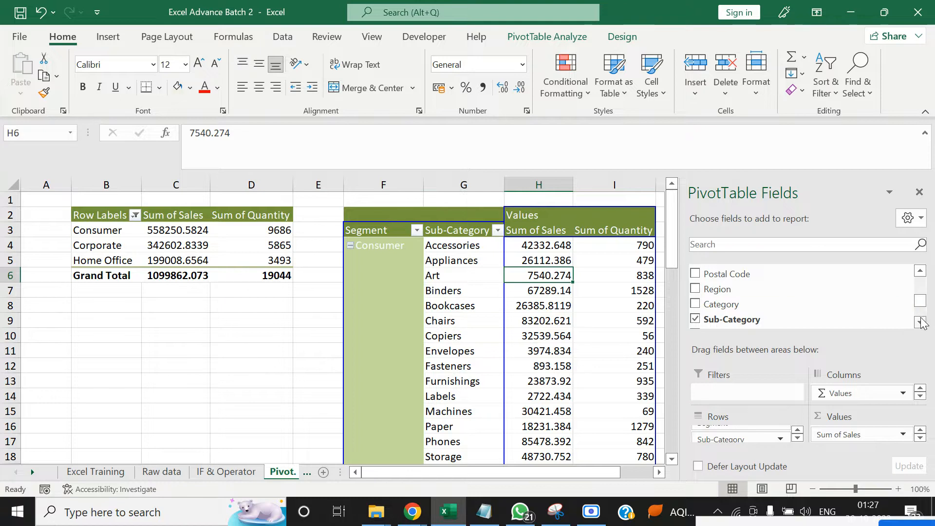
click(769, 245)
text(Se)
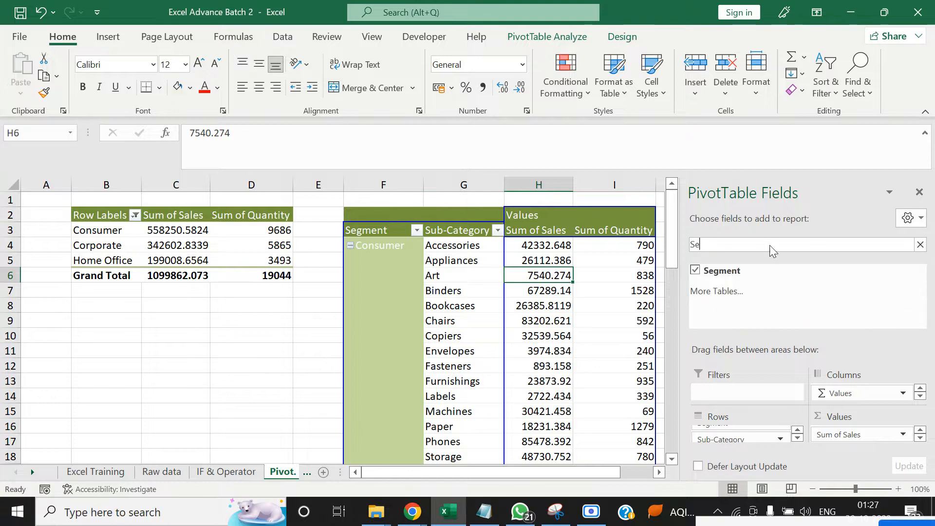
text(g)
drag(700, 273, 716, 392)
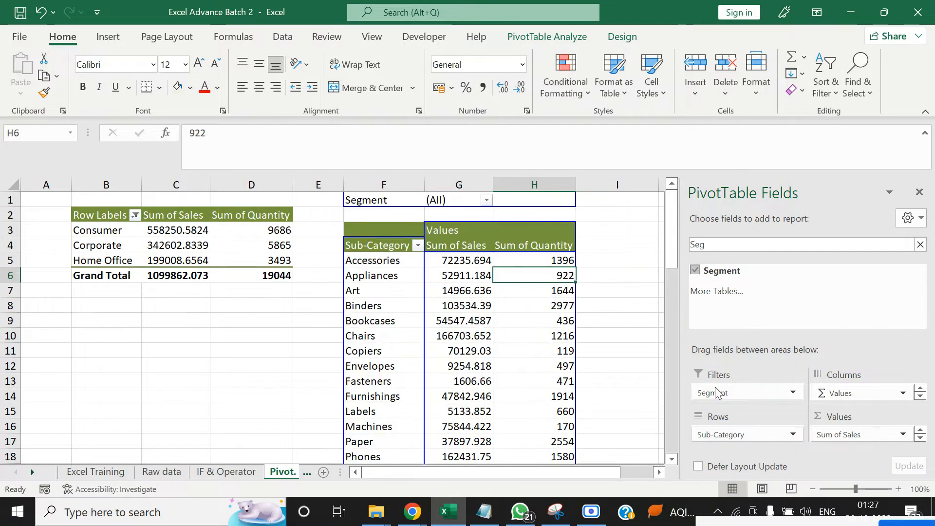
click(615, 327)
key(ctrl+z)
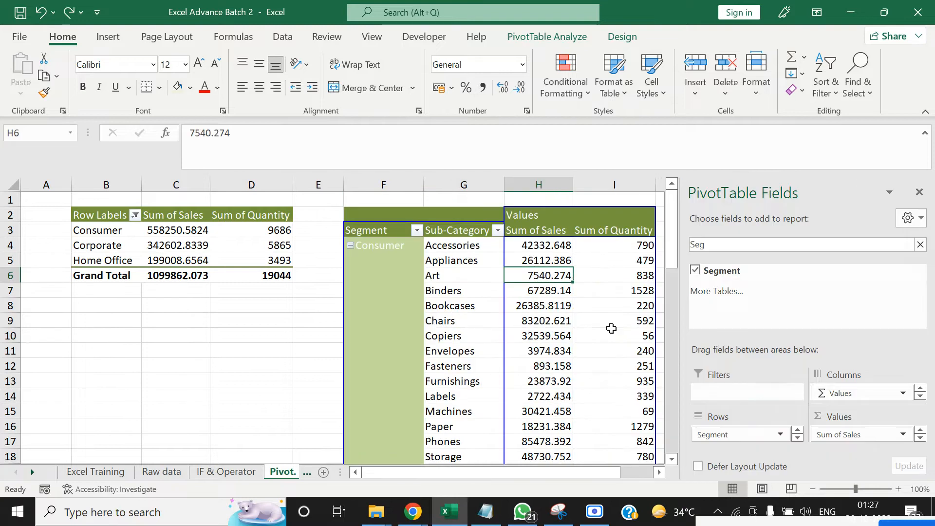
click(417, 230)
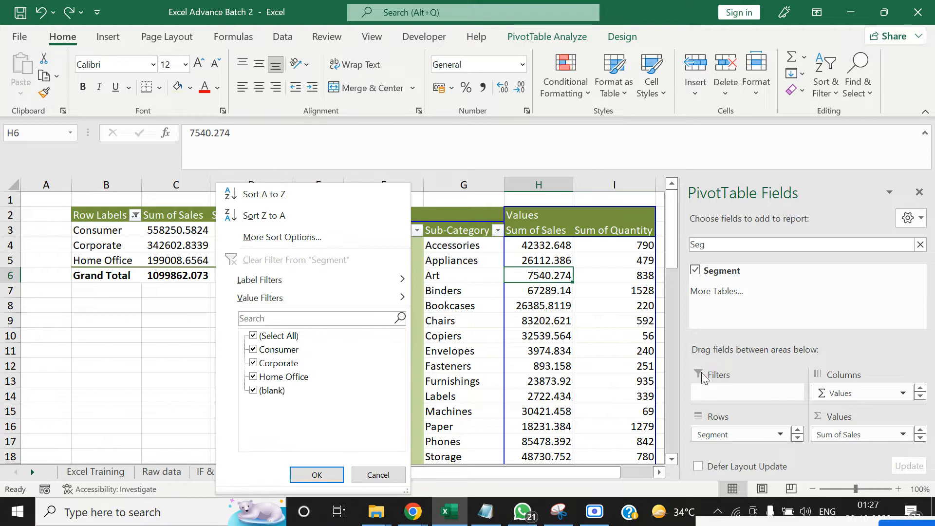
key(Escape)
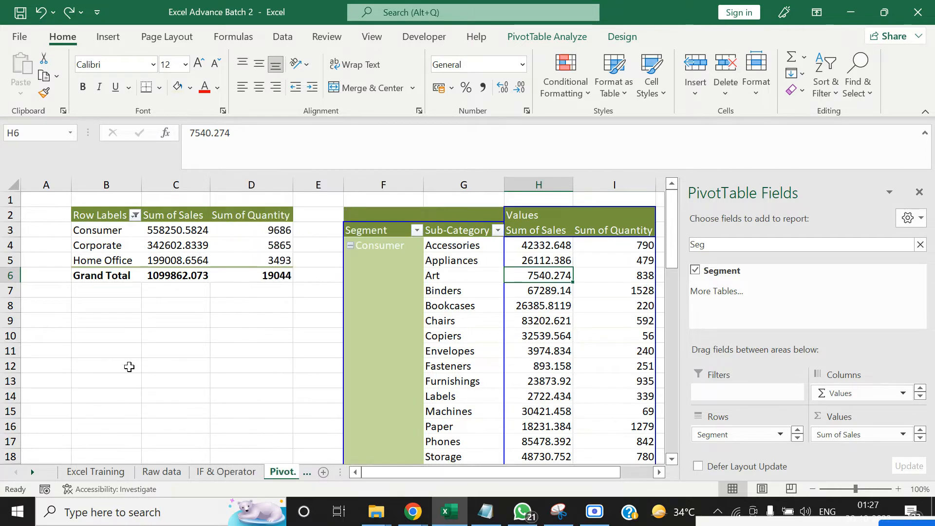
Examine the column headers of the Raw data sheet, especially the Category and Sub-Category columns
click(166, 472)
key(ctrl+Up)
key(ctrl+Left)
key(Right)
key(Right)
key(Right)
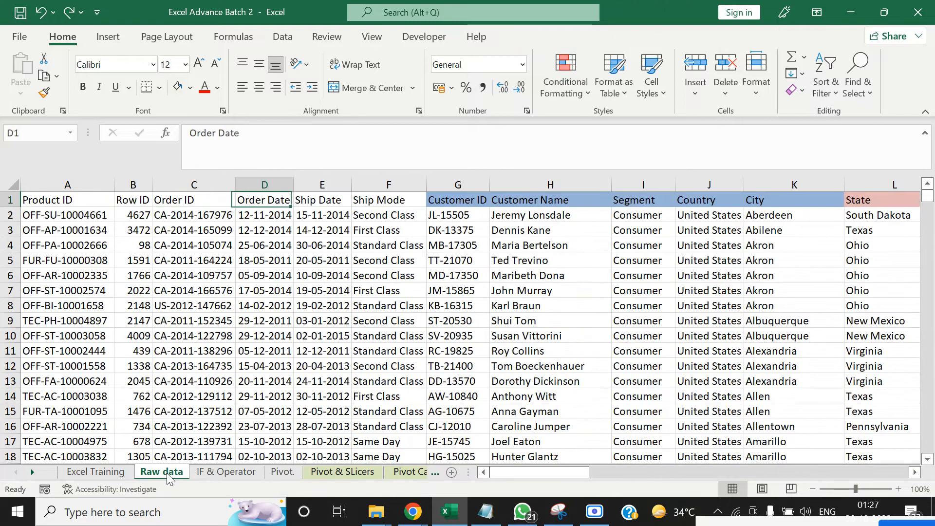
key(Right)
key(Right)
key(Right)
key(Right)
key(Right)
key(Right)
key(Right)
key(Right)
key(Down)
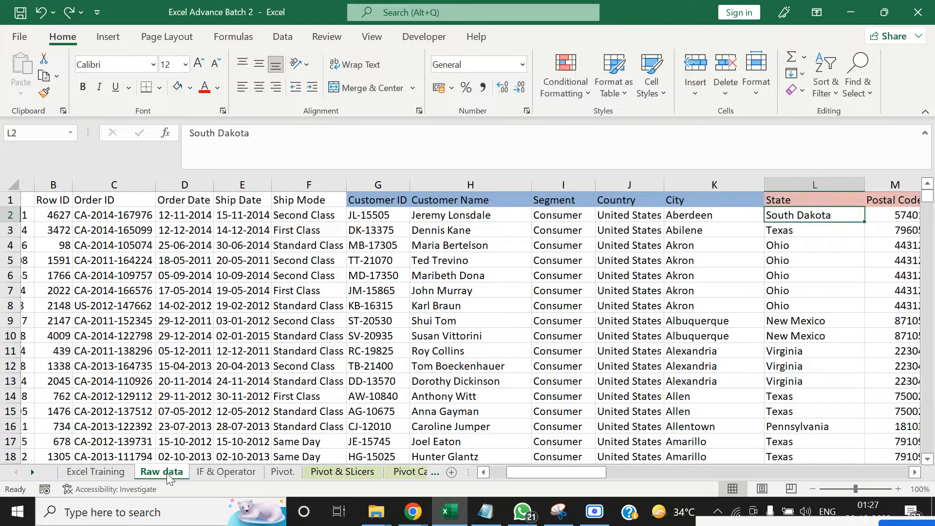
key(Right)
key(Right)
key(Right)
key(Right)
key(Right)
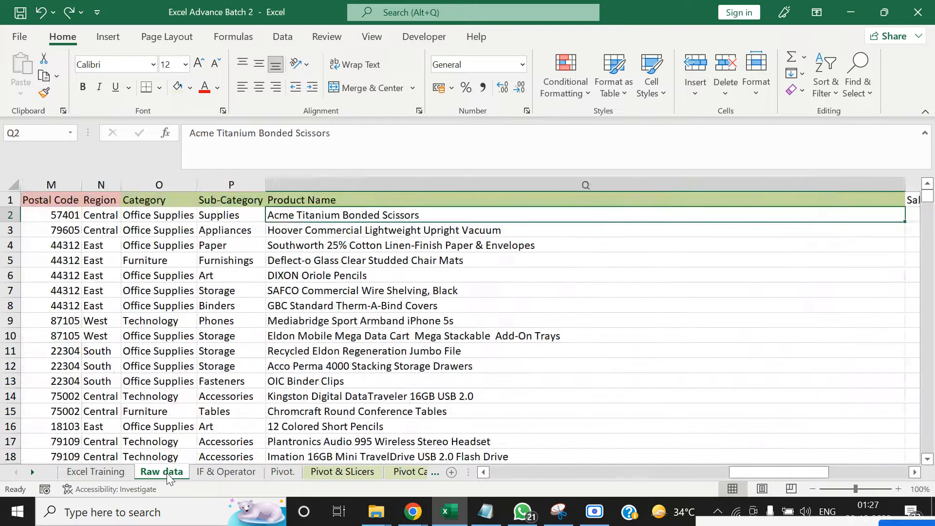
key(Left)
key(Left)
key(Right)
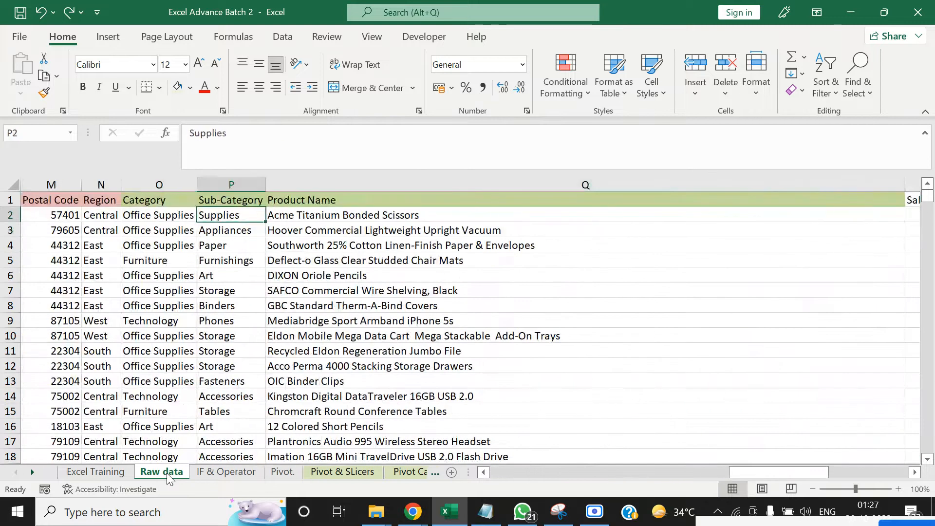
key(ctrl+Down)
key(ctrl+Up)
key(Left)
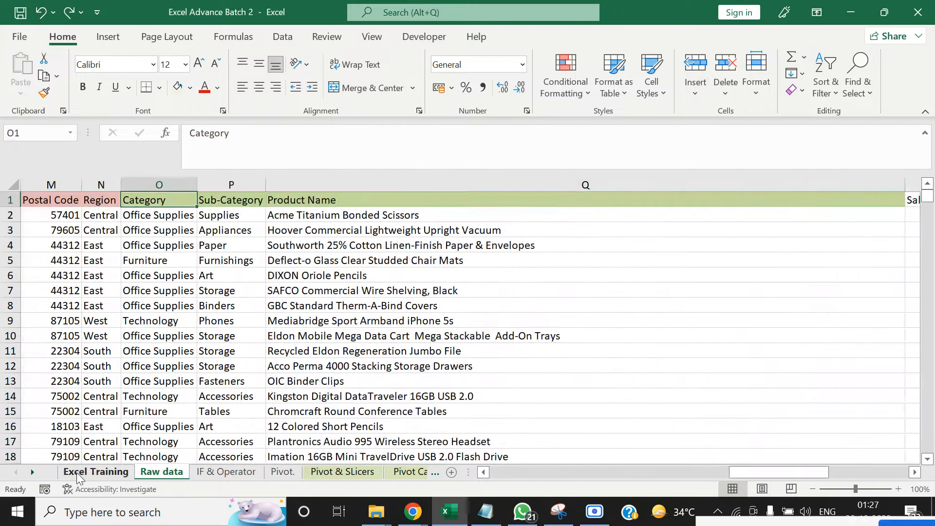
click(149, 291)
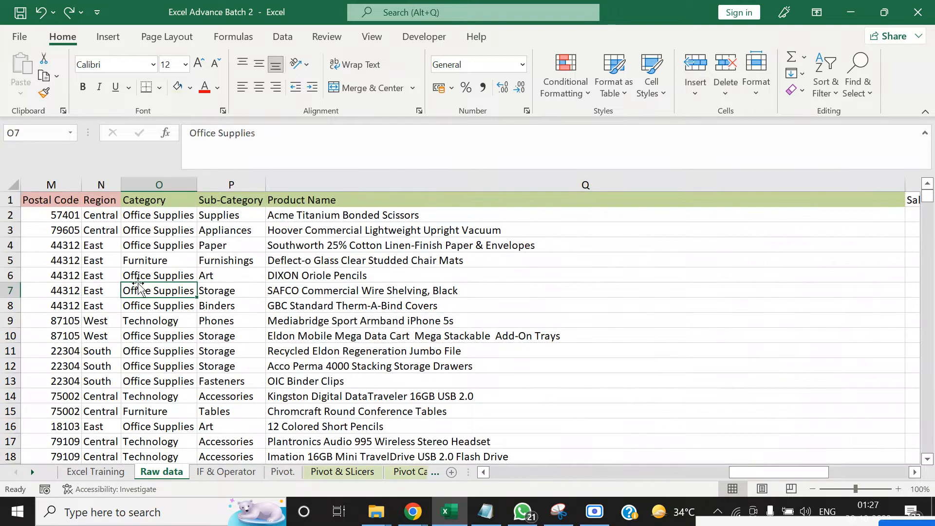
On the "Pivot." sheet, add Category as a report filter to the Segment and Sub-Category PivotTable and close its field list
click(275, 472)
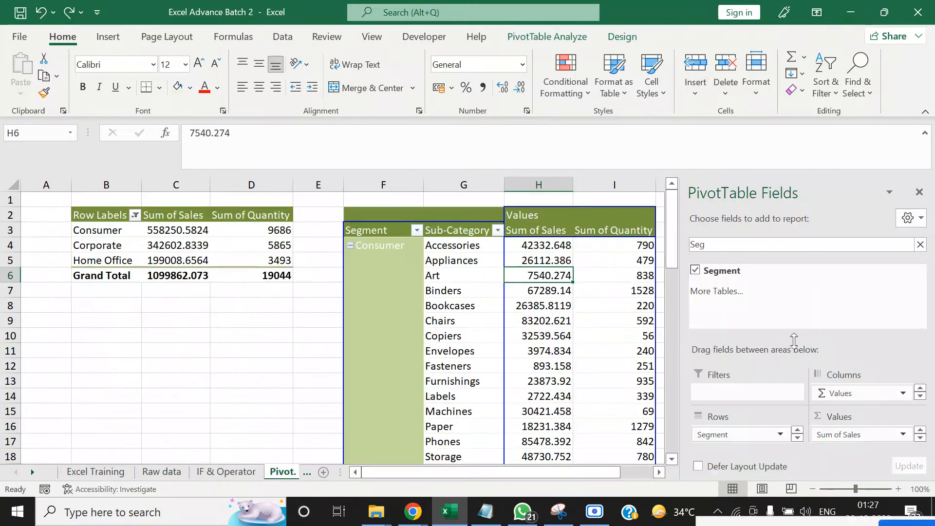
click(751, 247)
key(BackSpace)
key(BackSpace)
key(BackSpace)
text(C)
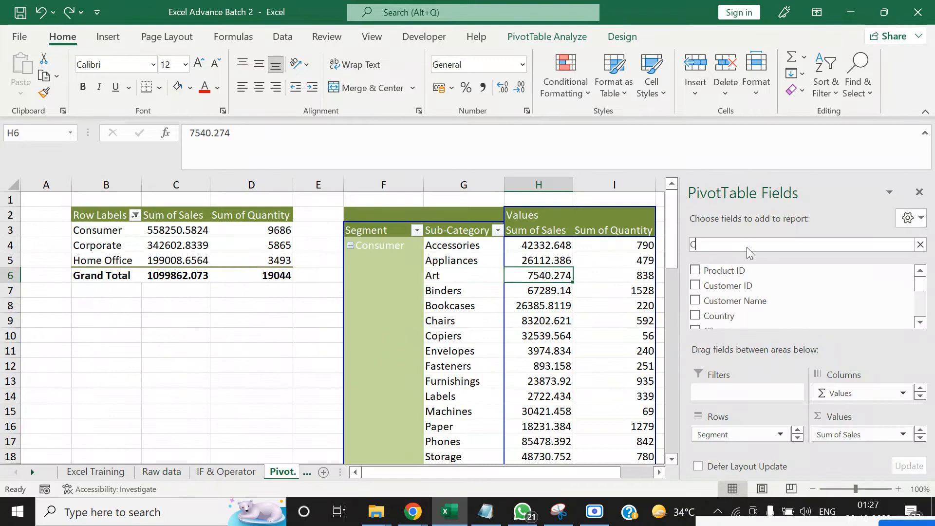
text(ate)
drag(742, 271, 772, 396)
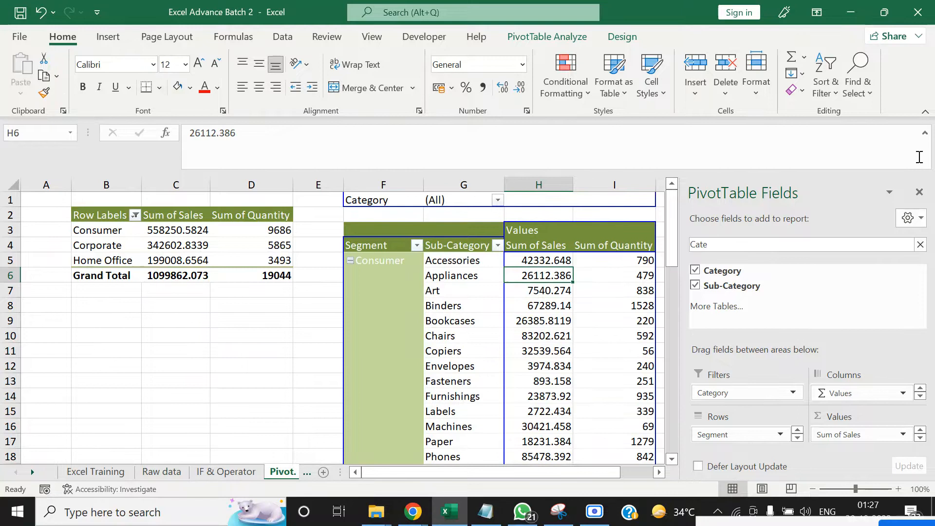
click(919, 192)
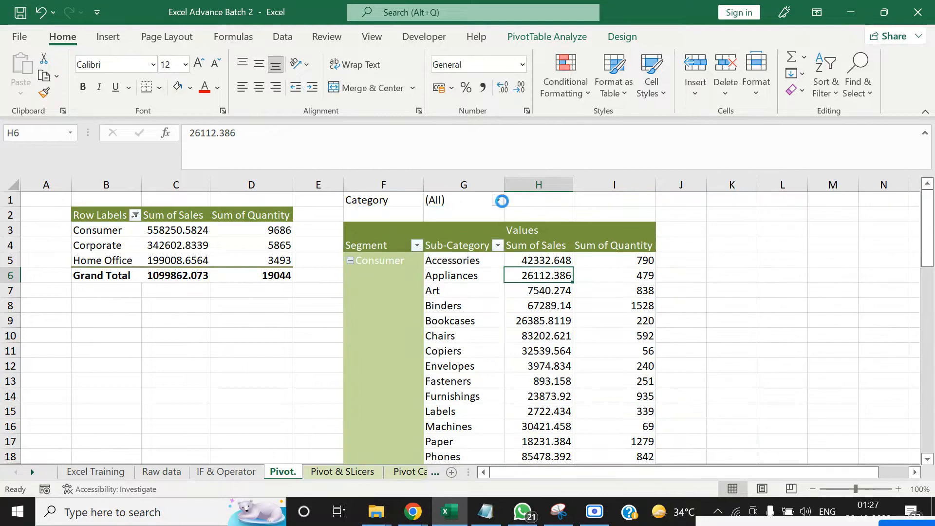
Allow multiple items in the Category report filter and exclude Technology
click(497, 200)
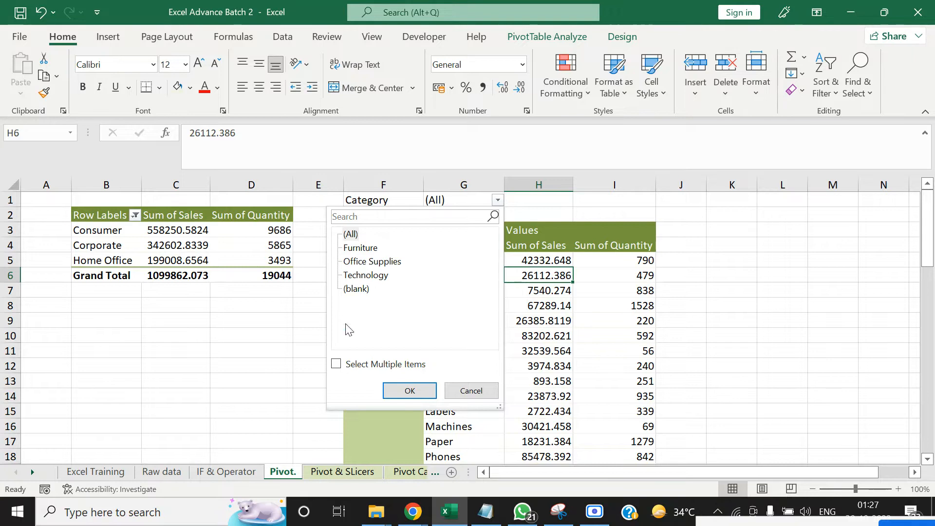
click(336, 363)
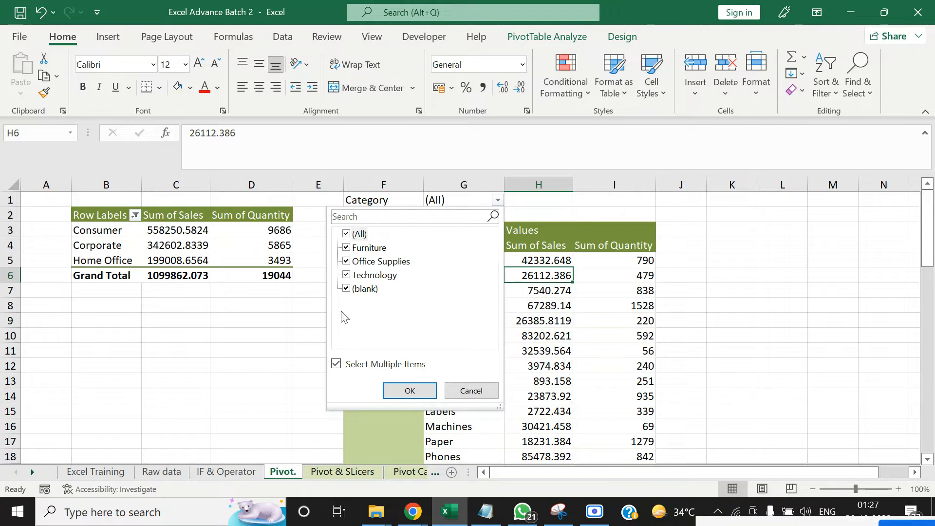
click(346, 275)
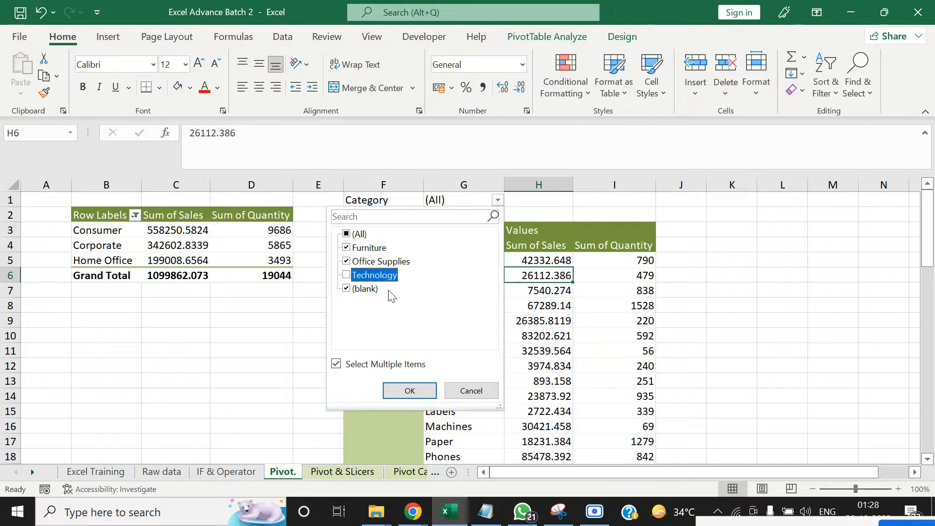
click(409, 391)
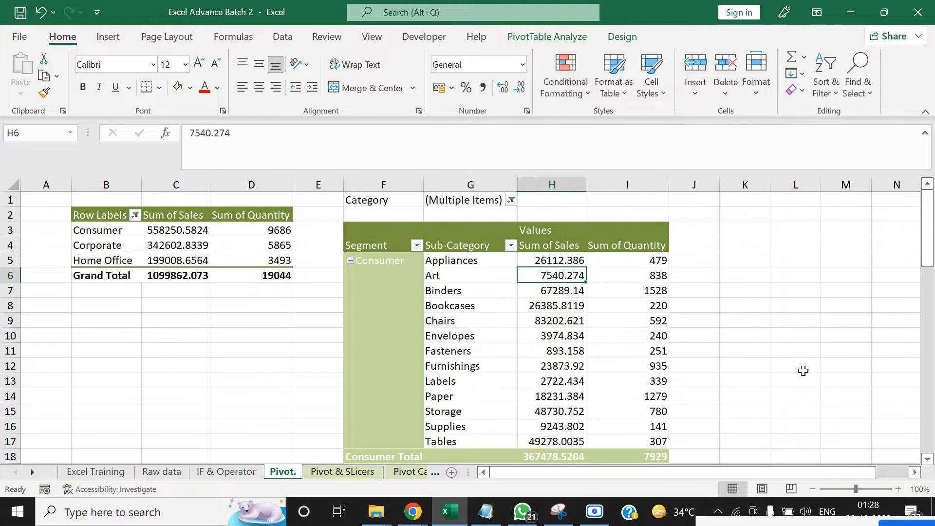
click(150, 383)
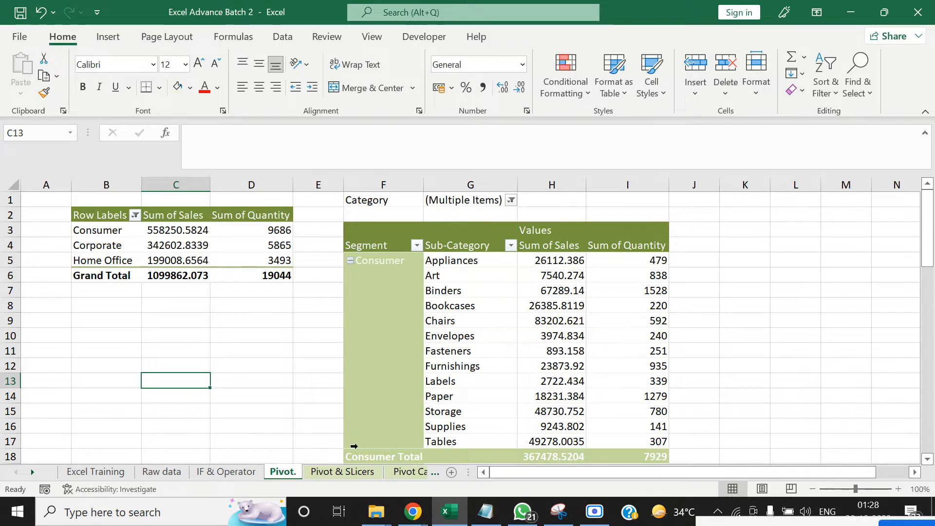
click(739, 325)
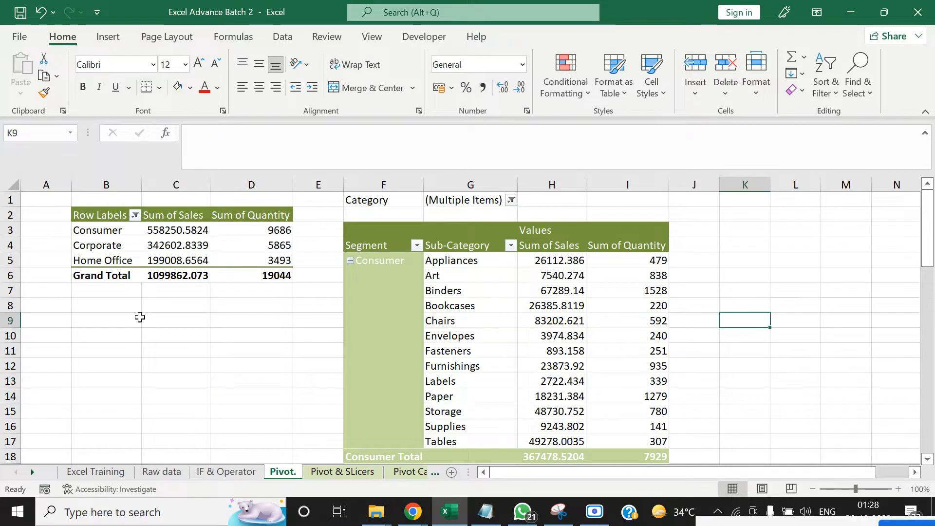
click(174, 242)
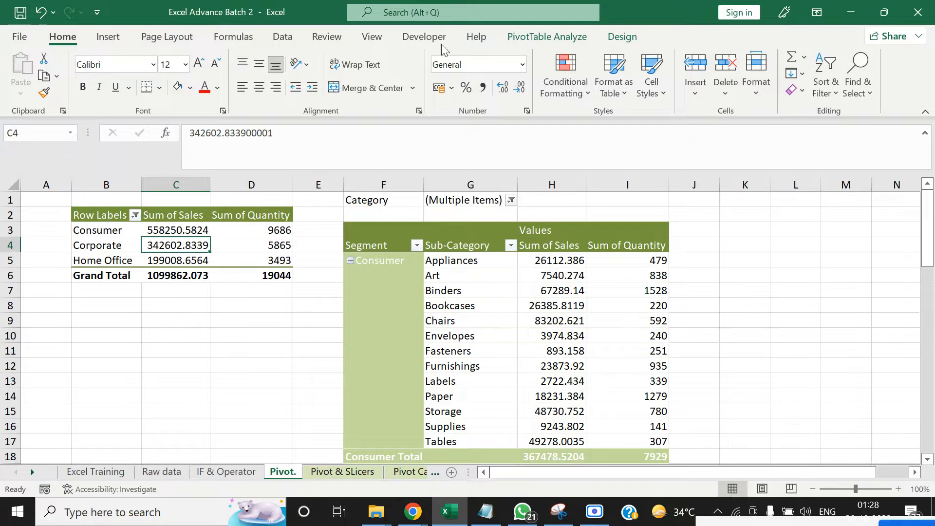
click(125, 348)
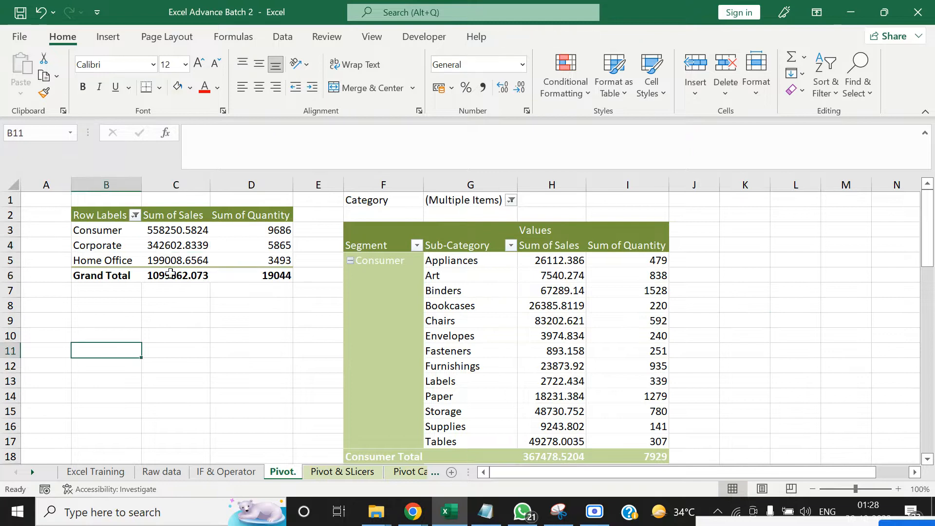
Show the records behind the Corporate sales total on a new sheet and delete that sheet
double_click(182, 243)
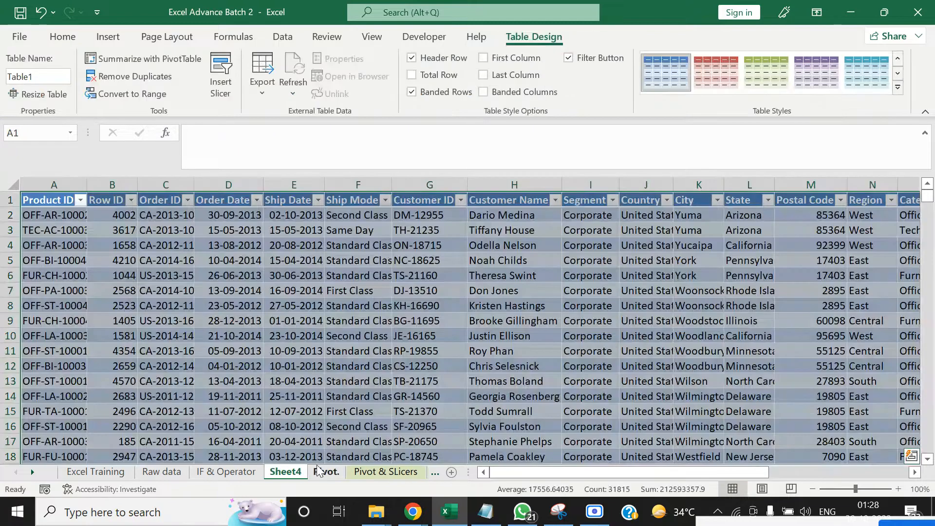
right_click(282, 472)
click(333, 287)
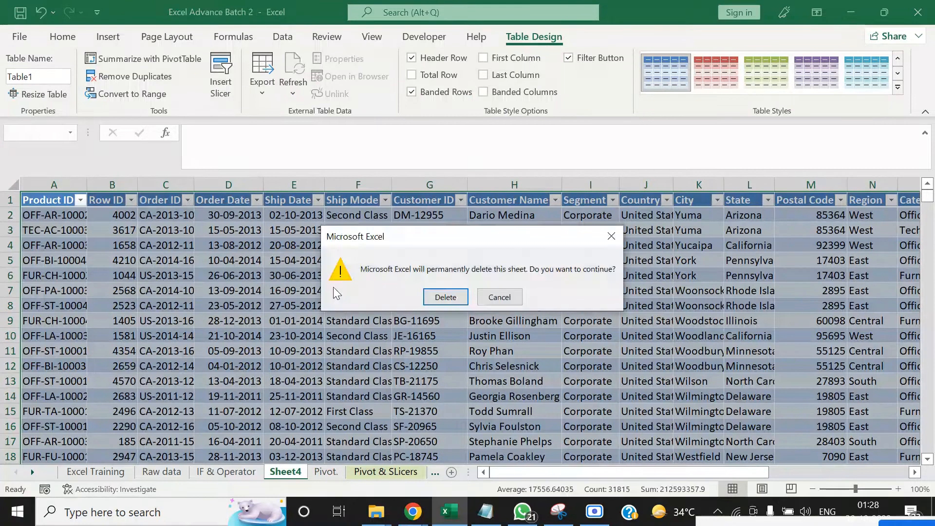
click(444, 294)
click(227, 381)
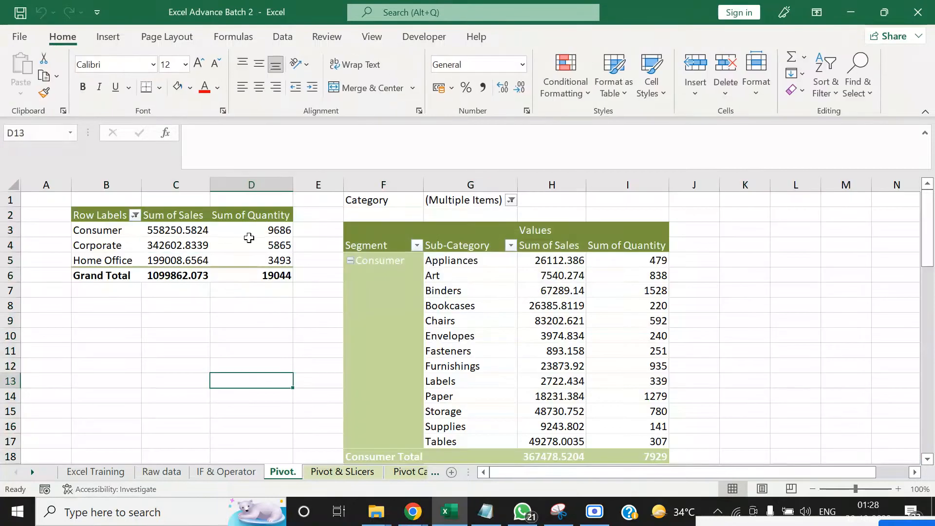
Insert a Segment slicer for the segment summary PivotTable and place it over columns K to M with a height of about 3.5 cm
right_click(250, 242)
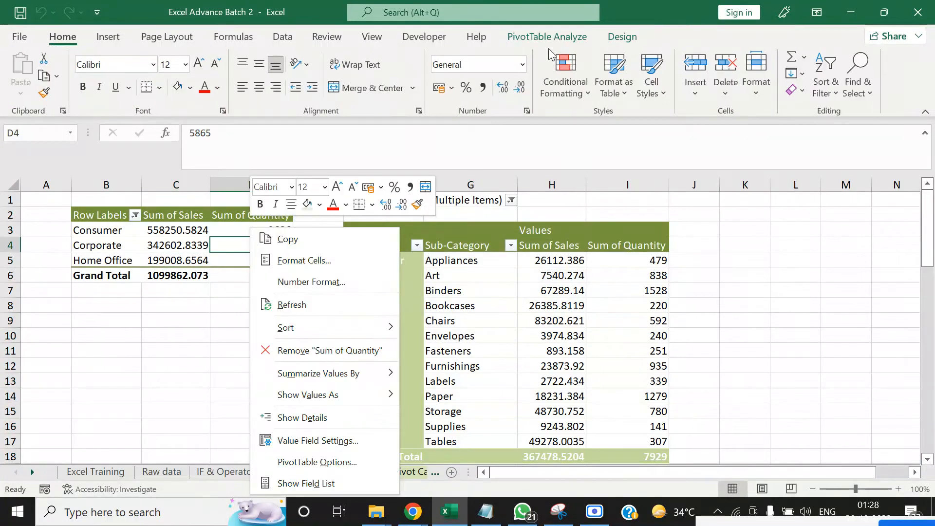
click(576, 38)
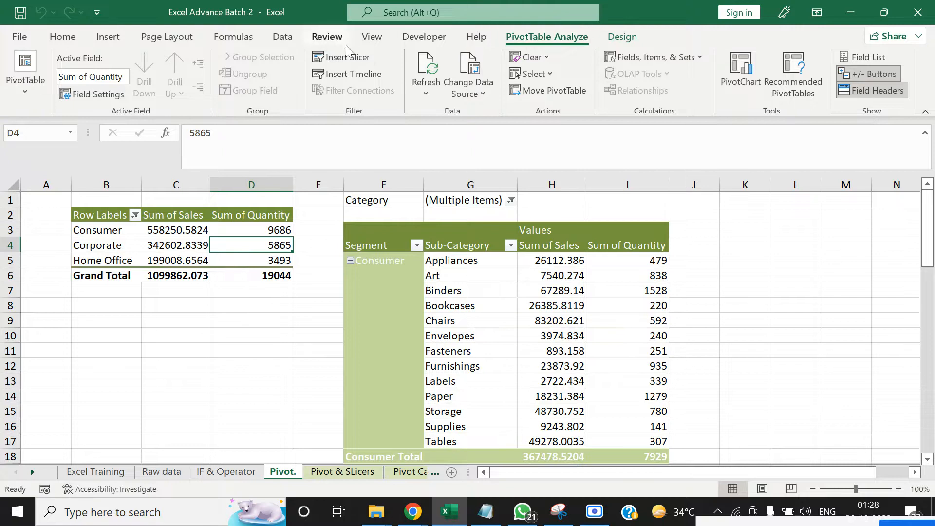
click(347, 58)
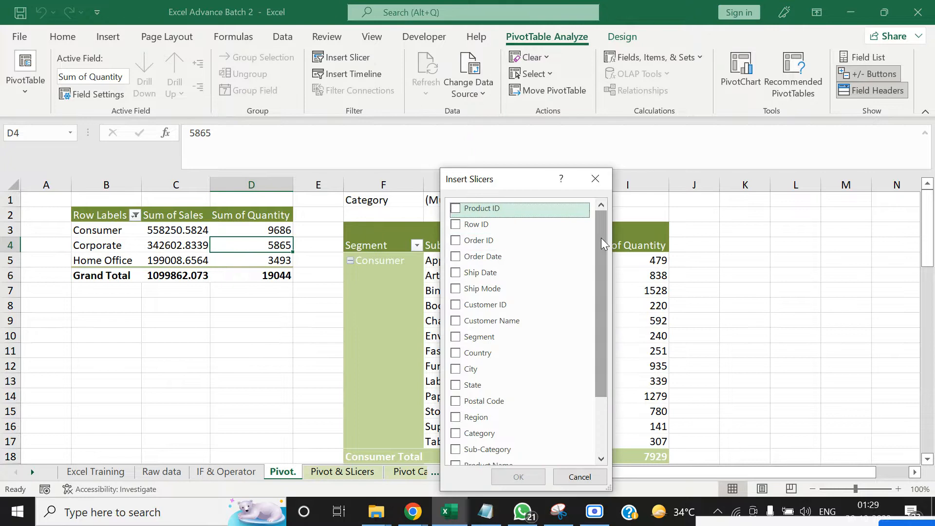
drag(601, 237, 604, 317)
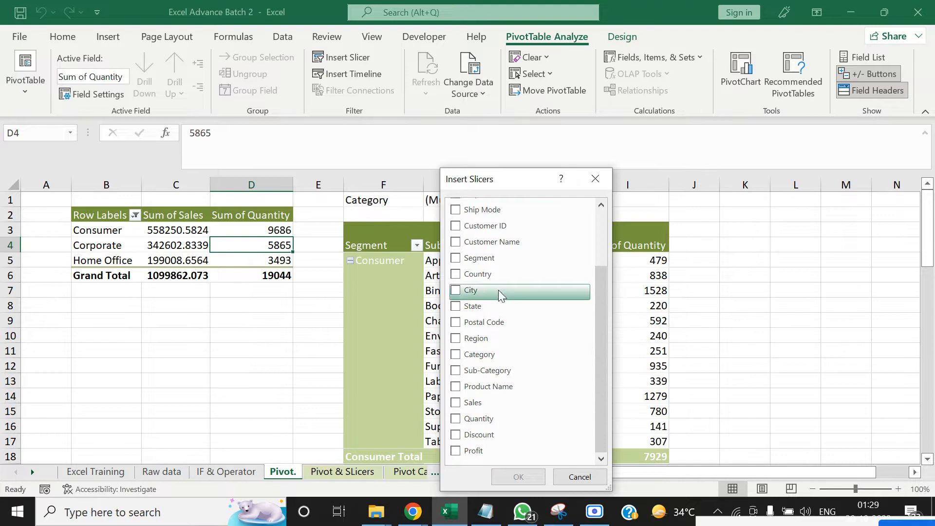
click(455, 258)
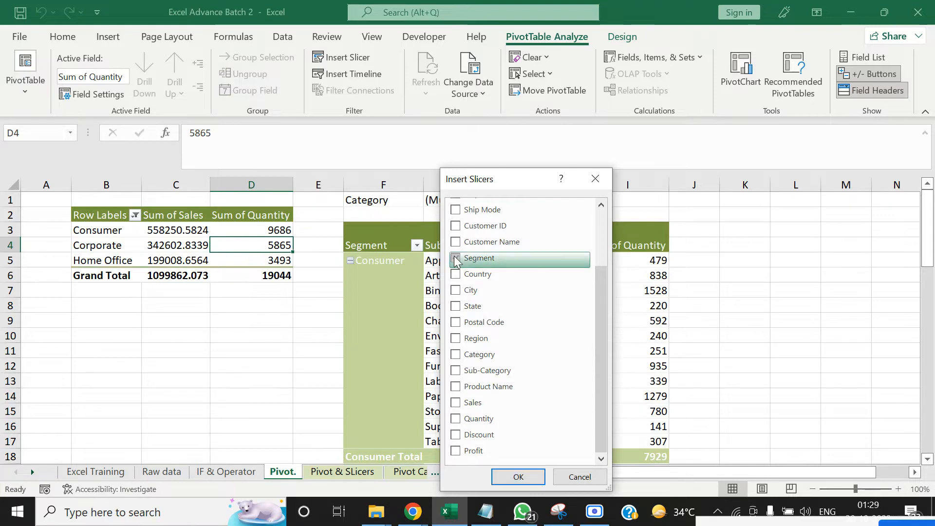
click(521, 481)
drag(456, 245, 782, 206)
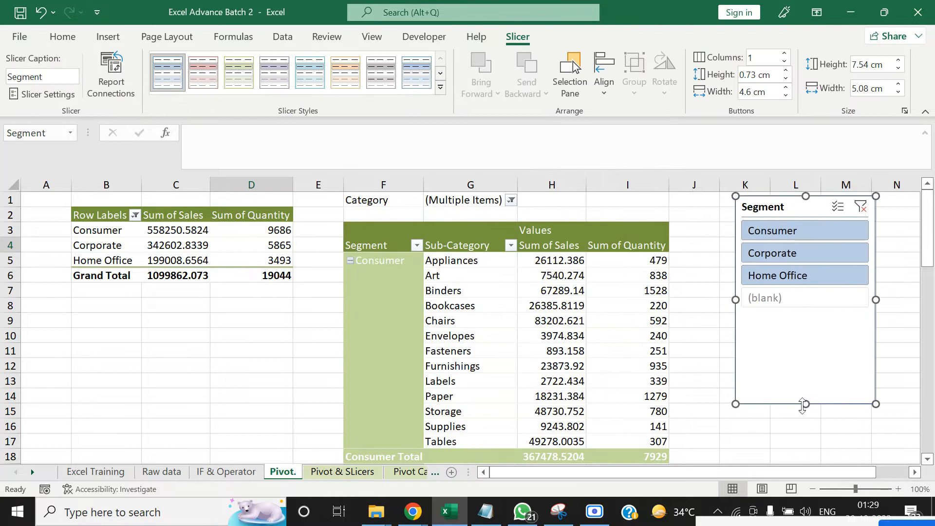
drag(804, 354, 797, 293)
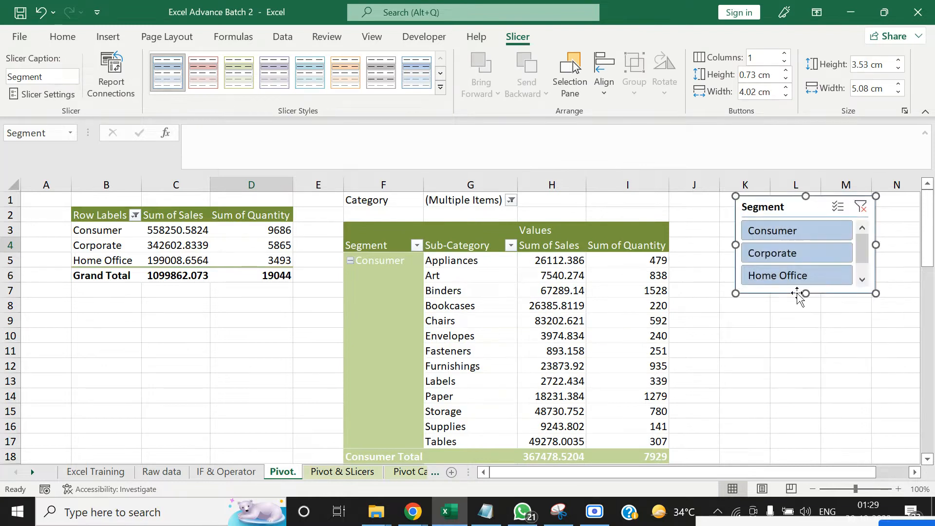
Filter the segment summary PivotTable through the slicer by Consumer, Corporate and Home Office in turn and clear the filter
click(785, 236)
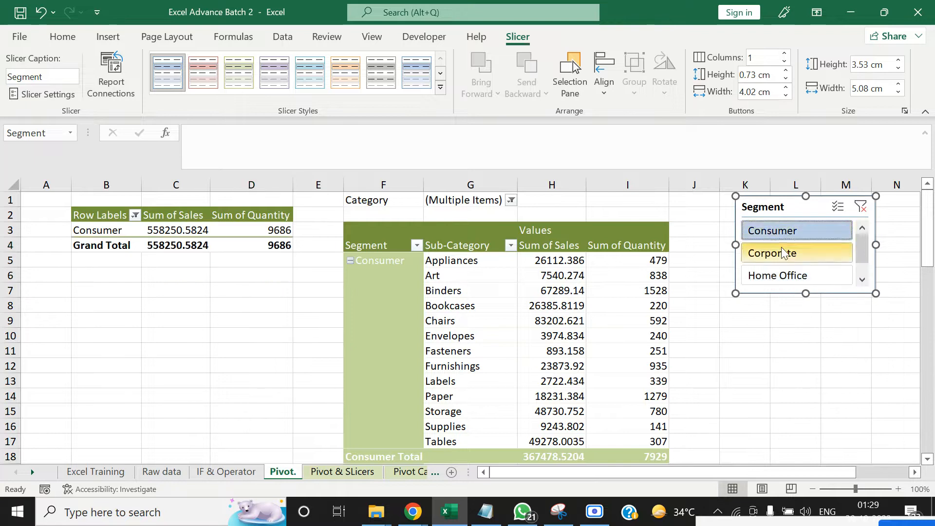
click(785, 253)
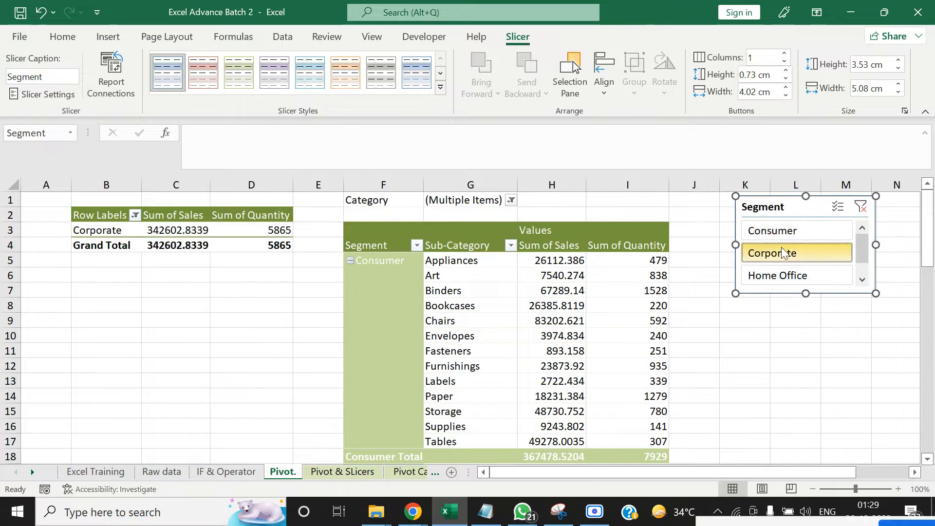
click(779, 276)
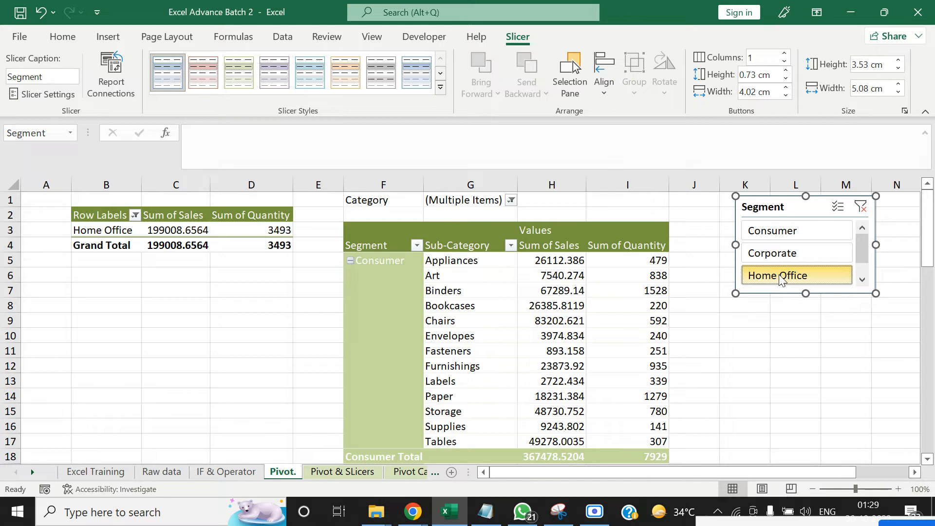
click(861, 208)
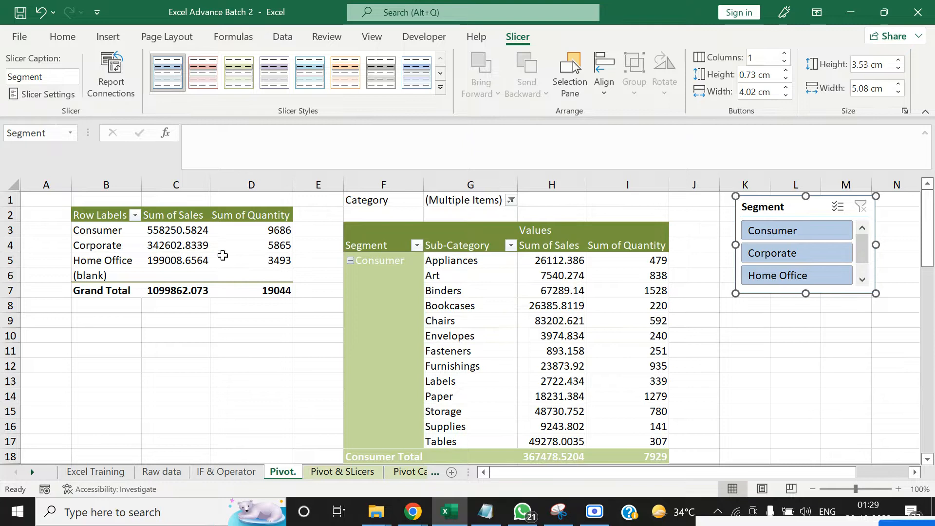
mouse_move(183, 242)
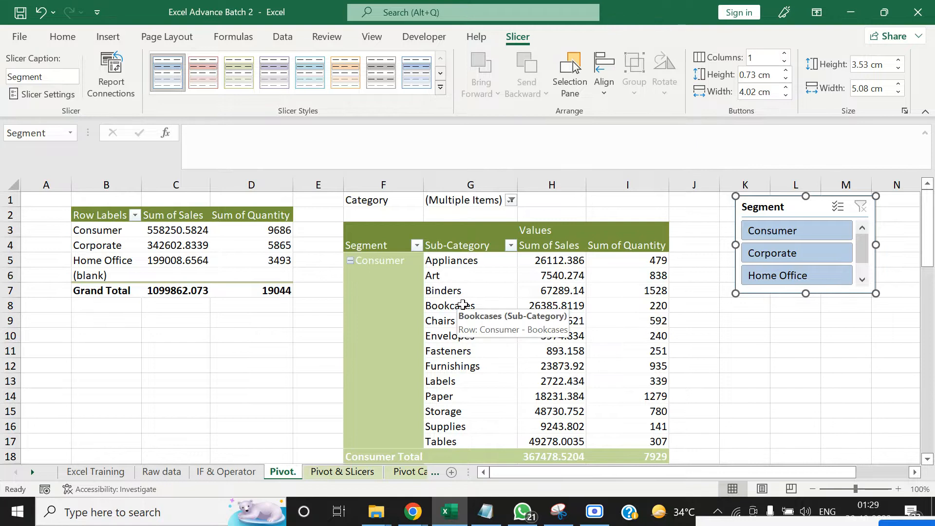
Connect the Segment slicer to PivotTable3 as well through its report connections
click(816, 351)
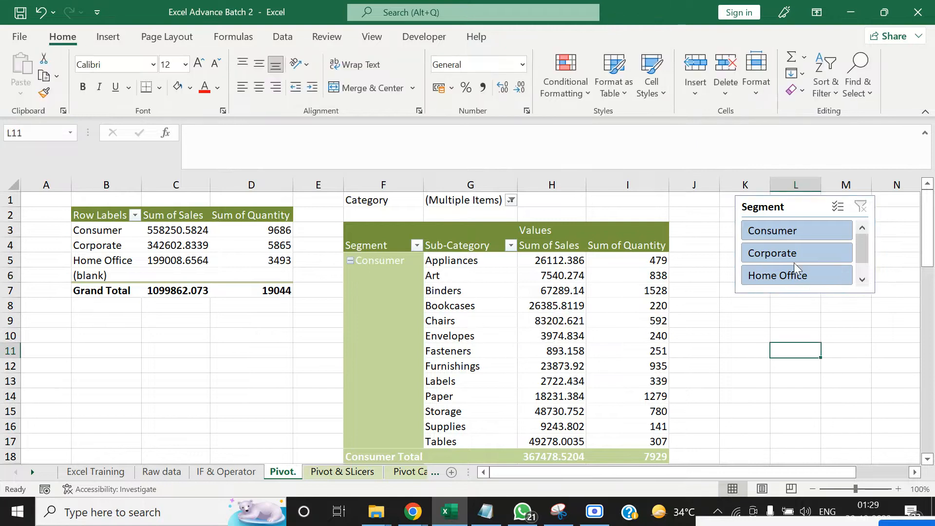
right_click(786, 252)
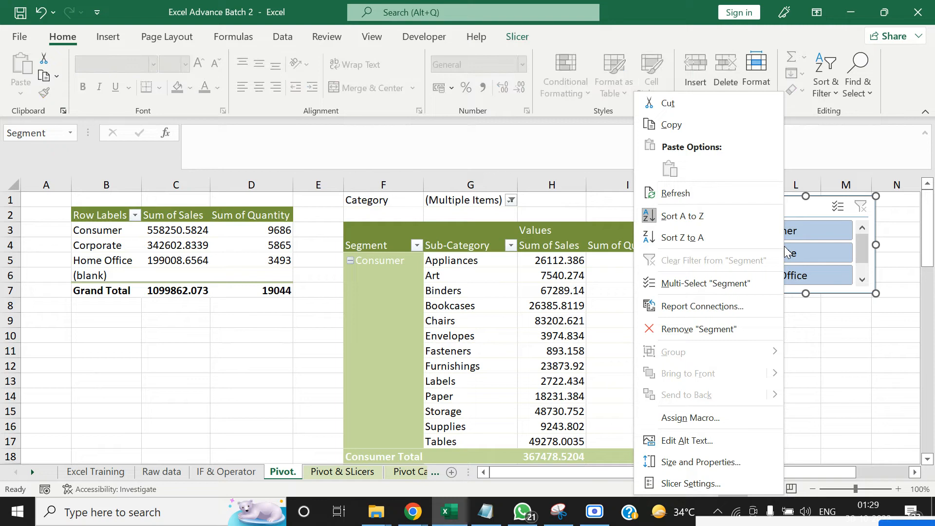
click(714, 300)
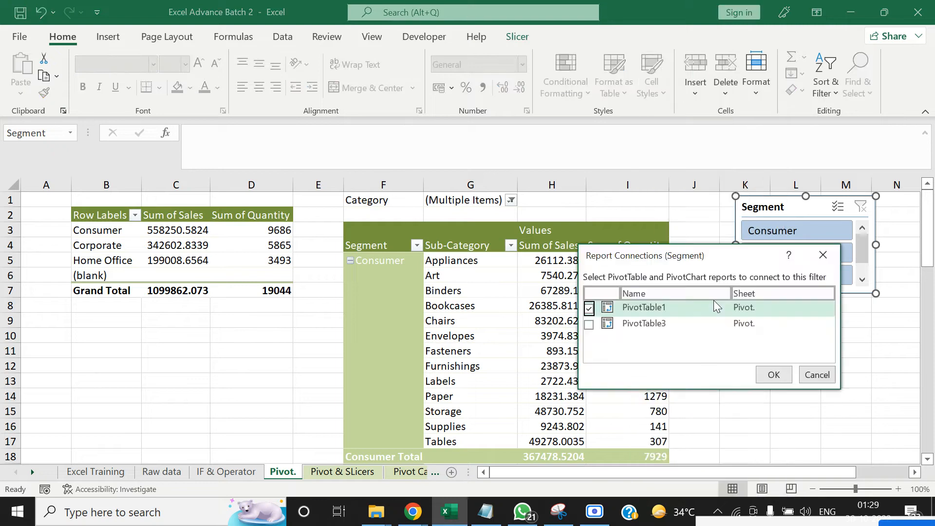
click(589, 324)
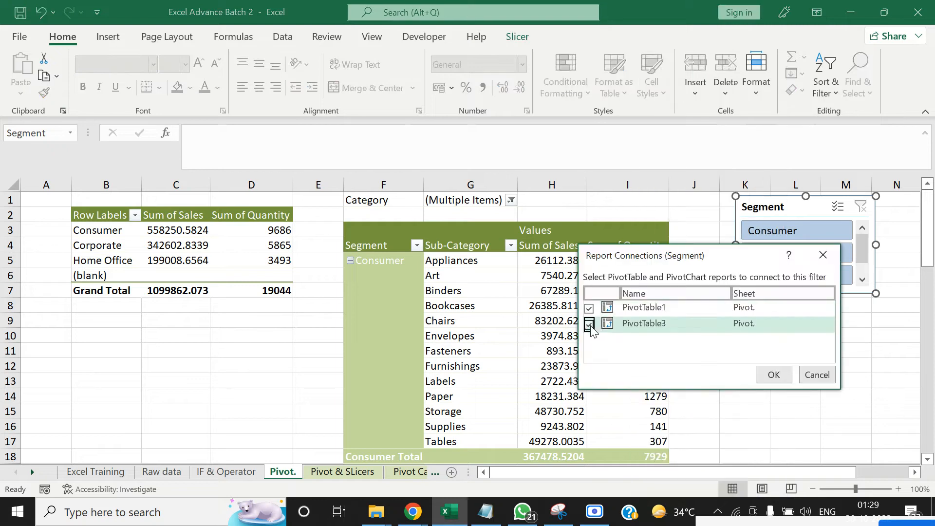
click(773, 374)
click(775, 381)
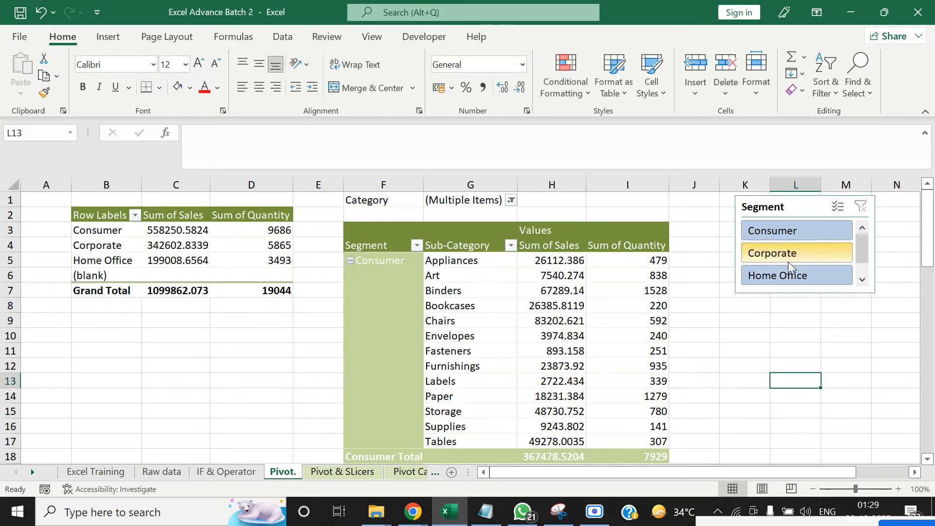
Filter both PivotTables with the Segment slicer by Consumer, Corporate and Home Office in turn
click(779, 228)
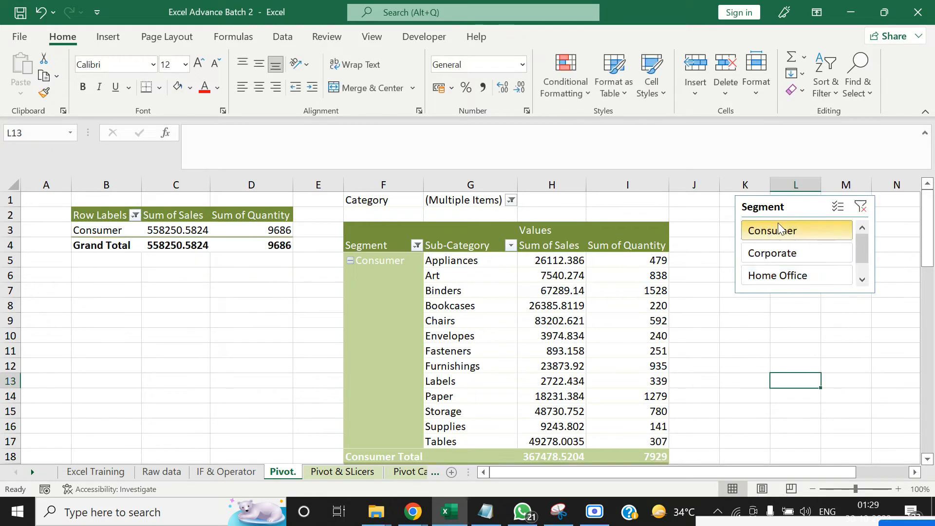
click(767, 253)
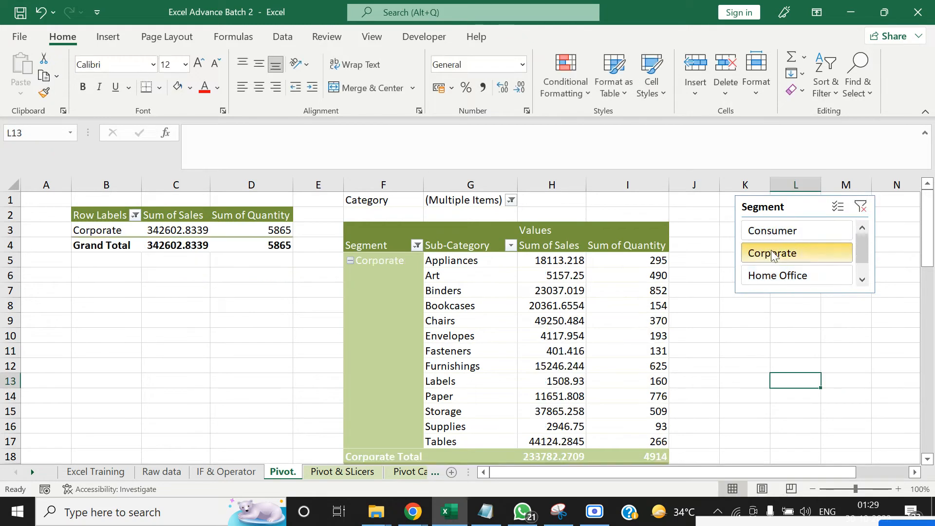
click(762, 284)
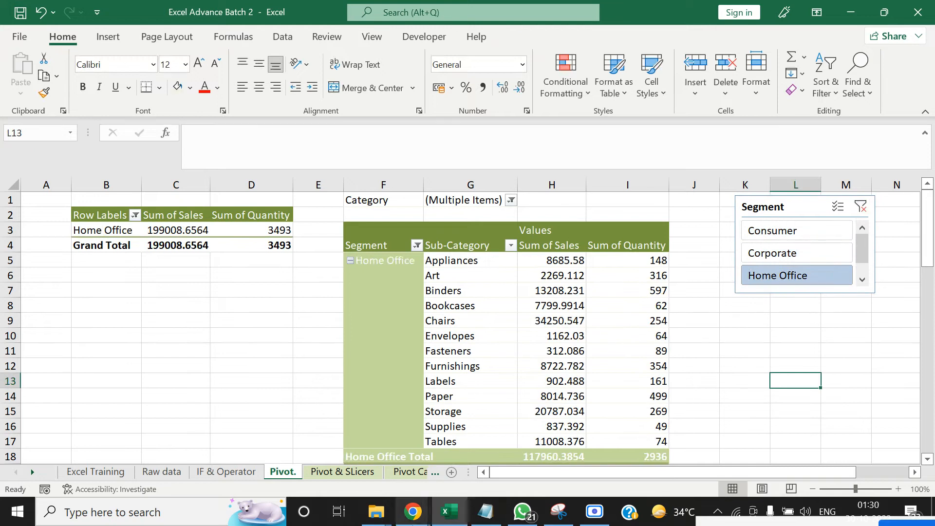
Admit the waiting participant to the Google Meet call and return to the Excel workbook
click(310, 451)
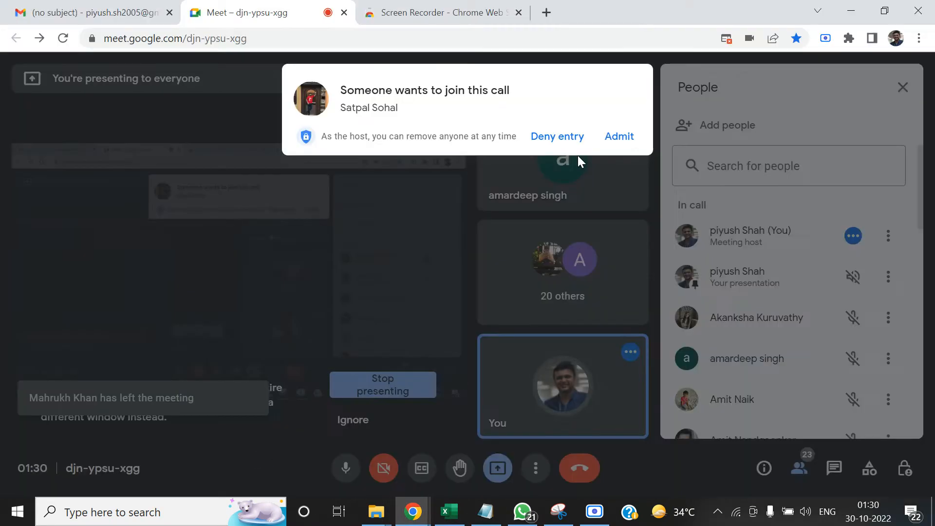
click(618, 139)
key(alt+Tab)
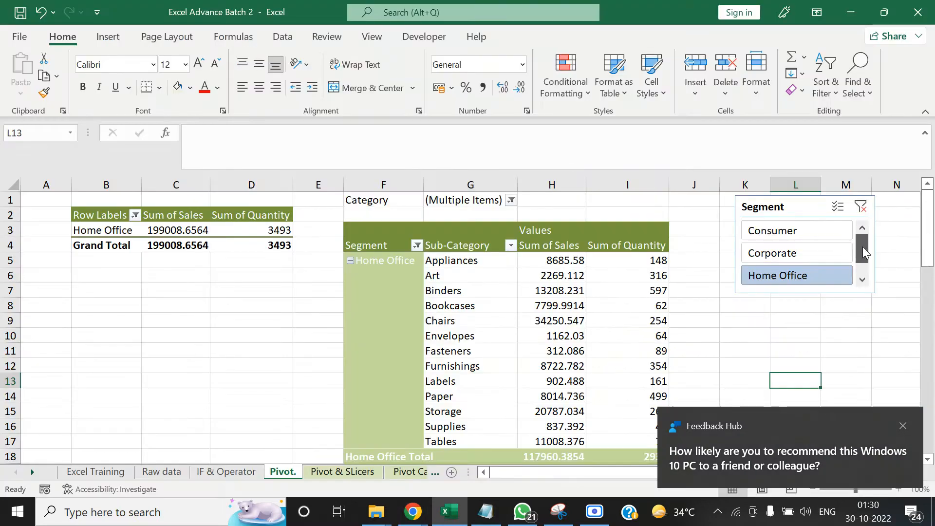
Dismiss the Feedback Hub and Google Chrome notifications that cover the worksheet
mouse_move(863, 246)
mouse_down()
mouse_move(861, 262)
mouse_move(862, 238)
mouse_up()
click(901, 426)
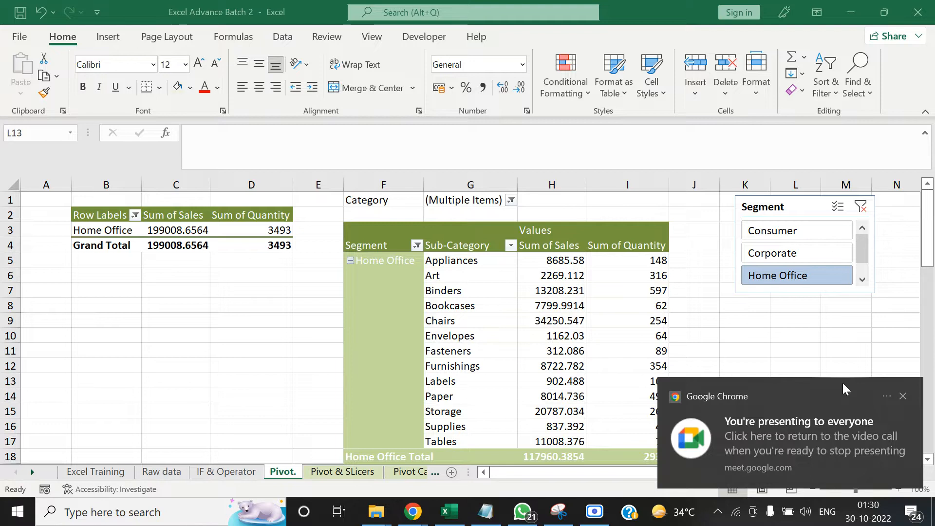
click(903, 396)
click(850, 353)
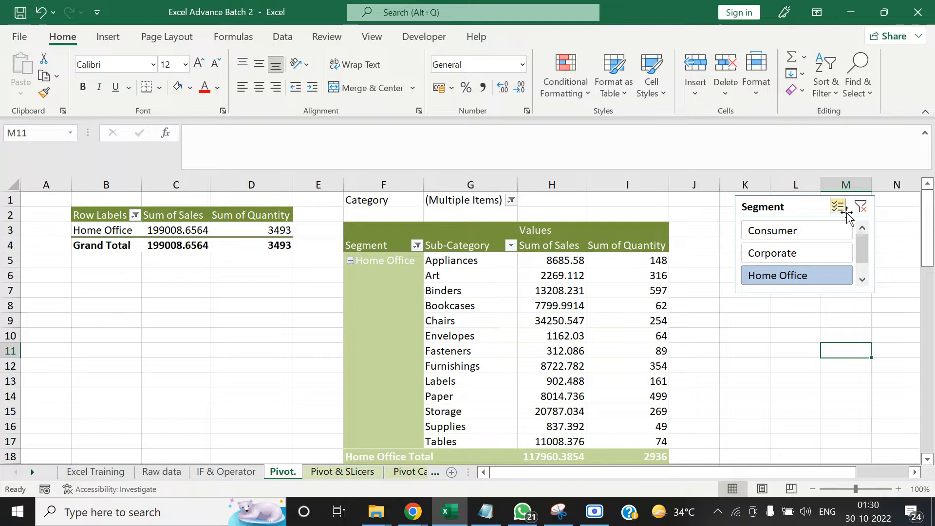
Clear the Segment slicer's filter and delete the slicer from the sheet
click(860, 206)
click(780, 209)
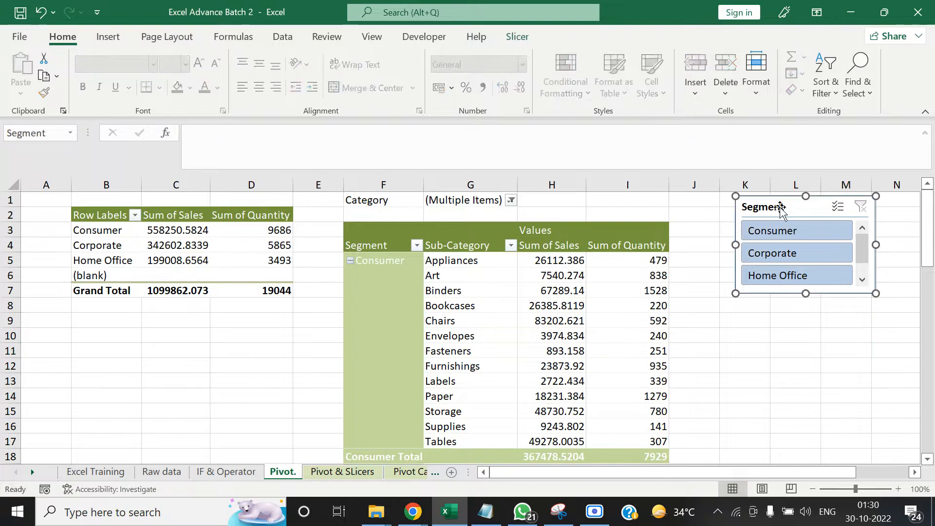
key(Delete)
click(759, 232)
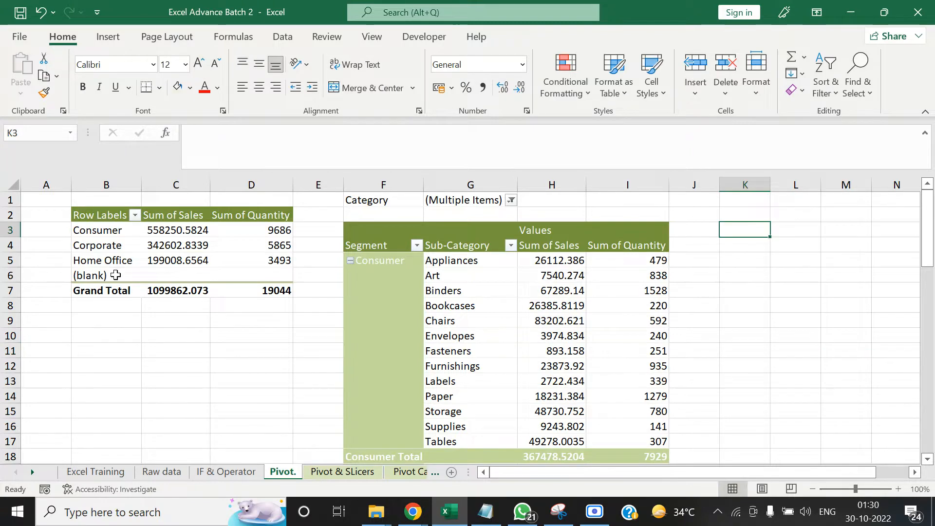
Insert a Segment slicer from the smaller PivotTable and place it in the empty columns beside the larger PivotTable
click(157, 363)
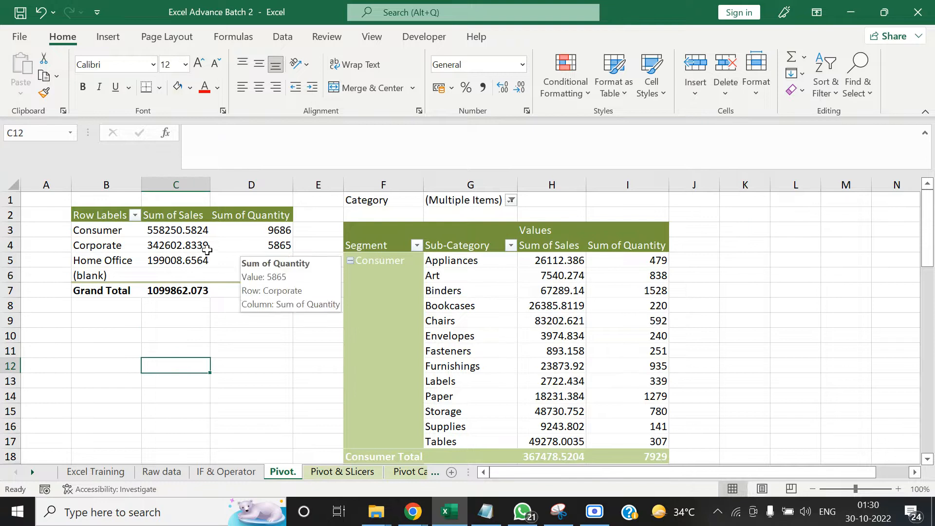
right_click(122, 241)
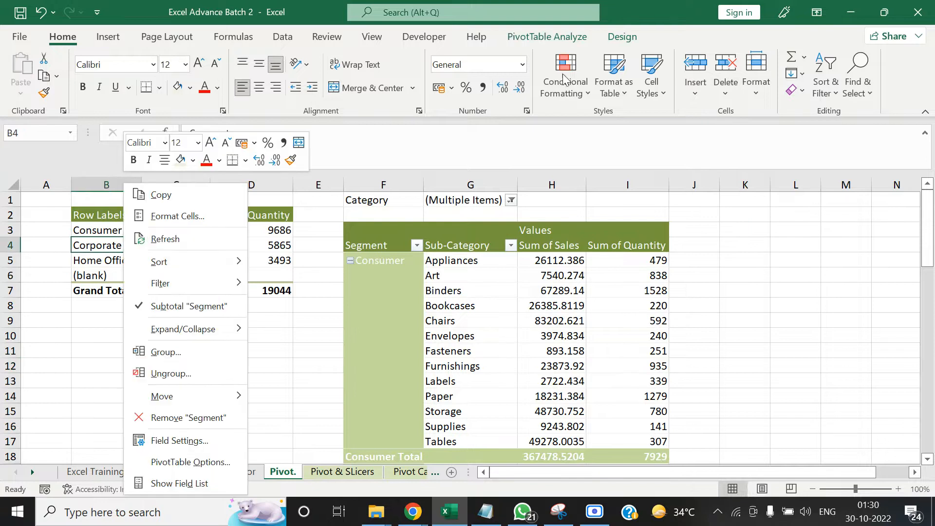
click(553, 36)
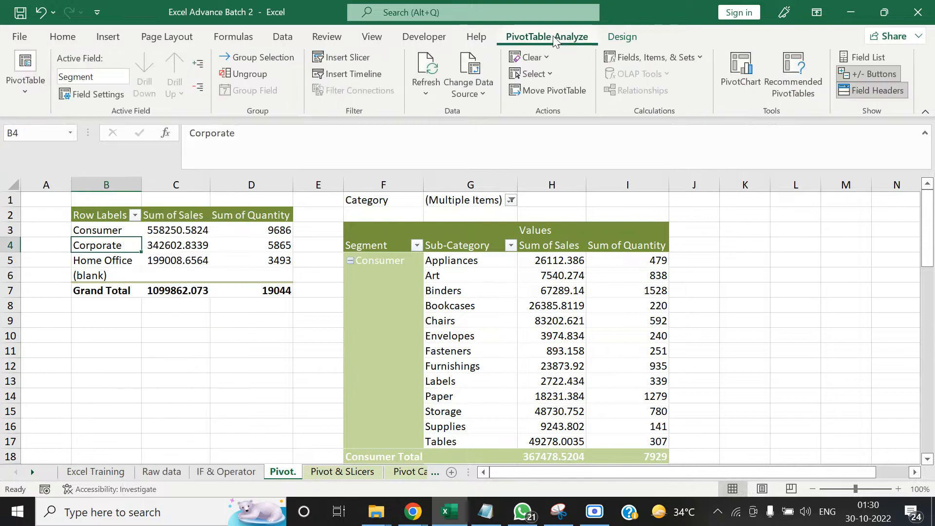
click(344, 59)
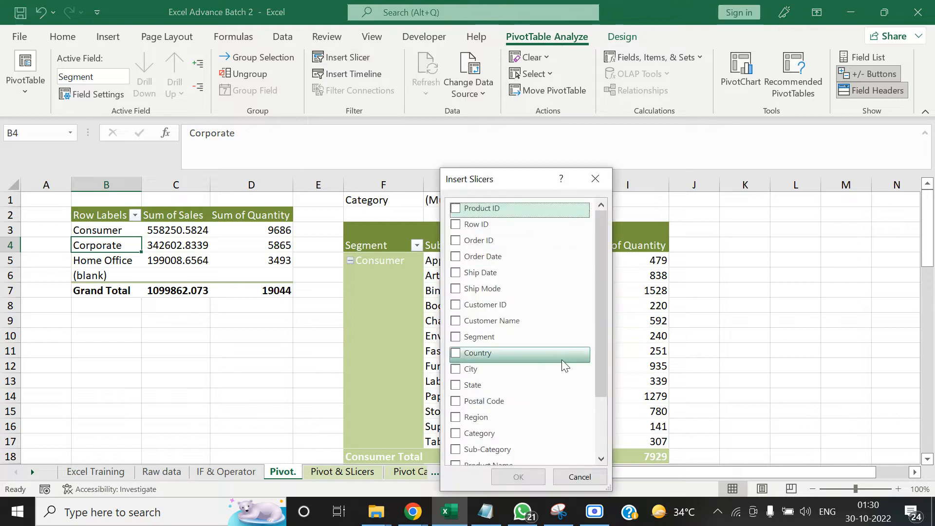
drag(603, 284, 602, 353)
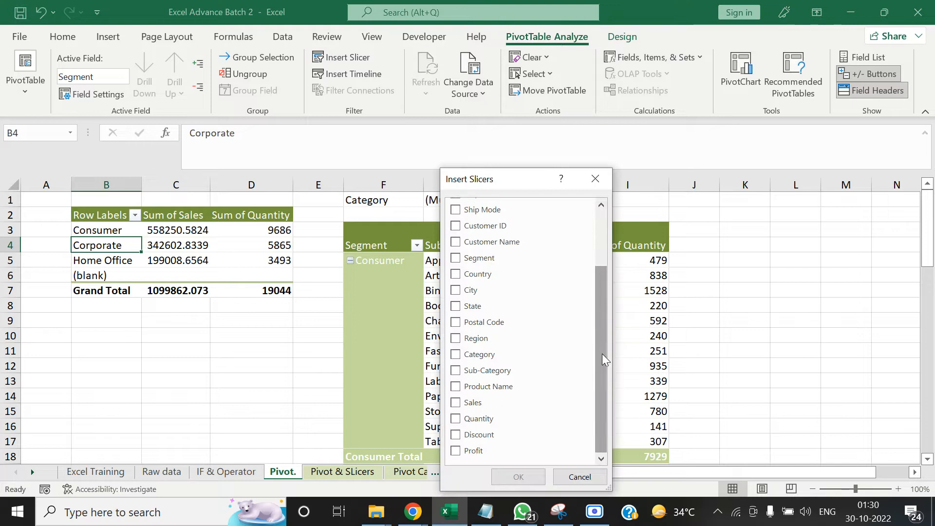
click(457, 263)
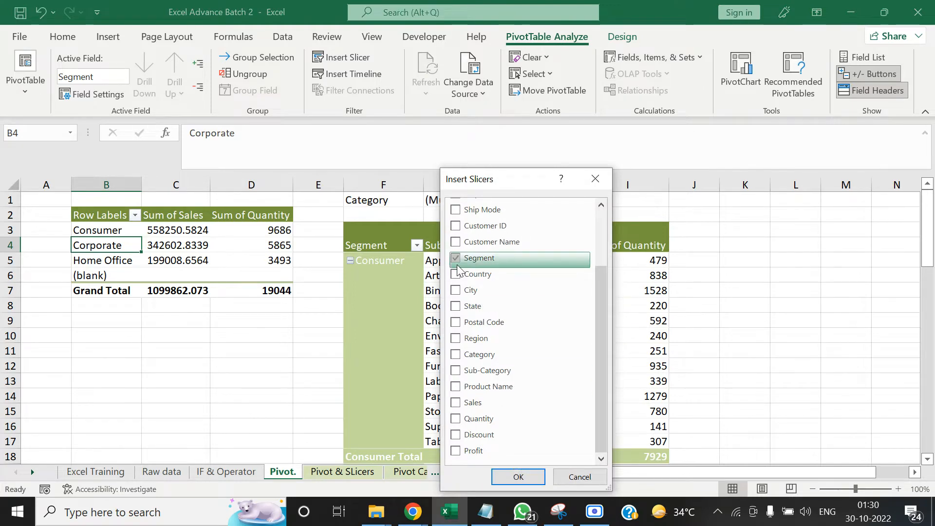
click(518, 477)
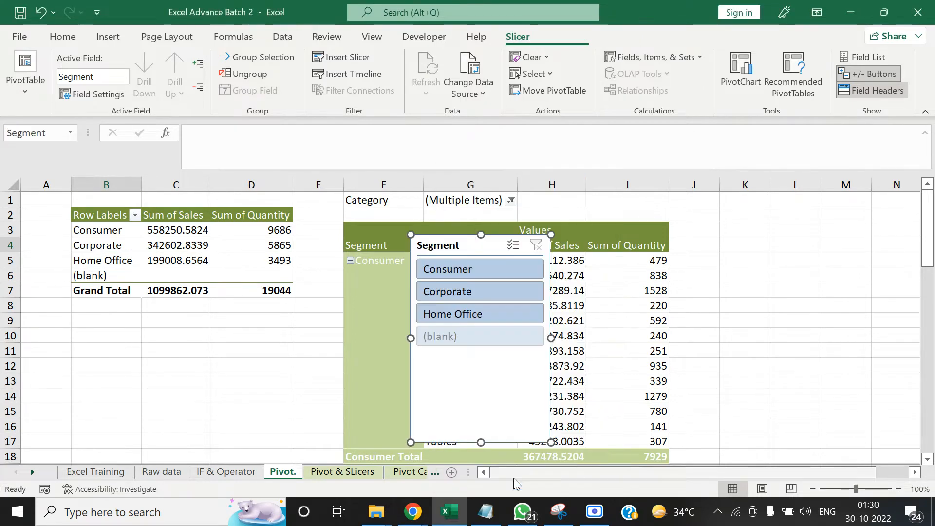
drag(477, 245, 809, 221)
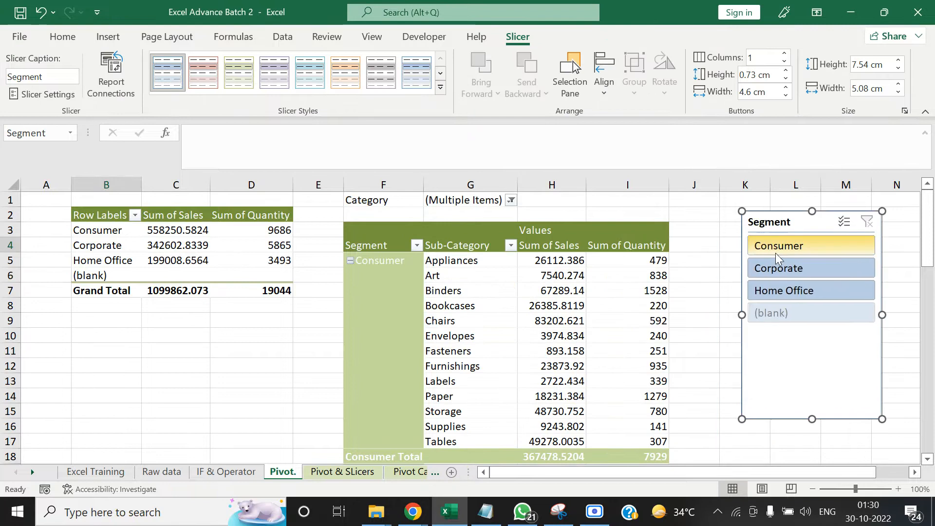
Filter the smaller PivotTable with the slicer by Consumer, Corporate and Home Office in turn, then clear the filter
click(776, 257)
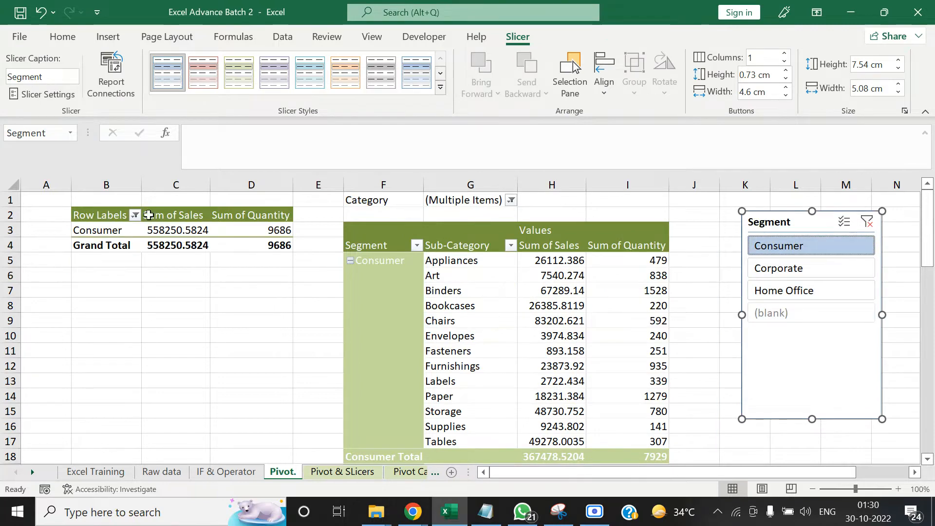
click(817, 270)
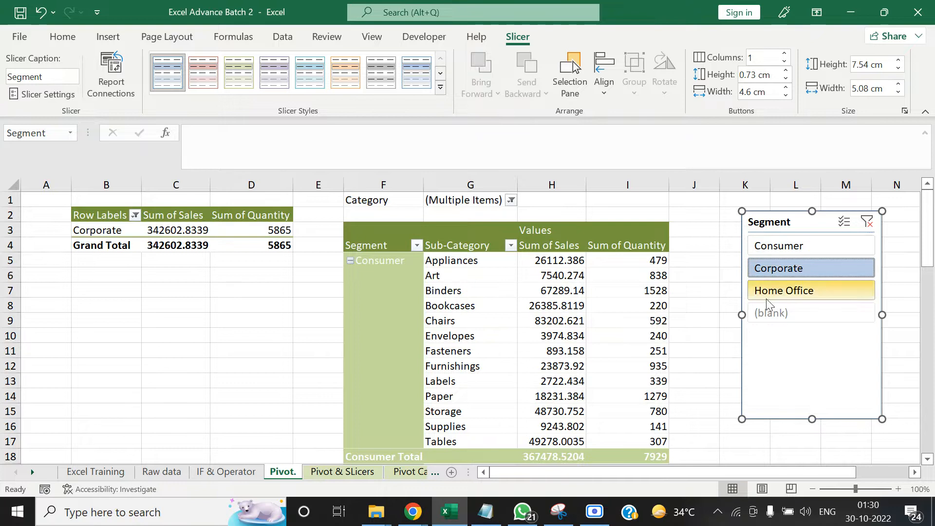
click(779, 291)
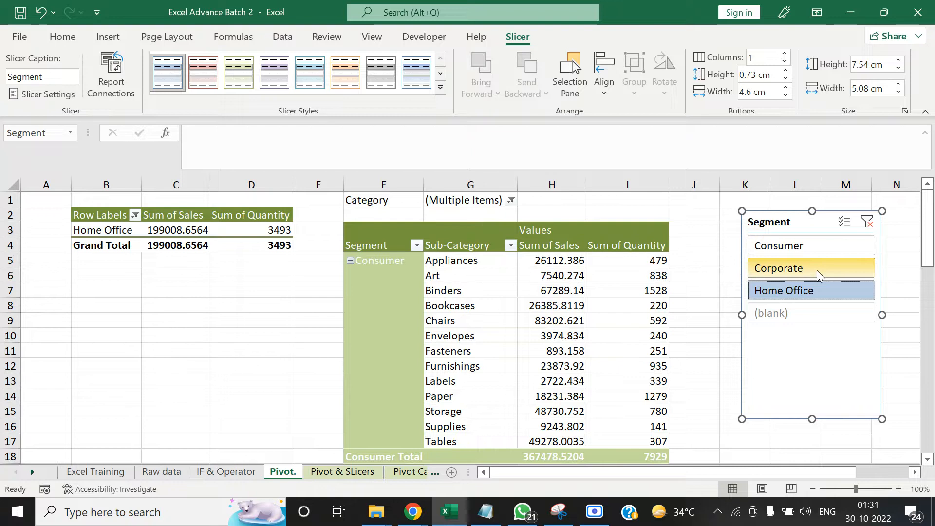
click(867, 221)
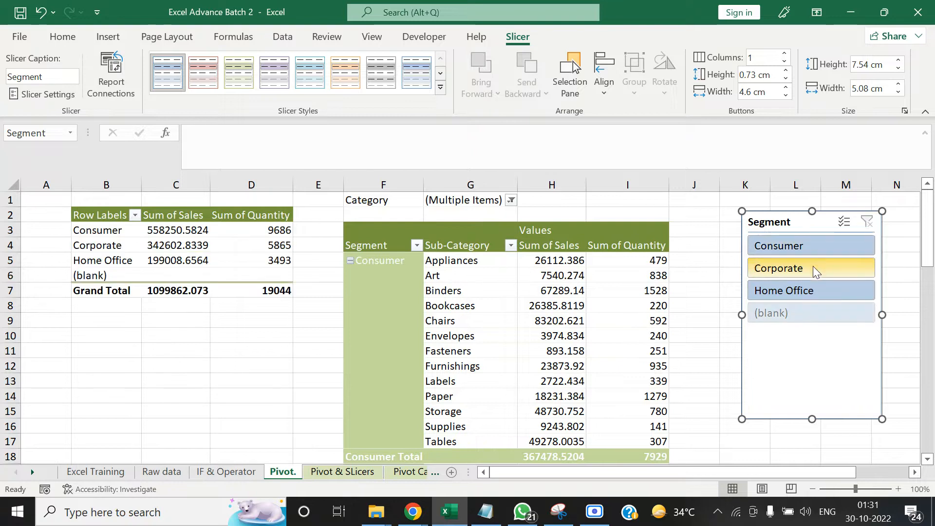
Connect the Segment slicer to PivotTable3 as well through its report connections
right_click(812, 266)
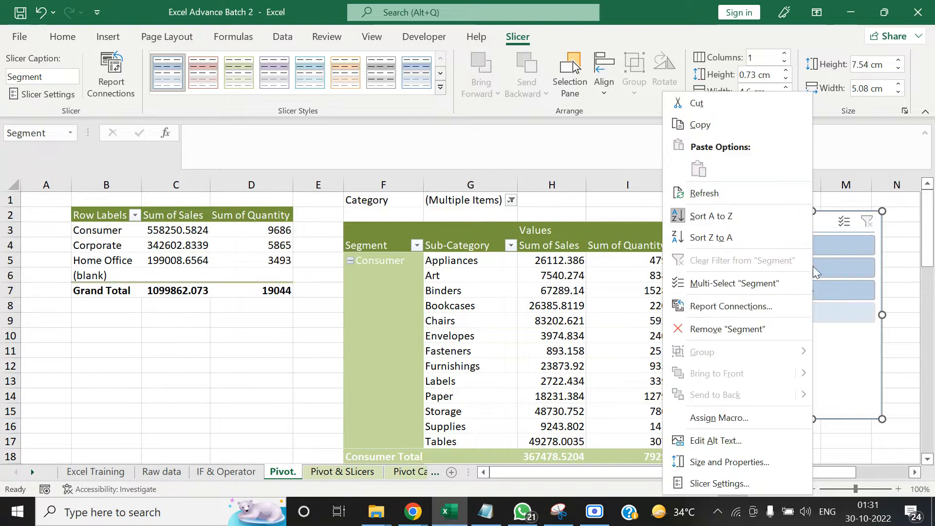
click(729, 307)
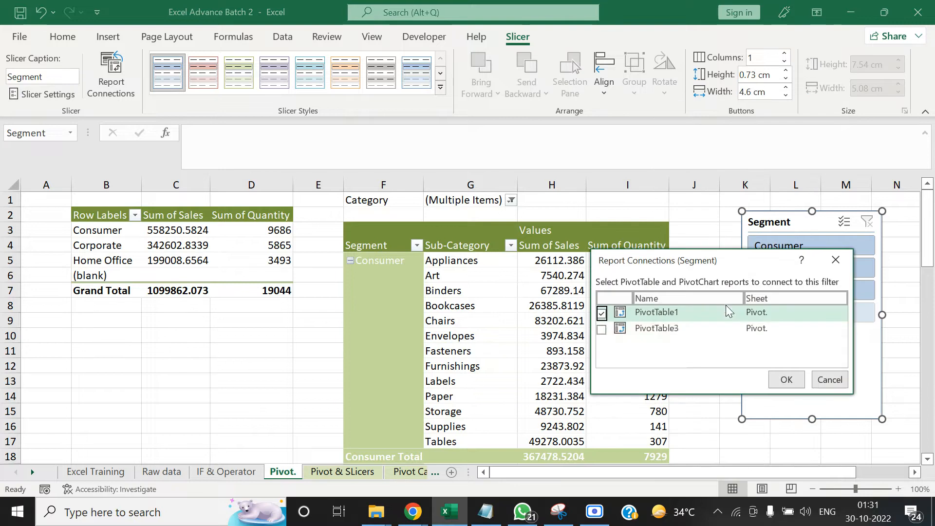
click(601, 329)
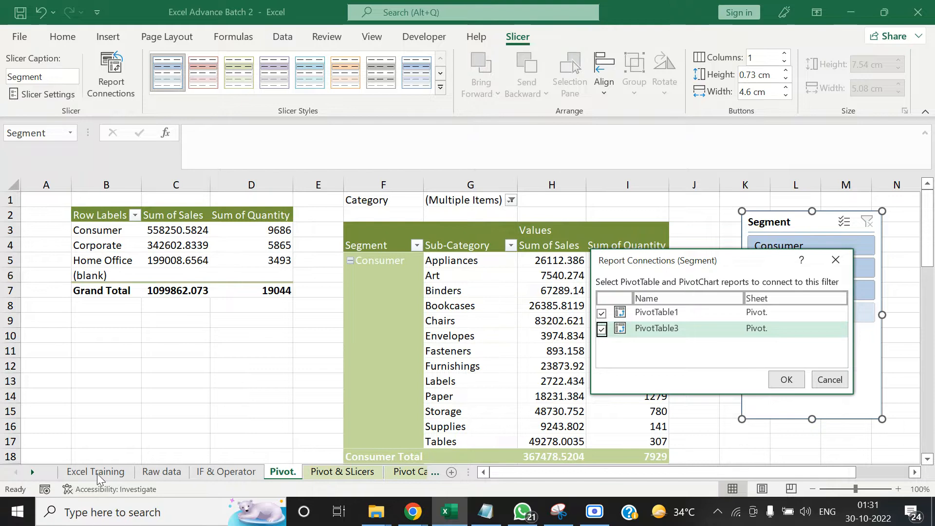
click(785, 381)
Filter both connected PivotTables by each of the segments Consumer, Corporate and Home Office, then clear the slicer's filter
click(793, 249)
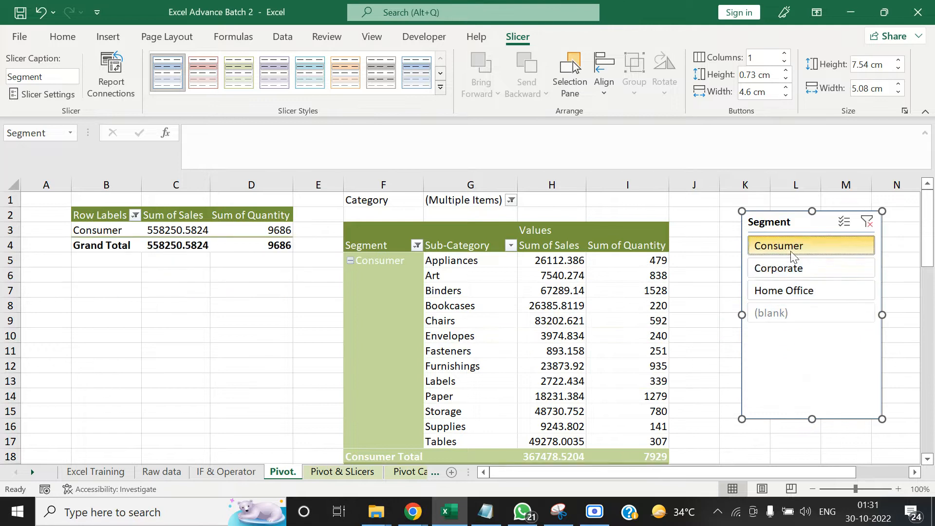
click(789, 269)
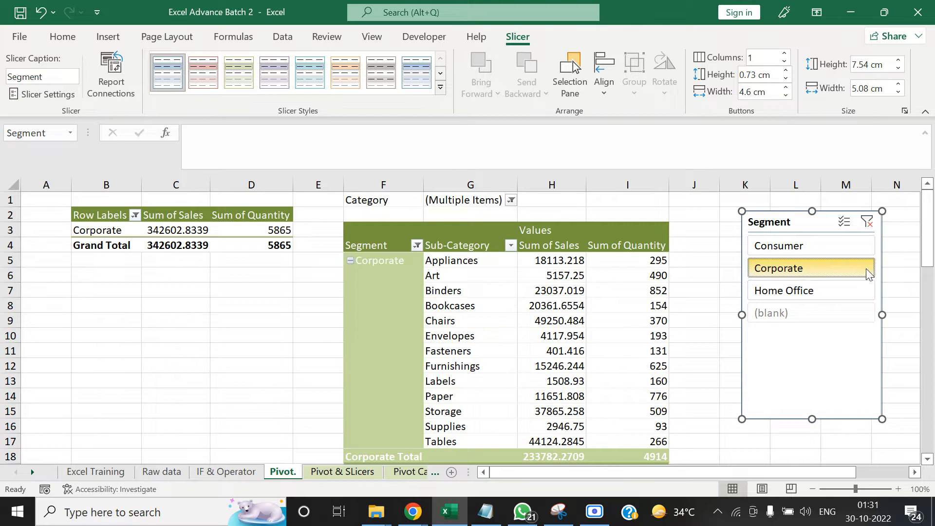
click(839, 288)
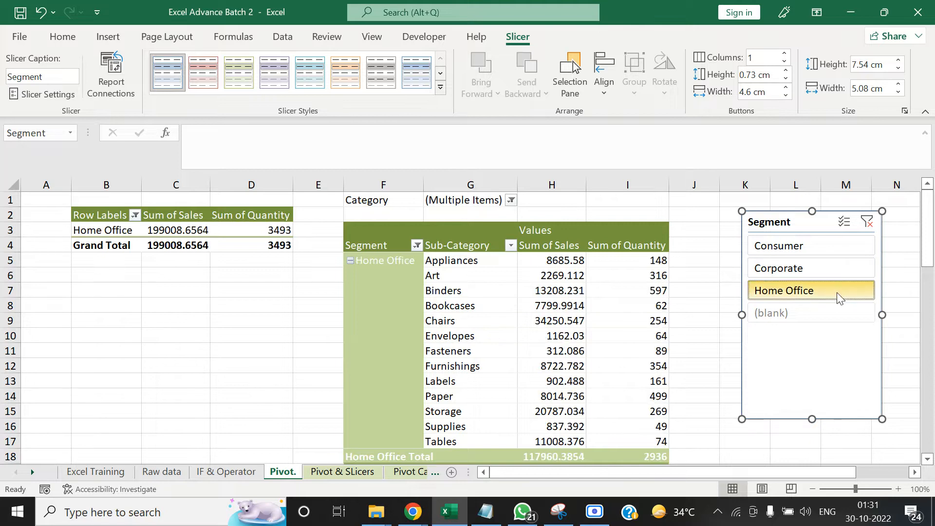
click(820, 270)
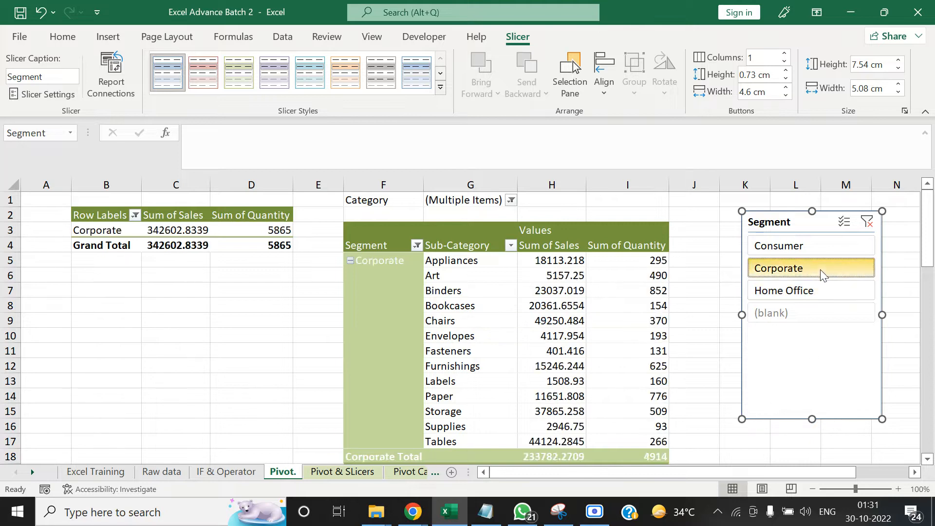
click(814, 247)
click(866, 223)
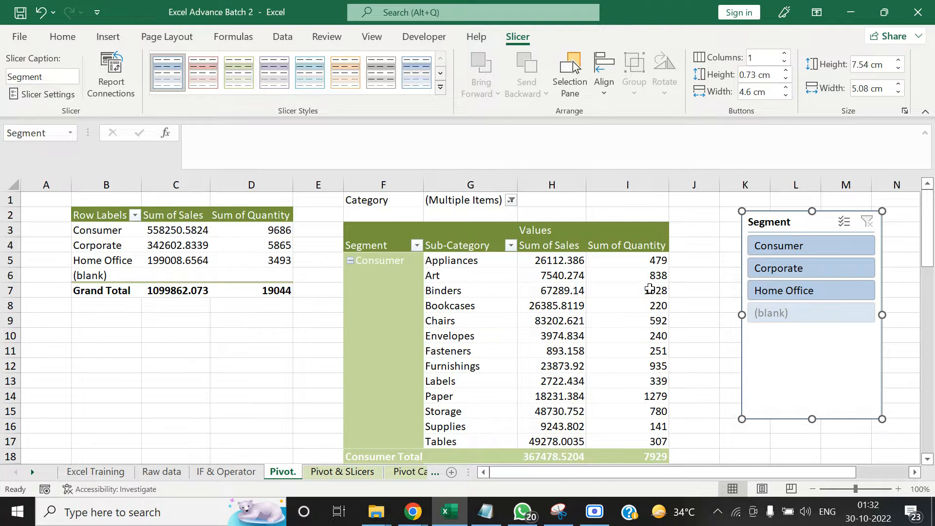
Format the larger PivotTable's Sum of Sales field as Currency with the ₹ symbol and 2 decimal places
click(551, 184)
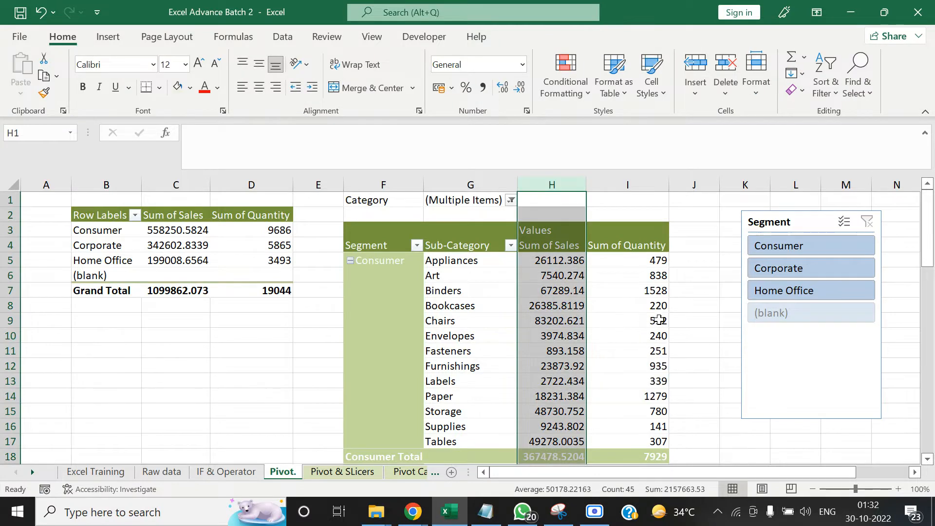
click(701, 281)
right_click(546, 291)
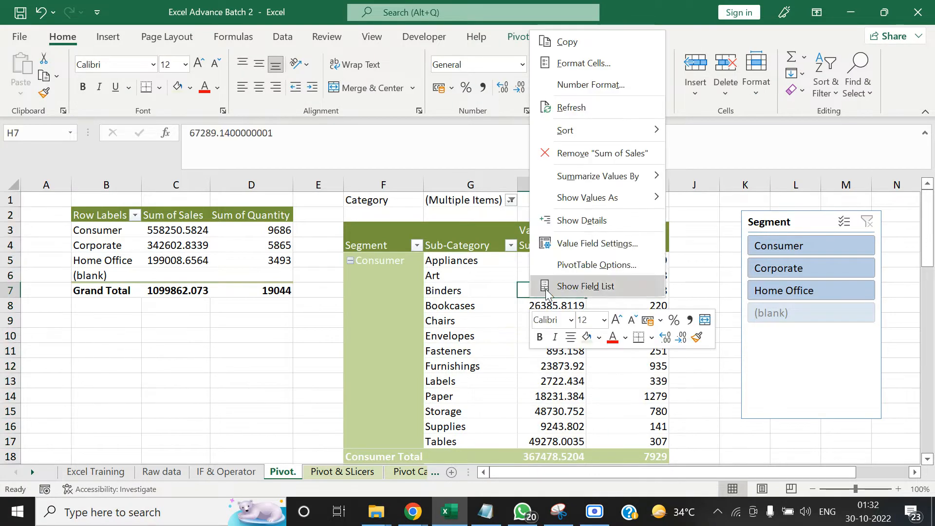
click(569, 243)
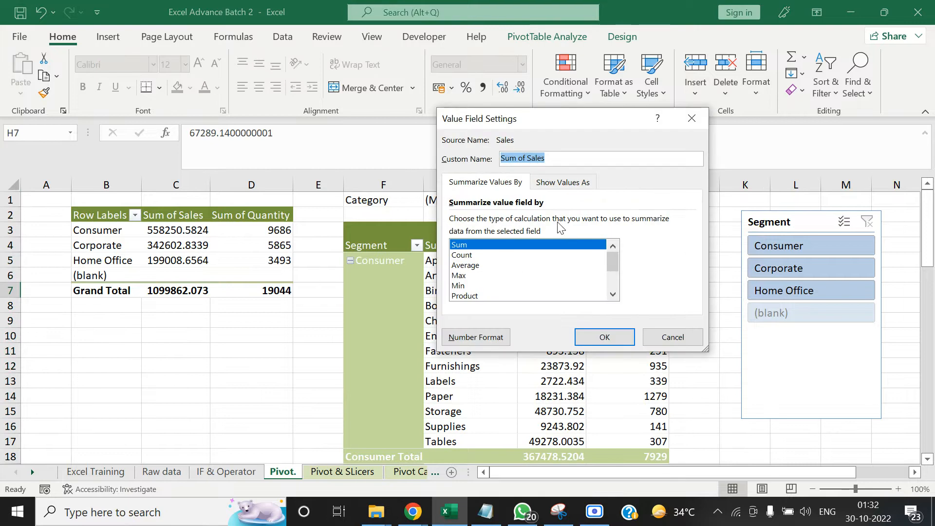
click(561, 184)
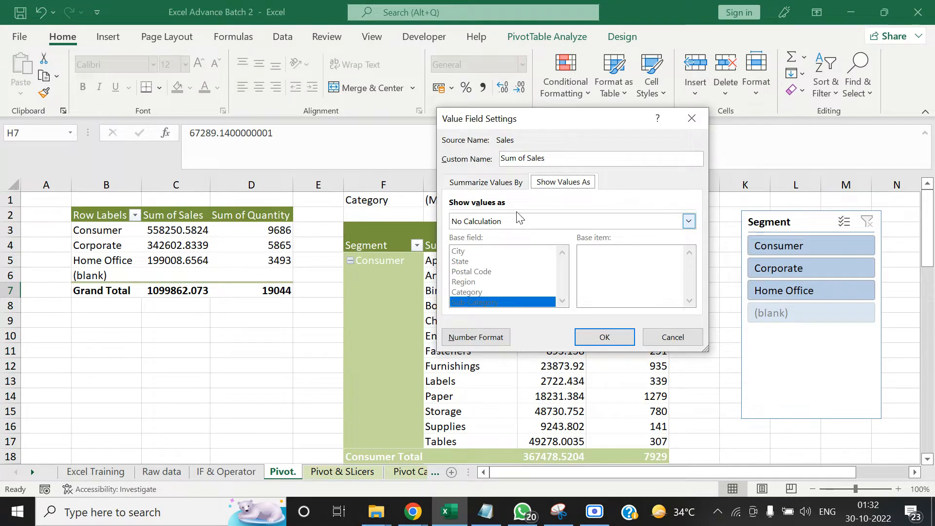
click(507, 183)
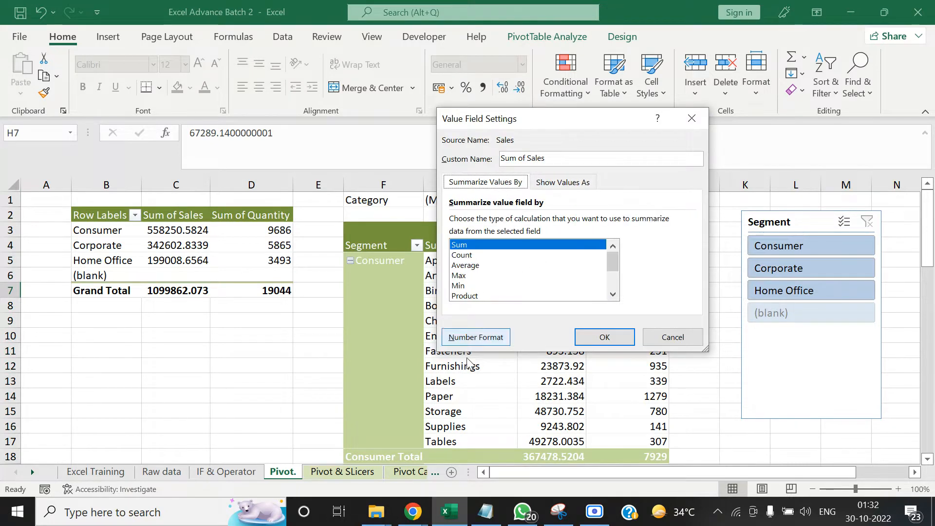
click(476, 337)
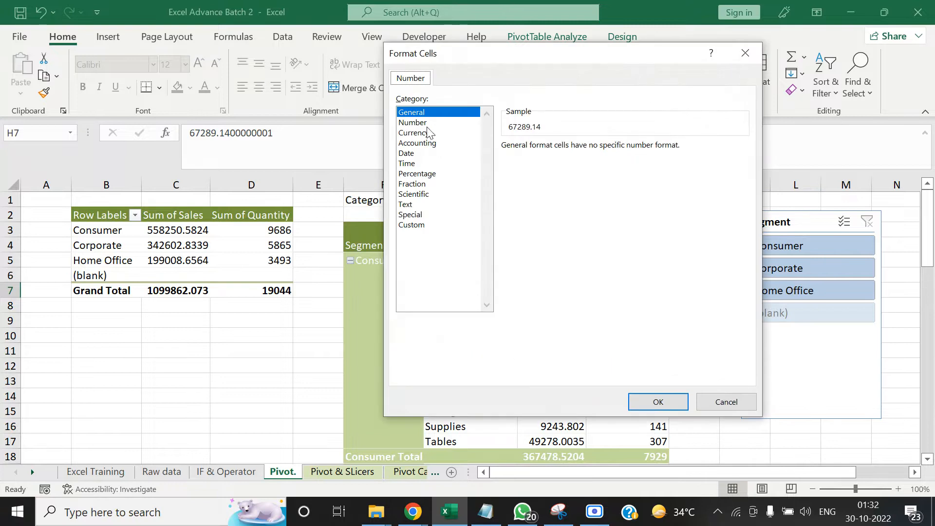
click(428, 133)
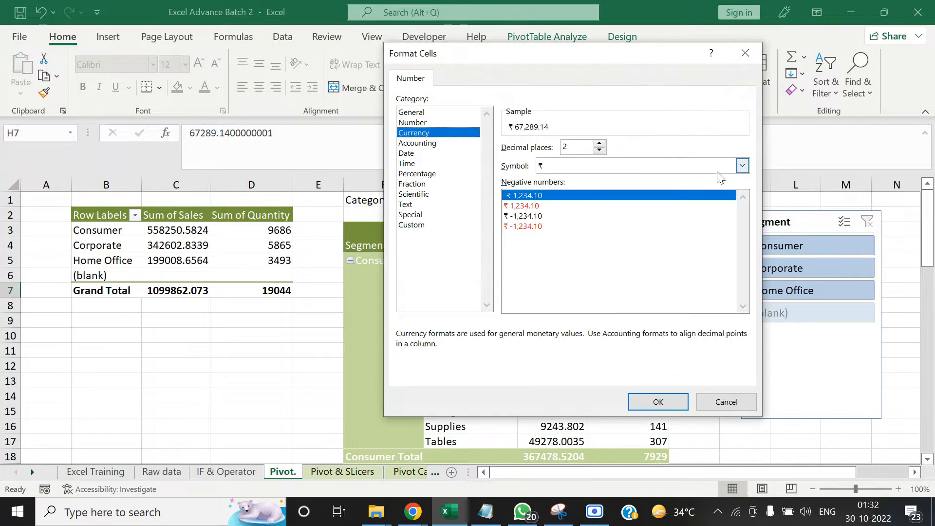
click(741, 166)
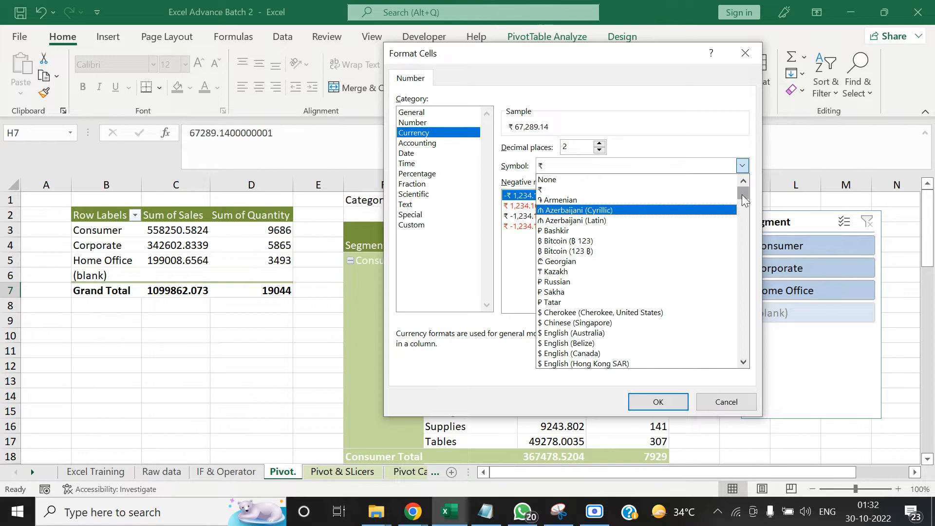
click(632, 189)
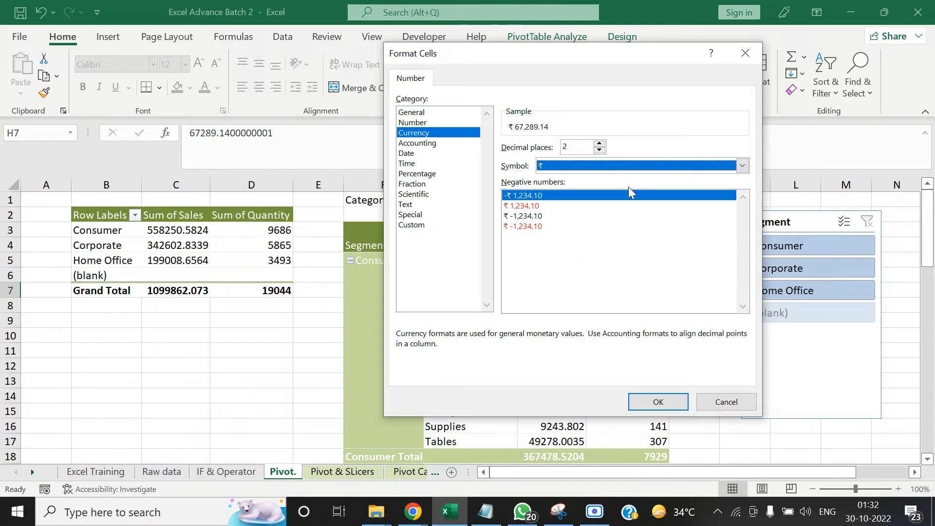
click(641, 404)
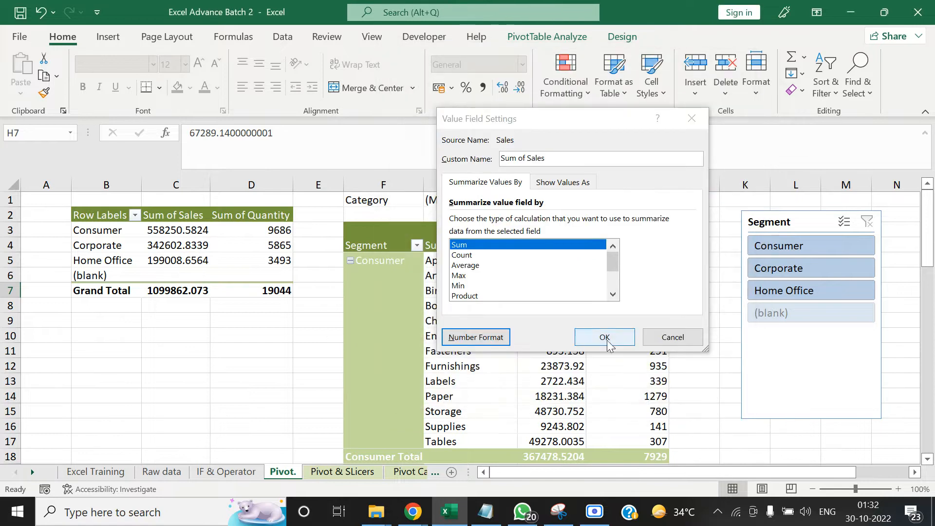
click(606, 339)
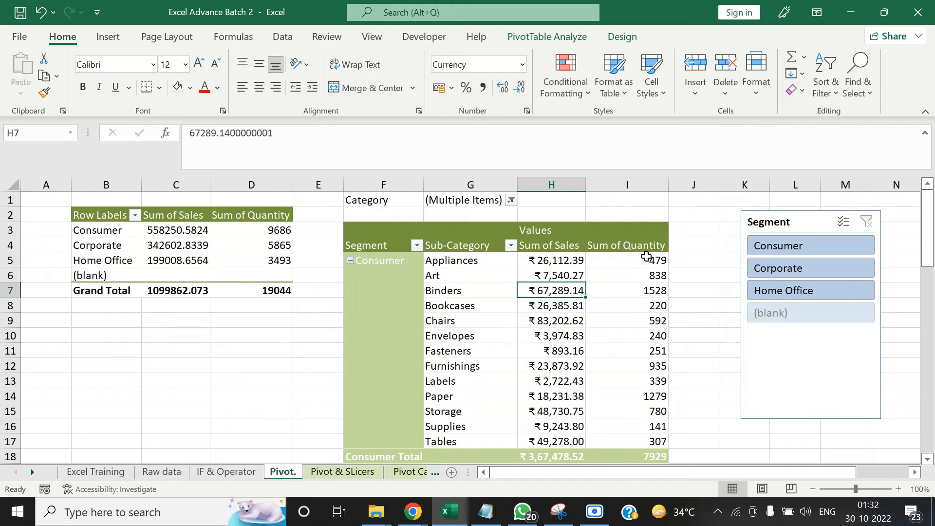
Sort the larger PivotTable's sub-categories by Sum of Sales from largest to smallest
mouse_move(646, 257)
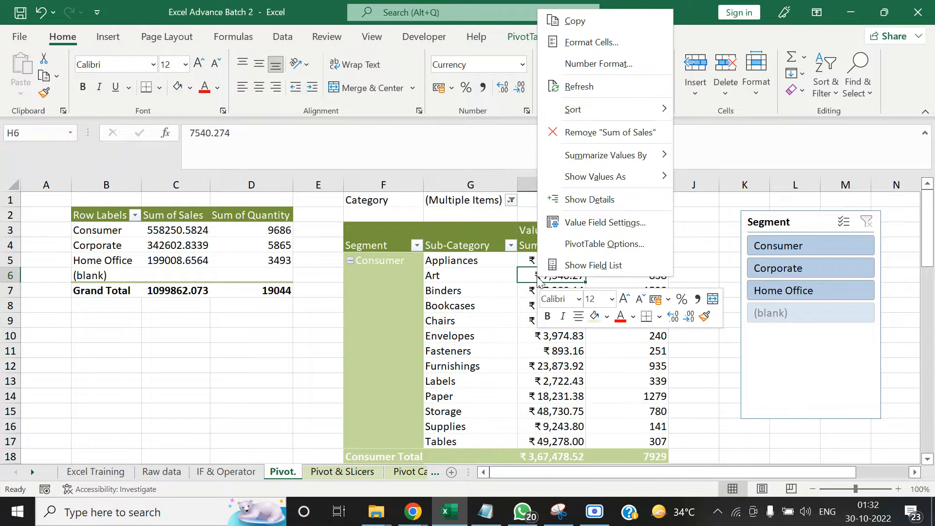
mouse_move(632, 106)
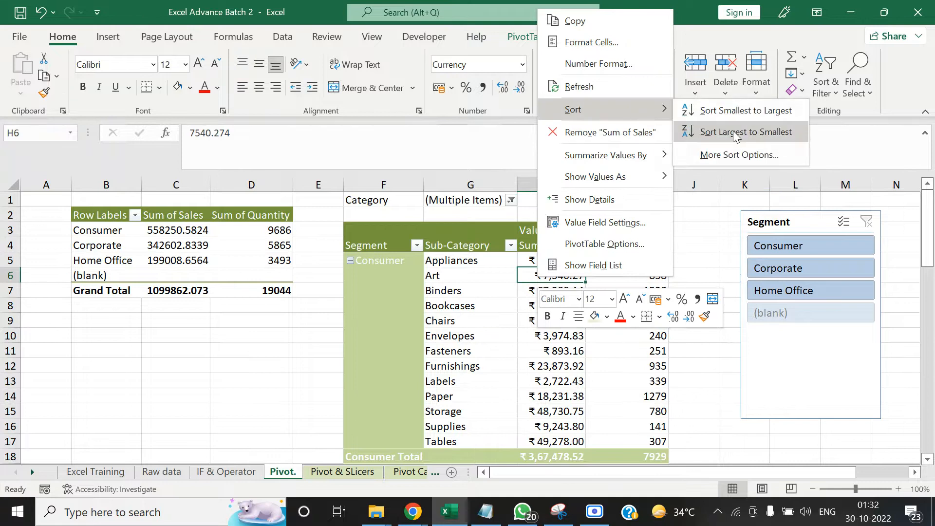
click(735, 136)
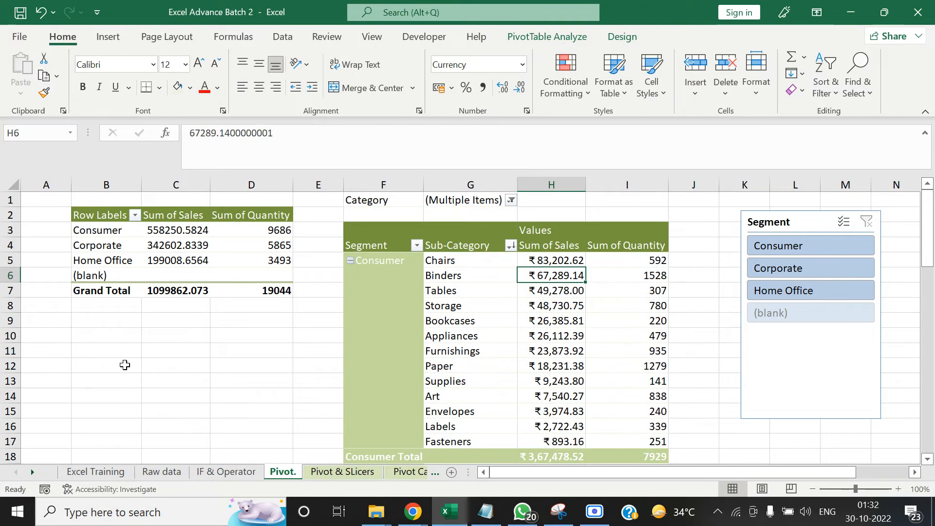
right_click(544, 320)
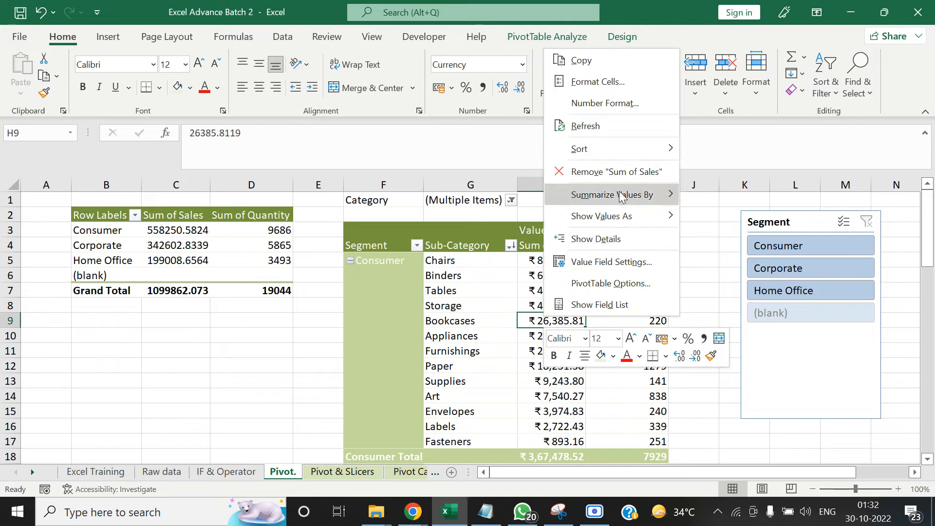
click(245, 337)
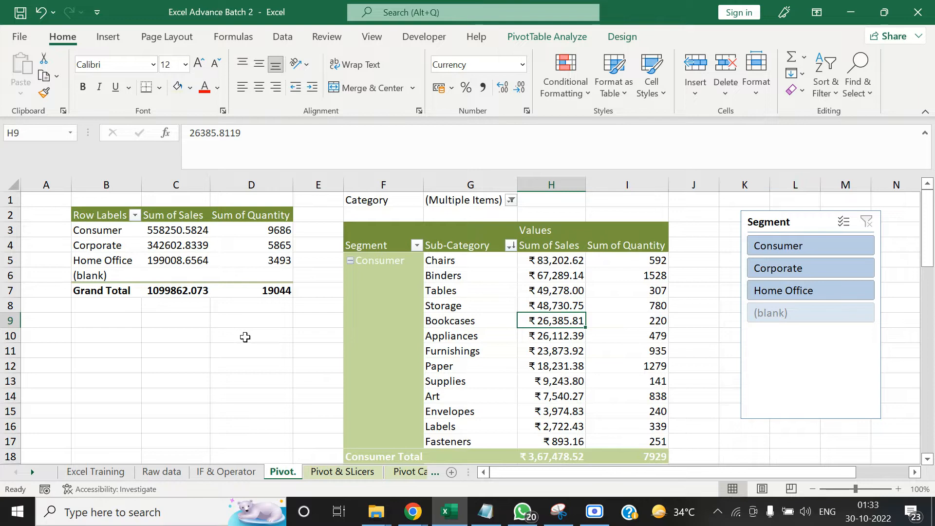
click(418, 520)
click(249, 448)
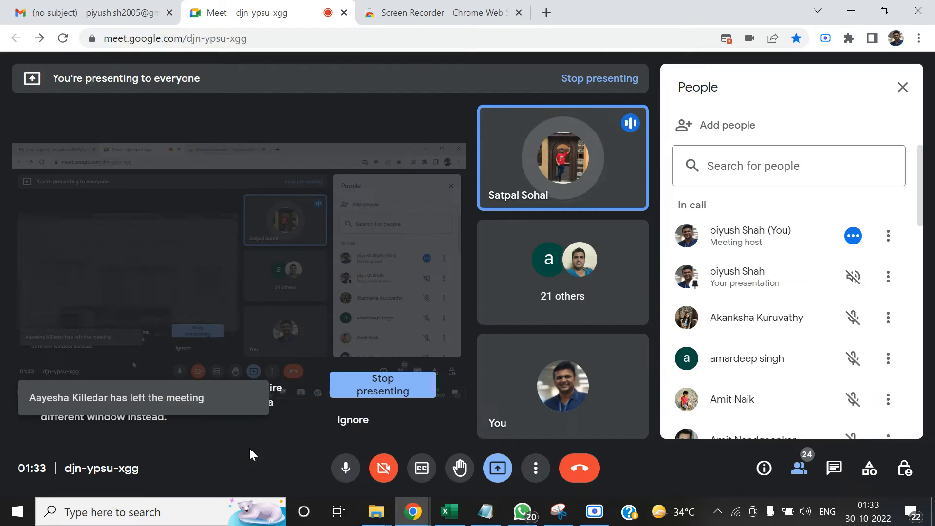
key(alt+Tab)
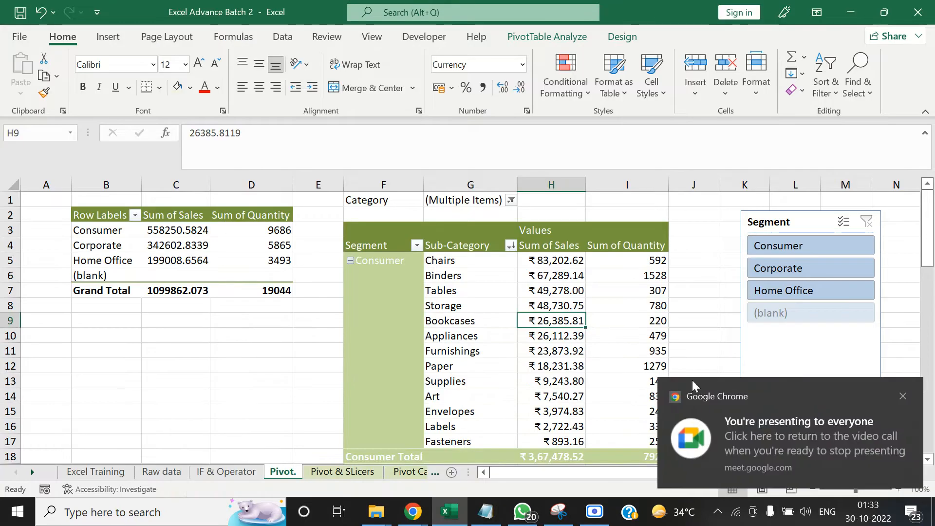
click(902, 395)
mouse_move(931, 206)
mouse_down()
mouse_move(927, 216)
mouse_move(927, 204)
mouse_up()
click(202, 358)
right_click(157, 248)
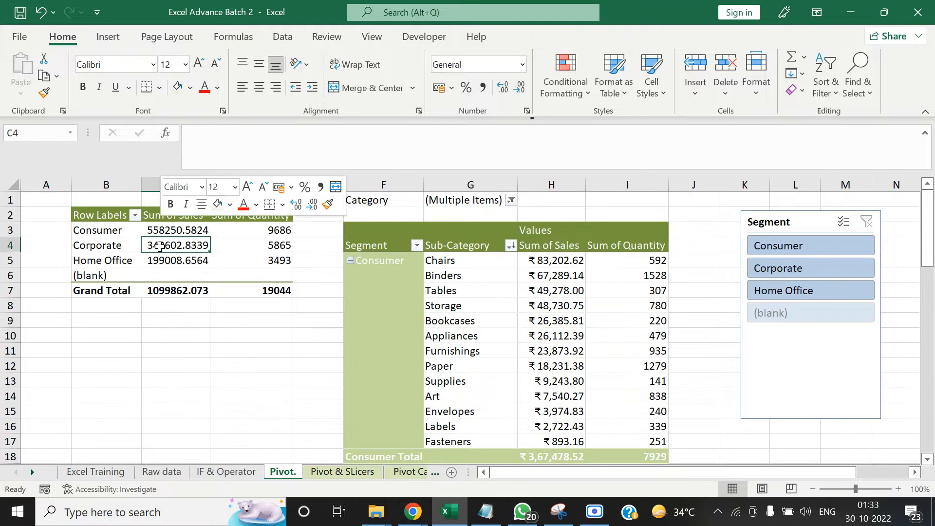
click(105, 347)
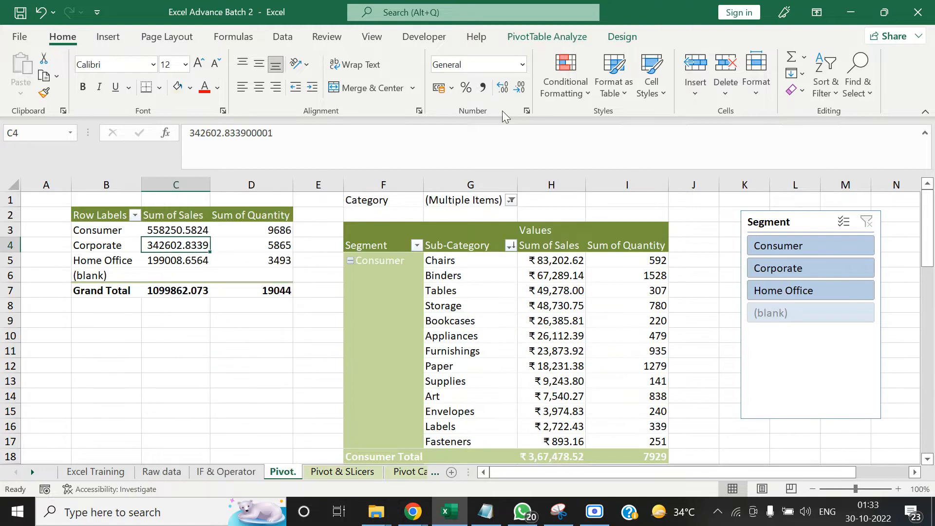
click(562, 35)
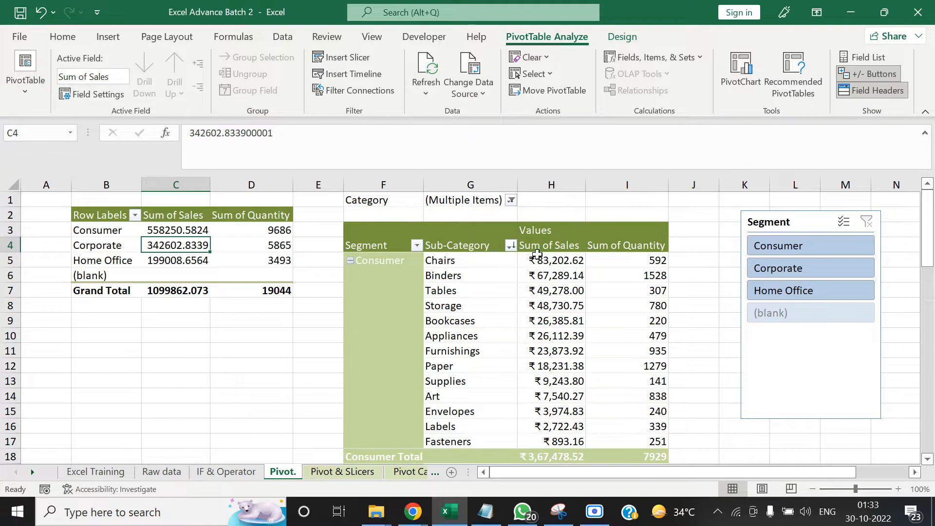
click(206, 351)
click(167, 230)
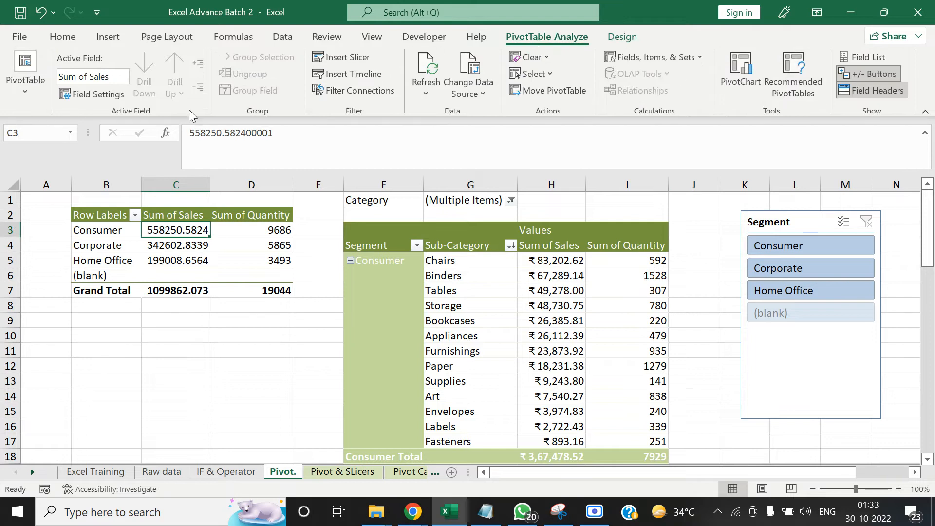
click(247, 364)
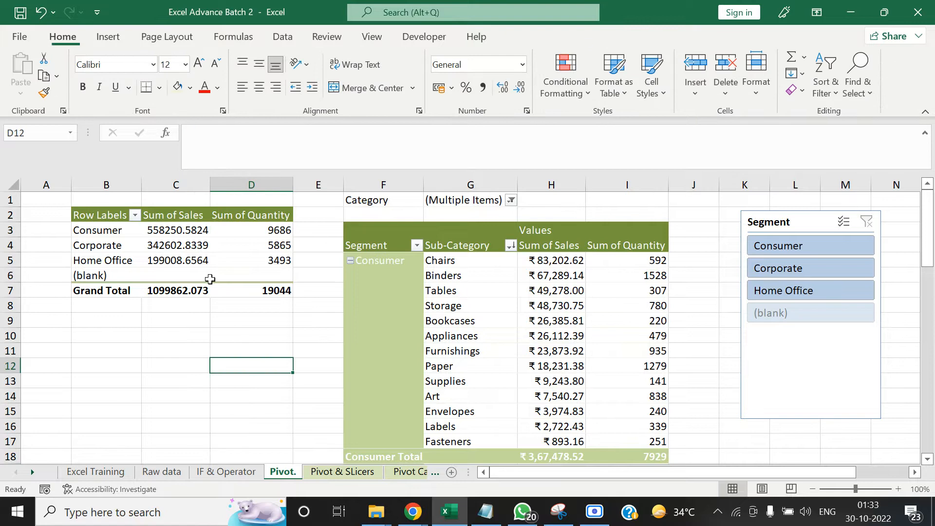
Insert a Clustered Column PivotChart from the smaller segment PivotTable and place it over that table, beside the larger PivotTable
click(202, 262)
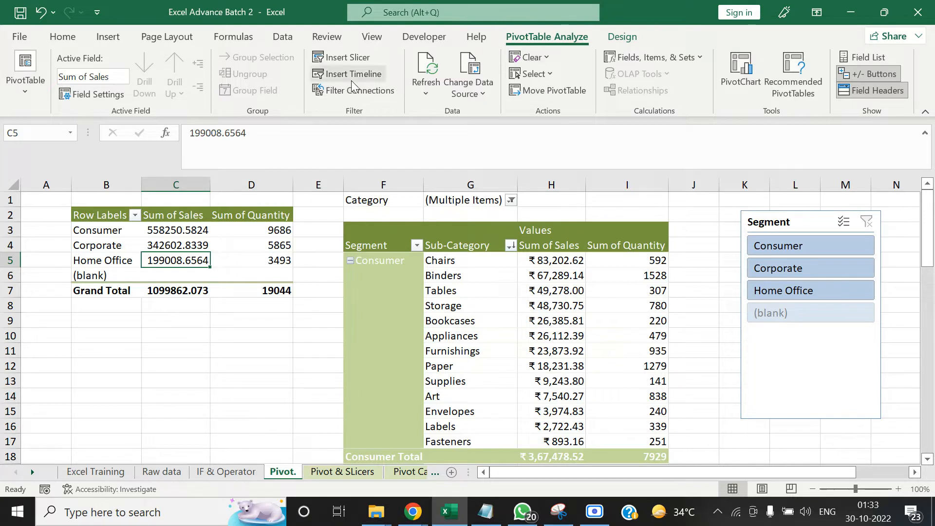
click(28, 95)
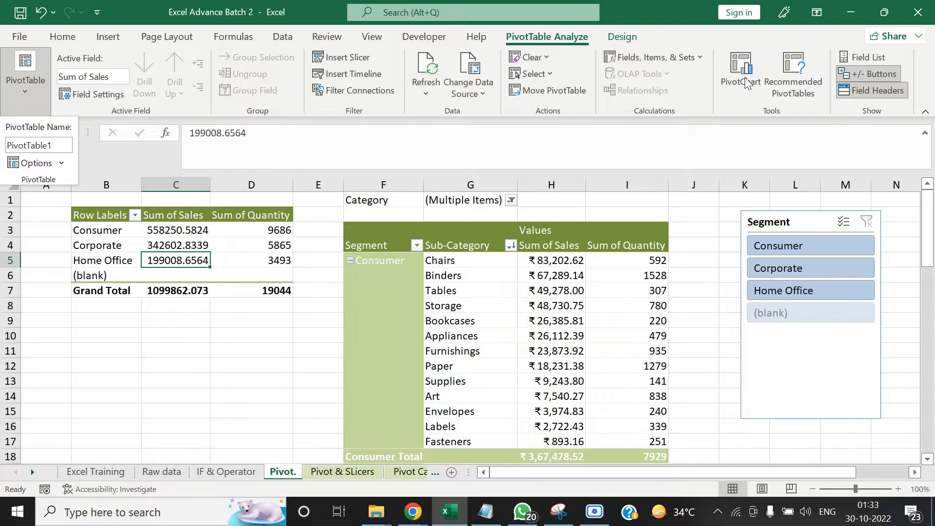
click(198, 384)
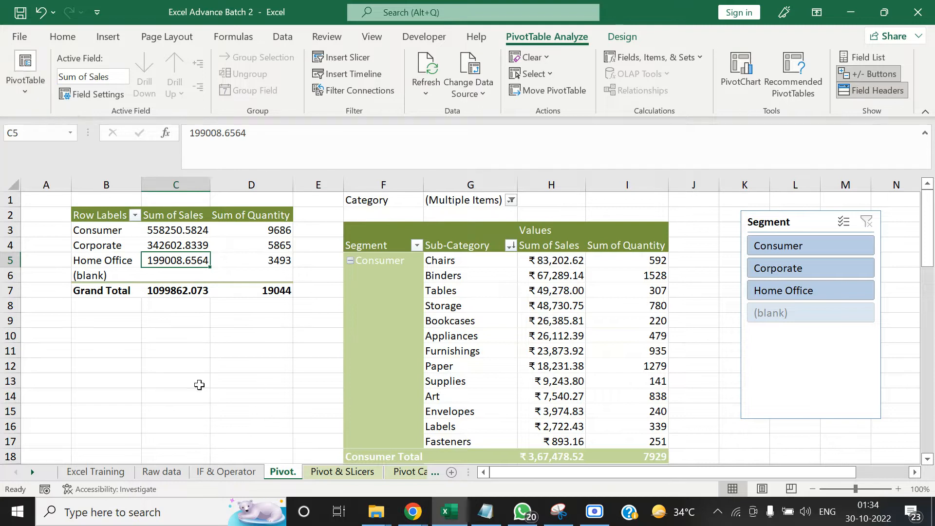
click(740, 70)
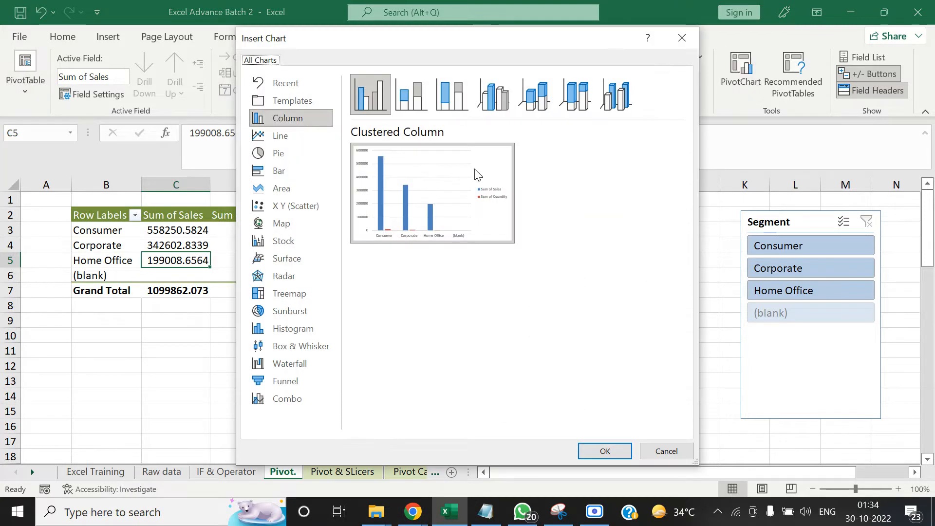
click(278, 118)
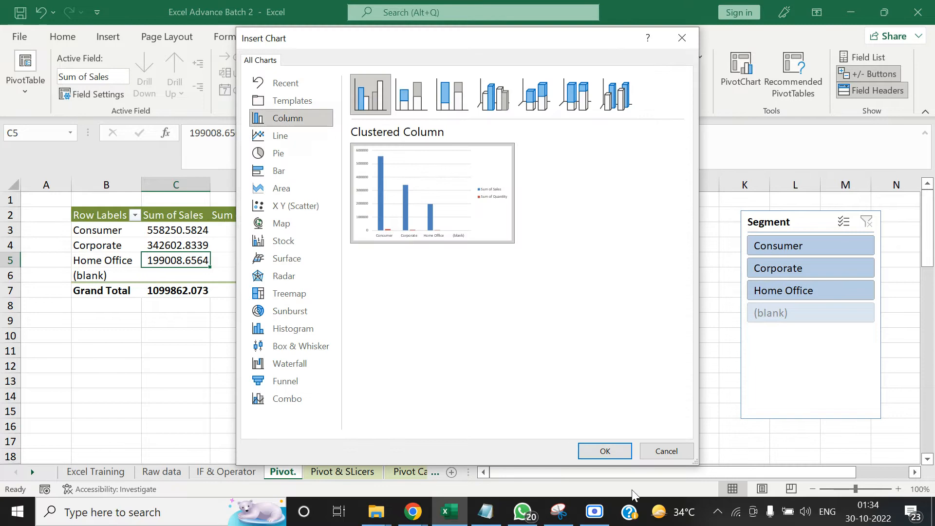
click(605, 451)
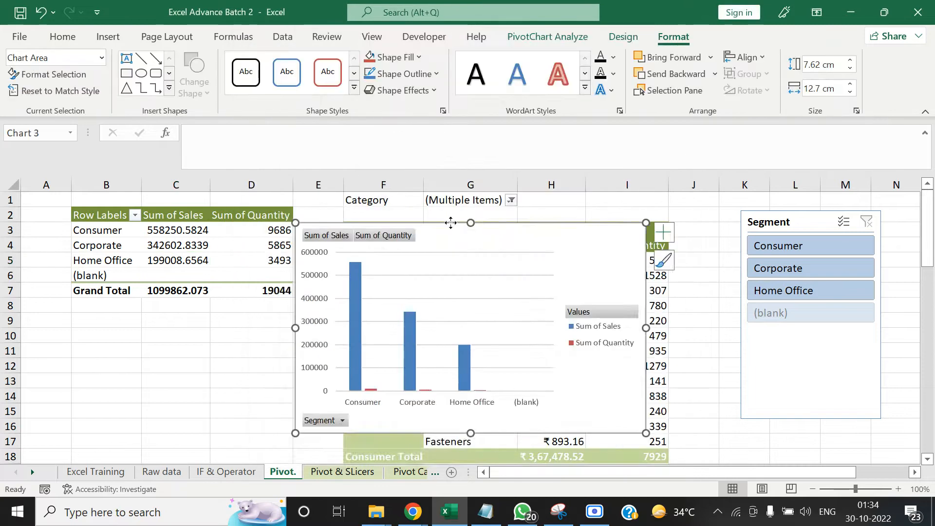
drag(477, 220, 232, 215)
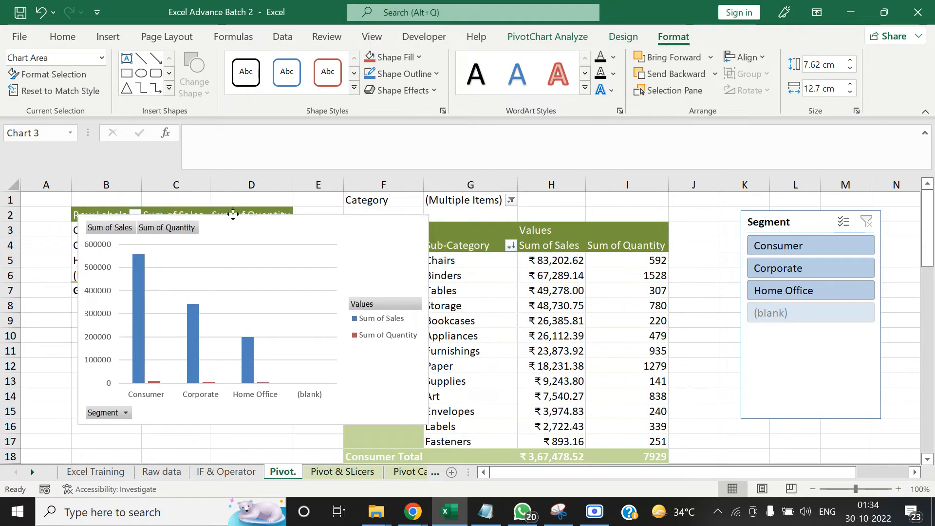
Filter the PivotChart and both PivotTables with the Segment slicer by Corporate, Consumer, Corporate again and Home Office
click(815, 268)
click(807, 251)
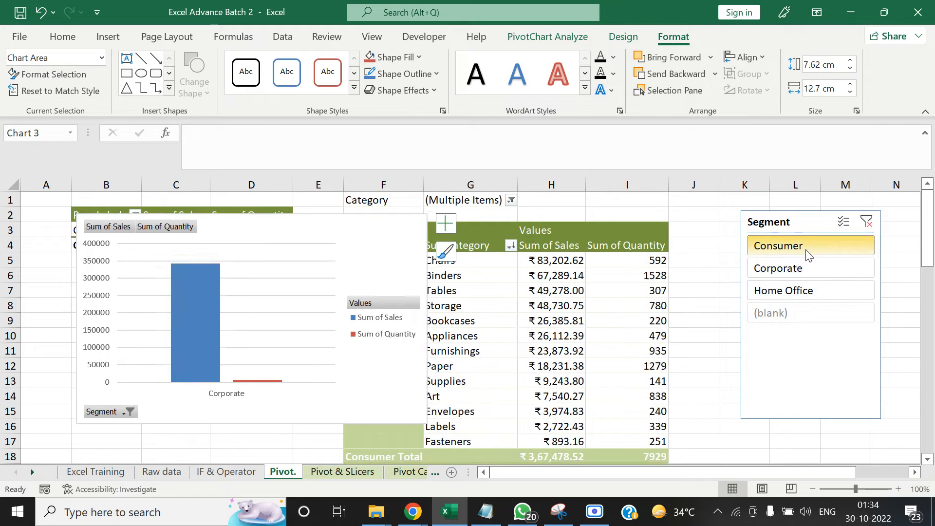
click(806, 268)
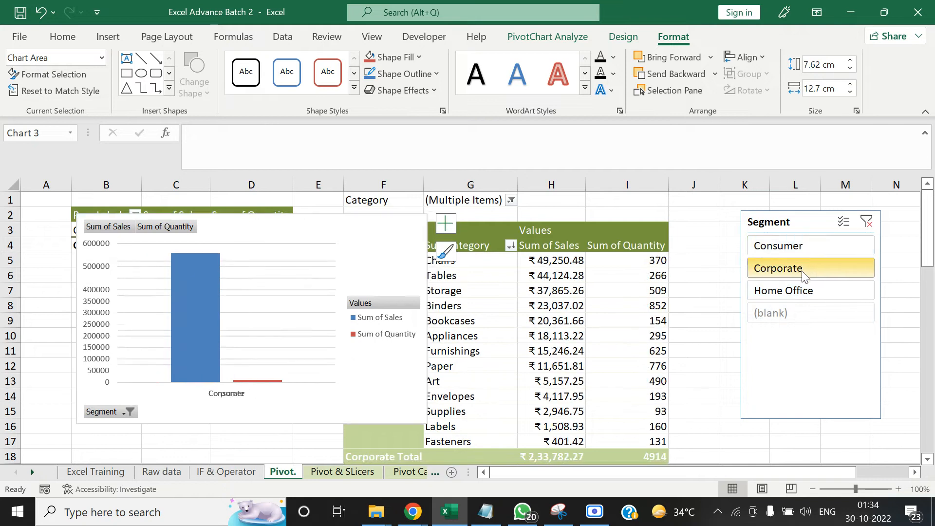
click(802, 288)
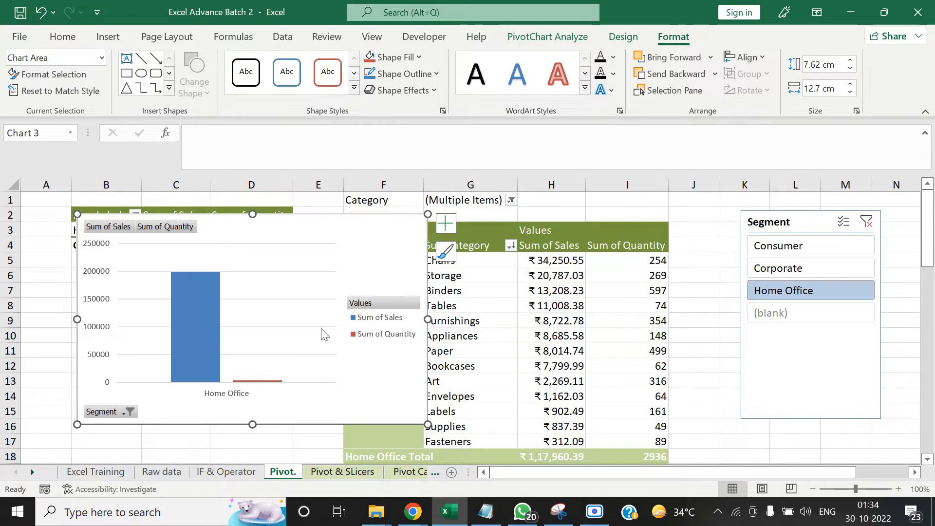
Delete the PivotChart and clear the Segment slicer's filter
key(Delete)
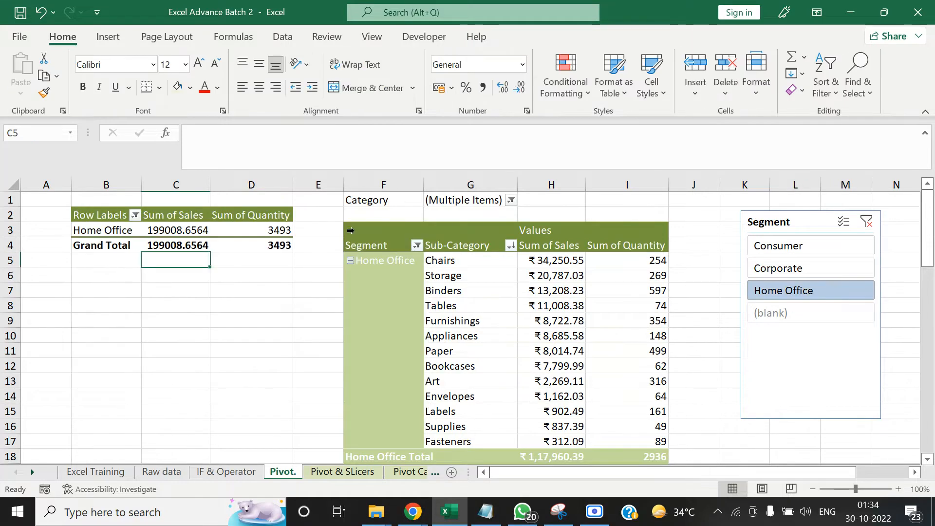
click(867, 221)
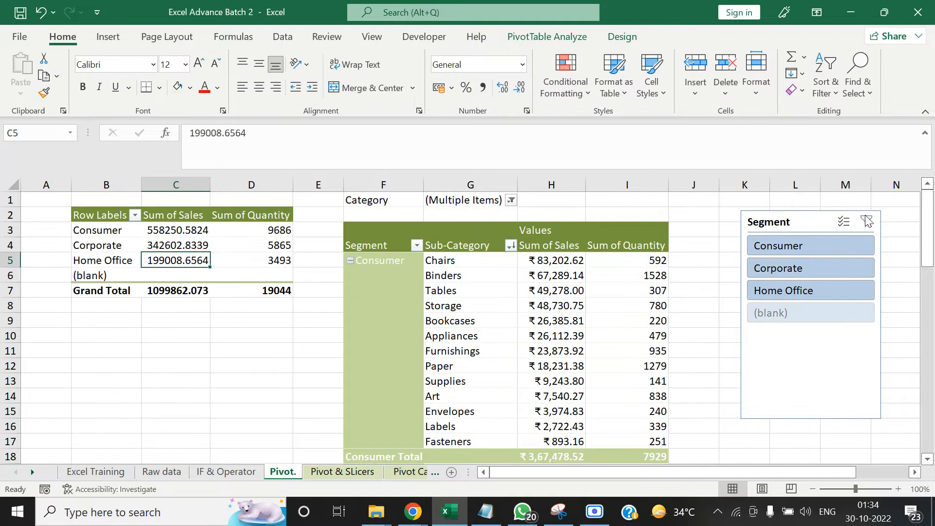
click(153, 335)
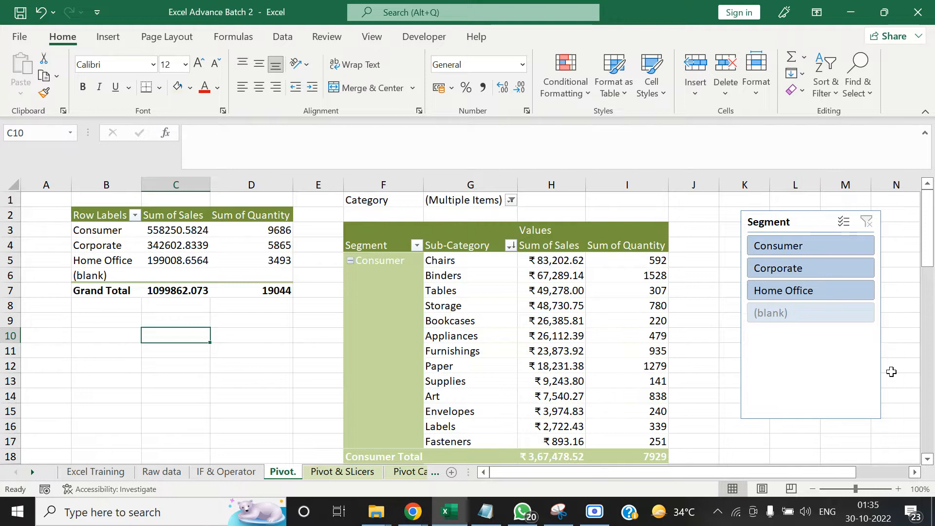
Look through the fields offered for new slicers on the larger PivotTable, without inserting any
click(453, 306)
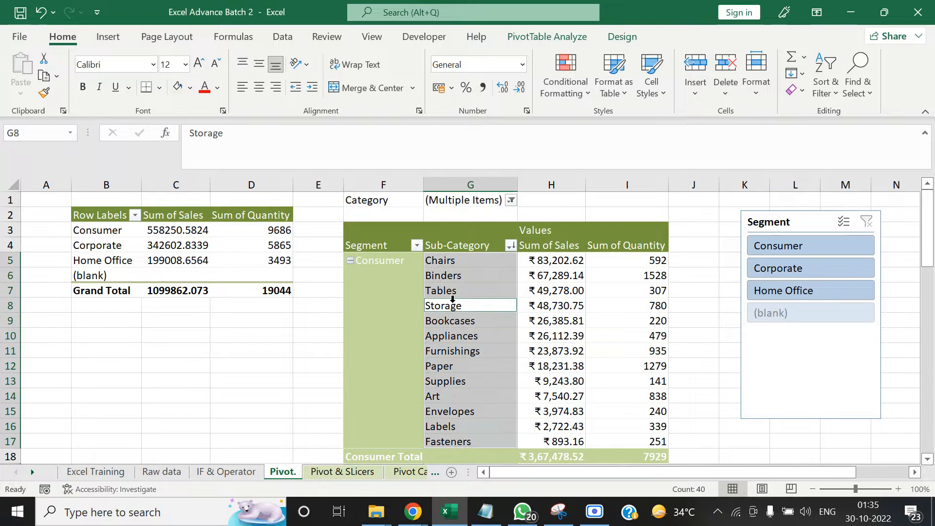
click(544, 39)
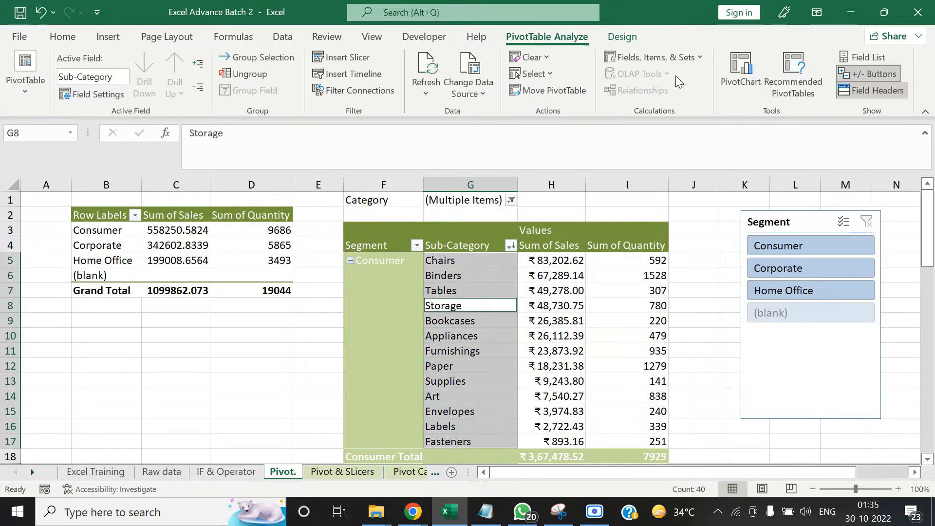
click(321, 60)
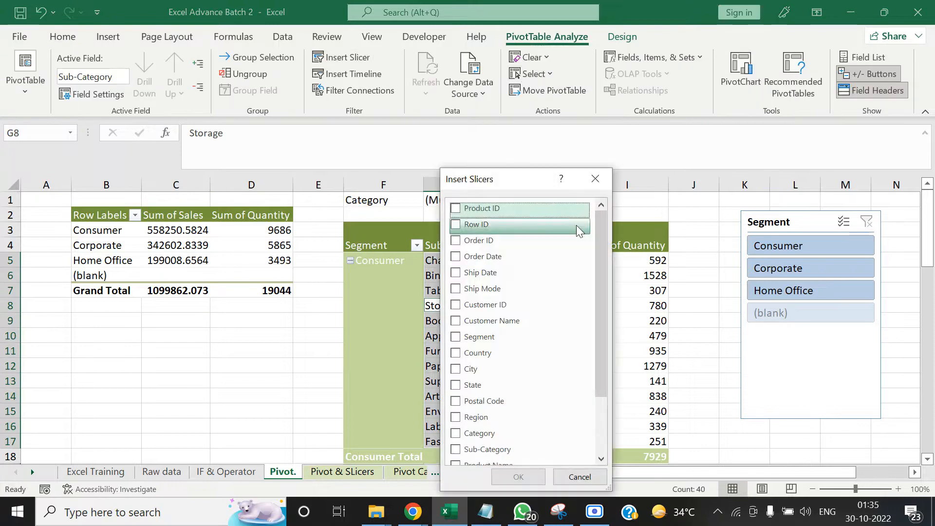
drag(604, 233, 610, 338)
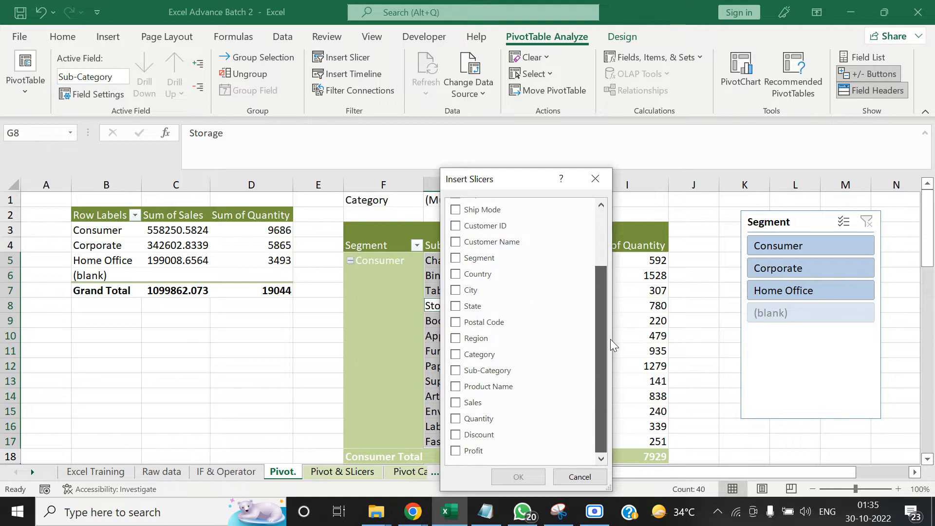
scroll(599, 292, up, 1)
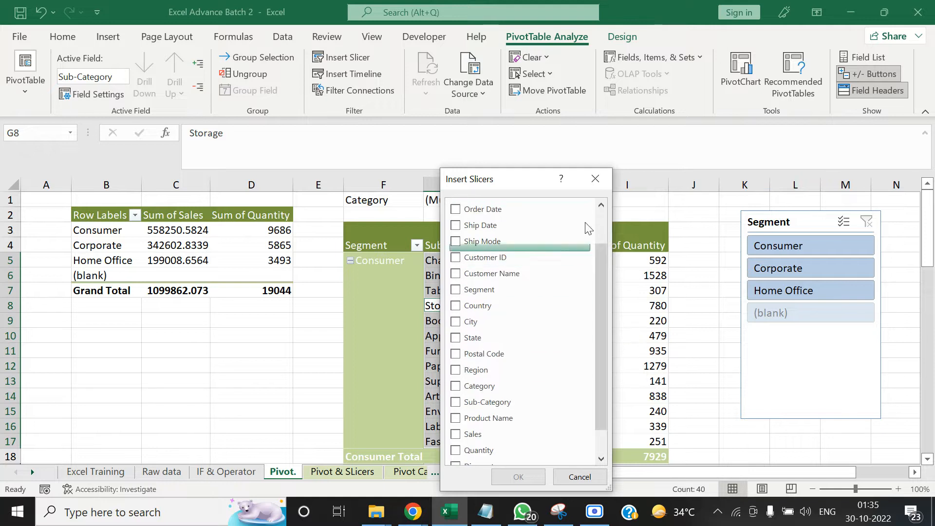
click(596, 178)
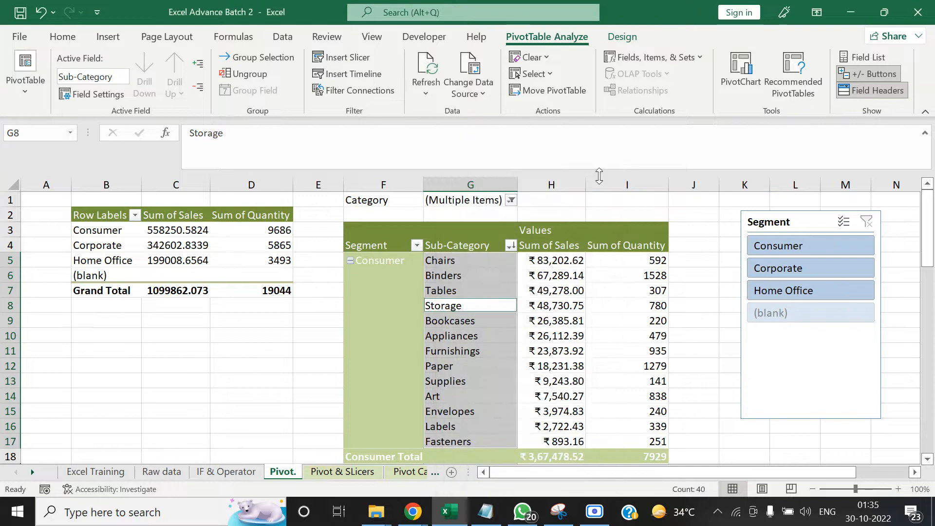
click(707, 242)
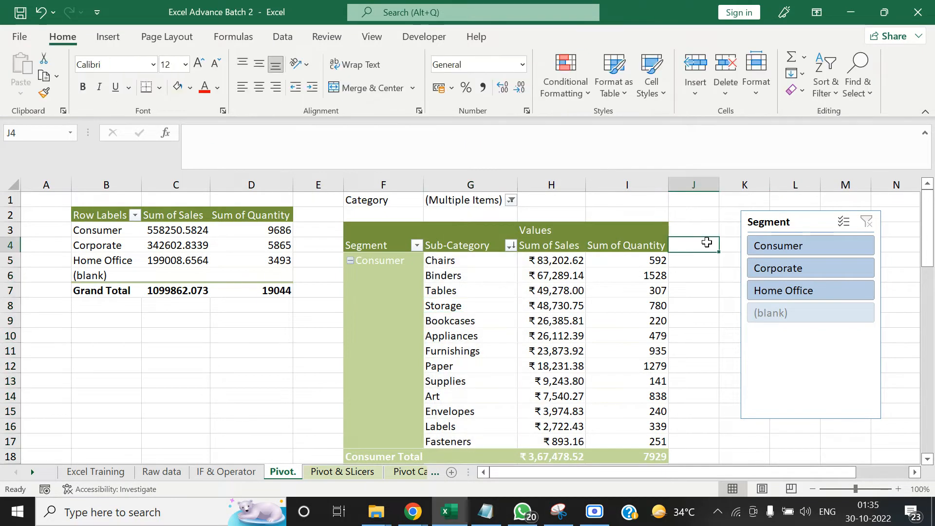
Review the Pivot Slicers and Creating Calculated fields in Pivot topics under Microsoft Excel Advance on the Excel Training sheet
click(241, 320)
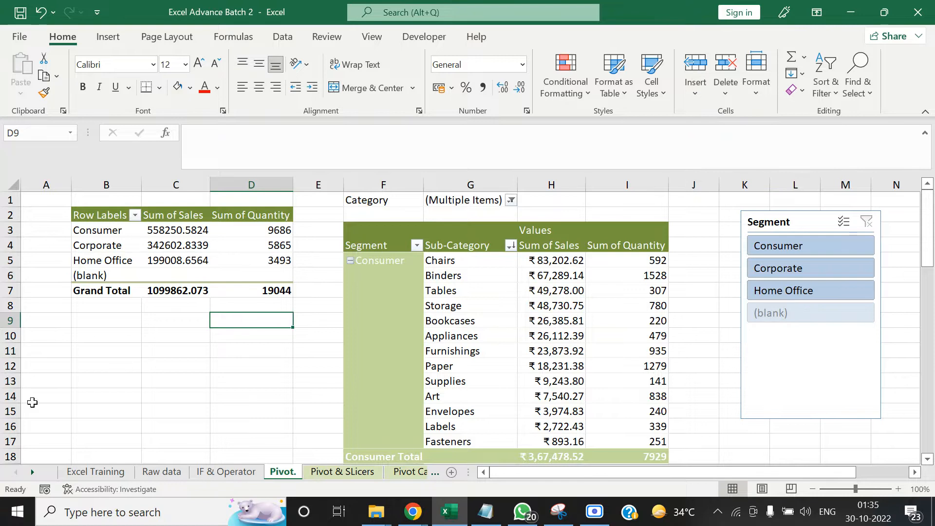
click(78, 471)
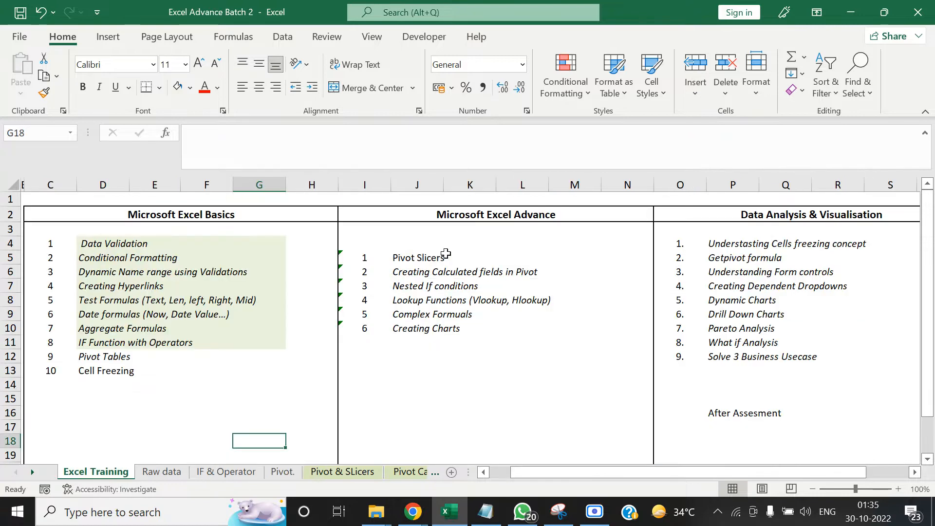
drag(436, 258, 438, 272)
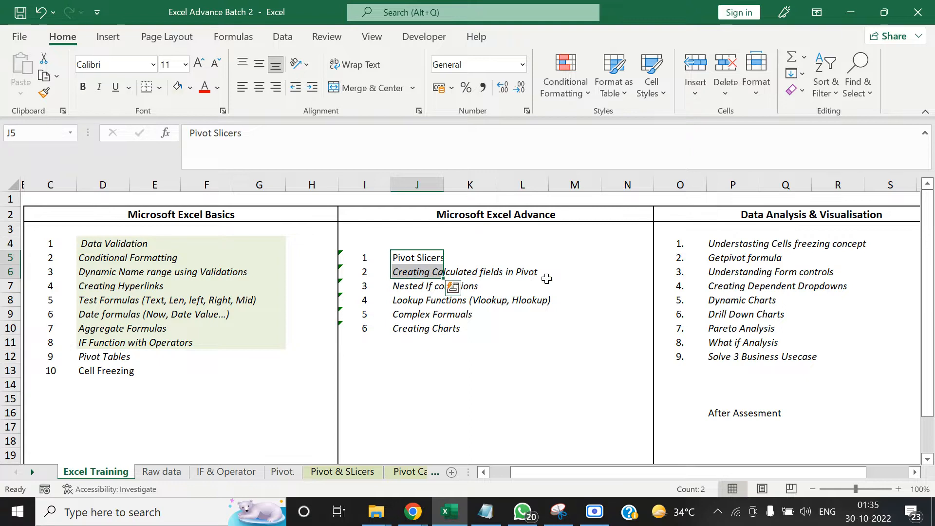
Examine the Sum of Price per unit column on the Pivot Calculated field sheet and the PivotTables on the Pivot & SLicers sheet
click(409, 471)
click(508, 331)
click(342, 263)
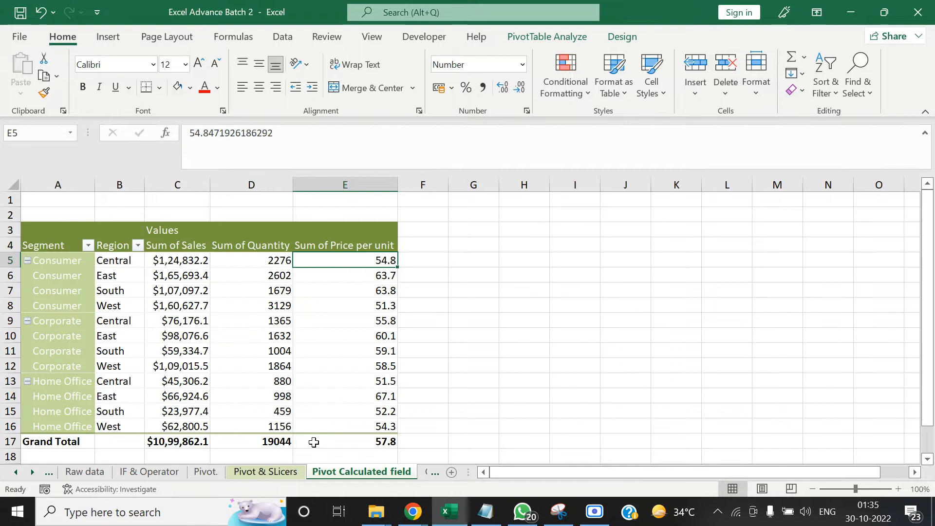
click(265, 471)
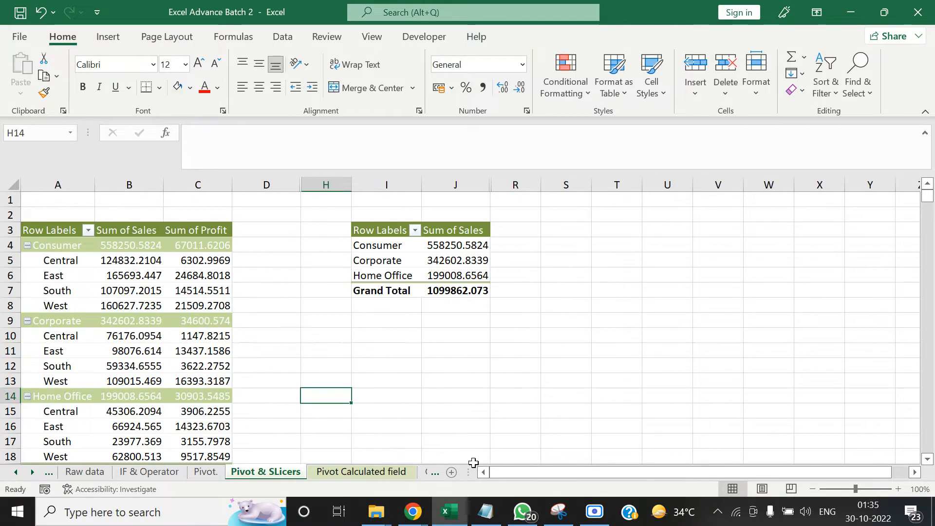
click(197, 286)
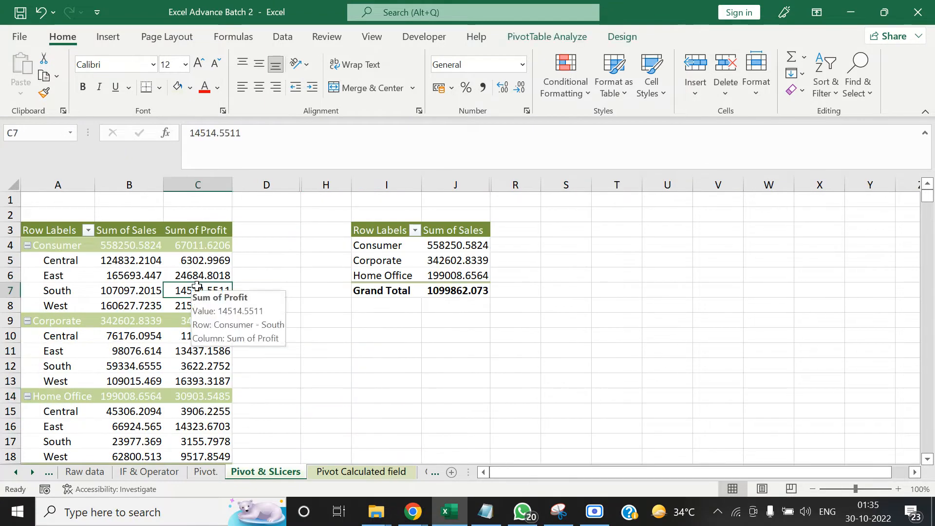
Review the formula behind the Price per unit calculated field on the Pivot Calculated field sheet, without changing it
key(Left)
key(Left)
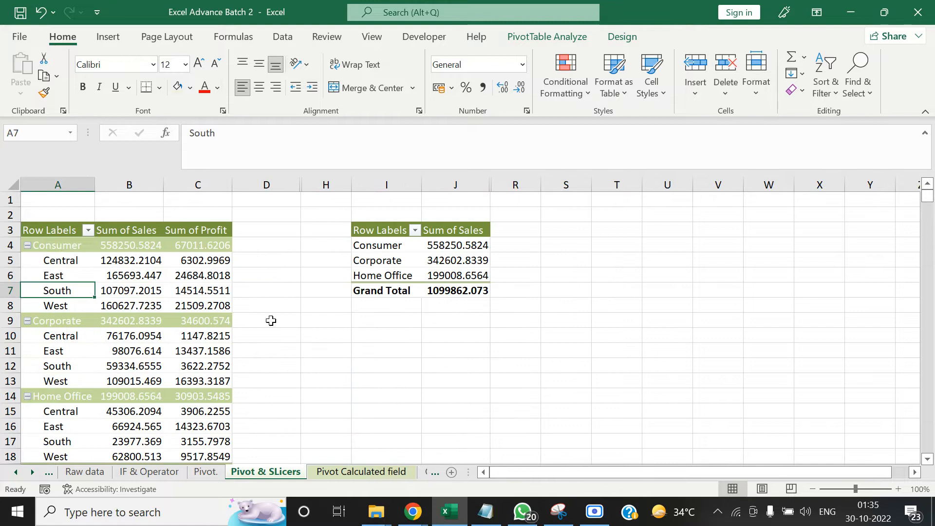
click(347, 470)
click(486, 240)
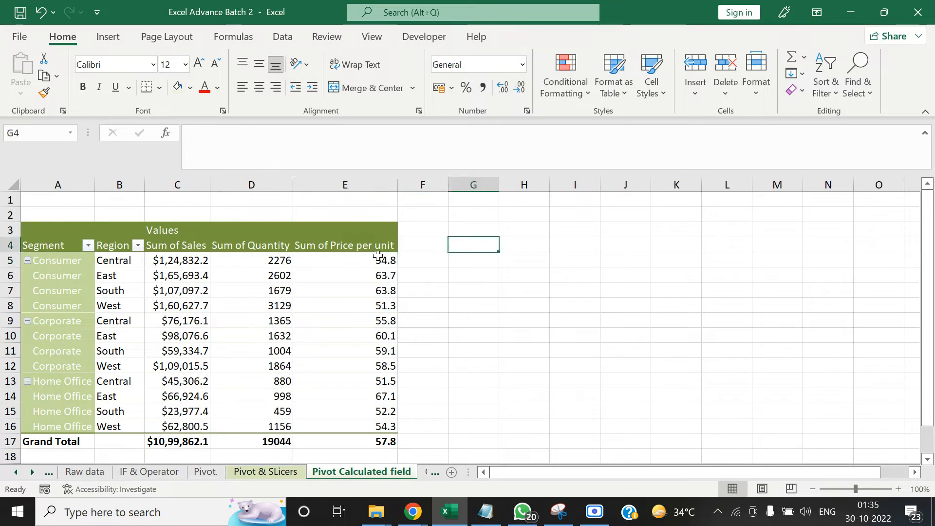
click(381, 258)
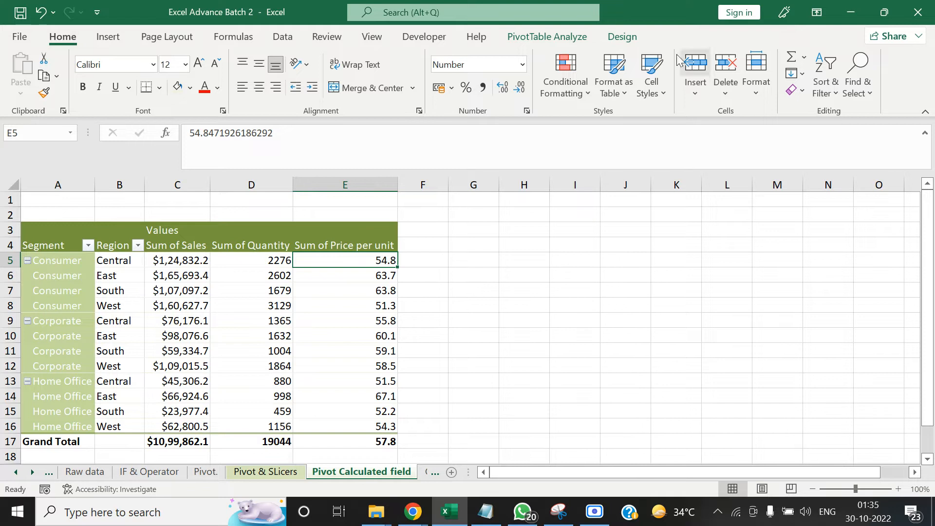
click(546, 37)
click(775, 84)
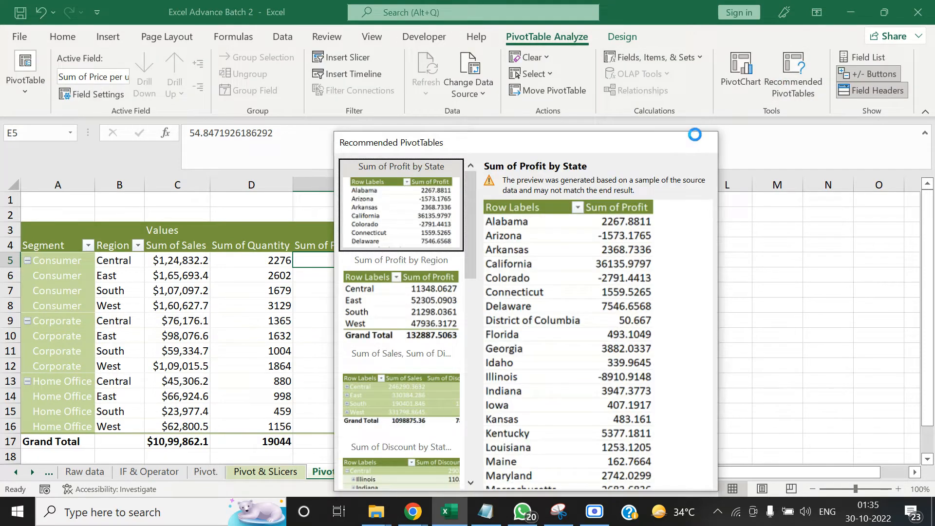
click(700, 139)
click(696, 62)
click(687, 74)
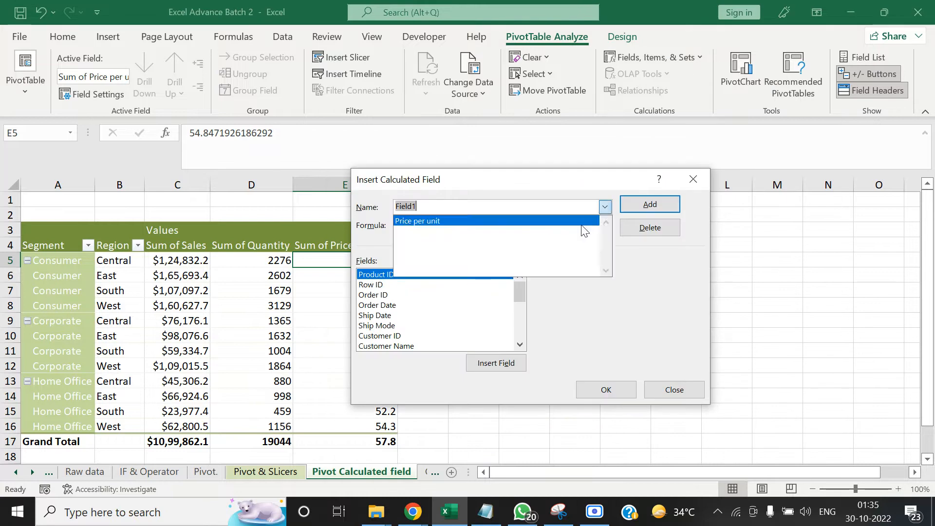
click(582, 222)
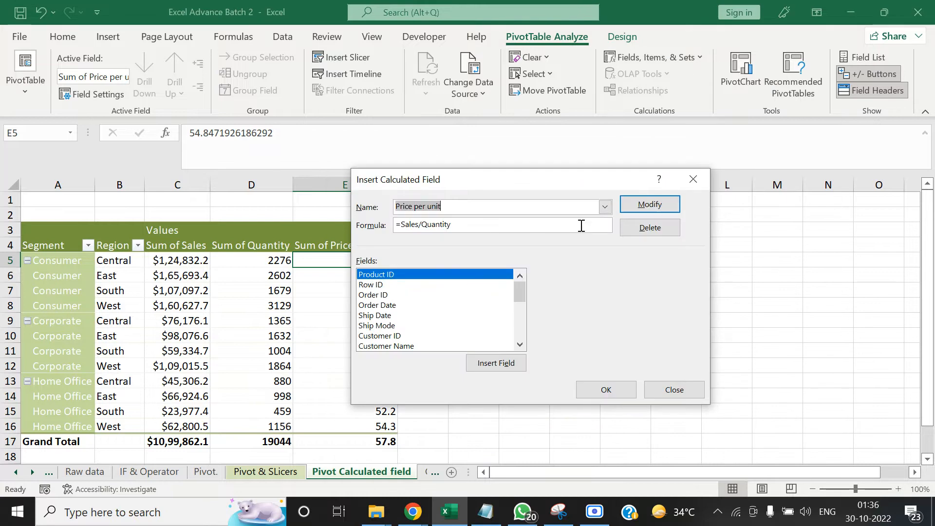
click(695, 180)
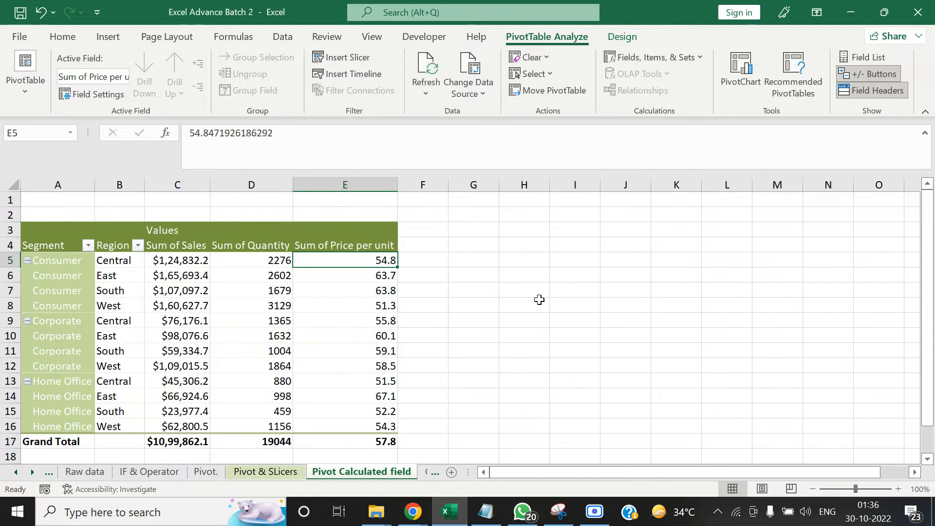
Try to delete the whole worksheet column containing Sum of Price per unit
click(349, 183)
key(Delete)
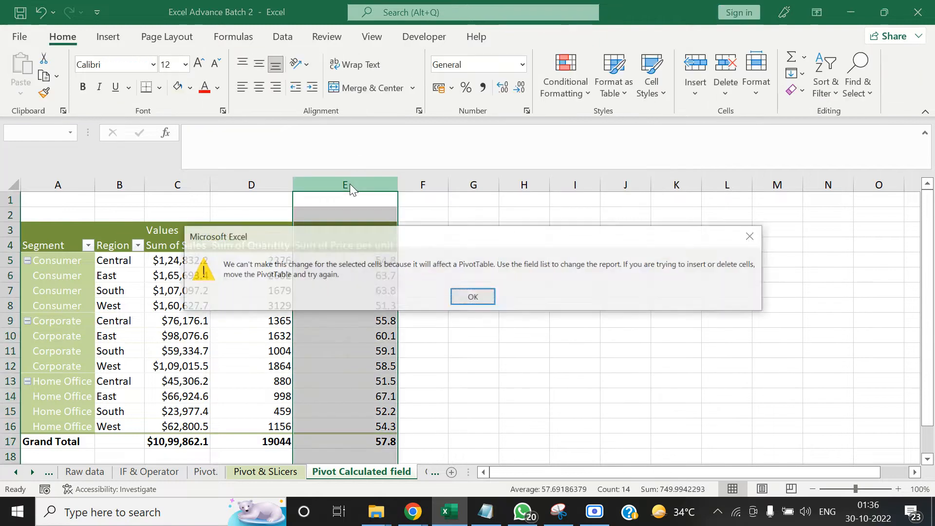
key(Return)
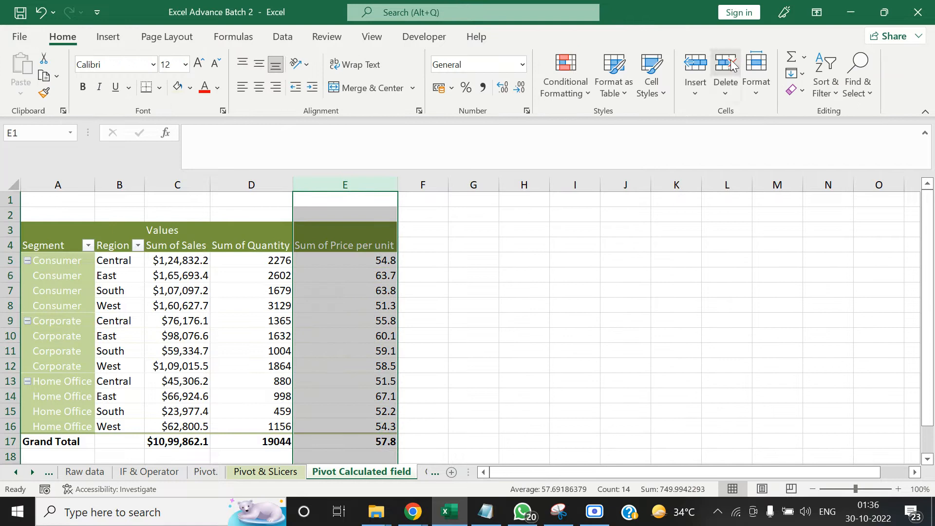
click(572, 261)
Delete the Price per unit calculated field from the PivotTable
click(400, 275)
click(394, 275)
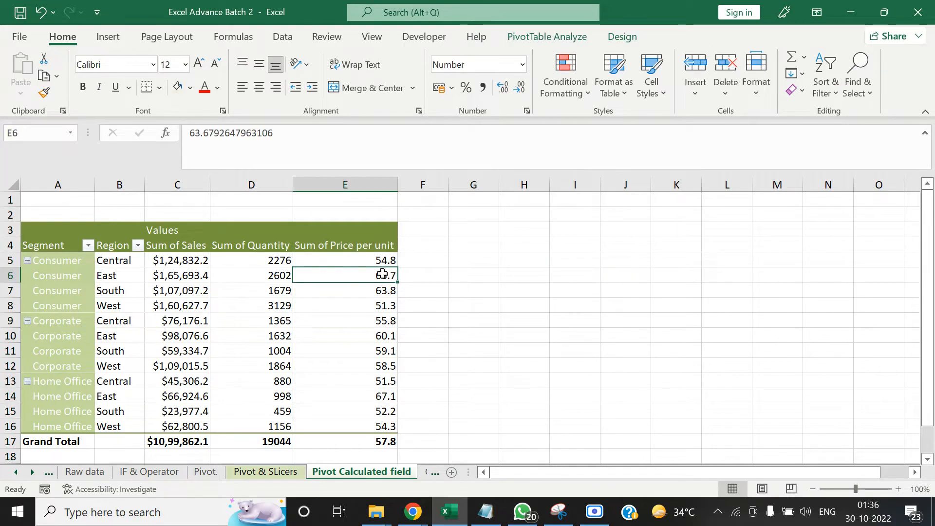
click(576, 37)
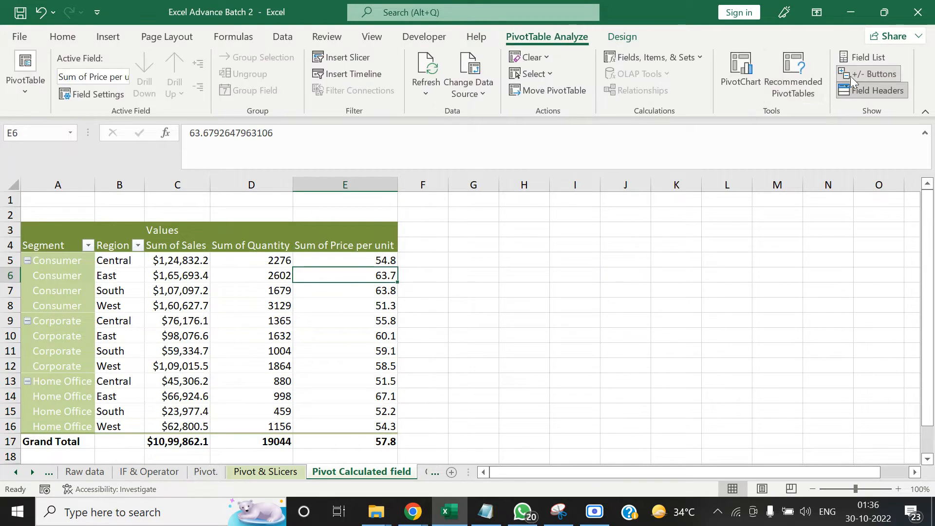
click(698, 58)
click(691, 74)
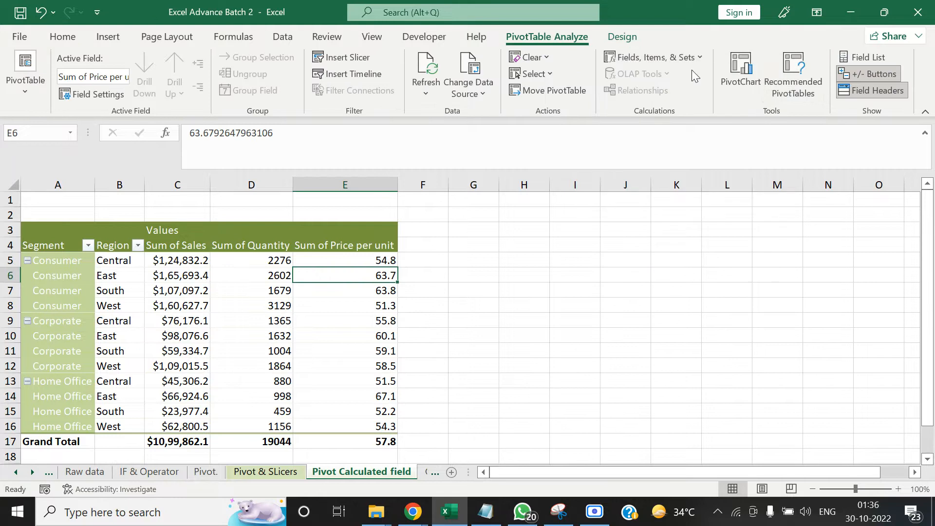
click(605, 207)
click(580, 221)
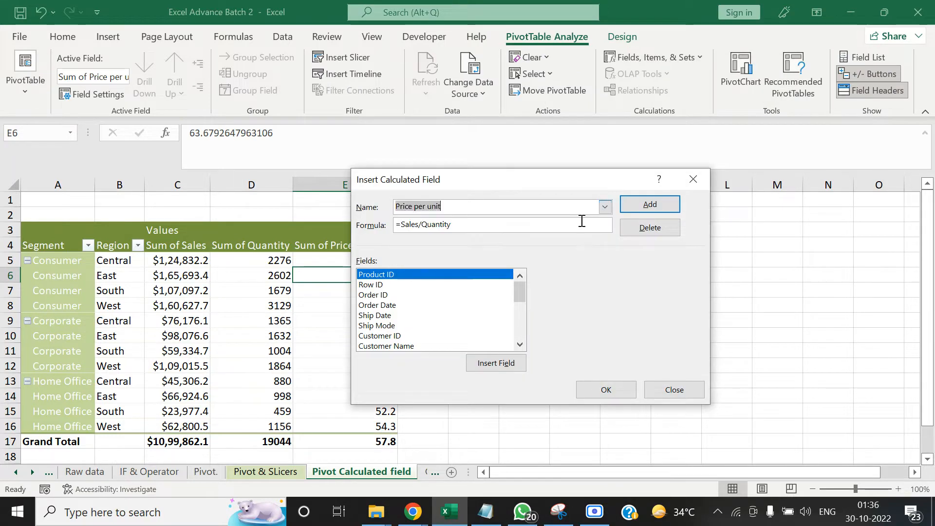
click(633, 228)
click(616, 388)
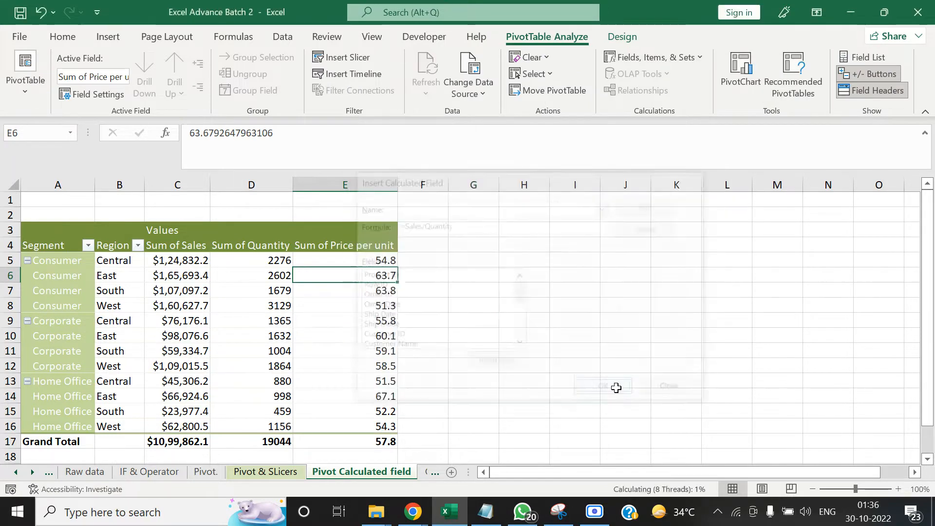
click(475, 306)
Examine the remaining PivotTable columns and the Sales, Quantity, Discount and Profit columns on the Raw data sheet
click(127, 295)
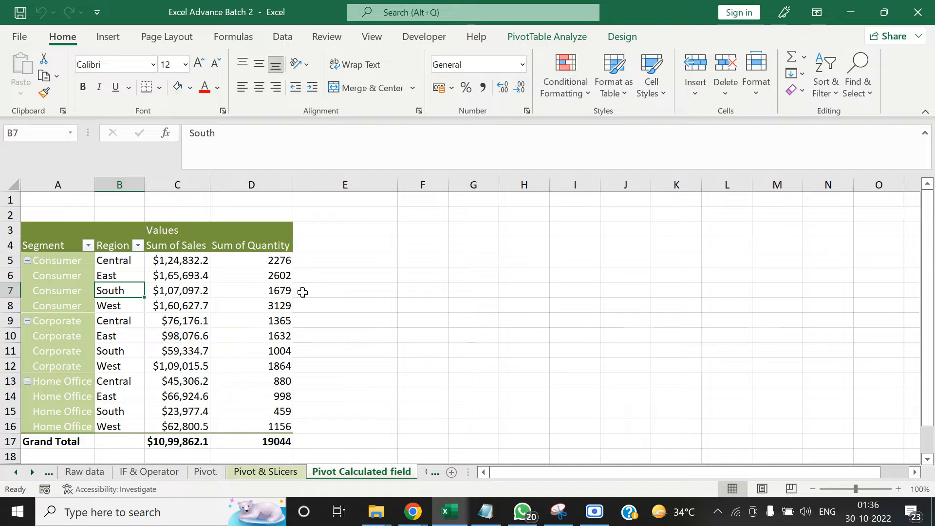
click(64, 294)
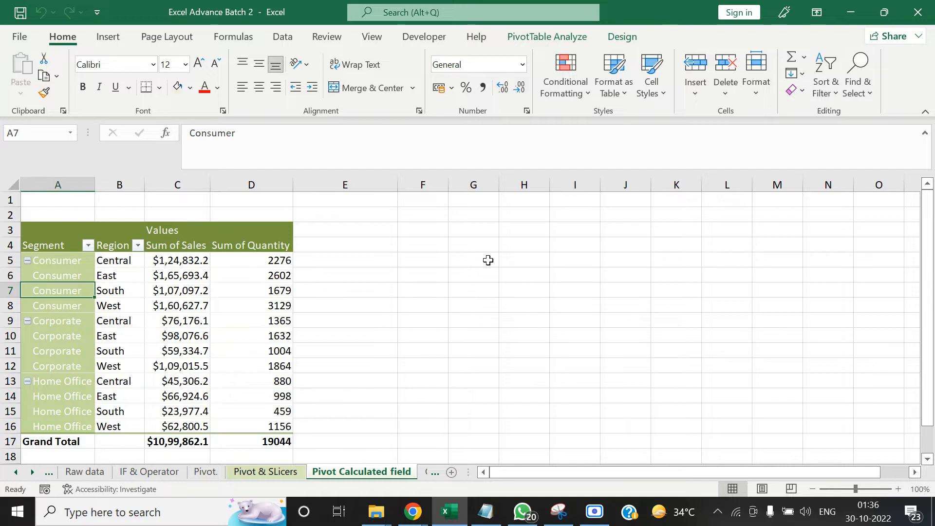
key(Right)
key(Right)
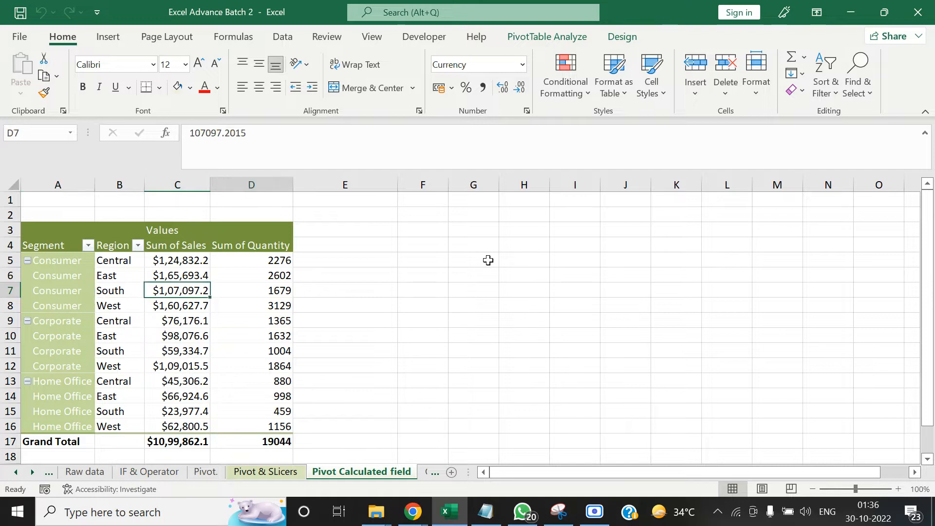
key(Right)
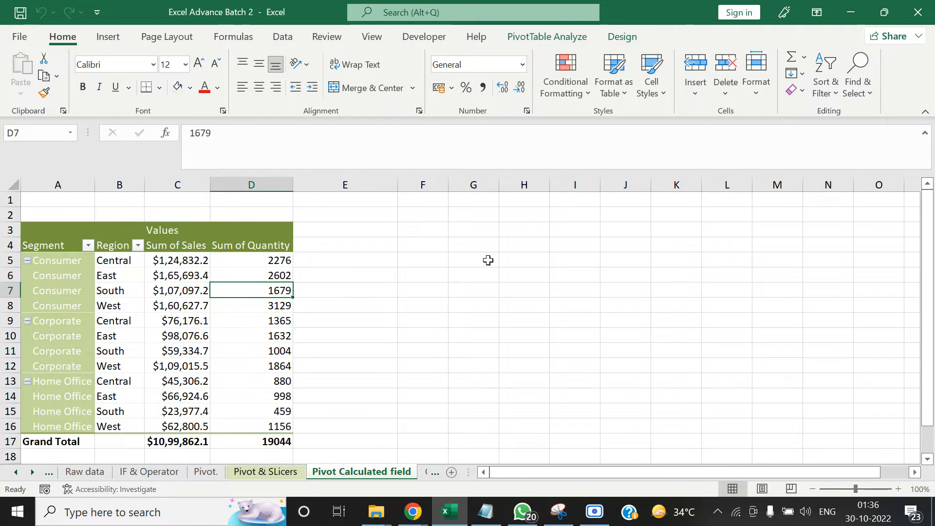
click(101, 472)
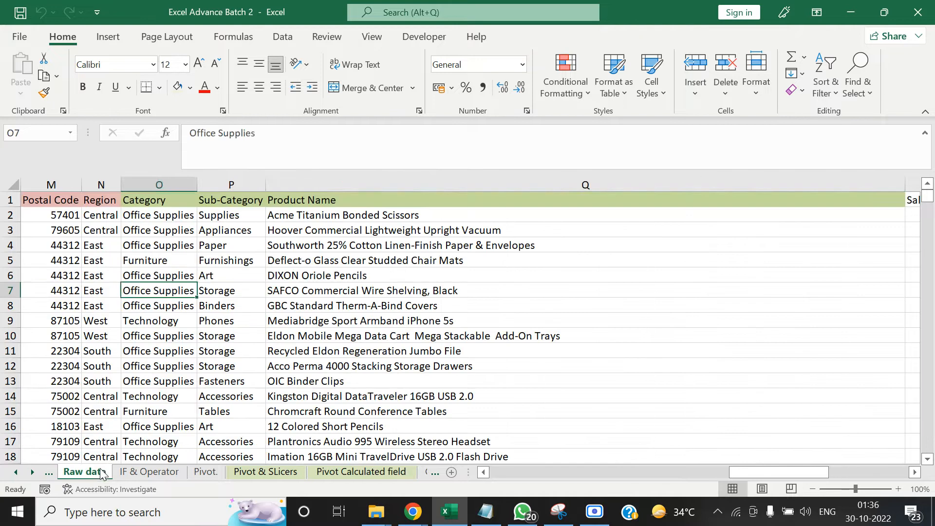
click(407, 254)
key(Up)
key(Up)
key(Up)
key(Up)
key(Right)
key(Right)
key(Right)
key(Right)
key(Right)
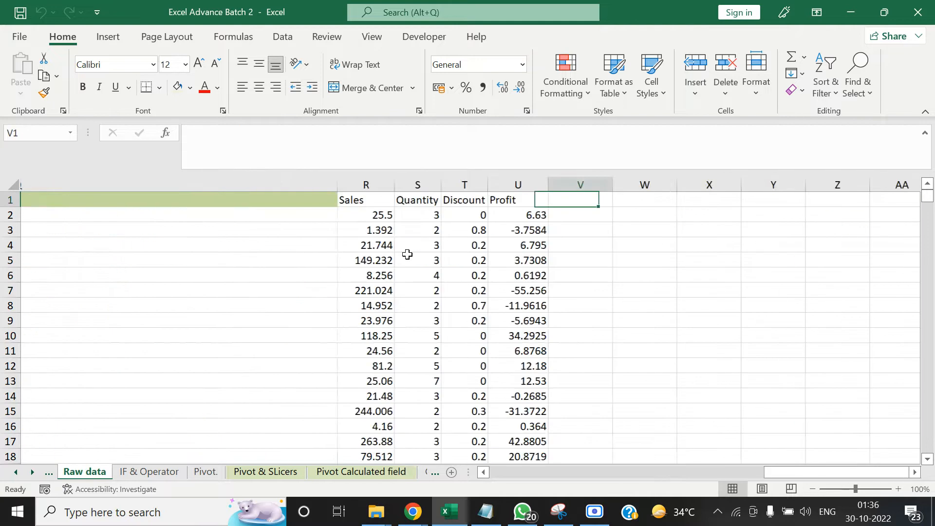
key(Right)
key(Down)
key(Left)
key(Left)
key(Right)
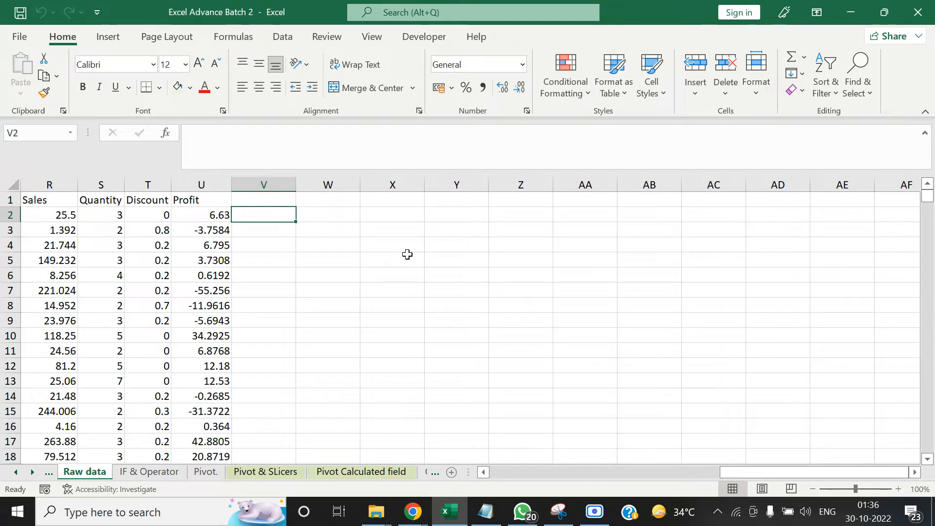
Start a new calculated field in the PivotTable on the Pivot Calculated field sheet and name it Price per Unit
click(347, 480)
click(516, 279)
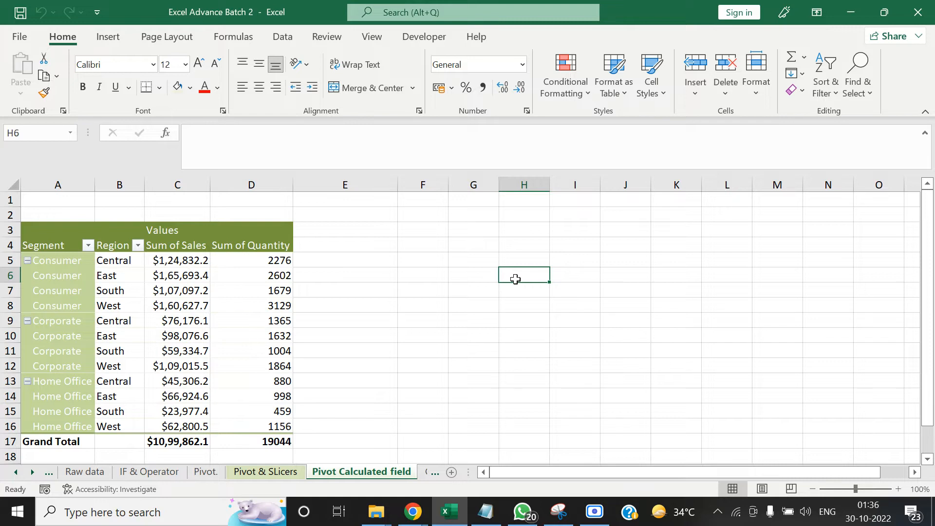
click(337, 279)
click(232, 291)
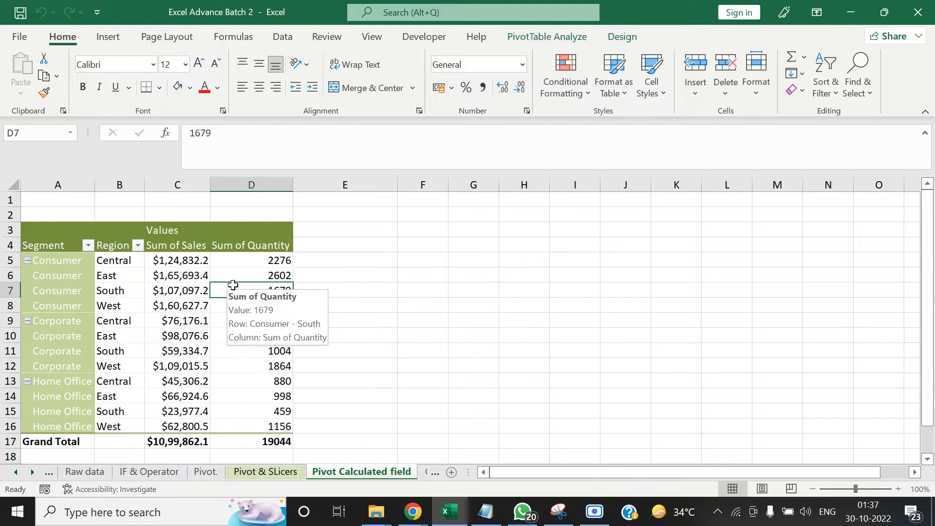
click(548, 39)
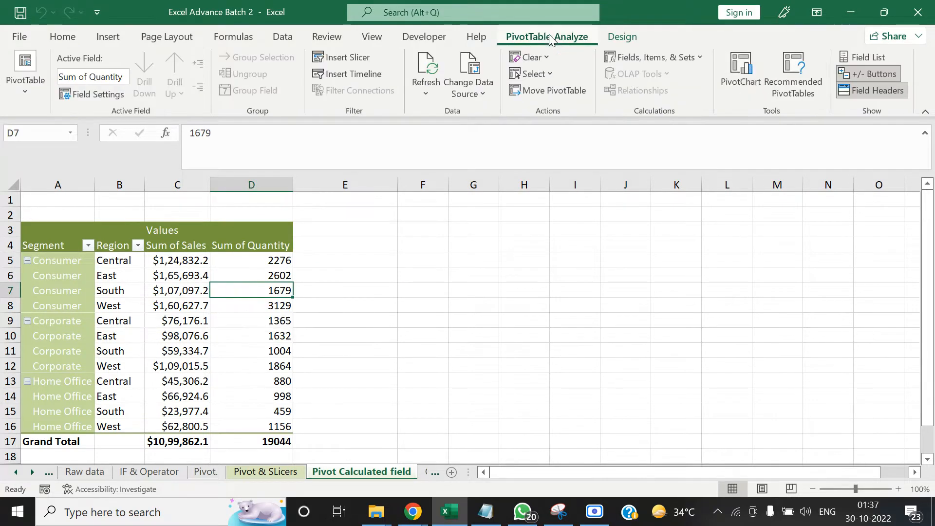
click(699, 57)
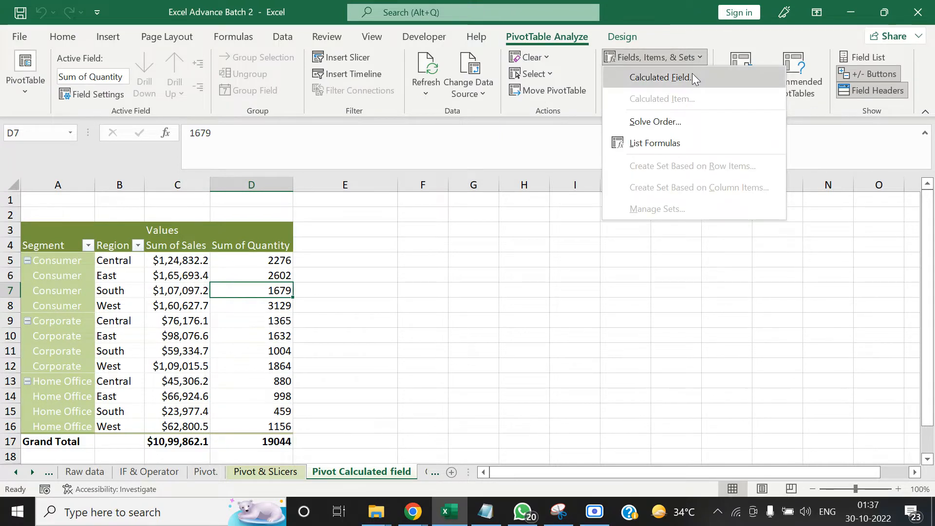
click(691, 73)
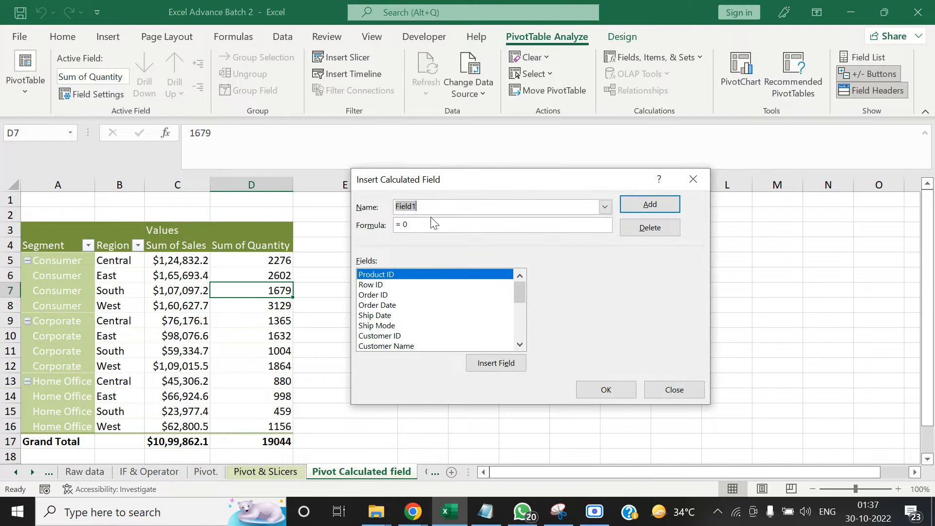
click(444, 209)
drag(443, 210, 368, 204)
text(P)
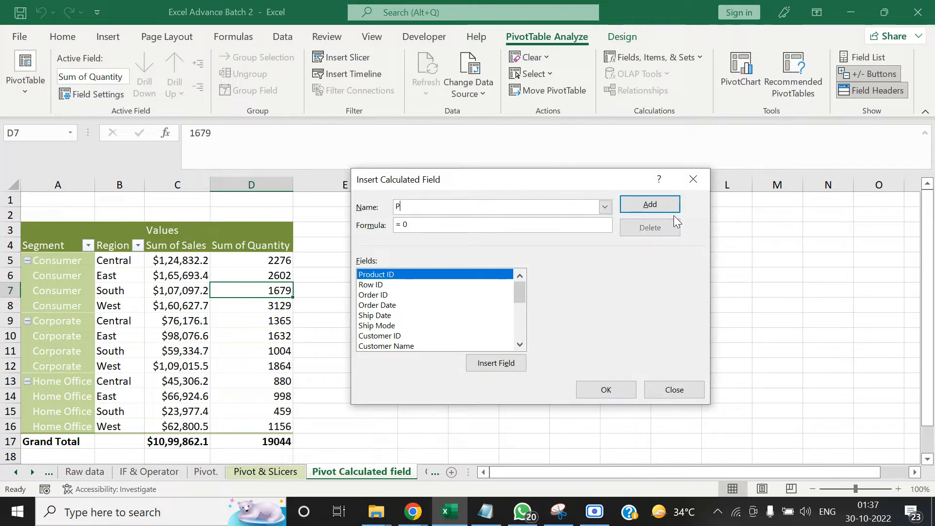
text(rice per Unit)
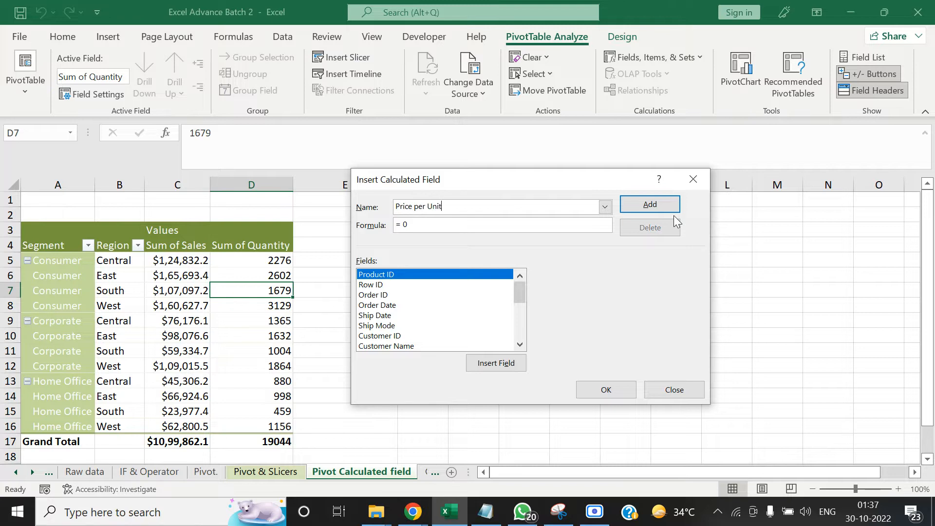
Set the calculated field's formula to Sales divided by Quantity and add it to the PivotTable
click(477, 228)
key(BackSpace)
key(BackSpace)
drag(518, 290, 517, 324)
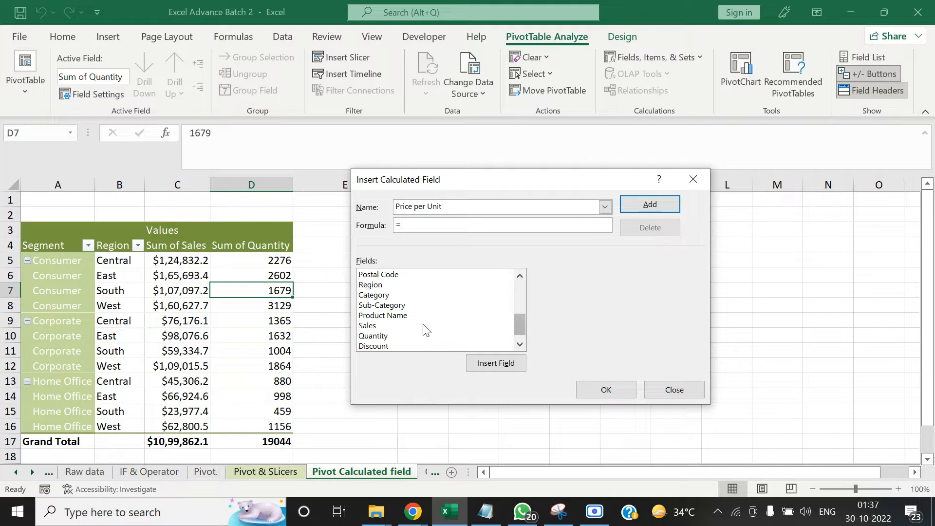
double_click(424, 325)
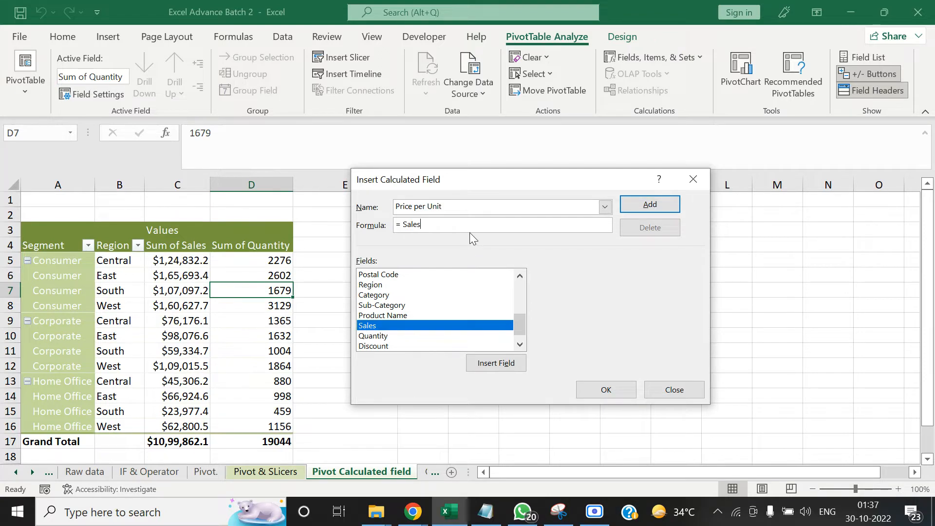
text(/)
click(382, 336)
double_click(382, 336)
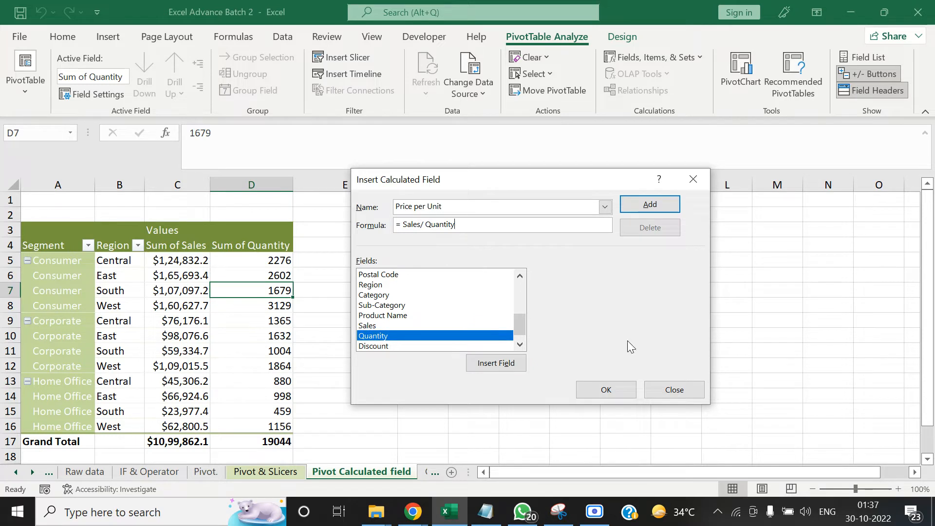
click(605, 389)
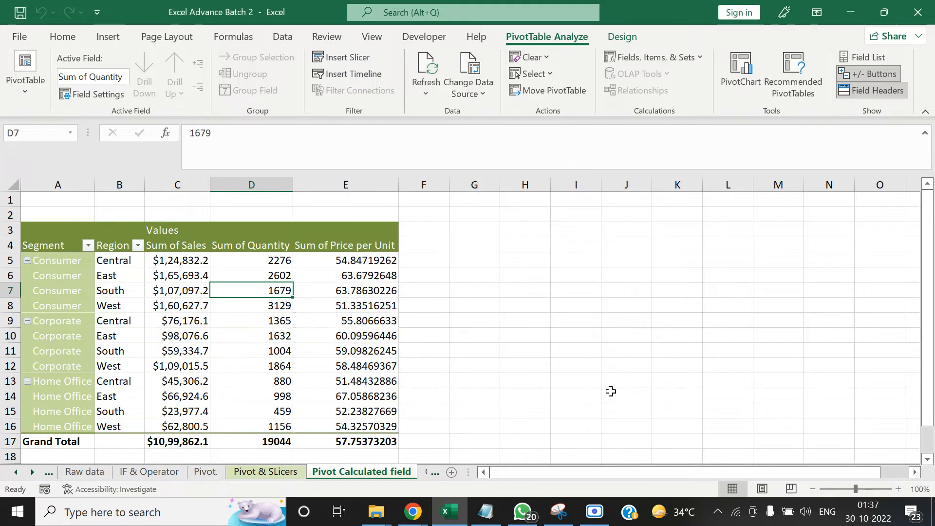
click(503, 305)
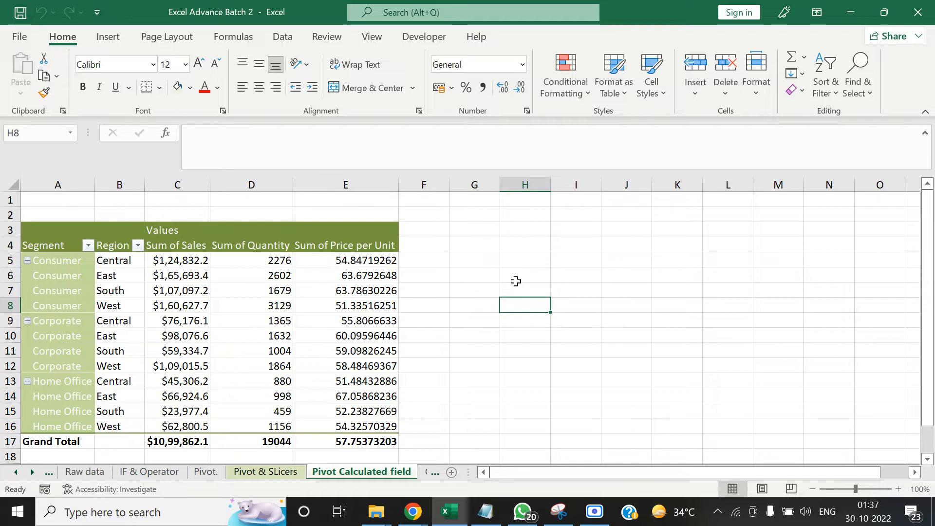
Reduce the first Sum of Price per Unit value in cell E5 to one decimal place and copy the cell
click(364, 288)
click(373, 186)
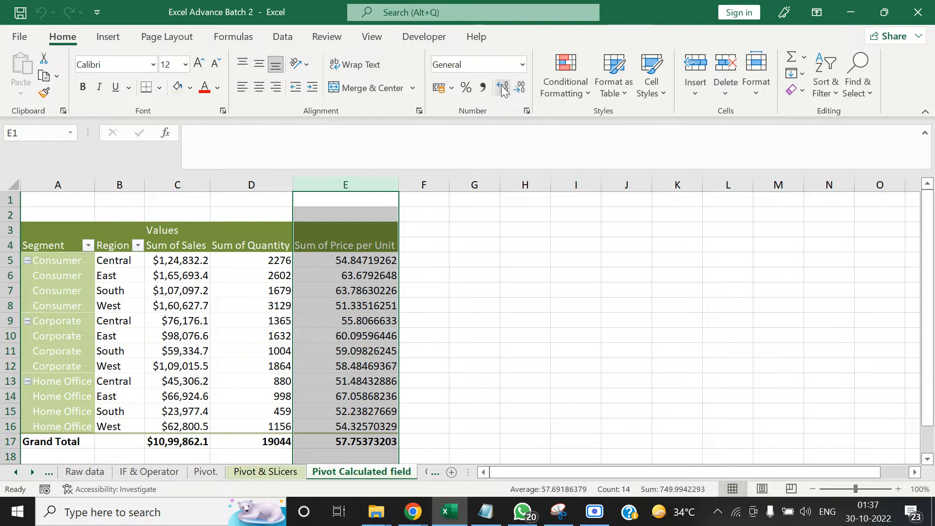
click(506, 230)
click(371, 271)
click(370, 261)
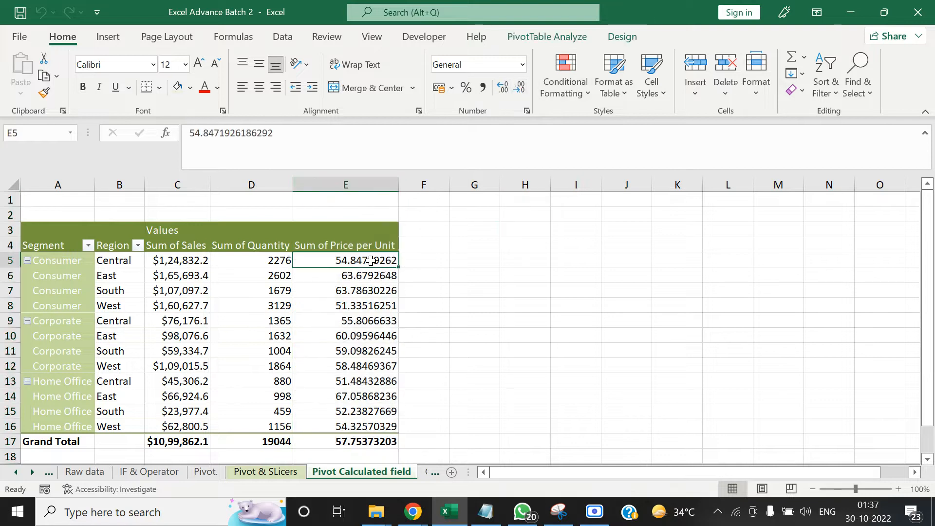
click(507, 91)
click(506, 91)
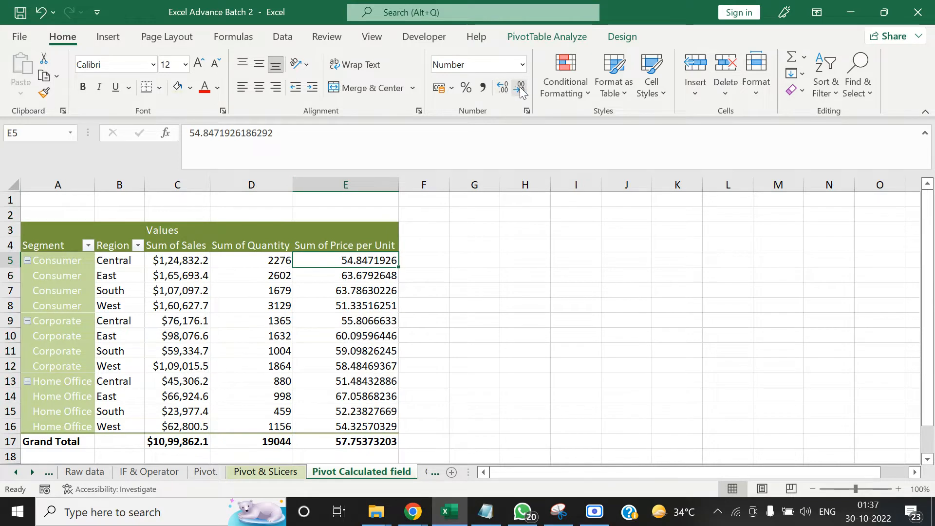
click(507, 91)
click(507, 91)
click(507, 91)
click(519, 91)
click(520, 91)
key(ctrl+c)
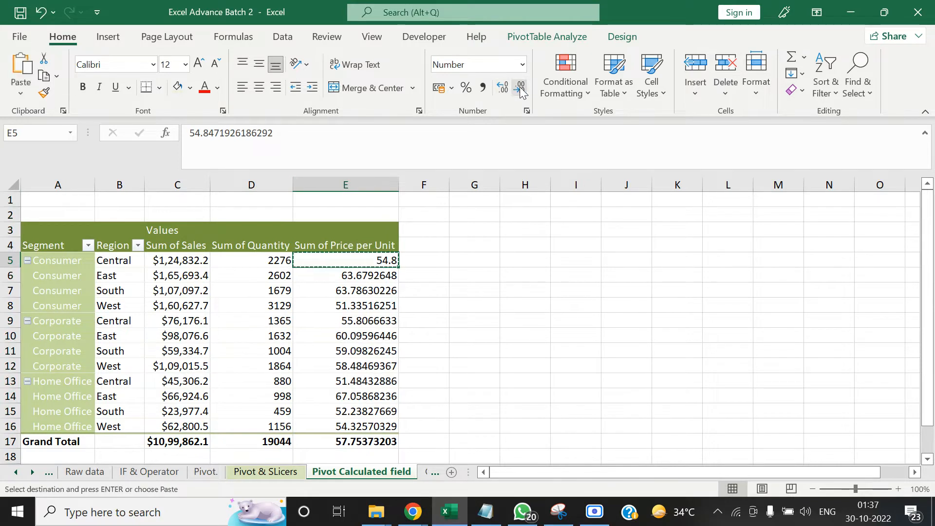
Paste only the formats of cell E5 onto the Sum of Price per Unit values down to the Grand Total row
key(ctrl+shift+Down)
key(ctrl+alt+v)
key(t)
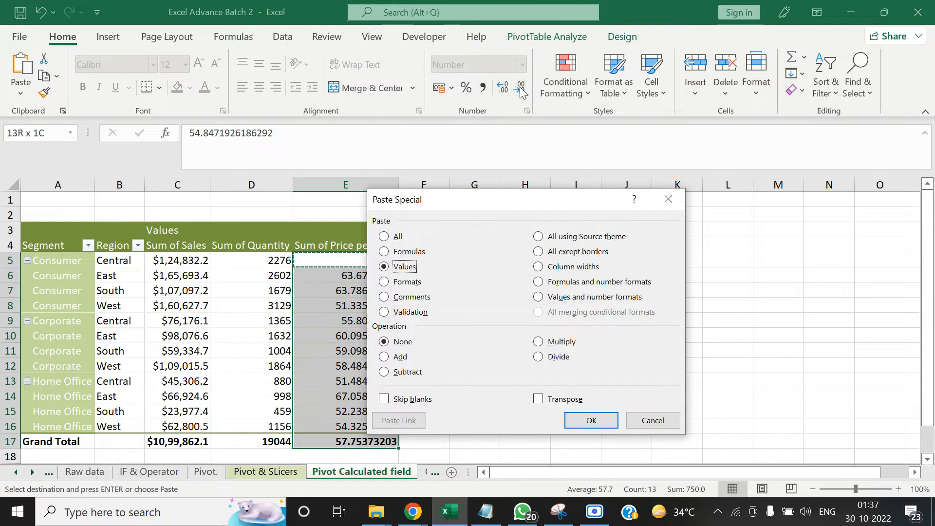
key(Return)
key(Escape)
key(Up)
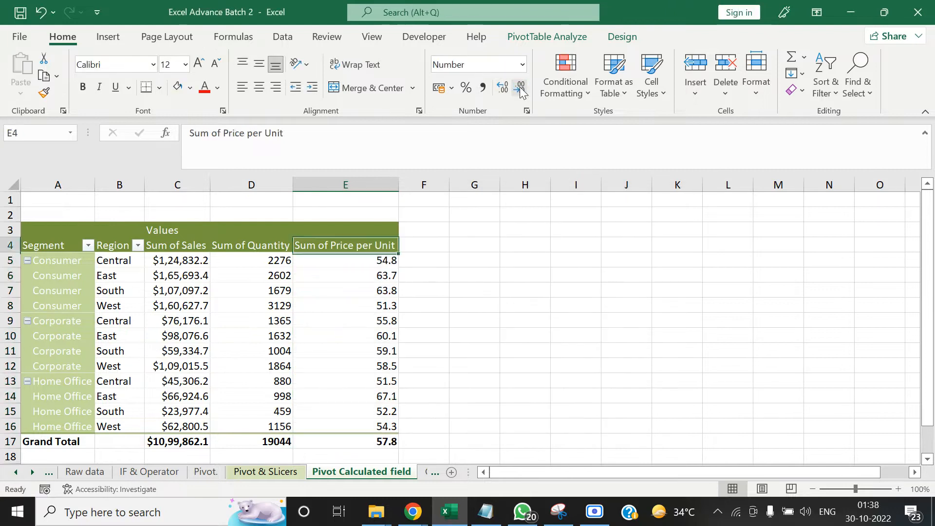
key(Down)
key(Down)
Undo the format paste on the Sum of Price per Unit column and return to cell E5
key(ctrl+z)
key(Up)
key(Down)
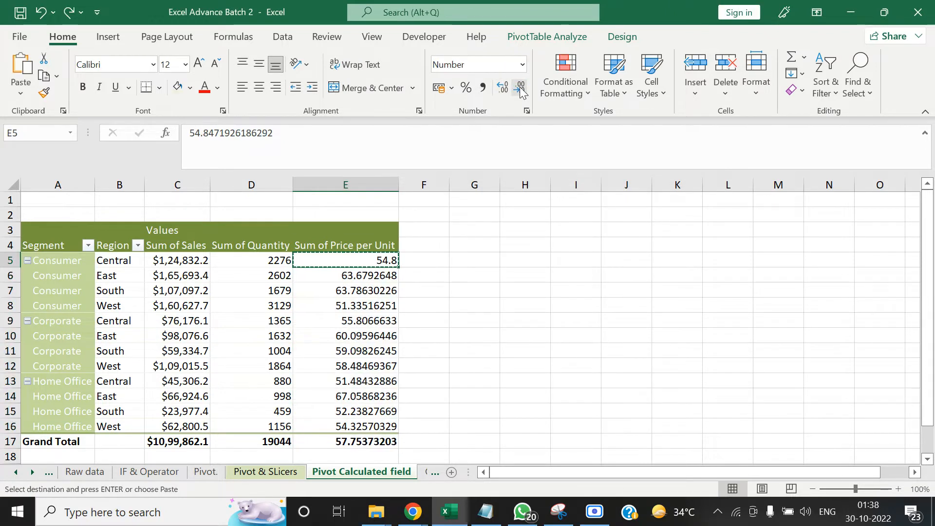
key(Right)
key(Left)
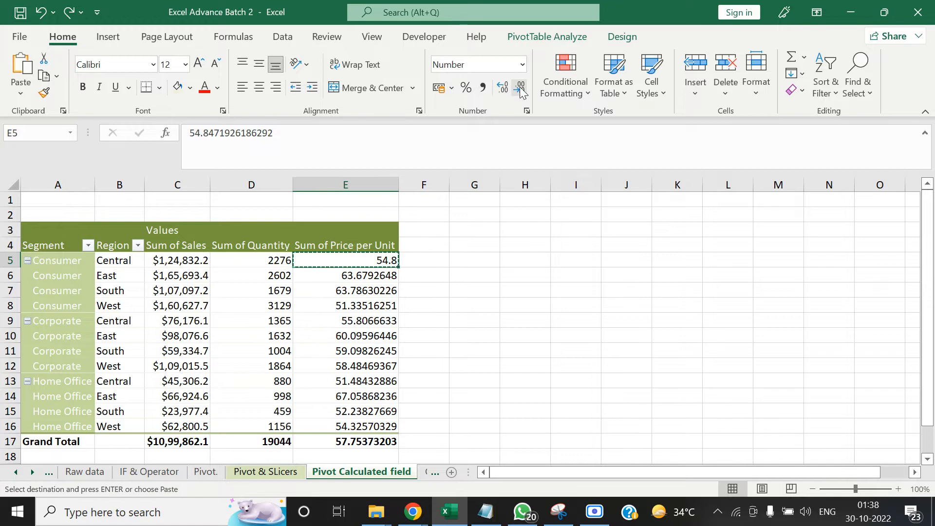
Apply the copied one-decimal format to cells E5 to E17 using Paste Special with the Formats option
key(ctrl+shift+Down)
key(ctrl+alt+v)
key(v)
key(t)
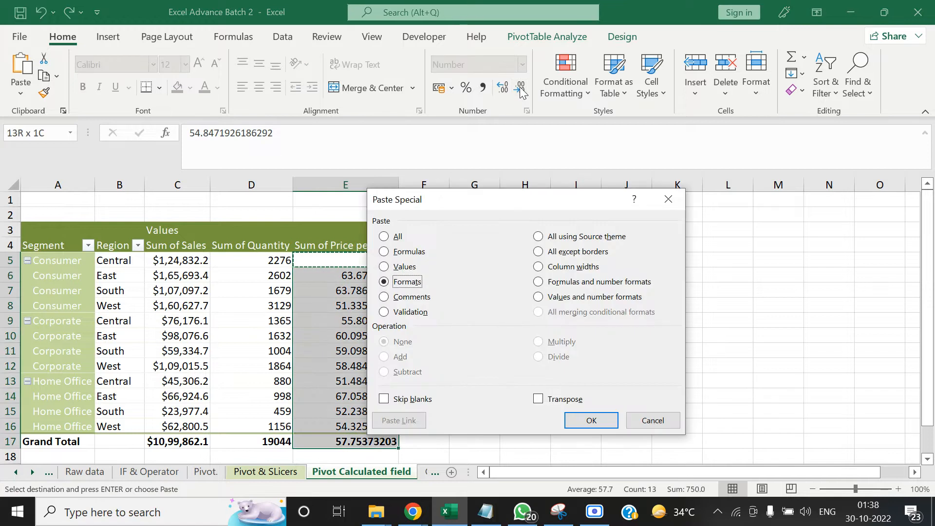
key(Return)
key(Right)
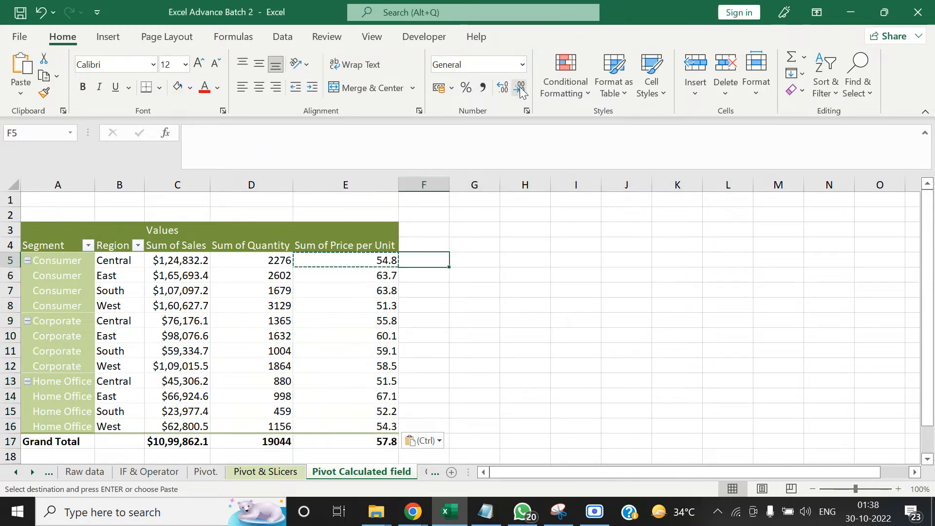
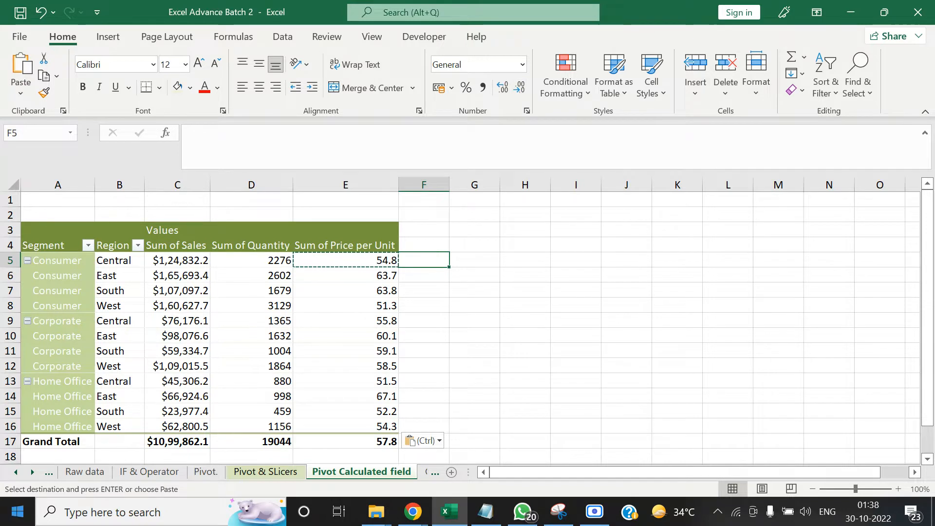
Review the course topics on the Excel Training sheet, including Nested If conditions, Pivot Tables and Cell Freezing
click(84, 473)
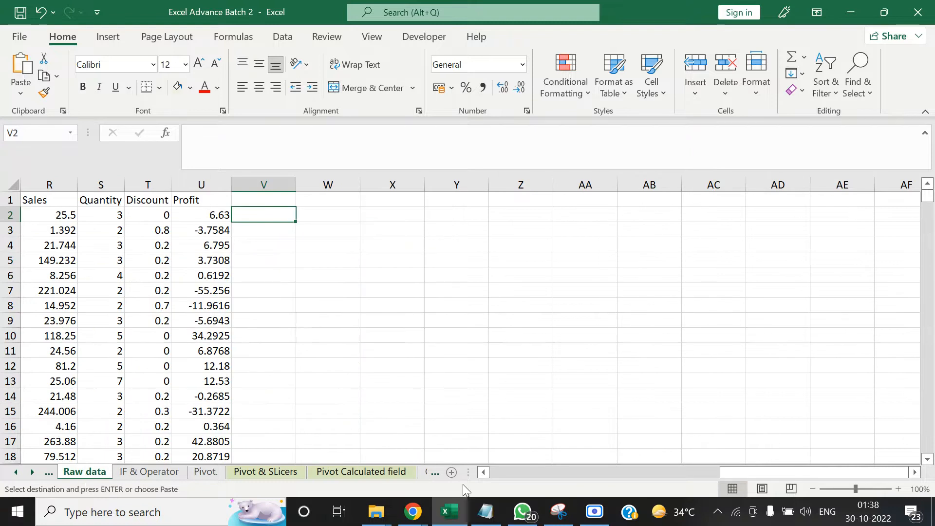
drag(730, 474, 484, 469)
click(16, 472)
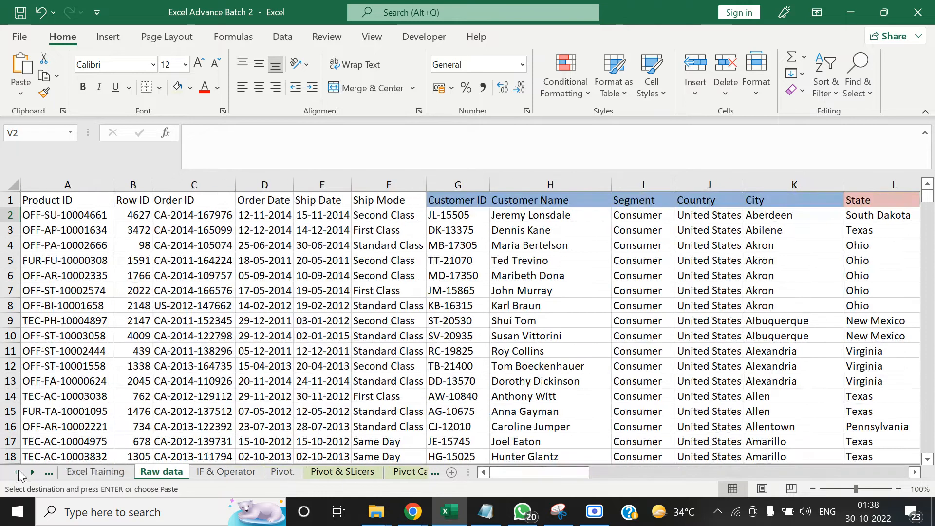
click(73, 472)
click(482, 394)
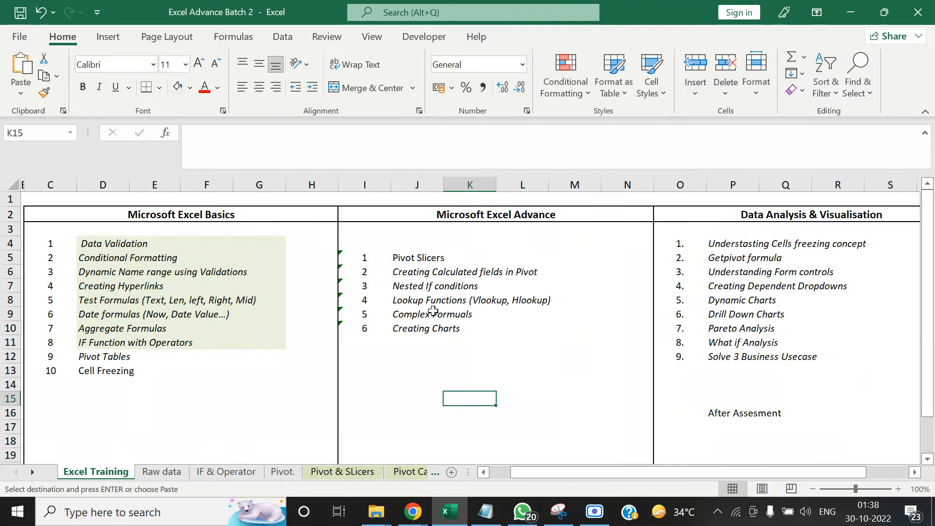
click(417, 287)
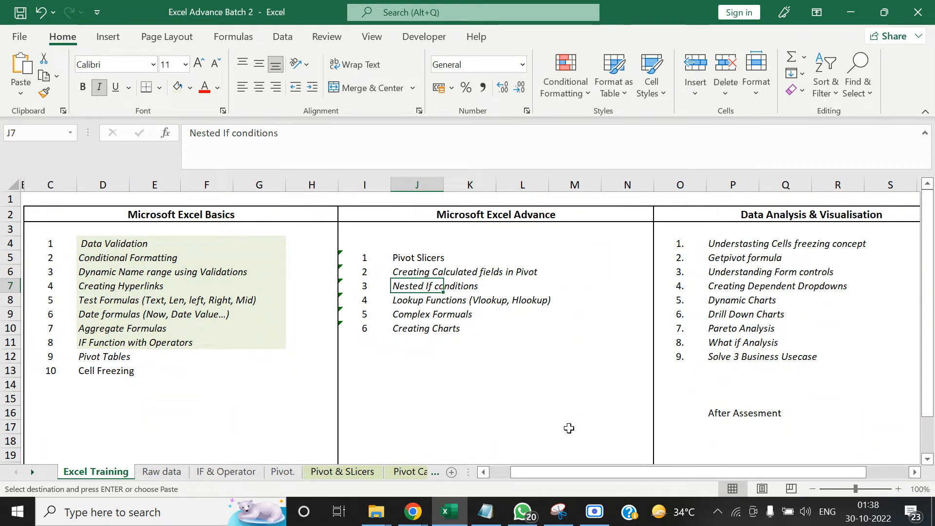
click(103, 346)
click(103, 356)
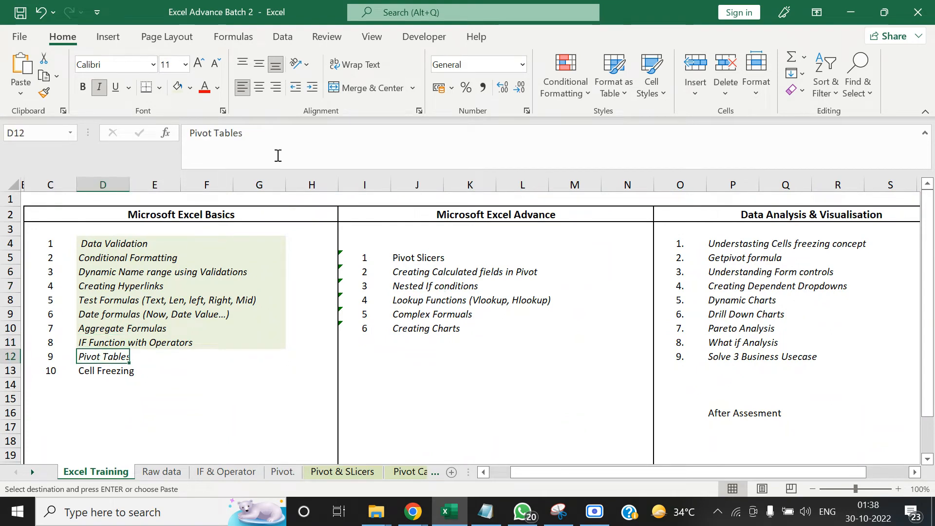
key(Escape)
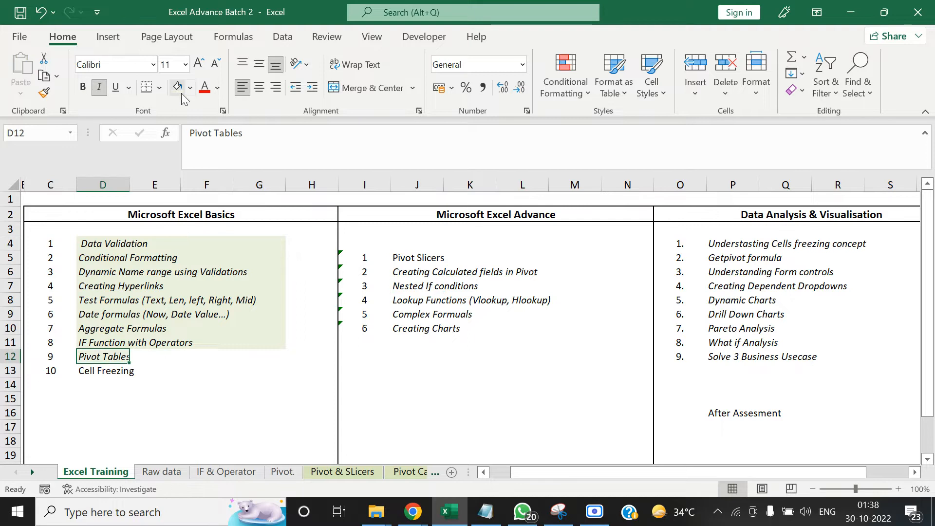
key(Down)
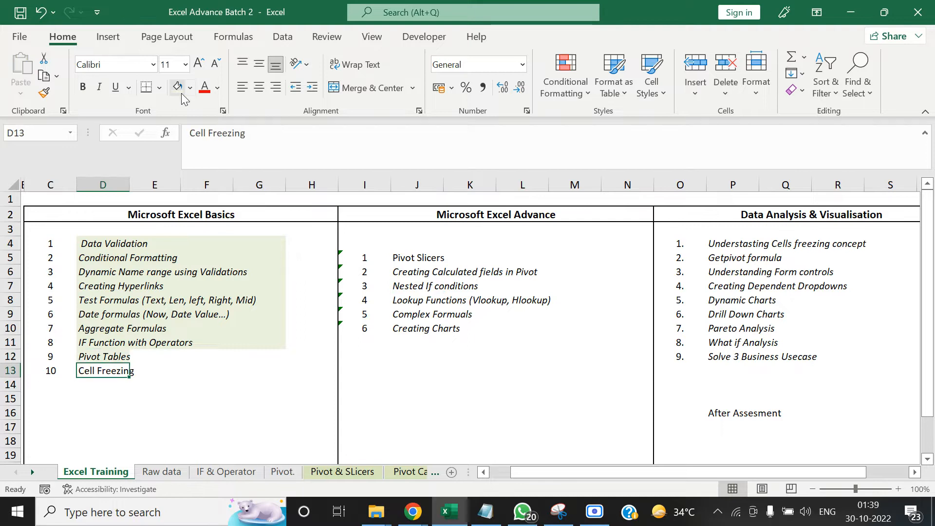
Open the Cell Freezing sheet
click(32, 472)
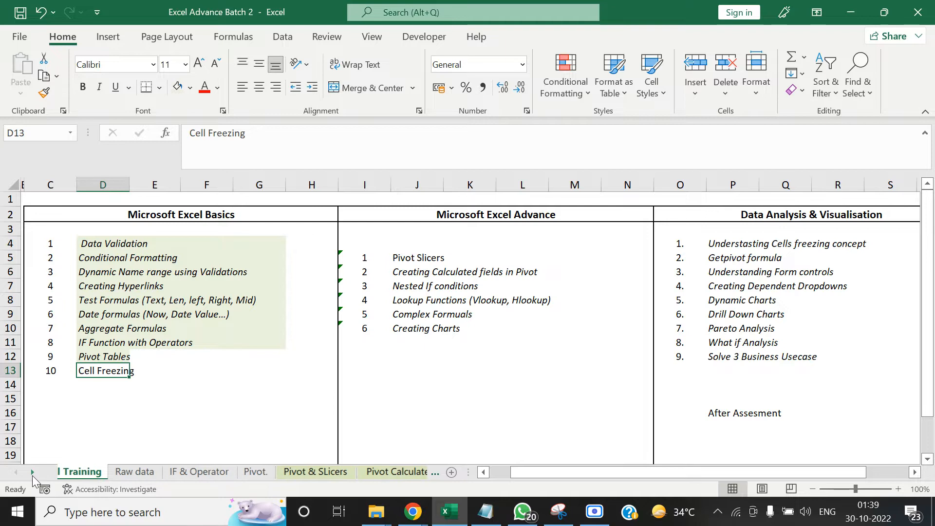
click(32, 472)
click(32, 473)
click(286, 471)
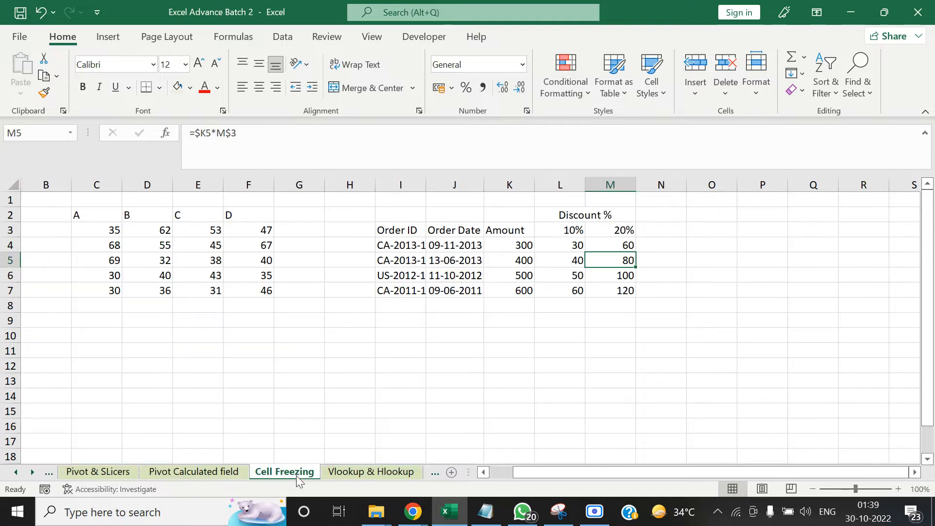
click(324, 352)
Clear the calculated discount amounts in cells L4 to M7 beneath the 10% and 20% headers
click(522, 232)
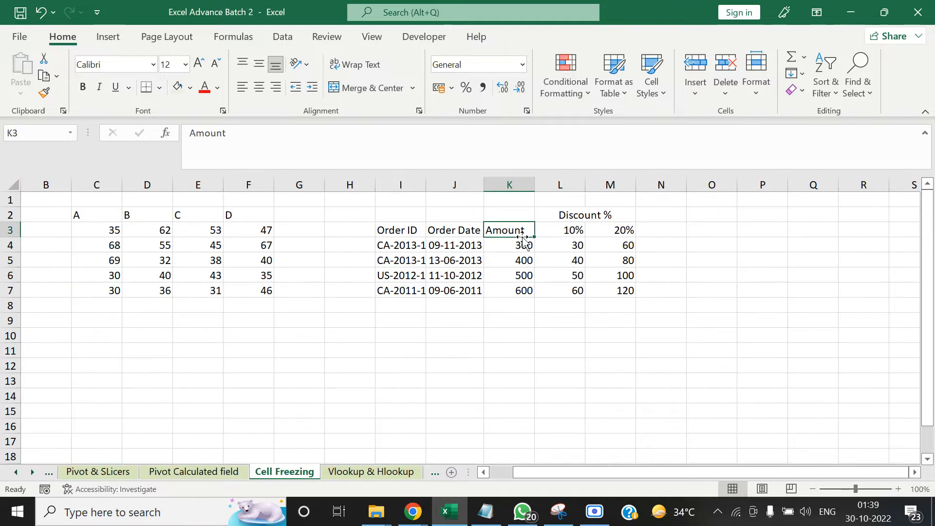
key(Down)
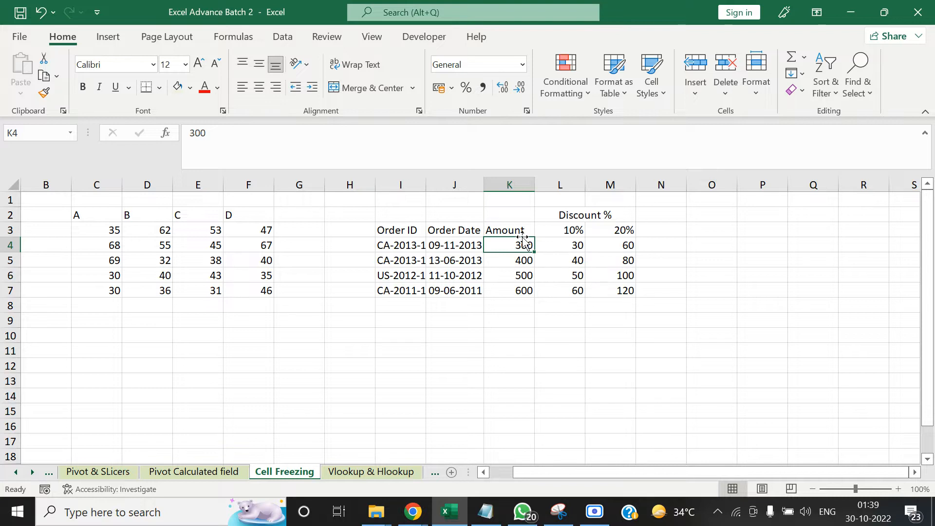
key(Right)
key(shift+Right)
key(shift+Down)
key(shift+Down)
key(shift+Down)
key(Delete)
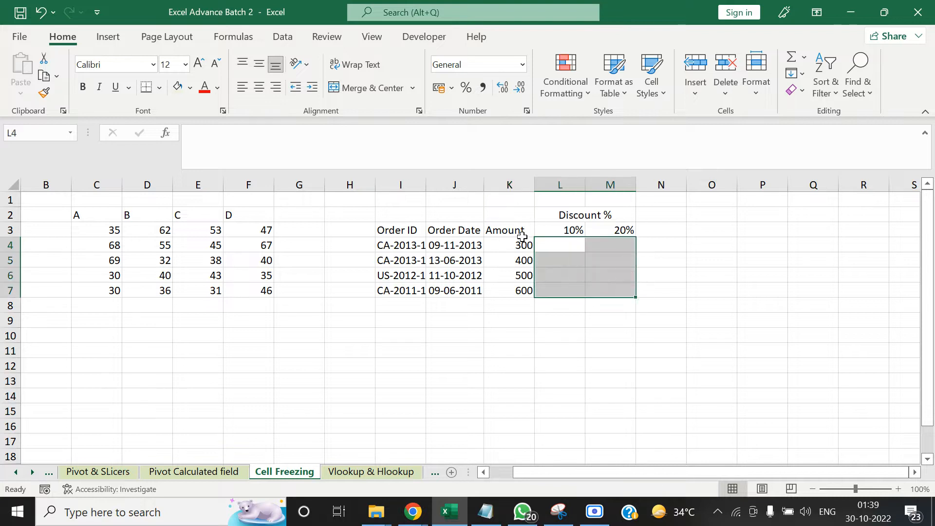
Rename the Amount column header in cell K3 as Cost
key(Left)
key(Left)
key(Left)
key(Left)
key(Right)
key(Right)
key(Right)
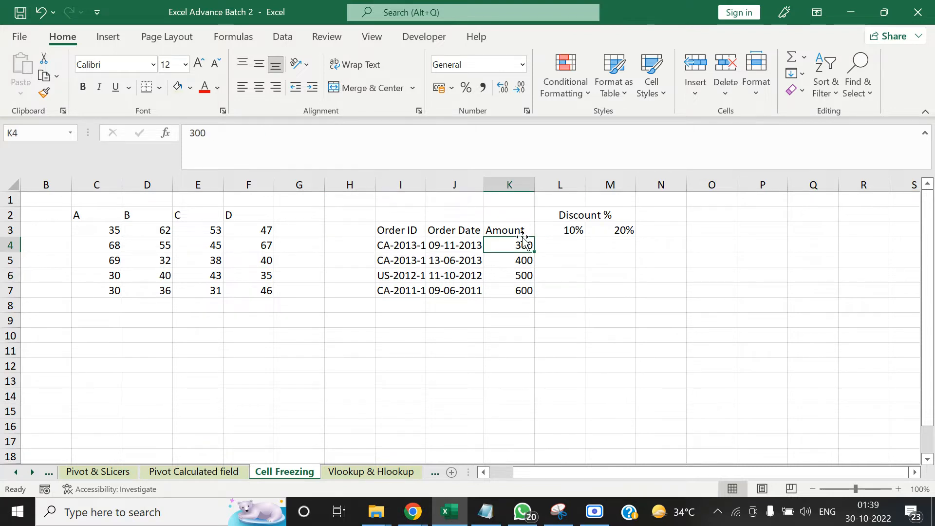
text(Cost)
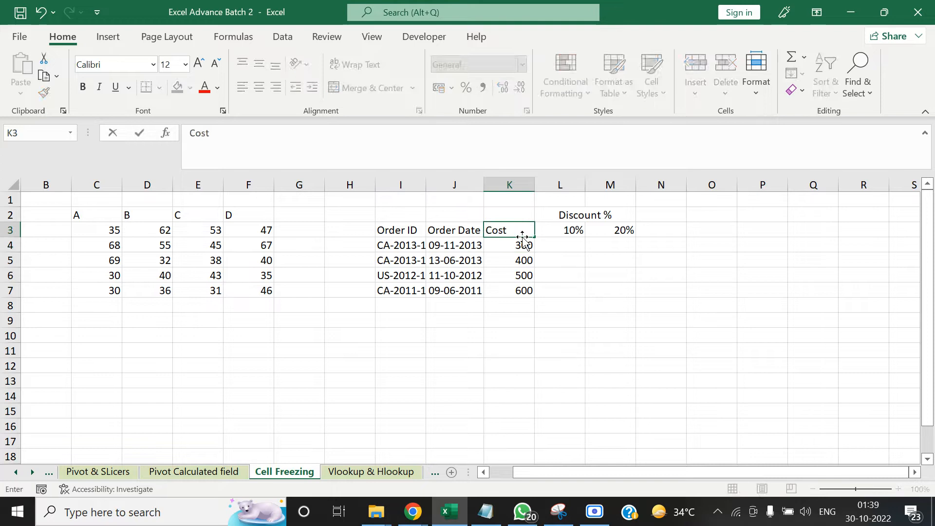
key(Tab)
key(Down)
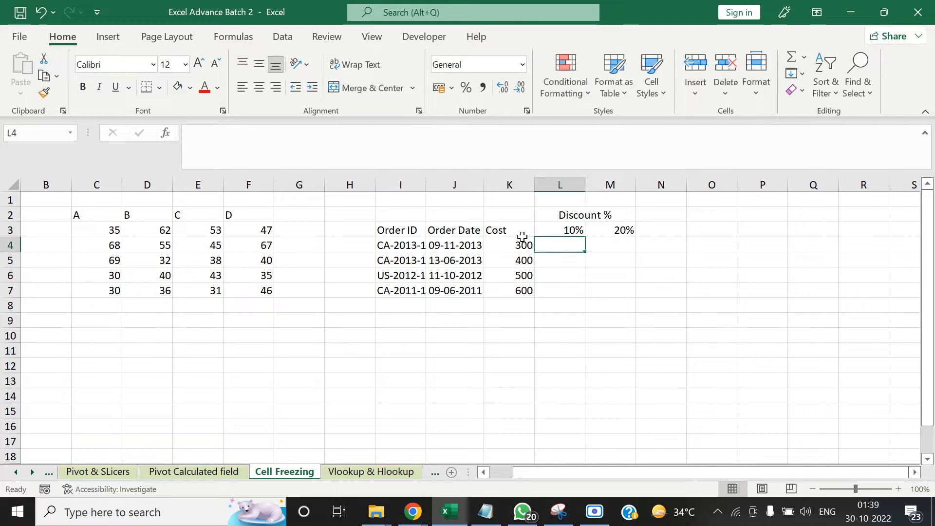
Rename the Order ID column header in cell I3 as Product
key(Left)
key(Left)
key(Left)
key(Left)
key(Right)
key(Right)
key(Left)
key(Left)
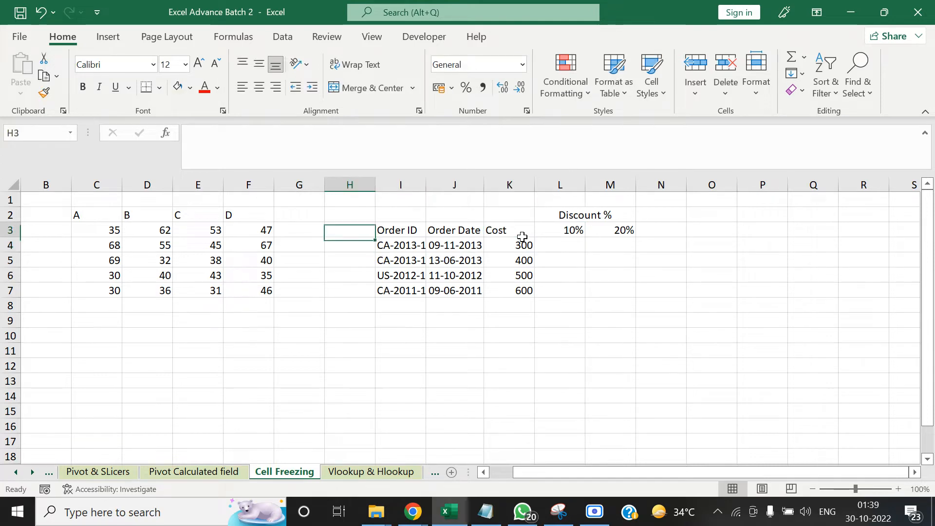
key(Up)
key(Right)
text(Priod)
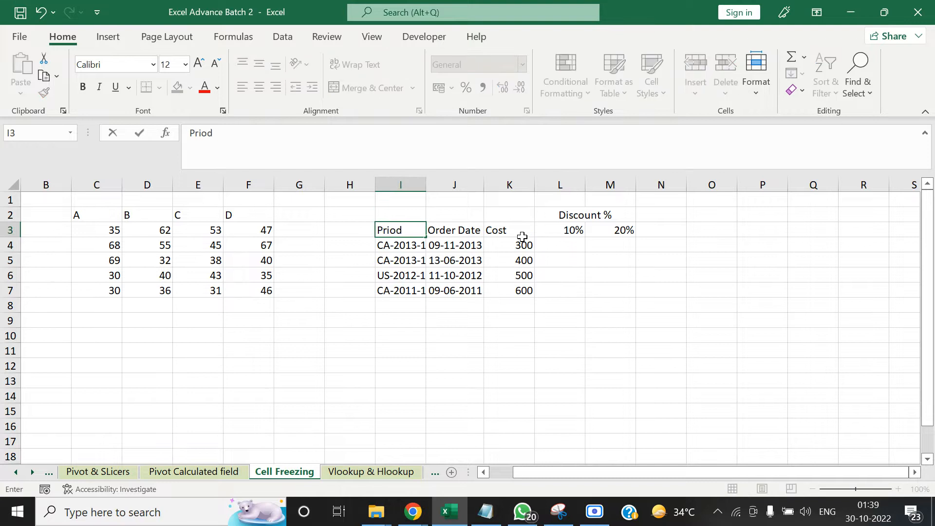
key(BackSpace)
key(BackSpace)
text(duct)
Delete the entire Order Date column between Product and Cost
click(523, 237)
key(Left)
key(ctrl+space)
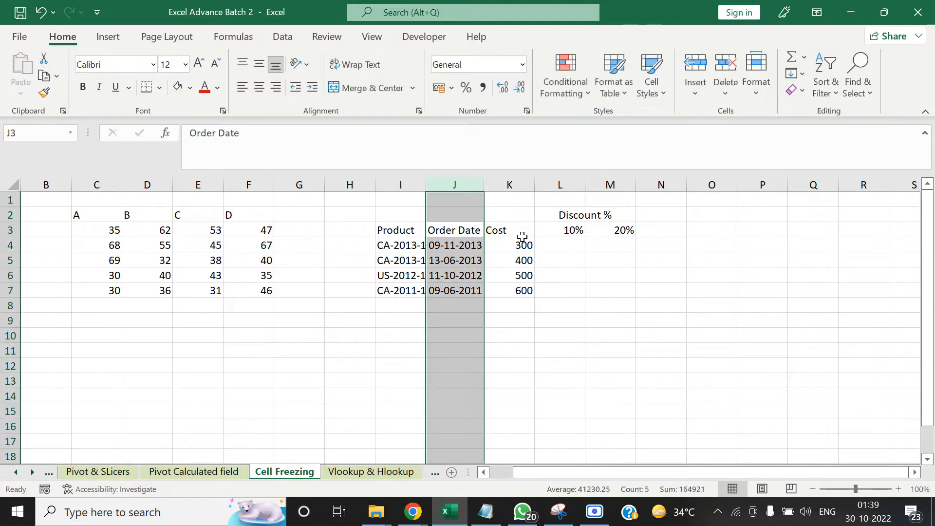
key(ctrl+minus)
key(Right)
key(Left)
key(Left)
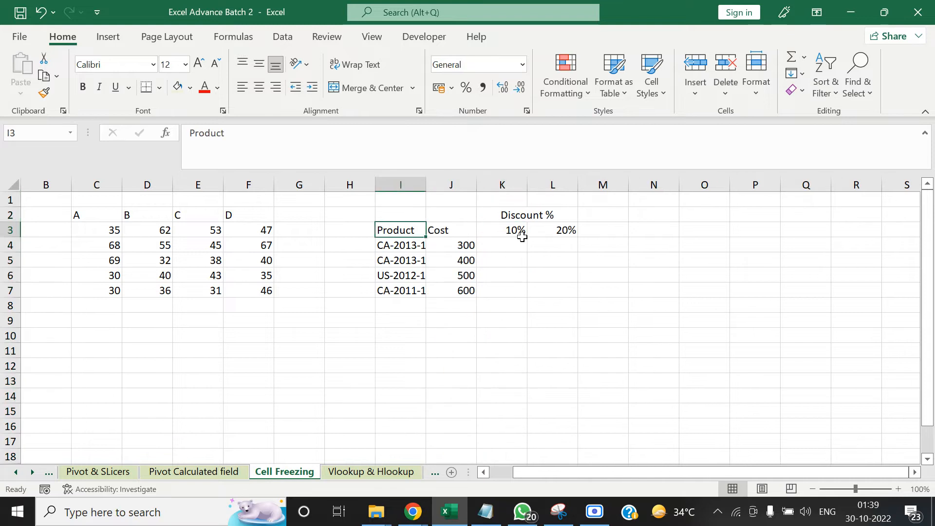
Examine the Product and Cost entries in the order table and the 10% discount header in cell K3
key(Down)
key(Right)
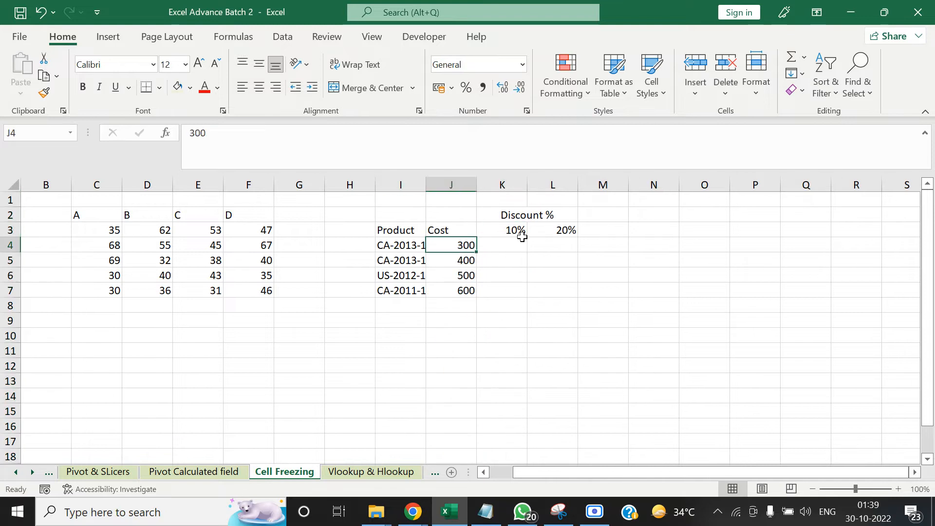
key(Down)
key(Down)
key(Down)
key(Left)
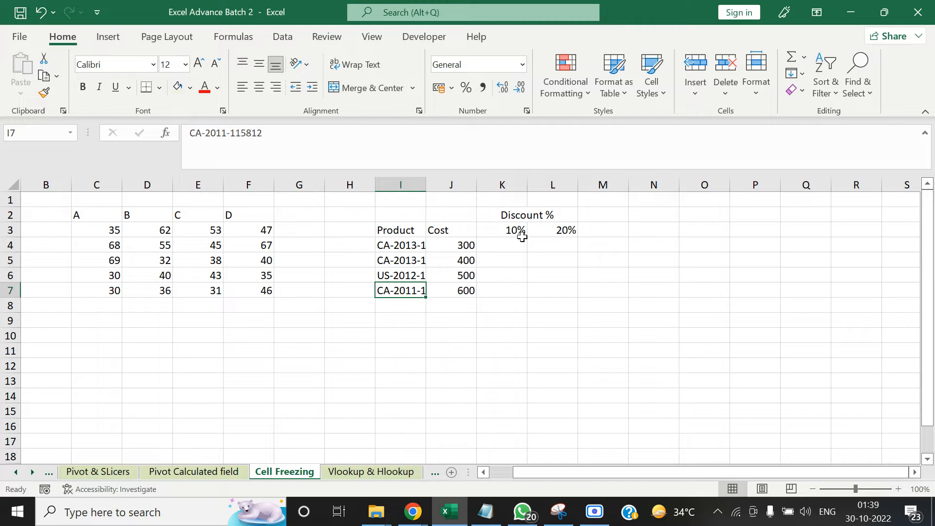
key(Up)
key(Up)
key(Up)
key(Down)
key(Down)
key(Right)
key(Right)
key(Up)
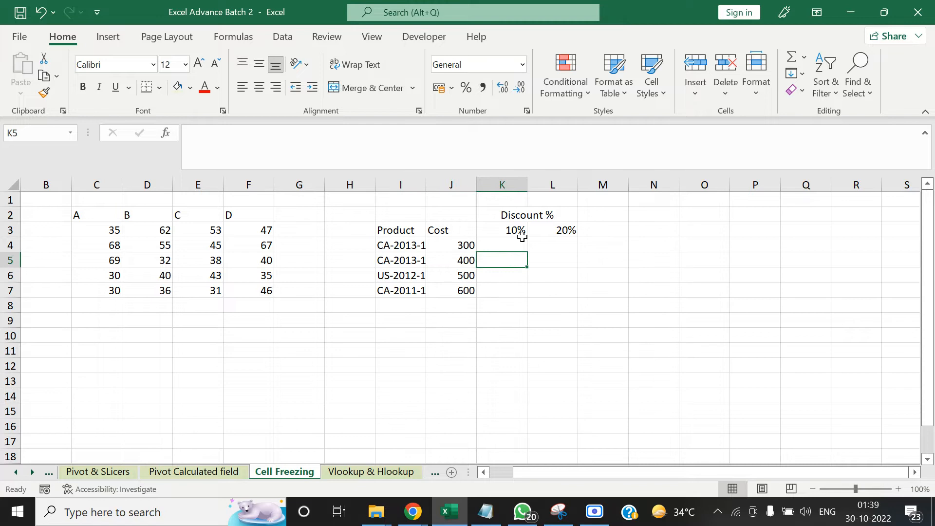
key(Up)
key(Up)
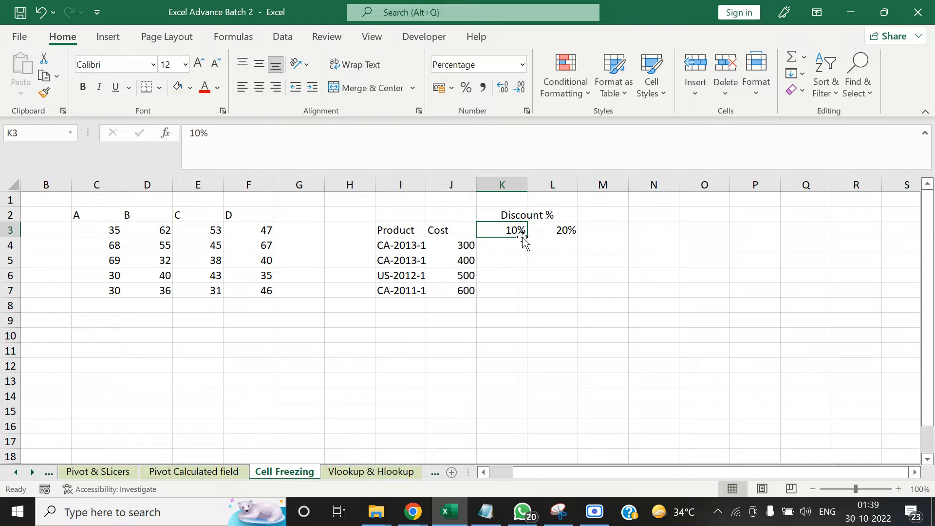
Enter the formula =J4*K3 in cell K4 to calculate the first product's 10% discount
key(Return)
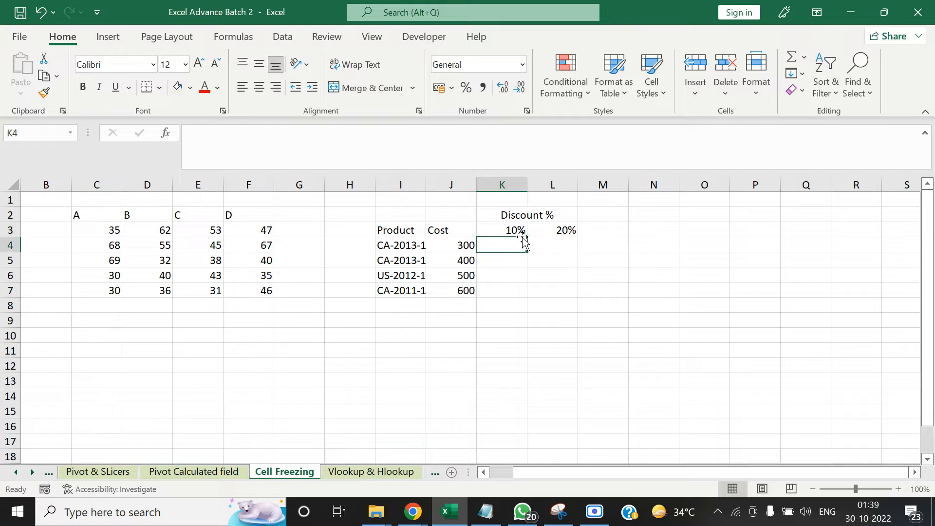
key(Right)
key(Left)
text(=)
key(Left)
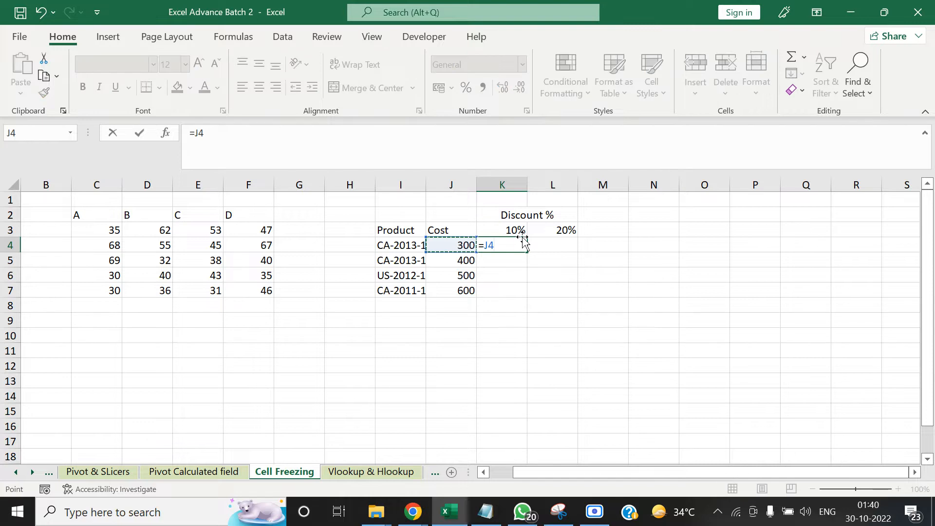
text(*)
click(504, 228)
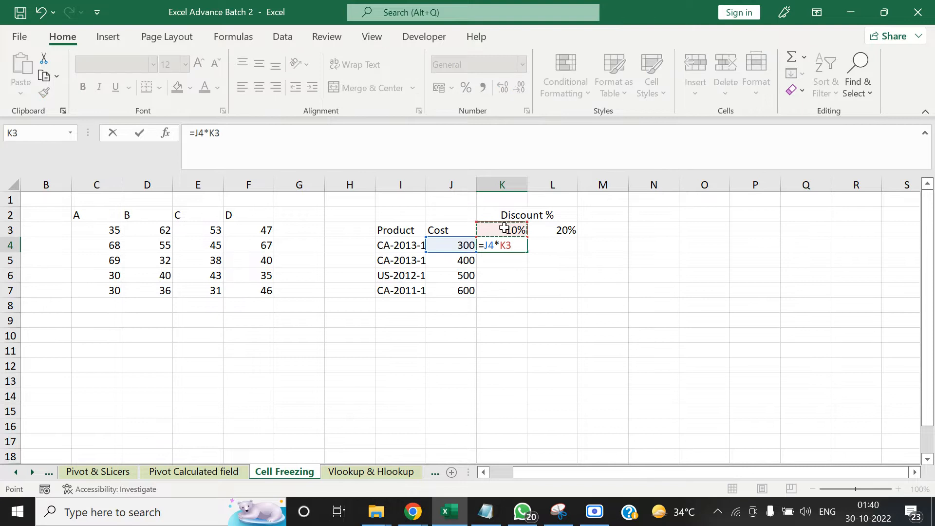
key(Tab)
key(Left)
key(Tab)
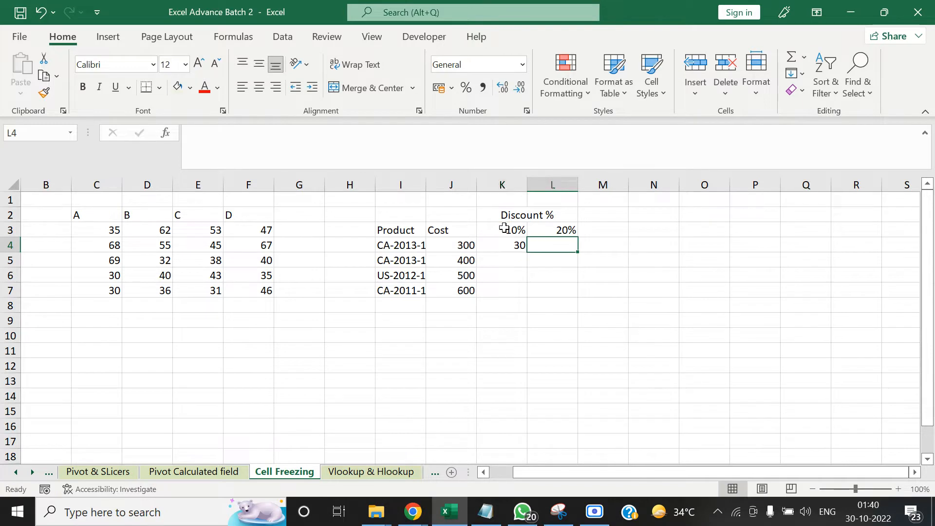
key(Left)
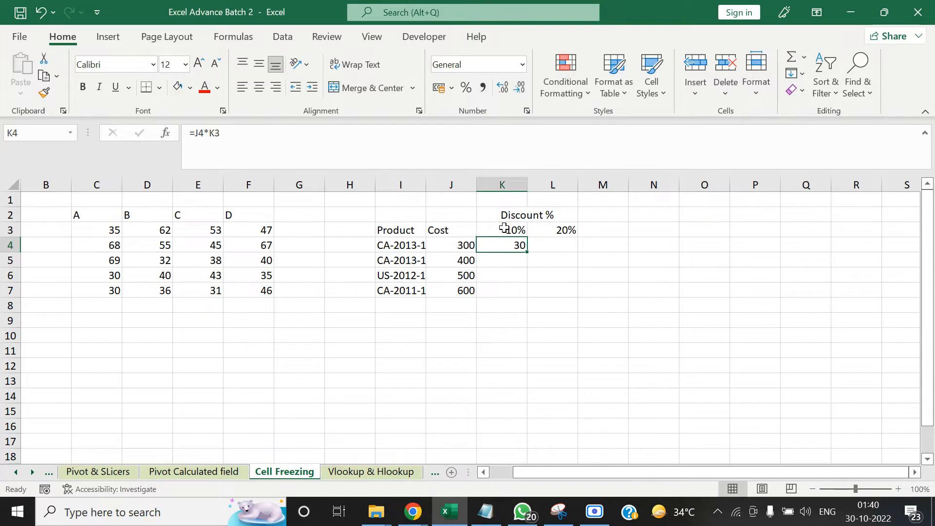
Enter the formula =J4-K4 in cell N4 to subtract the discount from the first product's cost
key(Right)
key(Right)
key(Right)
text(=)
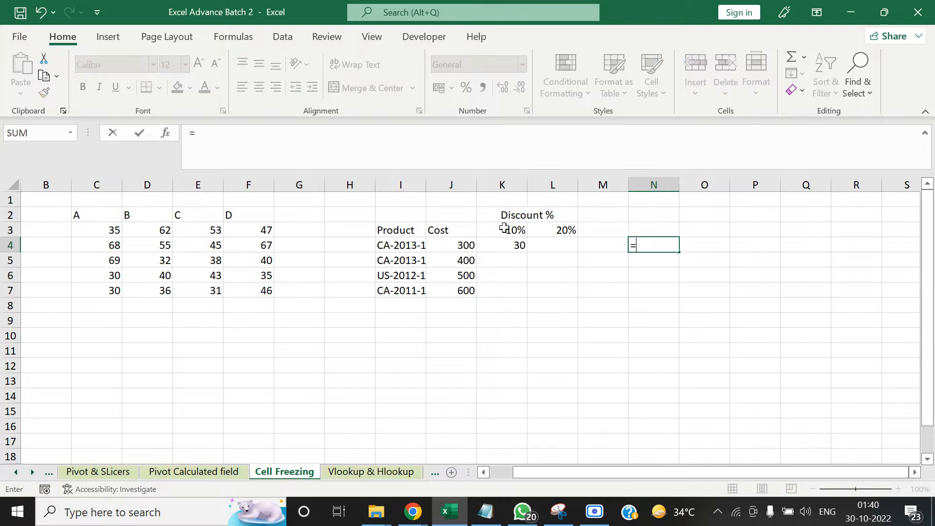
key(Left)
key(Left)
key(Left)
key(Left)
text(-)
key(Left)
key(Left)
key(Left)
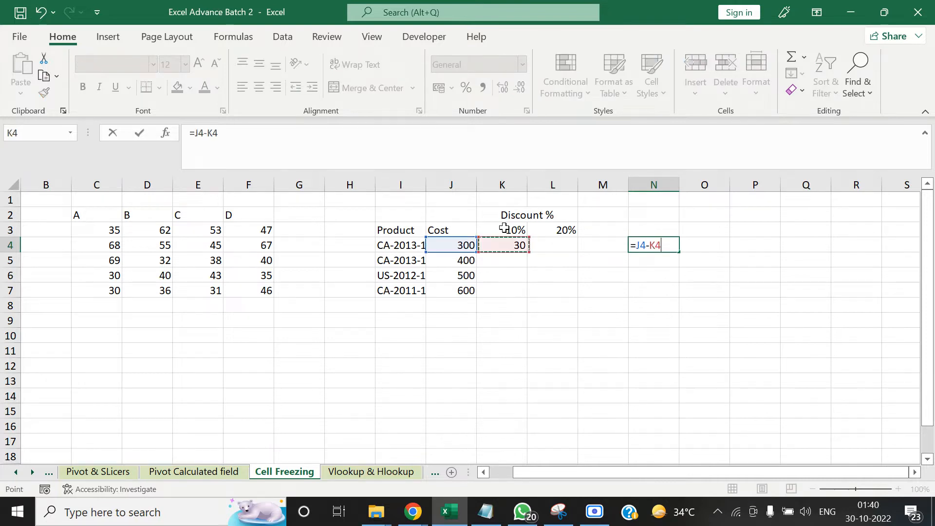
key(ctrl+Return)
Copy the discount formula in cell K4 and paste it into cells K5 to K7
key(Left)
key(Left)
key(Left)
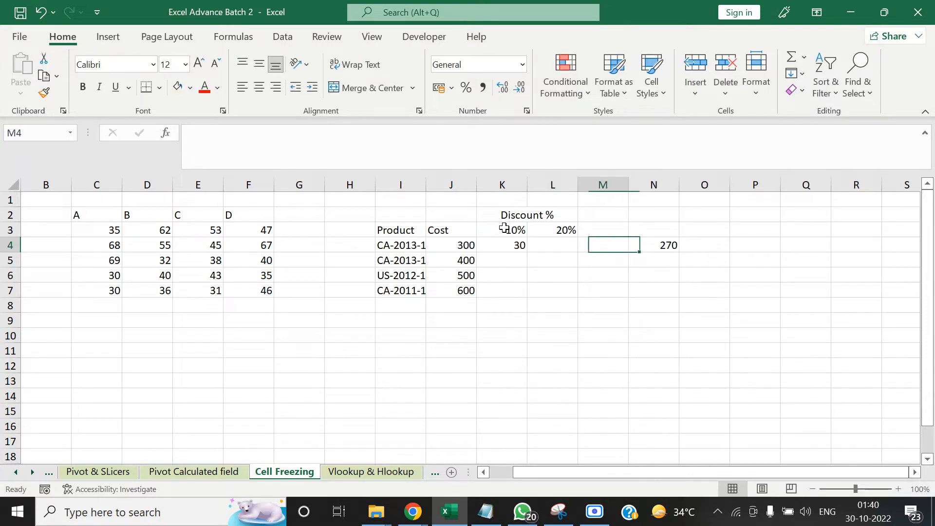
key(ctrl+c)
key(Left)
key(Right)
key(Down)
key(Down)
key(Down)
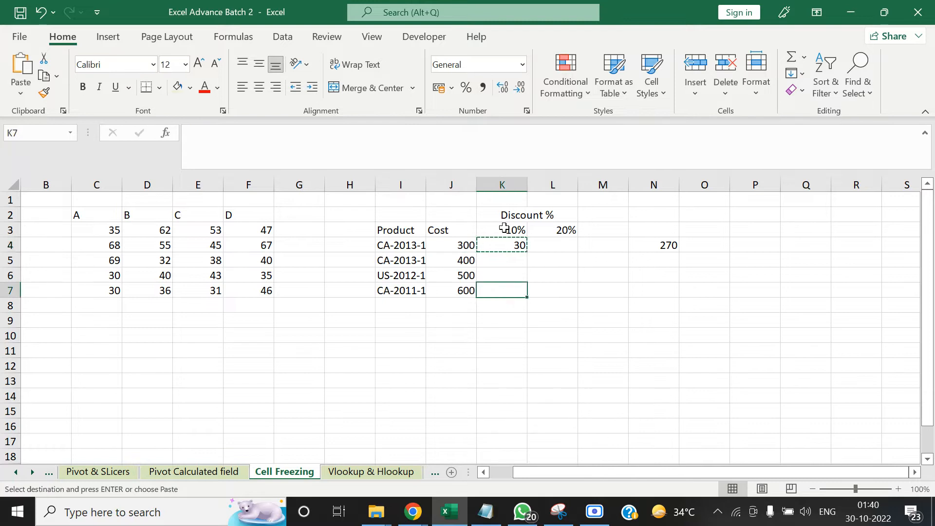
key(shift+Up)
key(shift+Up)
key(ctrl+v)
Examine the formulas in cells K4 to K7 and the discount cell that each one references
key(Up)
key(Down)
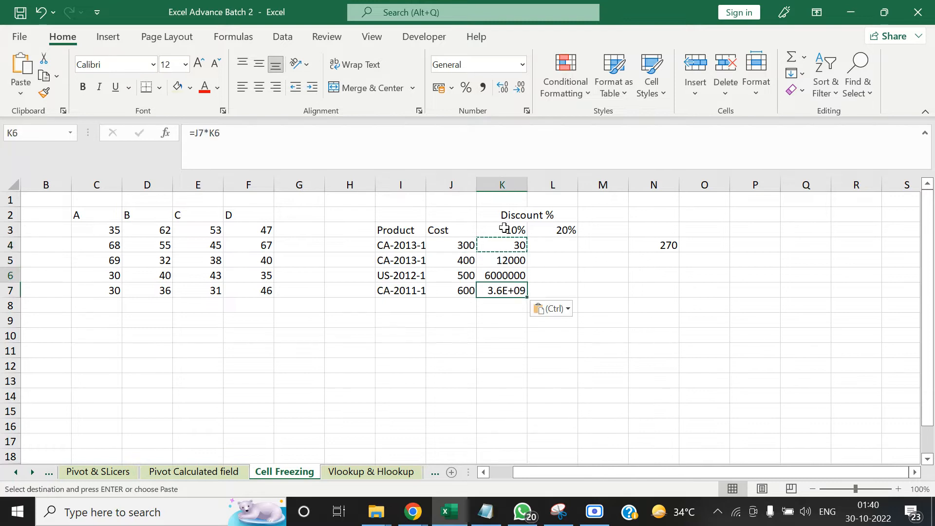
key(Up)
key(Up)
key(Up)
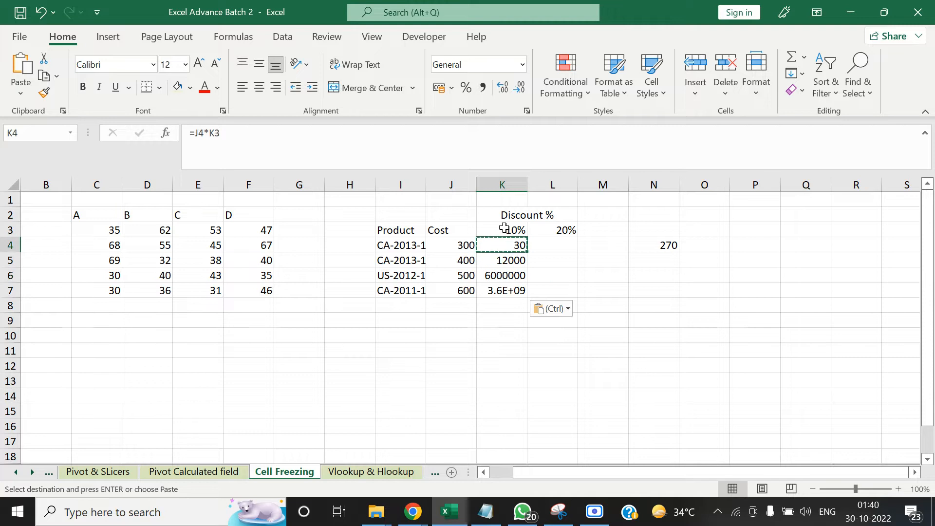
key(Down)
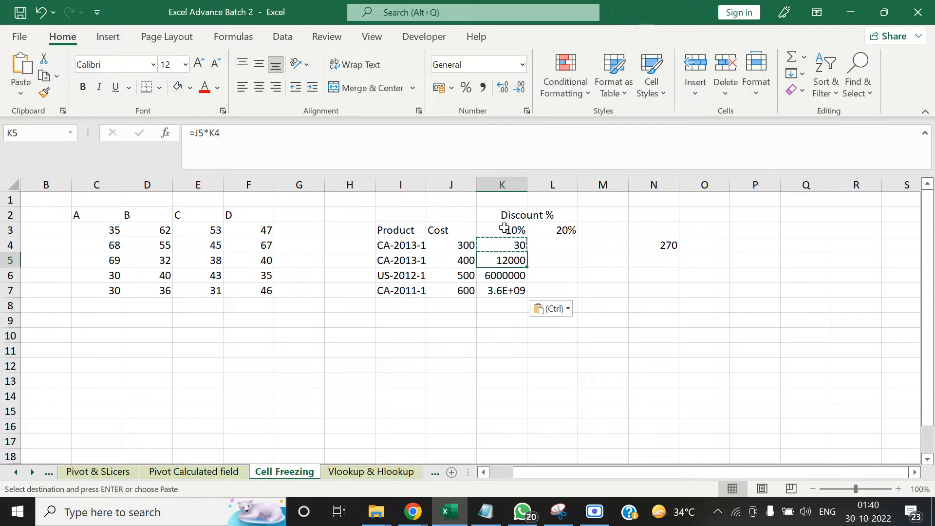
key(Up)
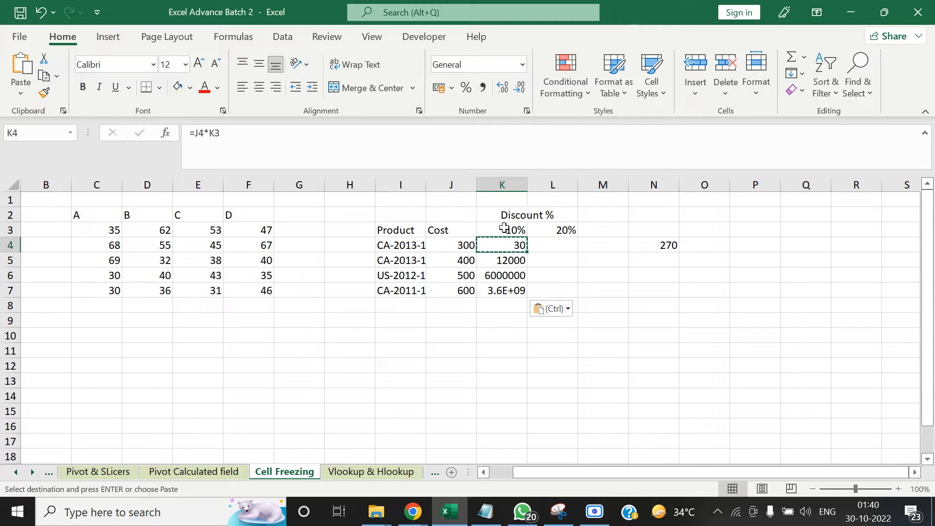
key(F2)
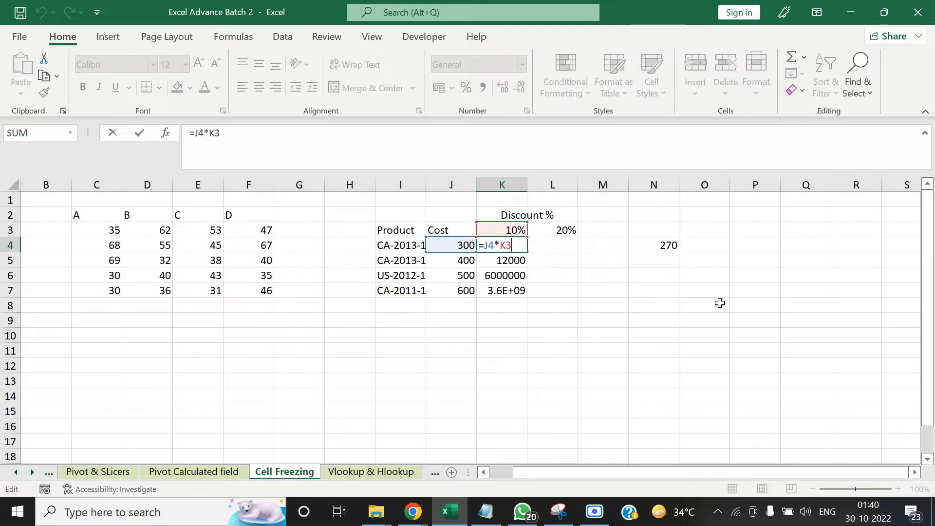
key(ctrl+Return)
key(Down)
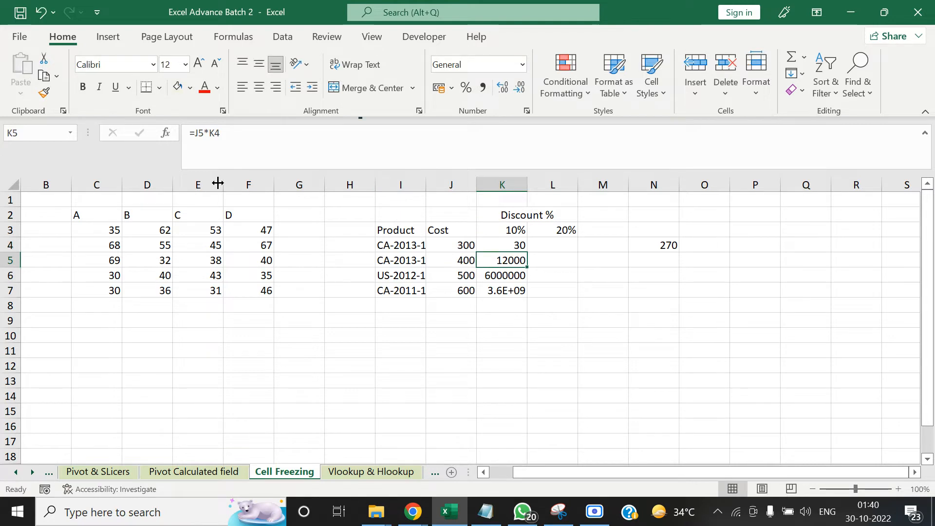
key(F2)
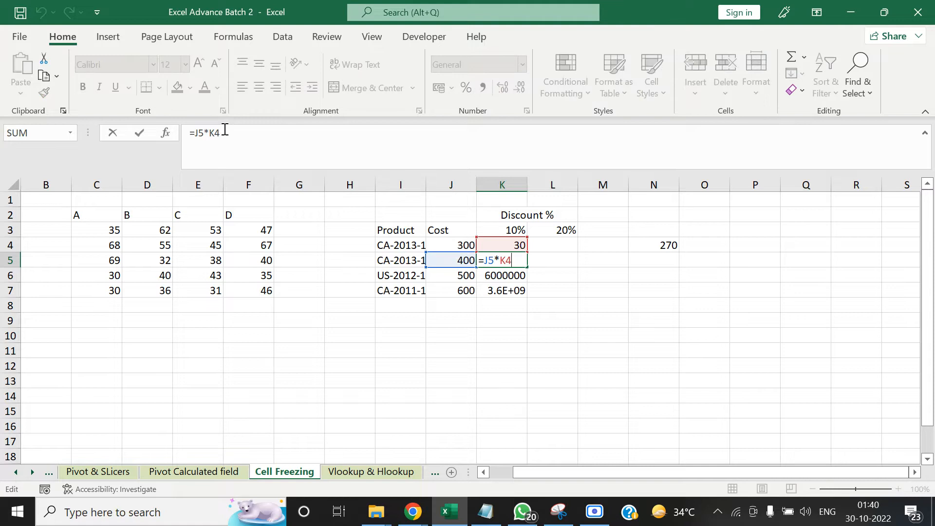
drag(222, 133, 209, 133)
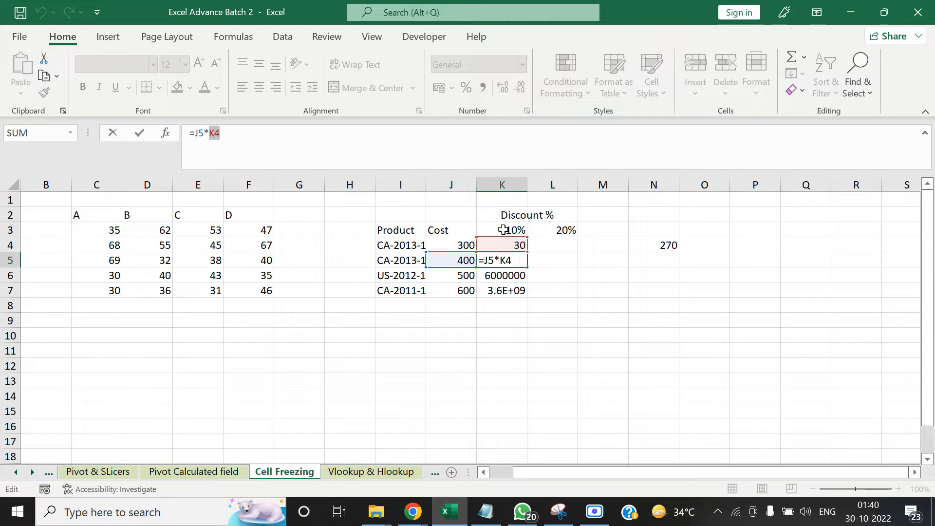
Clear the copied discount formulas from cells K5 to K7
key(ctrl+Return)
key(Down)
key(Up)
key(shift+Down)
key(shift+Down)
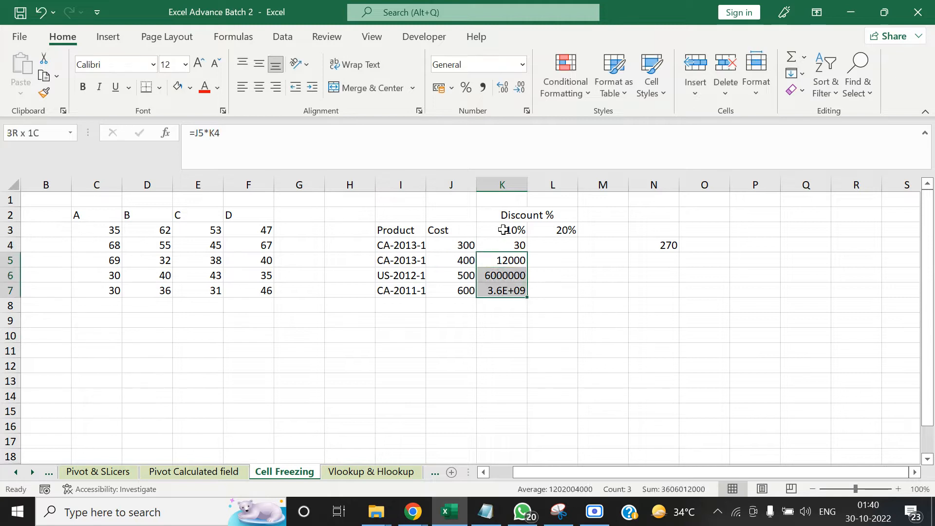
key(Delete)
key(Up)
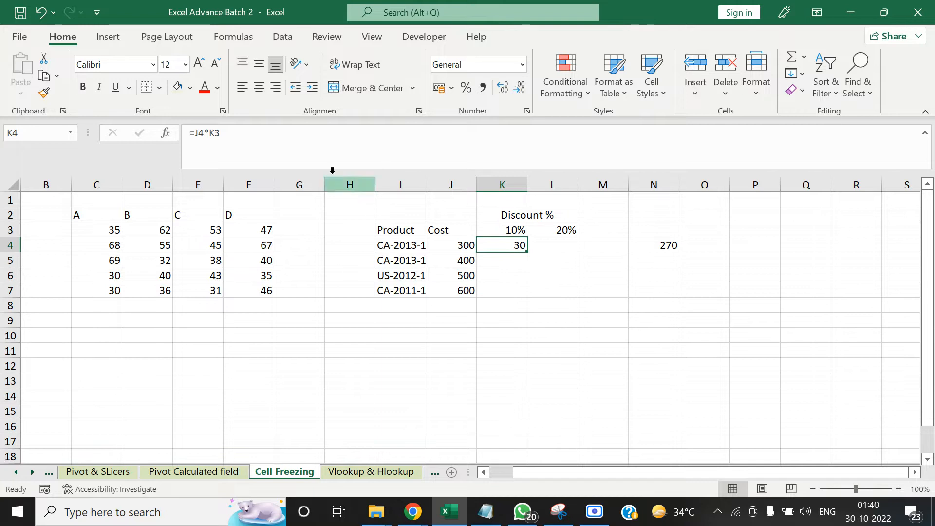
click(238, 134)
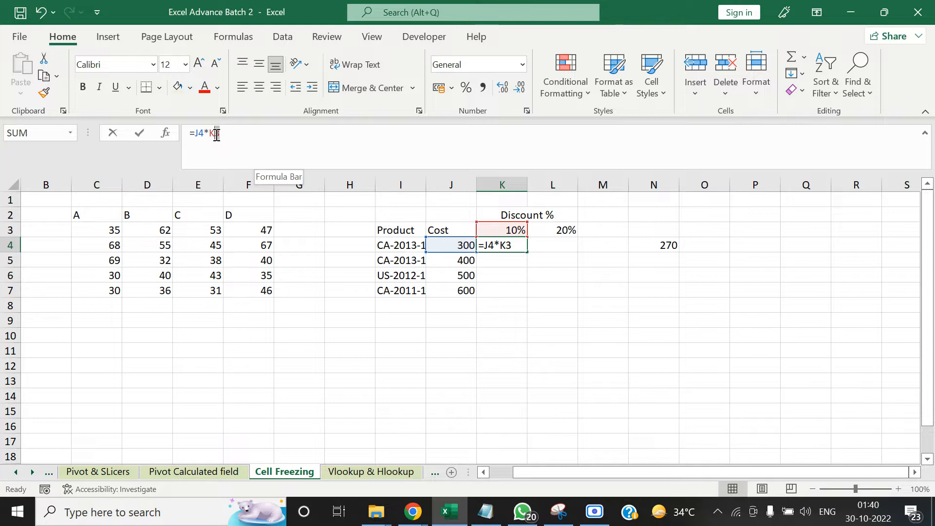
double_click(216, 135)
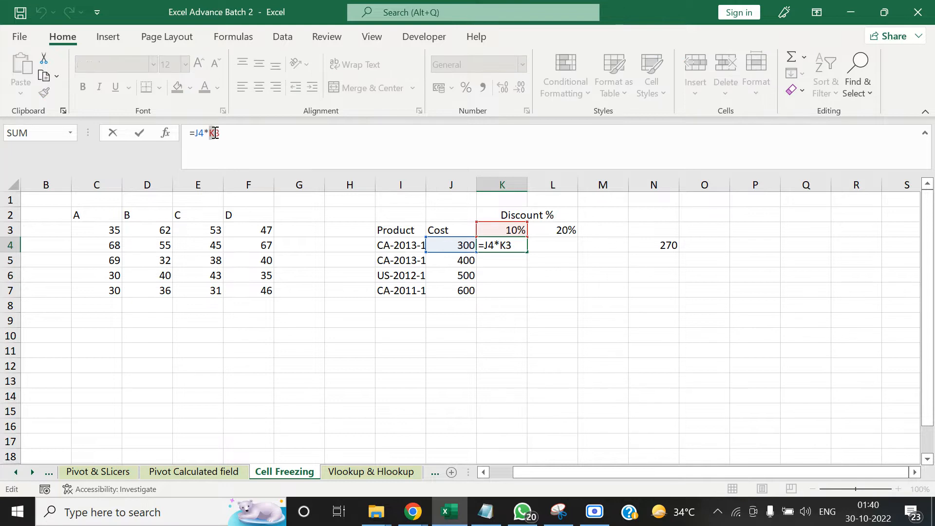
key(ctrl+Return)
key(Right)
key(Left)
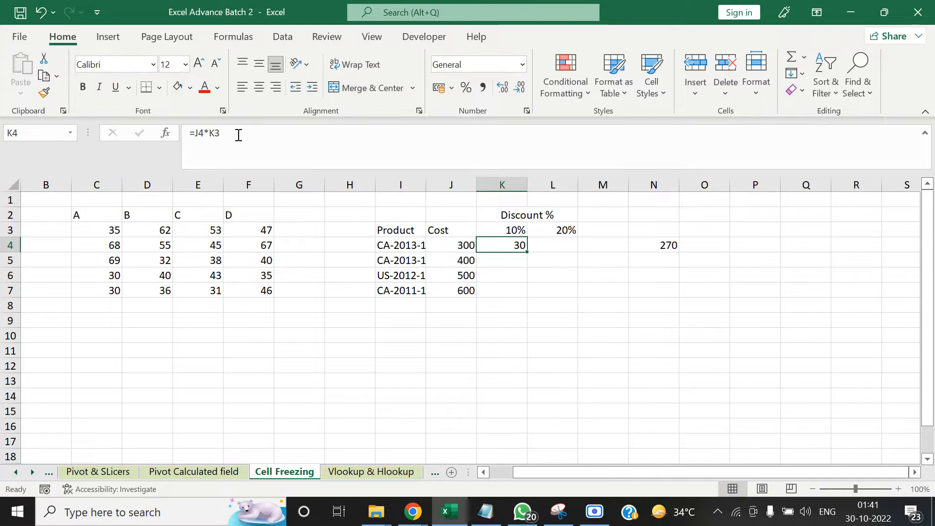
click(254, 137)
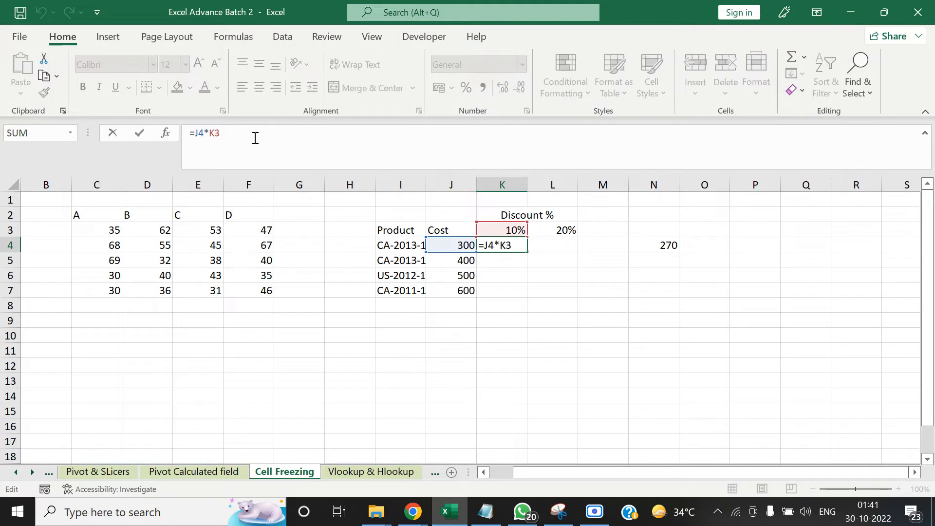
key(F4)
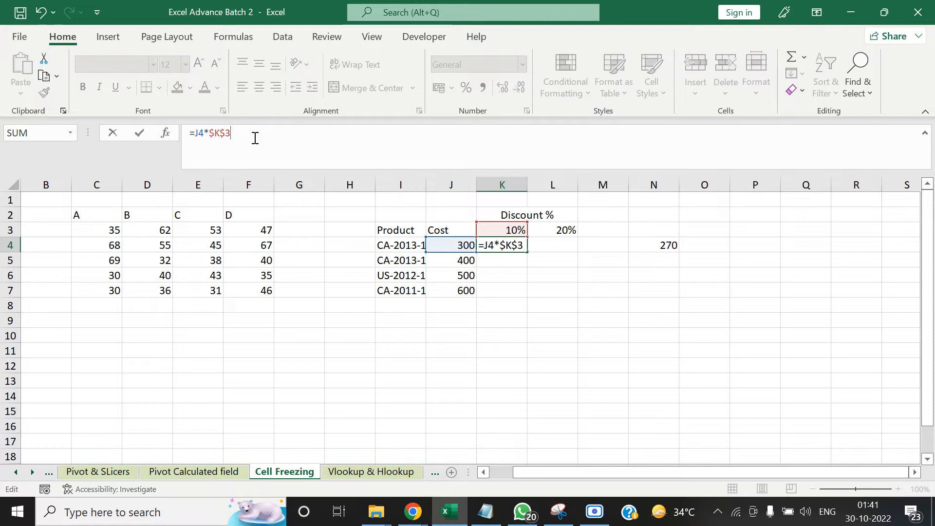
key(F4)
key(F4)
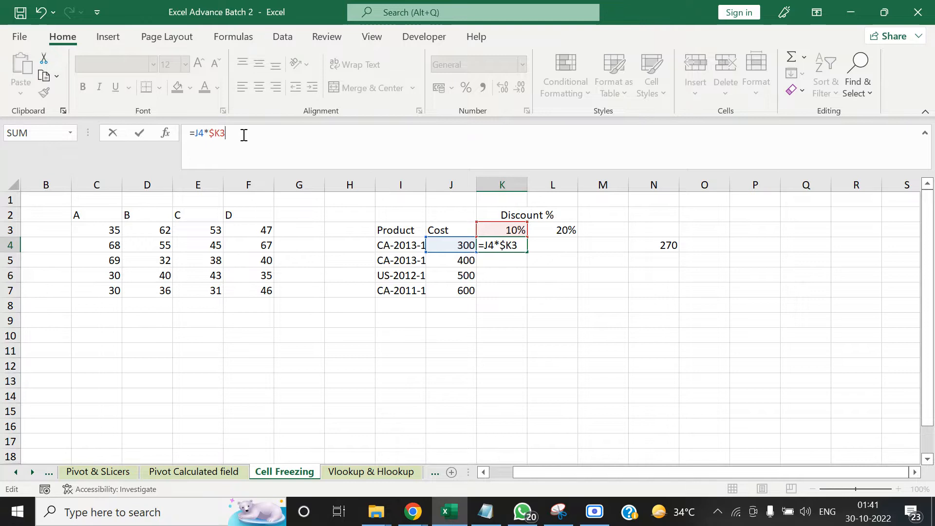
key(Escape)
click(268, 131)
key(Escape)
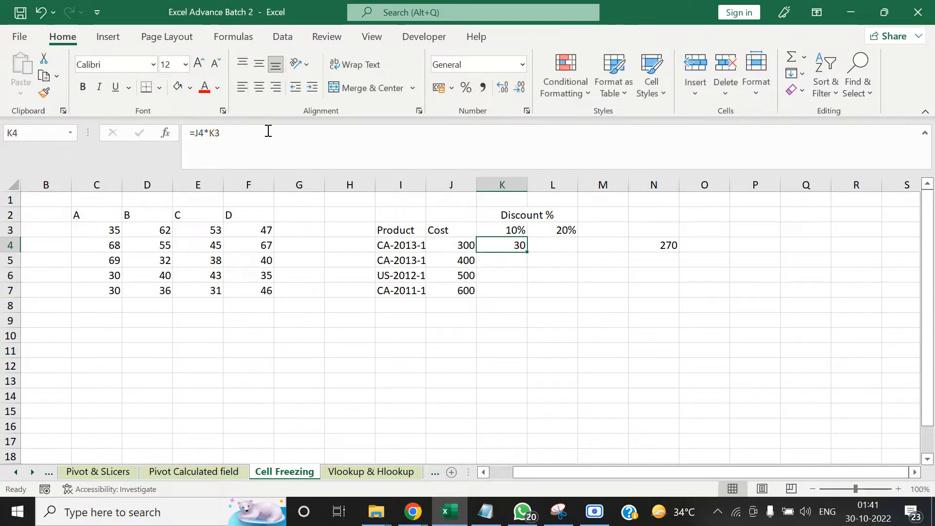
Change the discount formula in cell K4 to =J$4*$K3, fixing the cost row and the discount column
click(287, 140)
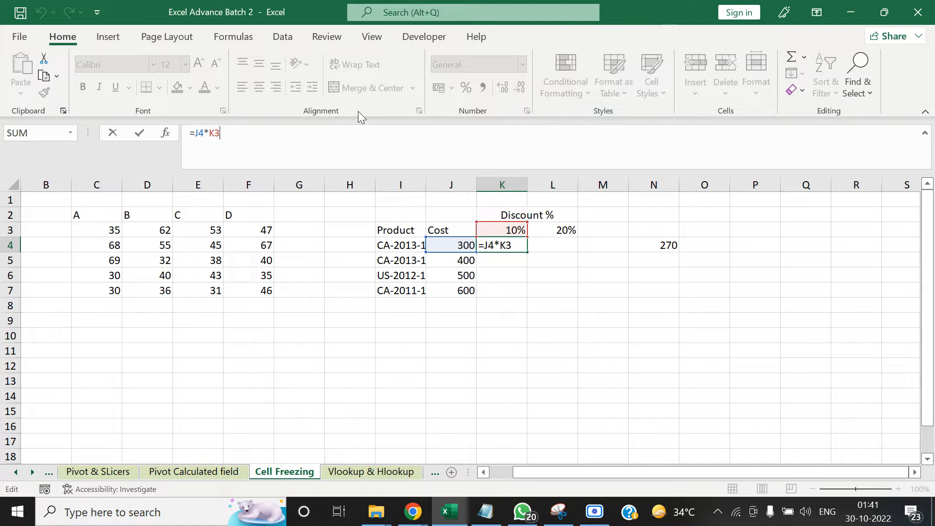
key(F4)
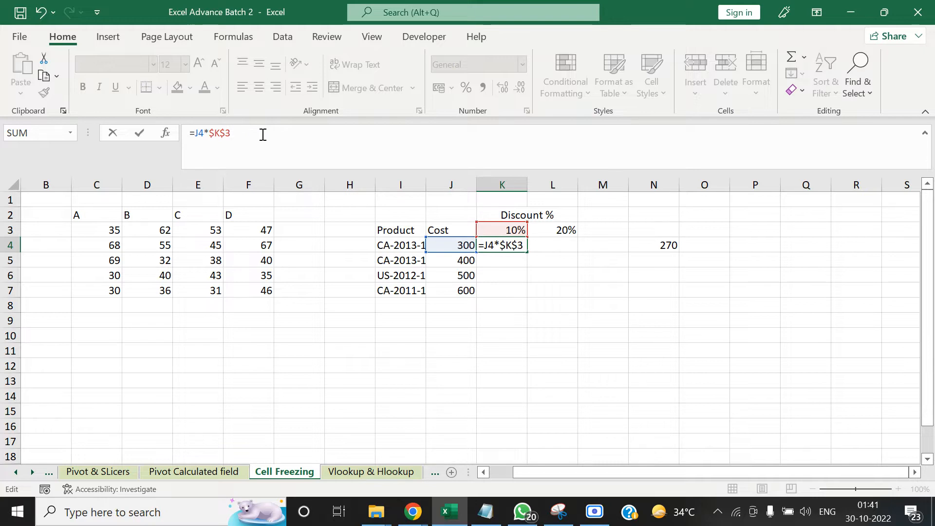
key(F4)
key(F4)
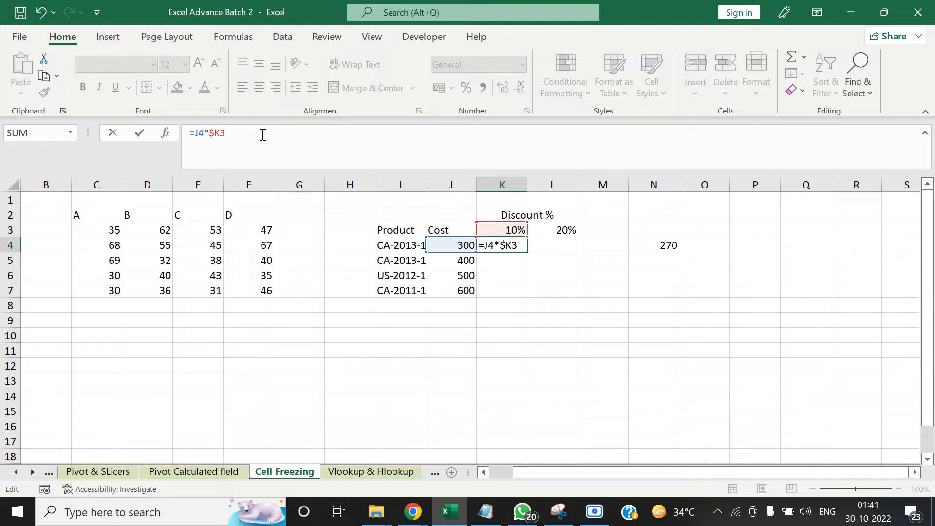
click(205, 132)
key(F4)
key(F4)
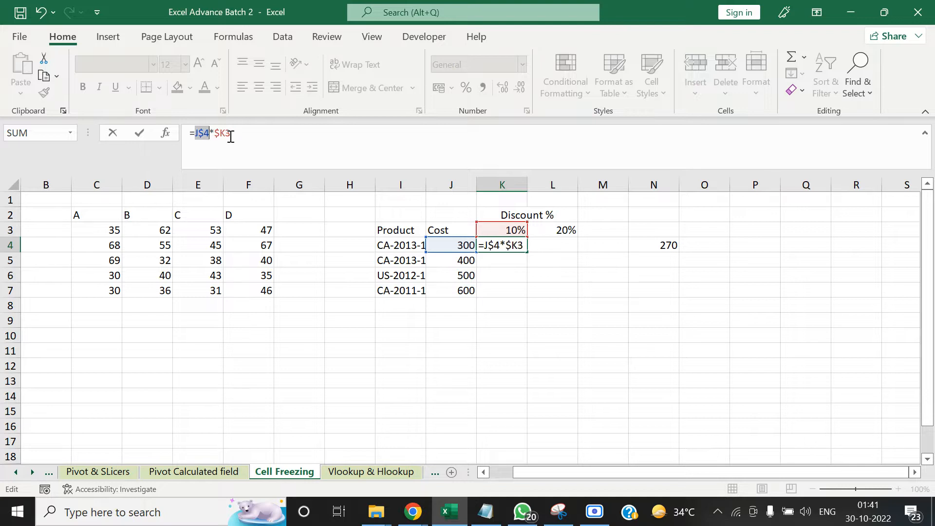
drag(233, 136, 199, 135)
click(247, 135)
key(Tab)
key(Left)
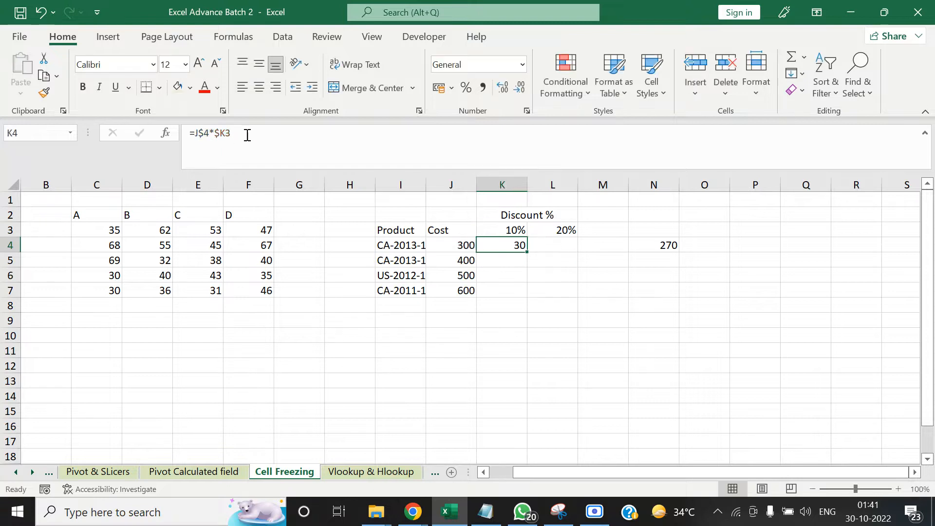
Try to copy the formula =J$4*$K3 from cell K4 to cells K4 to K7, and undo the paste
key(ctrl+c)
key(Left)
key(Down)
key(Down)
key(Down)
key(Right)
key(shift+Up)
key(shift+Up)
key(shift+Up)
key(ctrl+v)
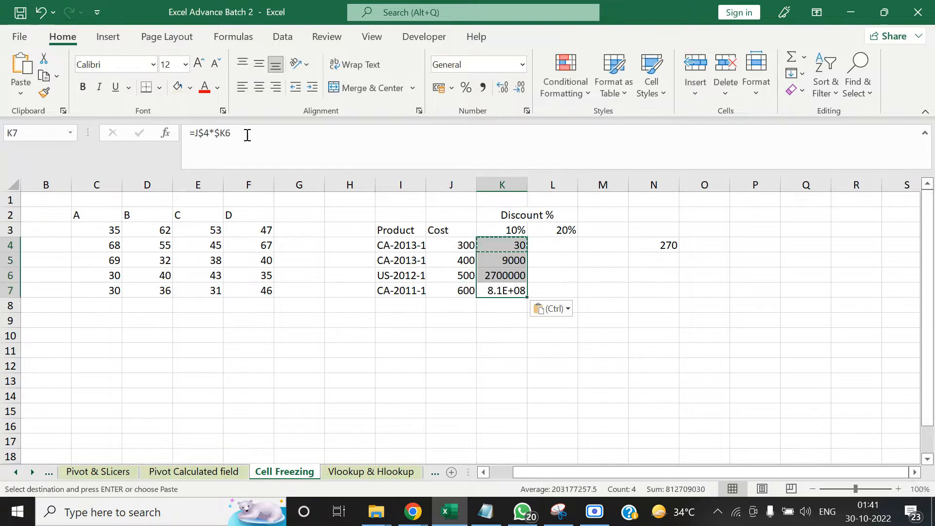
key(ctrl+z)
Change the discount formula in cell K4 to =$J4*K$3, fixing the cost column and the discount row
key(Up)
key(Up)
key(Up)
key(Up)
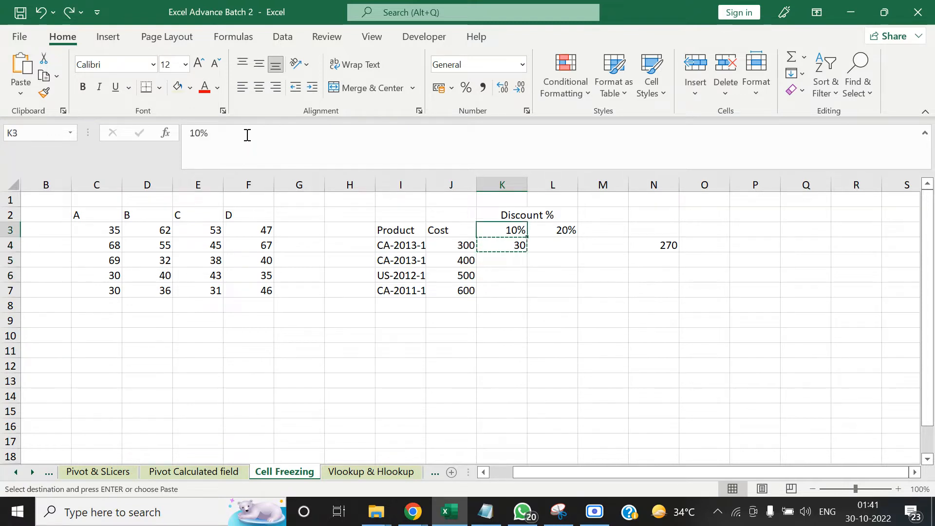
key(Down)
click(238, 133)
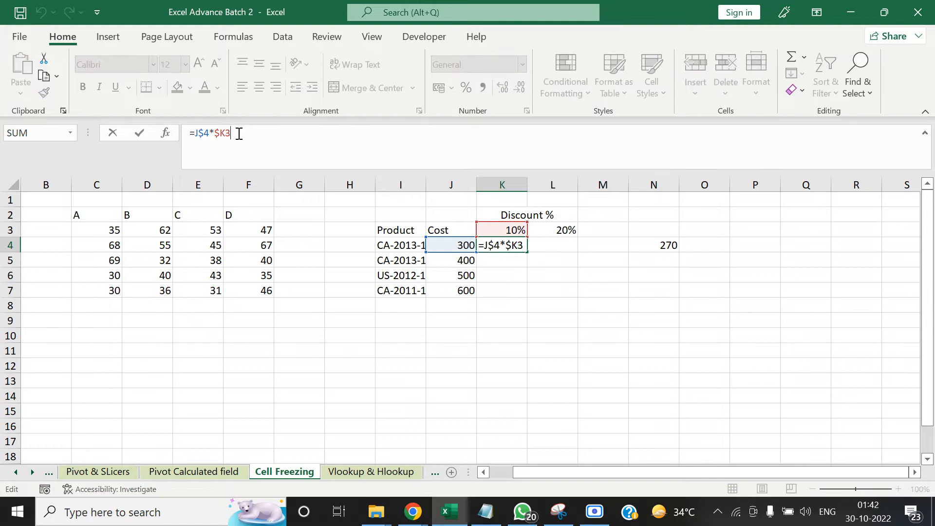
key(F4)
key(F4)
key(F4)
key(F4)
key(F4)
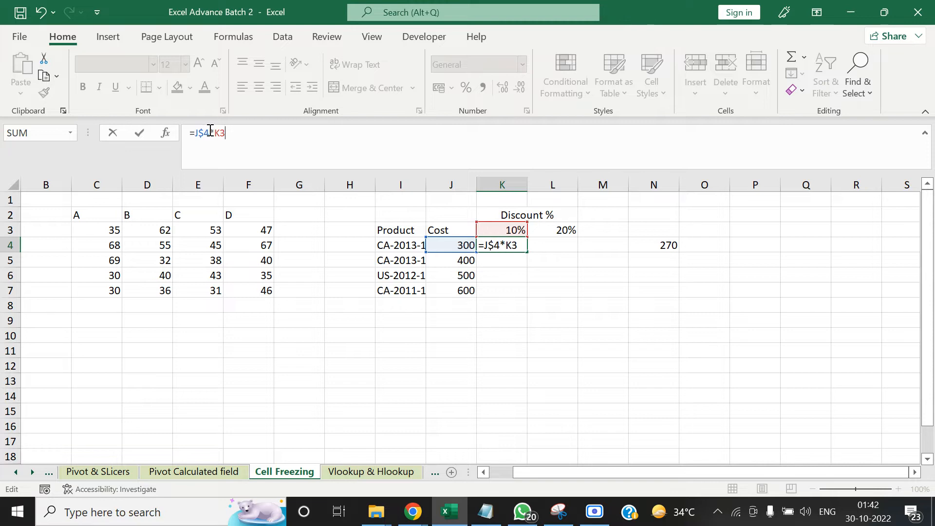
key(F4)
key(F4)
key(F4)
key(F4)
key(F4)
click(242, 134)
key(F4)
key(F4)
key(ctrl+Return)
key(ctrl+c)
key(Left)
key(ctrl+Down)
key(Right)
key(ctrl+shift+Up)
key(ctrl+c)
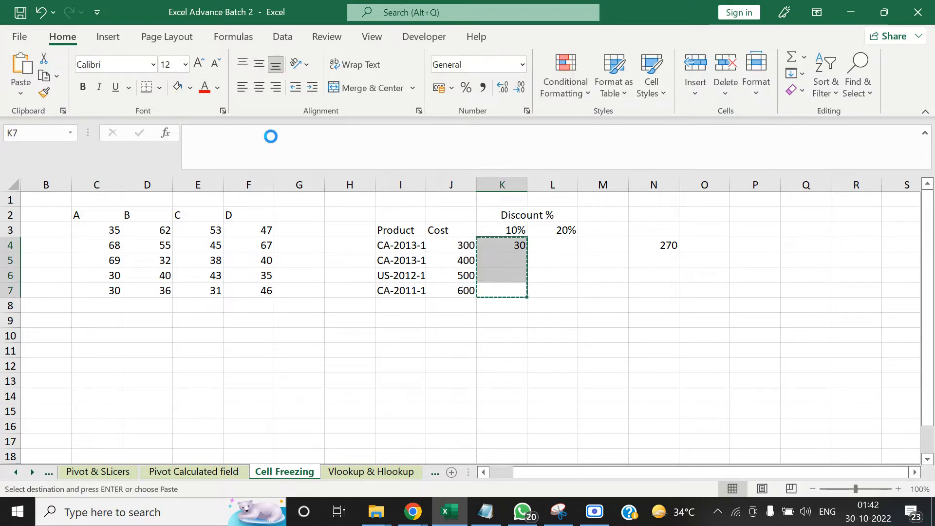
key(ctrl+v)
Copy the formula =$J4*K$3 from cell K4 and paste it over cells K4 to K7
key(Up)
key(Up)
key(Up)
key(ctrl+c)
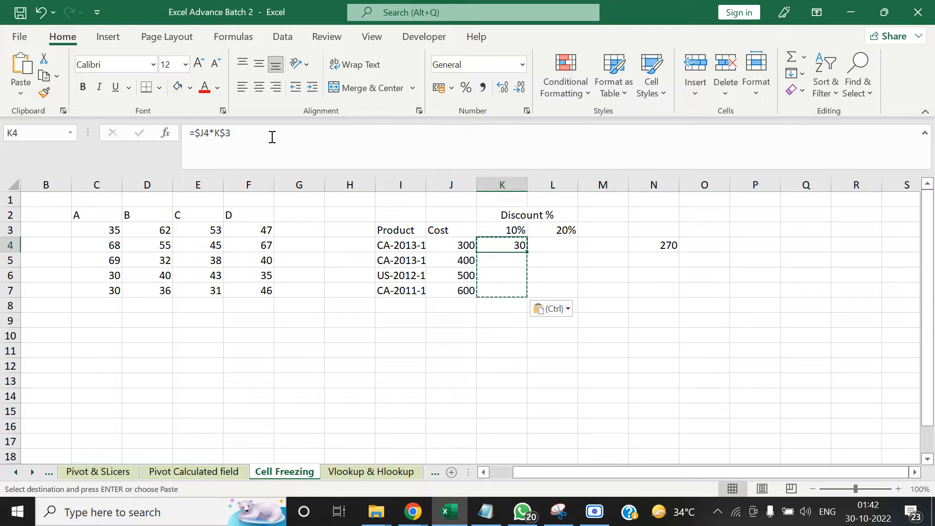
key(Left)
key(ctrl+Down)
key(Right)
key(ctrl+shift+Up)
key(ctrl+v)
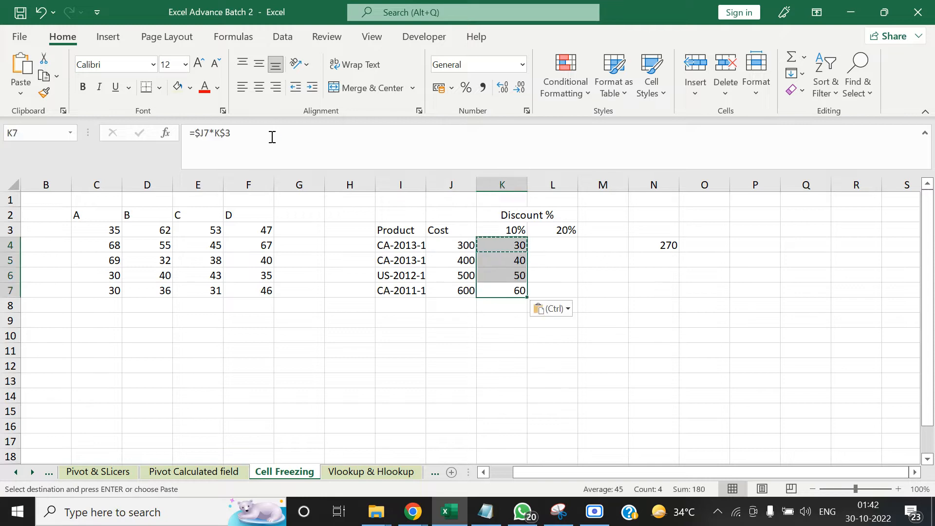
Examine the discount formulas in column K and the 10% header in cell K3 that they reference
key(Up)
key(Up)
key(Up)
key(Up)
key(Down)
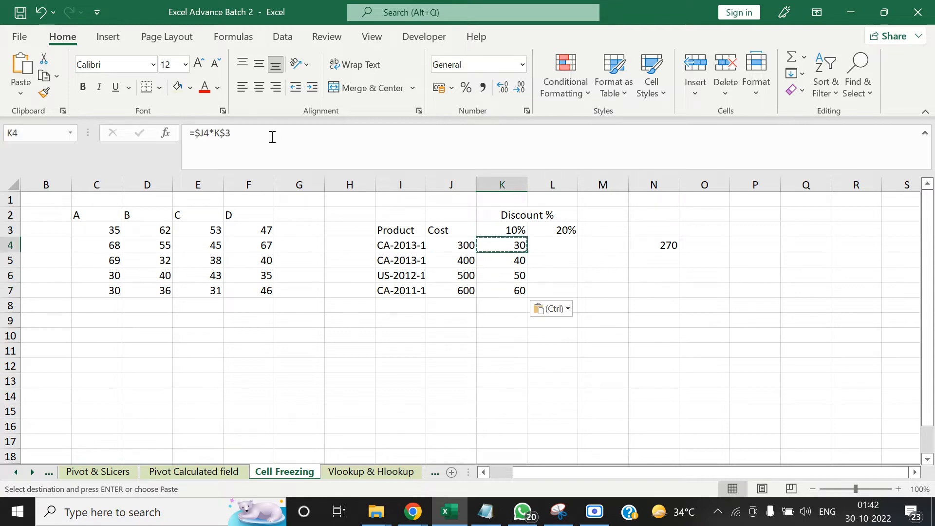
key(Down)
key(Up)
click(515, 230)
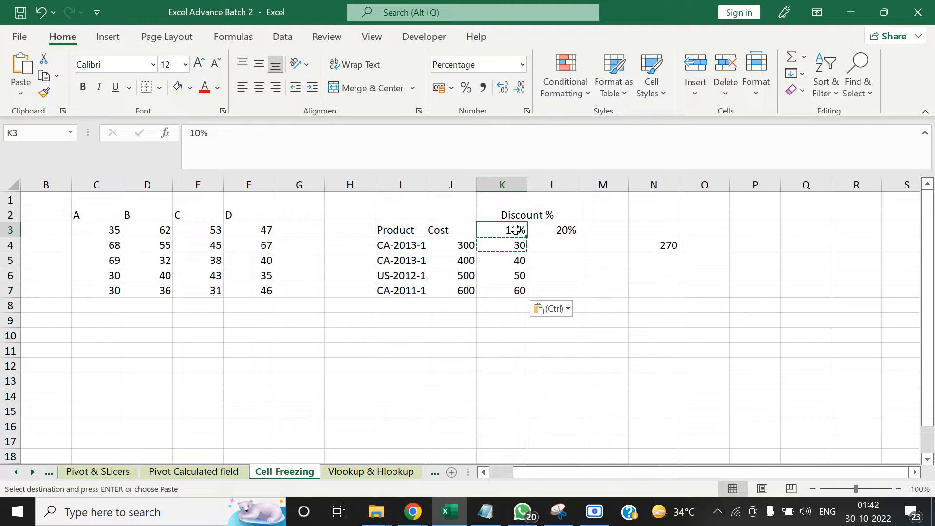
key(Escape)
key(F2)
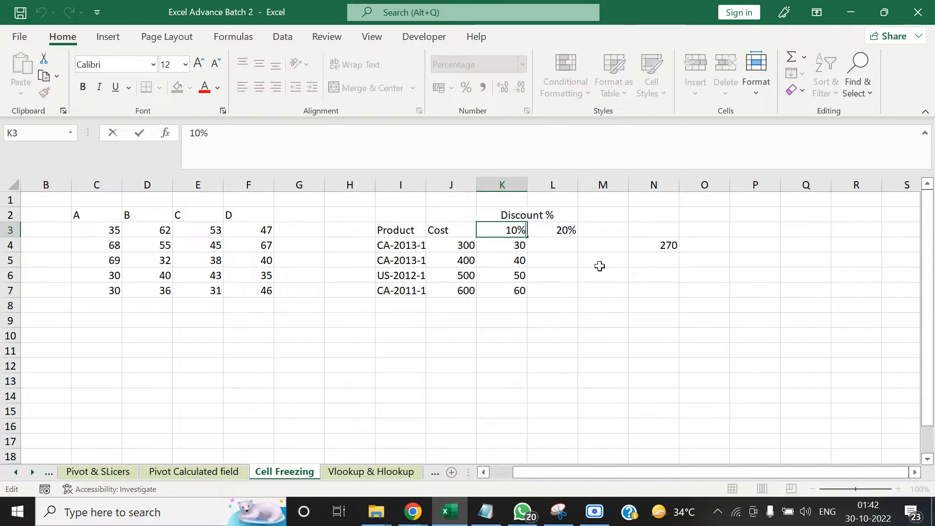
key(Return)
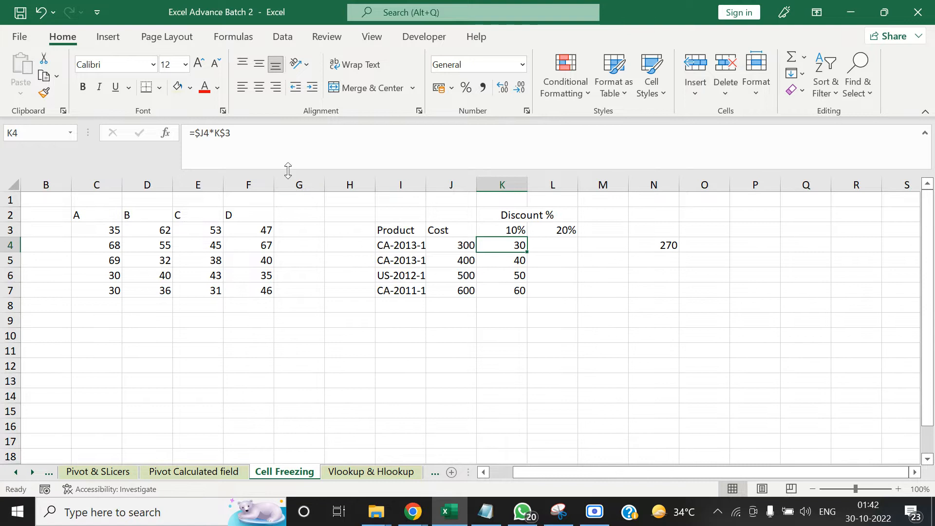
Change the discount formula in cell K4 to =J4*K3, removing the fixed references from the cost and the discount
click(266, 131)
key(F4)
key(F4)
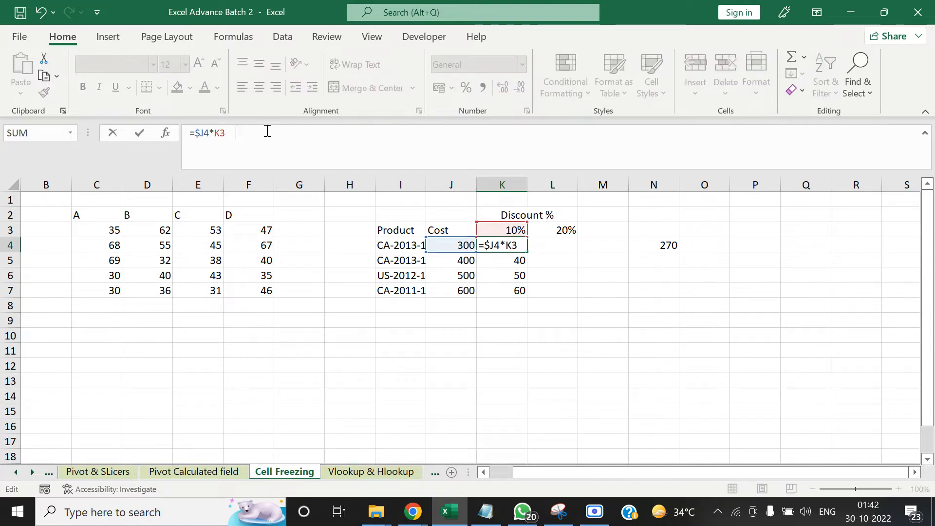
key(F4)
key(F4)
key(F4)
key(F4)
key(F4)
key(F4)
key(F4)
key(F4)
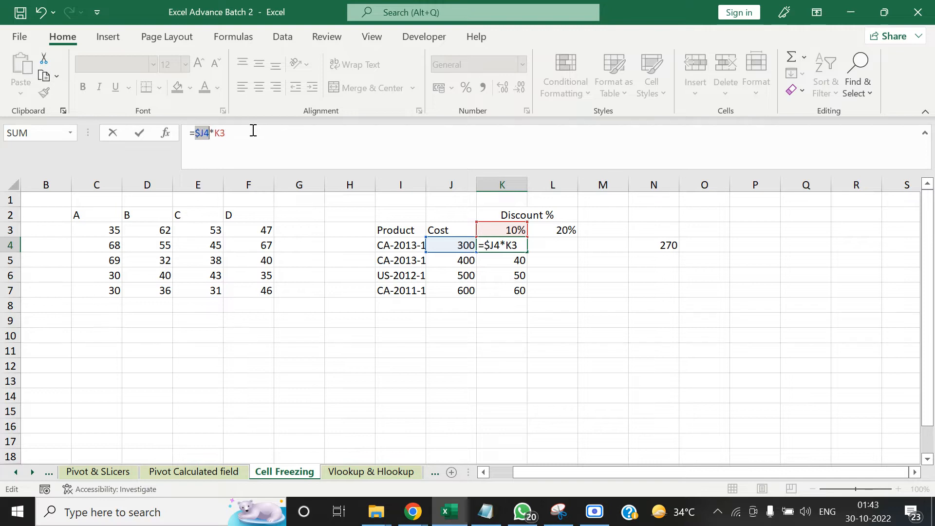
key(F4)
key(ctrl+Return)
key(Up)
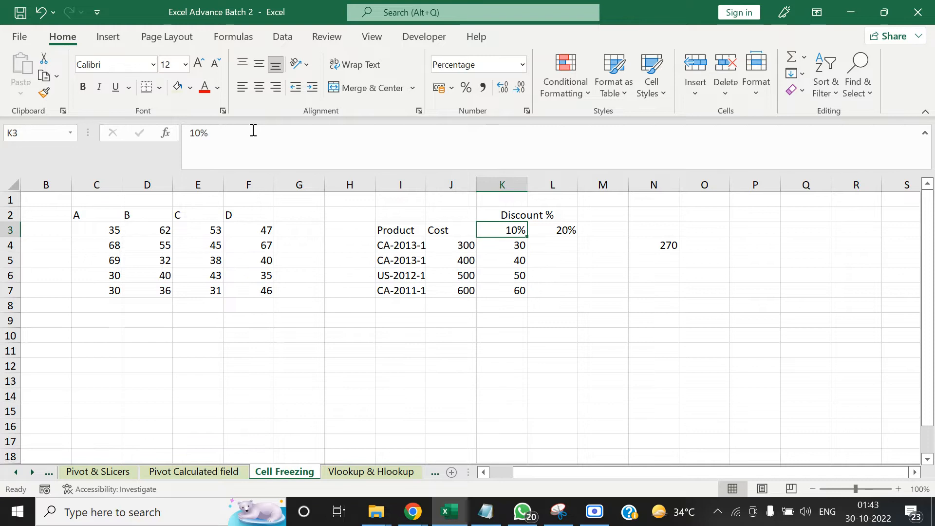
Copy the relative formula =J4*K3 from cell K4 and paste it over cells K4 to K7
key(Down)
key(ctrl+c)
key(shift+Down)
key(shift+Down)
key(shift+Down)
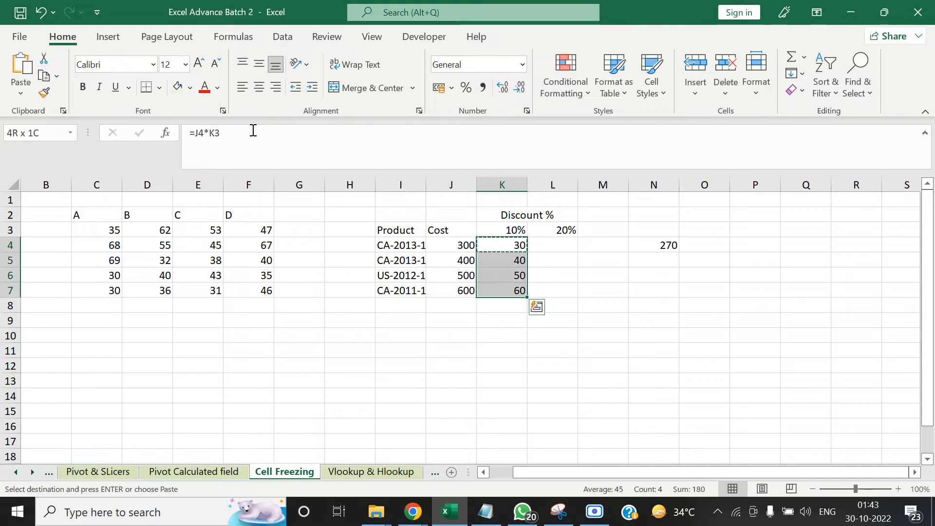
key(ctrl+v)
Inspect the pasted formula in cell K5, focusing on its discount reference K4
key(Up)
key(Down)
key(Down)
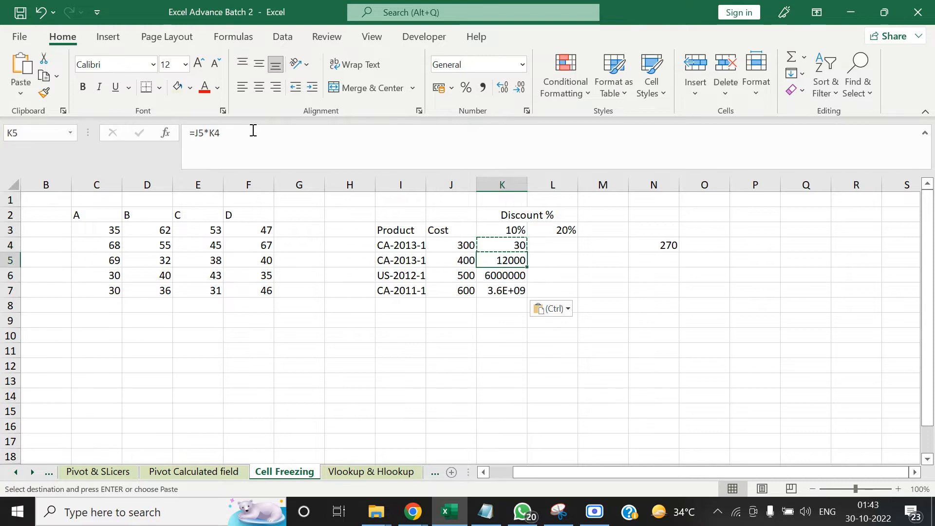
click(251, 132)
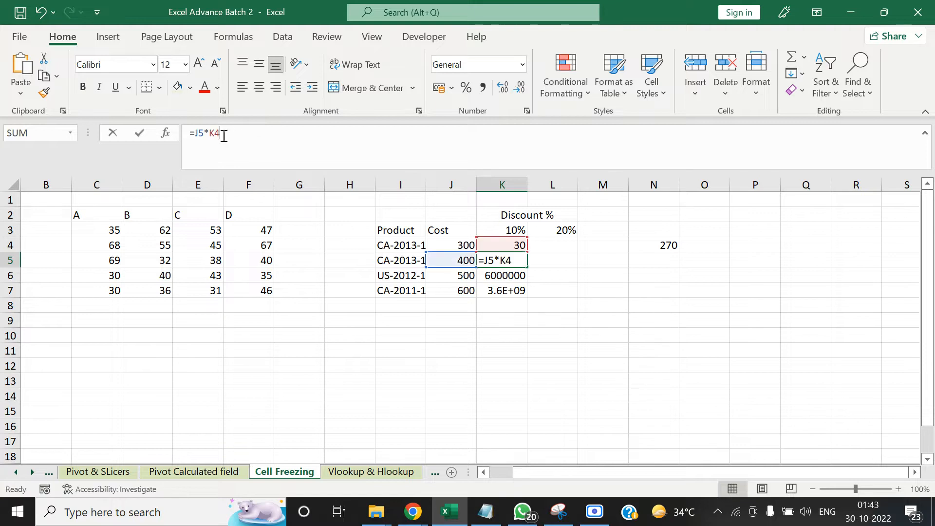
double_click(213, 132)
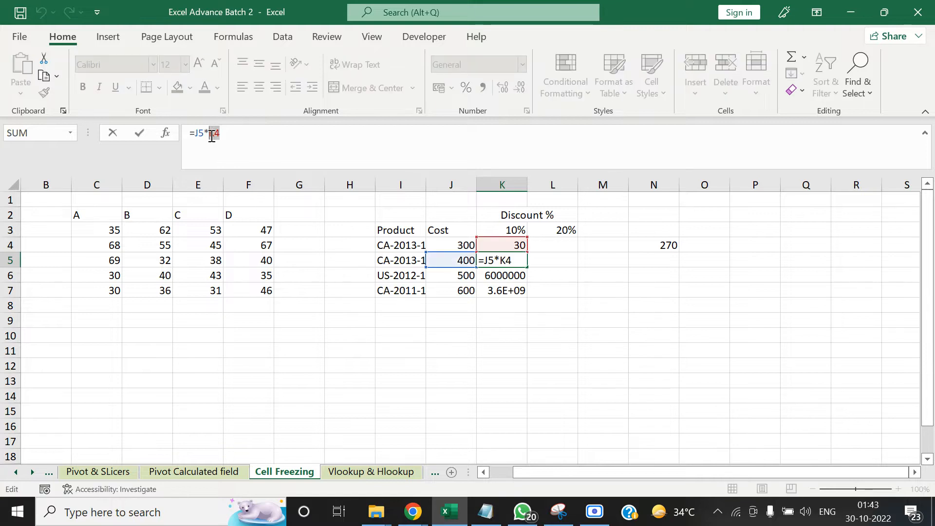
key(Escape)
Change the formula in cell K4 to =J4*K$3 so that only the discount row is fixed
key(Up)
click(263, 139)
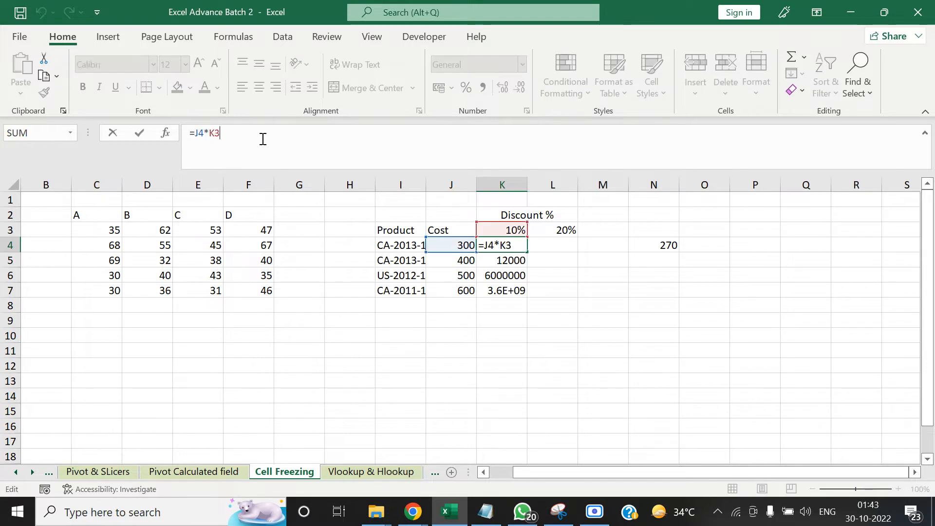
key(F4)
key(F4)
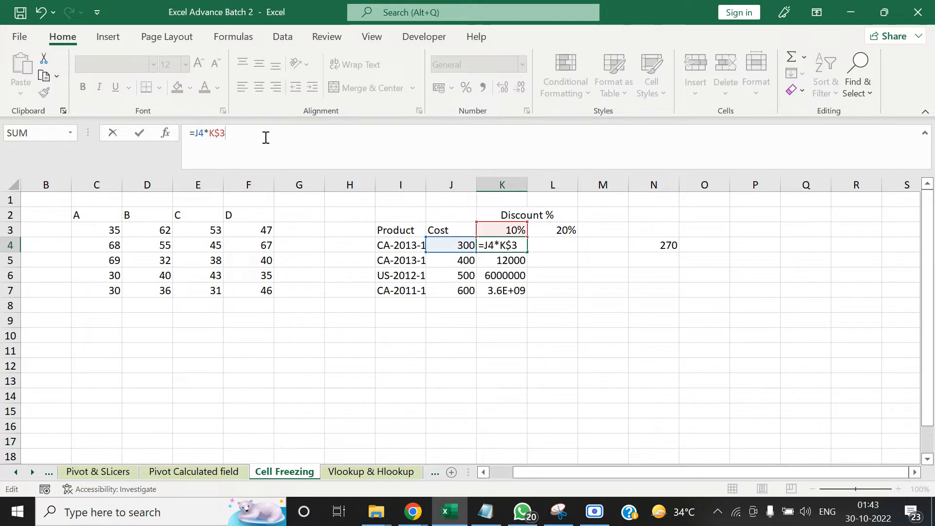
key(ctrl+Return)
Copy the formula =J4*K$3 from cell K4 and paste it over cells K4 to K7
key(ctrl+c)
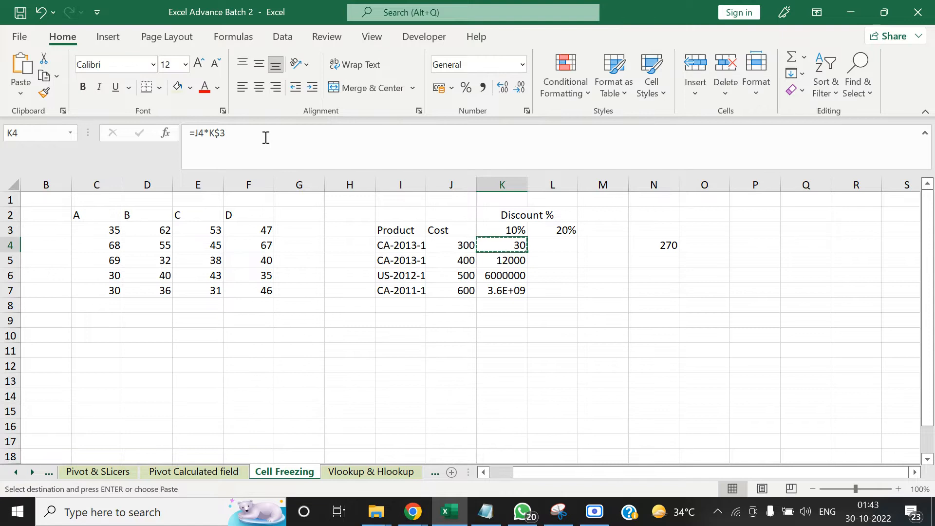
key(shift+Down)
key(shift+Down)
key(shift+Down)
key(ctrl+v)
Examine the formulas in cells K4 and K5, focusing on the row-fixed discount reference K$3
key(shift+Up)
key(shift+Up)
key(shift+Up)
key(Down)
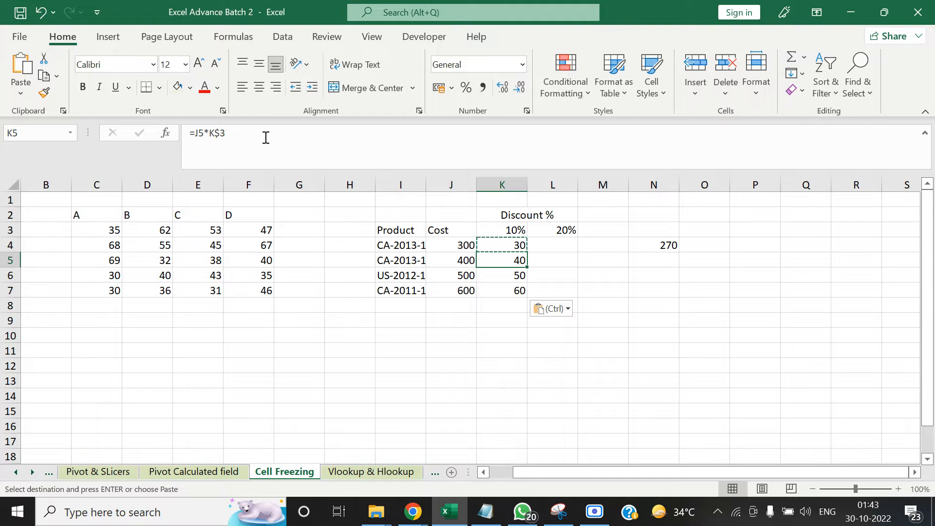
key(Up)
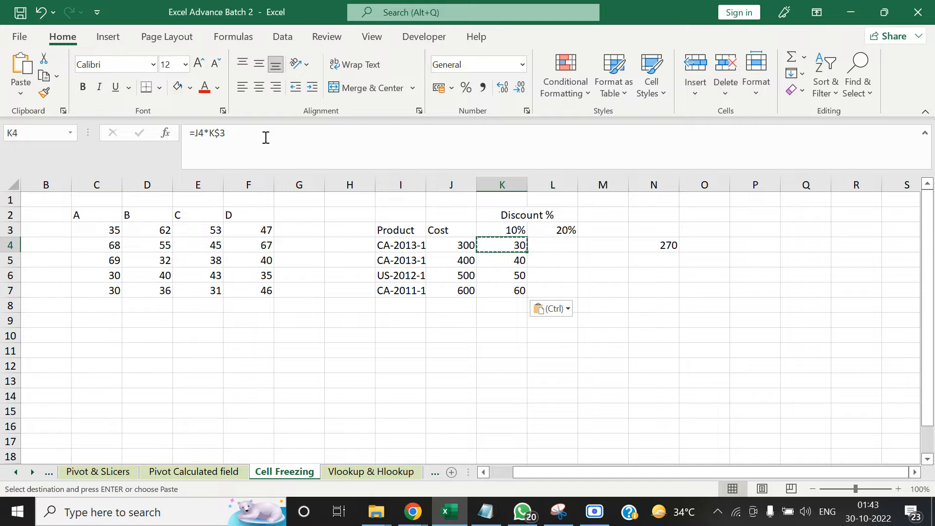
key(Escape)
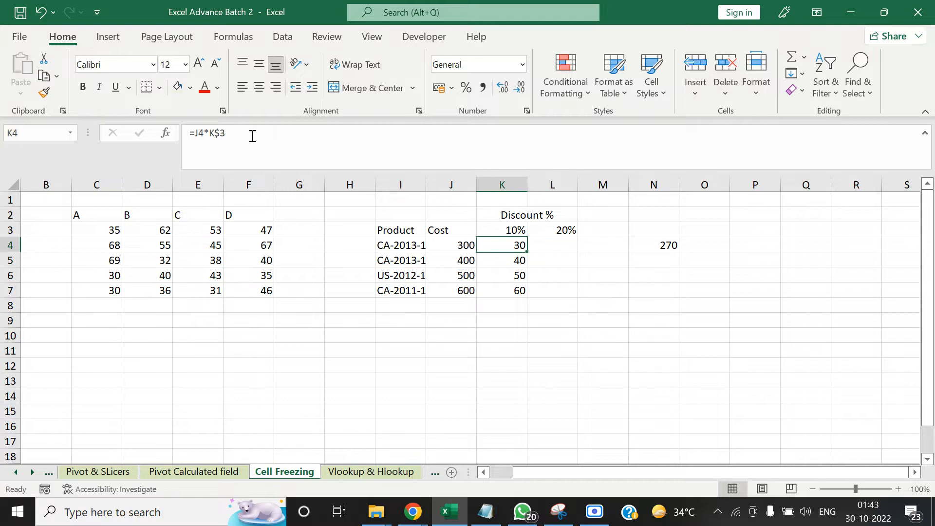
drag(254, 137, 208, 134)
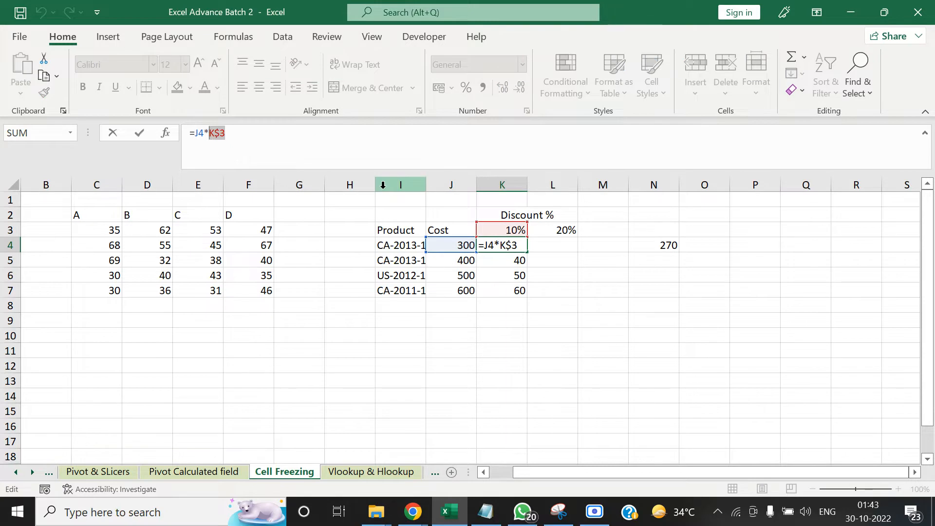
key(Tab)
key(Left)
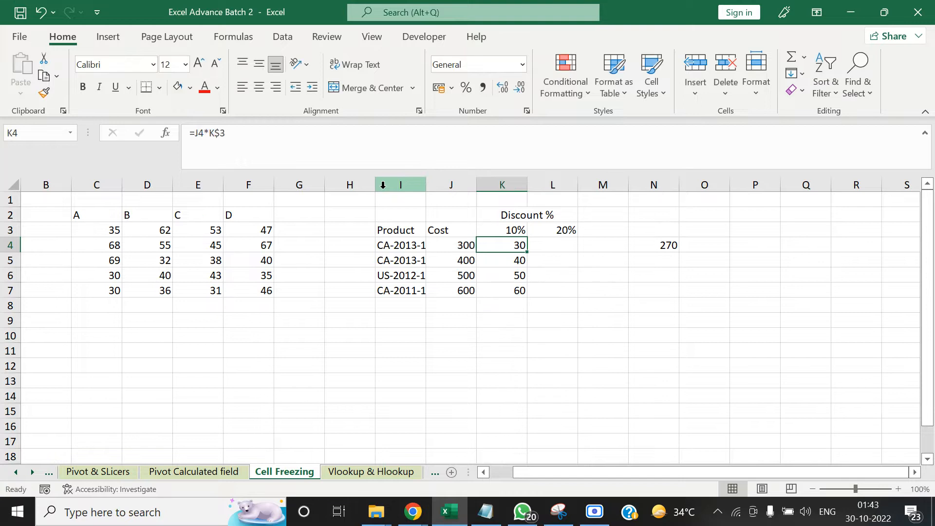
Try to copy the formula =J4*K$3 from cell K4 to L4, check which cells it references, and undo the paste
key(ctrl+c)
key(Right)
key(ctrl+v)
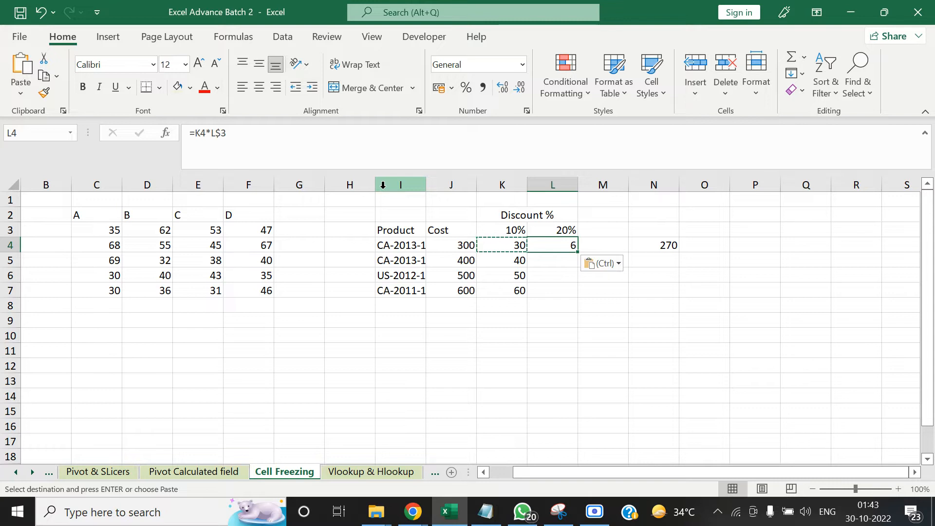
key(F2)
key(Escape)
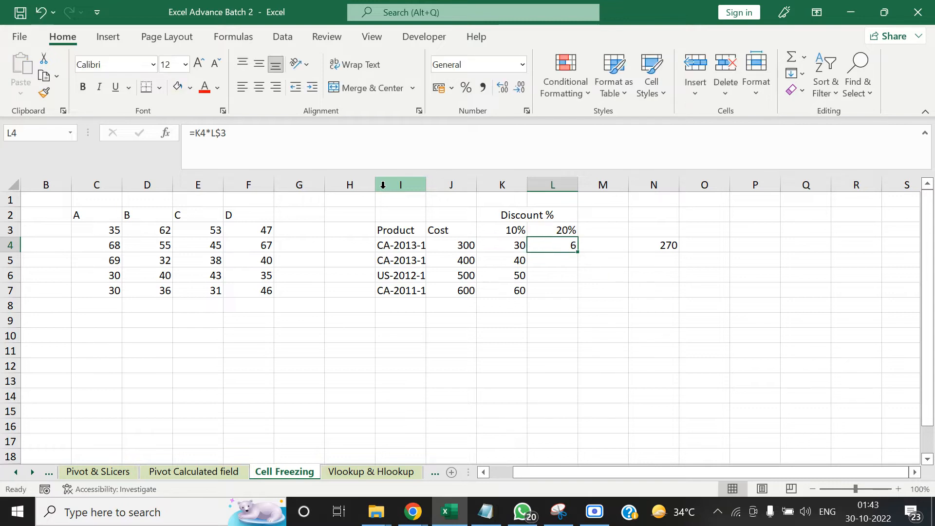
key(F2)
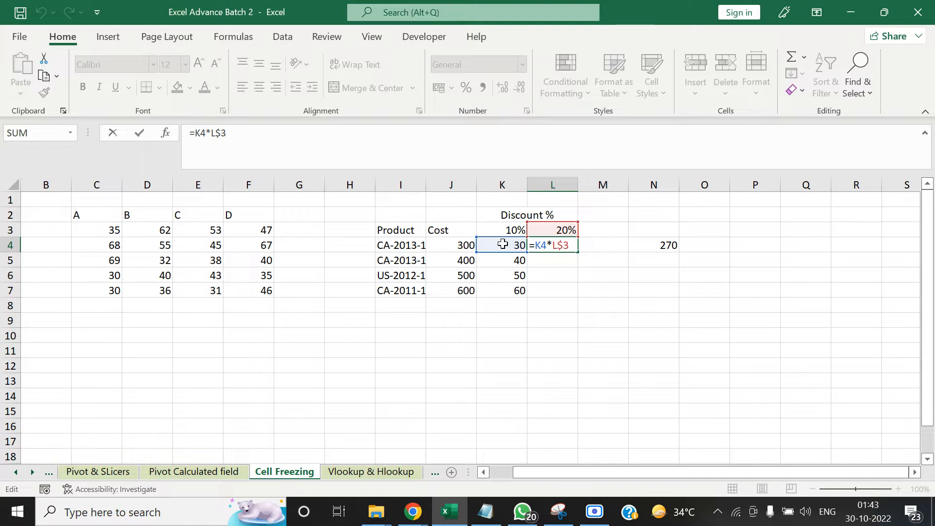
key(shift+Tab)
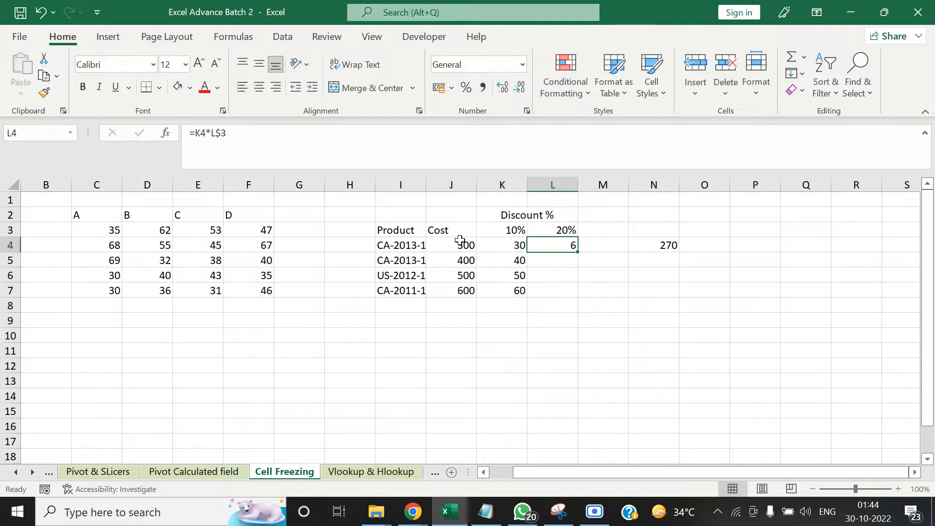
key(ctrl+z)
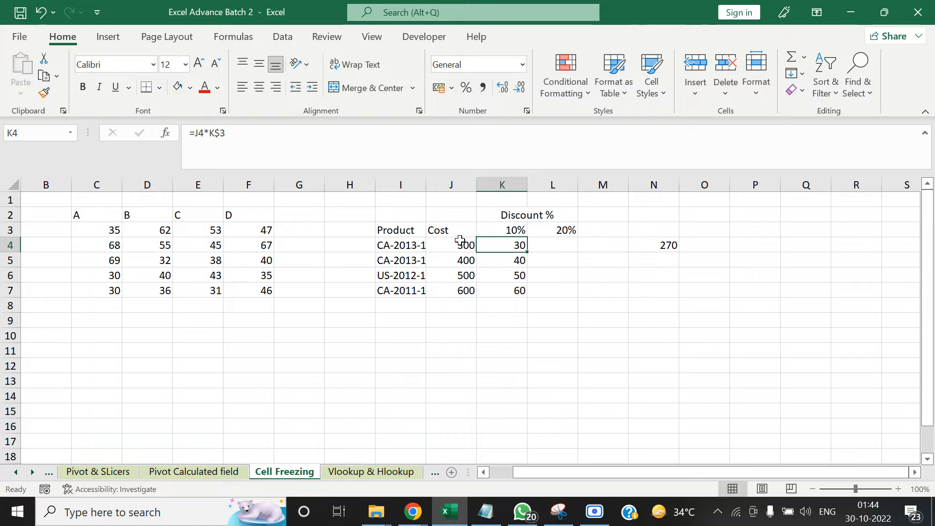
Change the formula in cell K4 to =$J4*K$3, fixing the cost column as well as the discount row
click(203, 132)
key(F4)
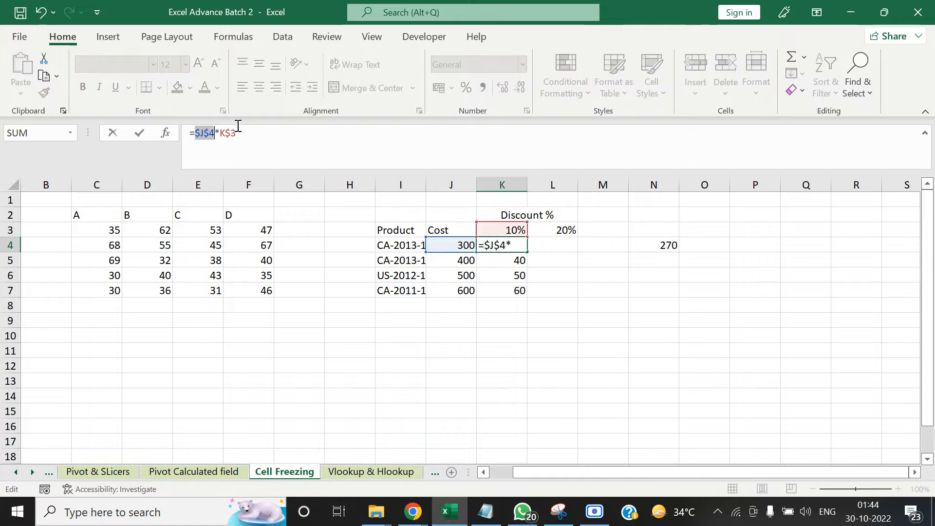
key(F4)
key(F4)
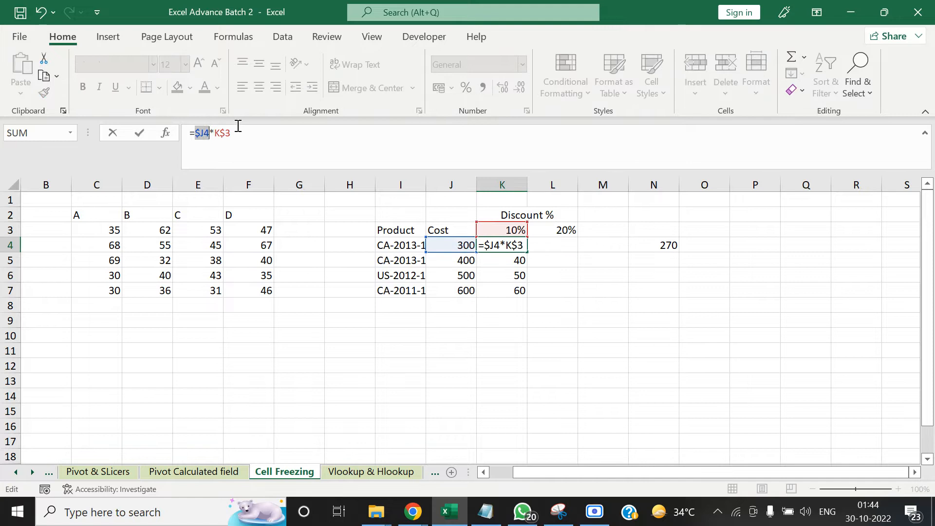
click(270, 129)
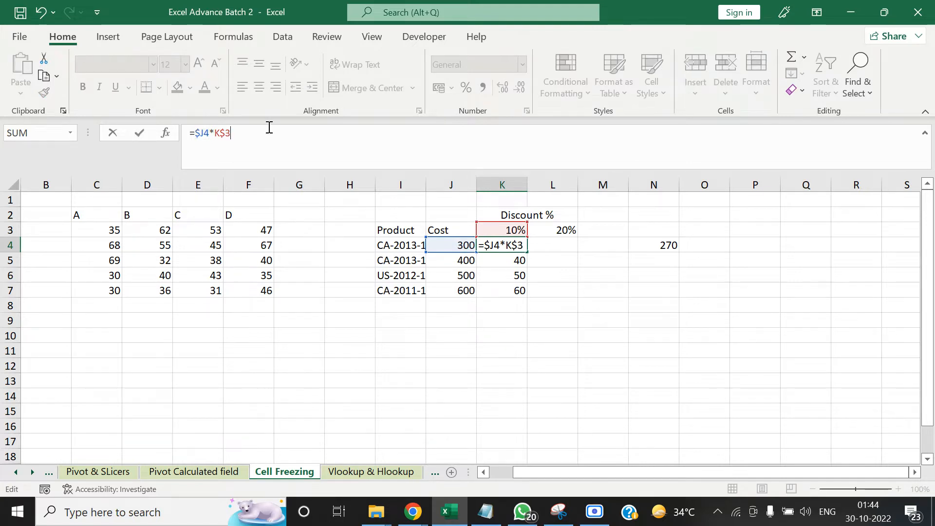
key(ctrl+Return)
Copy the formula =$J4*K$3 from cell K4 into L4 and check the cost and 20% cells it references
key(ctrl+c)
key(Right)
key(ctrl+v)
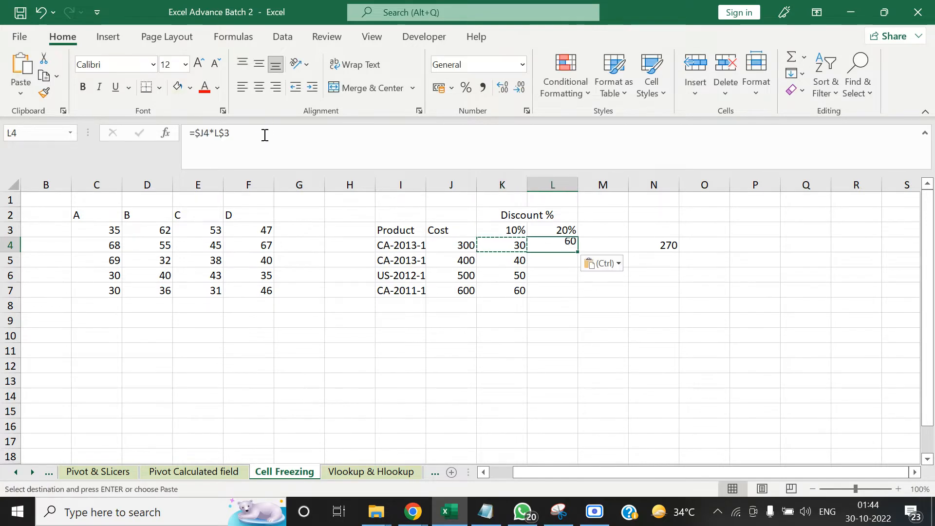
key(F2)
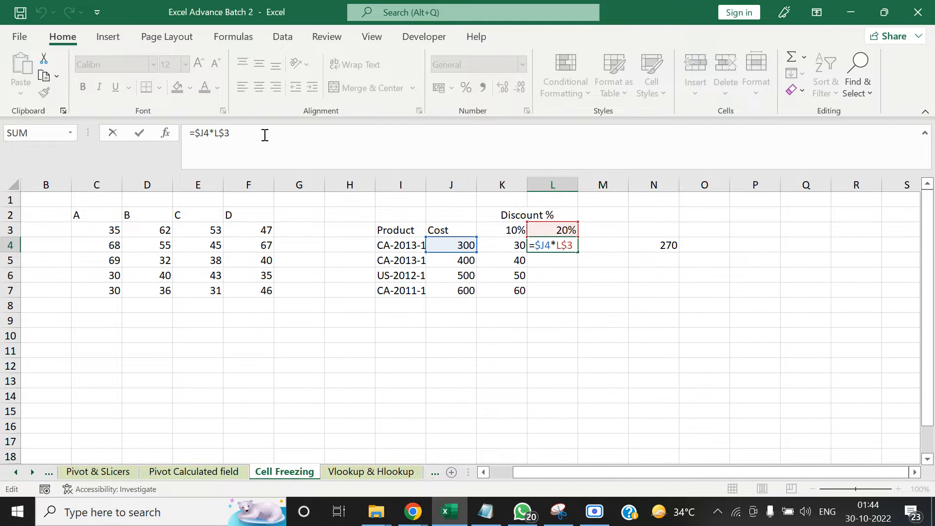
key(Escape)
key(F2)
key(ctrl+Return)
Compare the discount formulas in cells K4 and L4, and clear cell L4
key(Left)
key(Right)
key(Left)
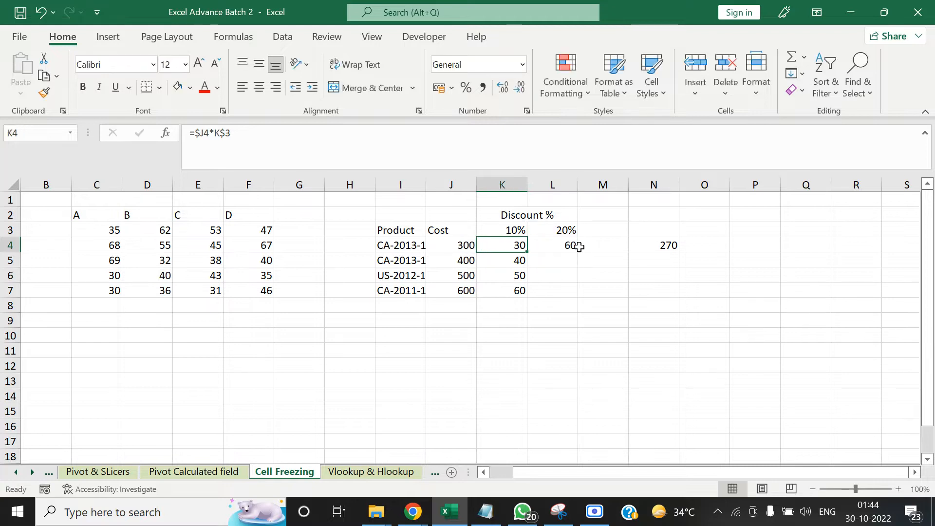
key(Right)
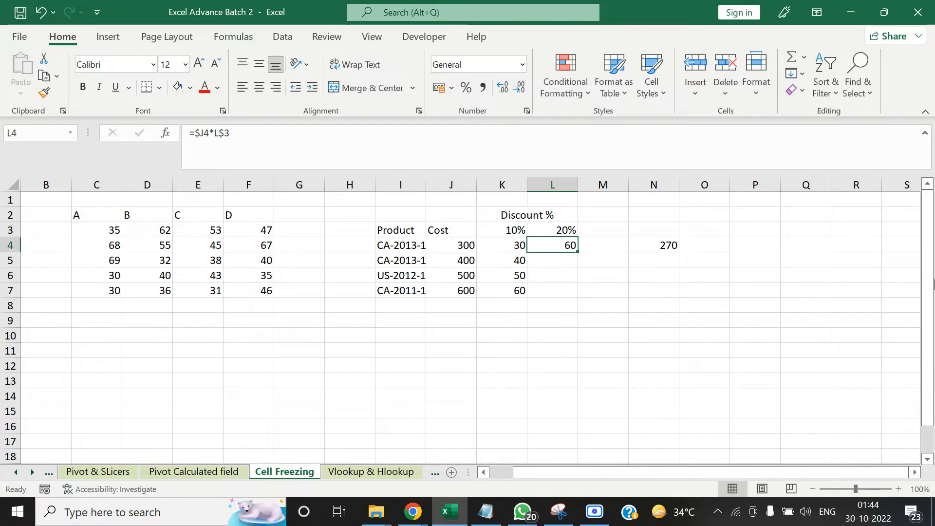
key(Delete)
Change the formula in cell K4 to =$J$4*$K$3, making both the cost and the discount references fully absolute
key(Left)
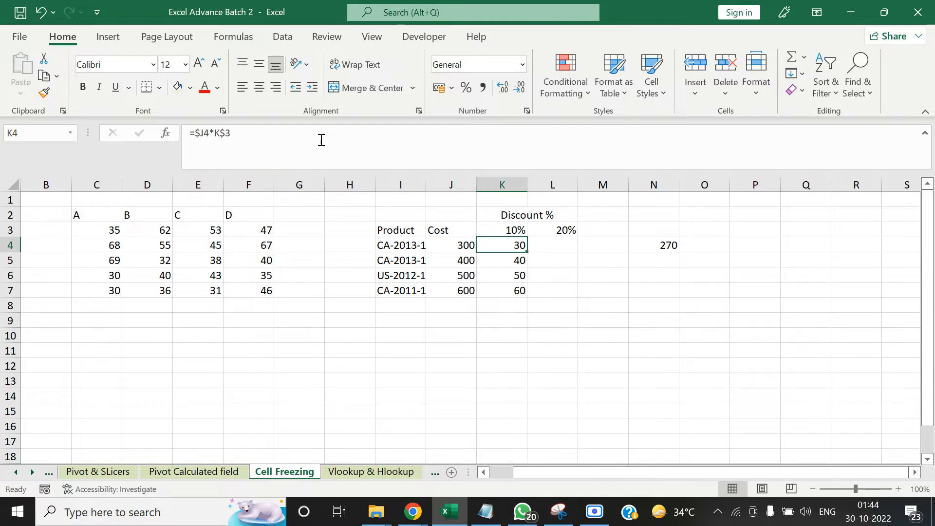
click(303, 139)
key(ctrl+Return)
click(303, 139)
key(Left)
key(Left)
key(Left)
text($)
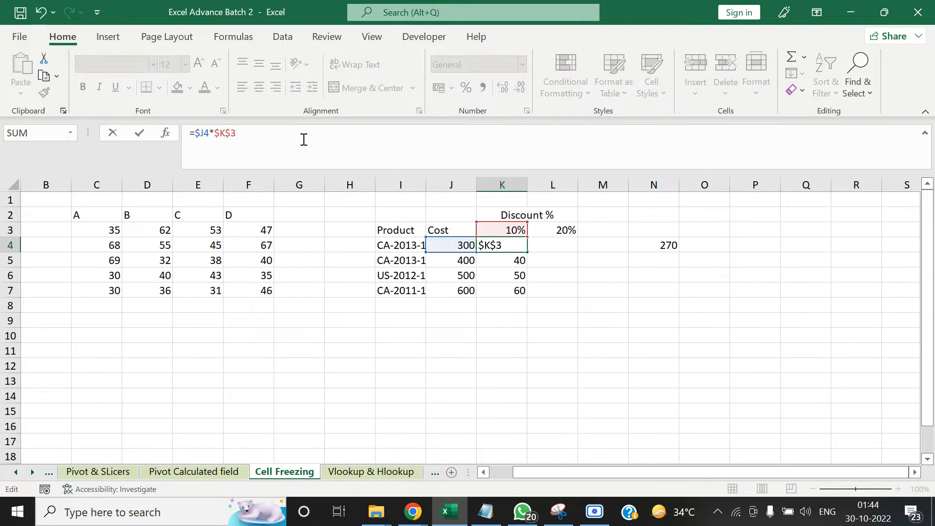
key(Left)
key(Left)
key(Left)
key(Left)
key(Left)
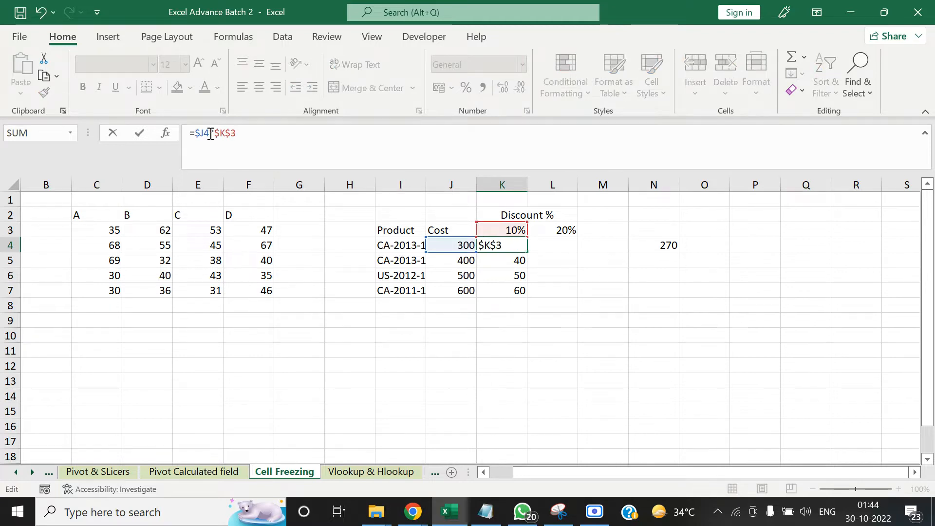
key(F4)
key(F4)
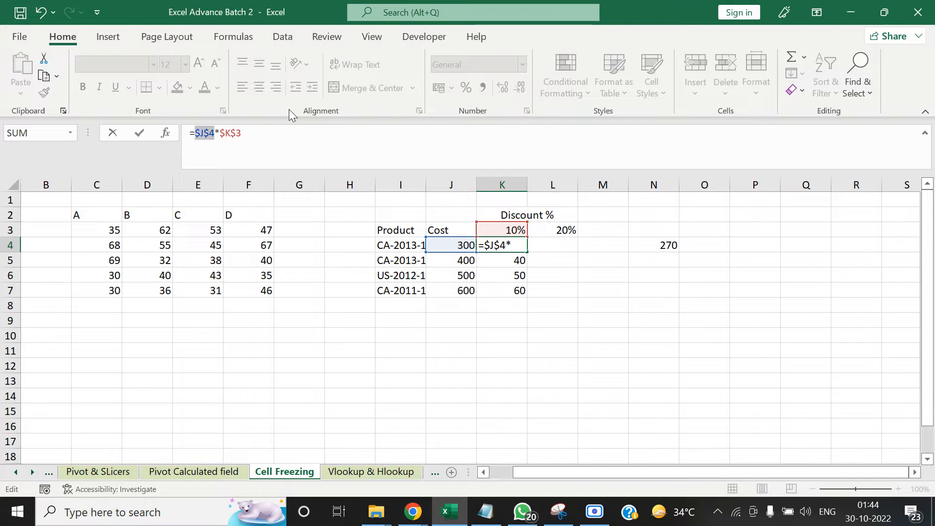
click(262, 140)
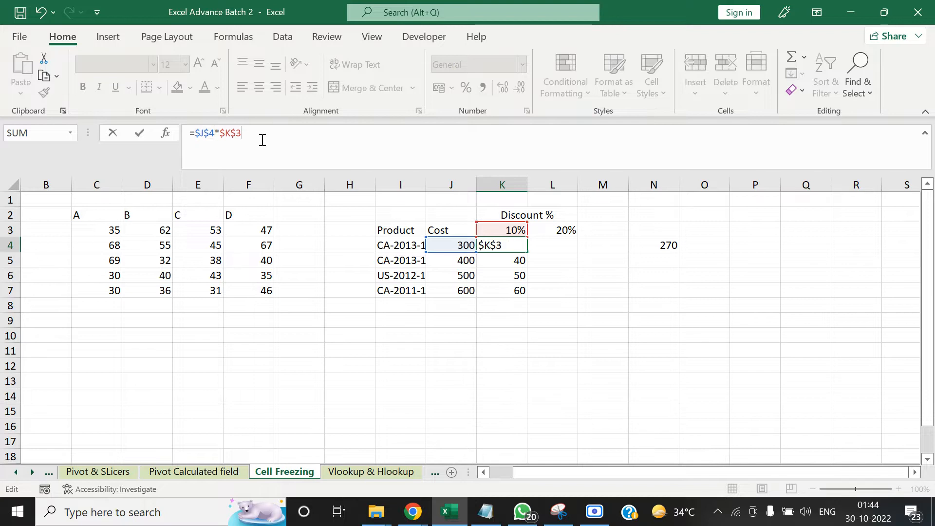
key(ctrl+Return)
Copy the absolute formula =$J$4*$K$3 from cell K4 and paste it over cells K4 to K7
key(ctrl+c)
key(shift+Down)
key(shift+Down)
key(shift+Down)
key(ctrl+v)
Examine the absolute formulas pasted down column K and the cells that K4 and K5 reference
key(Up)
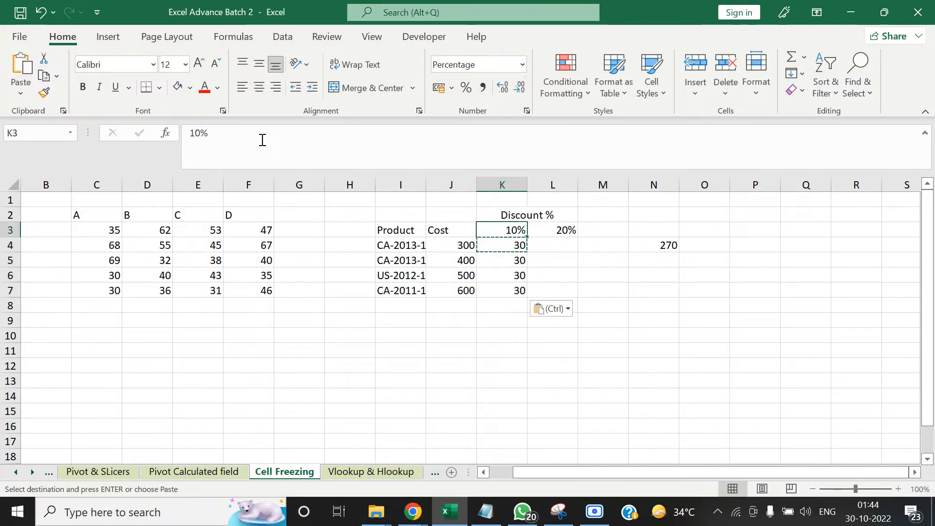
key(Down)
key(Down)
key(Down)
key(Down)
key(Up)
key(Up)
key(Up)
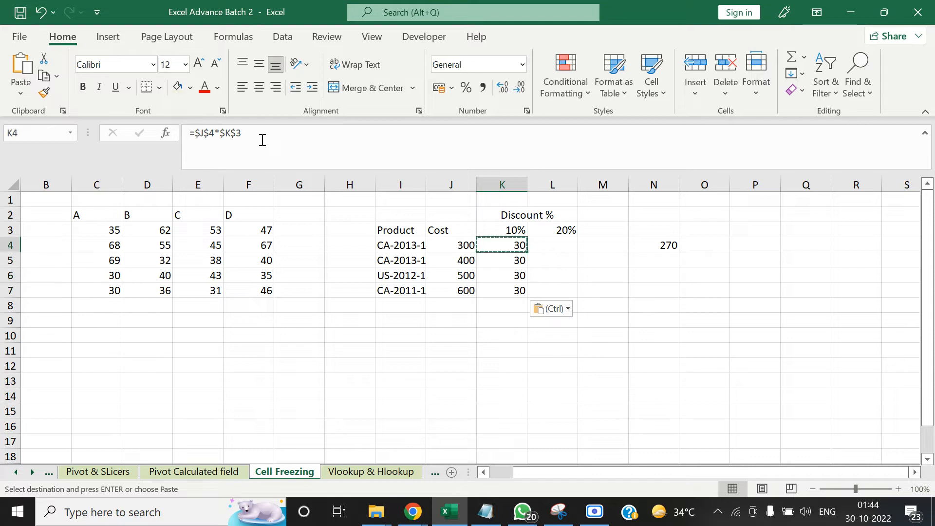
key(Down)
key(Down)
key(Up)
key(Up)
key(F2)
key(Return)
key(F2)
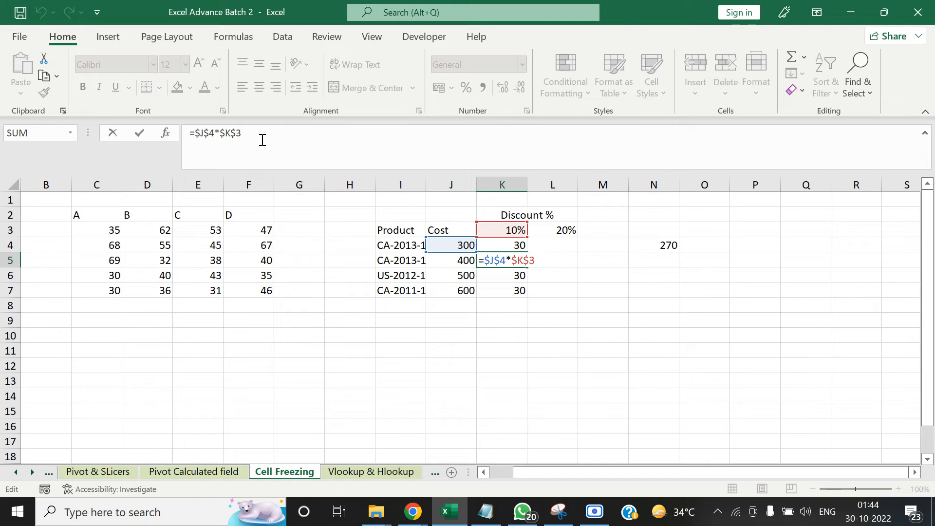
Check which cells the pasted formula in K6 references, and return to cell K4
key(Escape)
key(Down)
key(F2)
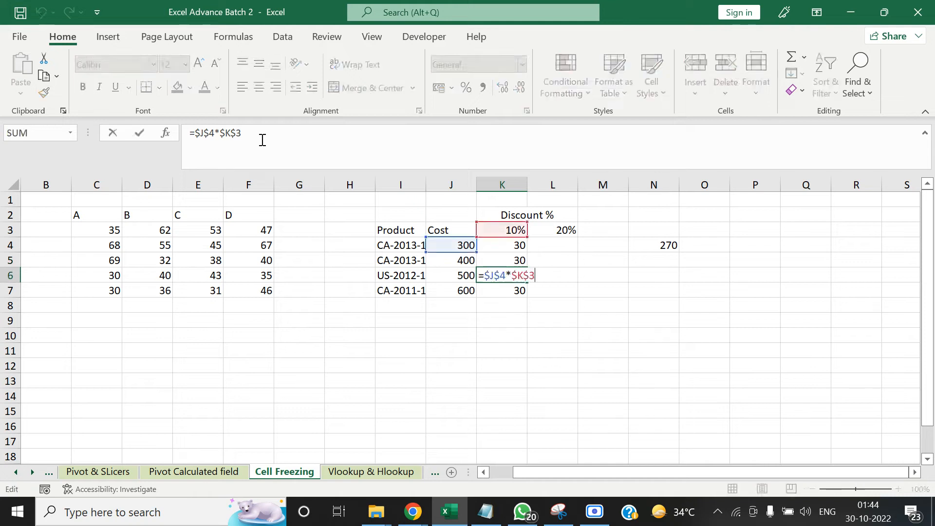
key(Escape)
key(Up)
key(Up)
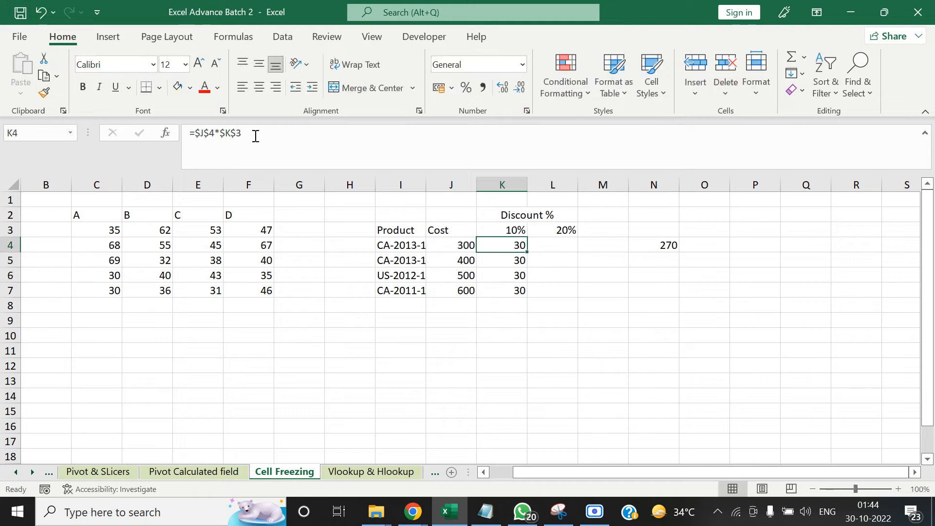
Change the formula in cell K4 to =$J4*K$3, fixing only the cost column and the discount row
key(F2)
key(F4)
key(F4)
key(F4)
key(F4)
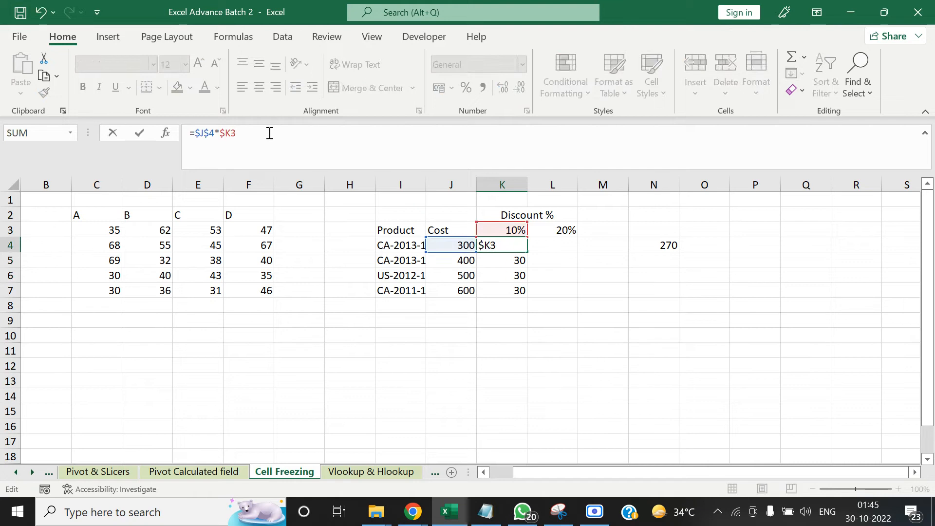
key(F4)
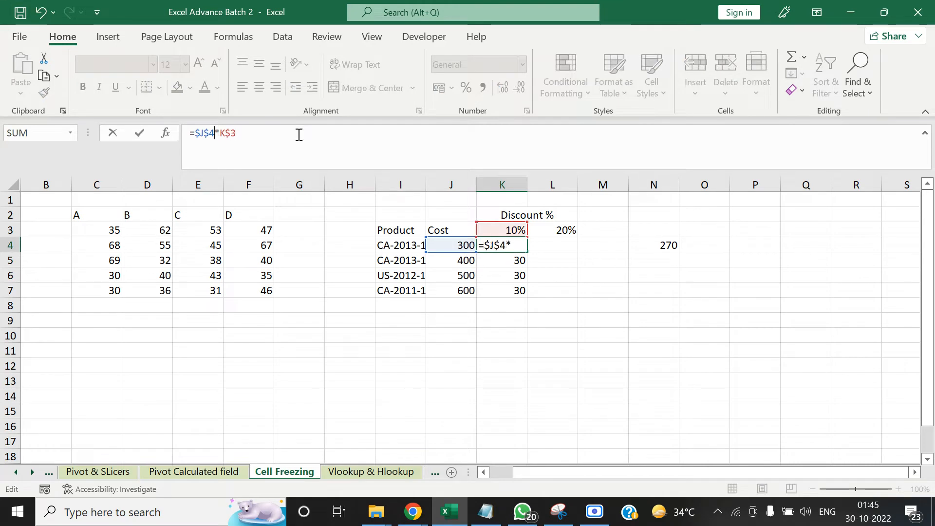
key(F4)
key(F4)
key(F4)
key(F4)
key(F4)
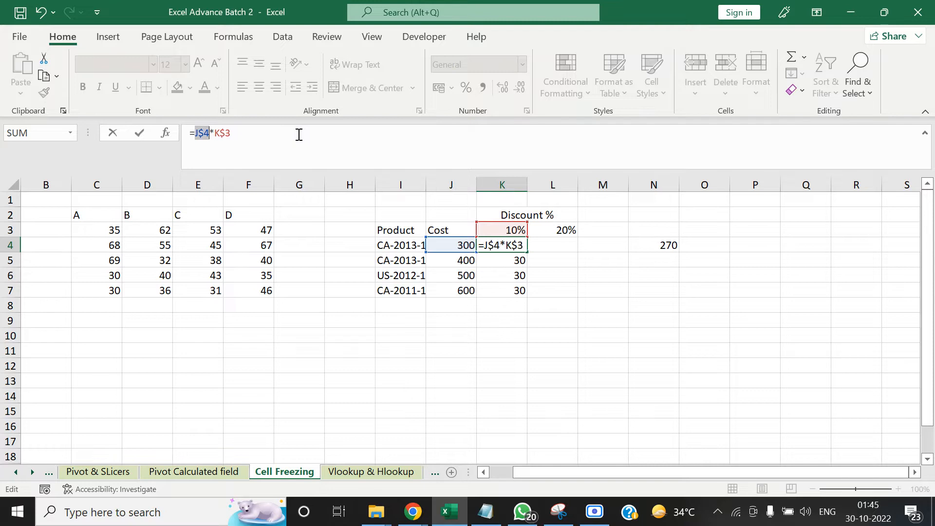
key(F4)
key(Tab)
key(Left)
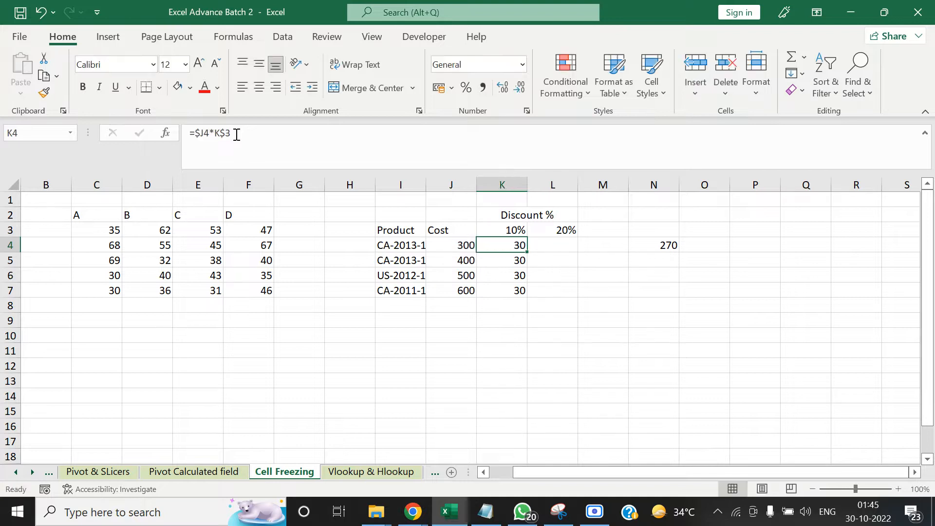
Copy the mixed-reference formula from cell K4 into L4 and check which cells it references
key(ctrl+c)
key(Right)
key(ctrl+v)
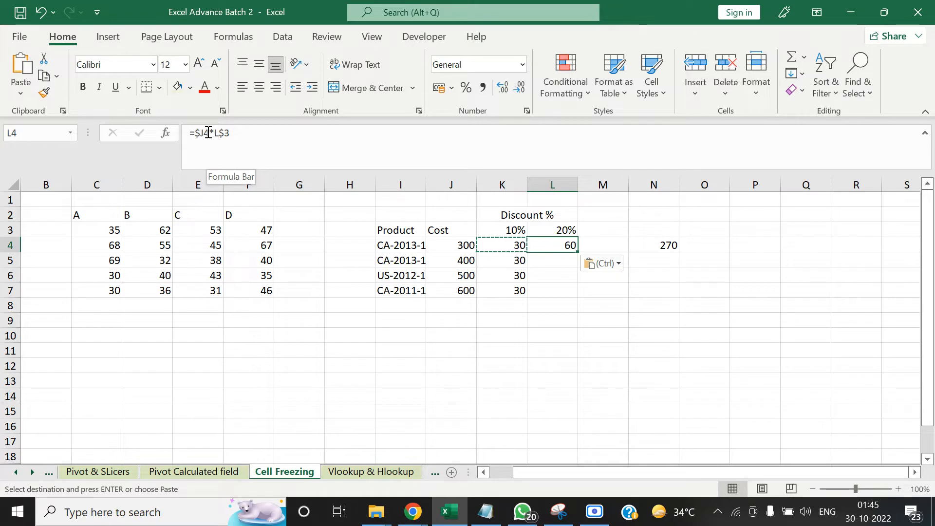
click(208, 132)
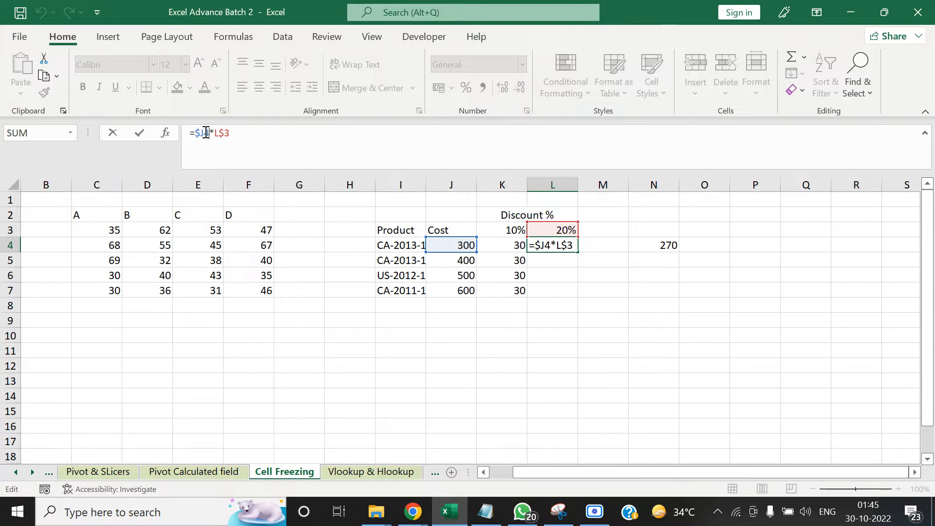
key(Tab)
key(Left)
Copy the formula in cell L4 down the 20% column over cells L4 to L7
key(ctrl+c)
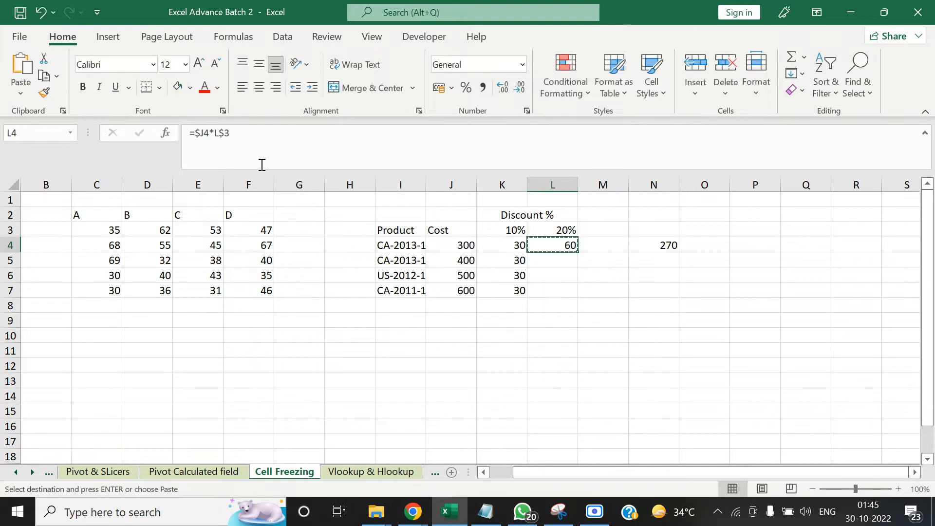
key(ctrl+shift+Down)
key(ctrl+shift+Up)
key(Left)
key(ctrl+Down)
key(Right)
key(ctrl+shift+Up)
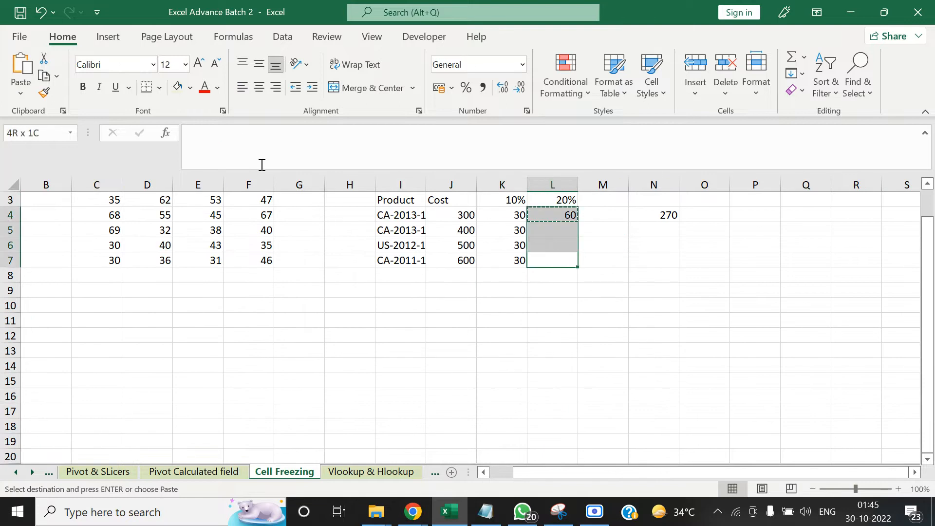
key(ctrl+v)
key(ctrl+Down)
key(Up)
key(Up)
key(Up)
key(Up)
key(Up)
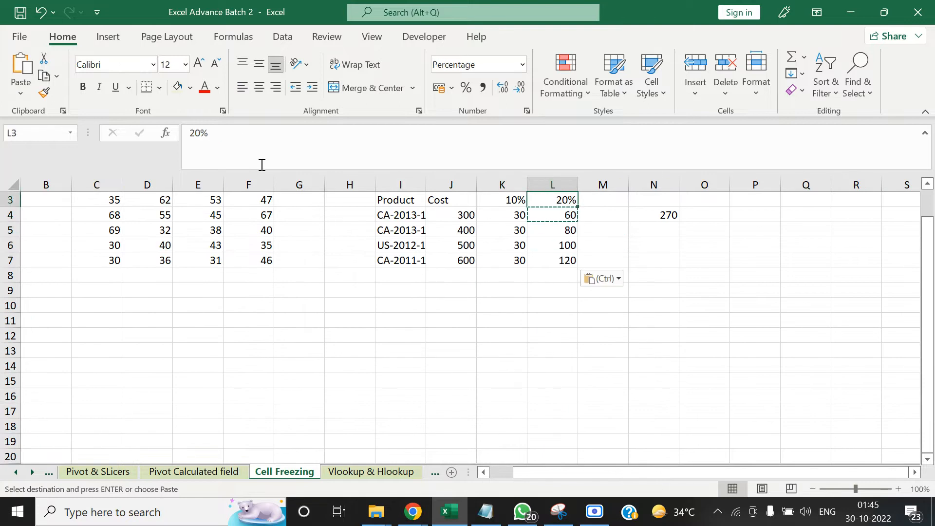
key(Down)
key(Down)
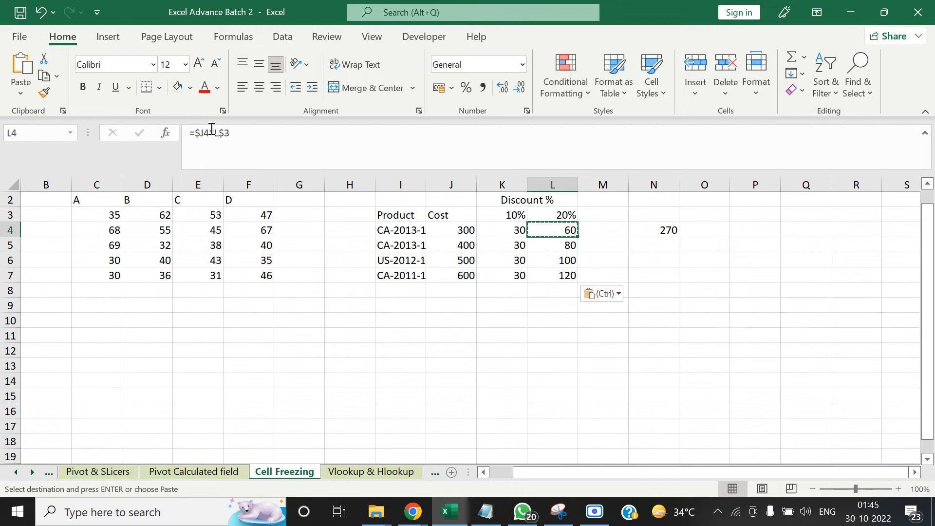
Change the formula in cell L4 to =$J$4*L$3 and paste it over cells L4 to L7
key(F2)
key(F4)
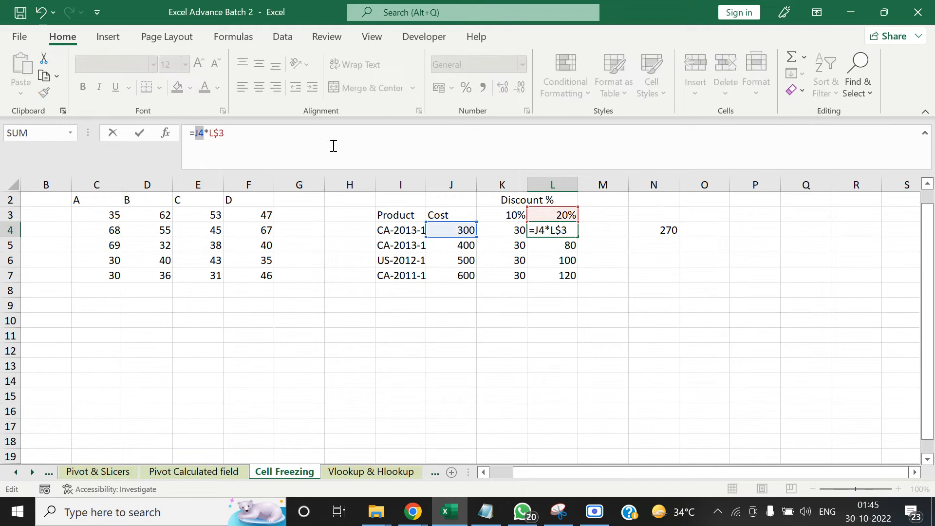
key(F4)
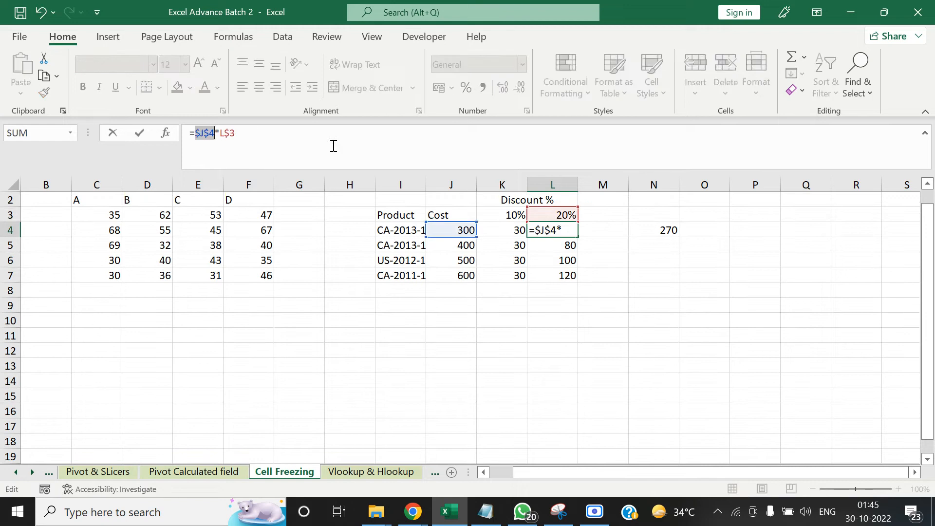
click(259, 143)
key(ctrl+Return)
key(ctrl+c)
key(ctrl+shift+Down)
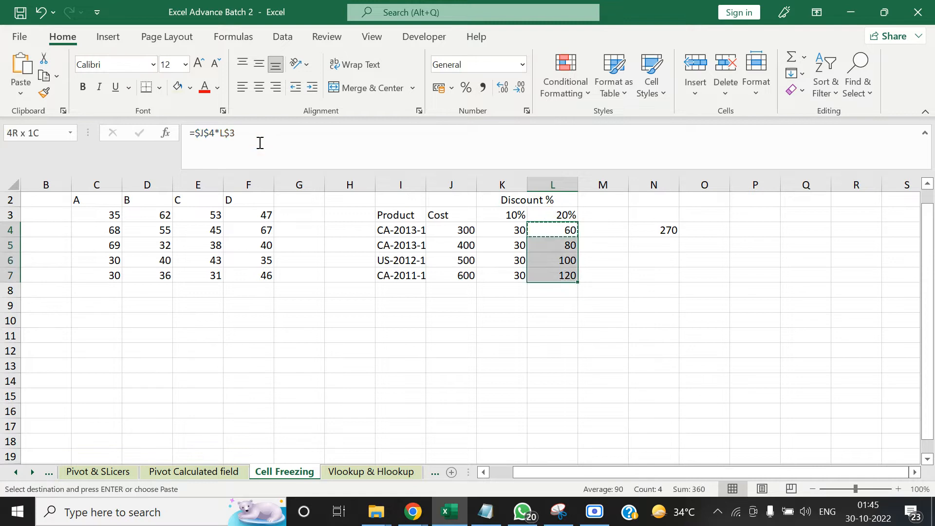
key(ctrl+v)
Examine the formulas pasted down column L and the cost cell that L5 references
key(Up)
key(Down)
key(Down)
key(Down)
key(Down)
key(Up)
key(Up)
key(Up)
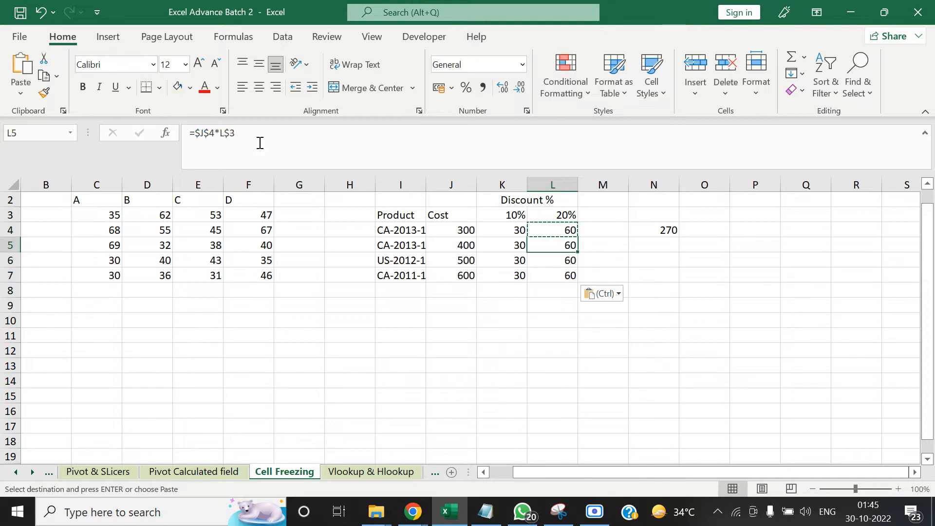
key(Down)
click(209, 130)
drag(208, 131, 203, 131)
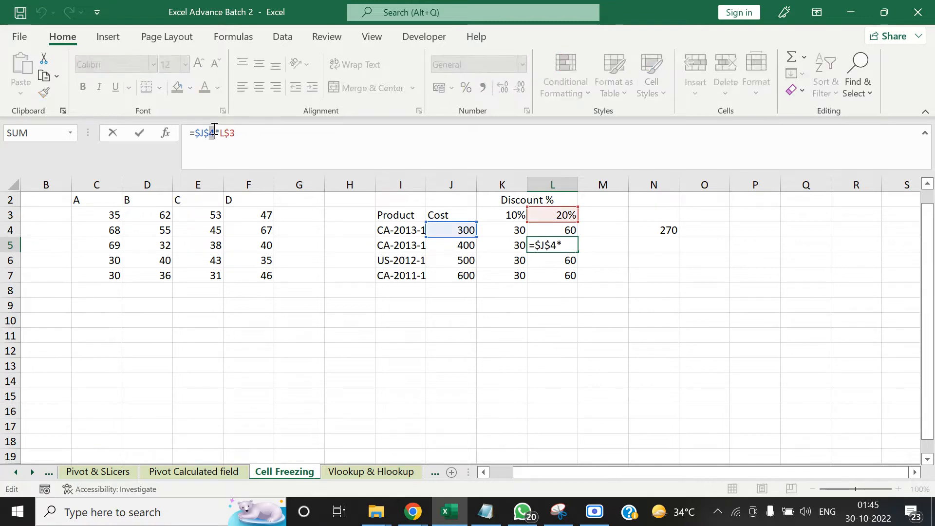
key(Tab)
key(Return)
key(Down)
key(Up)
key(Up)
key(Up)
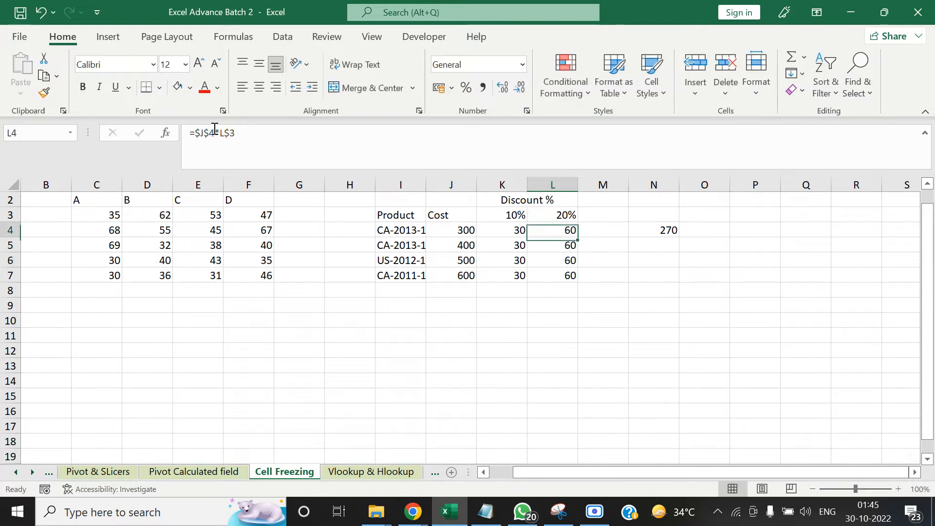
Set the formula in cell L4 to =$J4*L$3 so that only the column of the cost reference is fixed
click(214, 133)
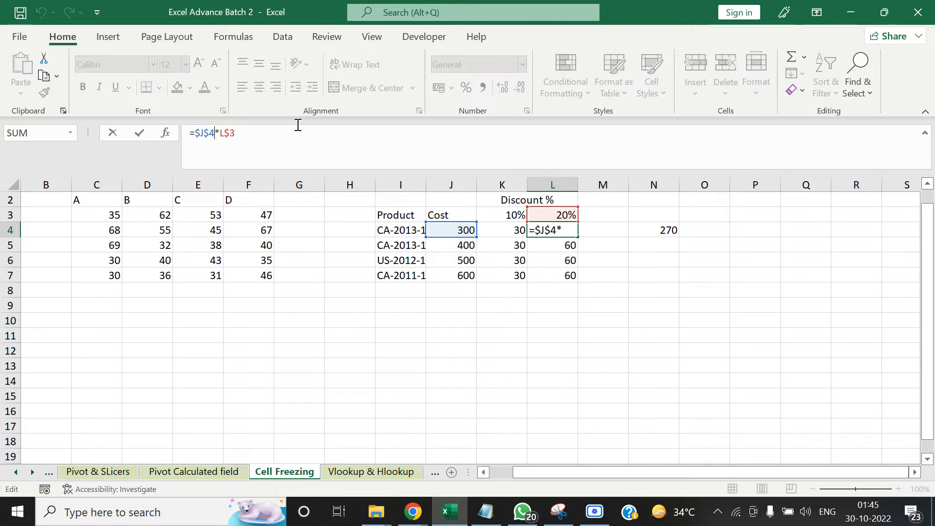
key(F4)
key(F4)
key(F4)
key(F4)
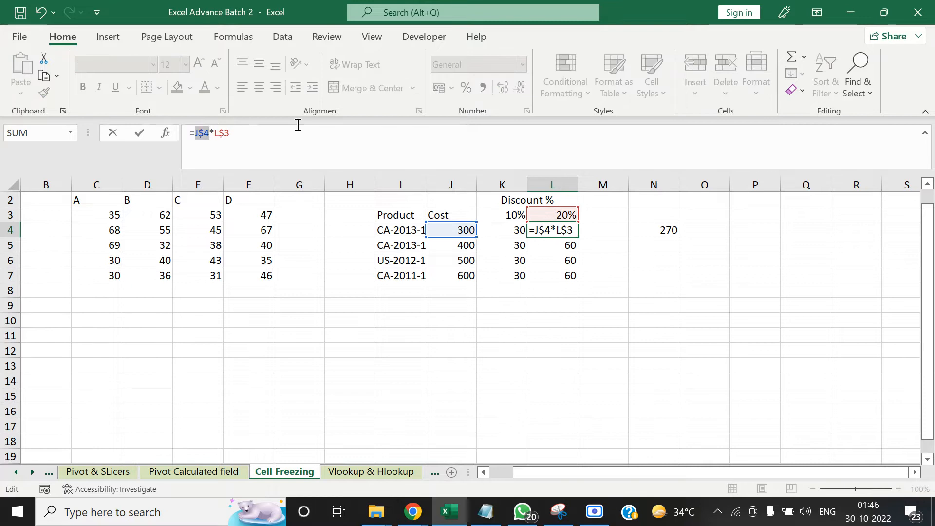
key(ctrl+Return)
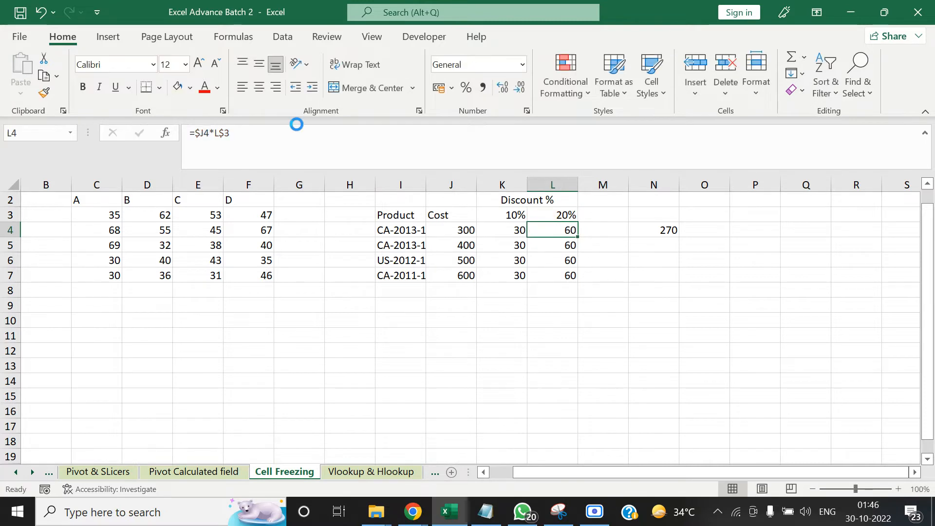
Copy the formula =$J4*L$3 from cell L4 and paste it over cells L4 to L7
key(ctrl+c)
key(shift+Down)
key(shift+Down)
key(shift+Down)
key(ctrl+v)
key(Up)
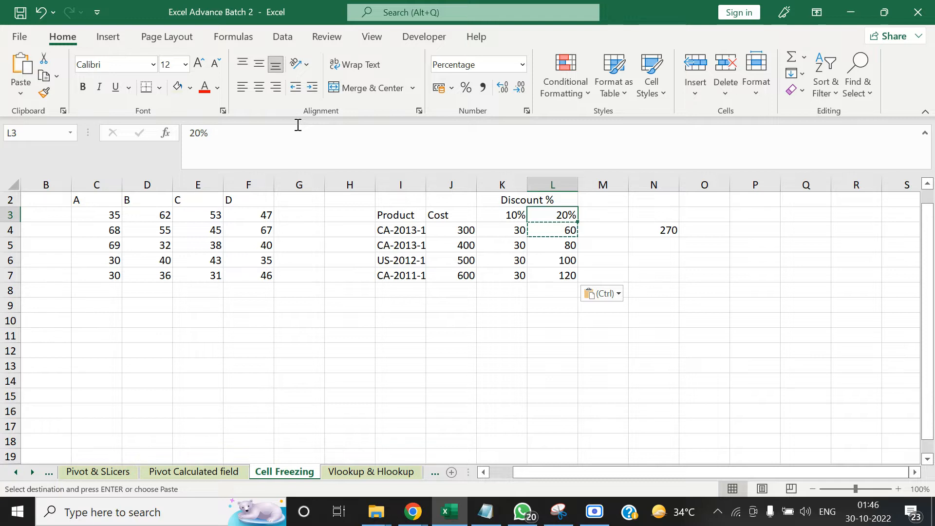
Clear the copy selection and review the formulas in cells K4, L4 and N4
key(Escape)
key(Down)
key(Left)
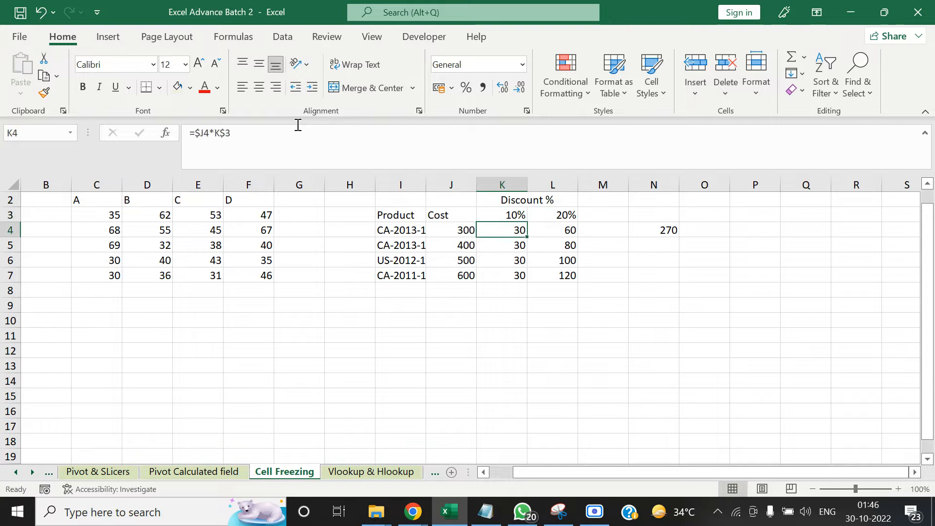
key(Right)
key(Right)
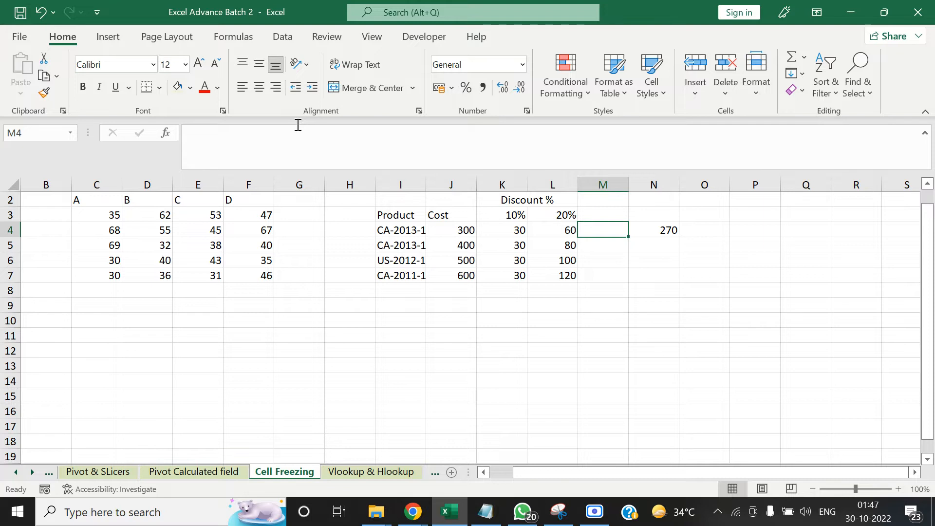
key(Right)
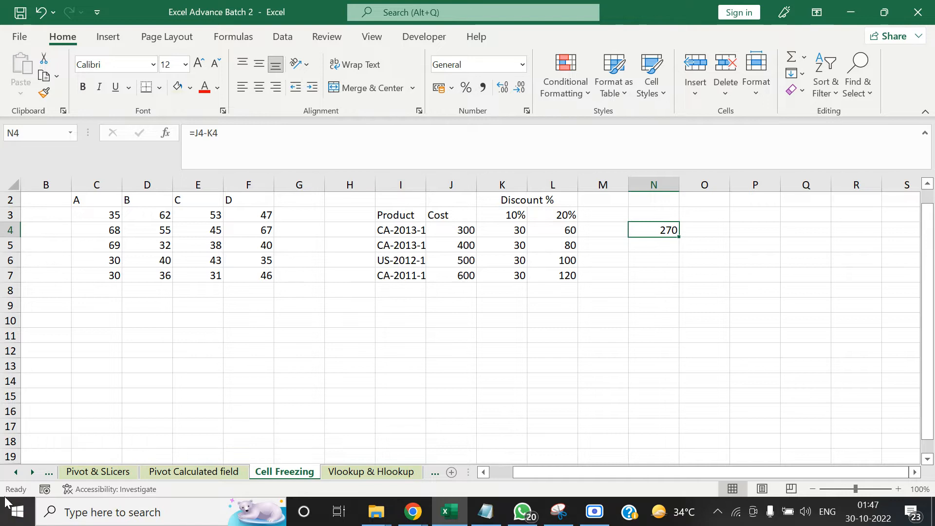
On the Excel Training sheet, fill Cell Freezing, Pivot Slicers, Creating Calculated fields in Pivot and Nested If conditions with light green
click(16, 471)
click(16, 471)
click(16, 471)
click(16, 472)
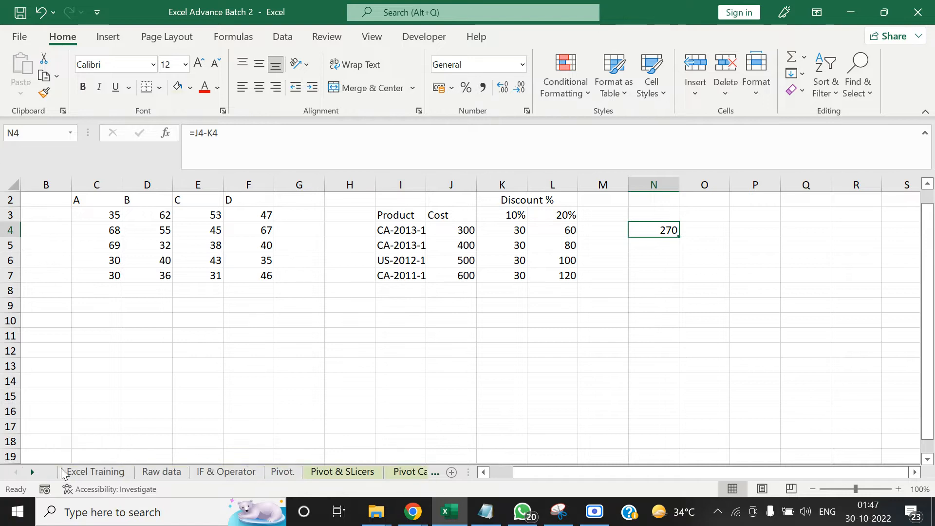
click(95, 471)
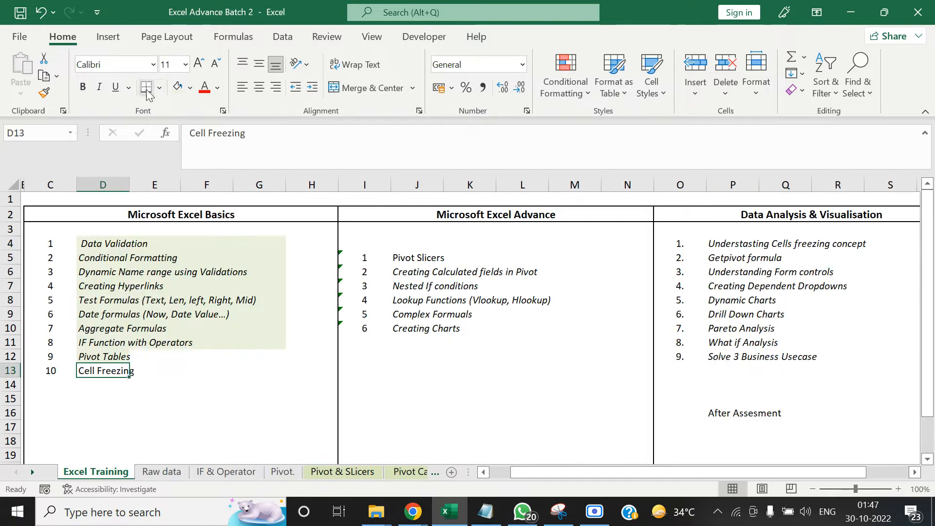
click(436, 261)
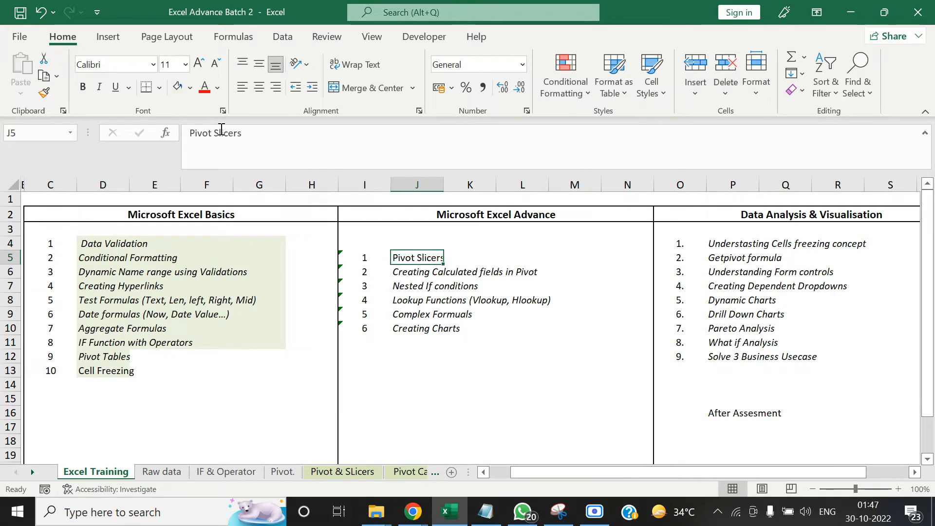
click(435, 273)
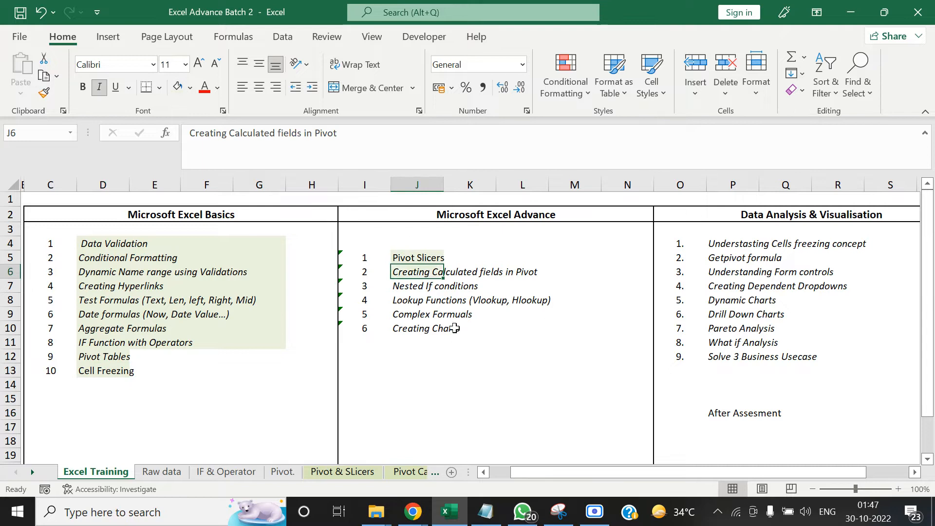
click(431, 287)
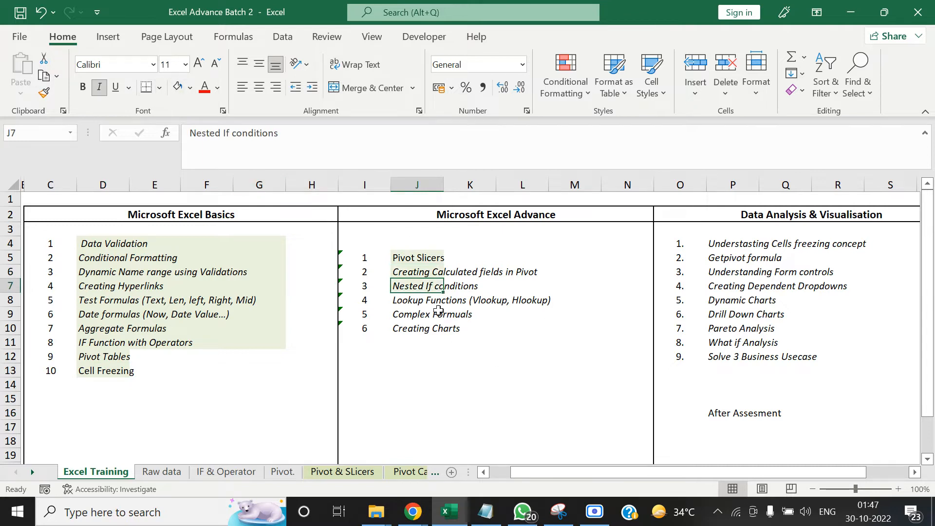
Review the Lookup Functions and Complex Formuals topics in the Microsoft Excel Advance list
click(425, 299)
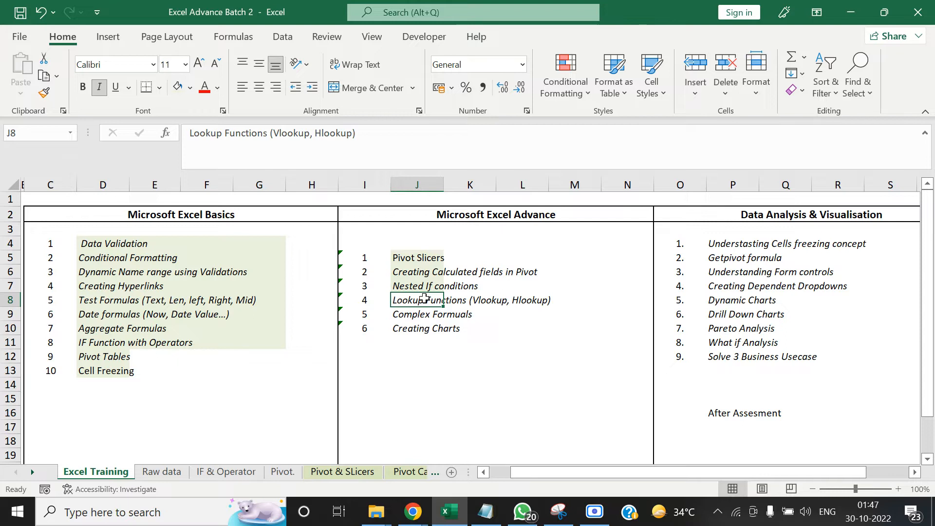
key(Down)
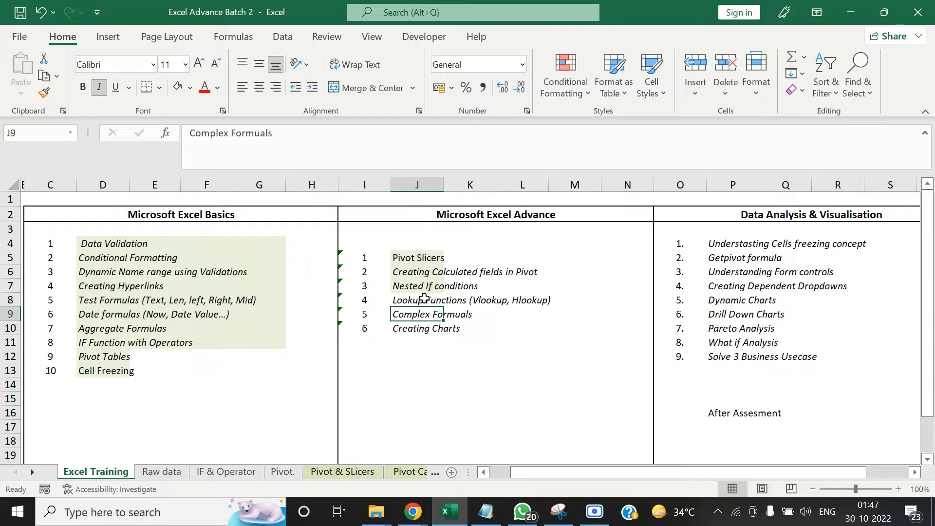
click(379, 415)
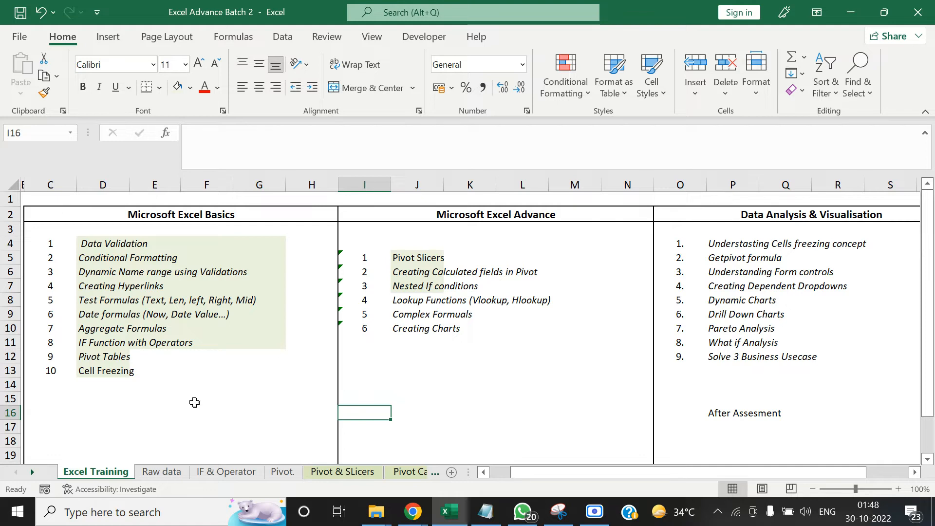
Open the Raw data sheet and go to the Product ID header in cell A1
click(162, 472)
click(207, 260)
key(ctrl+Up)
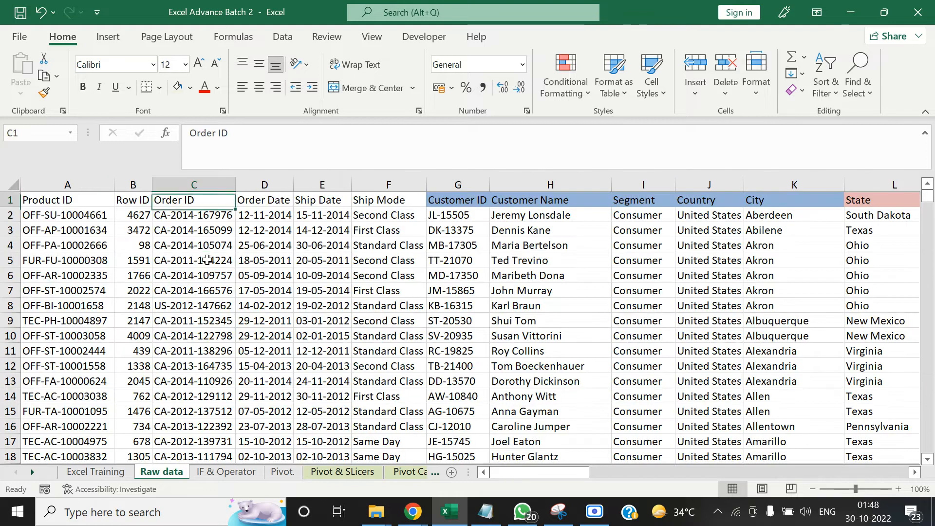
key(ctrl+Left)
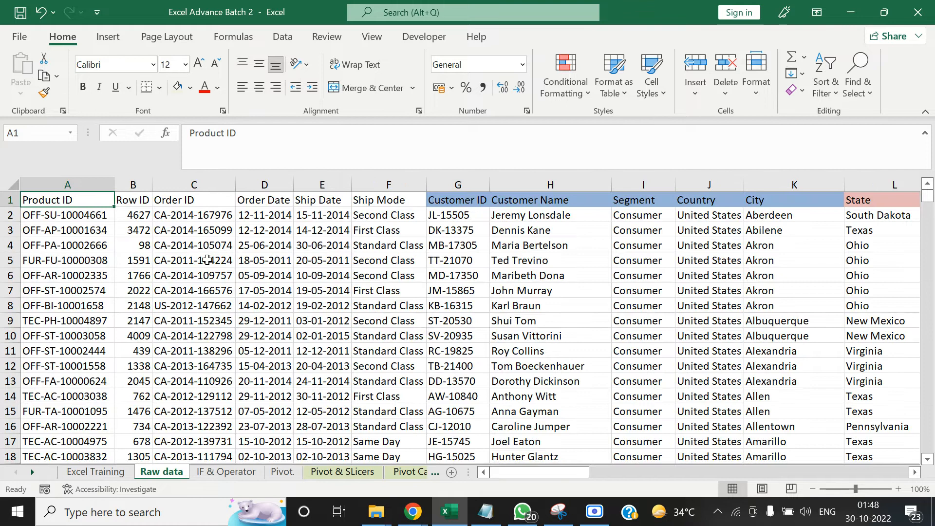
Examine the extent of the Raw data table down to its last row and across its headers from Product ID to Postal Code
scroll(208, 260, right, 1)
scroll(208, 260, left, 1)
key(ctrl+Down)
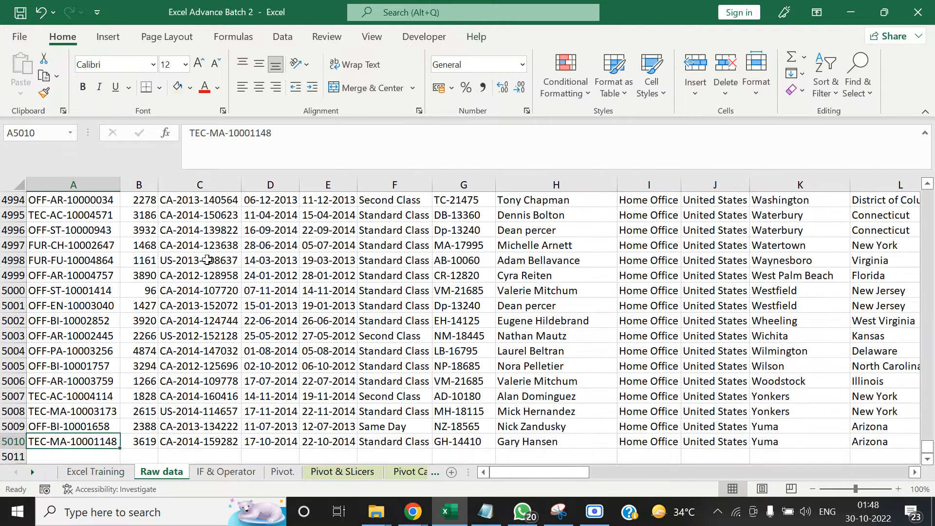
key(ctrl+Up)
key(Right)
key(Right)
key(Right)
key(Right)
key(Right)
key(Right)
key(Right)
key(Right)
key(Right)
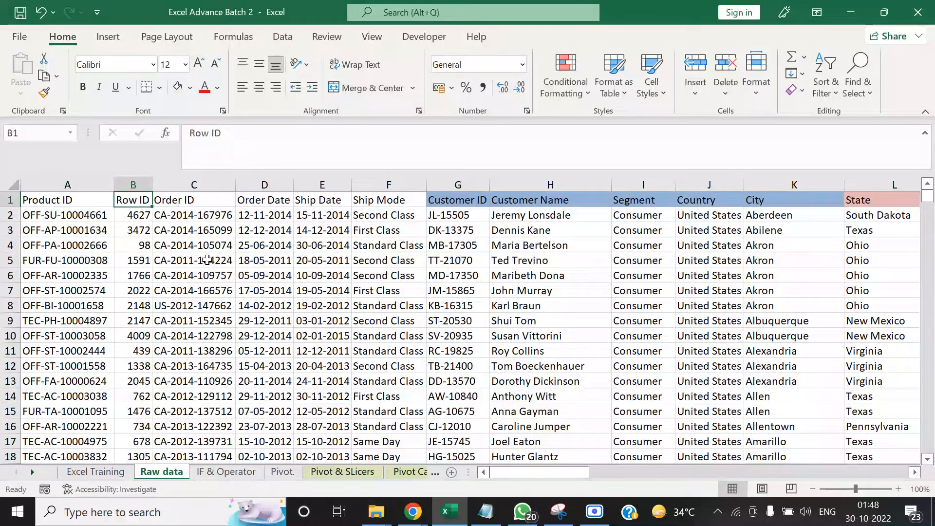
key(Right)
key(Right)
key(Right)
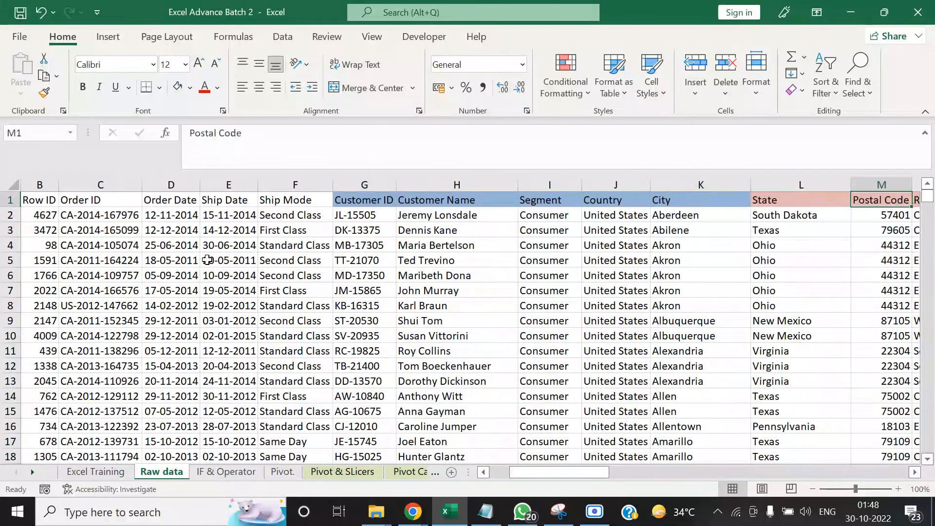
key(Left)
key(Left)
key(Left)
key(Left)
key(Left)
key(Left)
key(Left)
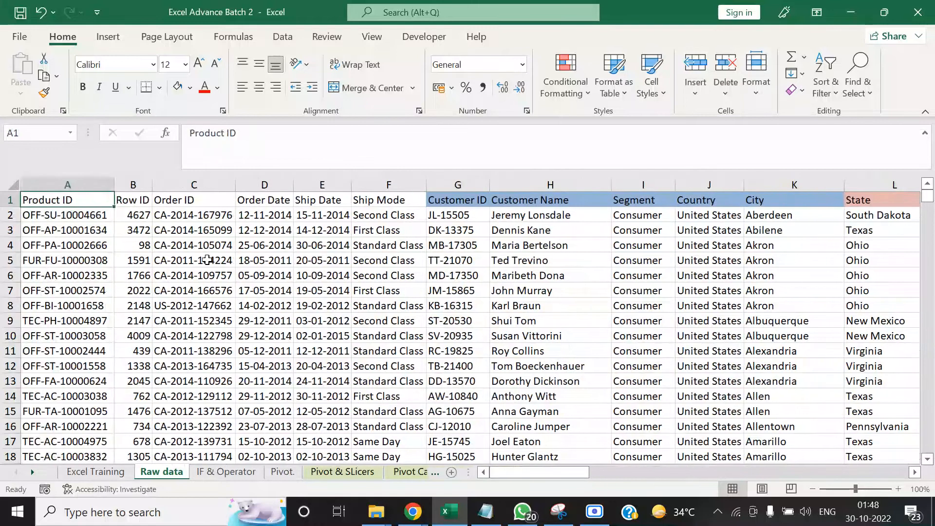
Inspect the first entries of the Order ID column by selecting C2:C8, and clear that selection
key(Right)
key(Right)
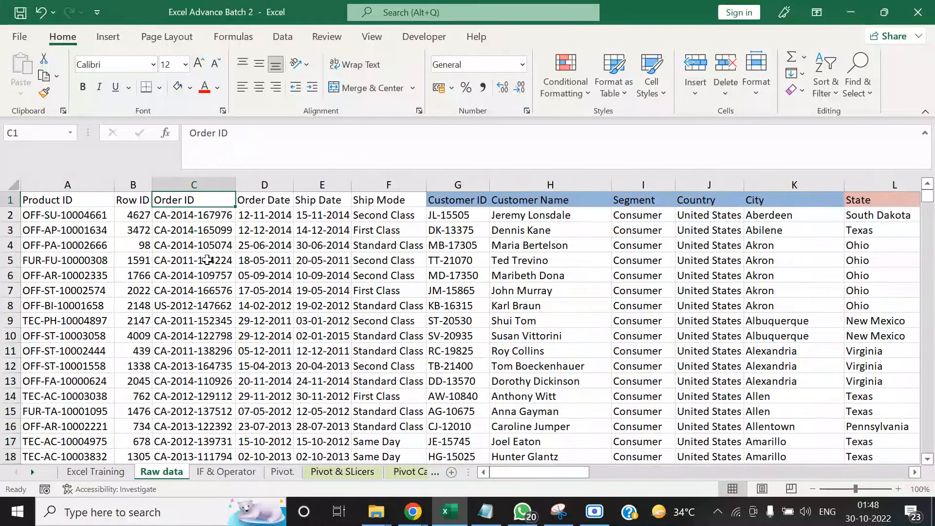
key(Down)
key(shift+Down)
key(shift+Down)
key(shift+Down)
key(shift+Down)
key(shift+Down)
key(shift+Down)
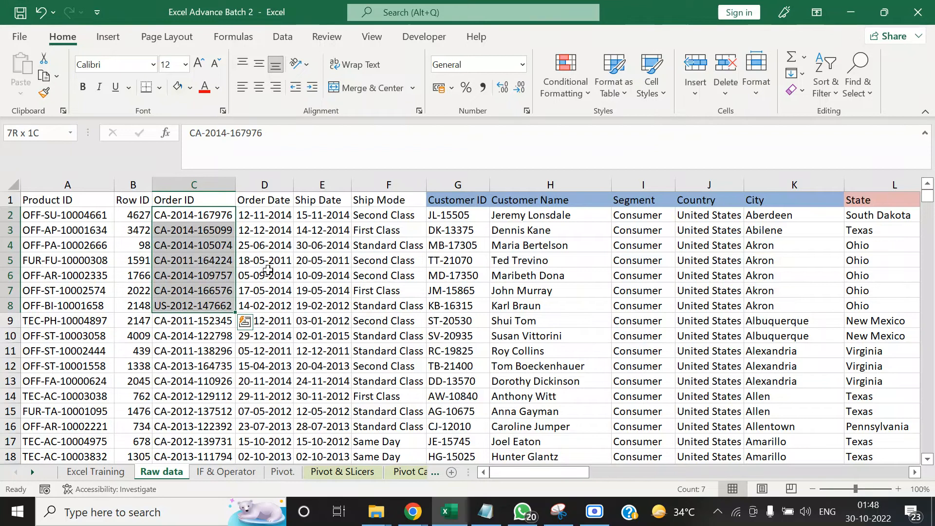
click(369, 263)
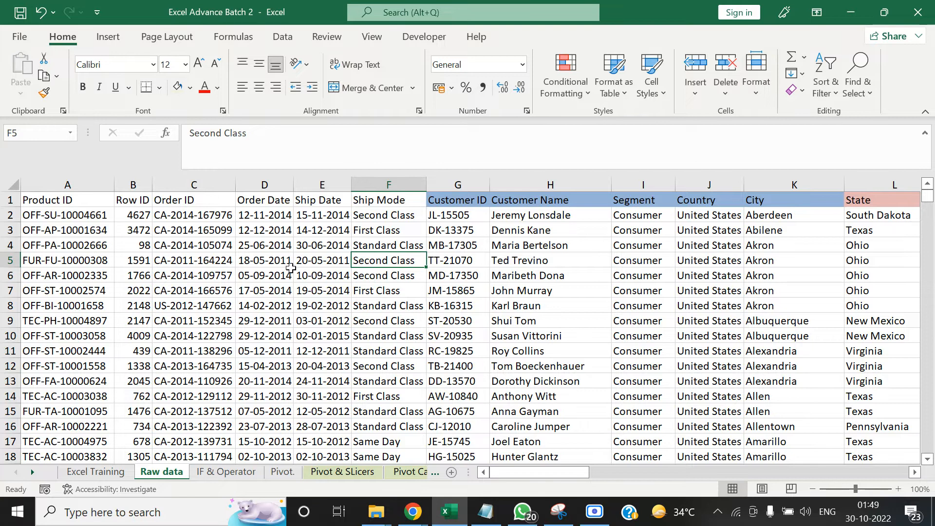
click(86, 235)
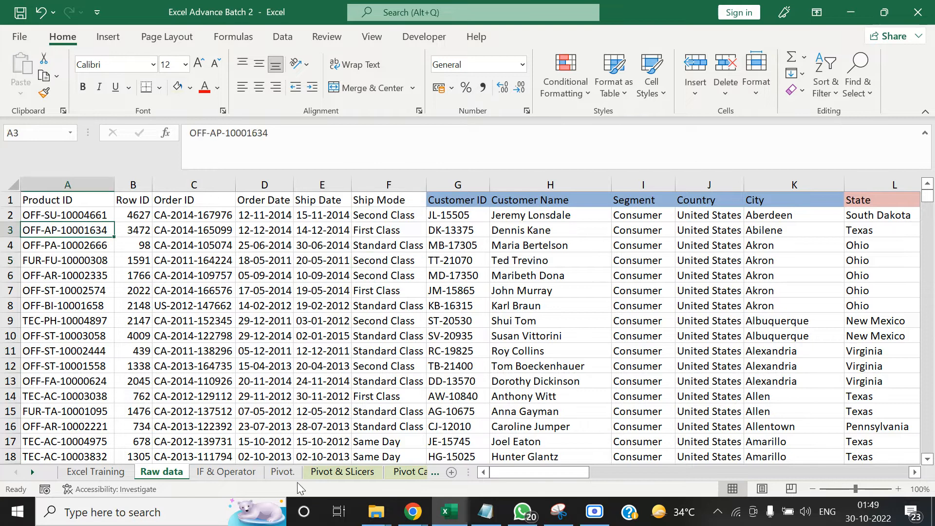
Open the Vlookup & Hlookup sheet and go to the first order ID in cell C3
click(32, 472)
click(32, 472)
click(32, 472)
click(32, 472)
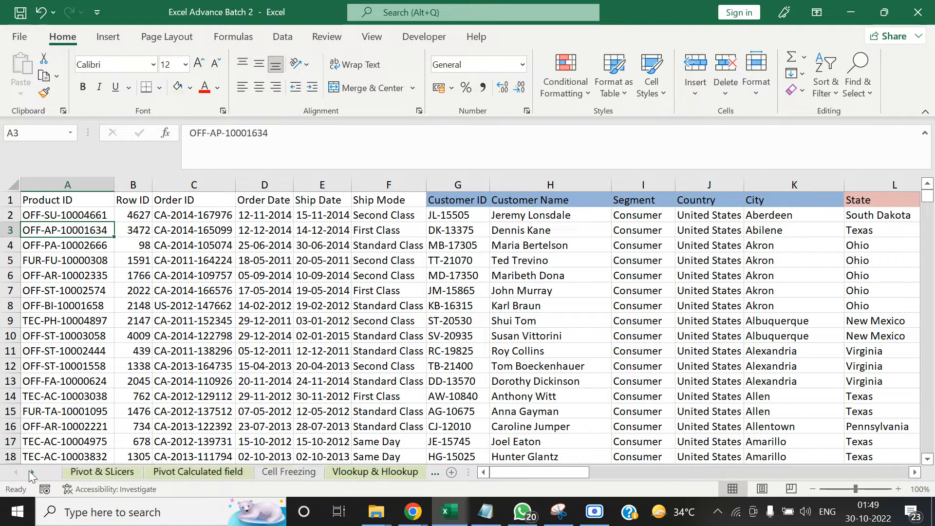
click(32, 472)
click(253, 470)
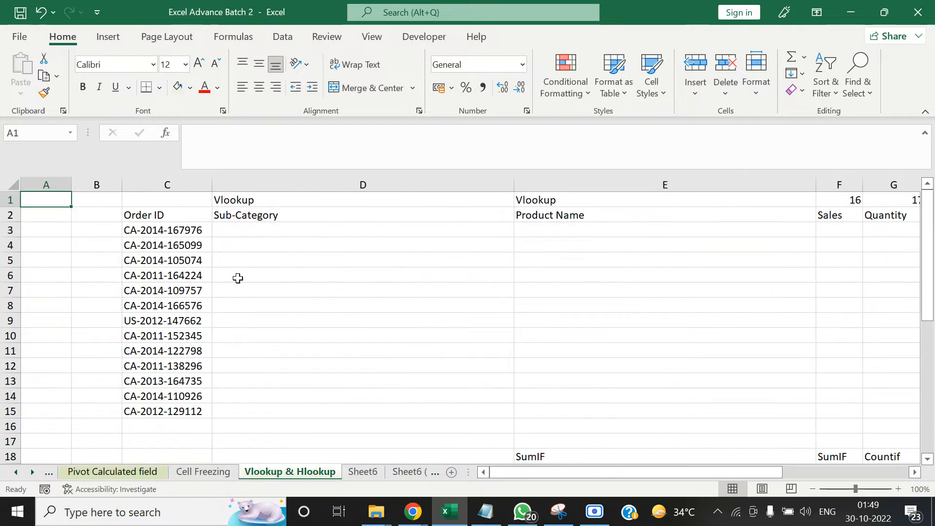
click(237, 278)
key(Up)
key(Up)
key(Left)
key(Left)
key(Up)
key(Right)
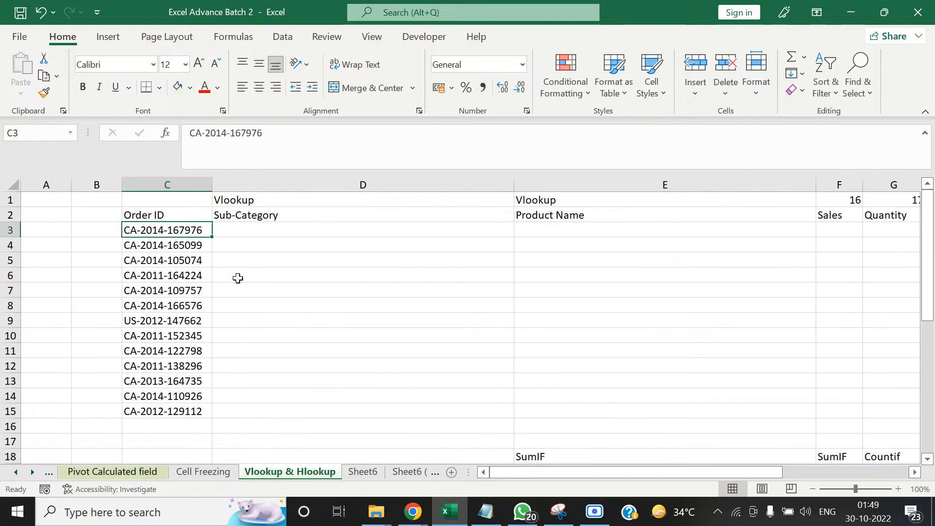
Run Remove Duplicates on the order IDs in C3:C15, continuing with the current selection only
key(ctrl+shift+Down)
key(Up)
key(Down)
key(ctrl+shift+Down)
key(Up)
key(Down)
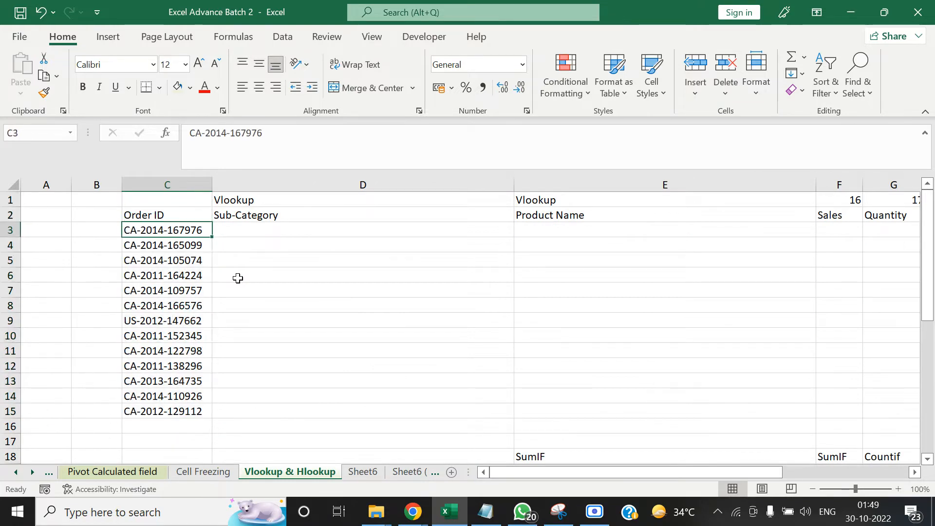
key(ctrl+shift+Down)
click(281, 43)
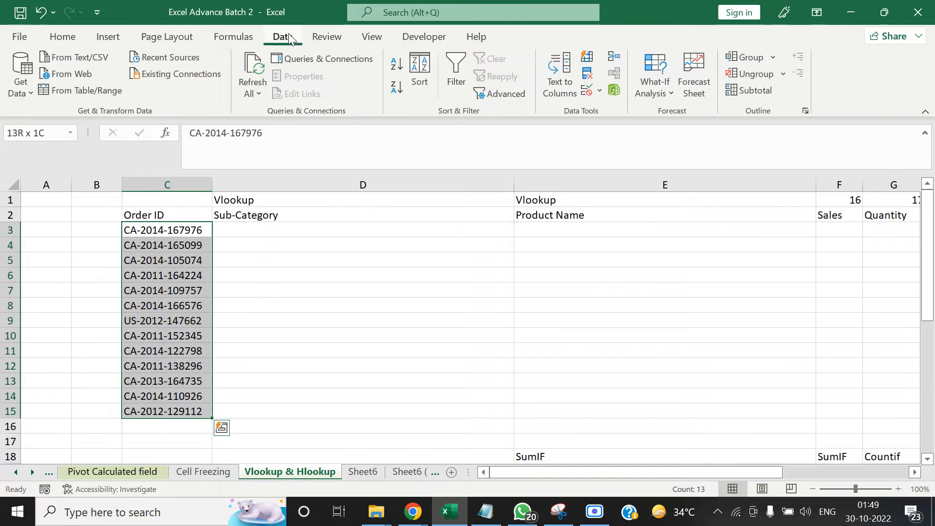
click(587, 80)
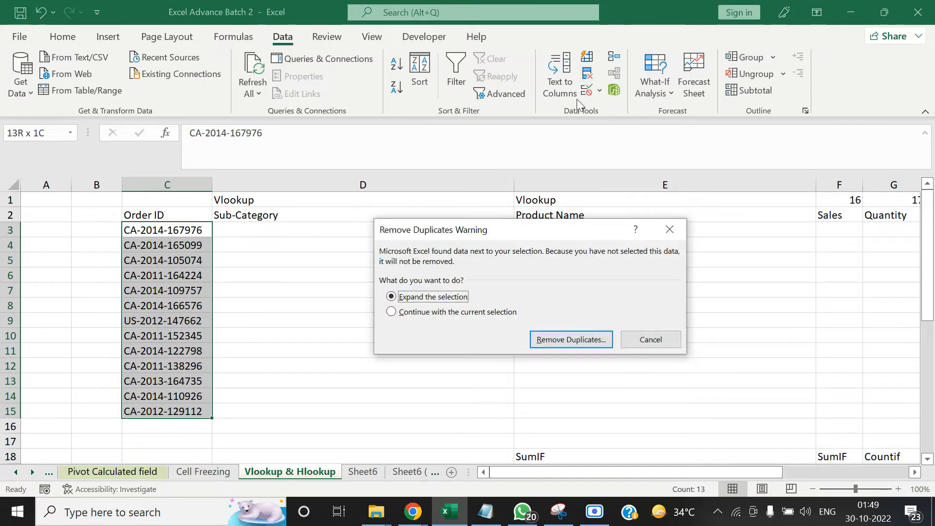
click(488, 314)
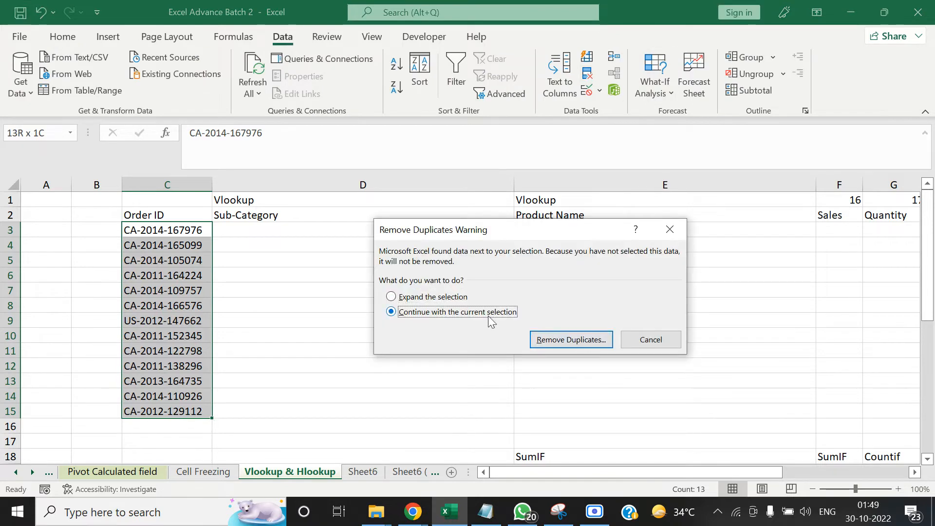
click(560, 340)
click(558, 386)
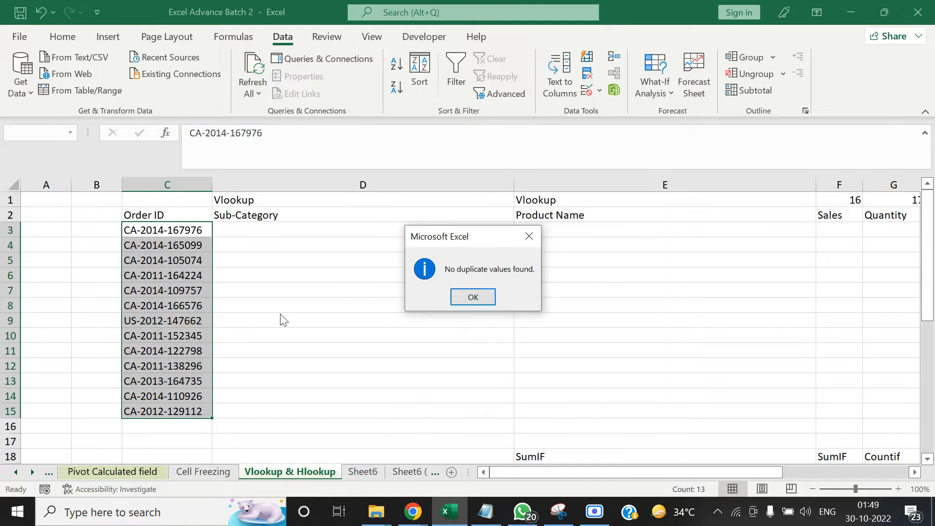
click(473, 297)
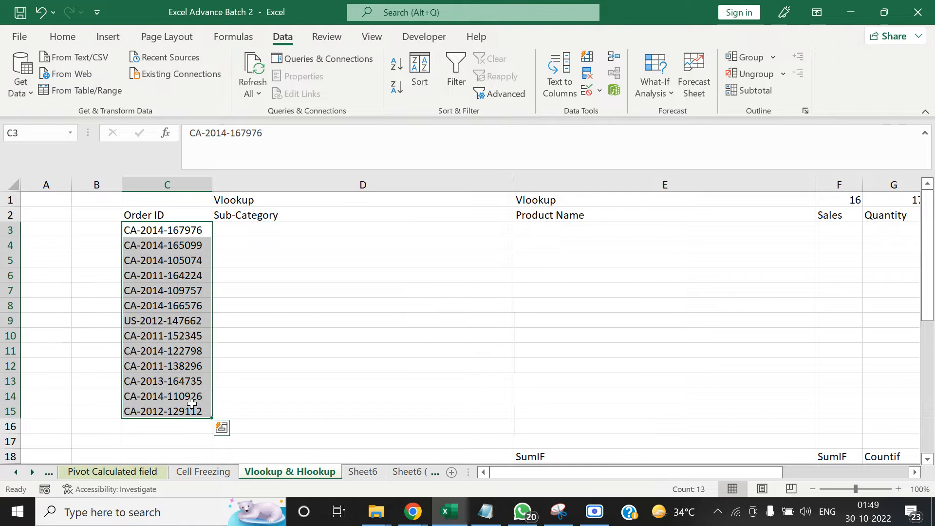
click(334, 339)
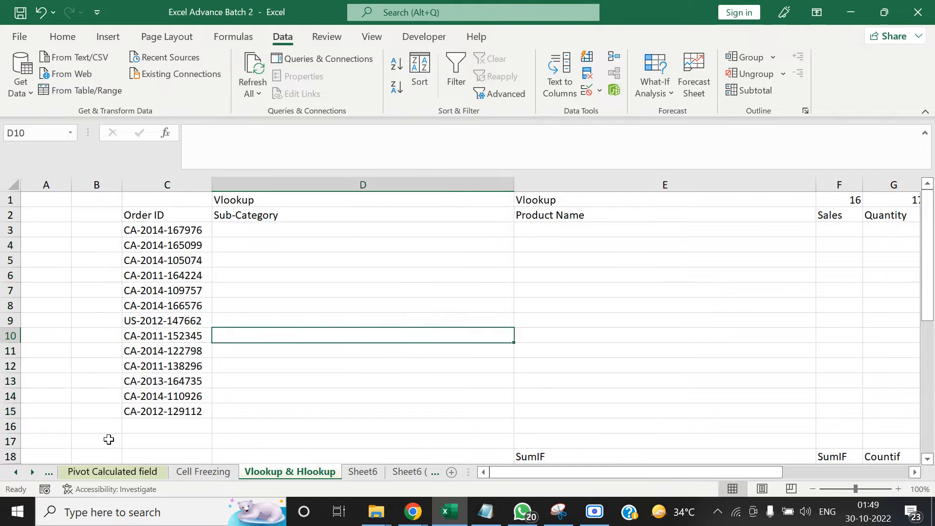
Look at the Raw data sheet again and return to the Vlookup & Hlookup sheet
click(45, 474)
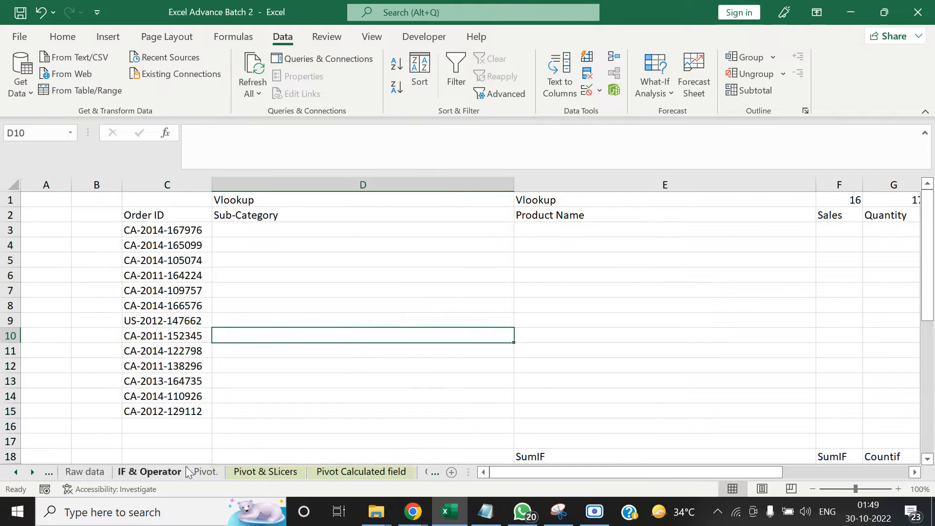
click(78, 474)
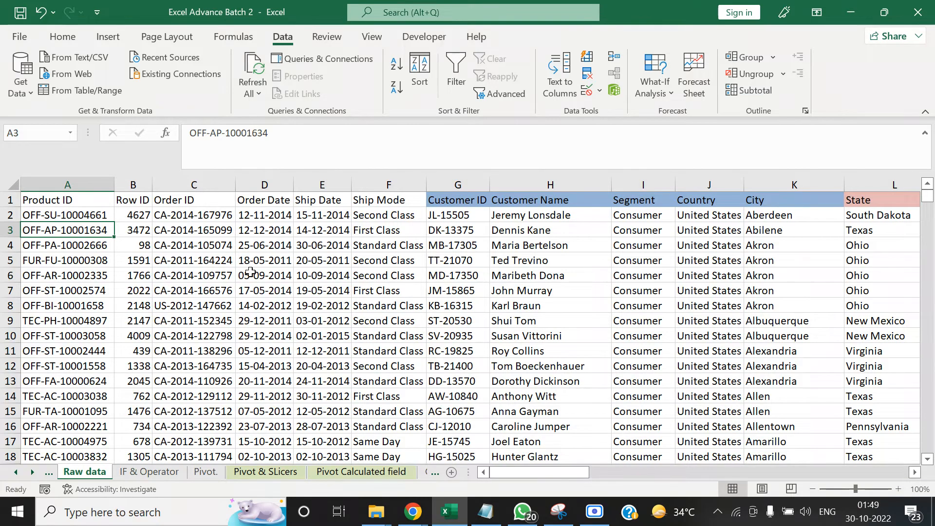
click(33, 472)
click(32, 472)
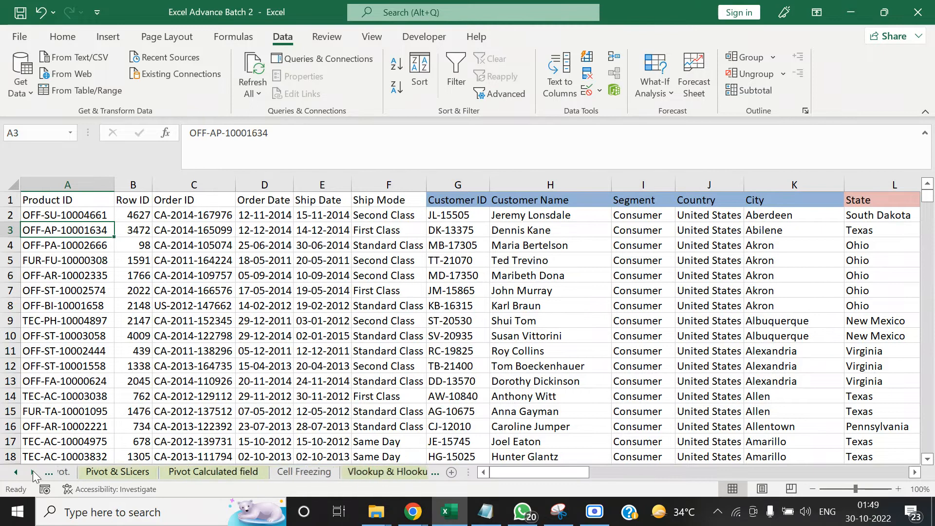
click(33, 471)
click(32, 471)
click(146, 473)
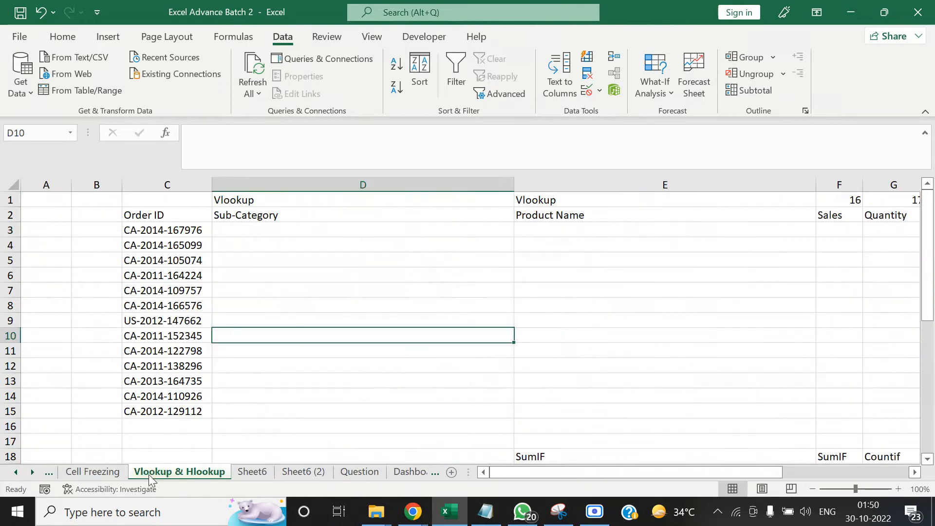
Start a VLOOKUP formula in cell D3 under Sub-Category and set its lookup value to C3 in the Function Arguments dialog
click(359, 259)
click(333, 217)
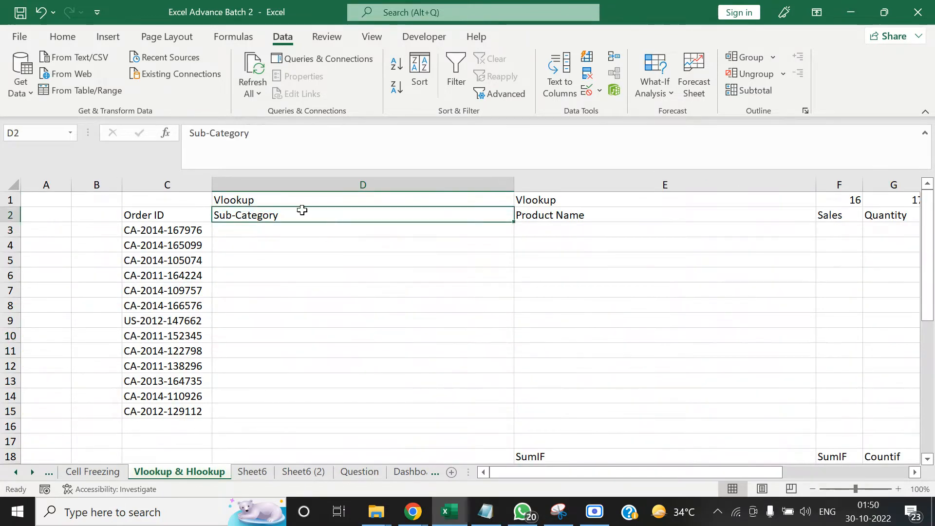
click(305, 242)
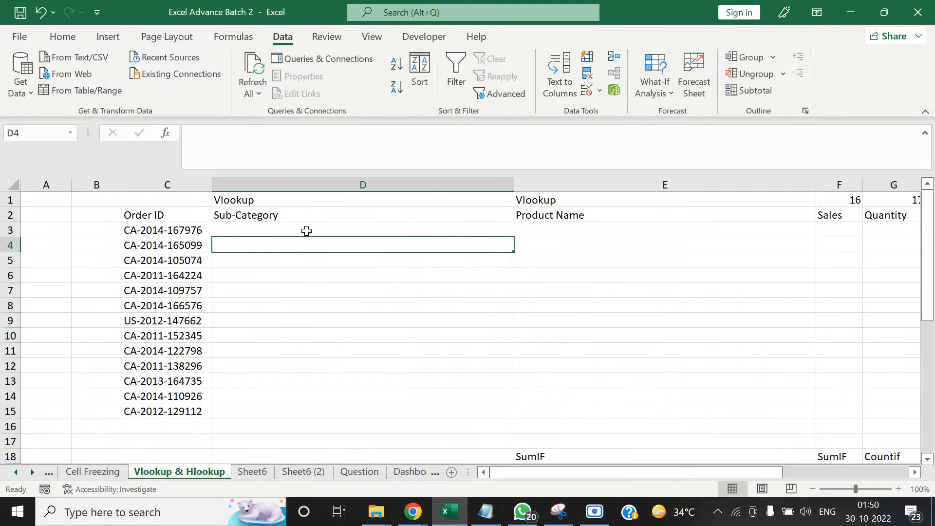
click(306, 231)
text(=)
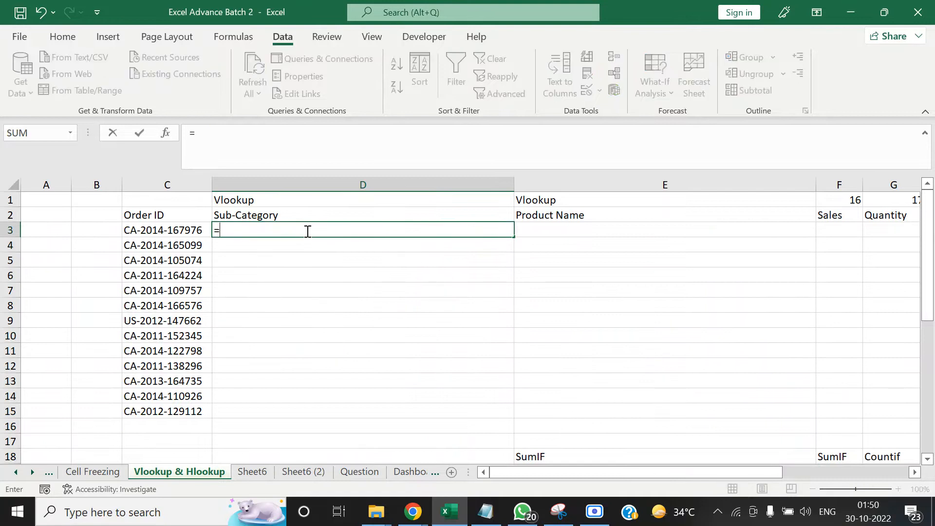
text(v)
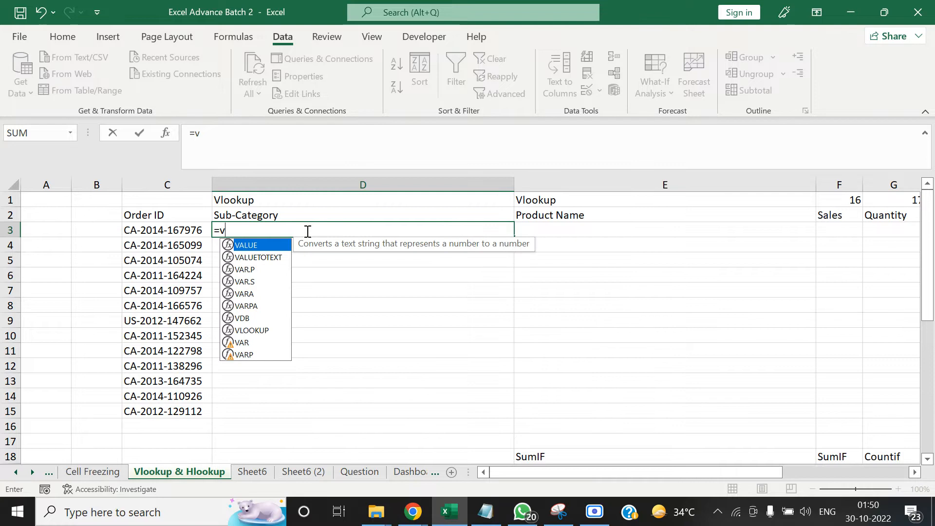
text(loo)
key(Tab)
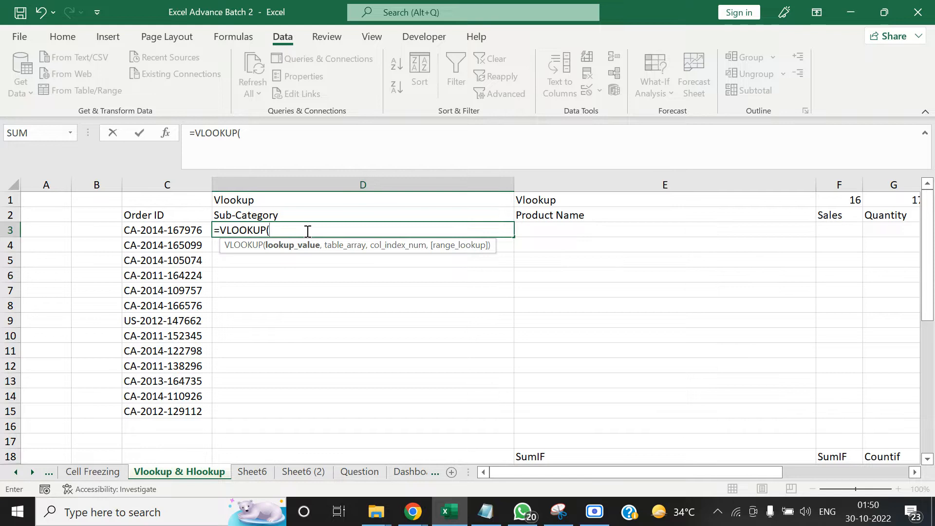
click(168, 130)
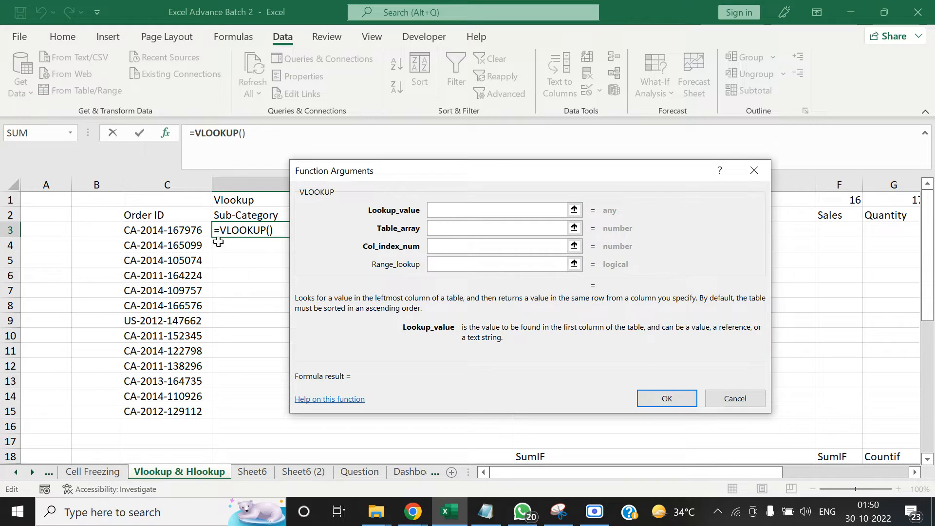
click(175, 231)
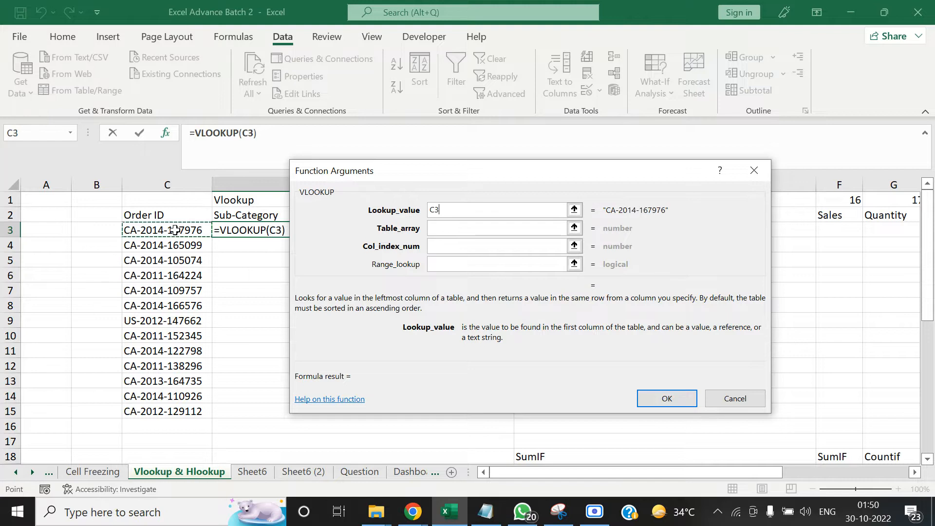
Set the VLOOKUP table array to columns C:U of the Raw data sheet
click(452, 228)
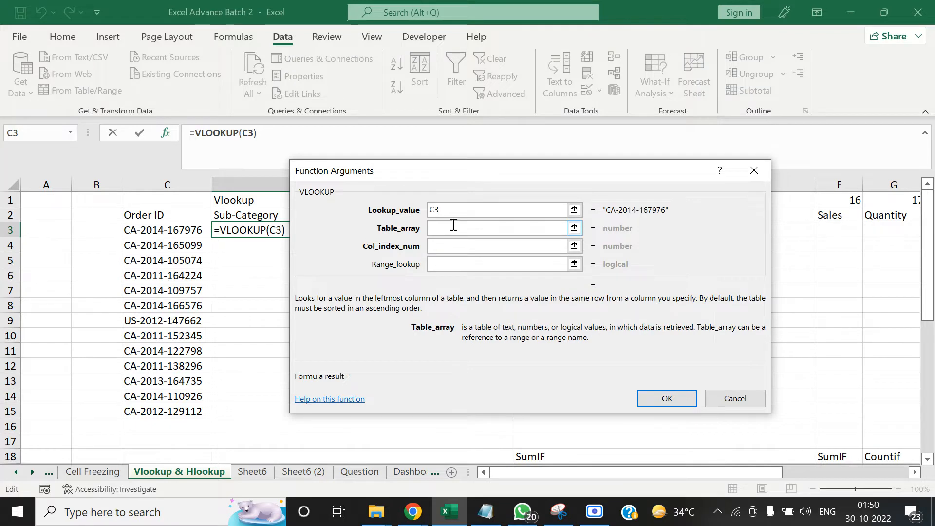
click(574, 228)
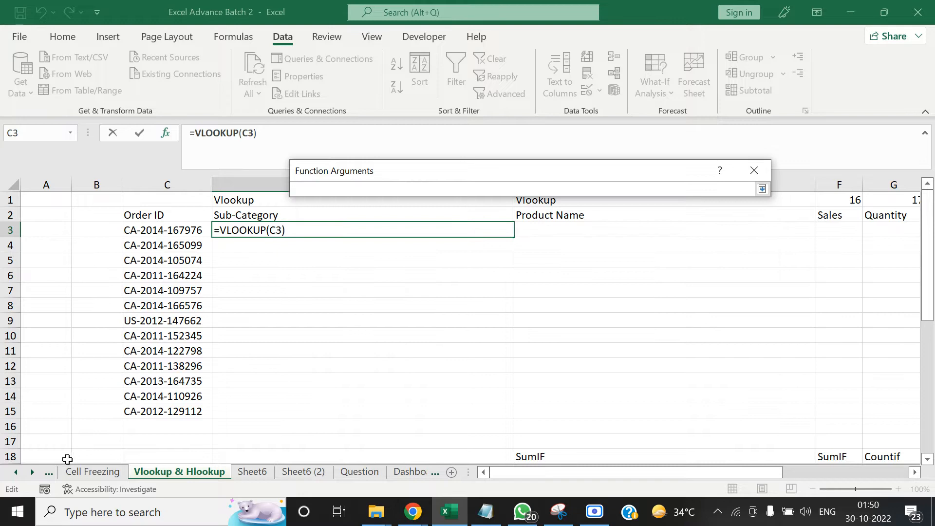
click(19, 471)
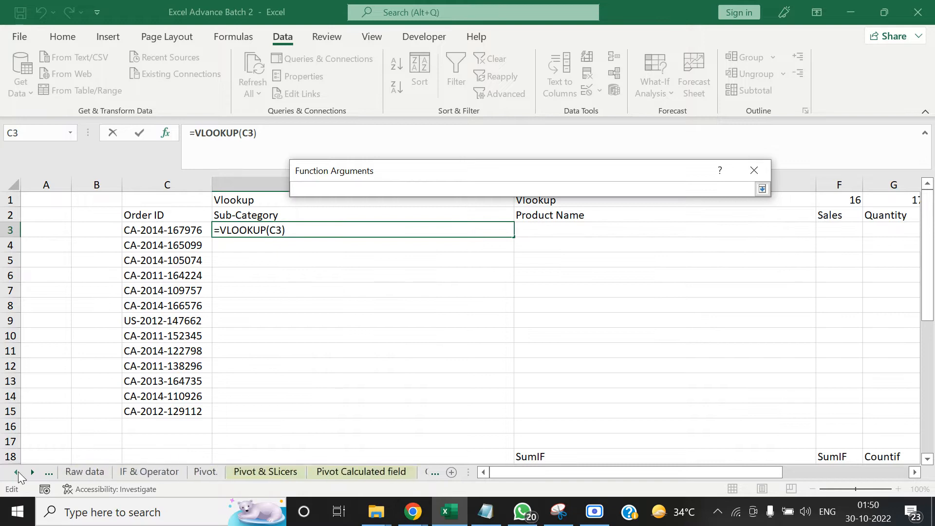
click(162, 471)
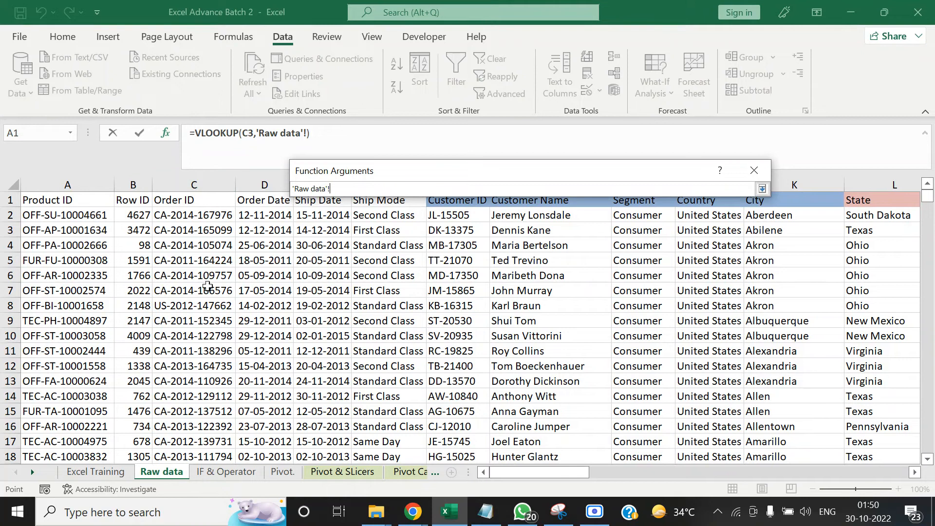
click(204, 185)
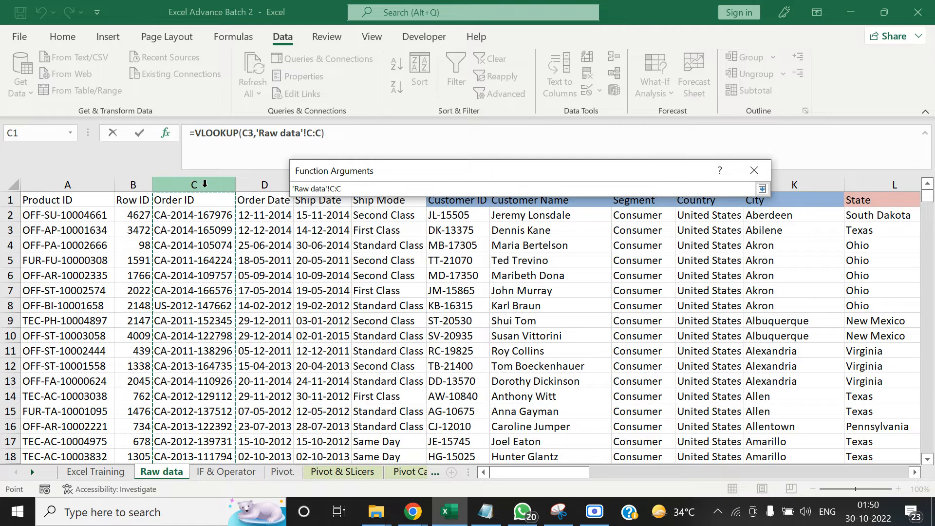
key(BackSpace)
text(D)
key(shift+Right)
key(shift+Right)
key(shift+Right)
key(shift+Right)
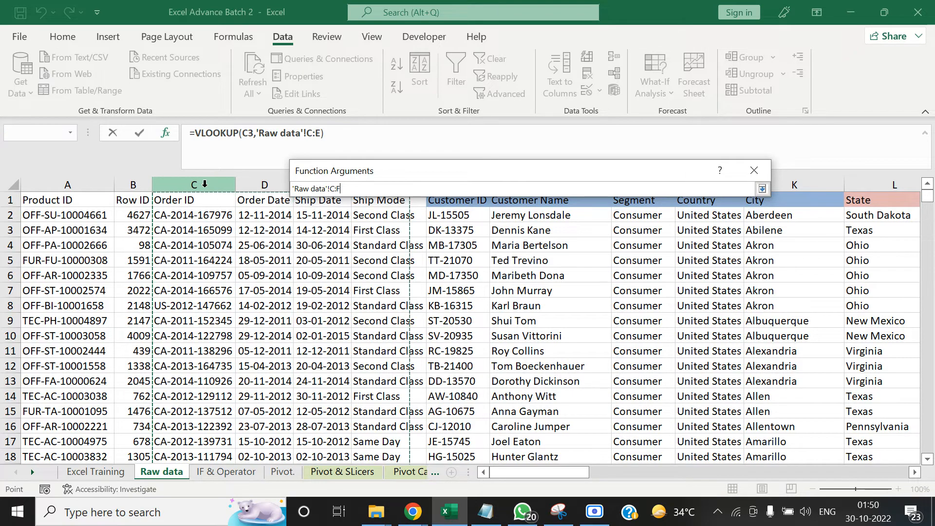
key(shift+Right)
key(shift+Right)
key(shift+Right)
key(shift+Right)
key(shift+Right)
key(shift+Right)
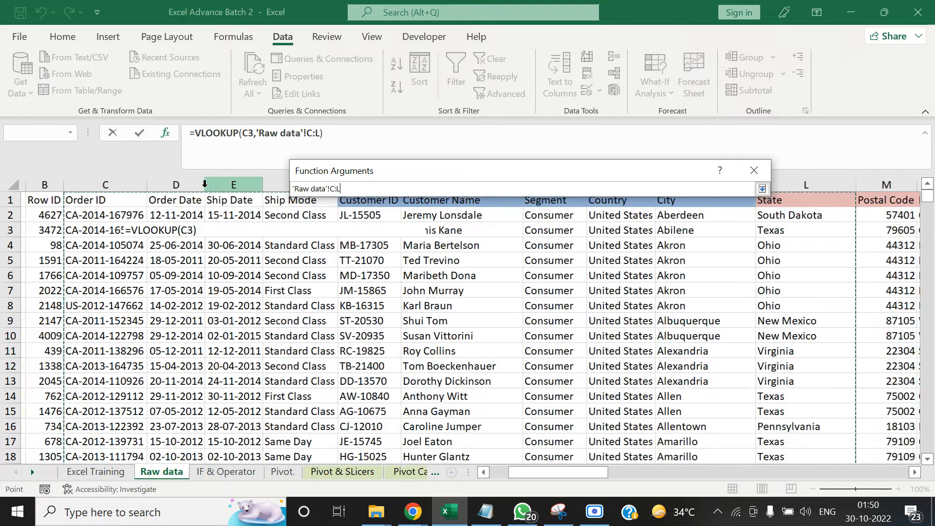
key(shift+Right)
key(shift+Right)
key(shift+Right)
key(shift+Right)
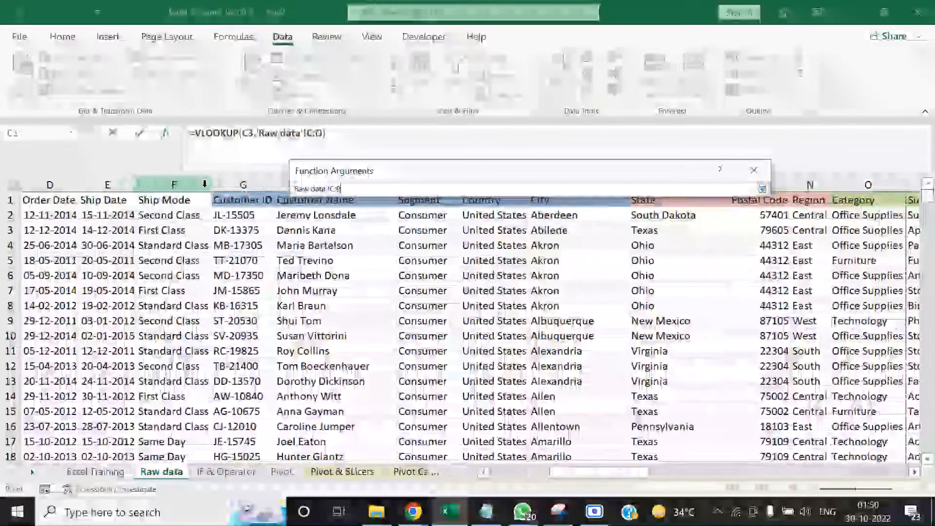
key(shift+Right)
key(shift+Right)
key(shift+Right)
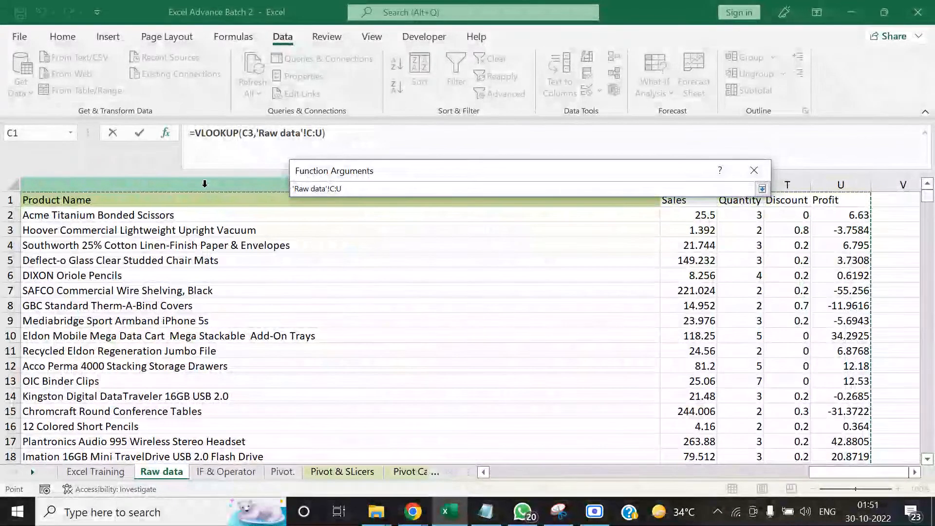
key(shift+Left)
key(shift+Left)
key(shift+Left)
key(shift+Left)
key(shift+Left)
key(shift+Left)
key(shift+Left)
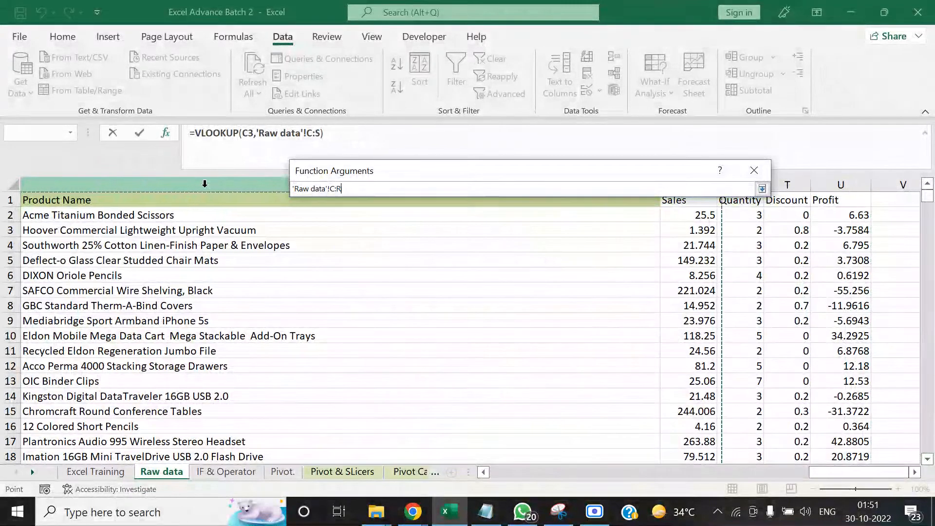
key(shift+Right)
key(shift+Right)
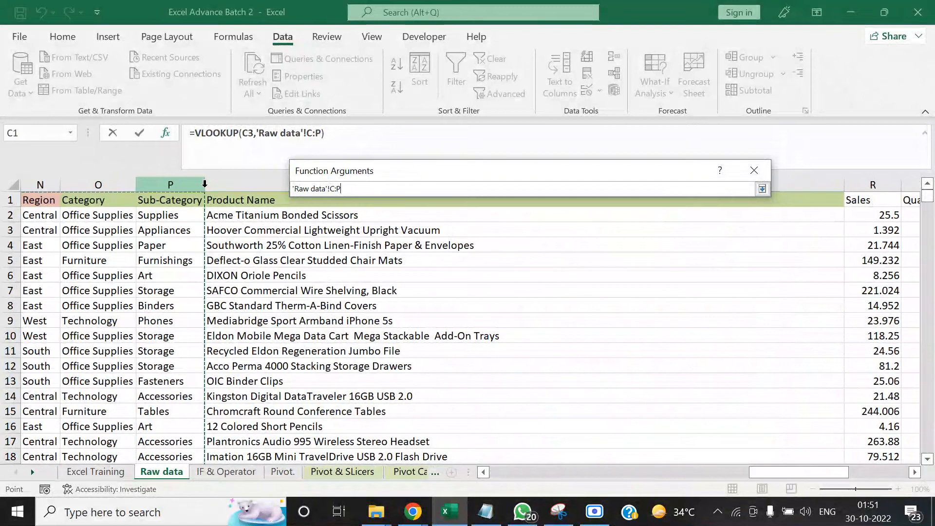
key(shift+Left)
key(shift+Right)
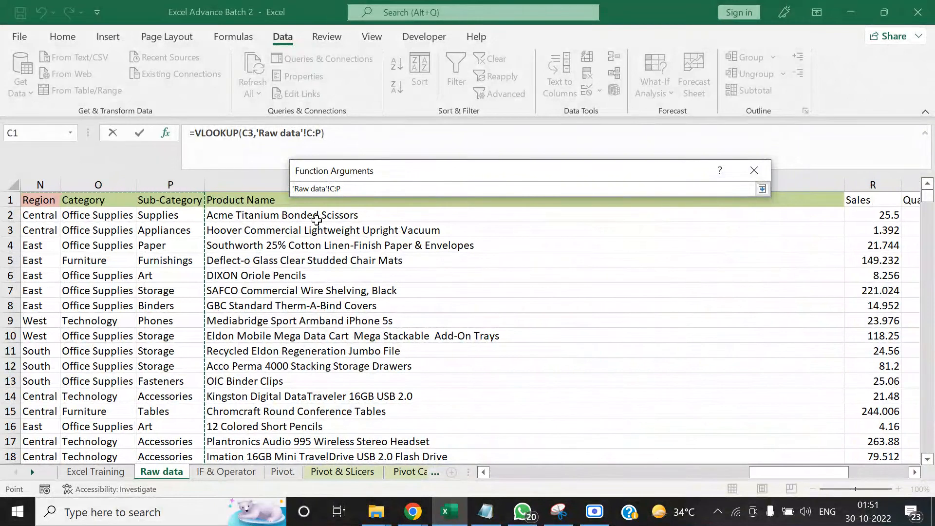
key(shift+Left)
key(shift+Right)
key(shift+Right)
key(shift+Right)
key(shift+Right)
key(shift+Right)
key(shift+Right)
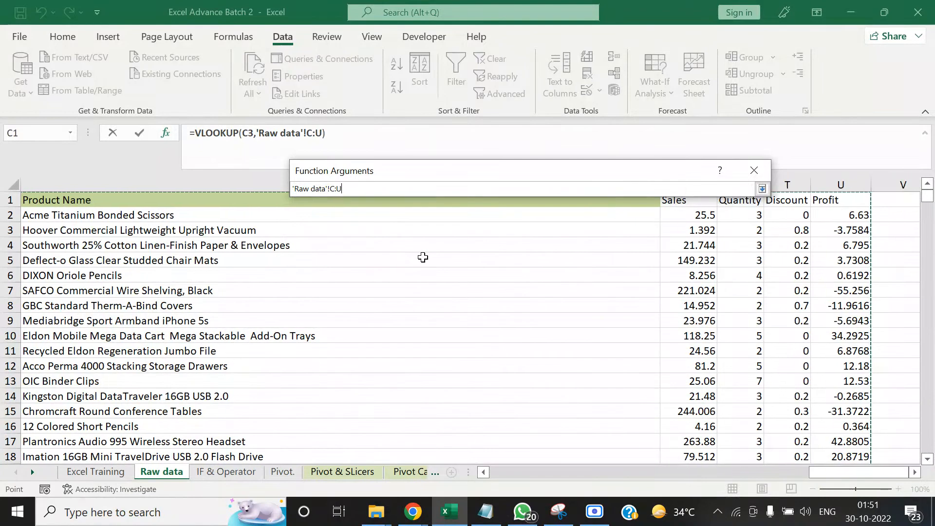
key(Return)
Set the VLOOKUP column index number to 15 and the range lookup to 0, and enter the formula in cell D3
click(453, 249)
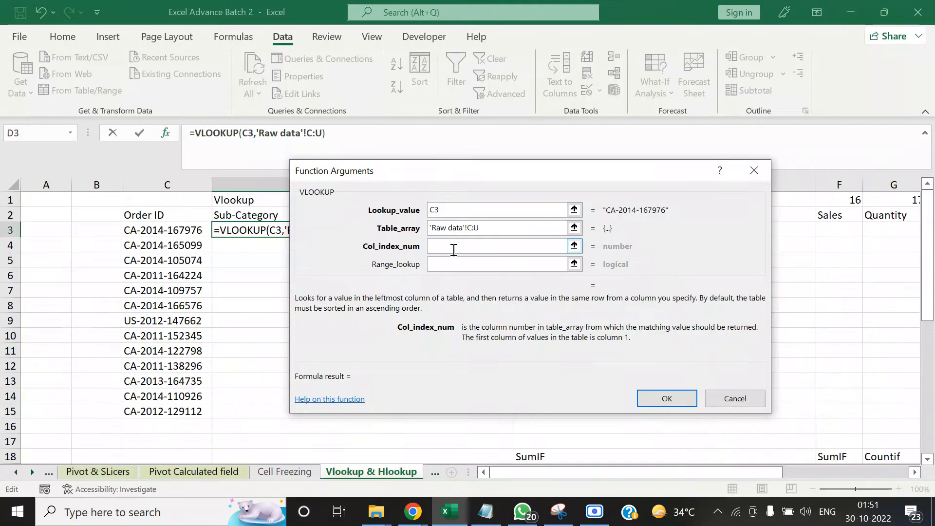
text(15)
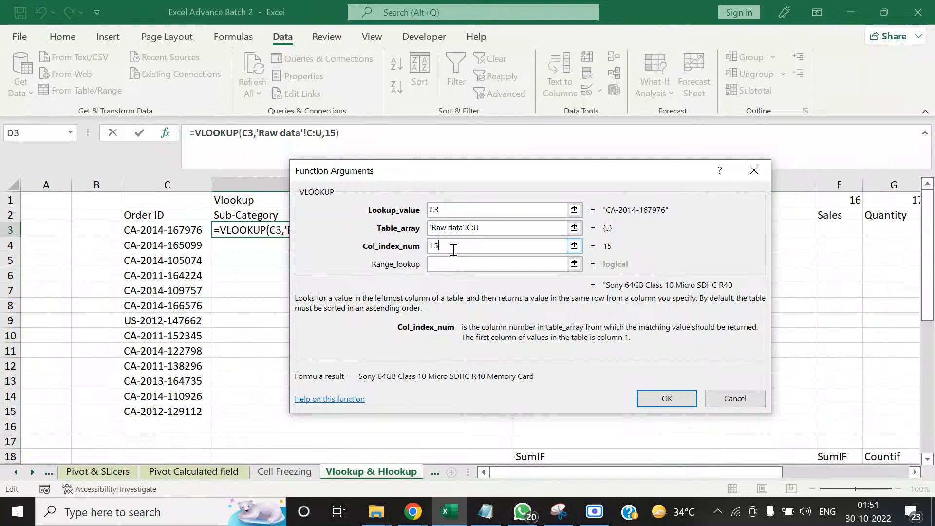
click(454, 265)
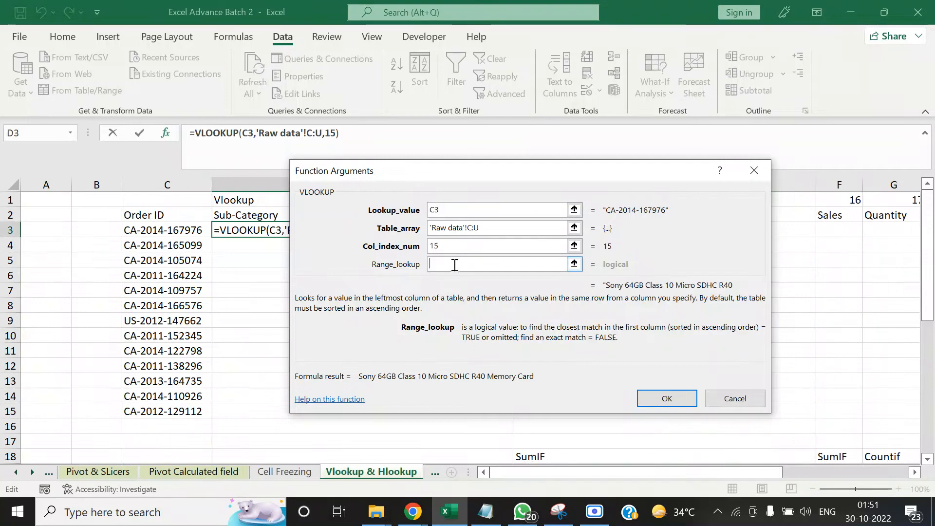
text(0)
click(668, 398)
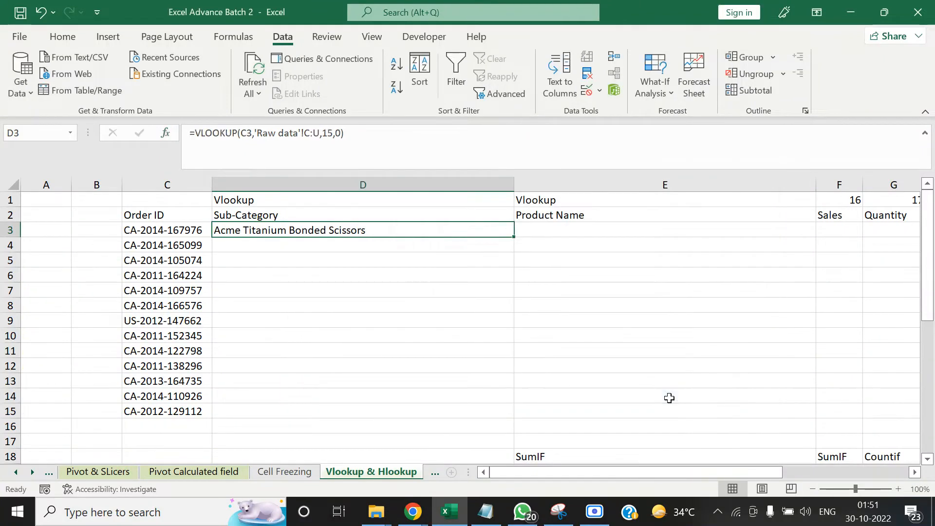
Check the VLOOKUP formula and its result in cell D3
click(309, 281)
click(310, 242)
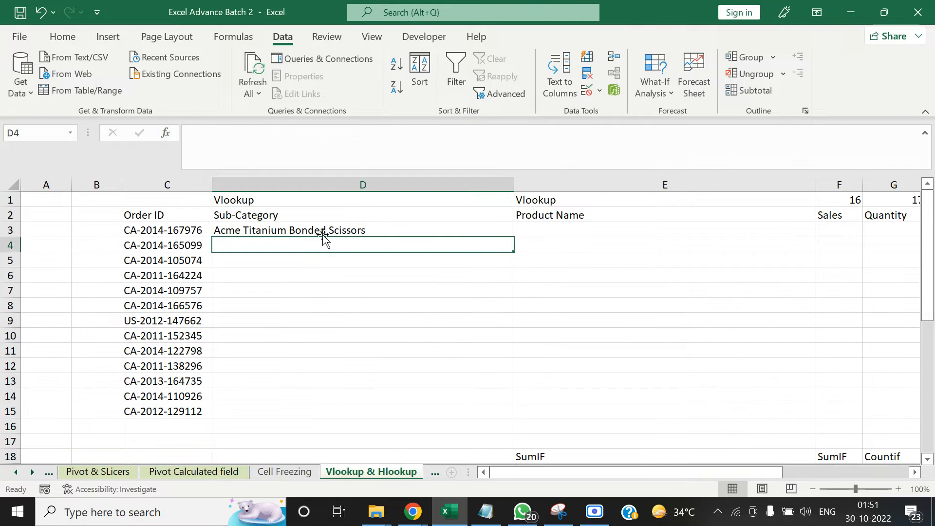
click(321, 227)
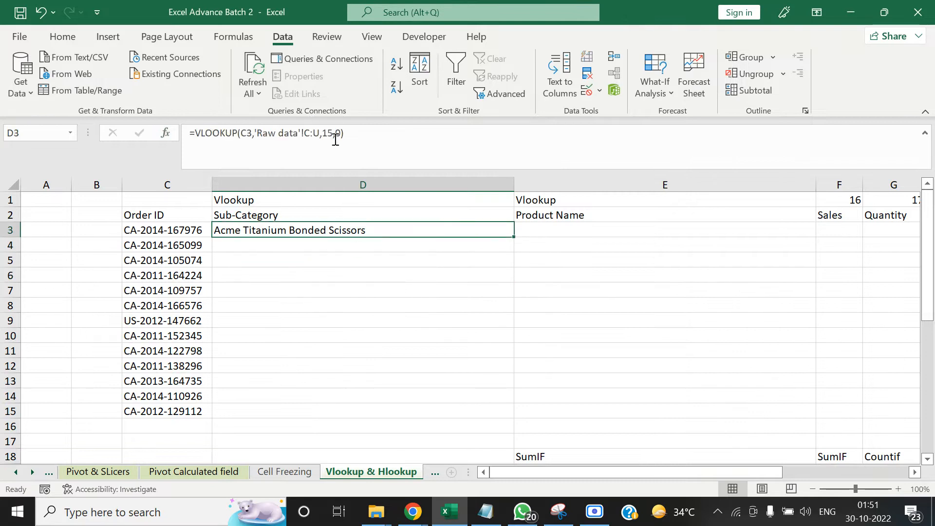
Go through the header row of the Raw data sheet, counting the columns from Order ID across to Product Name
click(16, 472)
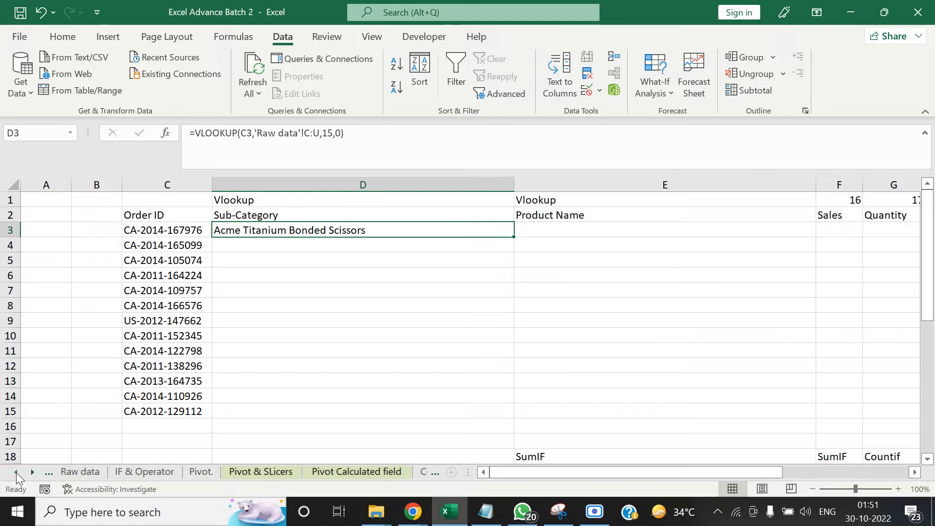
click(15, 472)
click(154, 473)
click(182, 223)
key(ctrl+Up)
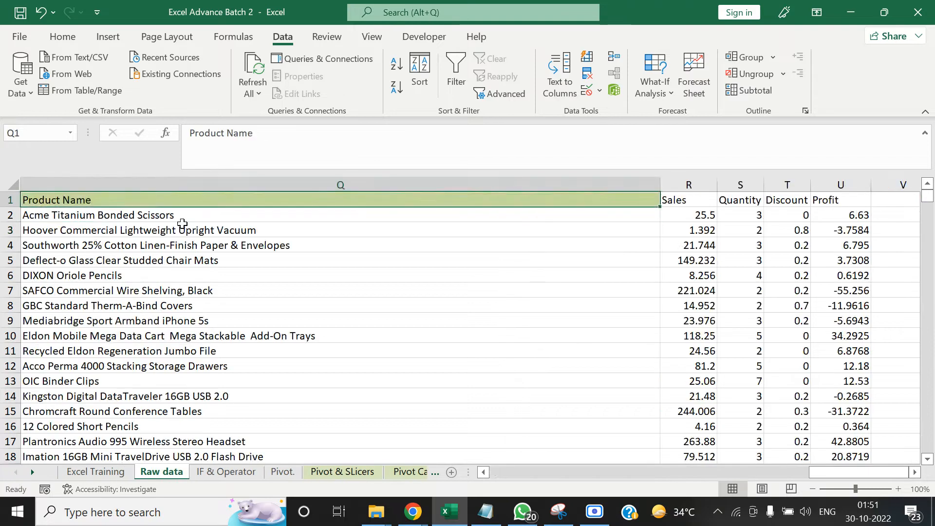
key(ctrl+Left)
key(Right)
key(Right)
key(Right)
key(Right)
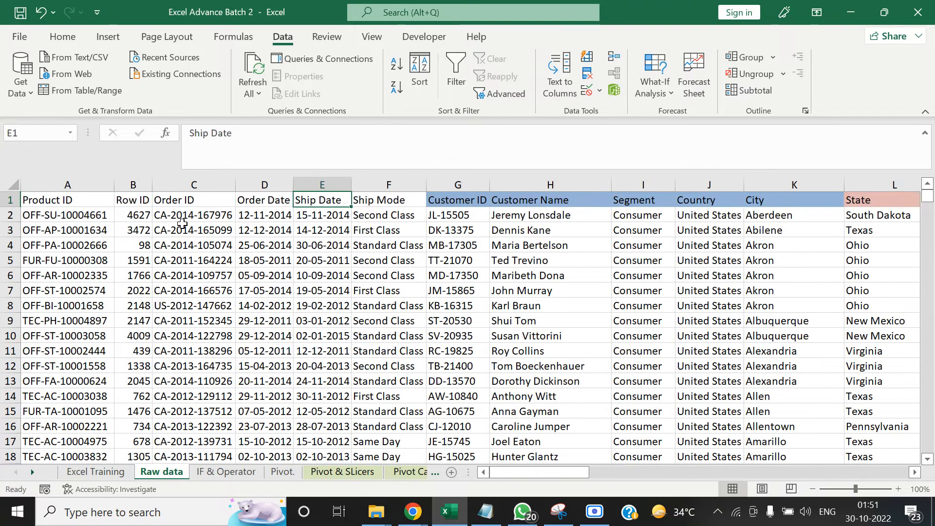
key(Left)
key(ctrl+shift+Down)
key(ctrl+shift+Up)
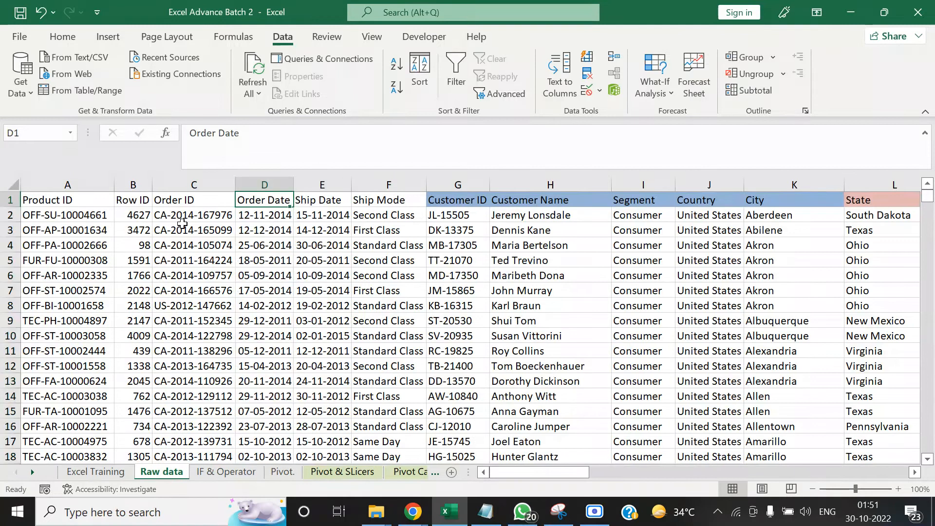
key(Down)
key(Up)
key(Right)
key(Left)
key(Right)
key(Right)
key(Right)
key(Right)
key(Right)
key(Right)
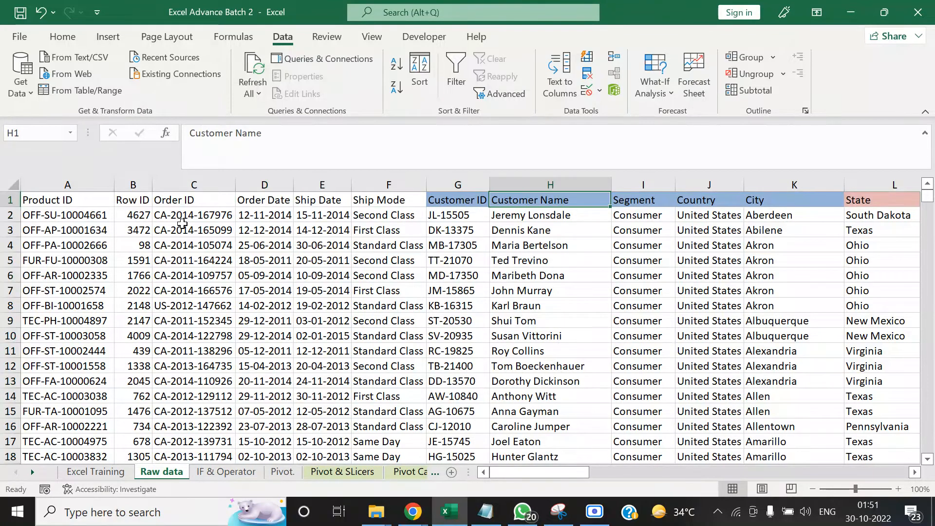
key(Right)
key(Right)
key(Right)
key(Right)
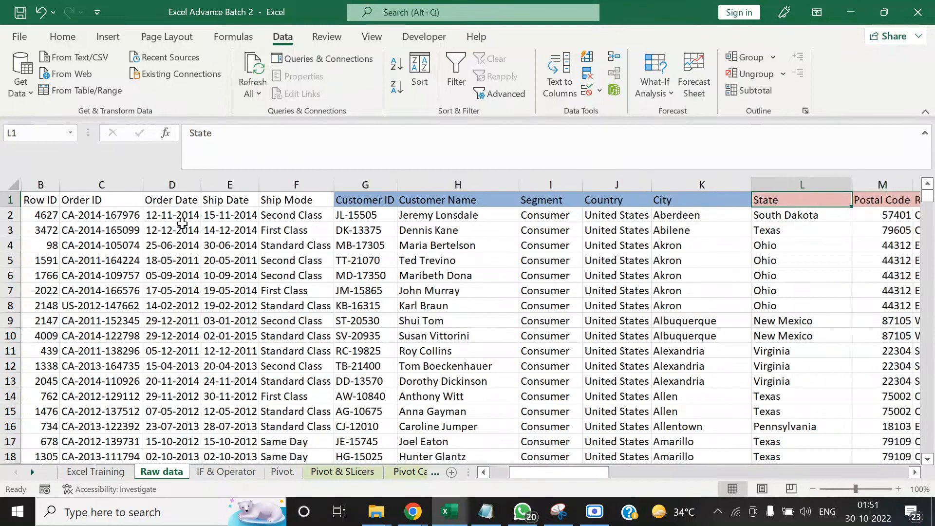
key(Right)
key(Right)
key(Right)
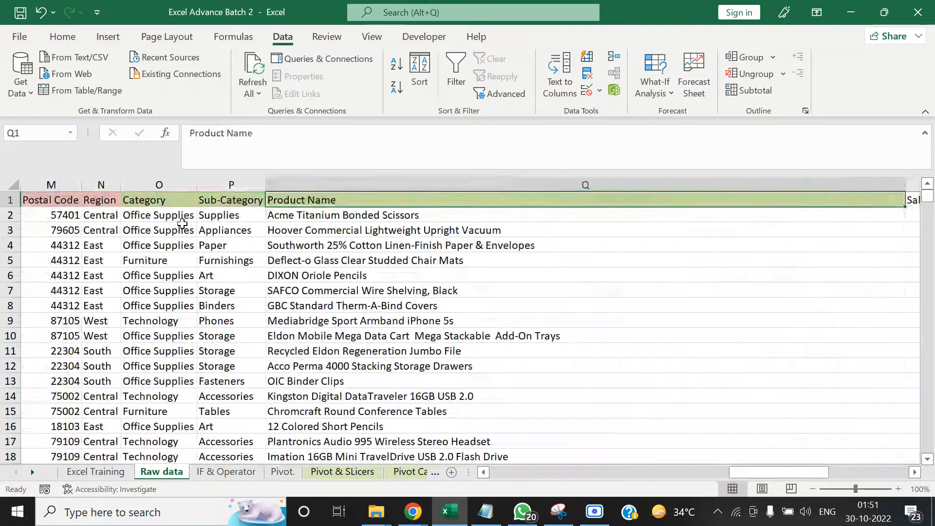
key(Right)
key(Left)
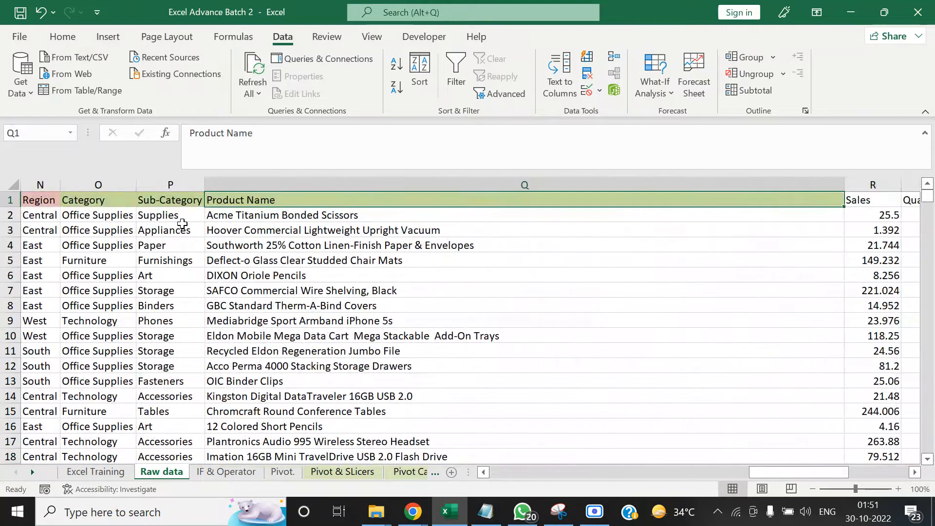
Return to the start of the Raw data header row and recheck the columns following Order ID
key(ctrl+Left)
key(Right)
key(Right)
key(Right)
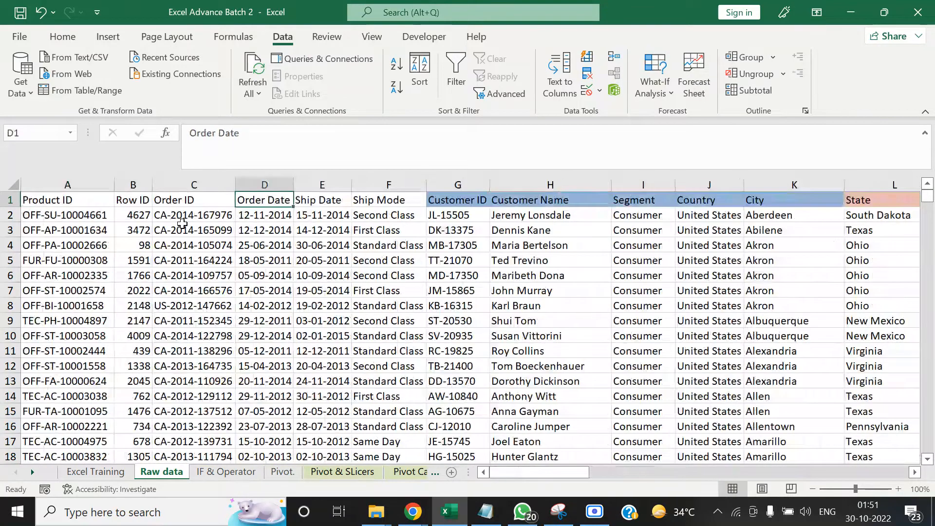
key(Right)
key(Left)
key(Right)
key(Right)
key(Left)
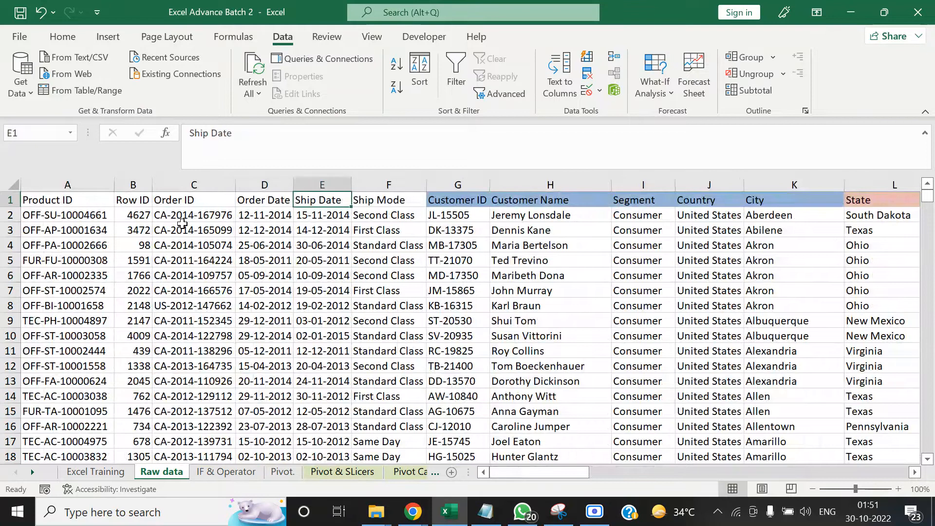
Unhide any hidden columns at the Order ID column of the Raw data sheet and return to the header row
key(ctrl+a)
click(234, 185)
right_click(234, 185)
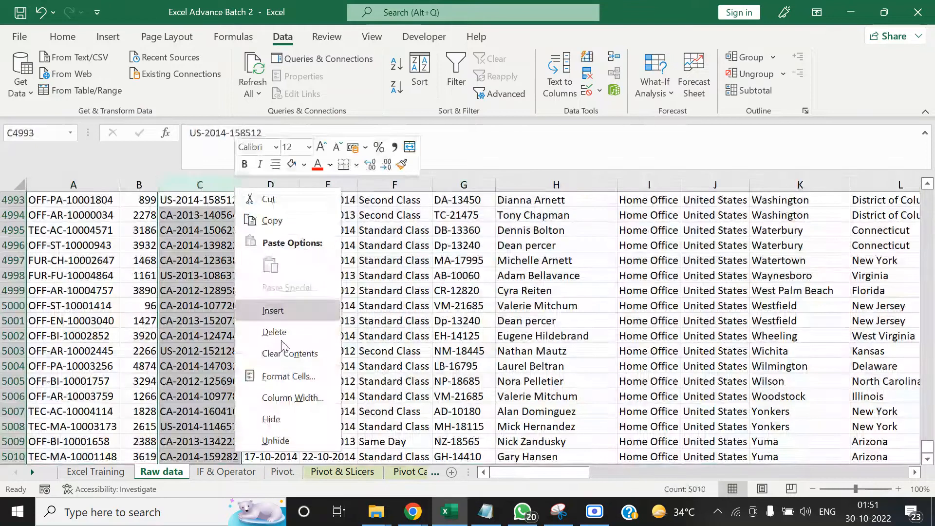
click(297, 440)
key(ctrl+Up)
key(Right)
key(Right)
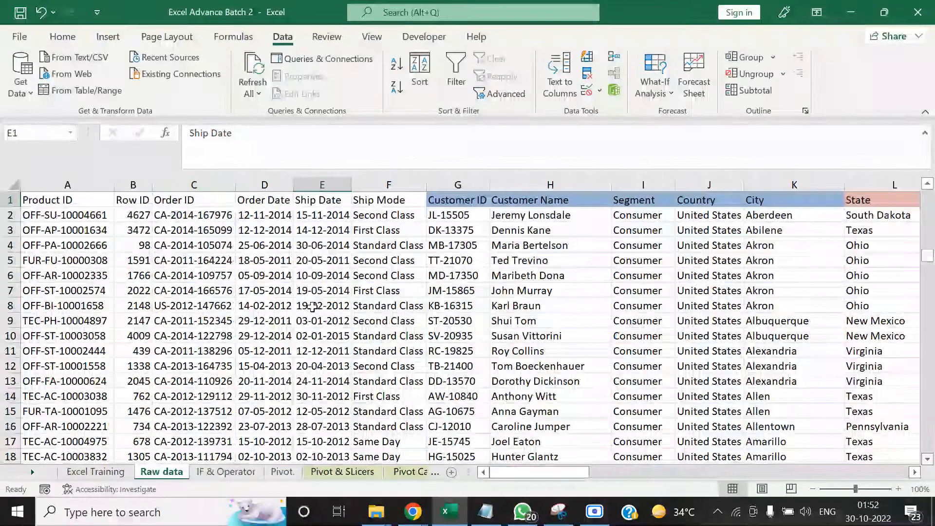
Insert a blank row above the header row of the Raw data sheet
key(Left)
key(Left)
key(Right)
key(shift+space)
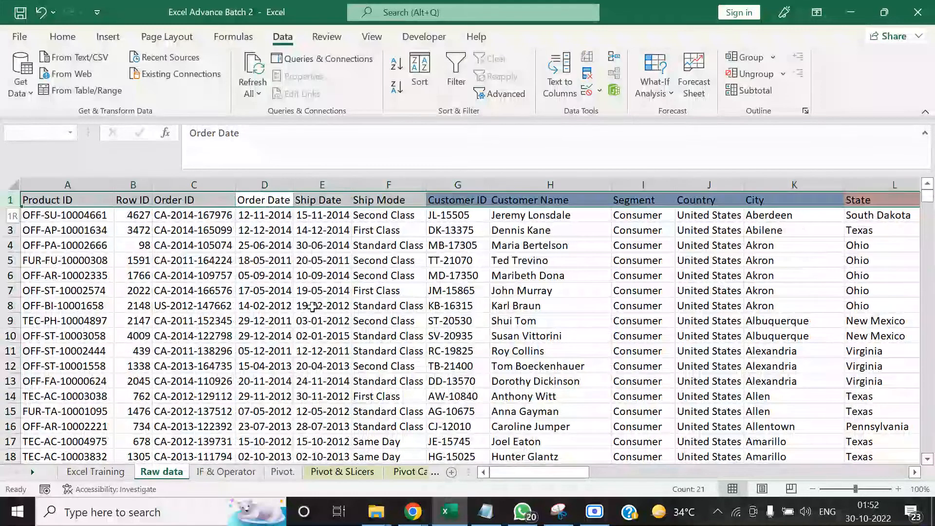
key(ctrl+shift+equal)
Number the lookup columns in the blank first row with 1 in C1 and 2 in D1, and select both cells
key(Up)
key(Left)
text(1)
key(Right)
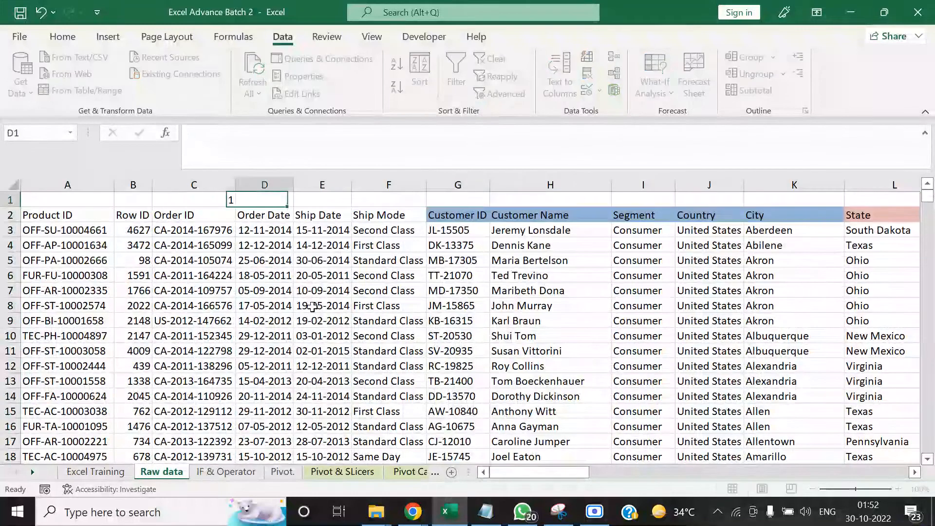
text(2)
key(Left)
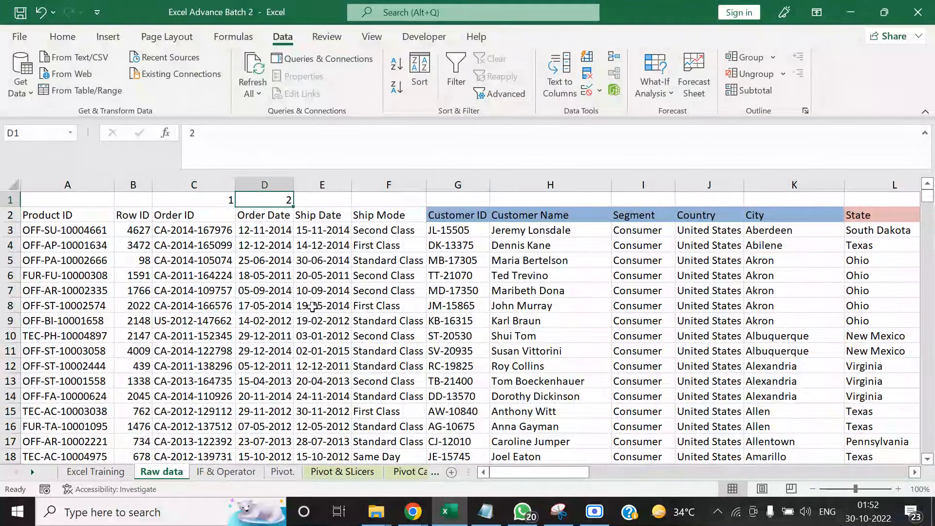
key(shift+Right)
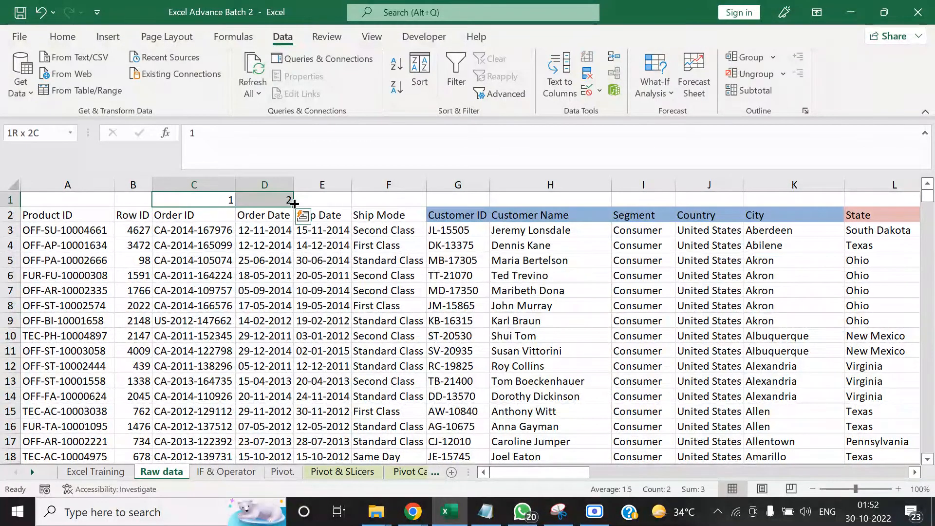
Extend the number series from C1:D1 along the first row of the Raw data sheet up to 19 in column U
drag(294, 208, 862, 210)
scroll(842, 209, left, 3)
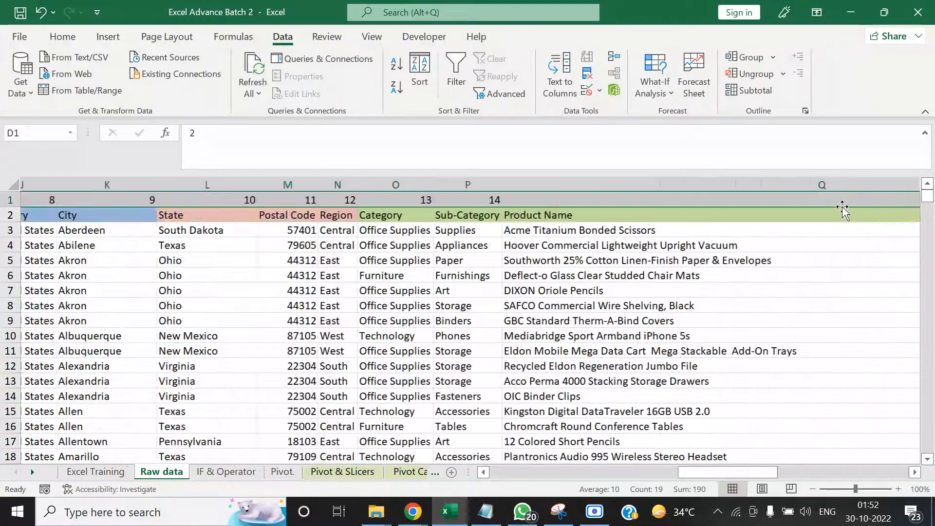
key(Left)
key(Left)
key(Right)
key(Right)
key(Left)
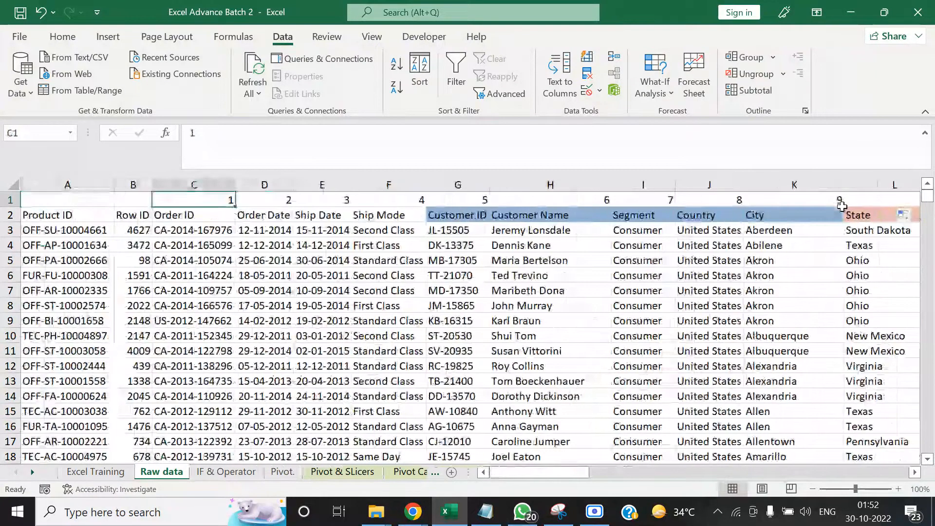
Examine the numbers above the Raw data headers, counting from Order ID to find the column index of Sub-Category
key(Down)
key(Up)
key(Right)
key(Right)
key(Right)
key(Right)
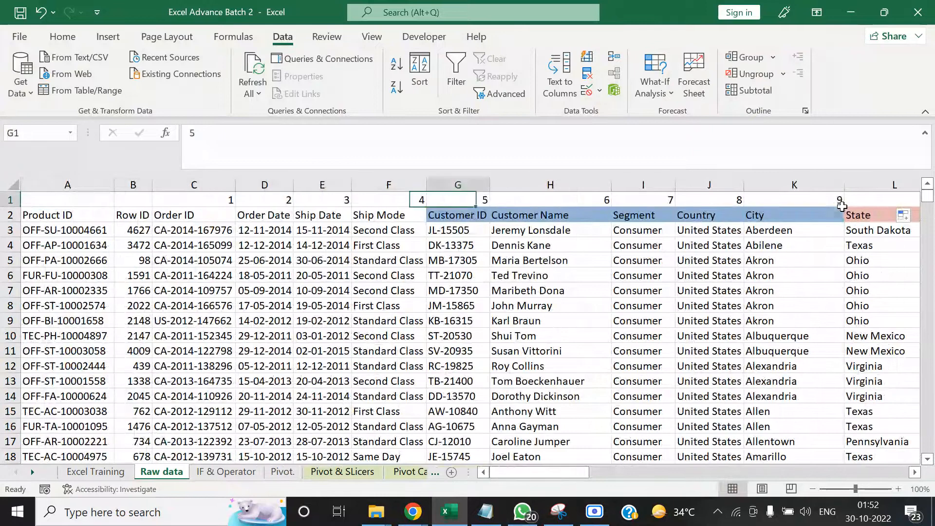
key(Right)
key(Right)
key(Right)
key(Right)
key(Right)
key(Right)
key(Right)
key(Right)
key(Right)
key(Right)
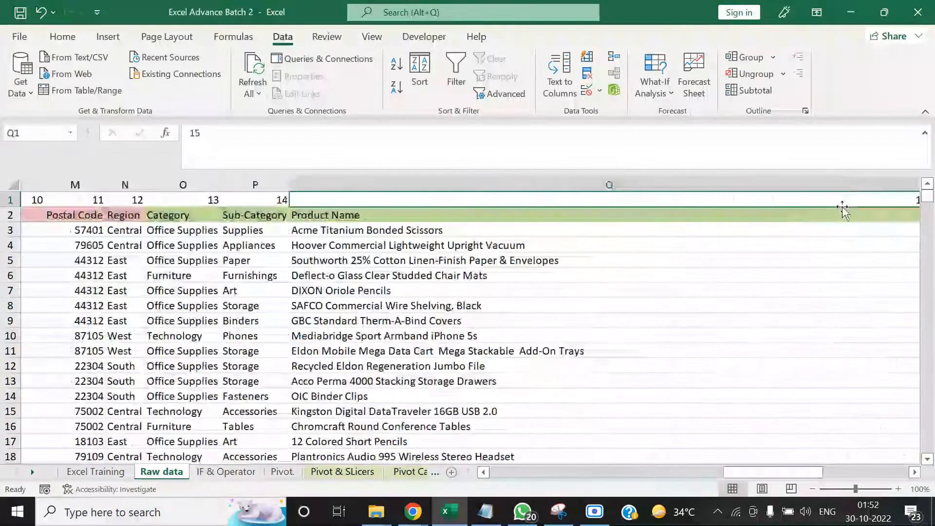
key(Left)
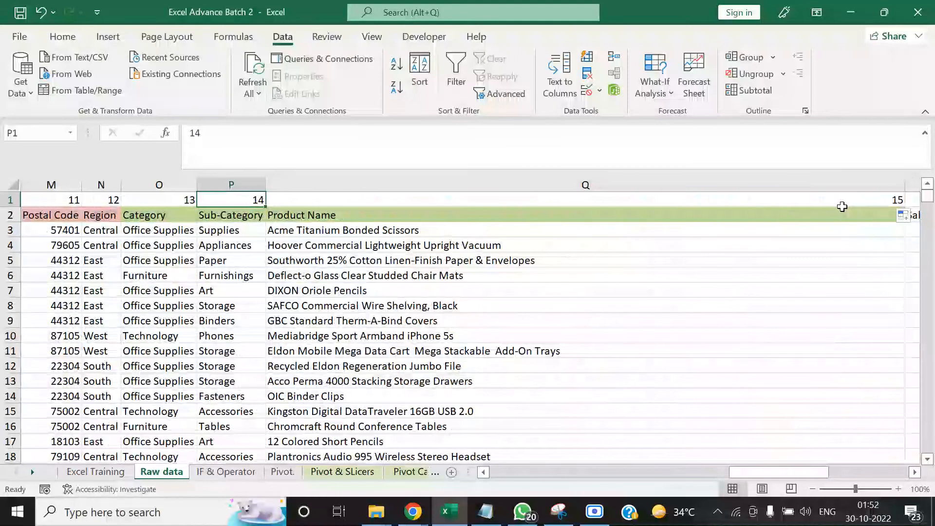
key(Right)
key(Right)
key(Left)
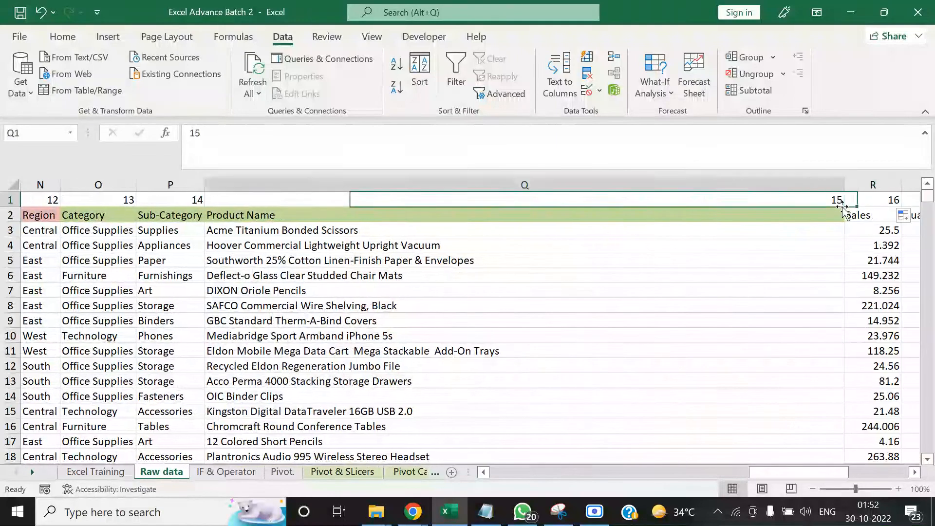
key(Left)
key(Left)
key(Left)
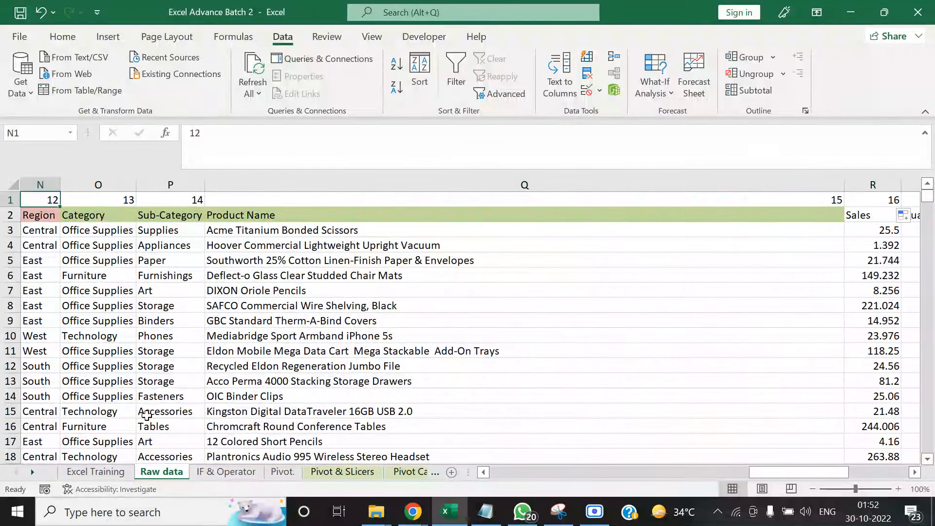
Set the column index number of the VLOOKUP in D3 of the Vlookup & Hlookup sheet to 14
click(32, 471)
click(32, 472)
click(32, 471)
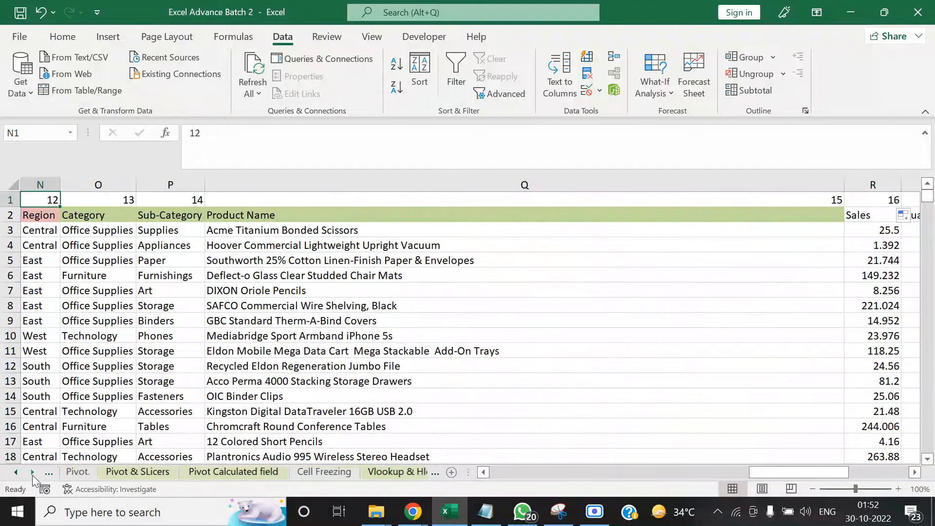
click(32, 472)
click(371, 471)
click(302, 241)
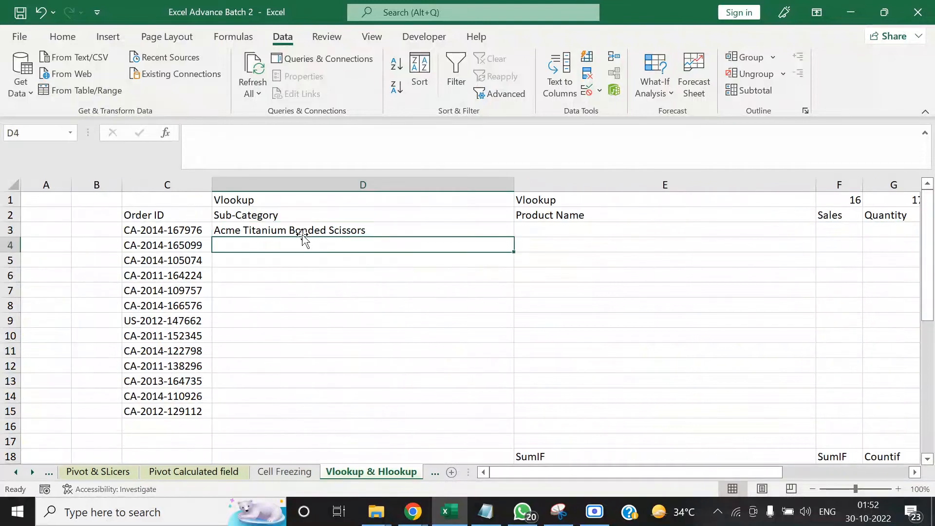
click(303, 230)
click(331, 133)
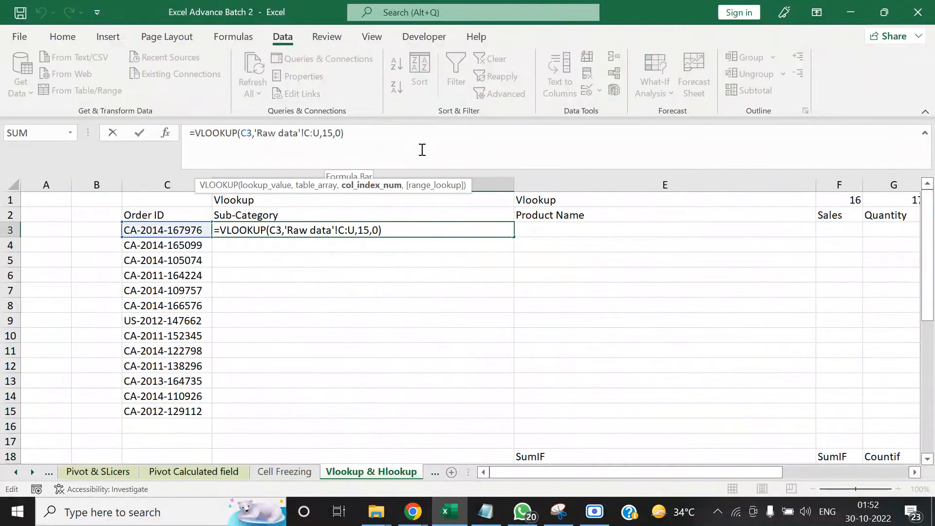
key(BackSpace)
text(4)
key(Tab)
key(Left)
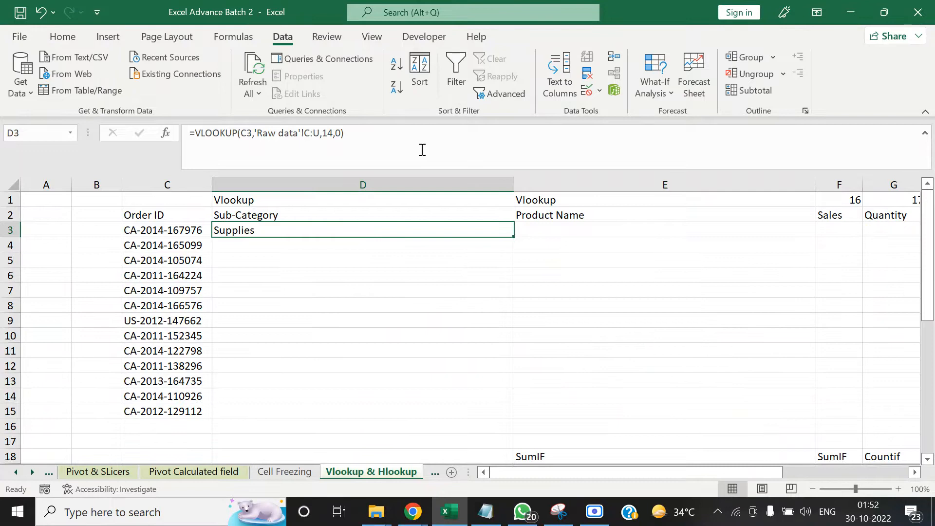
Review the function arguments of the VLOOKUP in D3, and clear the formula from that cell
click(167, 132)
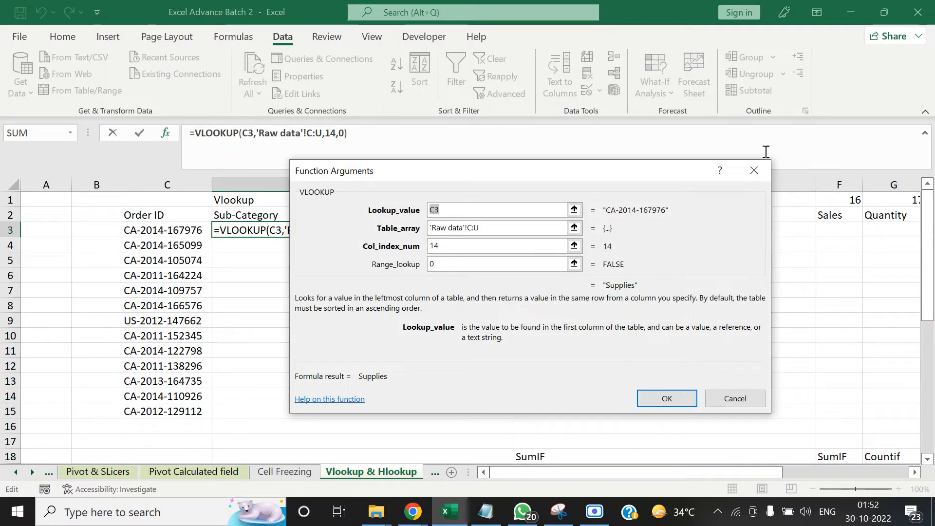
click(755, 170)
key(Down)
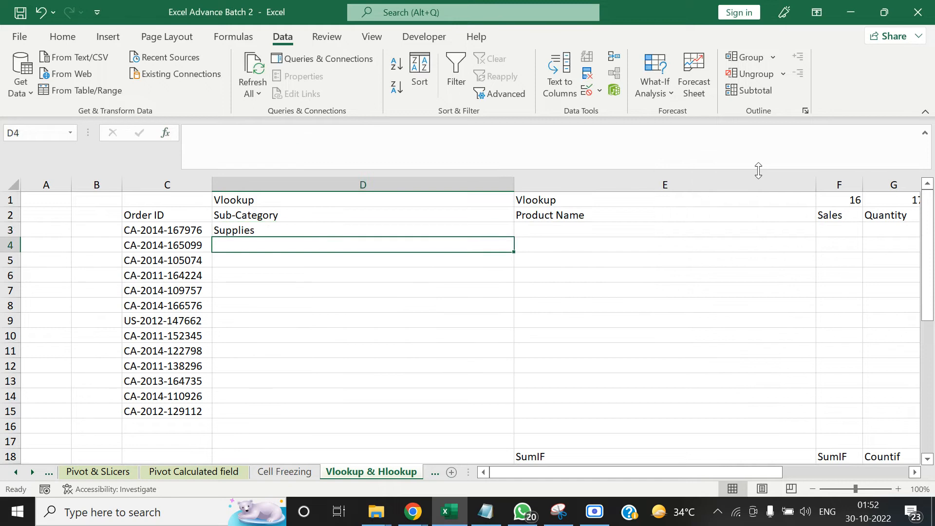
text(=)
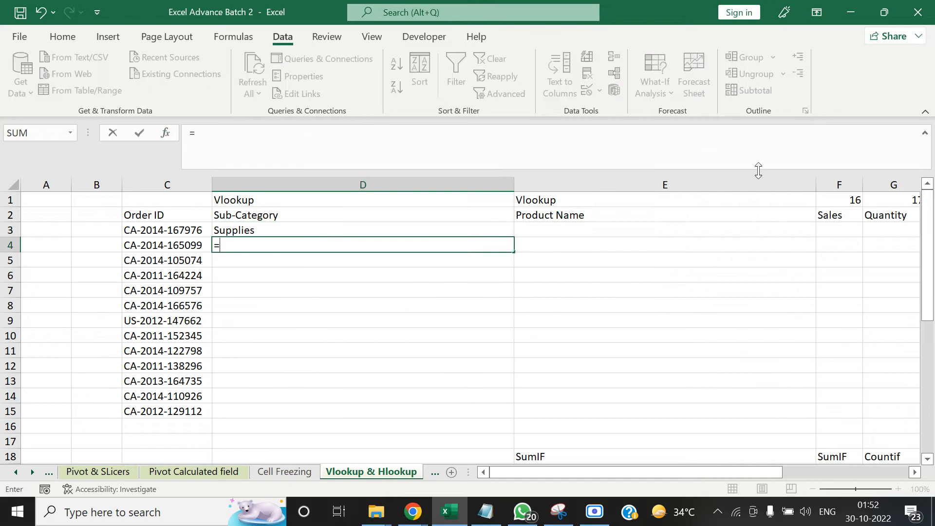
key(Escape)
key(Up)
key(Delete)
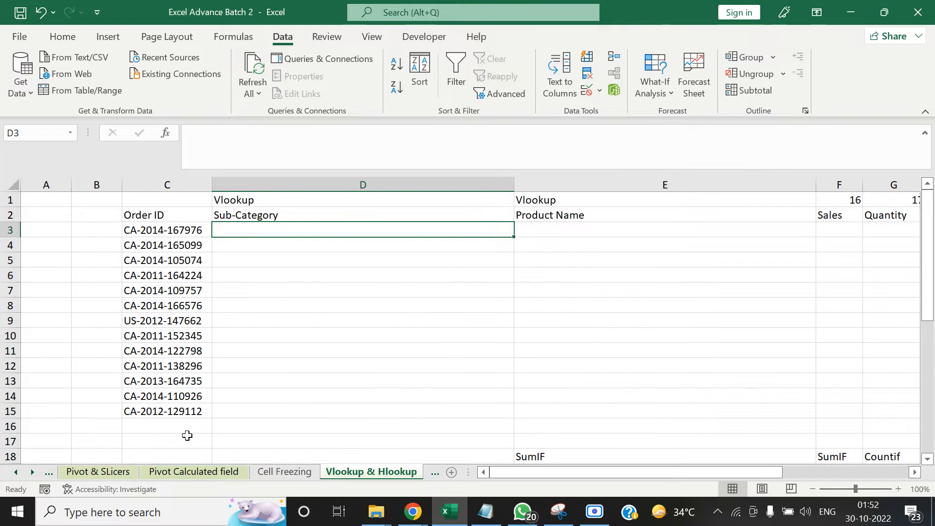
Go to the start of the Raw data sheet and check its header row and the column numbers above it
click(16, 473)
click(16, 473)
click(16, 472)
click(16, 473)
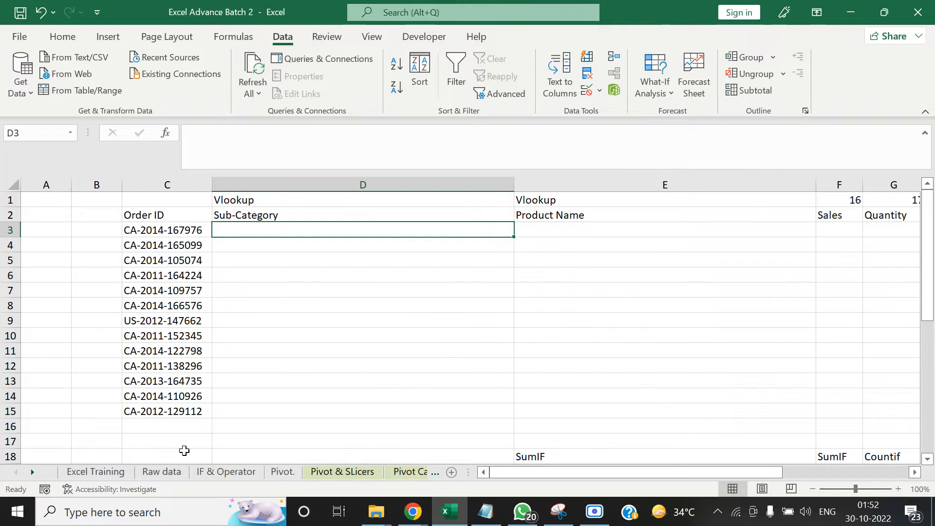
click(162, 472)
key(ctrl+Home)
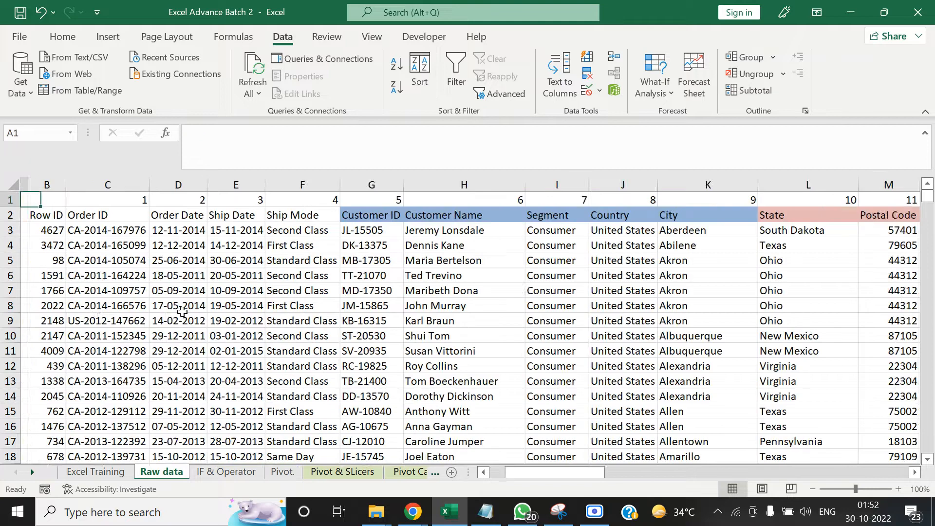
key(Down)
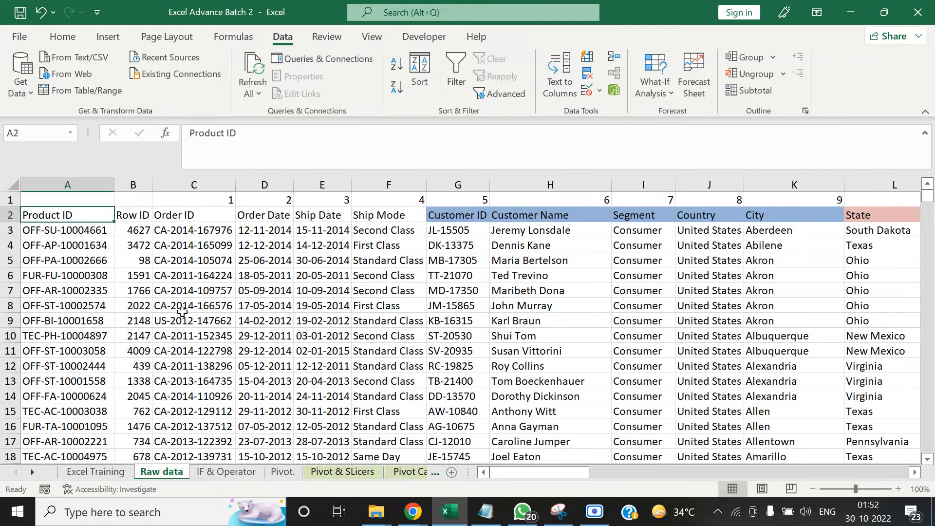
click(32, 472)
click(33, 472)
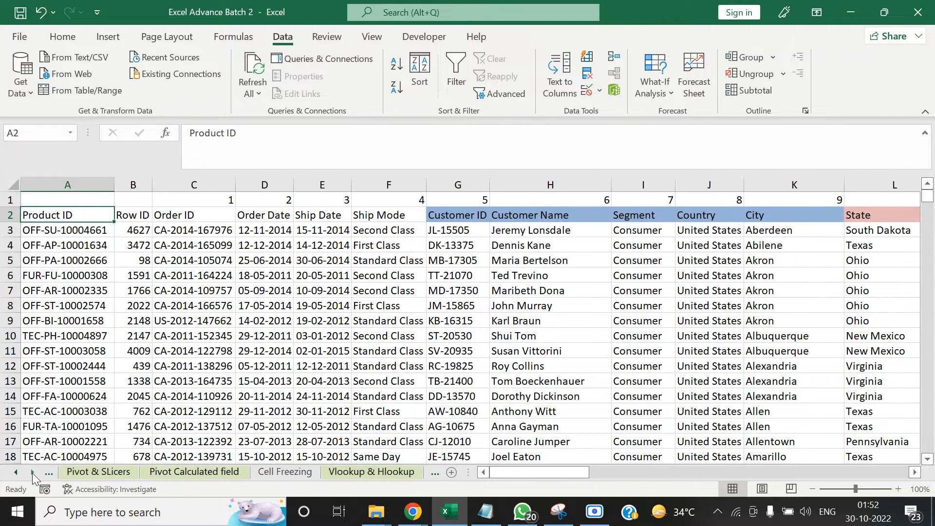
Try a VLOOKUP in D3 of the Vlookup & Hlookup sheet with lookup value C3 and the Raw data range C2:U5011 as table array
click(371, 471)
text(=VLOOKUP()
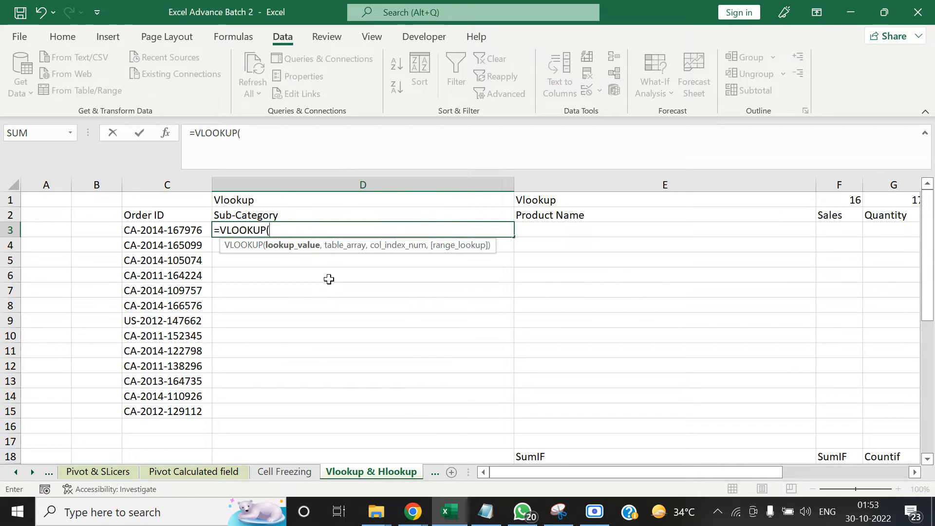
key(Left)
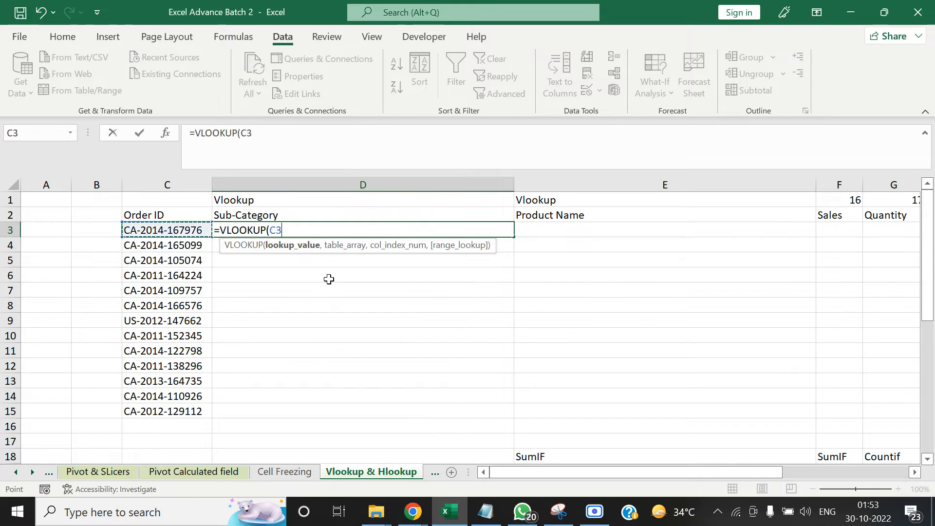
text(,)
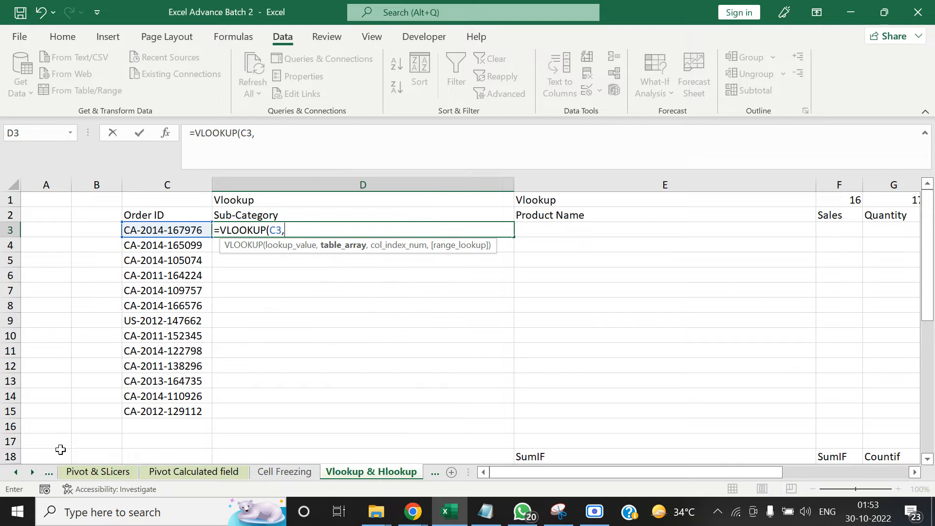
click(16, 471)
click(16, 472)
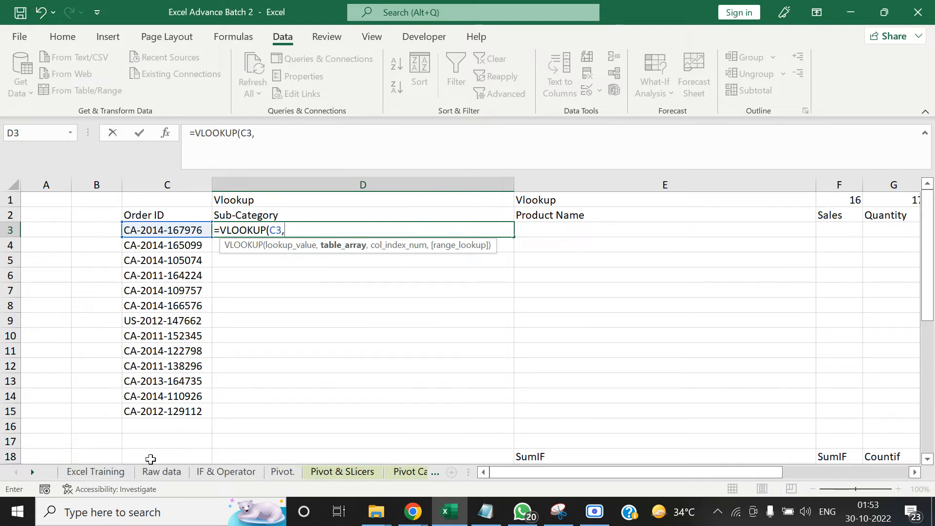
click(161, 471)
click(156, 292)
click(155, 282)
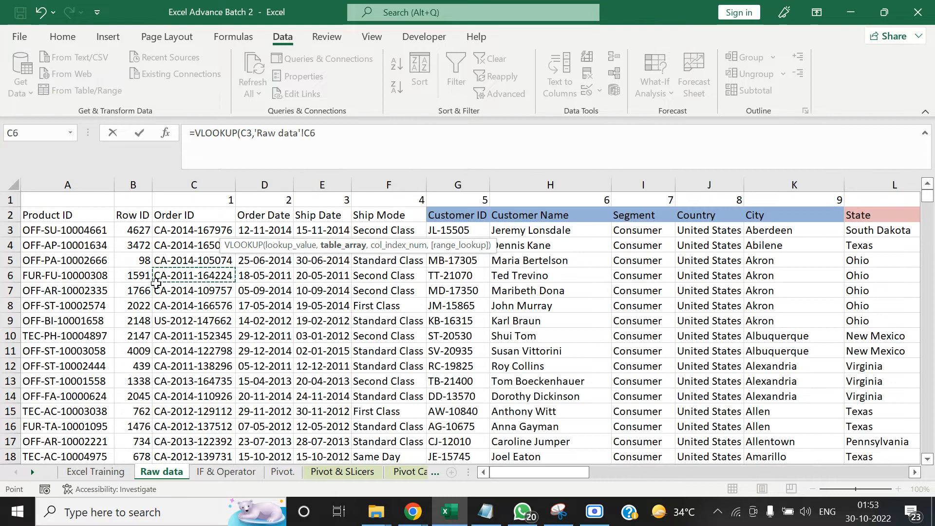
key(Up)
key(Up)
key(Up)
key(Up)
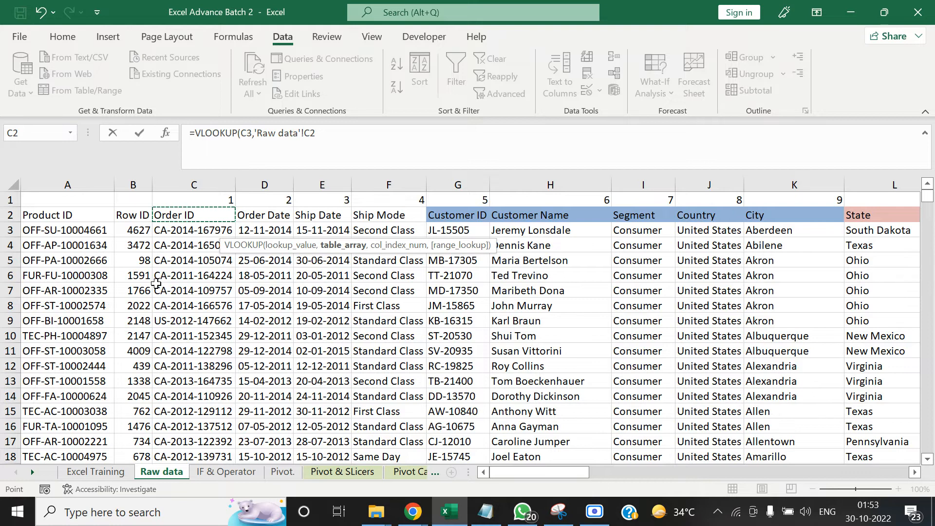
key(ctrl+shift+Down)
key(ctrl+shift+Right)
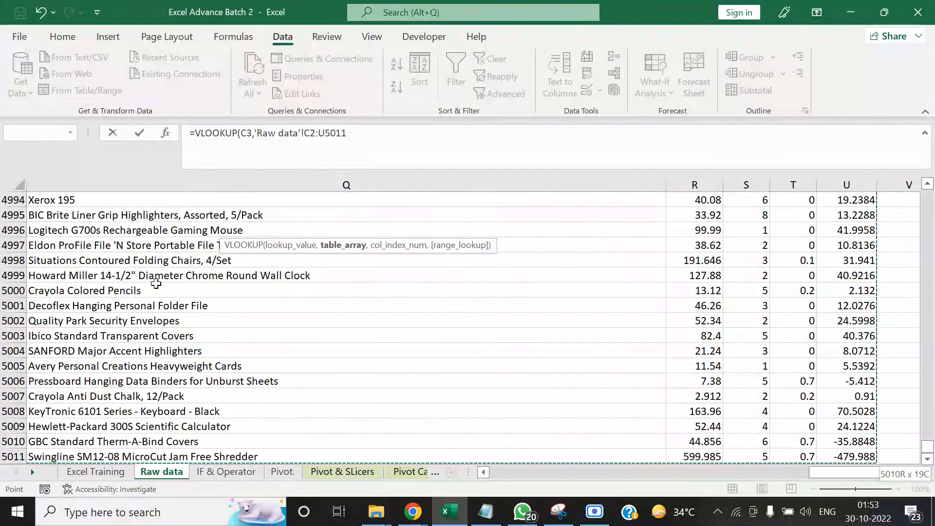
shift+click(156, 284)
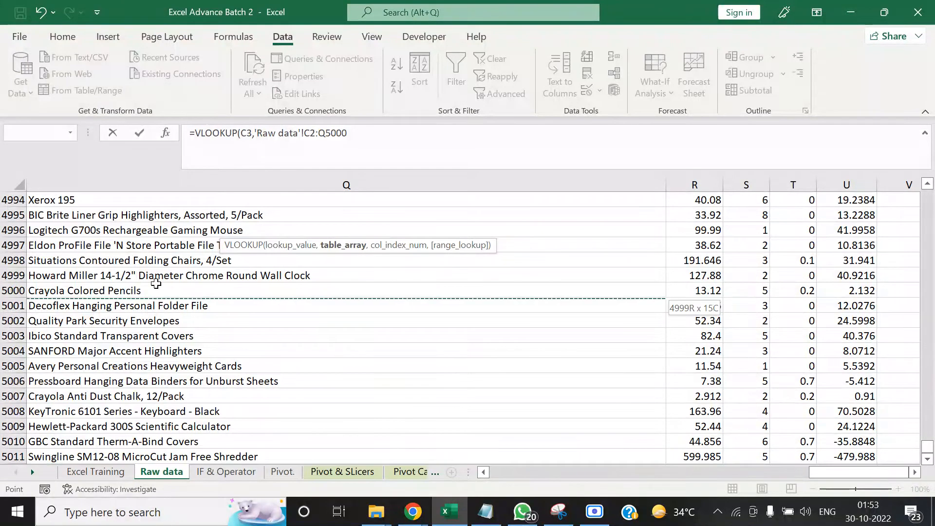
key(ctrl+Home)
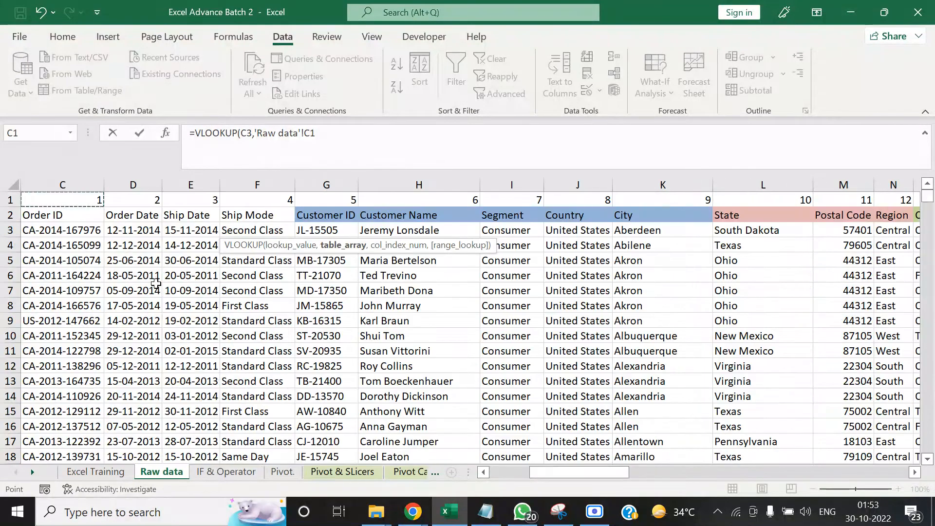
key(Escape)
Start a VLOOKUP in D3 of the Vlookup & Hlookup sheet with the order ID in C3 as lookup value
text(=)
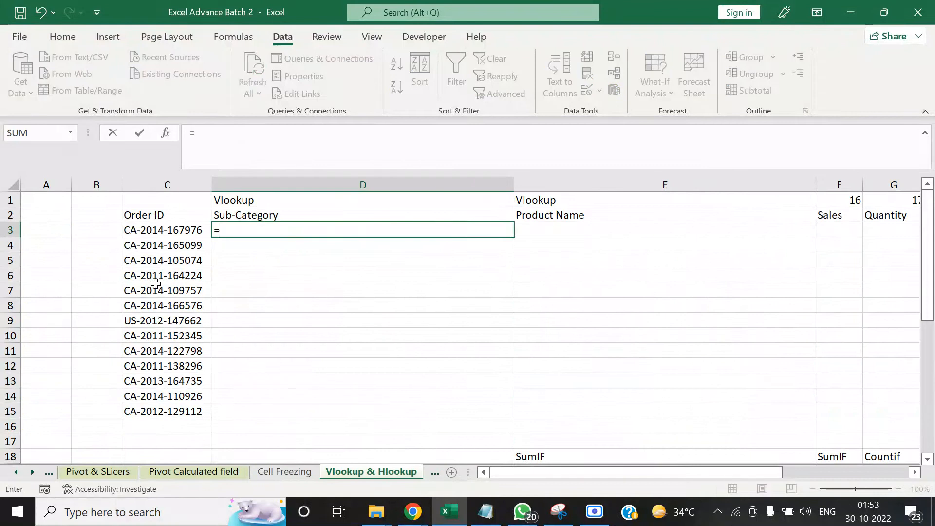
text(VLOOKUP()
key(Left)
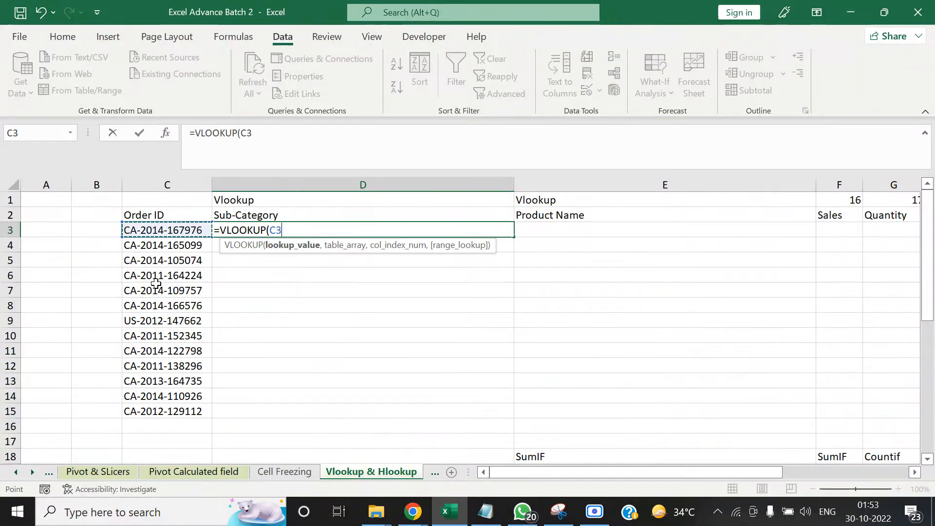
text(,)
Set the table array of the VLOOKUP to the entire columns C:U of the Raw data sheet
click(50, 473)
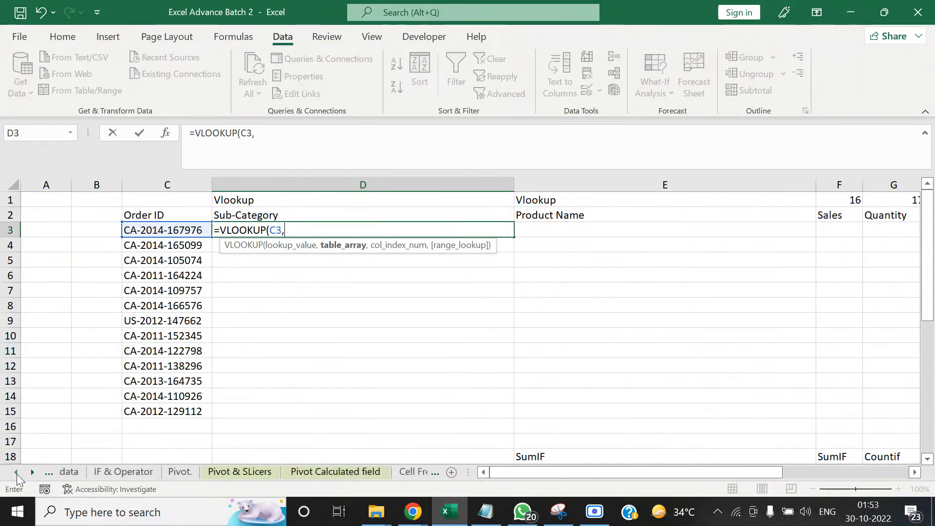
click(149, 472)
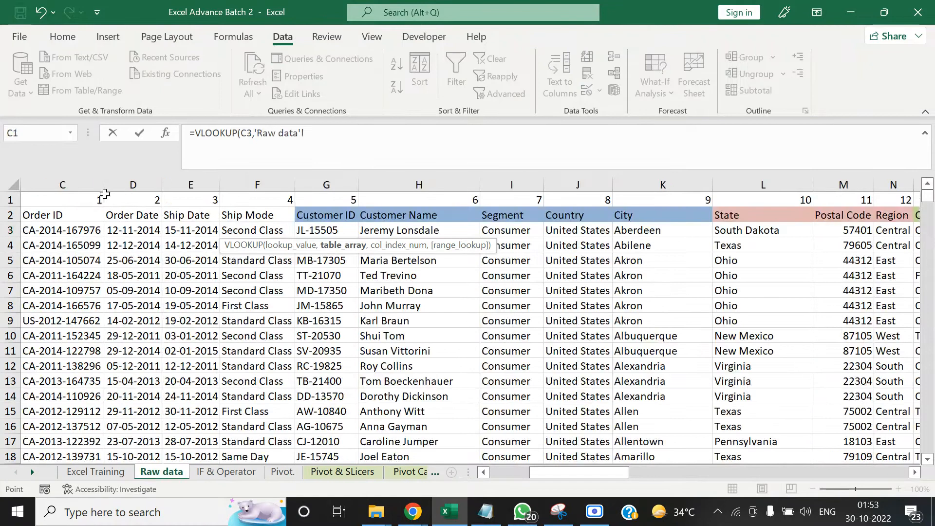
click(72, 208)
scroll(72, 208, left, 1)
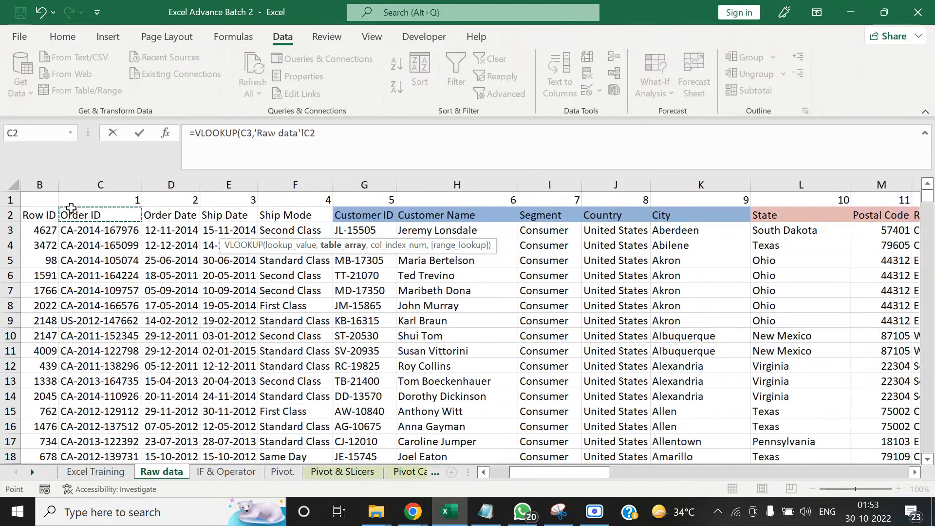
key(ctrl+space)
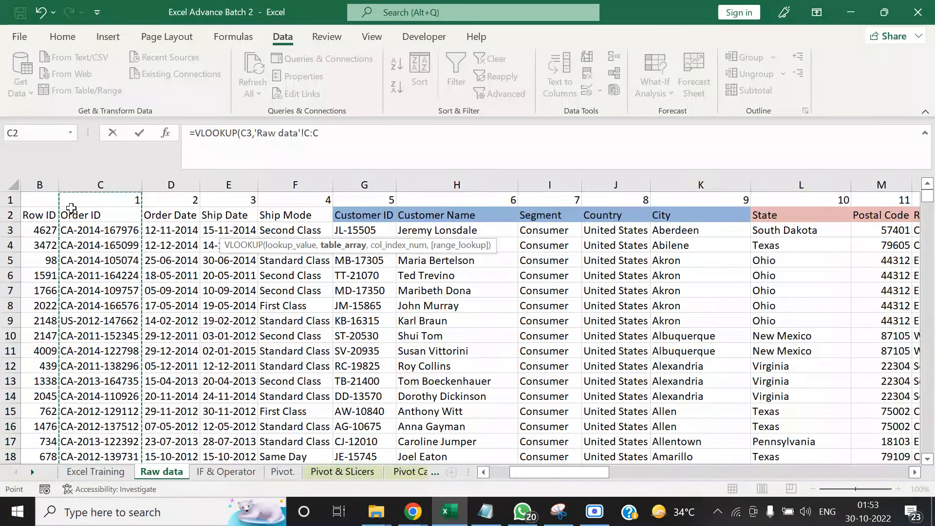
key(shift+Right)
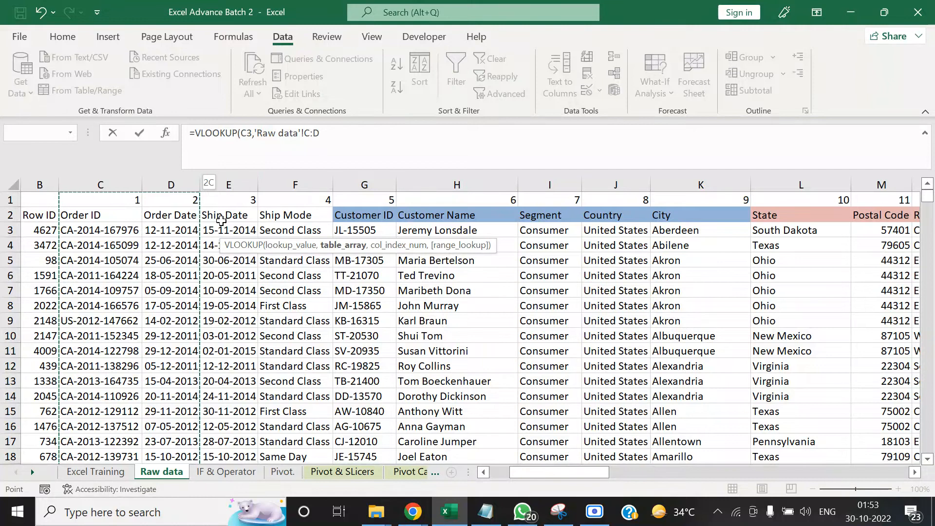
key(shift+Right)
key(shift+Right)
key(shift+Right)
key(shift+Right)
key(shift+Right)
key(shift+Right)
key(shift+Right)
key(shift+Right)
key(shift+Right)
key(shift+Right)
key(shift+Right)
key(shift+Right)
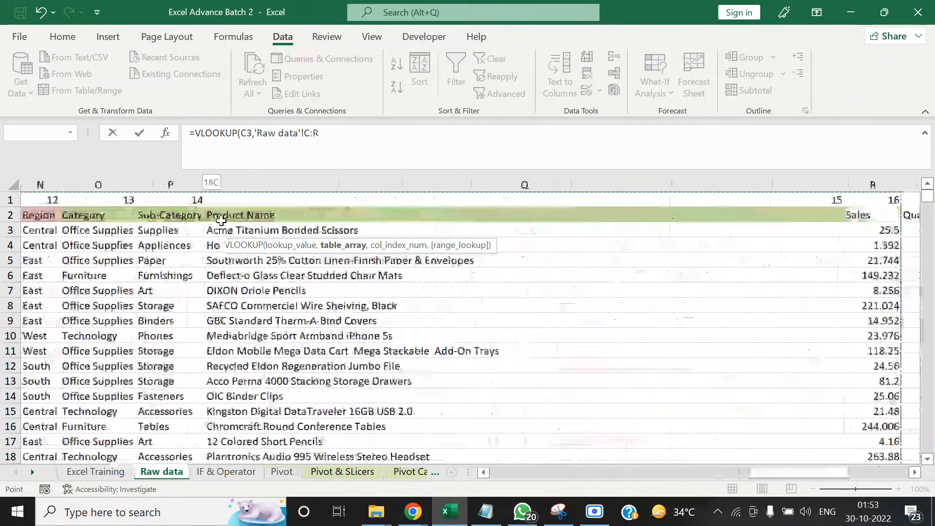
key(shift+Right)
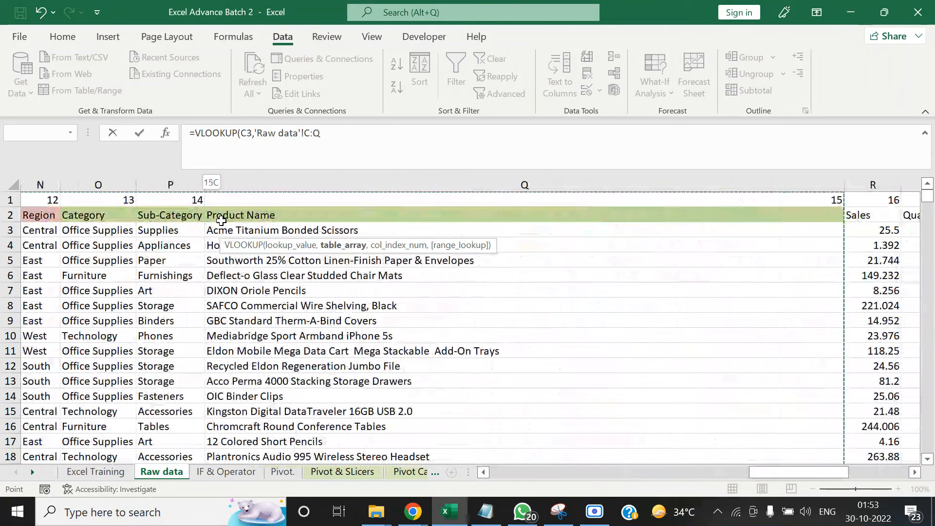
key(shift+Right)
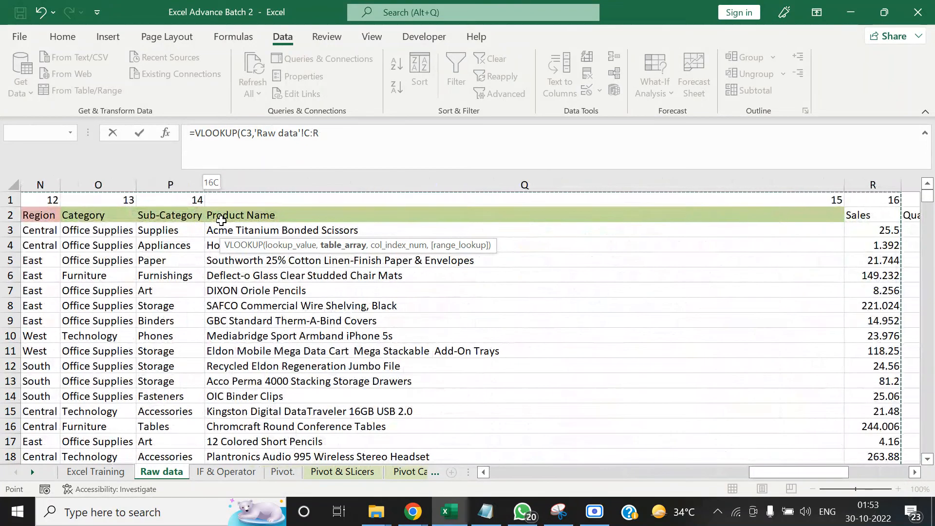
key(shift+Left)
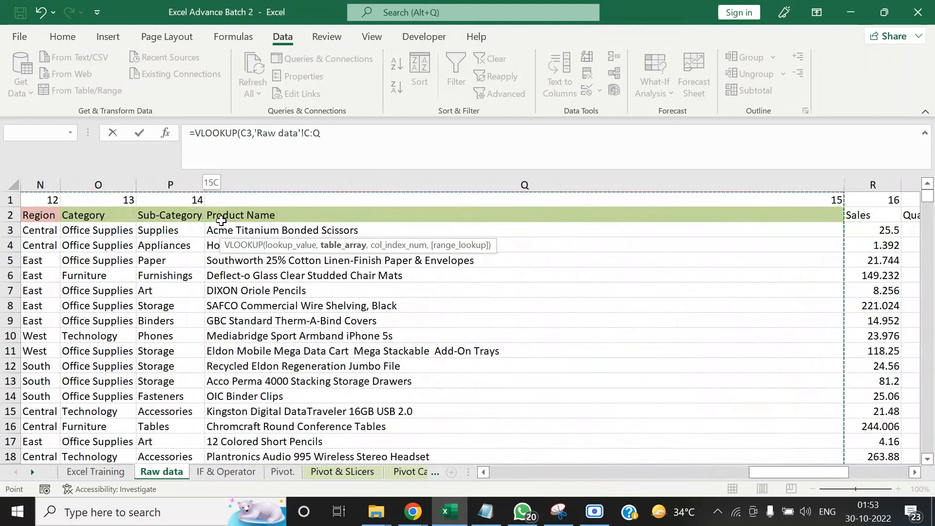
key(shift+Right)
key(shift+Right)
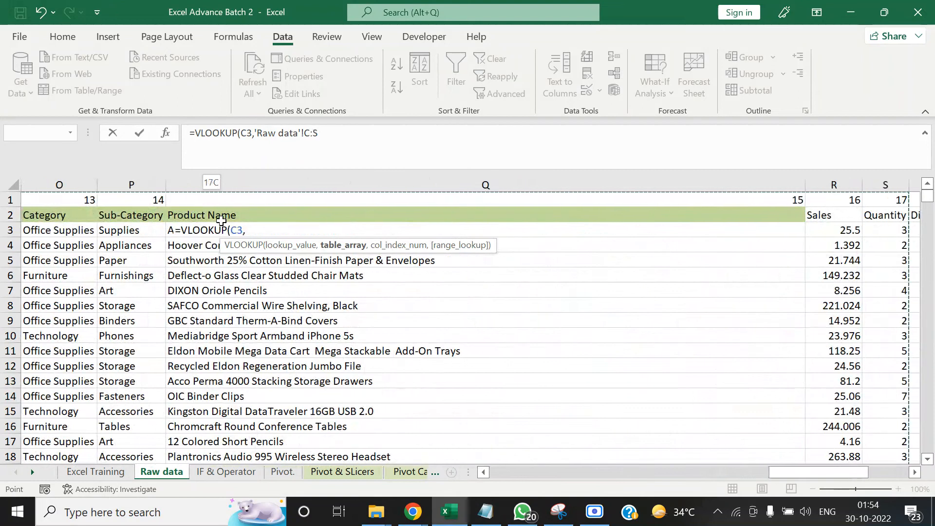
key(shift+Right)
key(shift+Right)
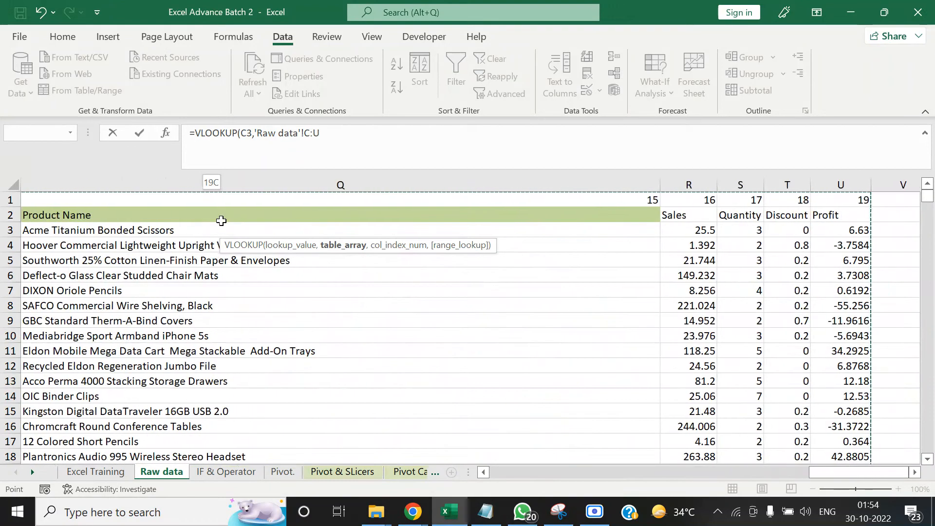
Complete the VLOOKUP in D3 with column index number 14 and range lookup 0 for an exact match
text(,)
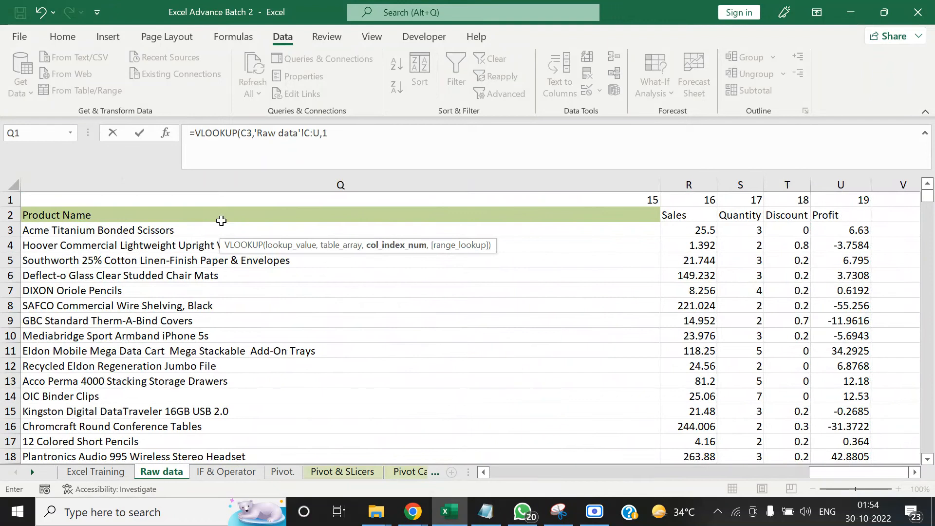
text(14,0))
key(Tab)
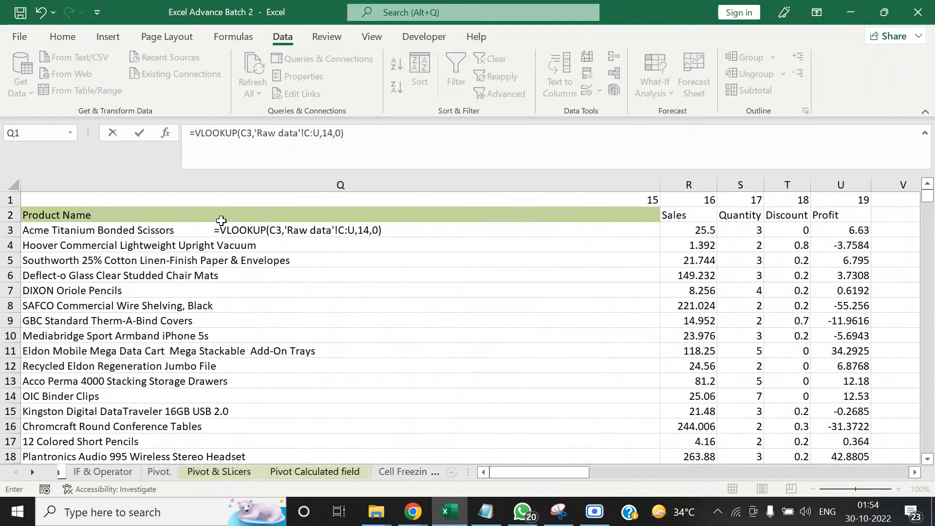
key(Left)
key(Left)
click(222, 225)
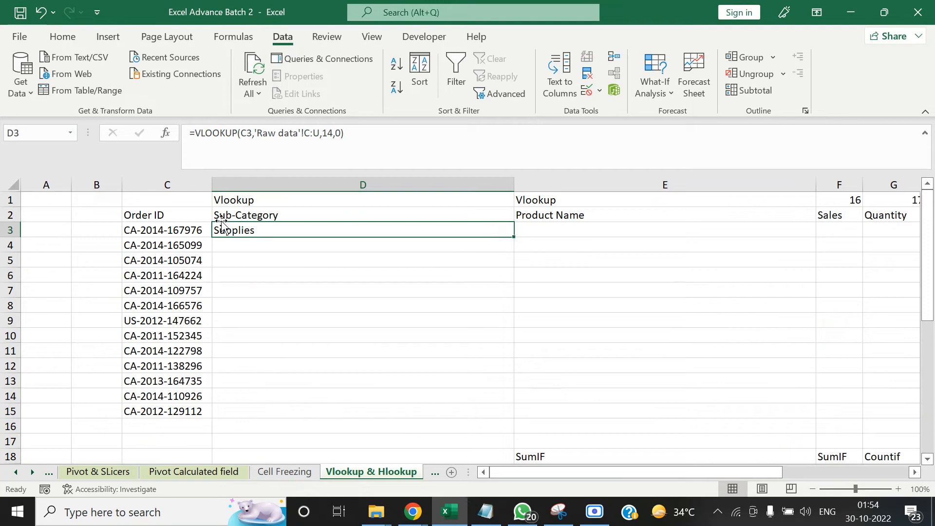
Copy the VLOOKUP formula from D3 down the Sub-Category column to D15
key(ctrl+c)
key(Left)
key(ctrl+Down)
key(Right)
key(ctrl+shift+Up)
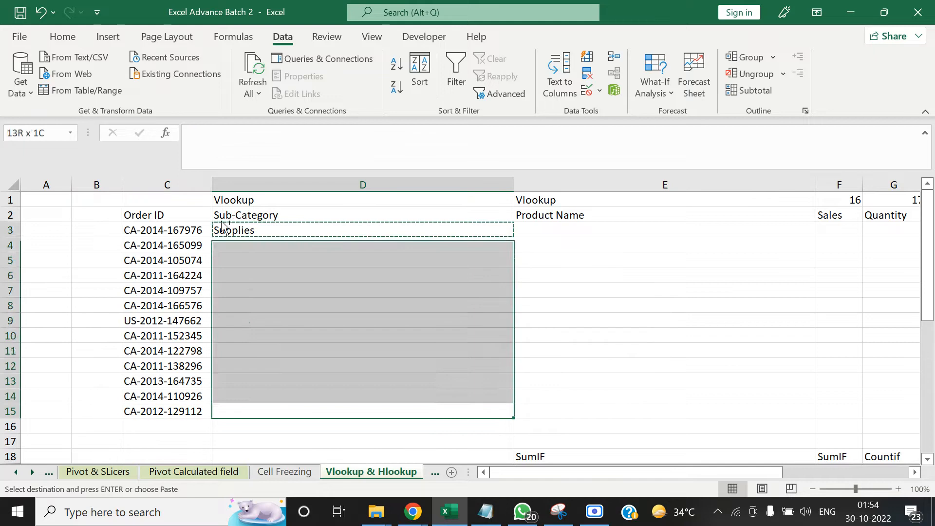
key(ctrl+v)
key(Up)
key(ctrl+Up)
key(Down)
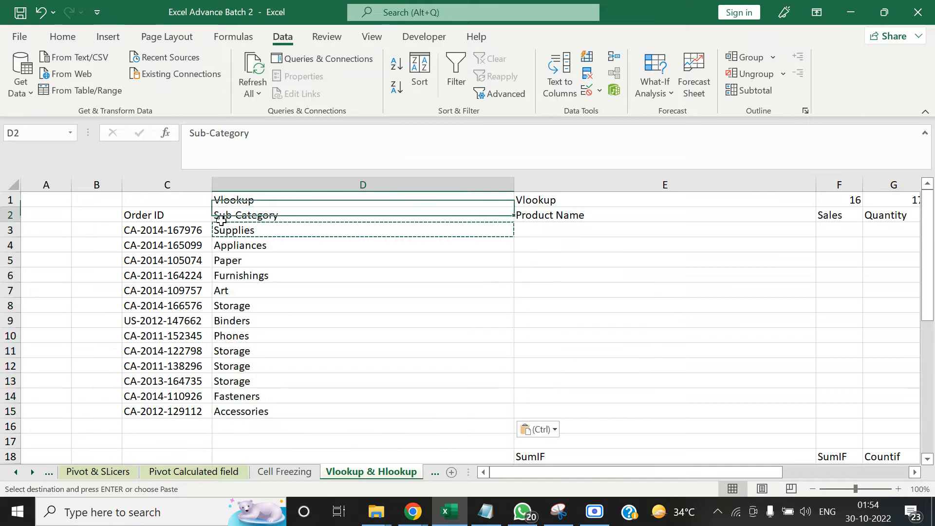
Try copying the VLOOKUP from D3 into E3 under Product Name
key(ctrl)
key(Escape)
key(Down)
key(Right)
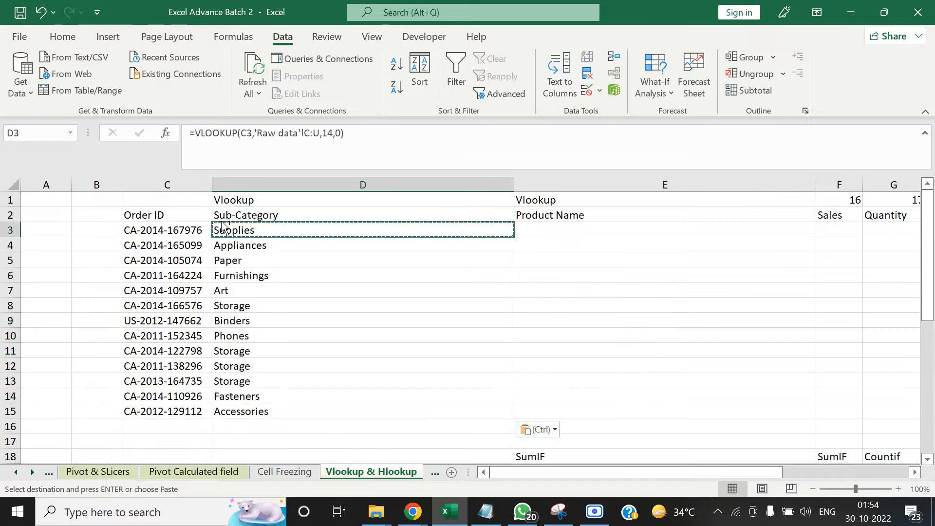
key(ctrl+v)
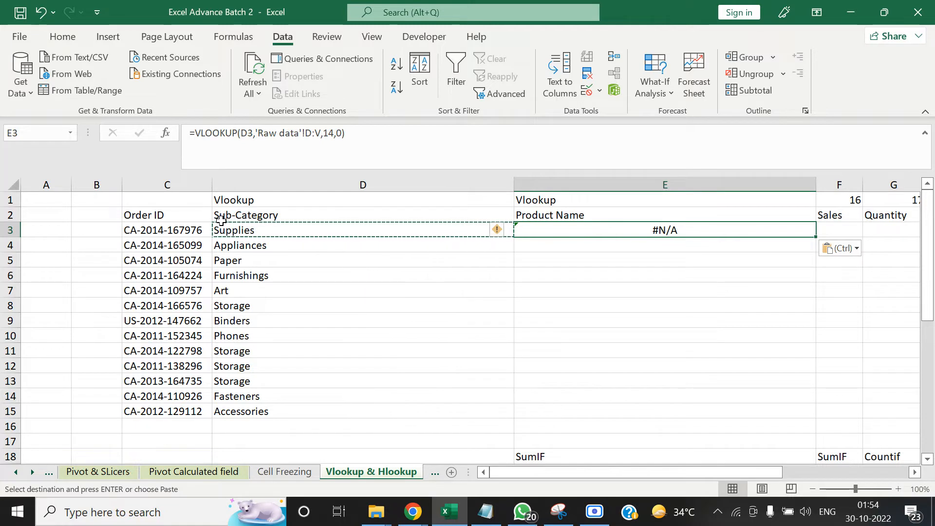
Compare the lookup value and table array references of the formulas in D3 and E3
click(221, 225)
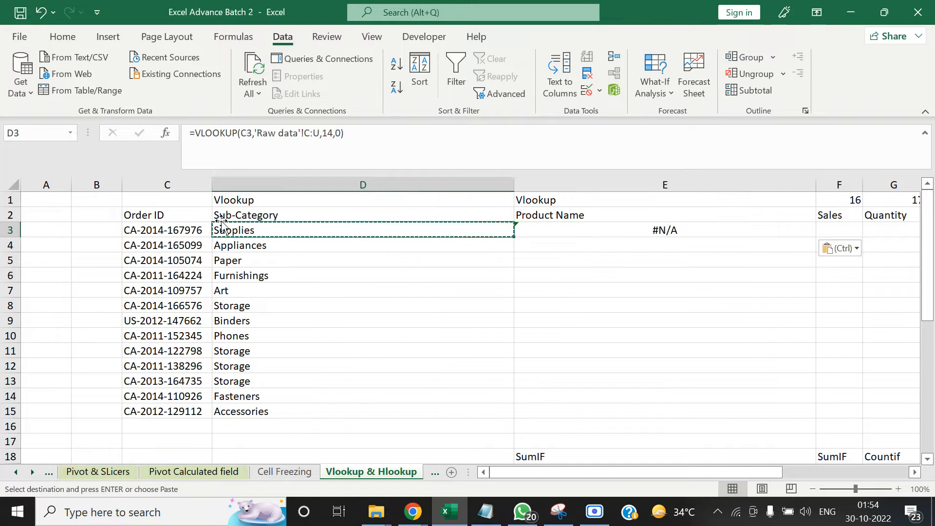
key(Right)
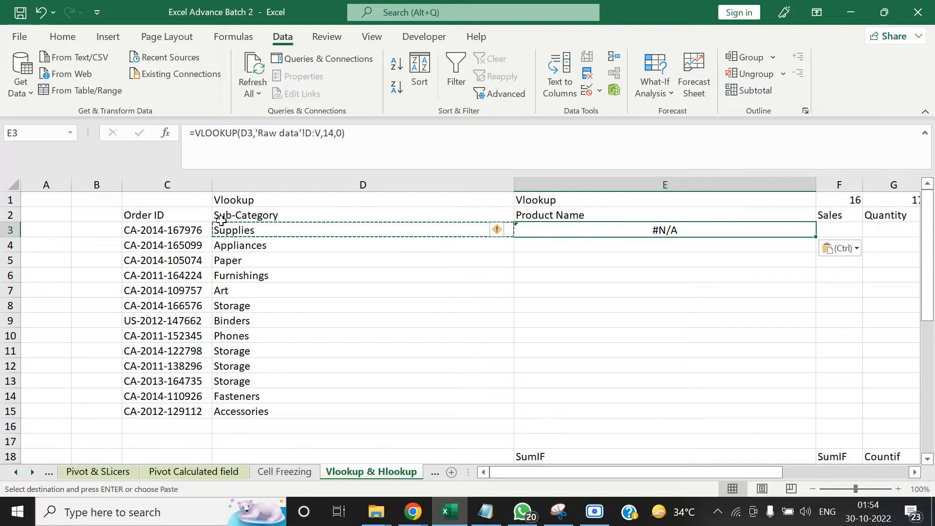
key(Left)
key(Left)
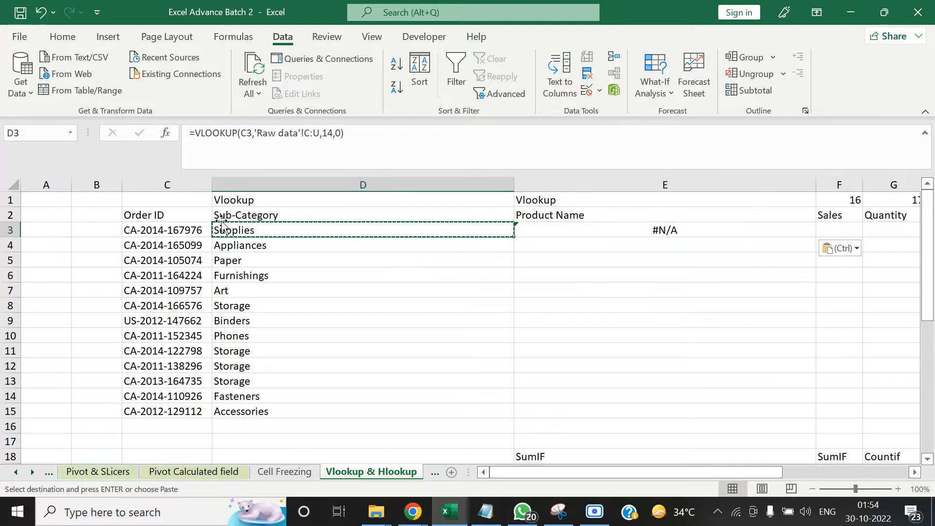
key(Up)
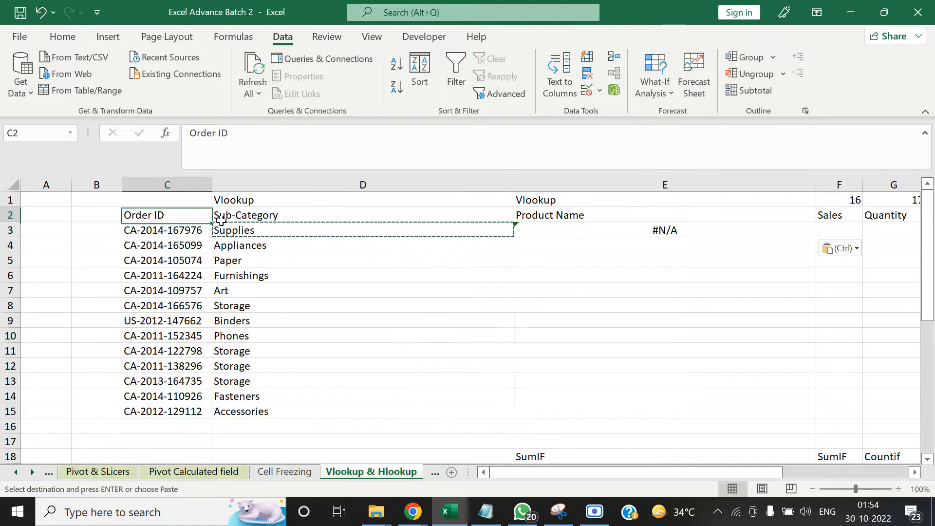
key(Down)
key(Right)
key(Right)
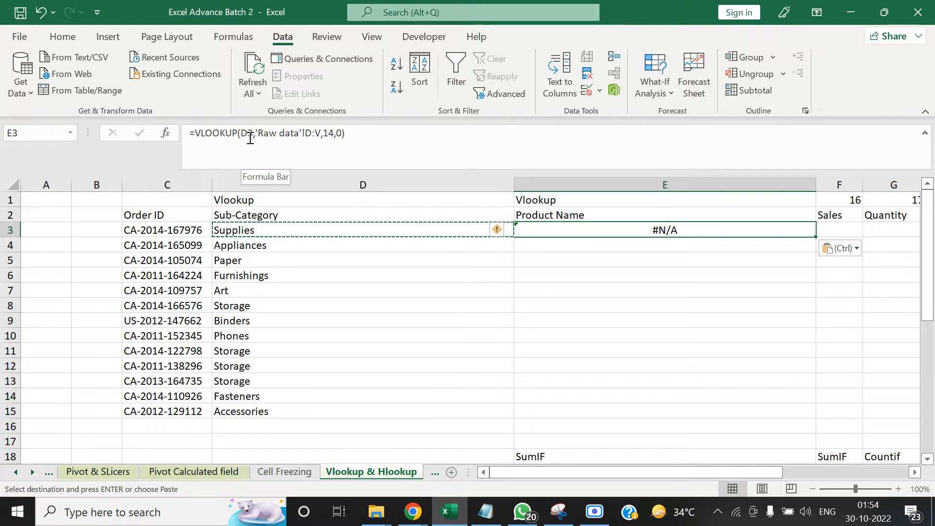
Clear the copied VLOOKUP from E3
key(Right)
key(Left)
key(Delete)
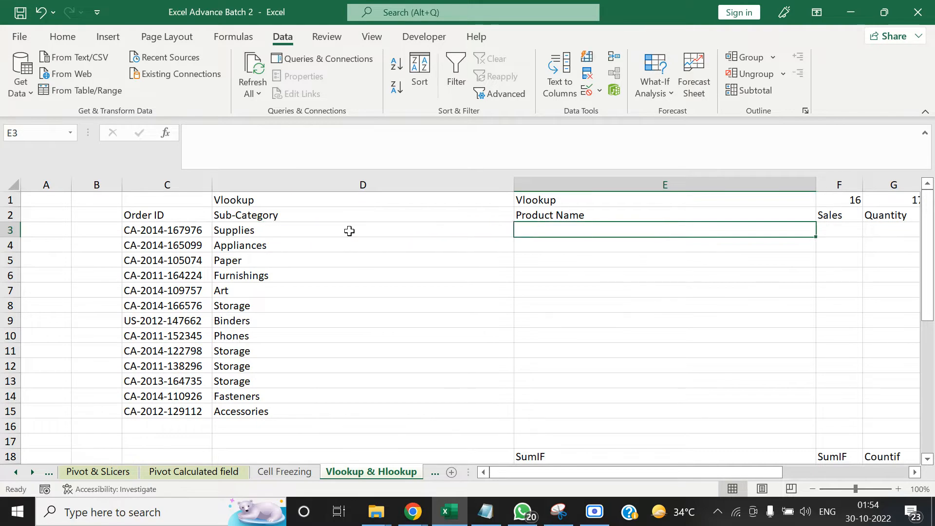
Lock the column of the lookup value in the D3 formula so that it reads $C3
click(349, 231)
click(251, 133)
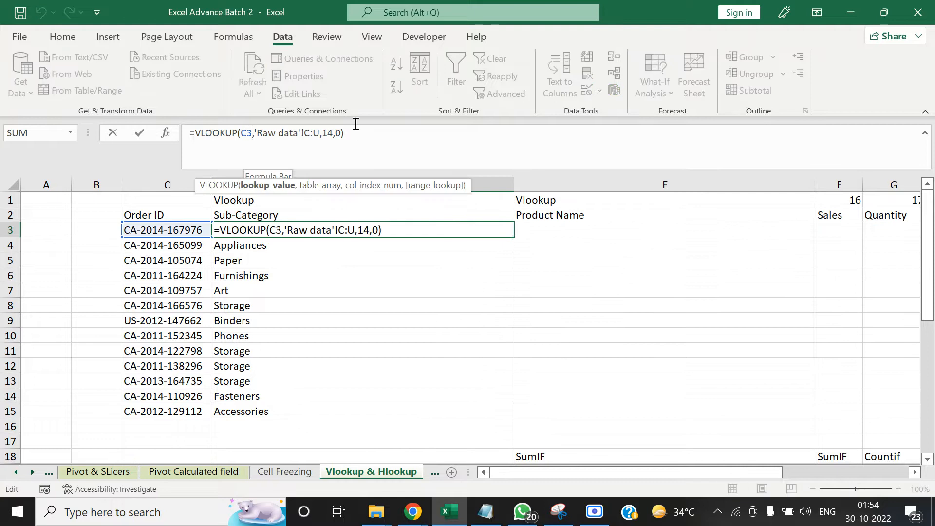
key(F4)
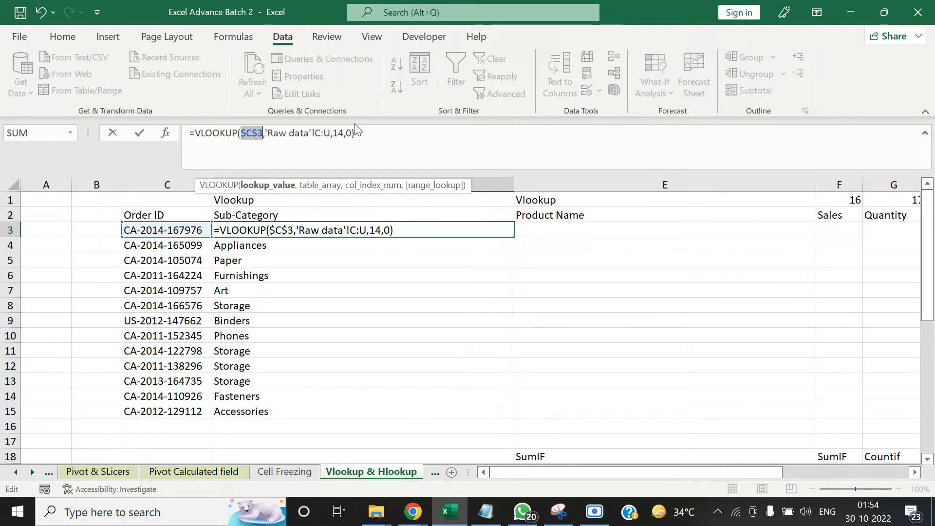
key(F4)
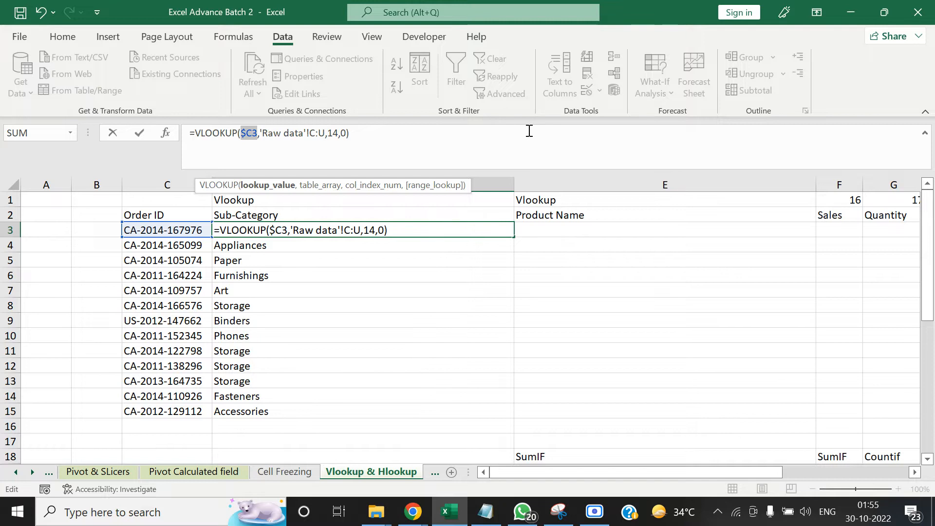
key(Tab)
Try the D3 formula with the locked lookup column in E3, and clear E3 after comparing both table arrays
key(Left)
key(ctrl+c)
key(Right)
key(ctrl+v)
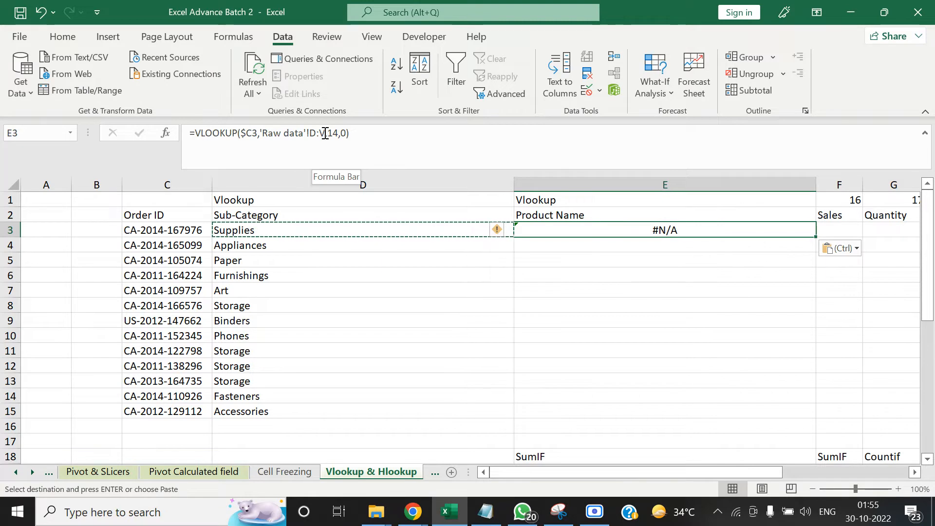
click(280, 228)
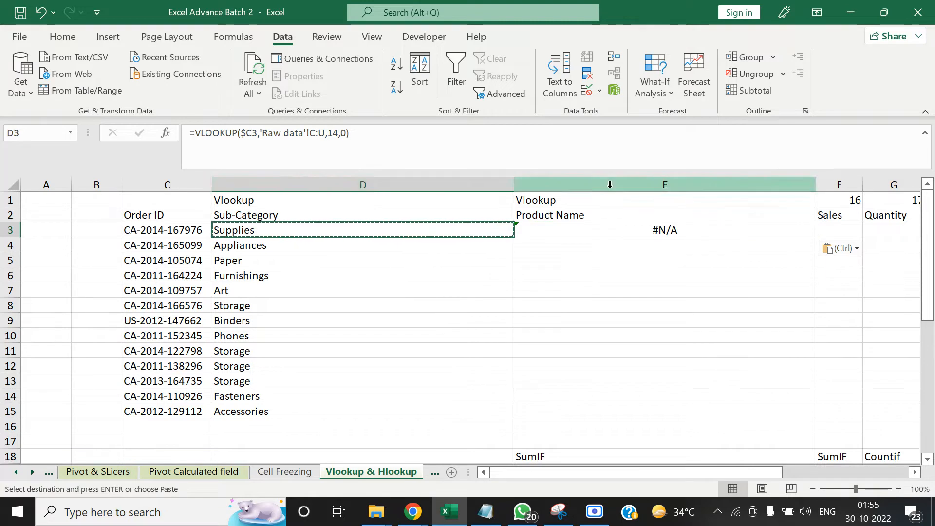
click(624, 241)
click(624, 229)
key(Delete)
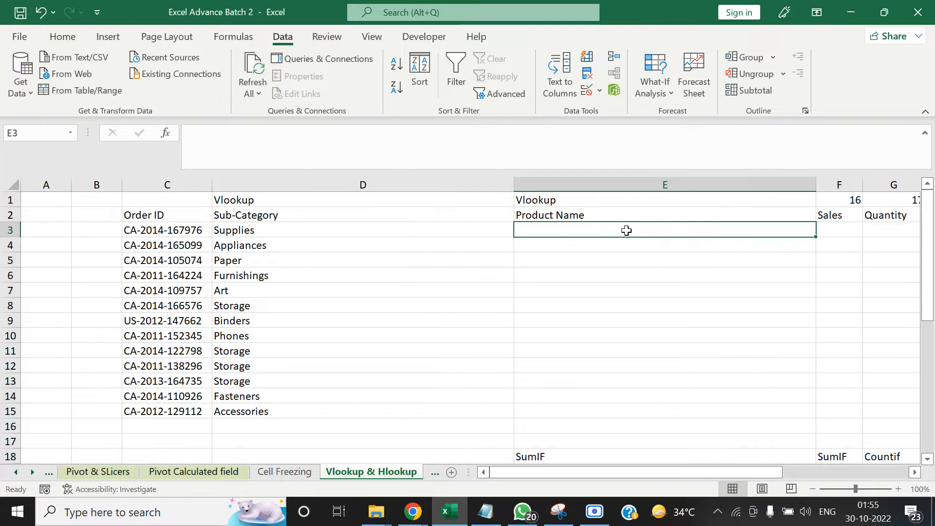
Make the table array of the VLOOKUP in D3 absolute as 'Raw data'!$C:$U
key(Left)
click(326, 135)
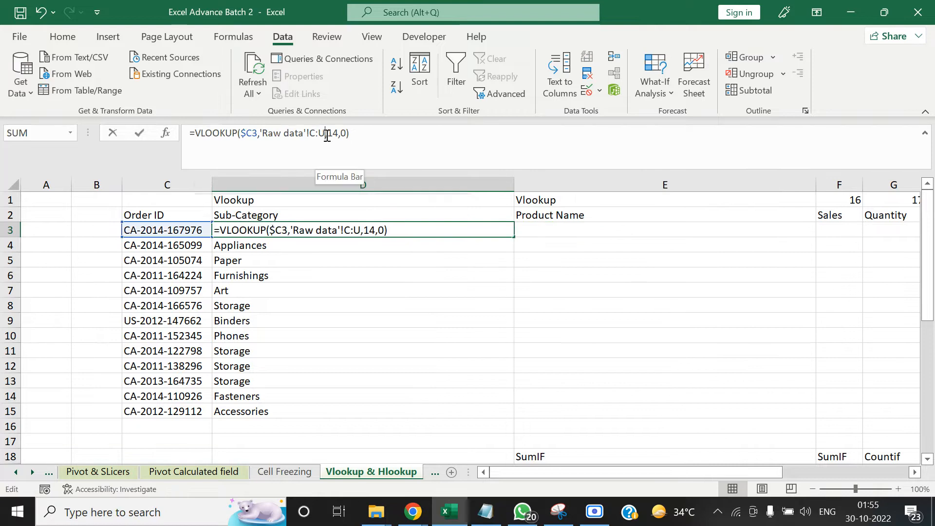
key(F4)
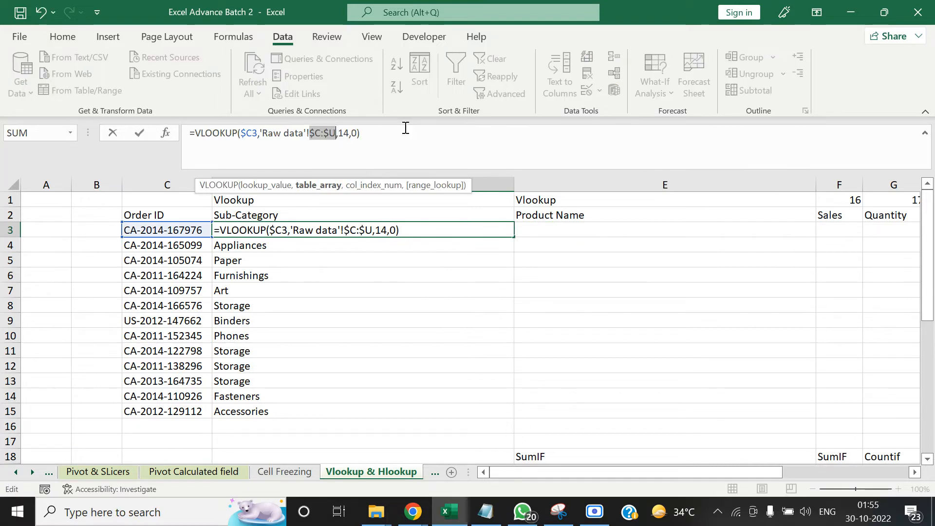
key(Tab)
key(Left)
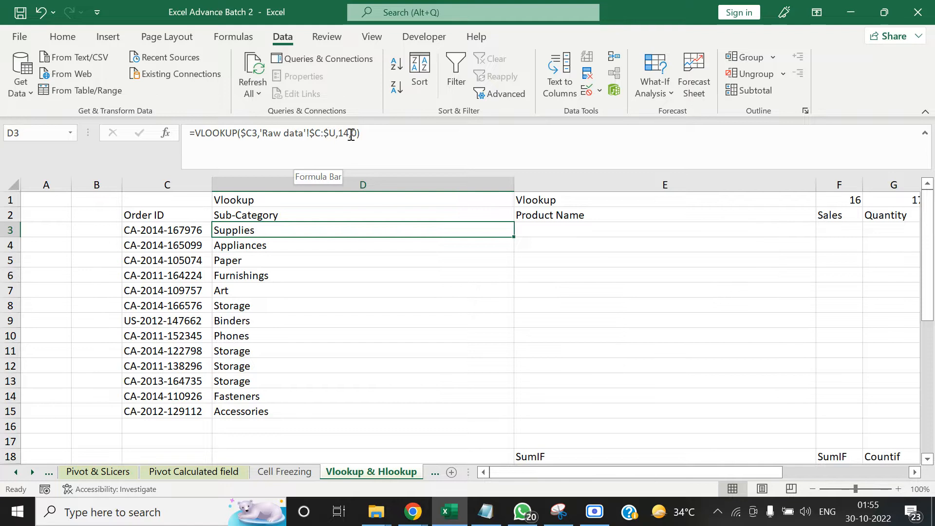
Copy the VLOOKUP with the locked references from D3 into the first Product Name cell, E3
key(Right)
key(Left)
key(Left)
key(Right)
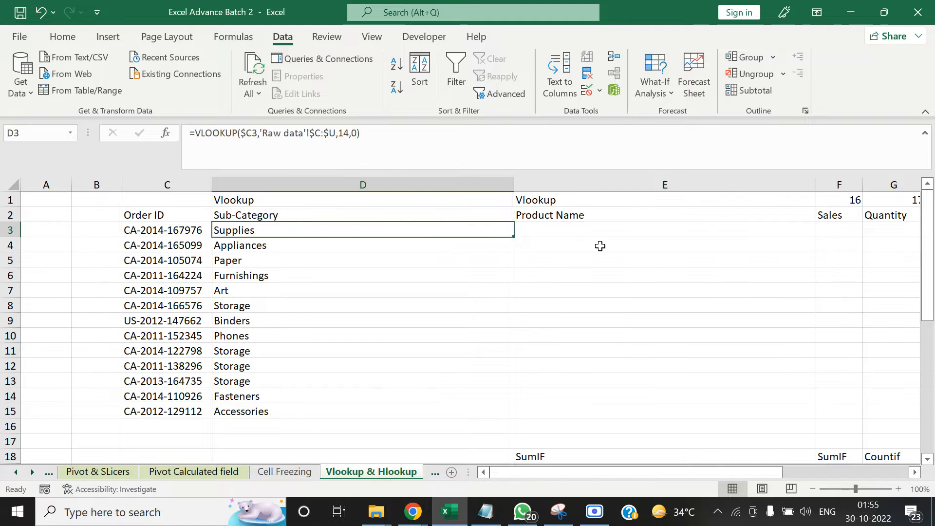
key(ctrl+c)
key(Right)
key(ctrl+v)
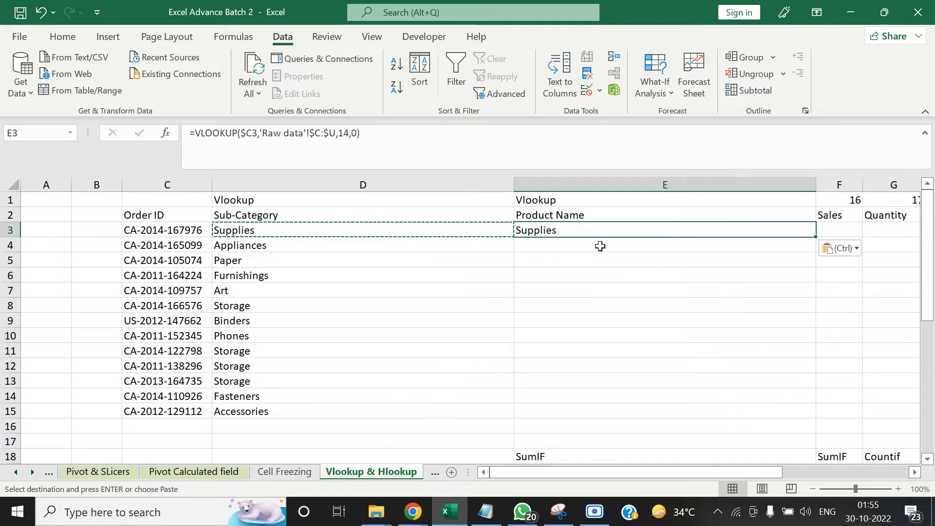
Set the column index of the VLOOKUP in E3 to 15 so that it returns the product name
click(350, 133)
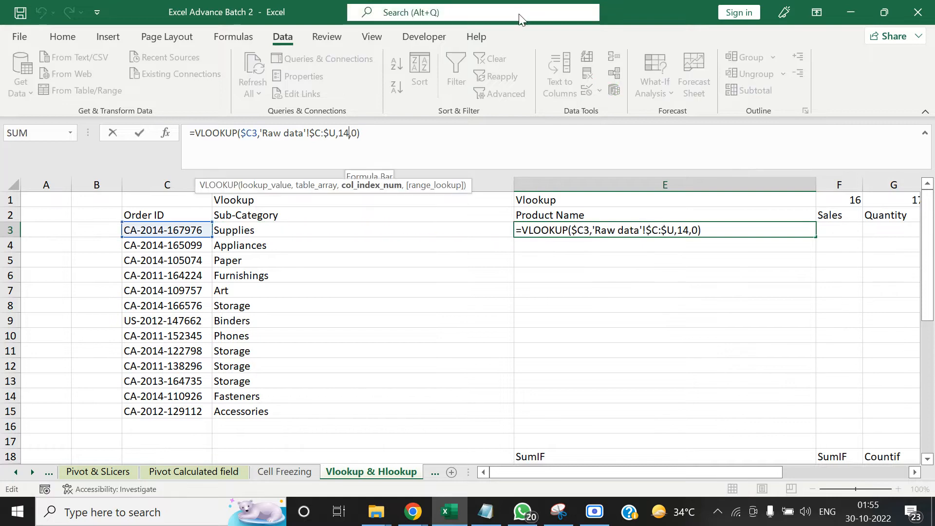
key(BackSpace)
text(5)
key(Tab)
key(Left)
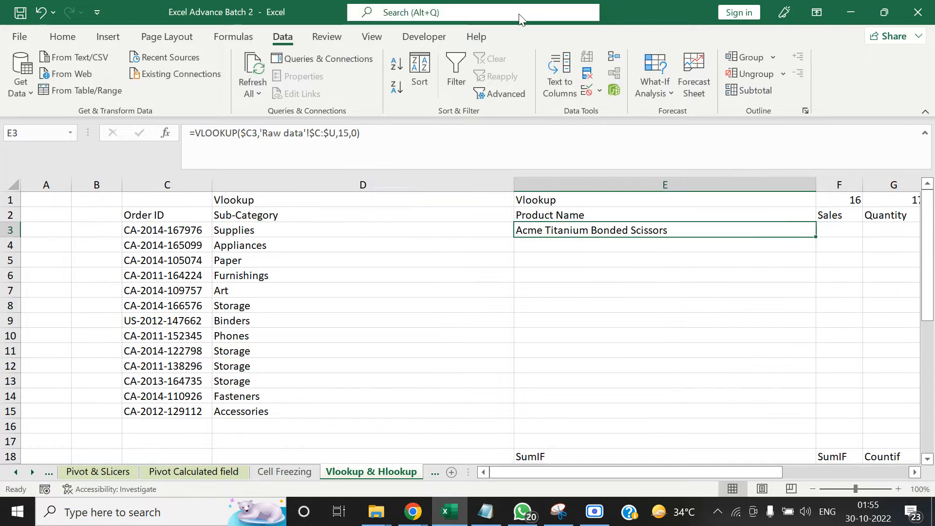
Copy the Product Name VLOOKUP from E3 into the range E3:E15, covering every listed Order ID
key(Left)
key(Right)
key(ctrl+c)
key(Left)
key(ctrl+Down)
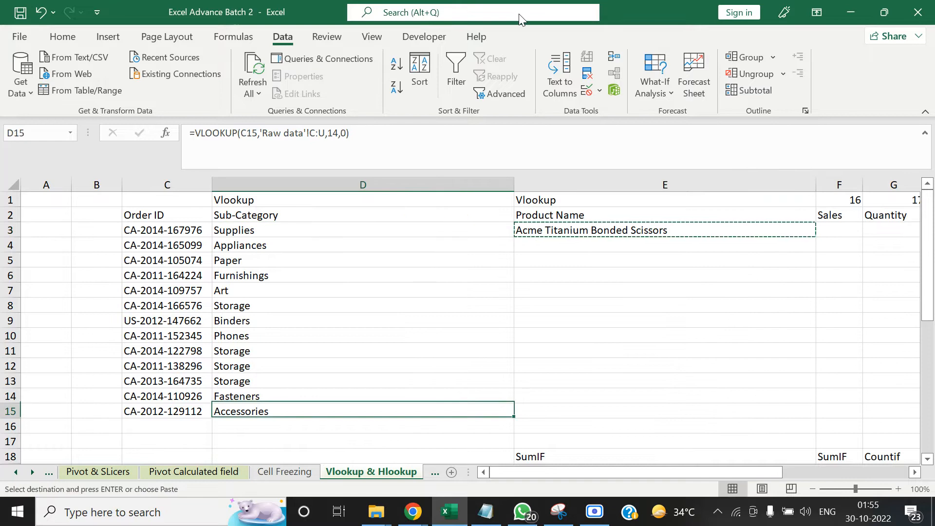
key(Right)
key(ctrl+shift+Up)
key(ctrl+v)
key(Left)
key(Left)
key(Up)
key(Up)
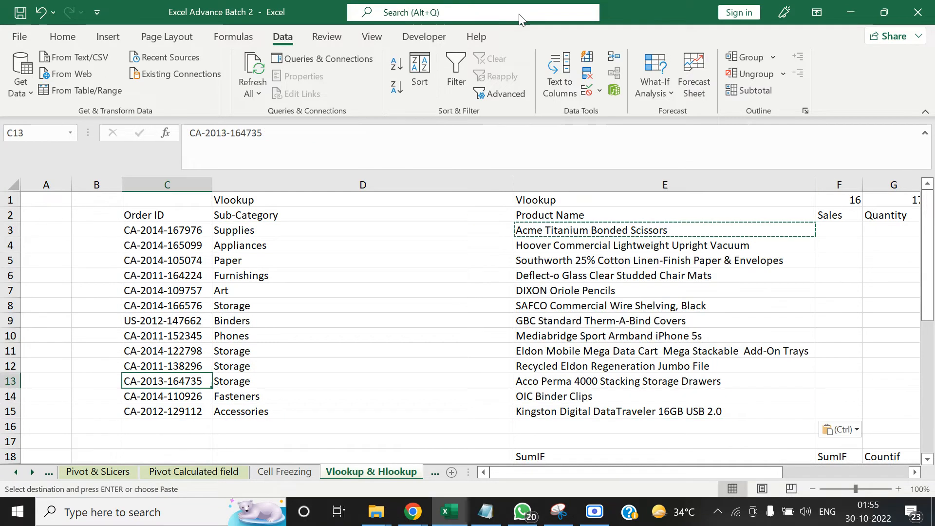
key(Escape)
key(Up)
key(Up)
key(Up)
key(Right)
key(Up)
key(Up)
key(Up)
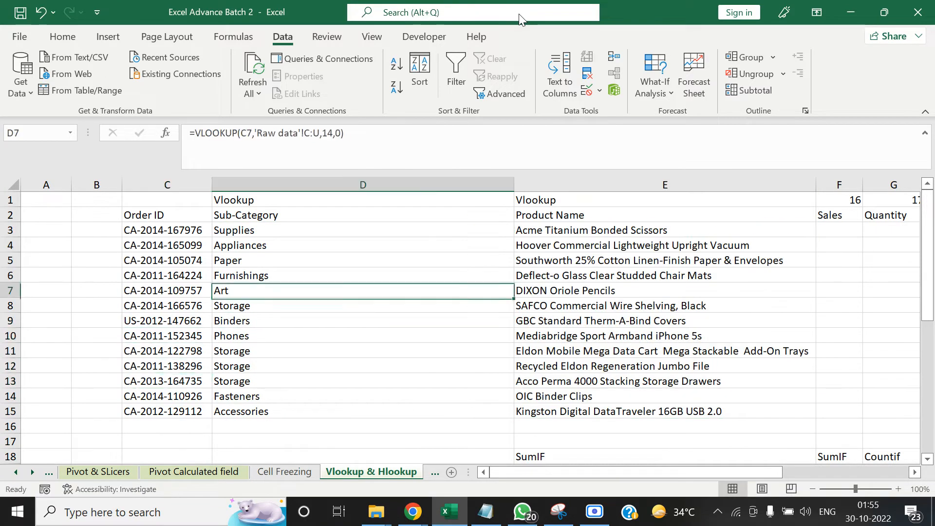
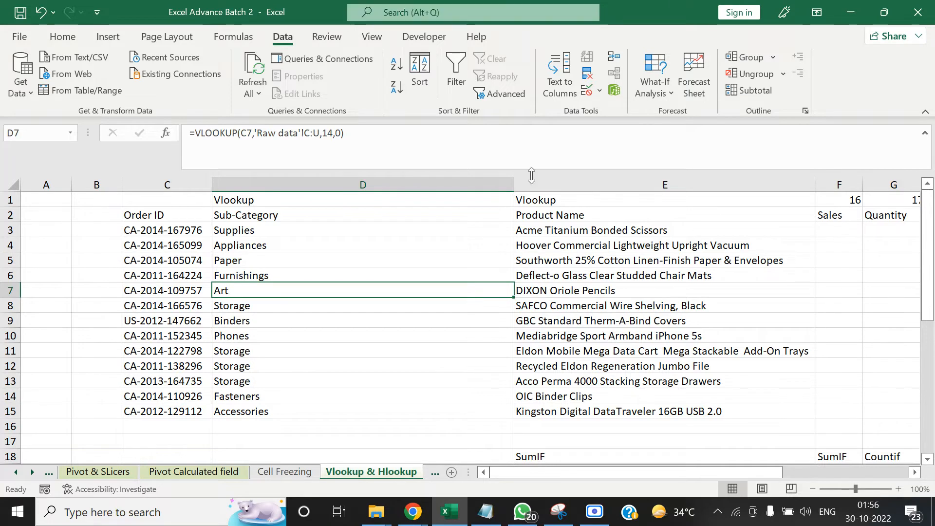
Switch to the Google Meet call, close its People list and return to the Excel workbook
click(423, 515)
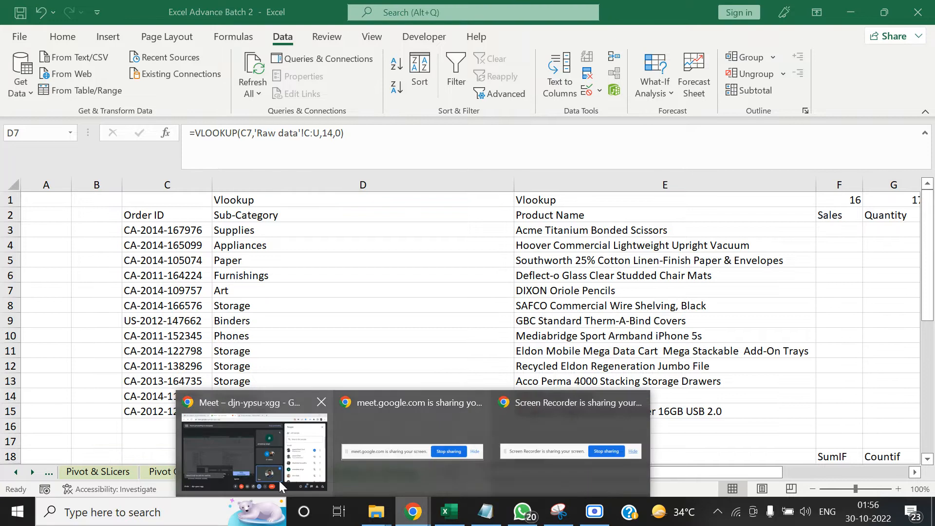
click(233, 458)
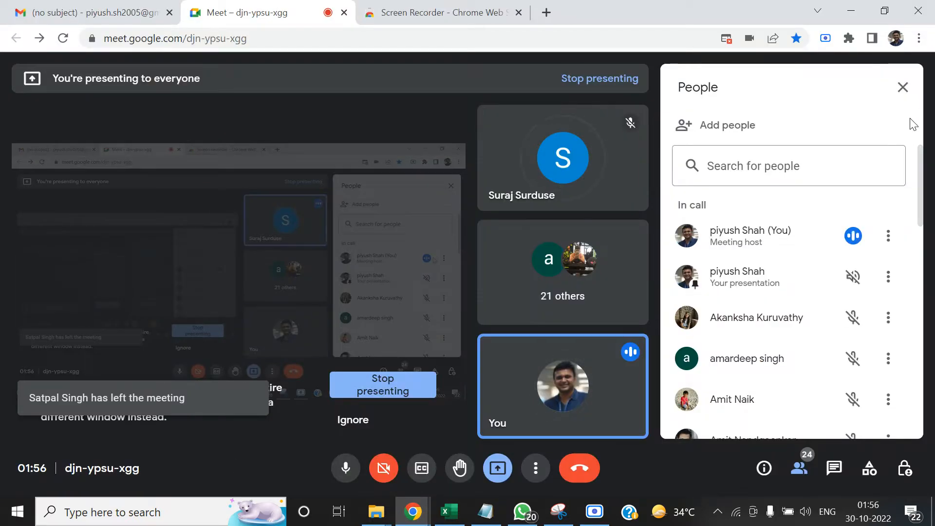
click(902, 87)
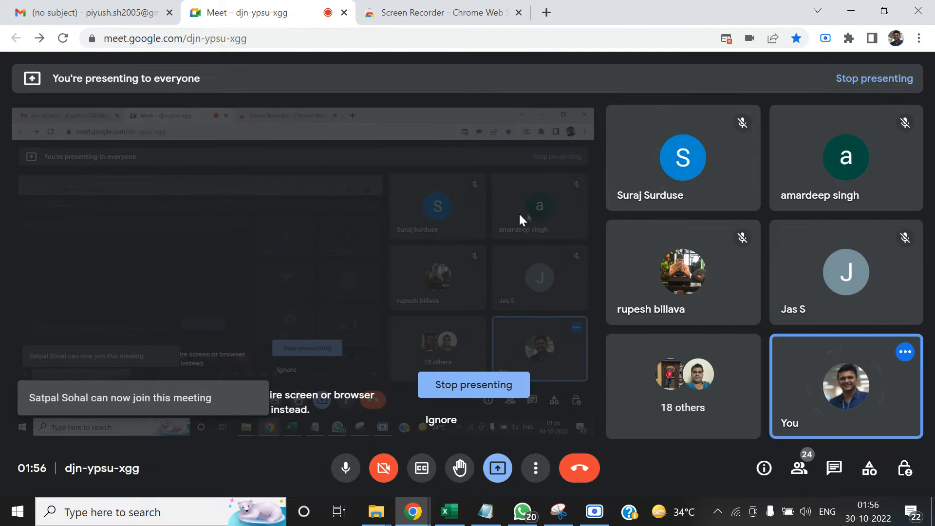
key(alt+Tab)
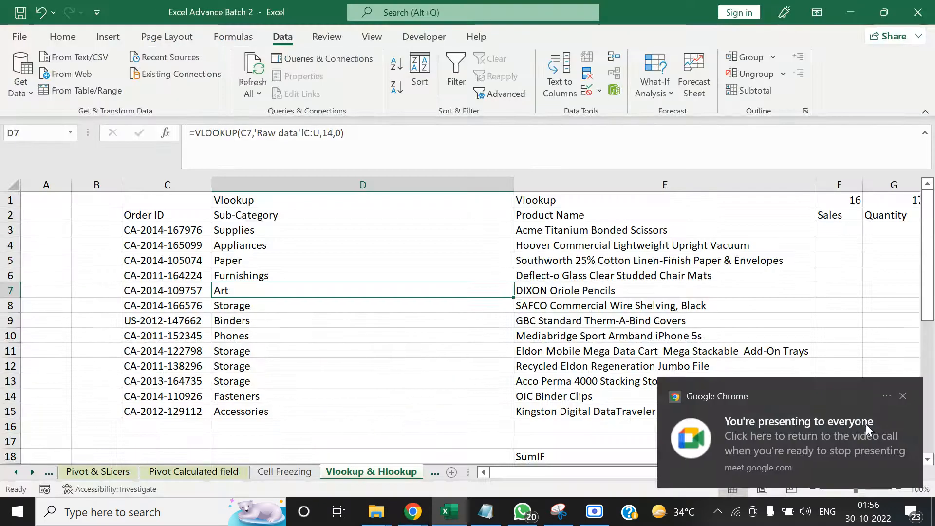
click(902, 397)
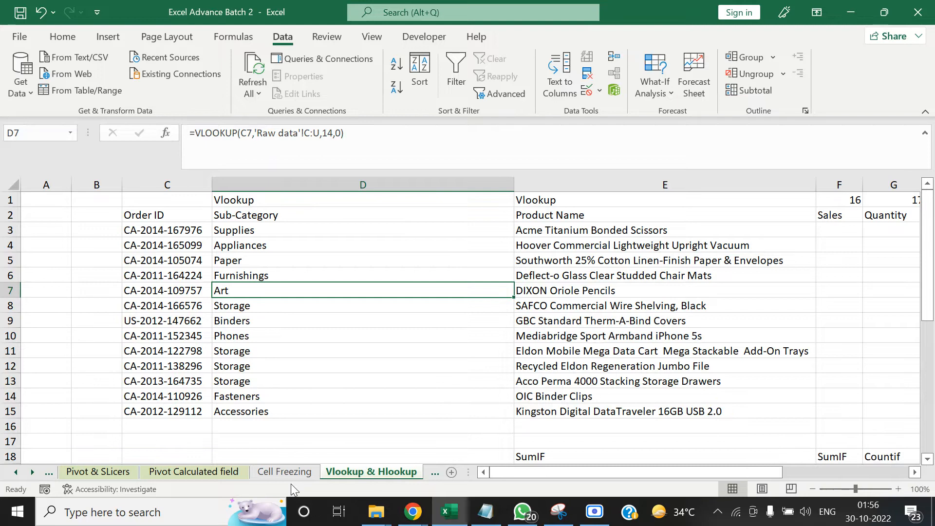
Look over the second table's SumIF, Countif and Average if headings in row 18
click(344, 321)
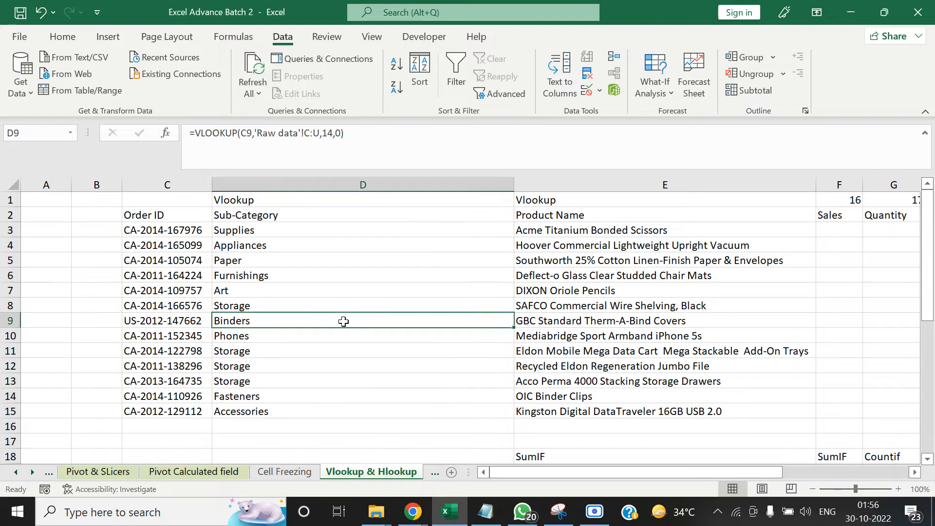
key(Down)
key(Down)
key(Down)
key(Down)
key(Down)
key(Down)
key(Down)
key(Down)
key(Down)
key(Down)
key(Down)
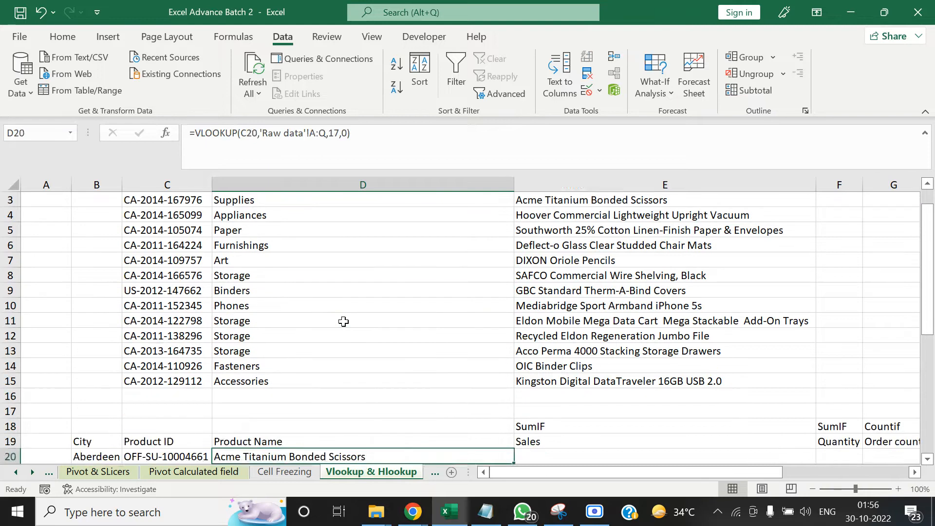
key(Down)
key(Down)
key(Up)
key(Up)
key(Up)
key(Up)
key(Right)
key(Right)
key(Right)
key(Right)
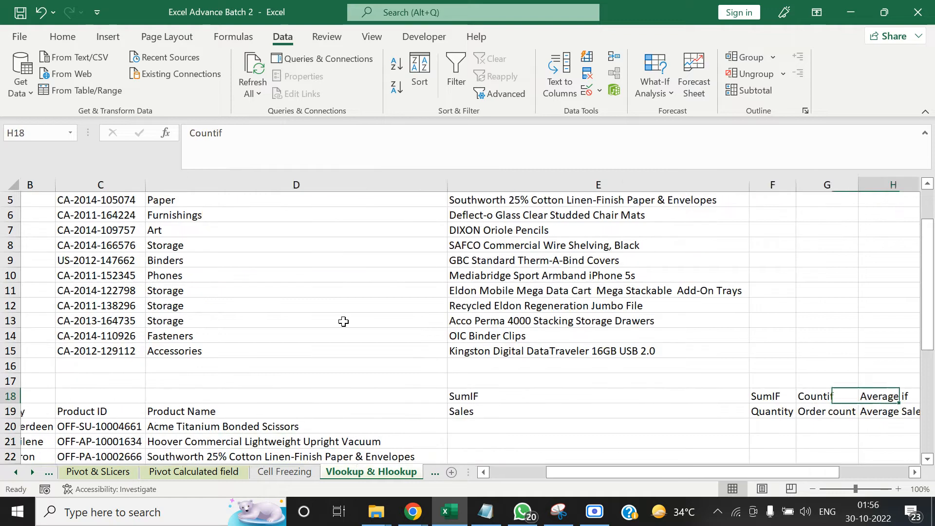
key(Right)
key(Left)
key(Left)
key(Left)
key(Left)
key(Left)
key(Left)
key(Left)
key(Left)
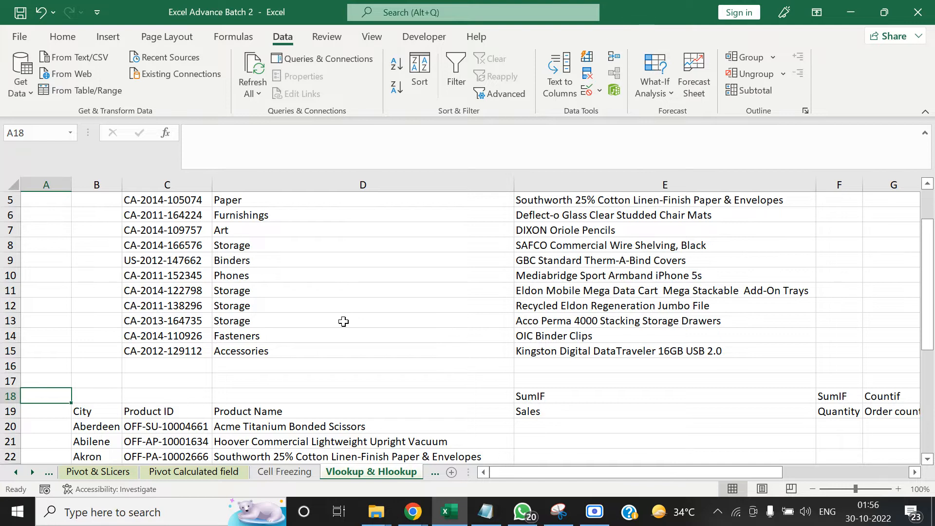
Examine the column index numbers in row 1 above the Sales, Quantity, Discount and Profit headings
key(ctrl+Up)
key(Right)
key(Right)
key(Right)
key(Right)
key(Right)
key(Right)
key(Right)
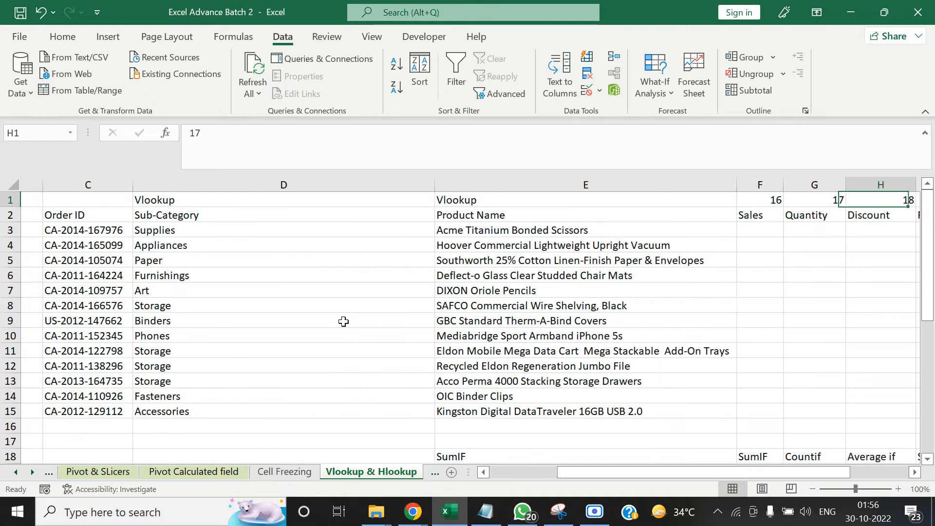
key(Down)
key(Left)
key(Left)
key(Right)
key(Right)
key(Right)
key(Left)
key(Left)
key(Left)
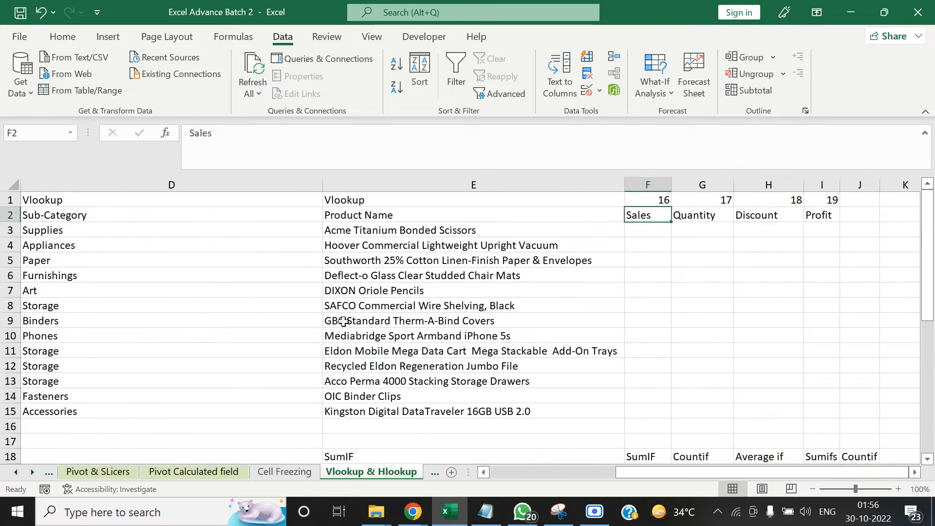
key(alt+Tab)
key(Left)
key(Left)
key(Right)
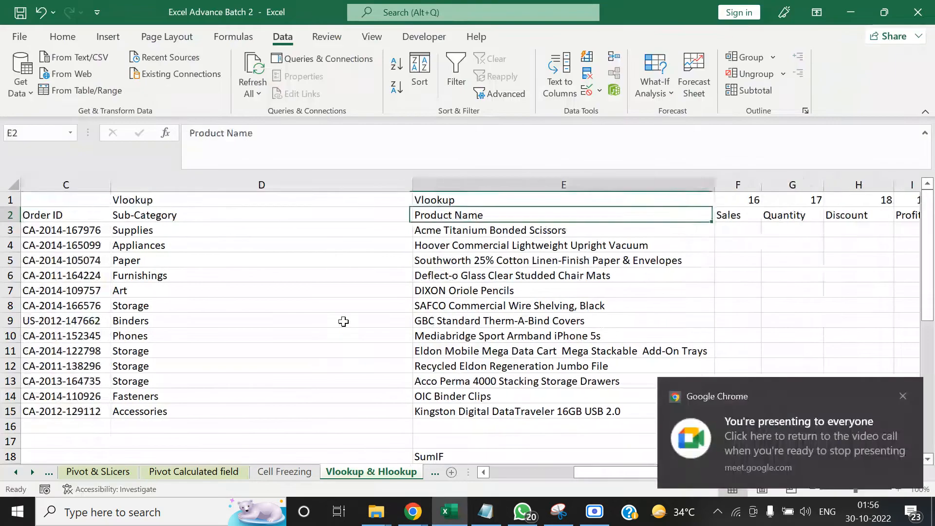
key(Right)
key(Down)
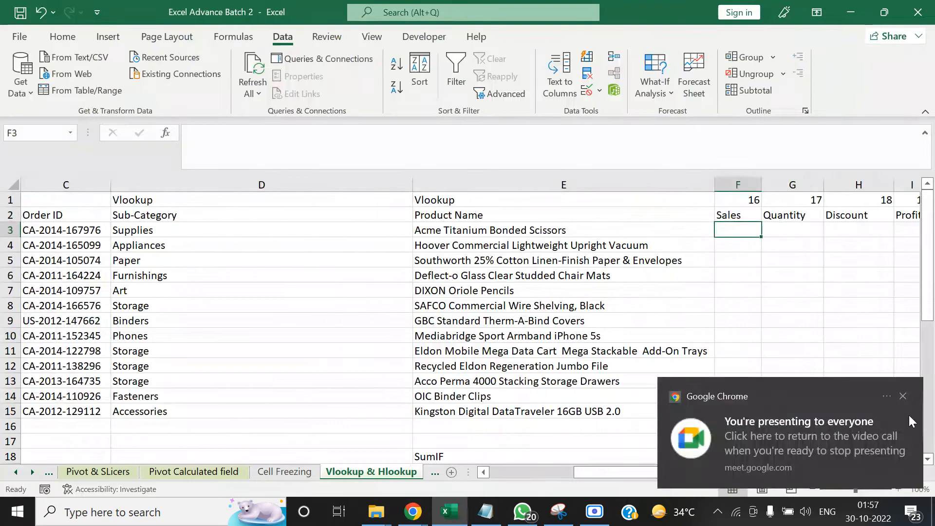
click(903, 395)
Check the column numbers above Sales, Quantity, Discount and Profit on the Raw data sheet
click(21, 471)
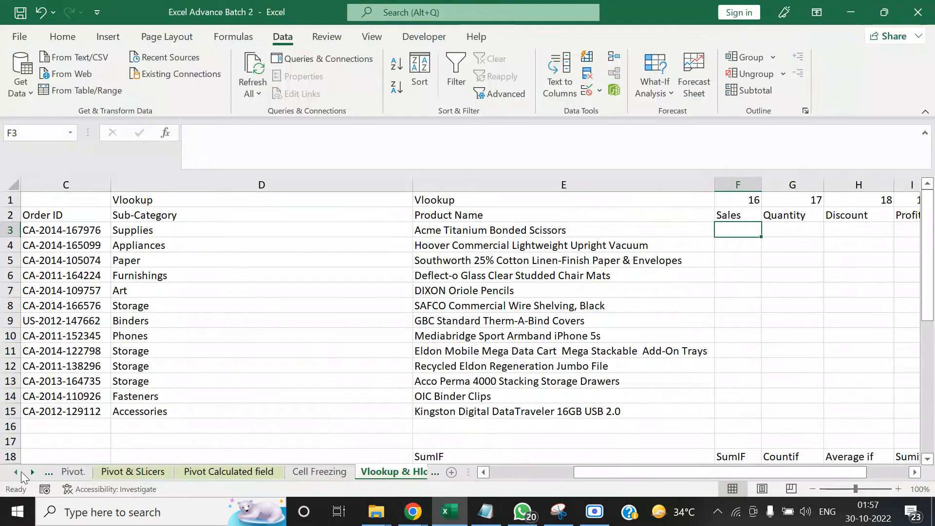
click(21, 471)
click(21, 471)
click(21, 471)
click(163, 471)
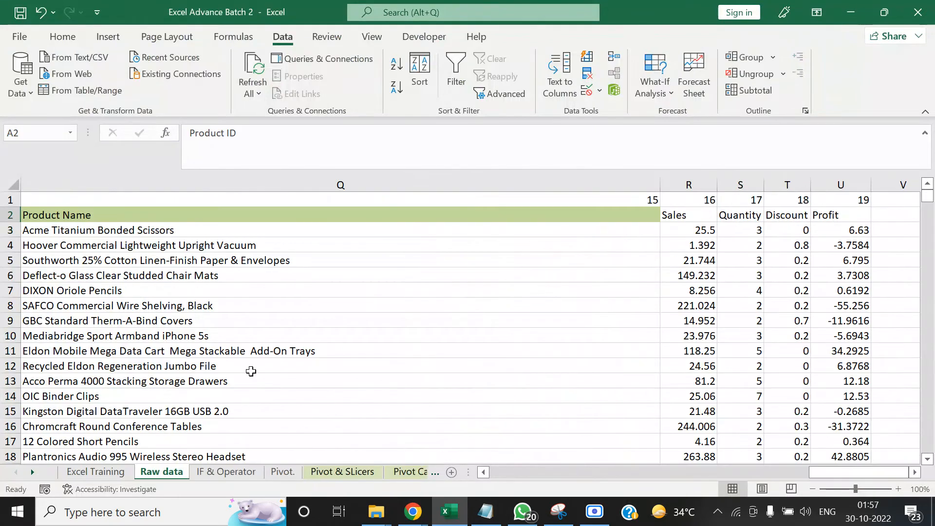
key(Right)
key(Right)
key(Right)
key(Right)
key(Right)
key(Right)
key(Right)
key(Right)
key(Right)
key(Right)
key(Right)
key(Right)
key(Right)
key(Right)
key(Right)
key(Right)
key(Right)
key(Right)
key(Right)
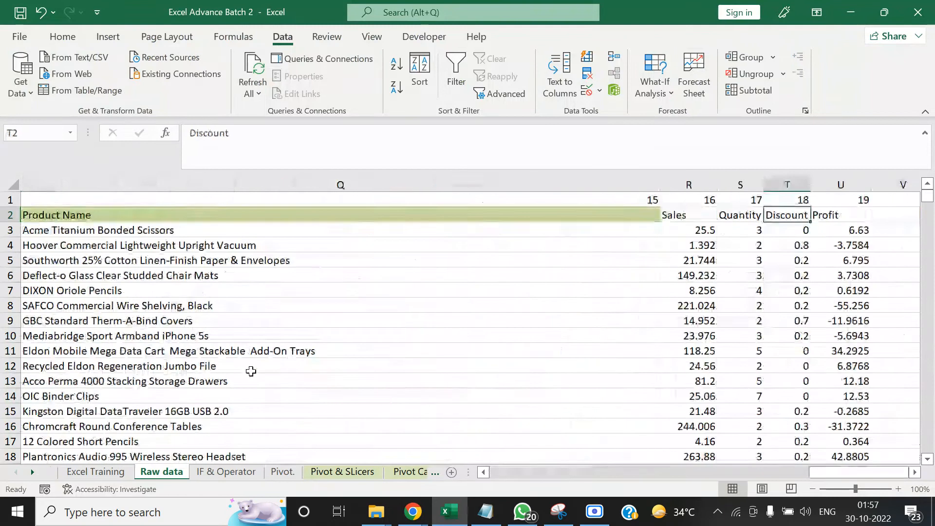
key(Left)
key(Left)
key(Right)
key(Right)
key(Right)
key(Right)
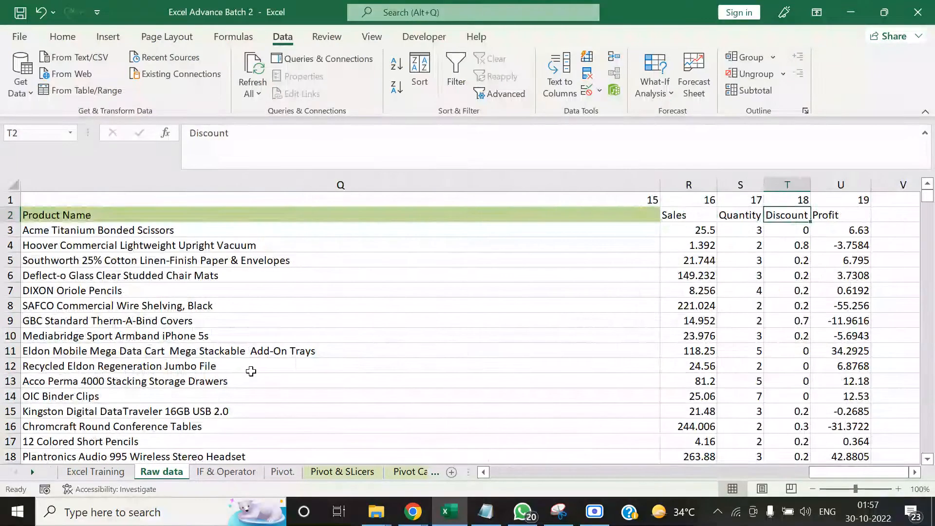
key(Left)
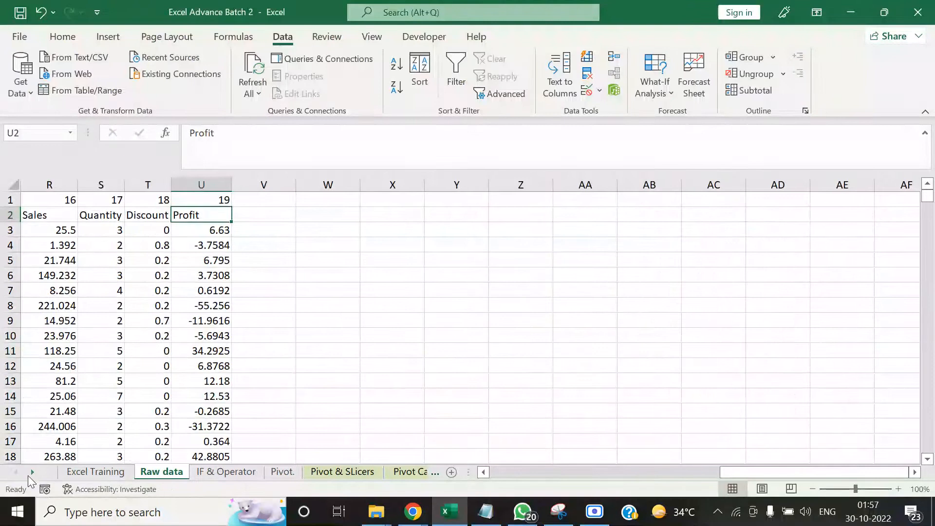
Return to the Vlookup & Hlookup sheet and copy the Product Name VLOOKUP from E3 into the first Sales cell, F3
click(31, 472)
click(31, 472)
click(31, 472)
click(31, 472)
click(31, 472)
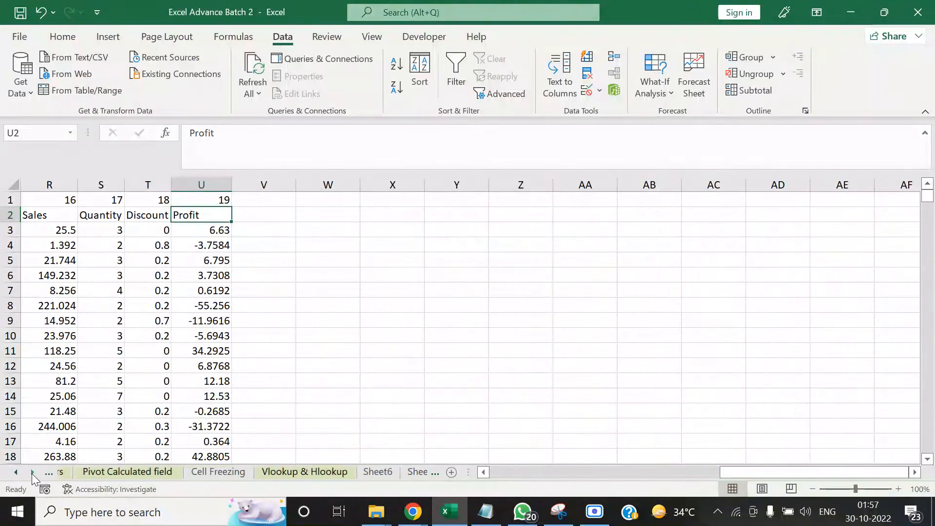
click(31, 472)
click(179, 473)
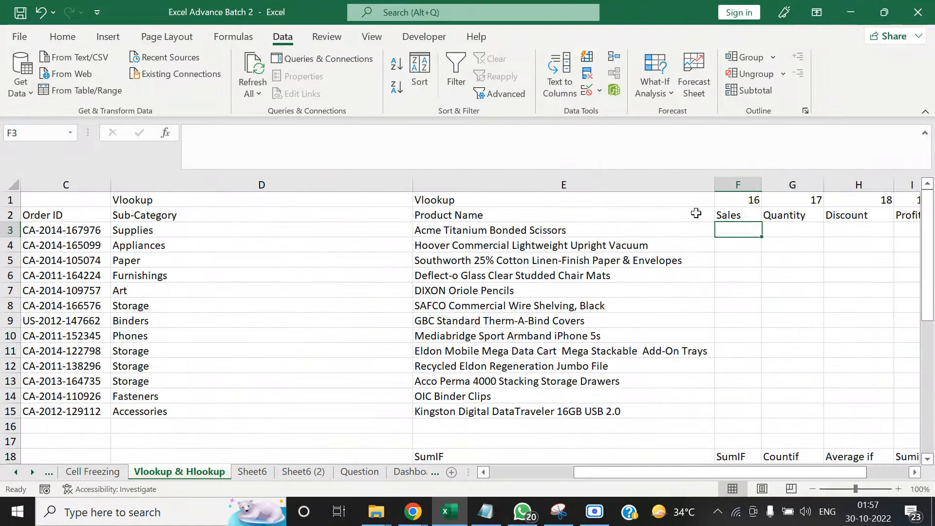
key(Left)
key(ctrl+c)
key(Right)
key(ctrl+v)
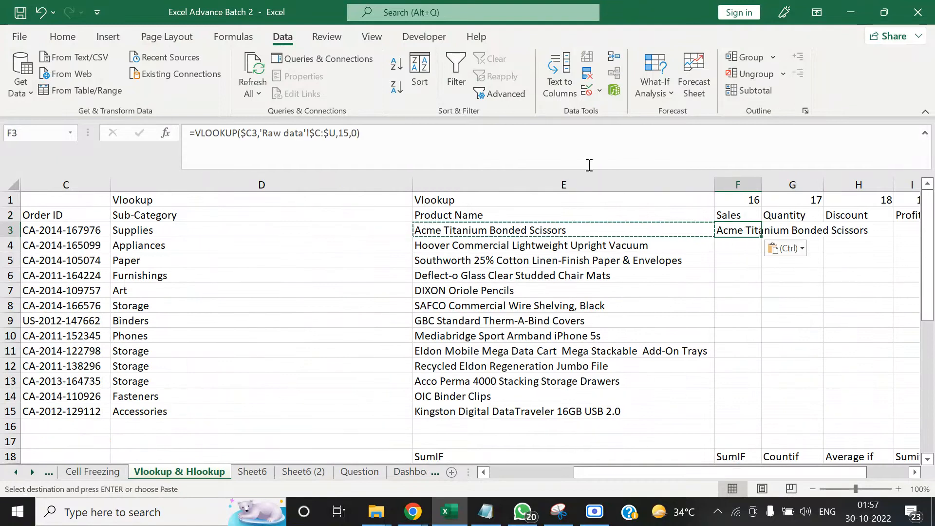
Set the column index of the VLOOKUP in F3 to 16 so that it returns the sales value
click(354, 132)
key(BackSpace)
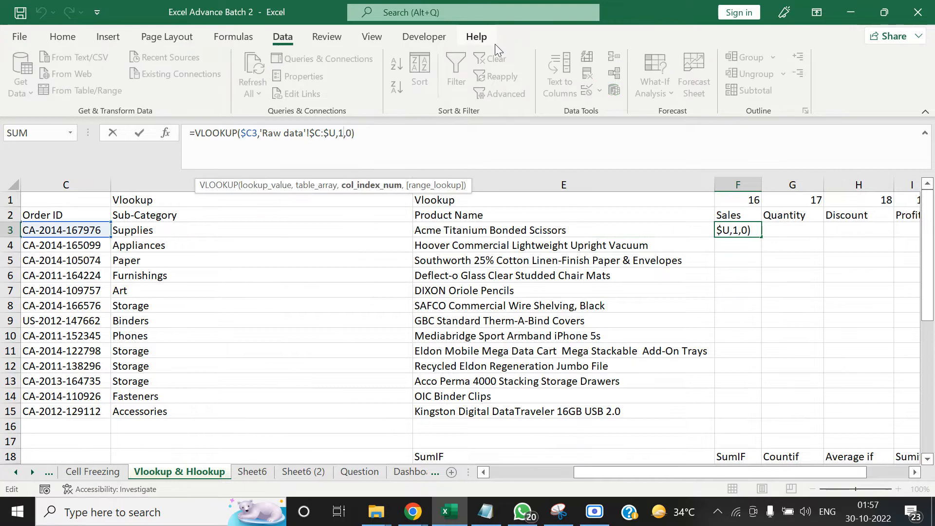
text(6)
key(ctrl+Return)
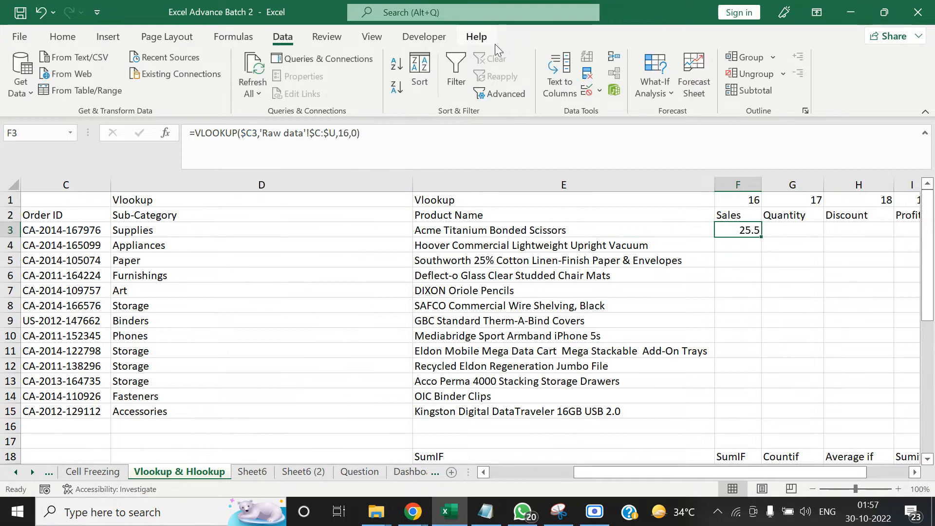
Review the index numbers in row 1 over the Sales to Profit columns
key(Right)
key(Up)
key(Up)
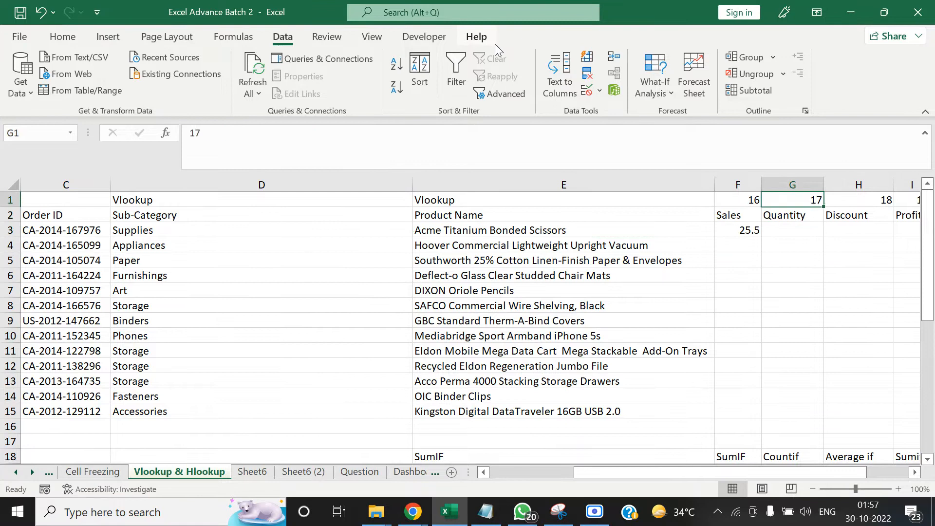
key(Left)
key(Right)
key(Right)
key(Right)
key(Right)
key(ctrl+Left)
key(ctrl+Left)
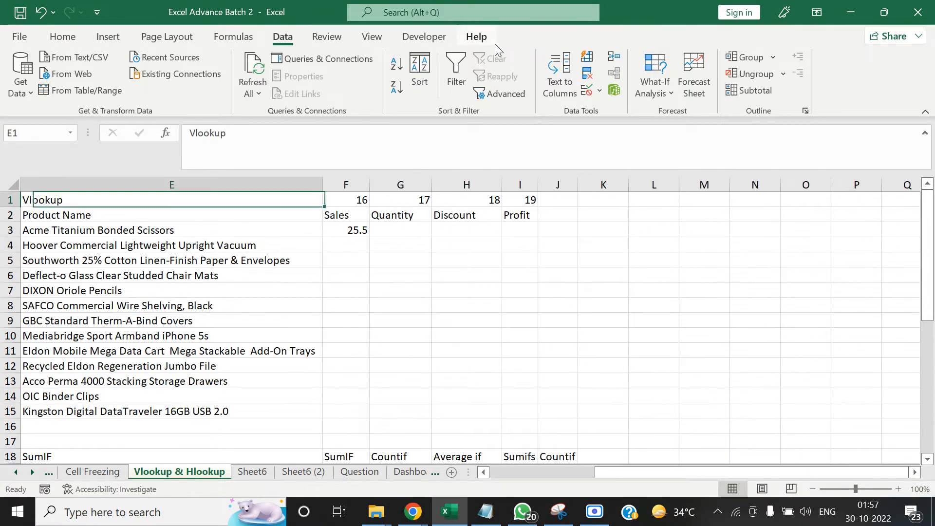
Replace the fixed column index of the VLOOKUP in F3 with the row-locked cell reference F$1
key(Down)
key(Down)
key(Down)
key(Right)
key(Up)
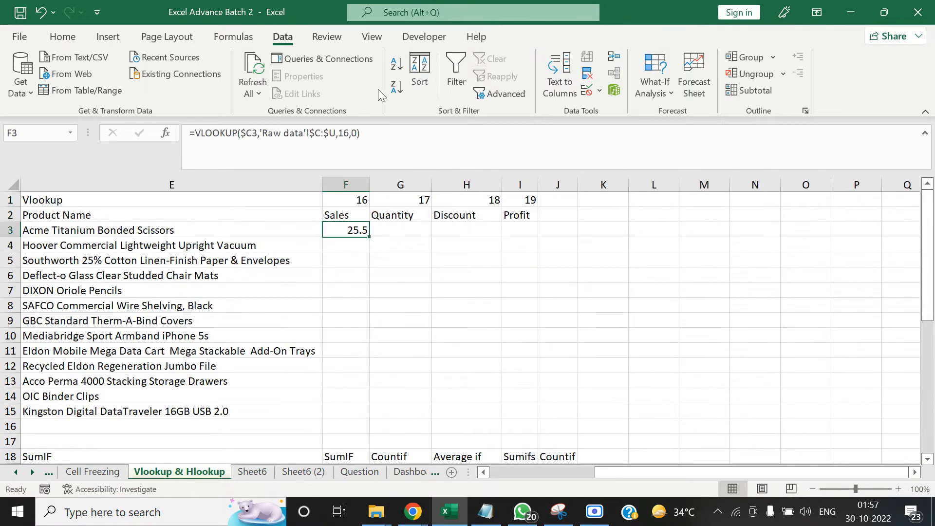
key(F2)
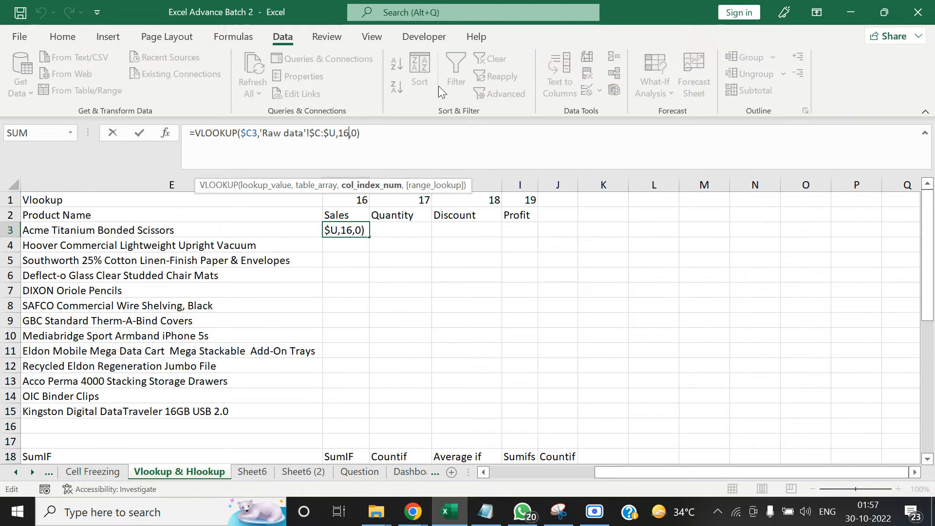
key(BackSpace)
key(BackSpace)
click(350, 200)
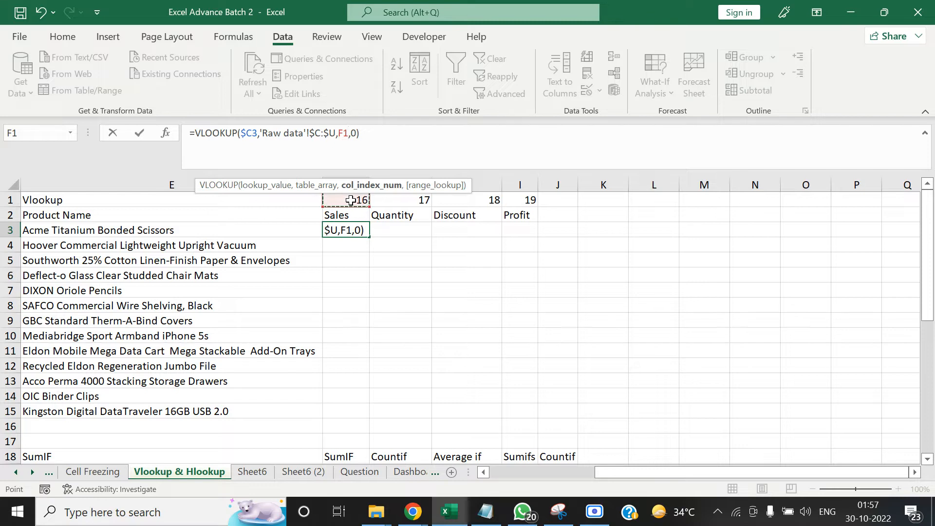
key(F4)
key(F4)
click(374, 133)
key(Tab)
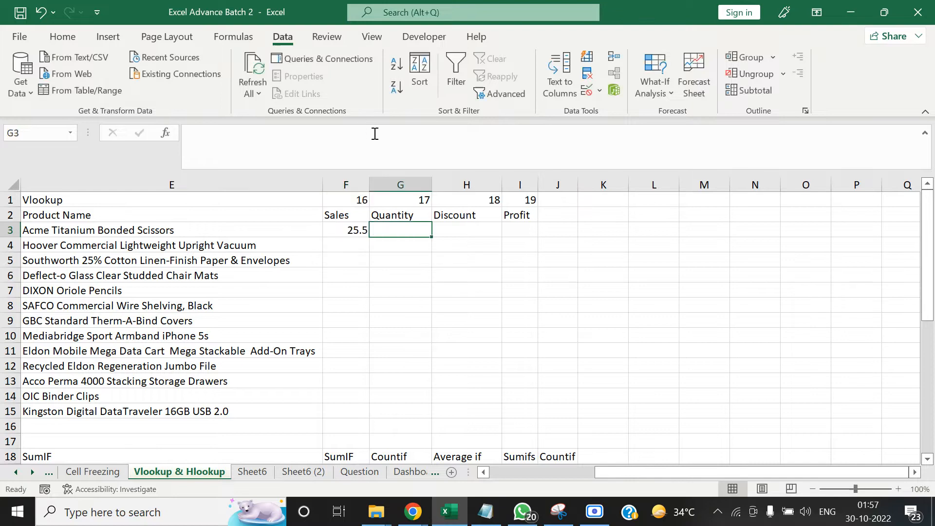
Copy the Sales VLOOKUP from F3 across F3:I3 to fill Quantity, Discount and Profit for the first order
key(Left)
key(ctrl+c)
key(Up)
key(ctrl+Right)
key(Down)
key(Left)
key(Left)
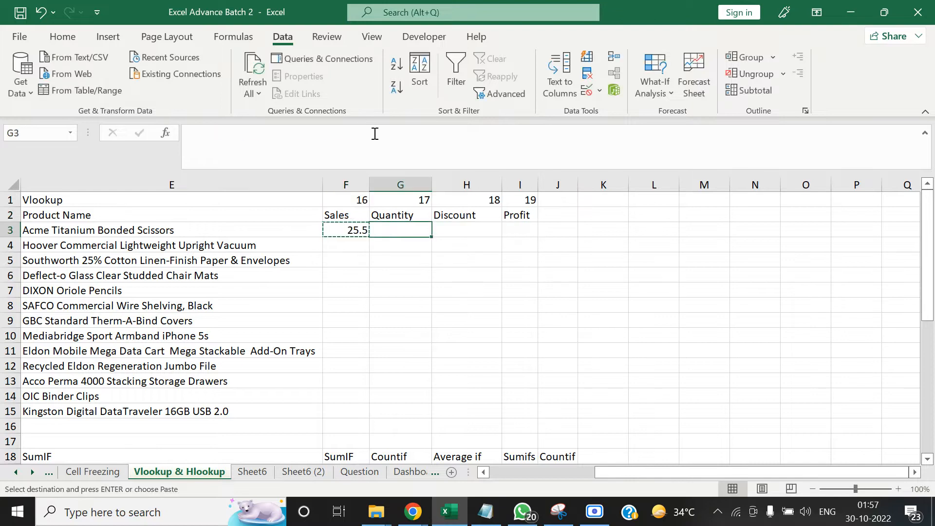
key(Right)
key(Right)
key(ctrl+Left)
key(shift+Right)
key(shift+Right)
key(shift+Right)
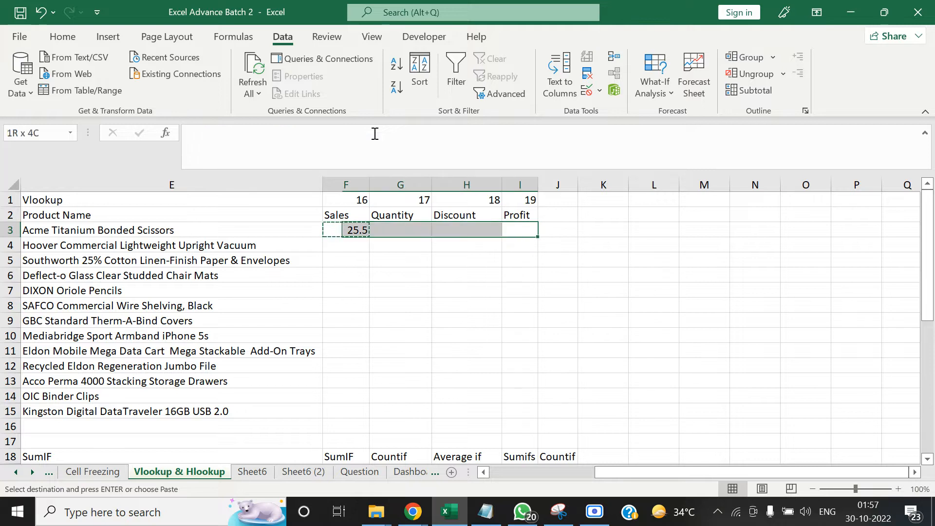
key(ctrl+v)
Compare the pasted lookups in row 3 with the index numbers in row 1, and inspect the Quantity formula in G3
key(Down)
key(Left)
key(Left)
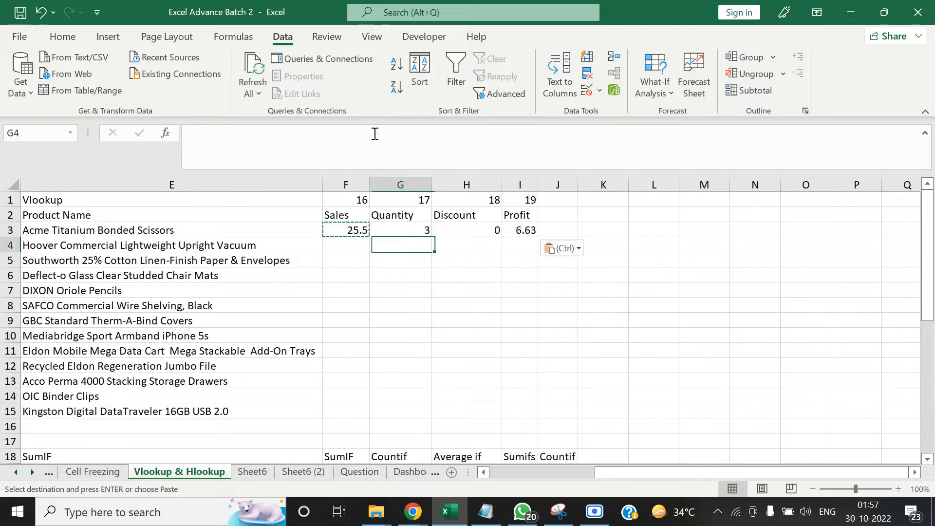
key(Up)
key(Right)
key(Right)
key(Right)
key(Up)
key(Up)
key(Left)
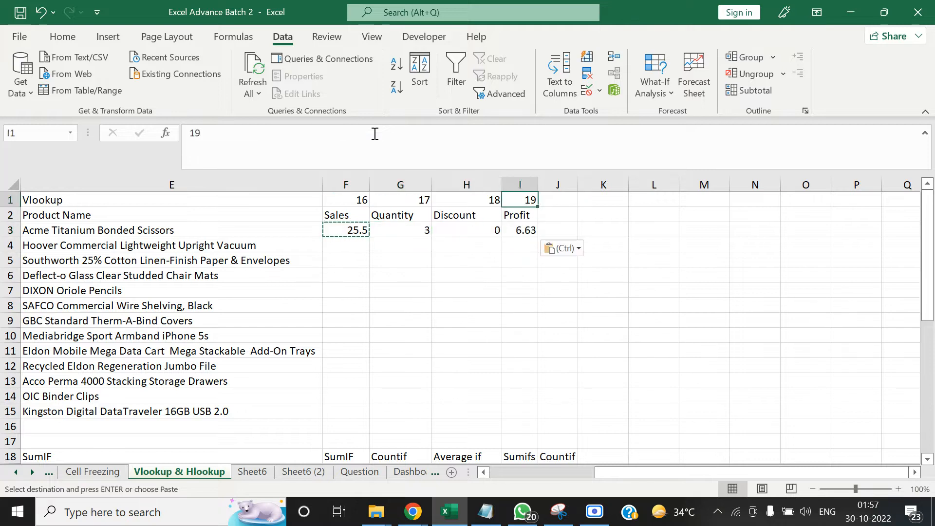
key(Left)
key(Left)
key(Left)
key(Left)
key(Right)
key(Right)
key(Down)
key(Down)
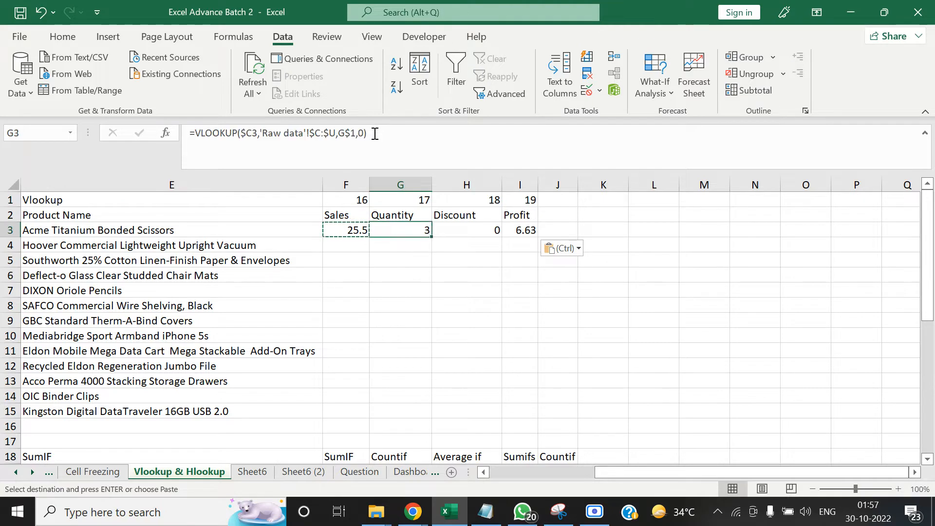
key(F2)
key(Escape)
key(Up)
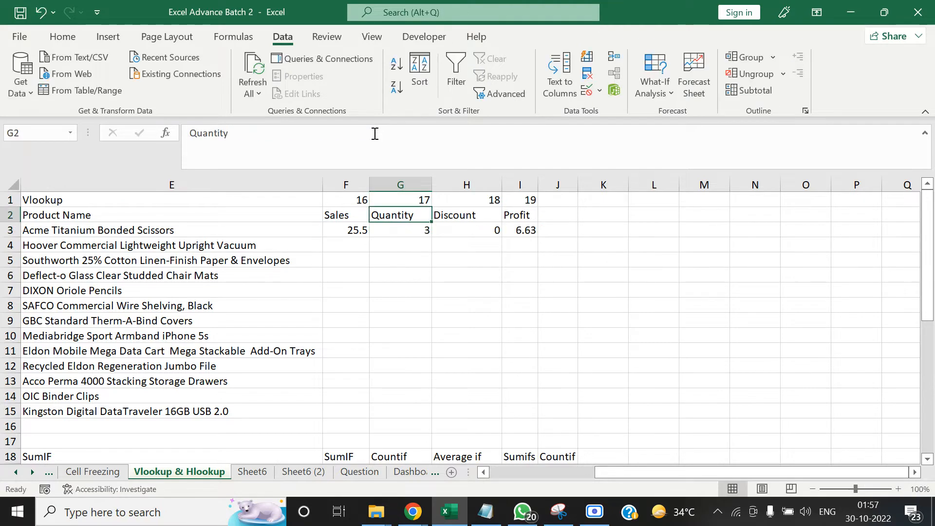
Copy the Sales VLOOKUP from F3 into the Quantity cell G3
key(Right)
key(Down)
key(Left)
key(Left)
key(ctrl+c)
key(Right)
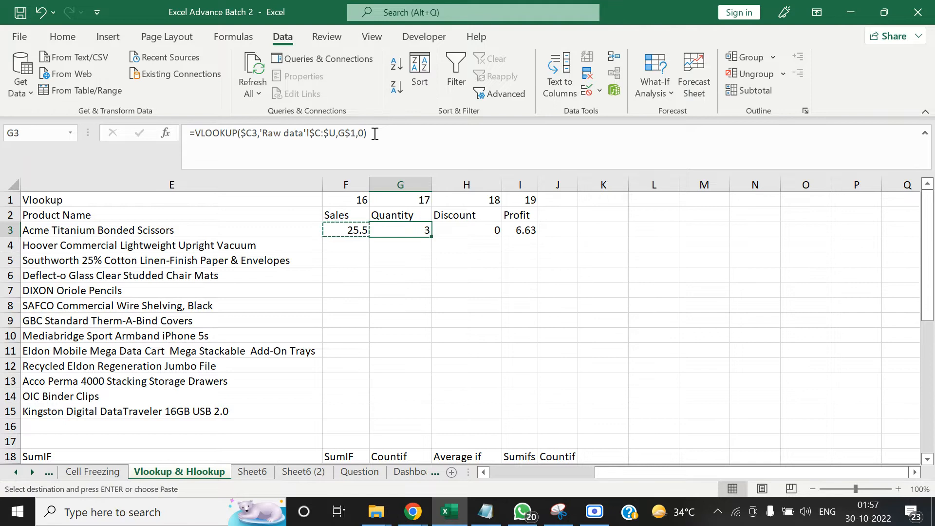
key(ctrl+v)
key(Left)
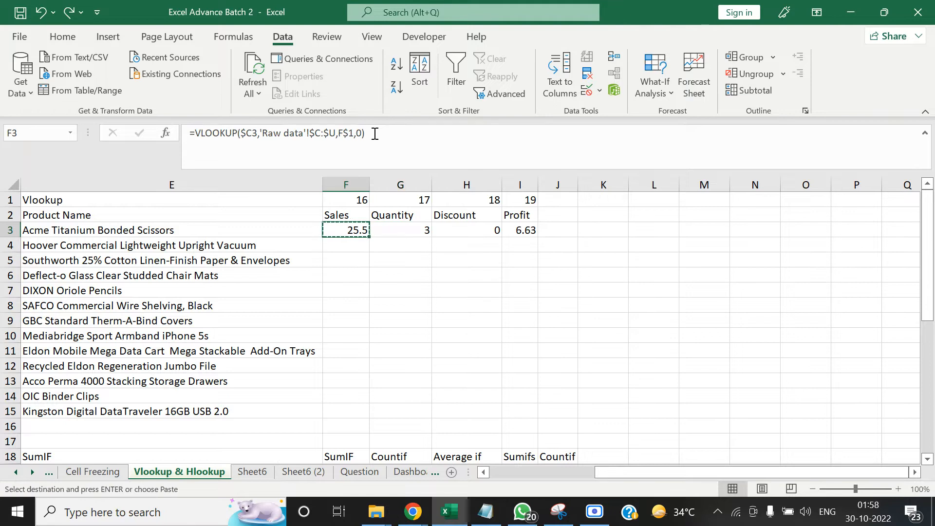
Replace the F$1 reference in the VLOOKUP in F3 with the fixed column index 16
click(354, 133)
key(BackSpace)
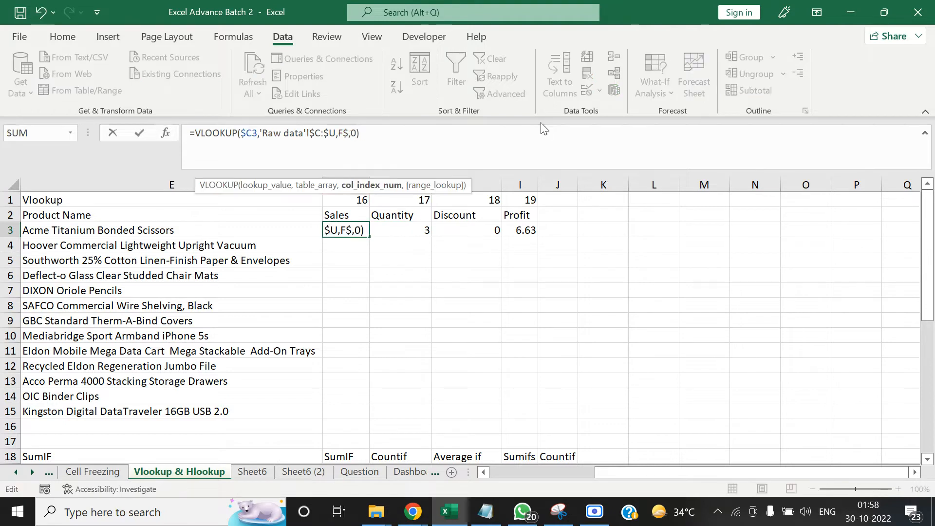
key(BackSpace)
key(BackSpace)
text(16)
key(ctrl+Return)
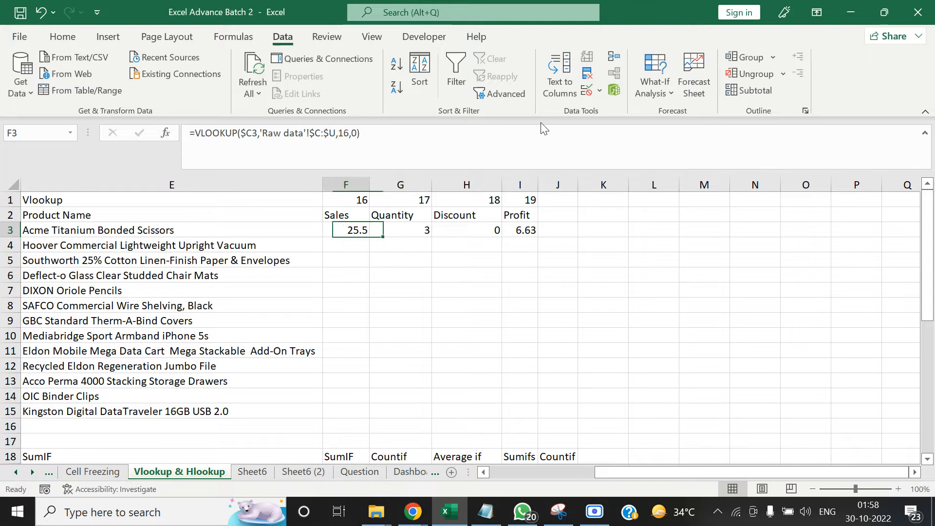
Copy the VLOOKUP with the fixed index from F3 across F3:I3
key(ctrl+c)
key(shift+Right)
key(shift+Right)
key(shift+Right)
key(ctrl+v)
key(ctrl)
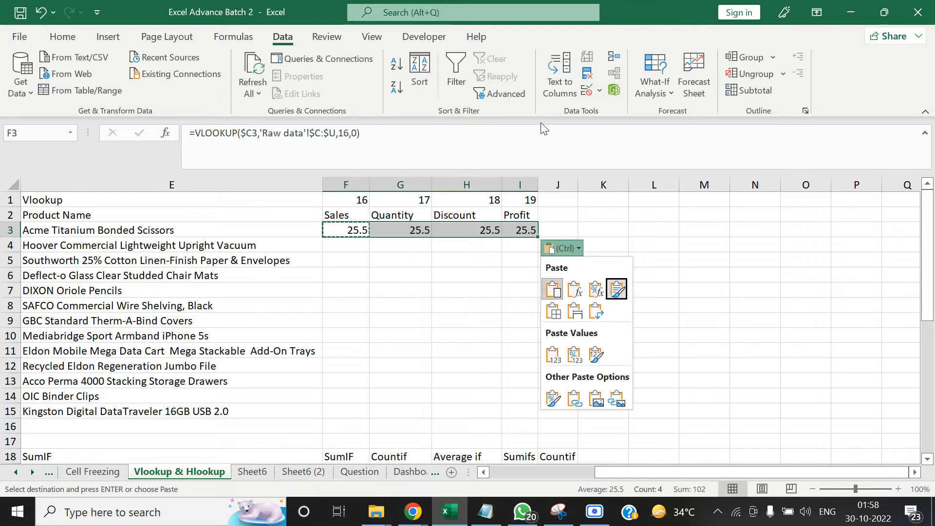
key(Escape)
Set the column index of the Quantity VLOOKUP in G3 to 17
key(Left)
key(Right)
key(Right)
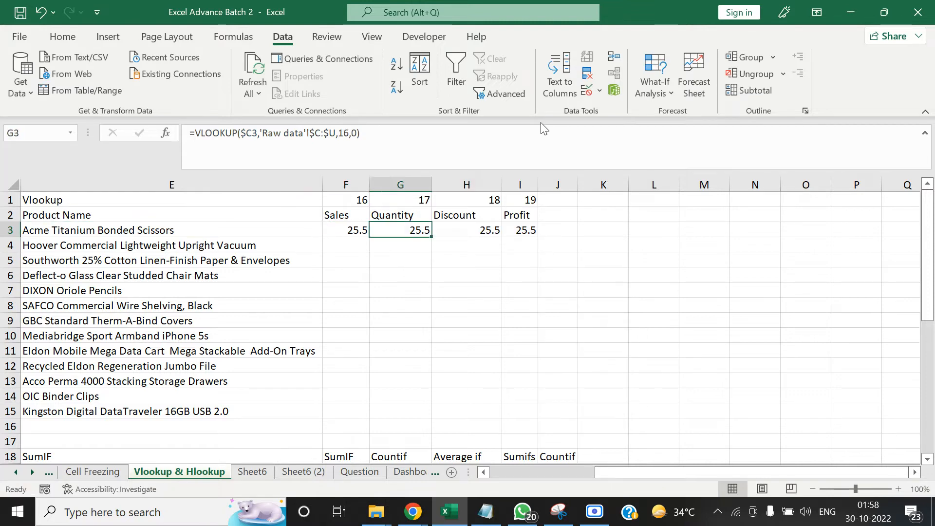
click(351, 136)
key(BackSpace)
text(7)
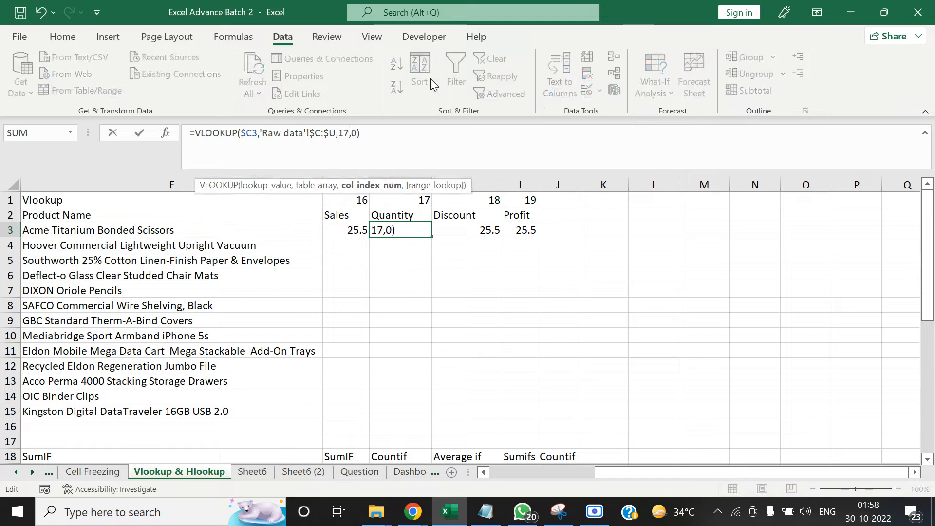
key(Tab)
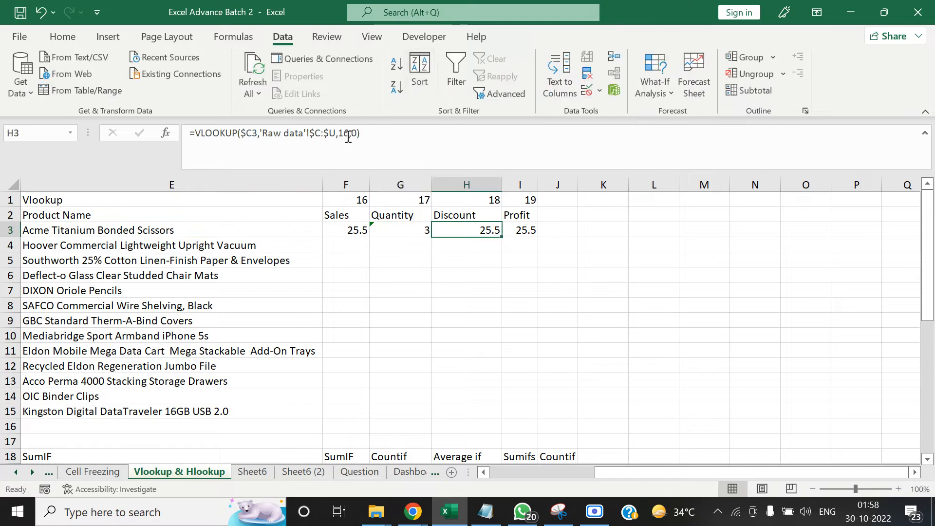
Set the VLOOKUP column index to 18 for Discount in H3 and to 19 for Profit in I3
click(348, 137)
key(BackSpace)
text(8)
key(Tab)
key(Tab)
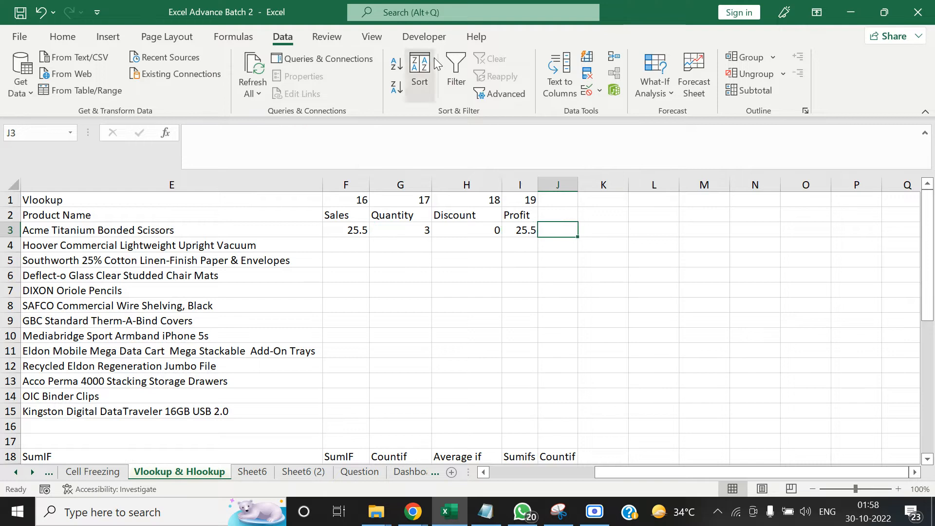
key(Left)
click(349, 135)
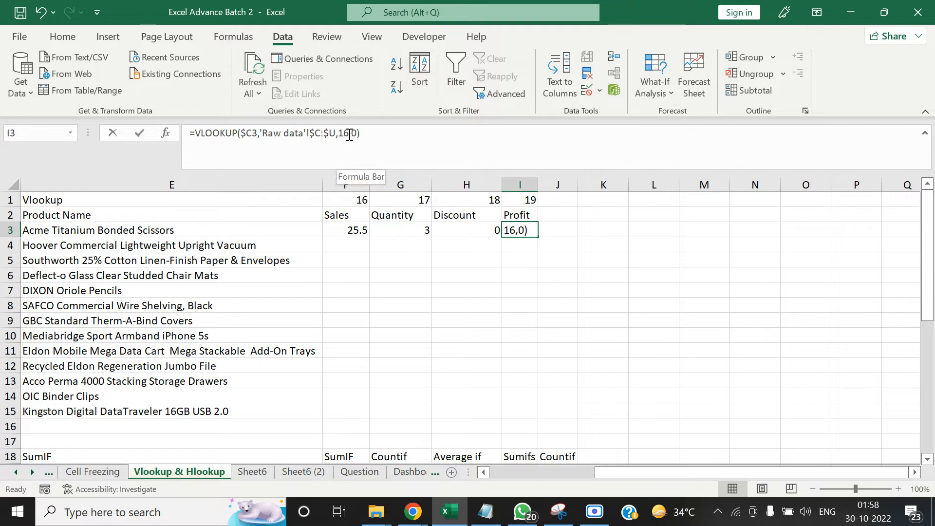
key(BackSpace)
text(9)
key(Tab)
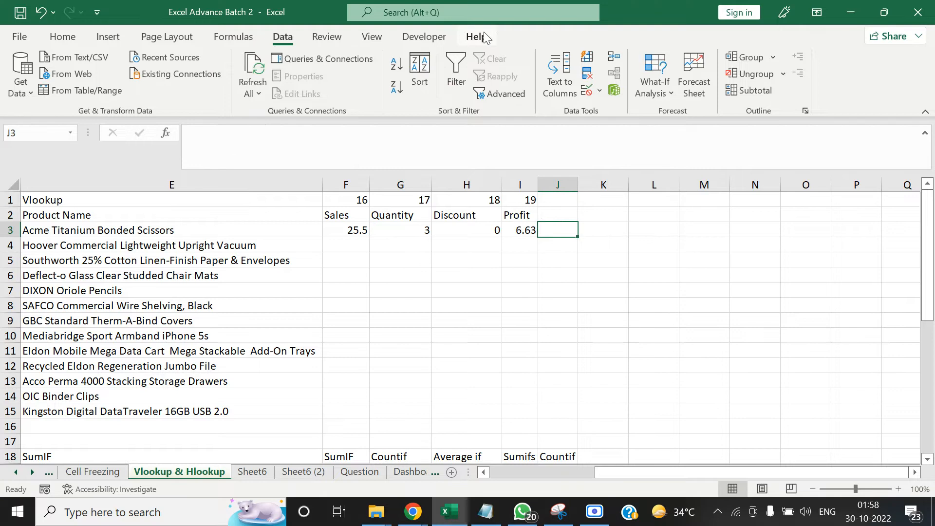
Replace the fixed column index in the Sales VLOOKUP in F3 with the row-locked reference F$1
key(Left)
key(Left)
key(Left)
key(Left)
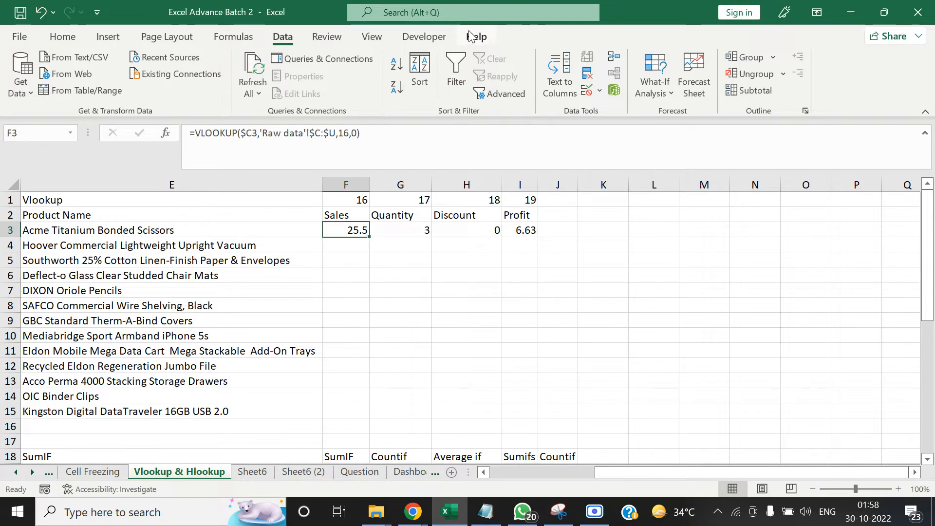
click(350, 133)
key(BackSpace)
key(BackSpace)
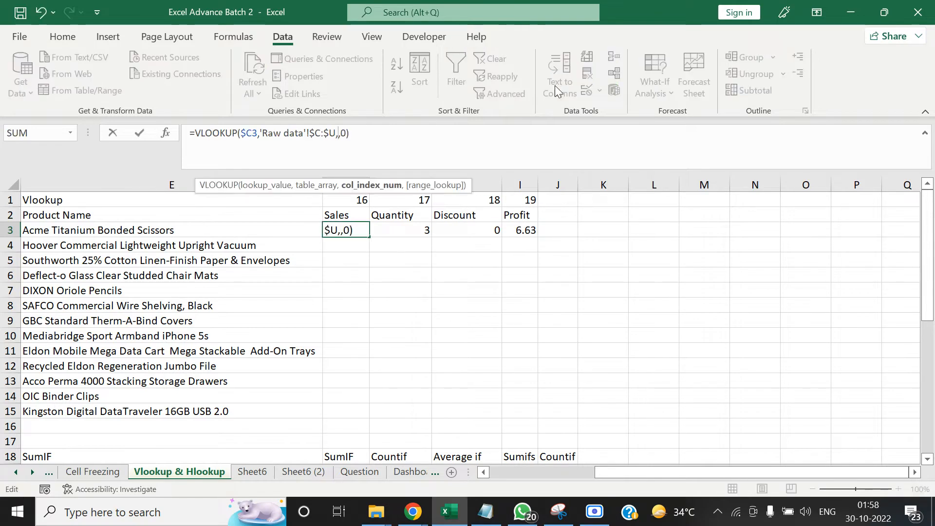
click(362, 201)
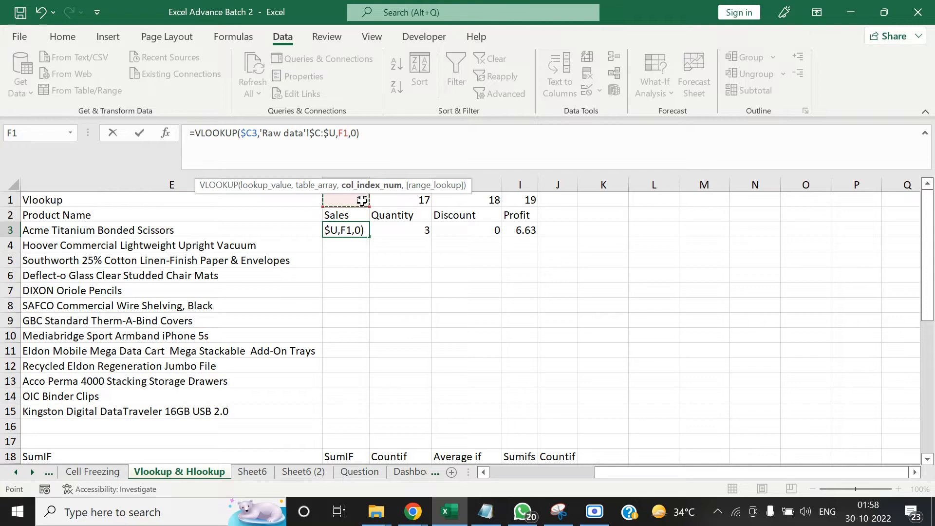
key(F4)
key(F4)
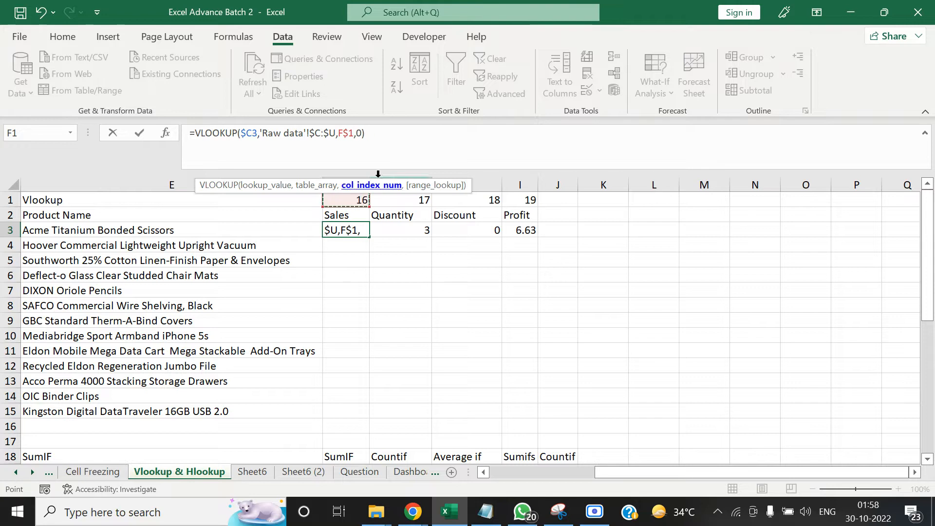
key(ctrl+Return)
Copy the lookups in F3:I3 down through row 15 to fill Sales, Quantity, Discount and Profit for all orders
key(ctrl+shift+Right)
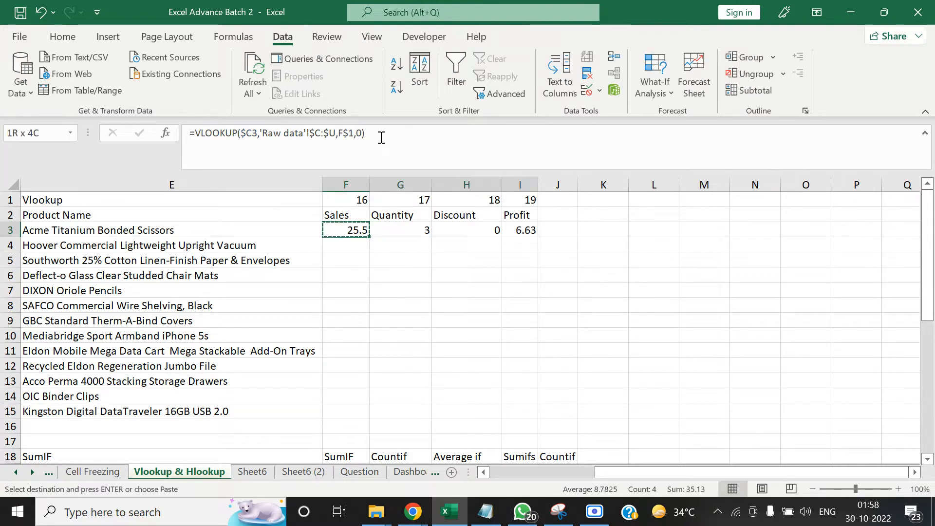
key(ctrl+c)
key(Left)
key(ctrl+Down)
key(Right)
key(ctrl+shift+Up)
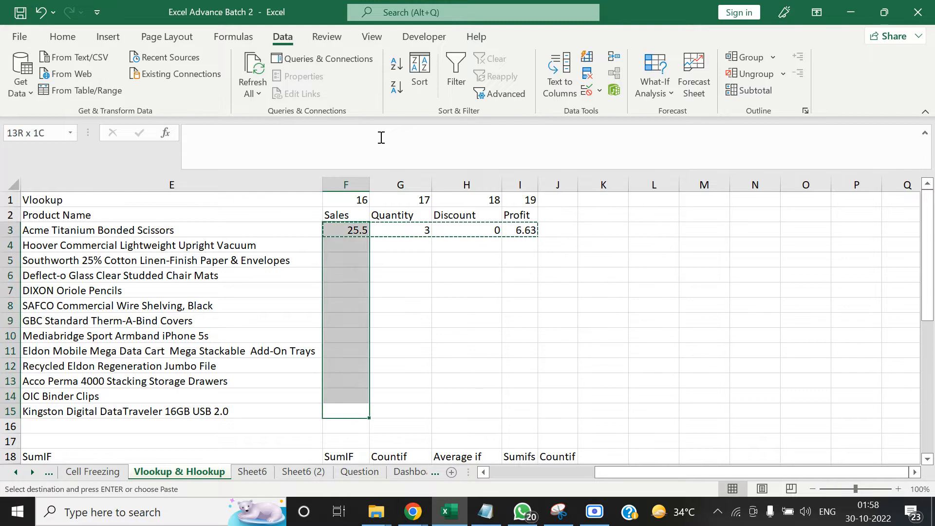
key(ctrl+shift+Right)
key(ctrl+v)
key(Up)
key(Up)
key(Down)
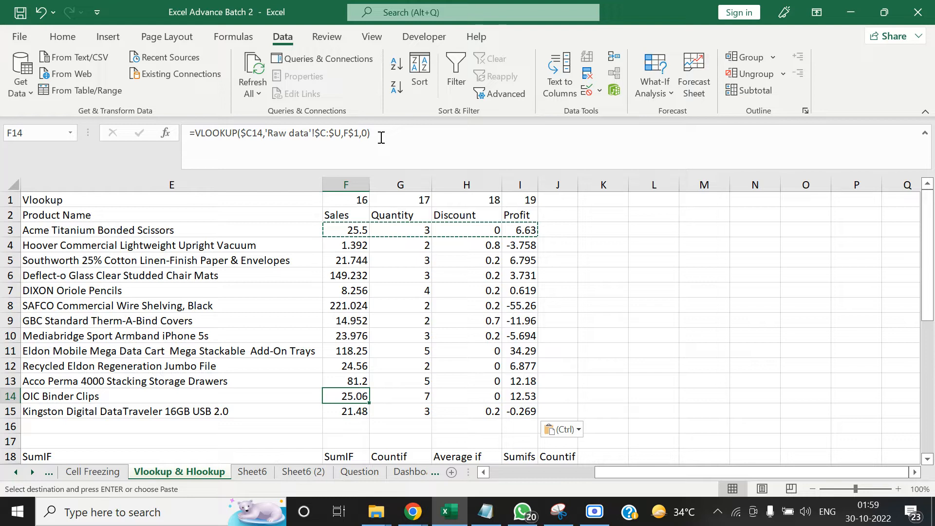
click(263, 351)
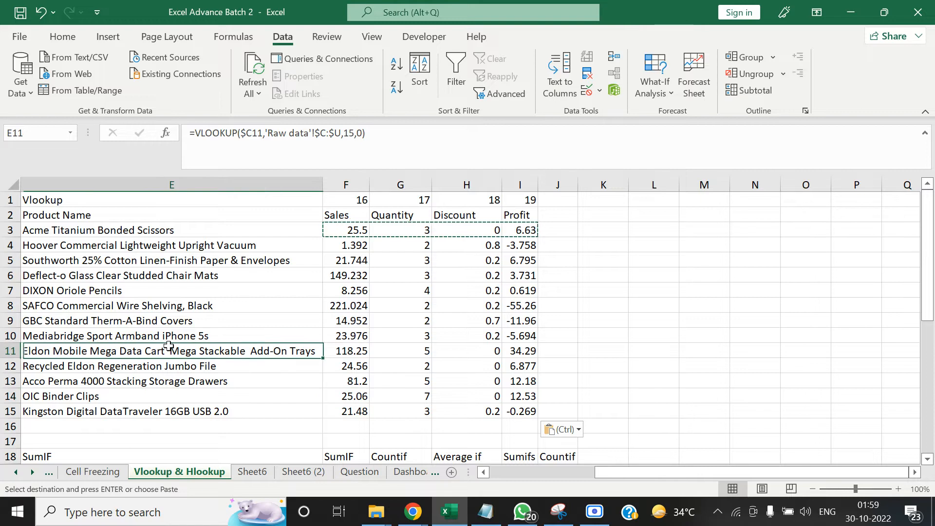
key(Escape)
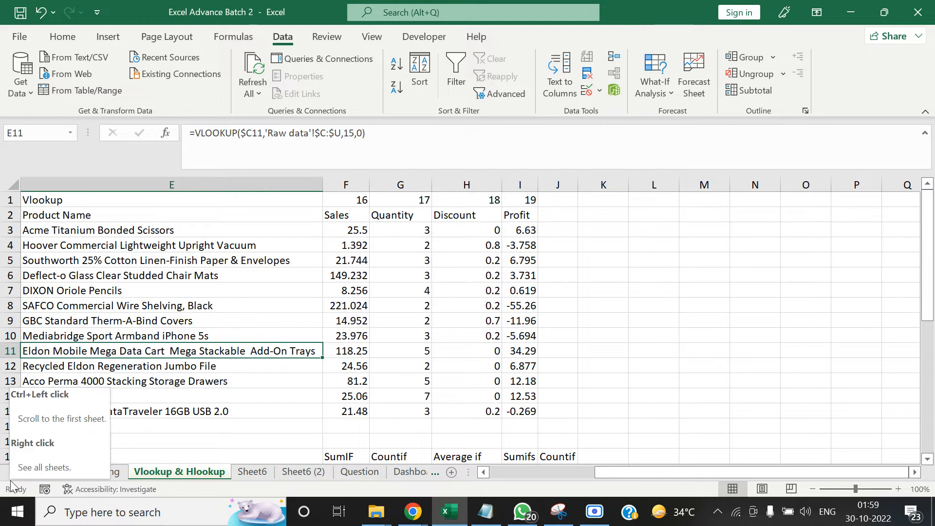
Open the Raw data sheet and review the index numbers in row 1 from the Profit column back to the first columns
click(261, 381)
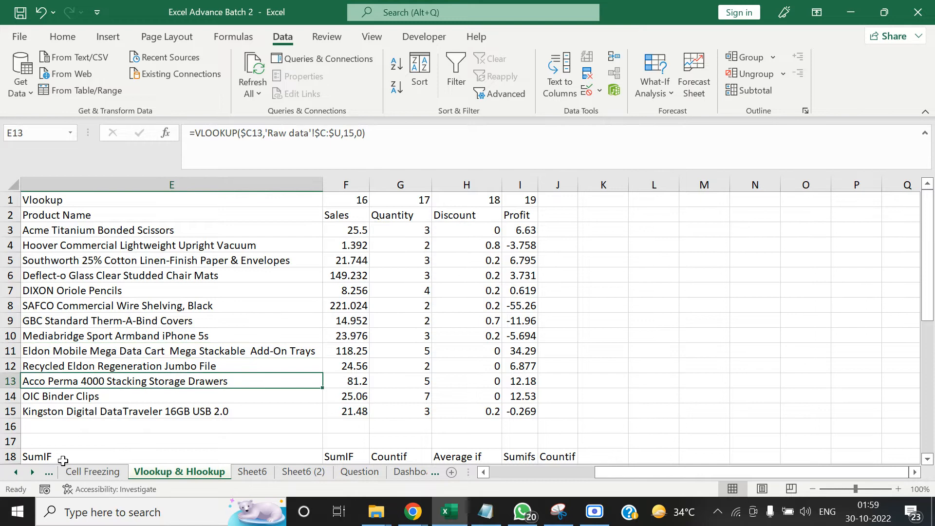
click(16, 471)
click(16, 472)
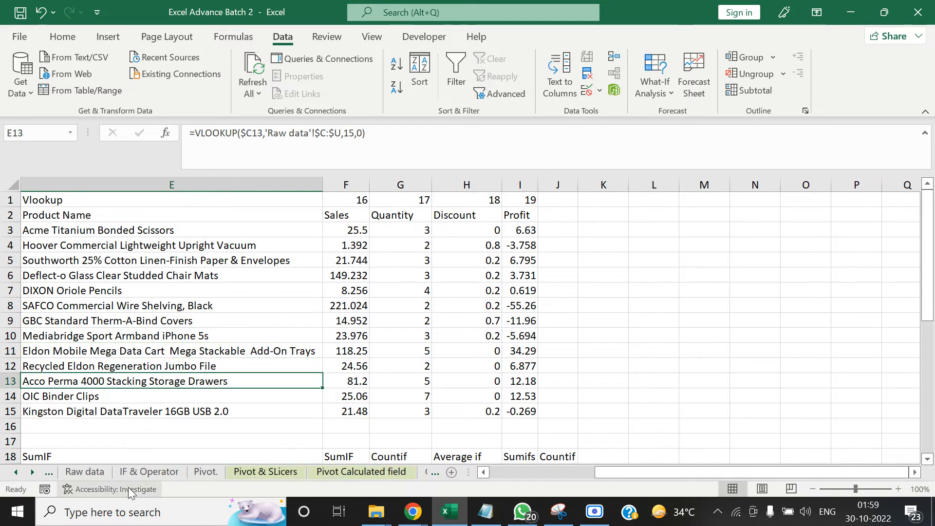
click(84, 472)
click(186, 269)
key(ctrl+Up)
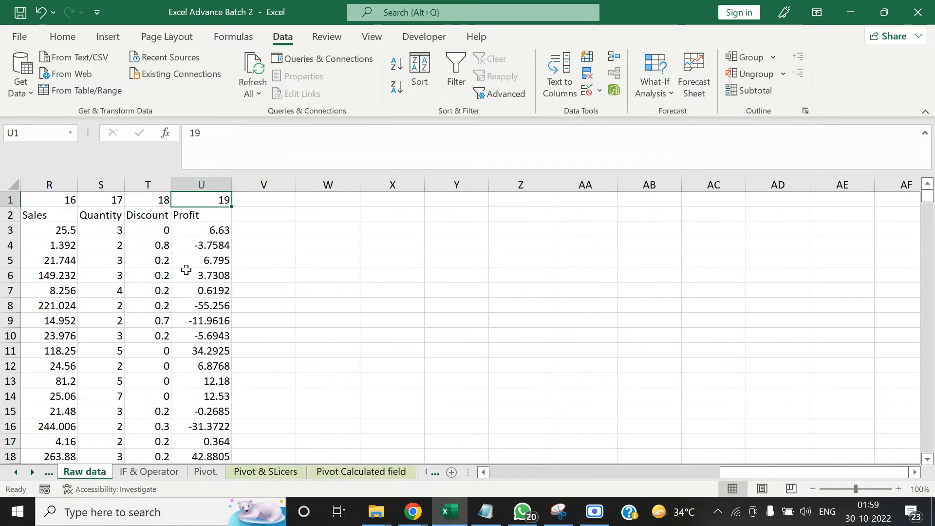
key(ctrl+Left)
key(Left)
key(Right)
key(Right)
key(Right)
key(Right)
key(Right)
key(Left)
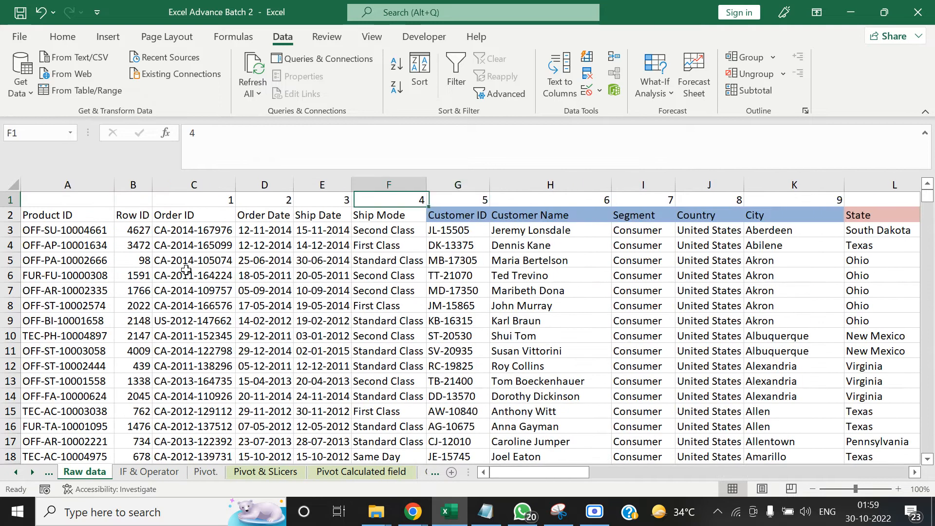
key(Left)
key(Left)
key(Left)
key(Left)
key(Left)
key(Right)
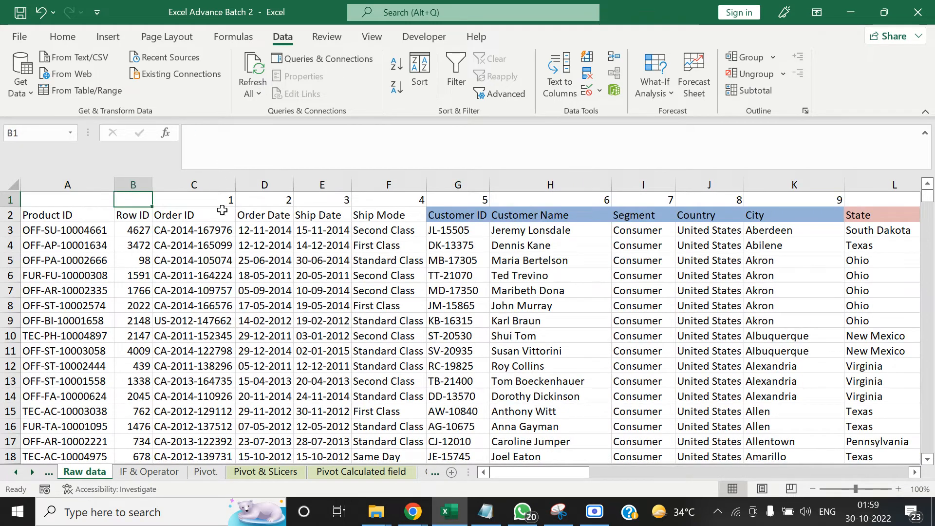
Highlight the Order ID lookup column and the Product ID and Row ID columns before it in Raw data
drag(222, 210, 243, 375)
click(202, 215)
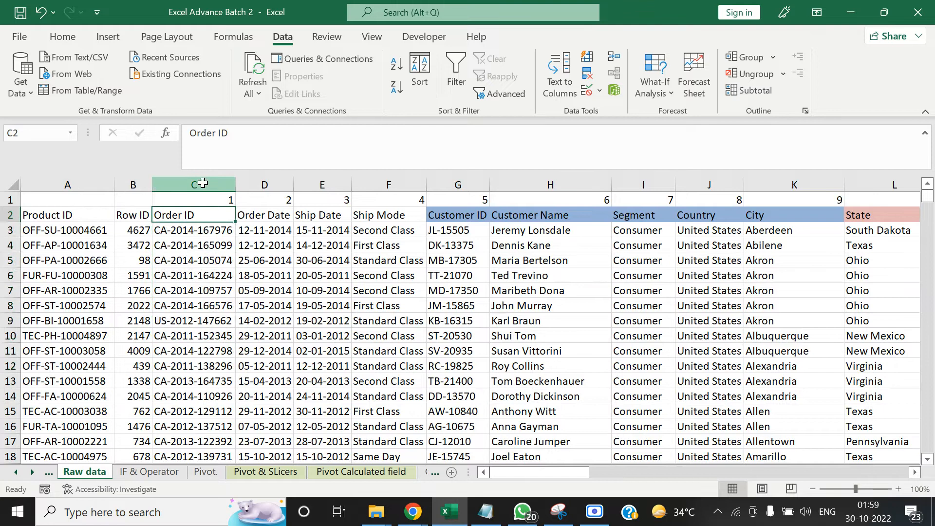
drag(203, 183, 98, 188)
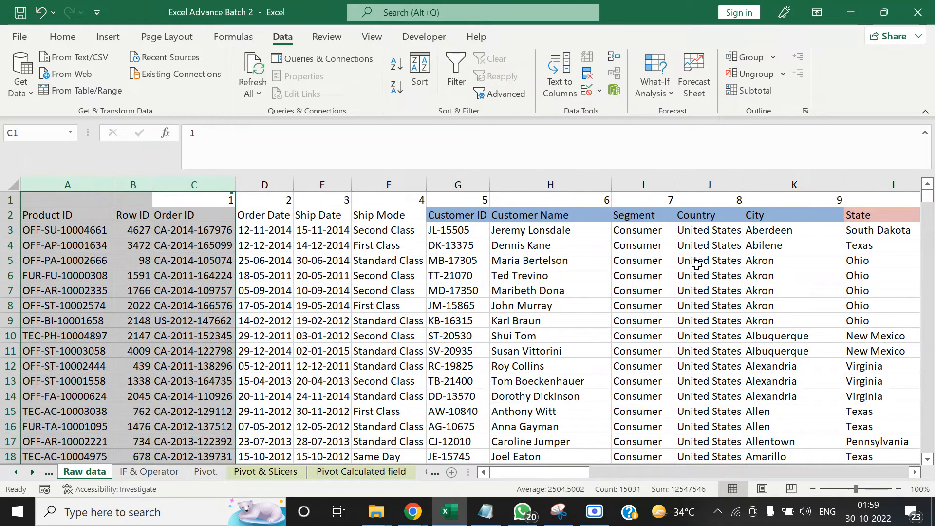
click(697, 246)
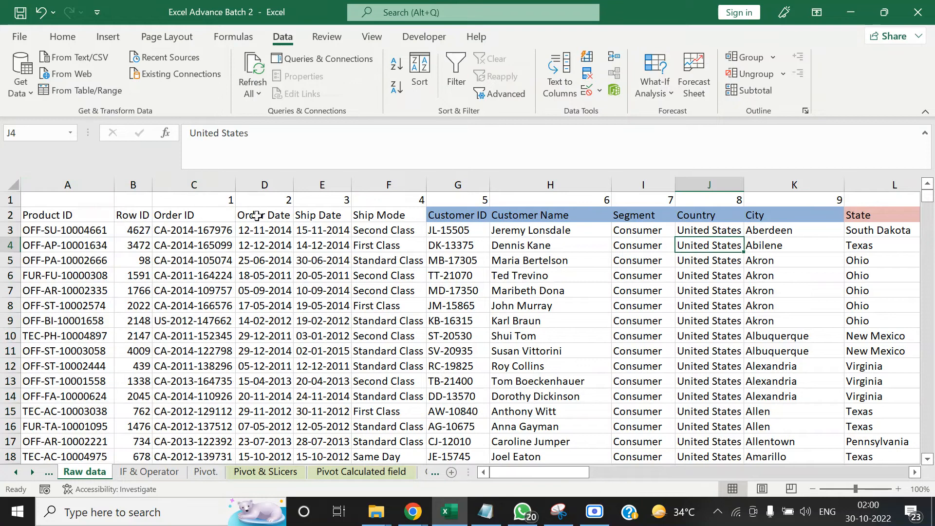
click(198, 183)
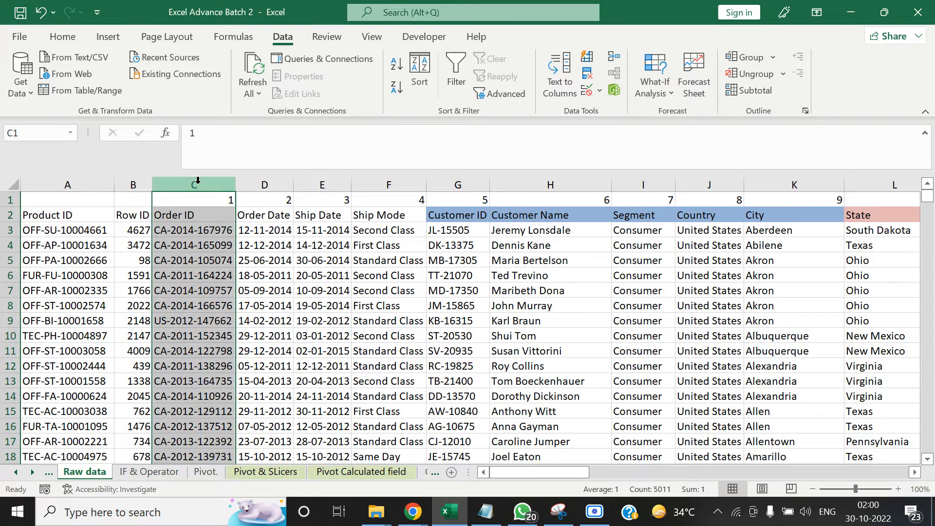
Copy the entire Sales column of the Raw data sheet
key(Right)
key(Right)
key(Right)
key(Right)
key(Right)
key(ctrl+Right)
key(ctrl+Right)
key(Down)
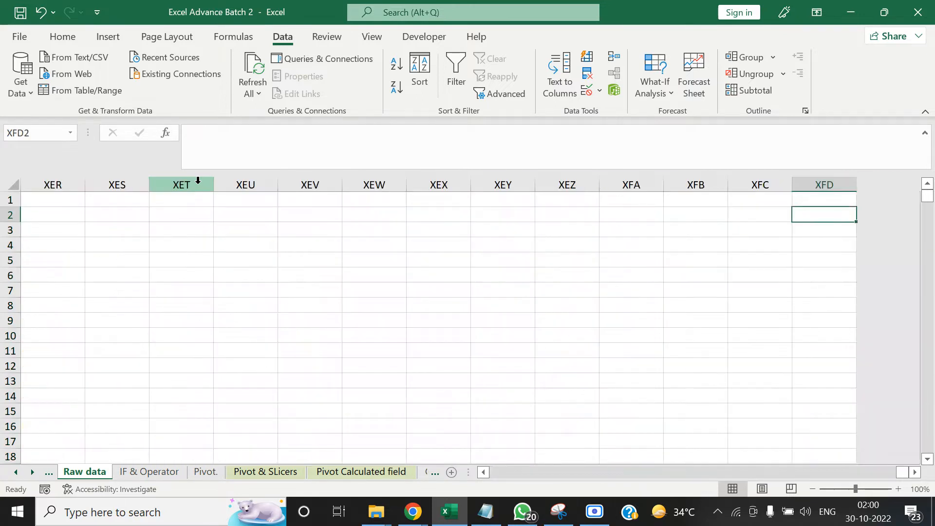
key(Left)
key(Left)
key(Left)
key(Left)
key(ctrl+Left)
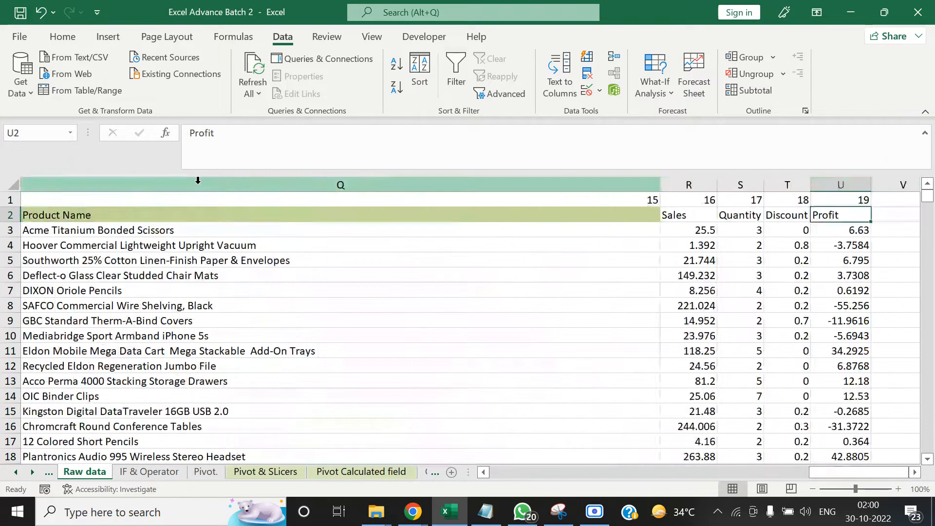
key(Left)
key(Left)
key(Left)
key(ctrl+space)
key(ctrl+c)
Insert the copied Sales column between Product ID and Row ID, and compare its position with the neighbouring headers
key(Left)
key(ctrl+Left)
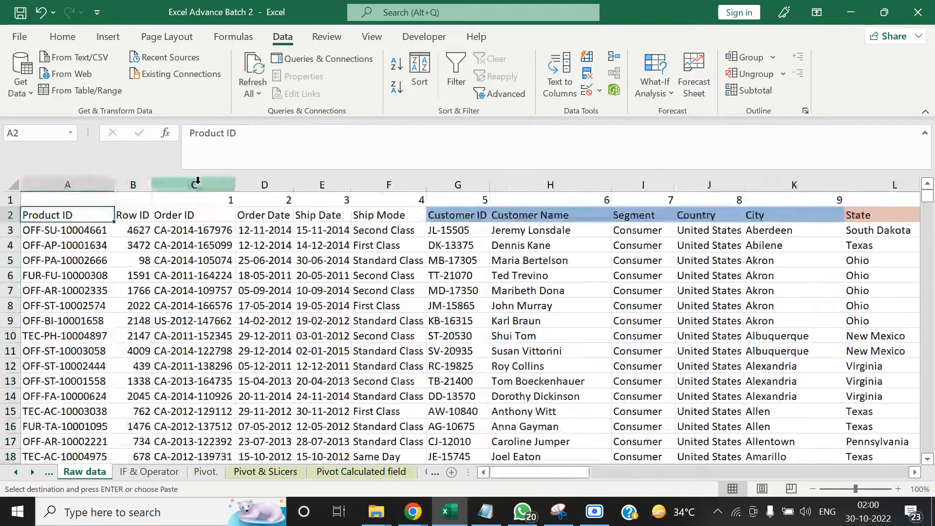
key(Right)
key(ctrl+space)
key(ctrl+shift+plus)
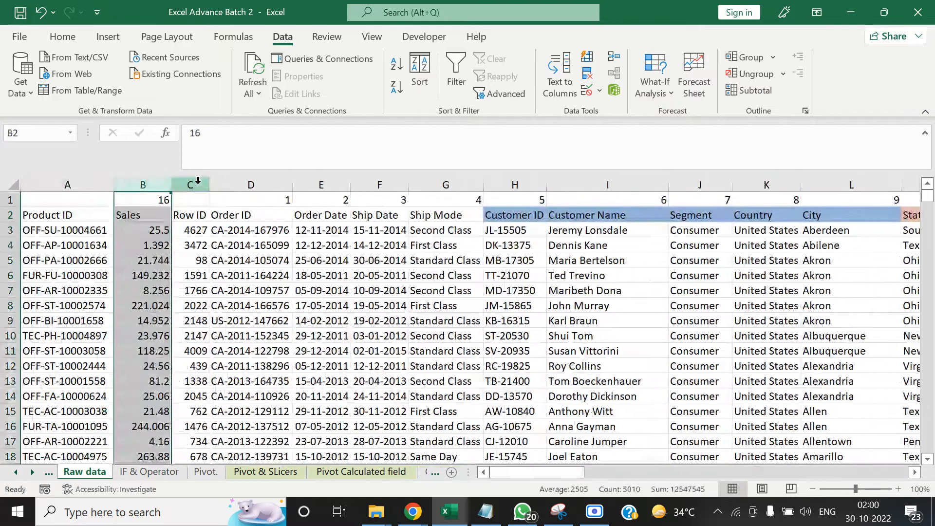
key(Down)
key(Up)
key(Down)
key(Right)
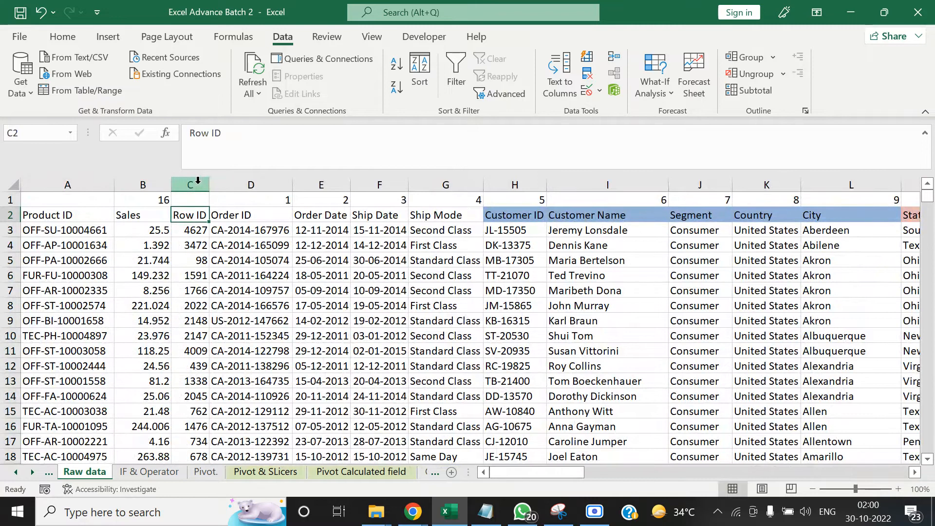
key(Left)
key(Left)
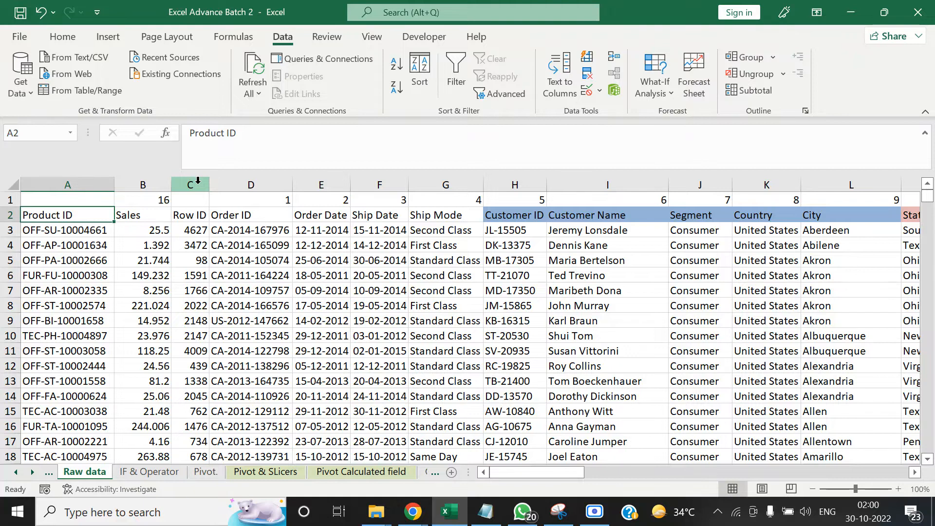
Compare the Product ID, Sales, Row ID and Order ID headers, and undo the insertion of the Sales column
key(Right)
key(Left)
key(Right)
key(Right)
key(Right)
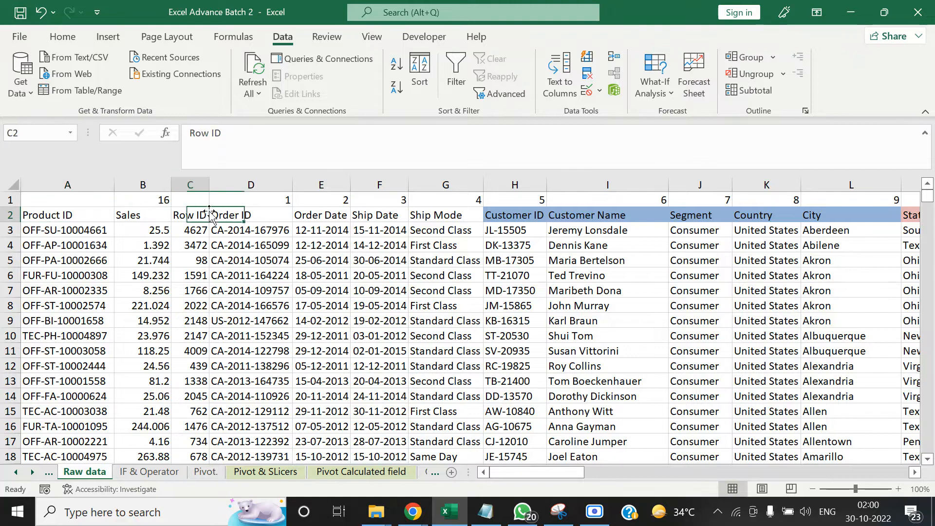
key(Left)
key(Left)
key(Right)
key(ctrl+z)
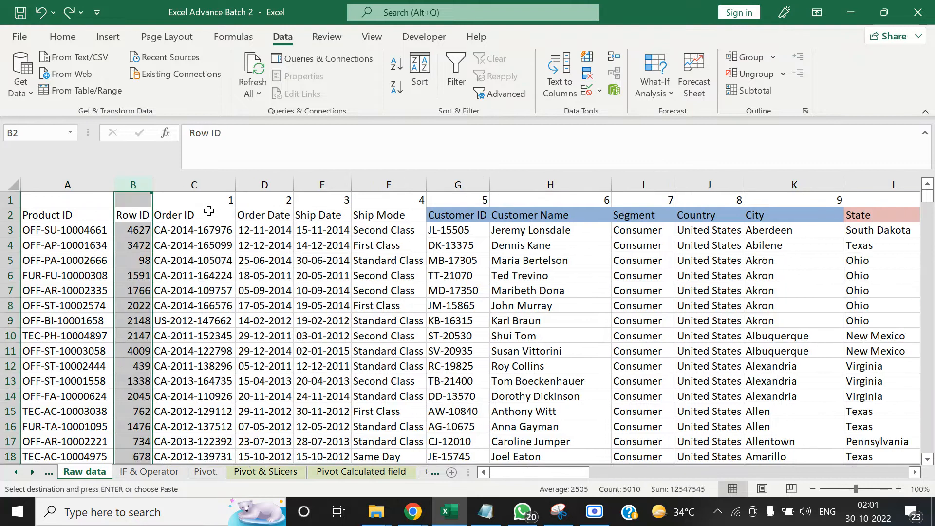
Clear the pending copy of the Sales column and review the headers from Profit back to Product Name
key(ctrl+Right)
key(Up)
key(Down)
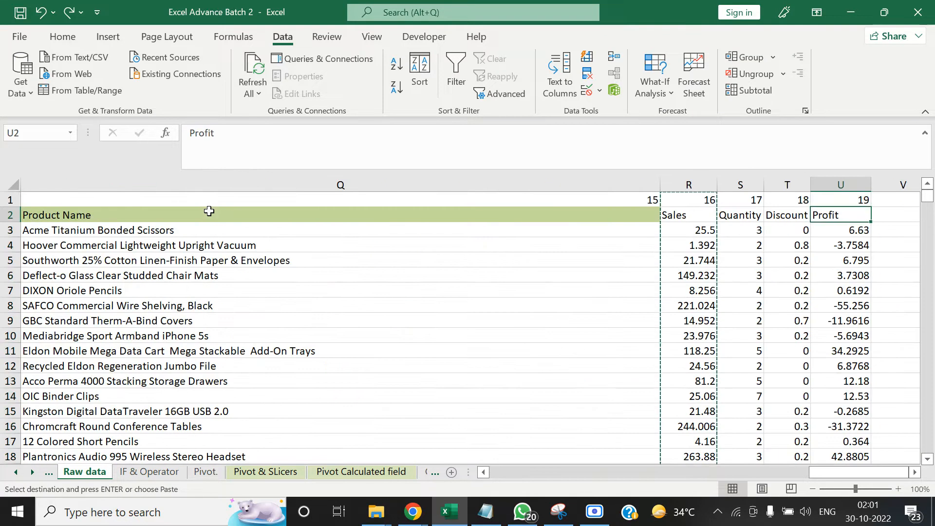
key(Escape)
key(Left)
key(Left)
key(Left)
key(Left)
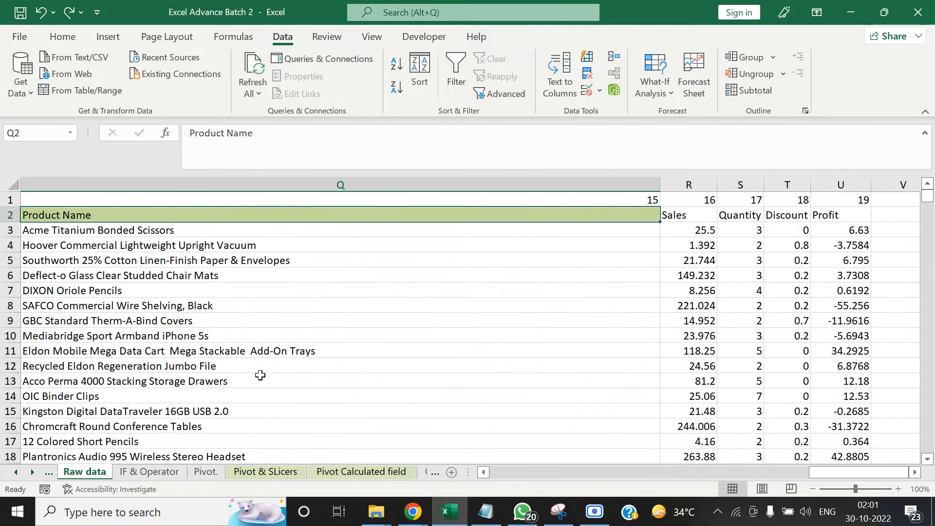
Open the Vlookup & Hlookup sheet and select the first Sales formula in F3
click(32, 471)
click(32, 470)
click(32, 470)
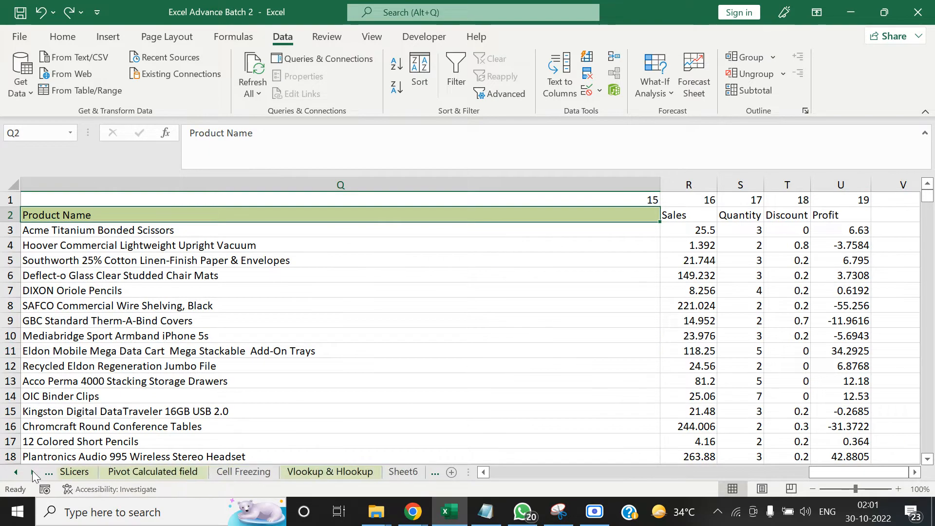
click(32, 470)
click(33, 471)
click(175, 475)
click(339, 272)
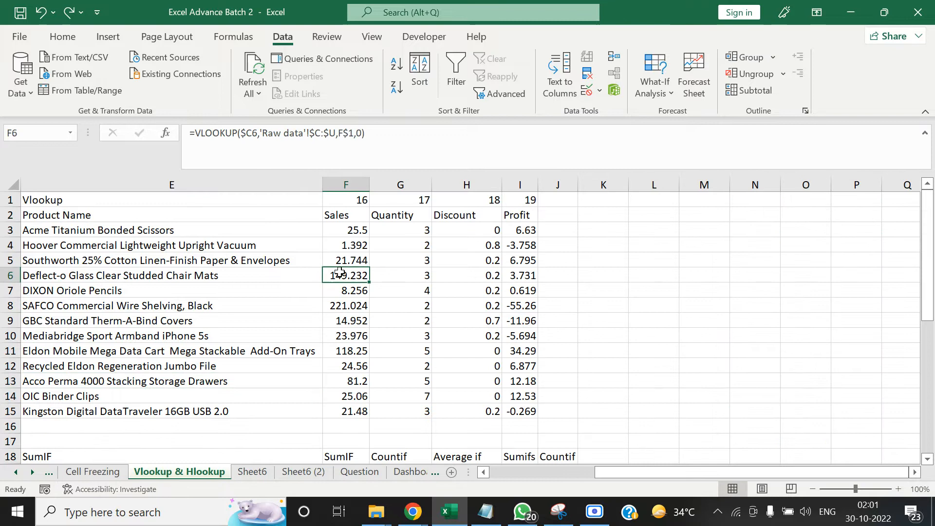
key(ctrl+Up)
key(Down)
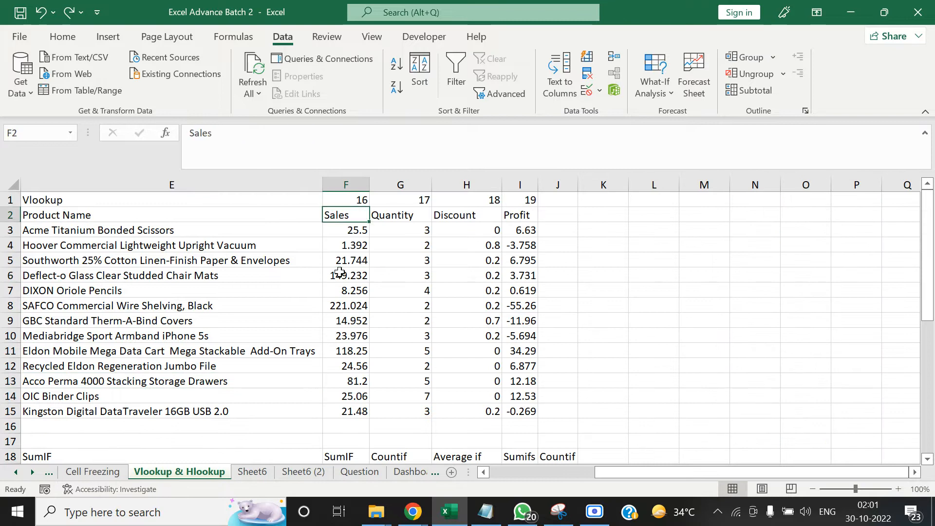
key(Down)
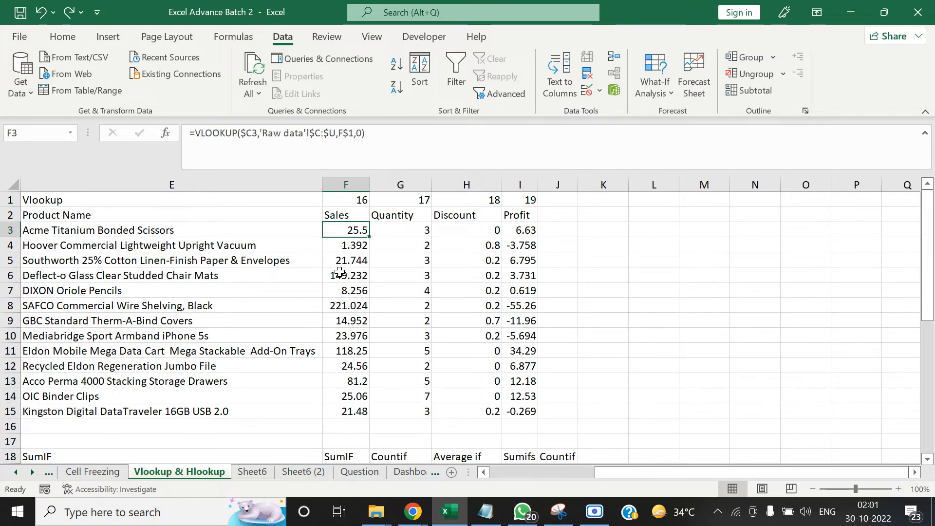
Examine the function arguments of the VLOOKUP in F3, including its table array on Raw data, without changing them
drag(366, 133, 184, 114)
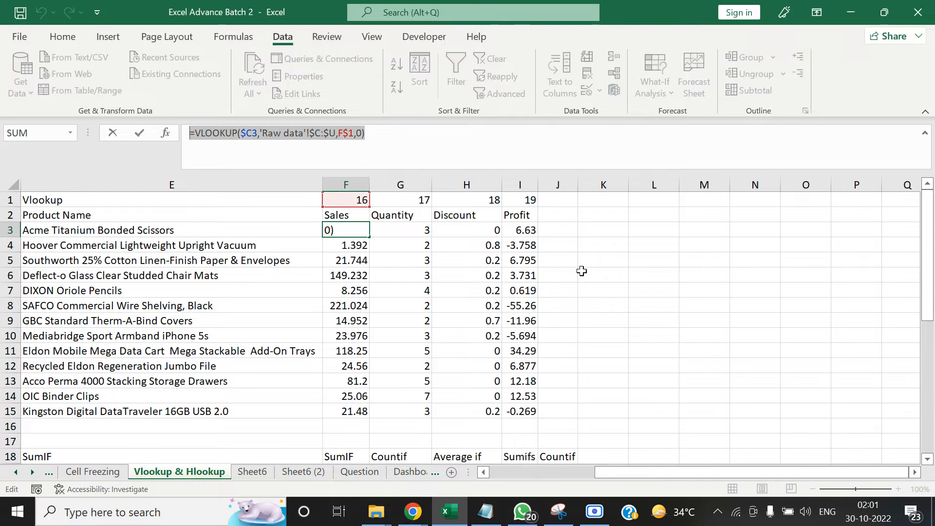
key(Escape)
click(166, 134)
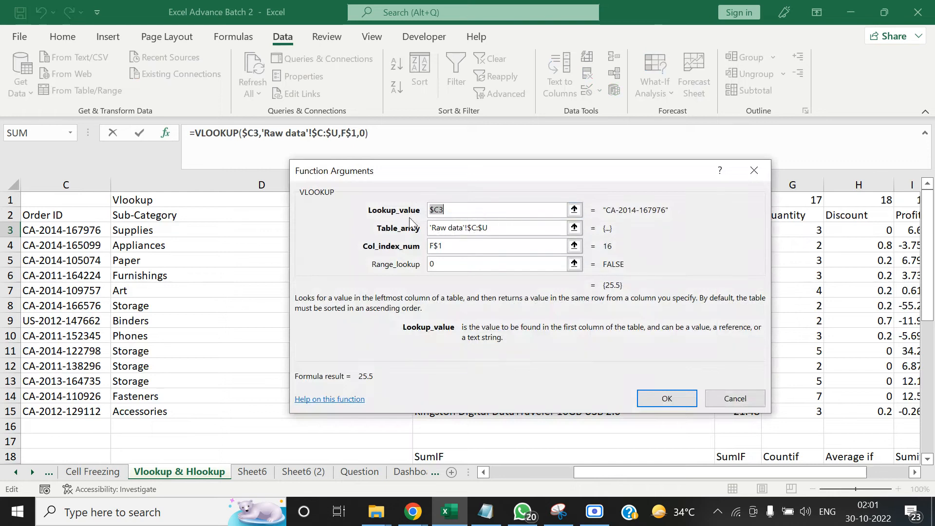
click(513, 230)
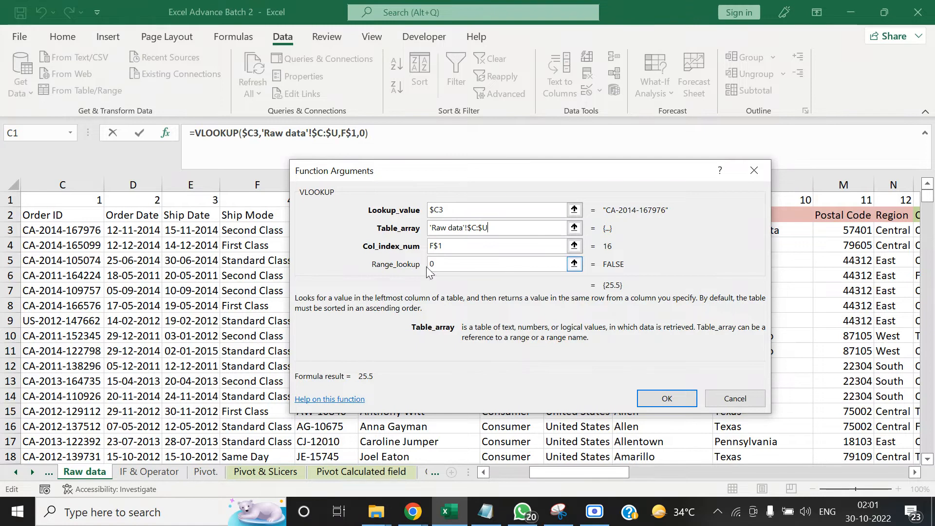
click(735, 401)
Review the lookup formulas from Product Name to Discount and down to the end of the order table
click(467, 312)
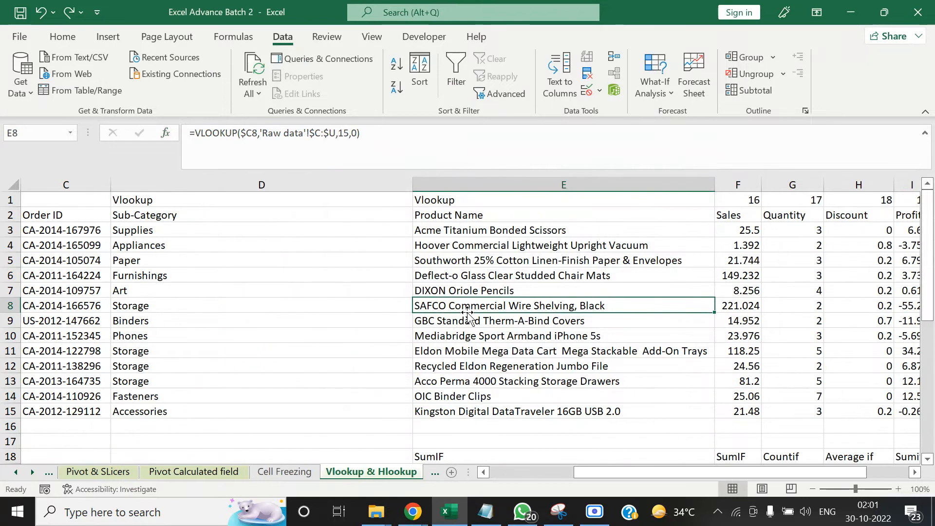
key(Right)
key(Right)
key(Right)
key(Right)
key(Right)
key(Left)
key(Left)
key(Left)
key(Left)
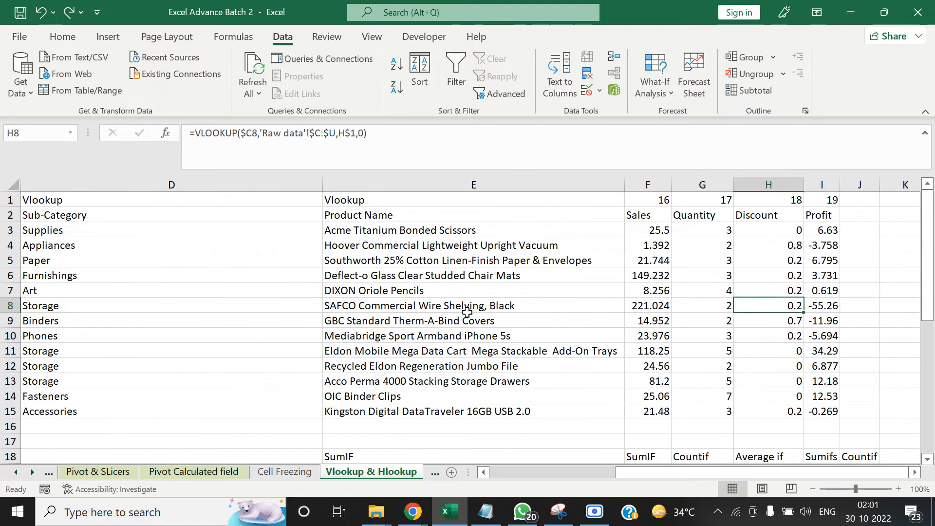
key(Down)
key(Down)
key(Down)
key(Down)
key(Down)
key(Down)
key(Down)
key(Down)
key(Down)
key(Down)
key(Down)
key(Down)
key(Down)
key(Down)
key(Down)
key(Down)
key(Down)
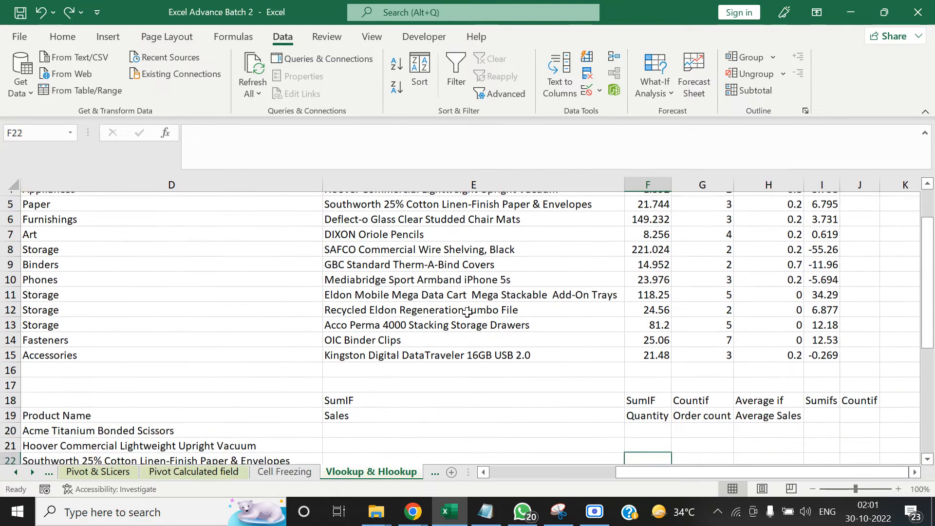
key(Up)
key(Up)
key(Up)
key(Up)
key(Up)
key(Up)
key(Up)
key(Up)
key(Up)
key(Up)
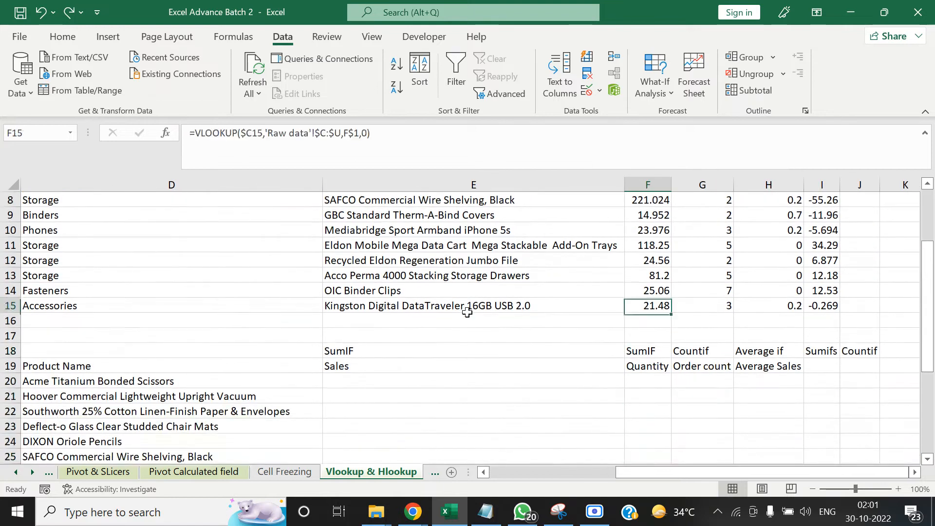
Review the order table from the first Order ID in C3 across its lookup columns and back
key(ctrl+Home)
key(Home)
key(Right)
key(Right)
key(Down)
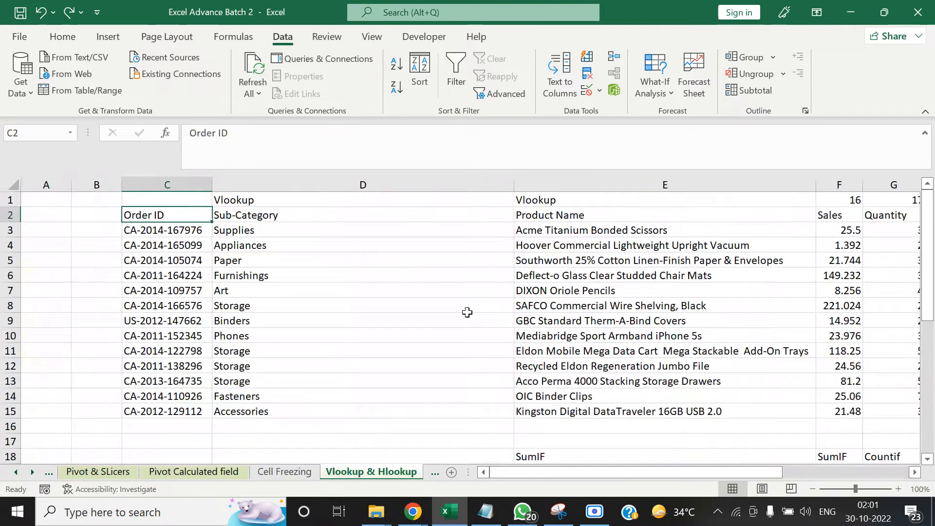
key(Down)
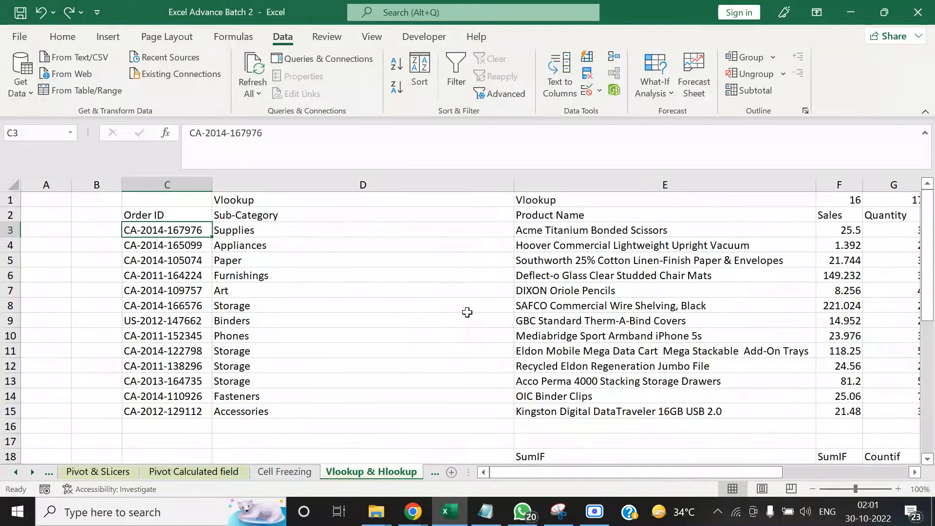
key(Right)
key(Right)
key(Right)
key(Right)
key(Right)
key(Right)
key(ctrl+Left)
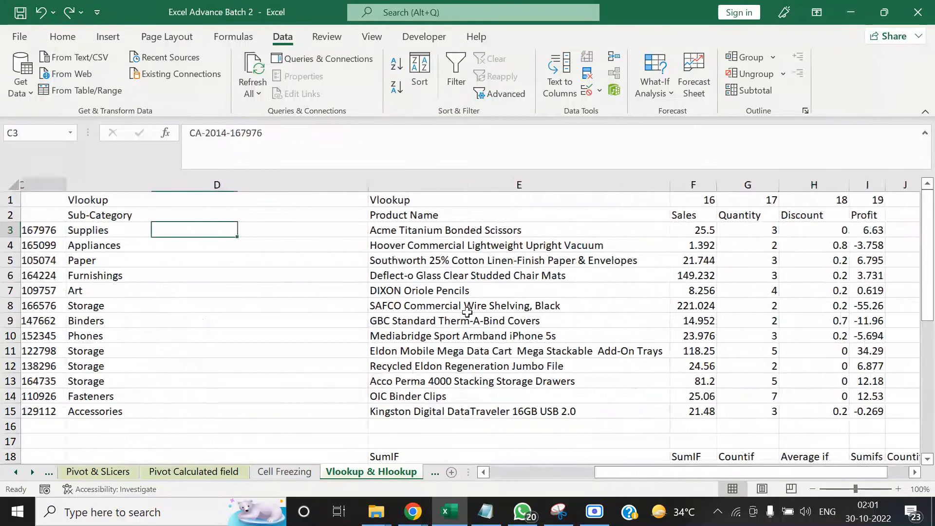
Examine the Product ID table that starts in row 19, below the order table
key(Down)
key(Down)
key(Down)
key(Down)
key(Down)
key(Down)
key(Down)
key(Down)
key(Down)
key(Down)
key(Down)
key(Down)
key(Down)
key(Down)
key(Down)
key(Down)
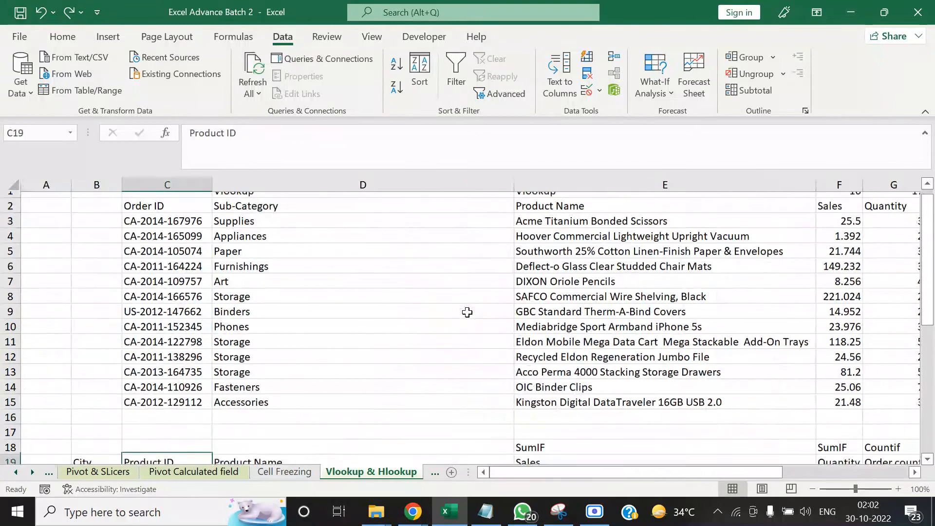
key(Down)
key(Down)
key(Down)
key(Down)
key(Down)
key(Down)
key(Down)
key(Down)
key(Down)
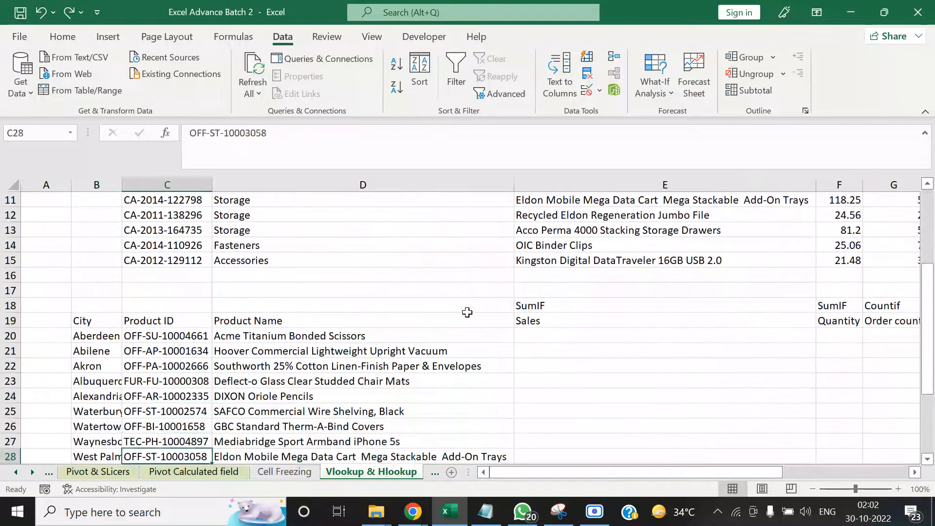
key(Up)
key(Up)
key(Up)
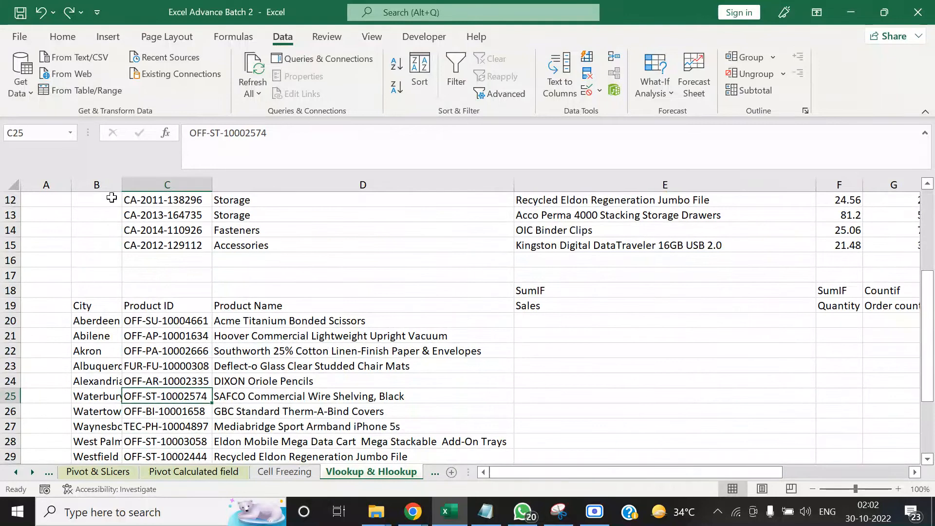
Fill the column B cells from B12 down through the City list with the darkest tan theme color
drag(112, 197, 96, 461)
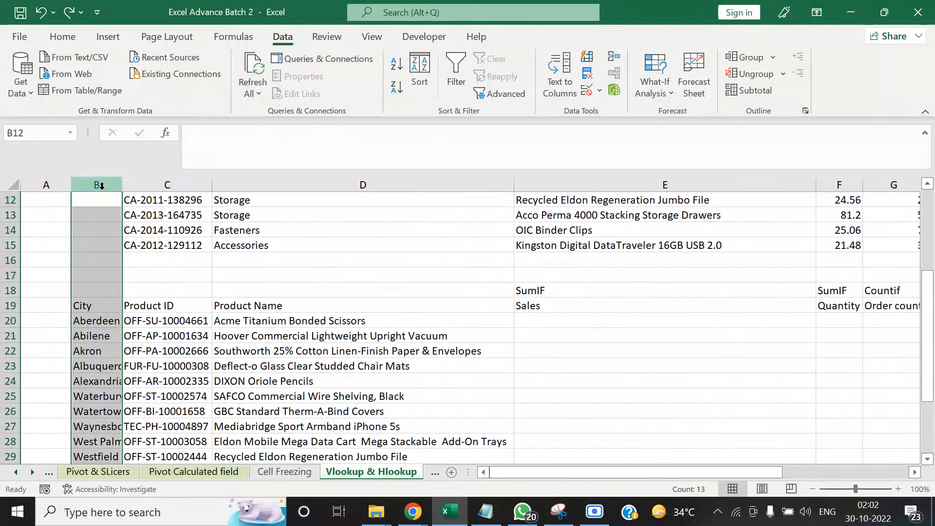
click(57, 38)
click(190, 88)
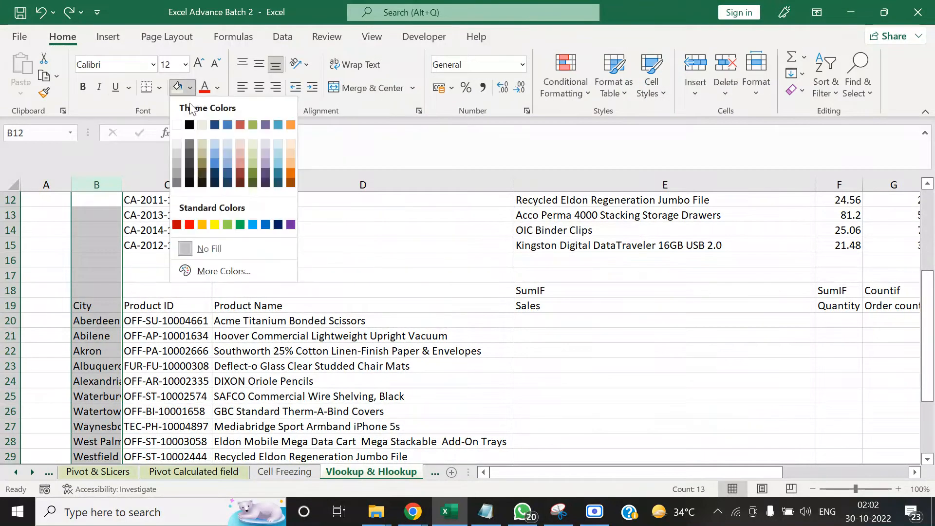
click(202, 183)
Check the Product ID in C20 and the Product Name VLOOKUP in D20, and select the empty Sales cell E20
click(170, 338)
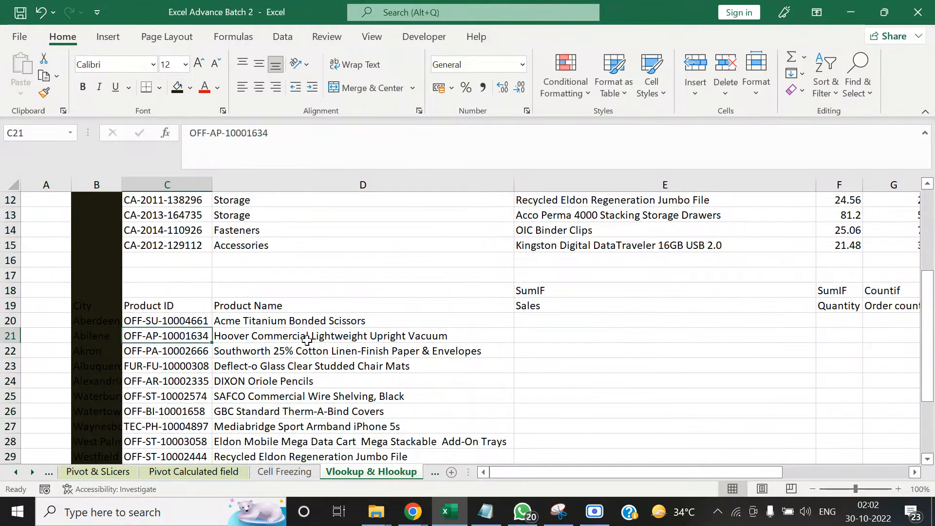
key(Up)
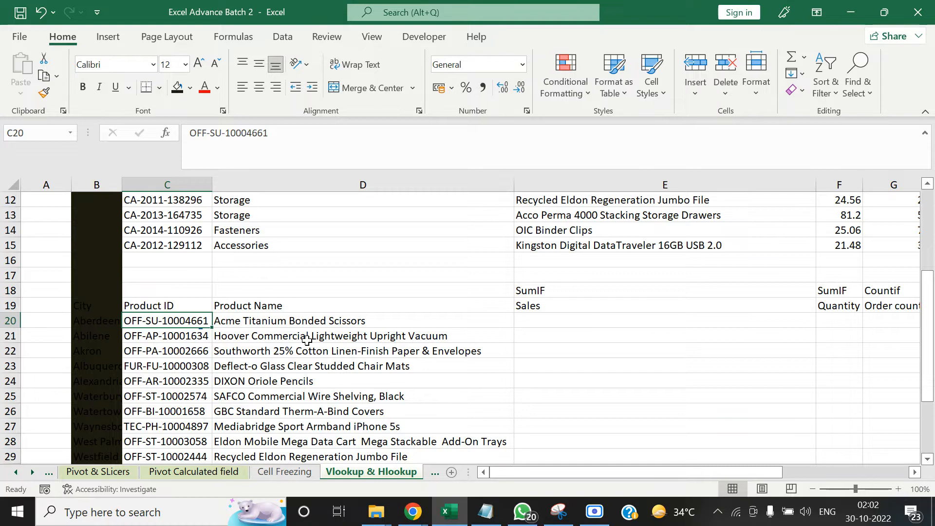
key(Right)
key(Down)
key(Up)
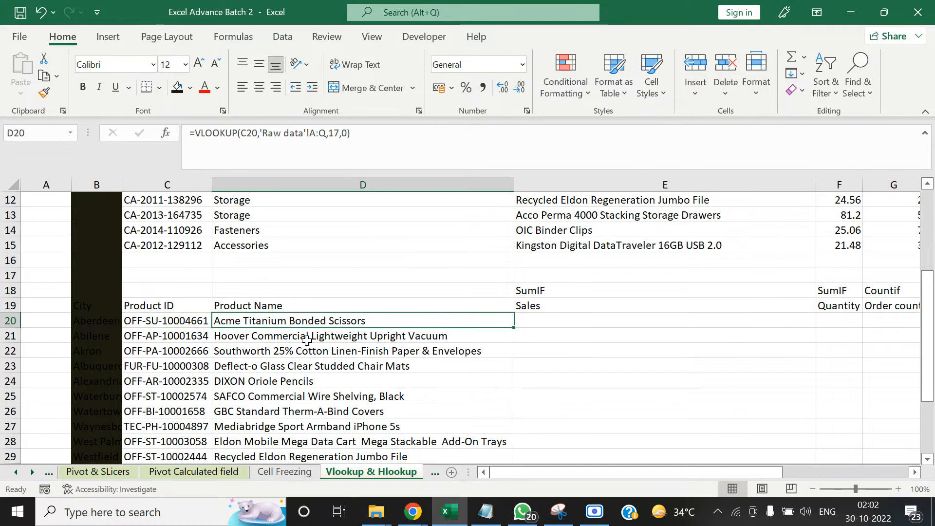
key(Left)
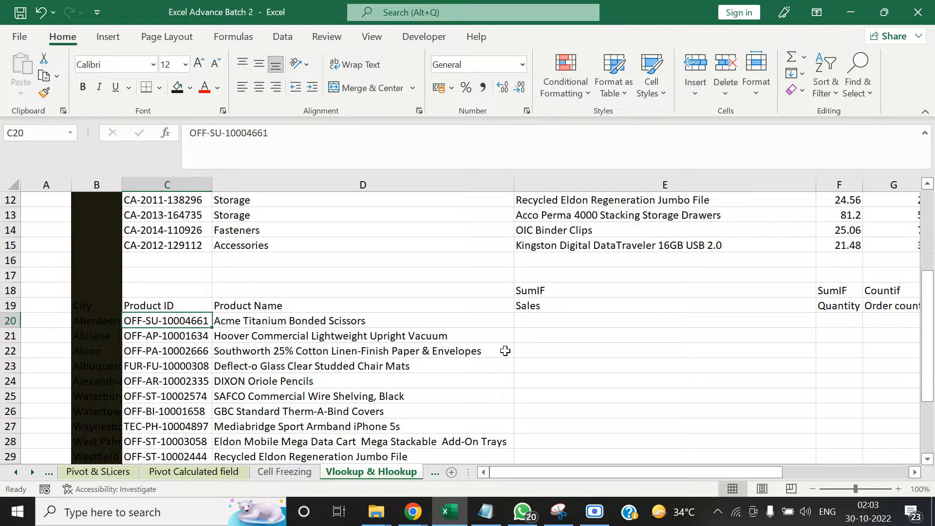
key(Right)
key(Right)
key(Right)
key(Left)
key(Left)
key(Right)
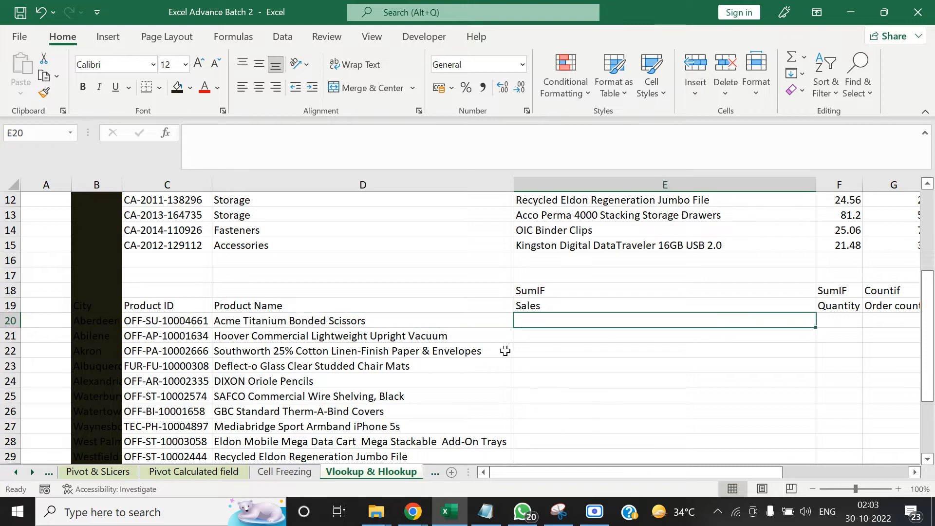
text(=)
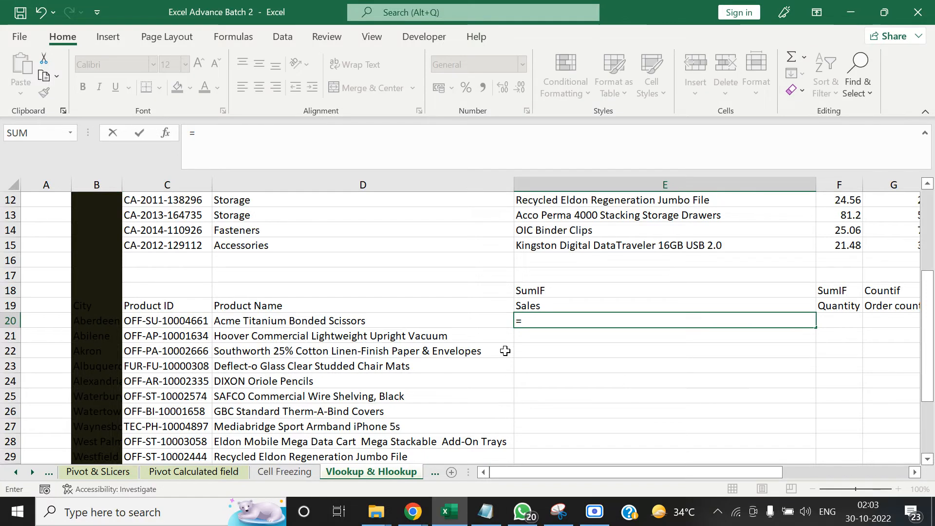
text(sumif)
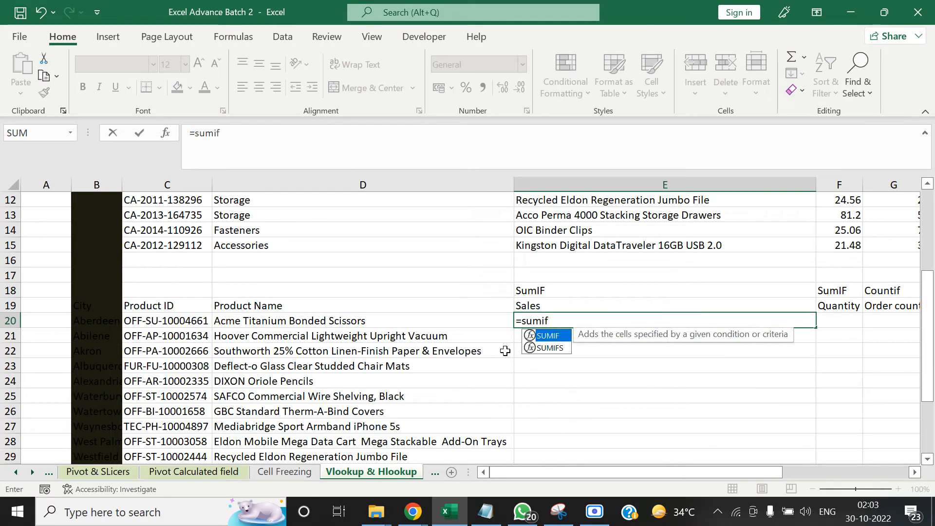
text(()
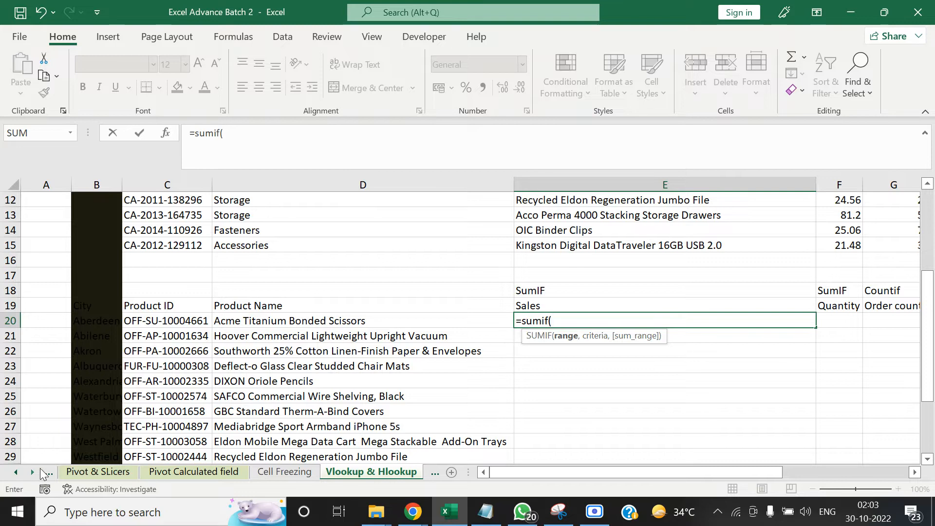
click(15, 472)
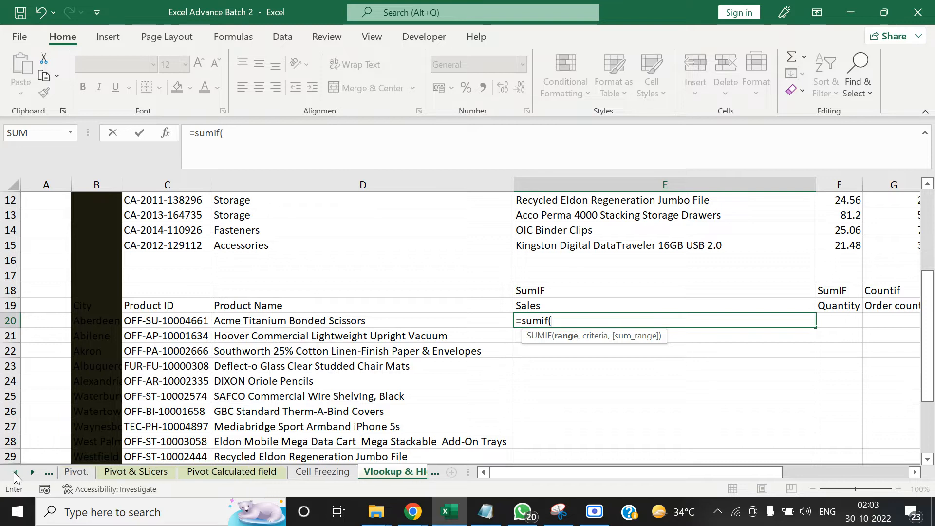
key(Escape)
Start a SUMIF formula in the Sales cell E20 and open its function arguments
text(=sum)
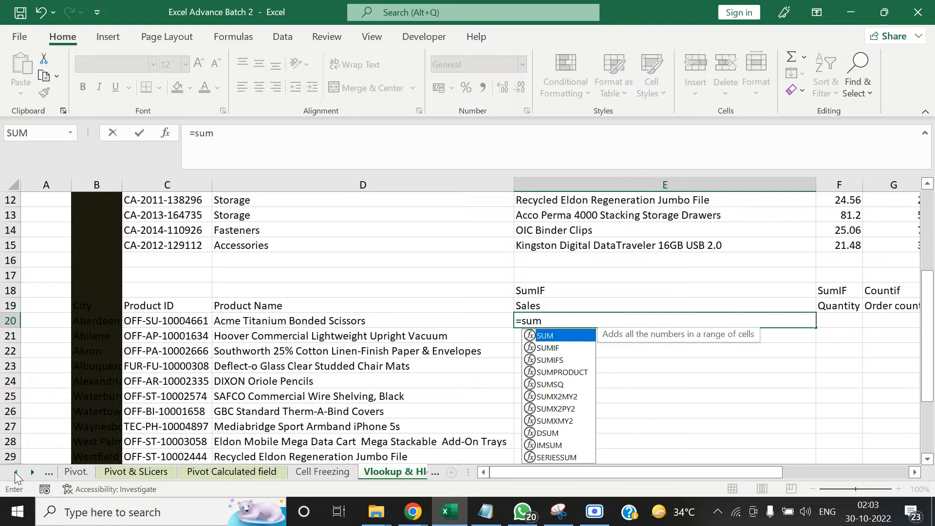
key(Down)
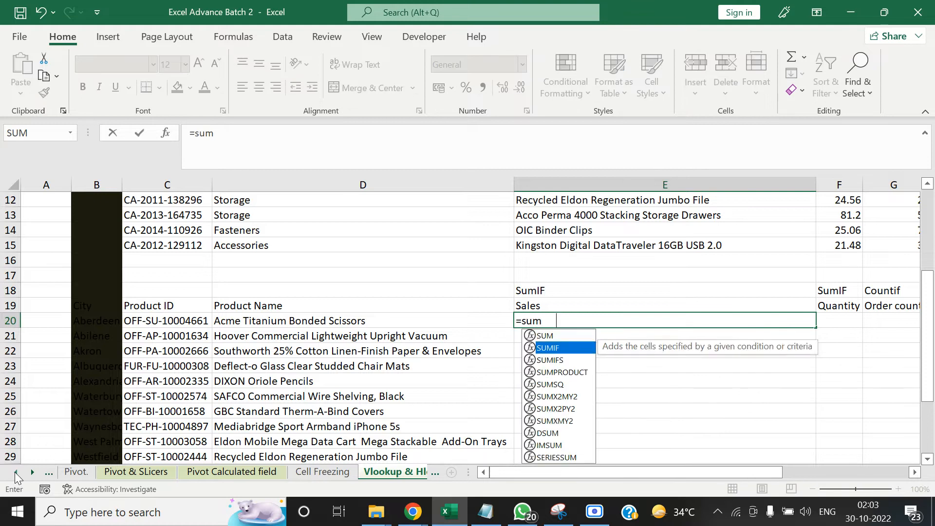
key(Tab)
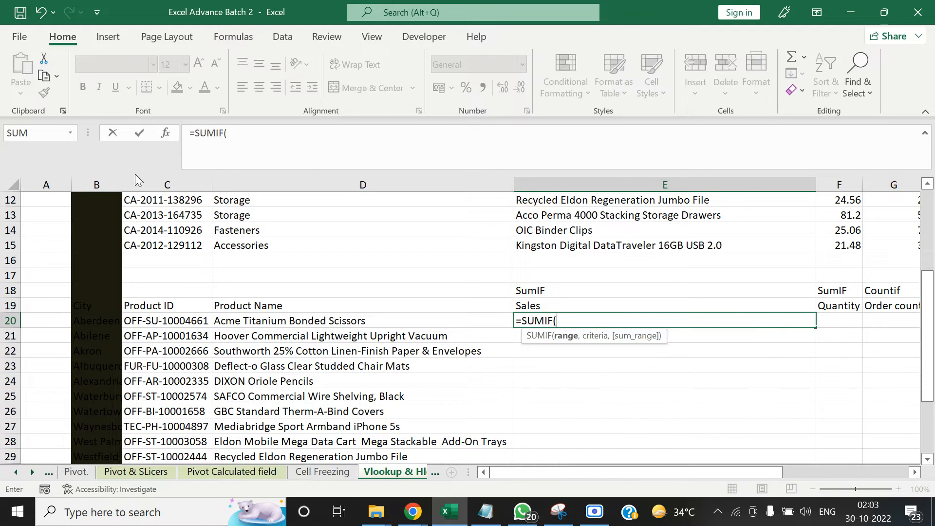
click(165, 133)
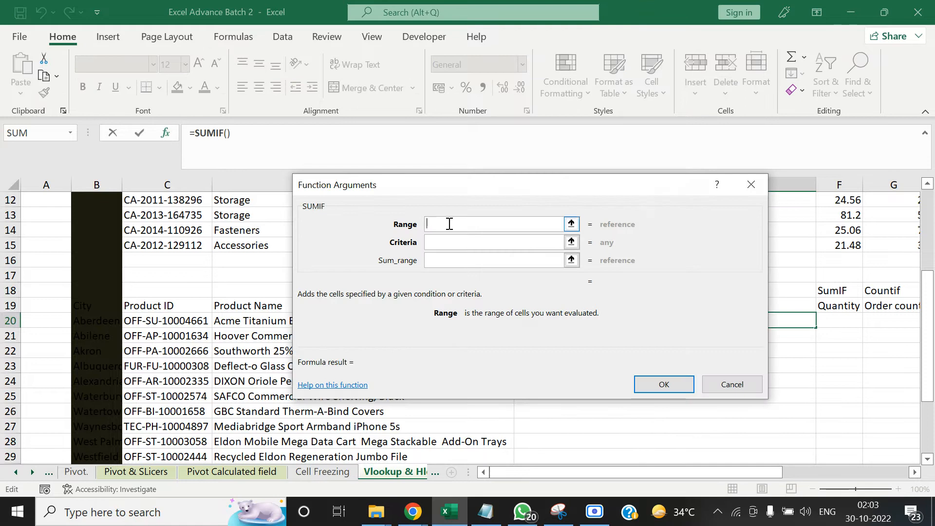
click(465, 260)
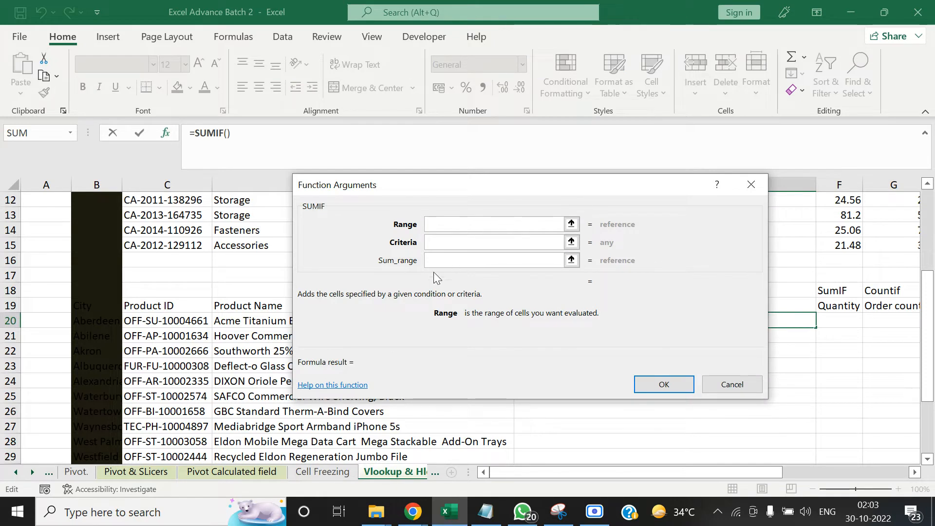
click(437, 243)
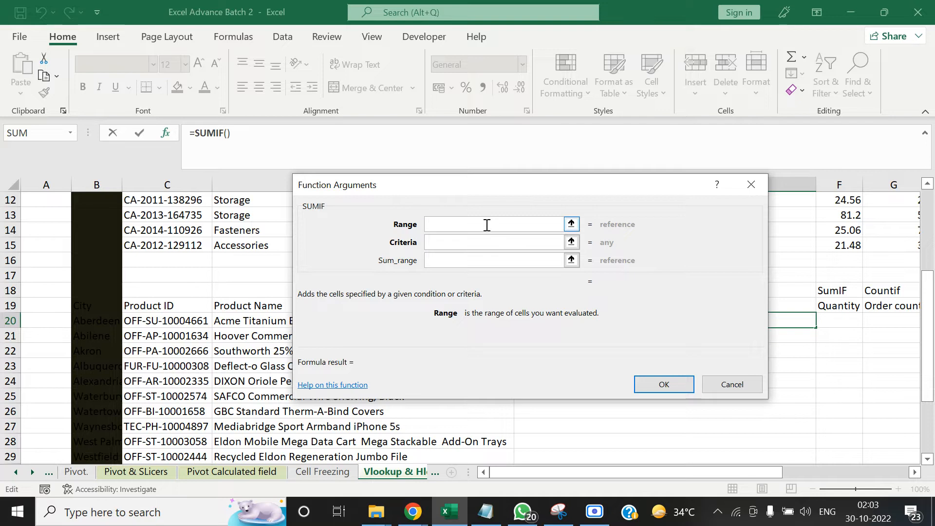
Set the SUMIF Range to the whole Product ID column of the Raw data sheet, 'Raw data'!A:A
click(571, 224)
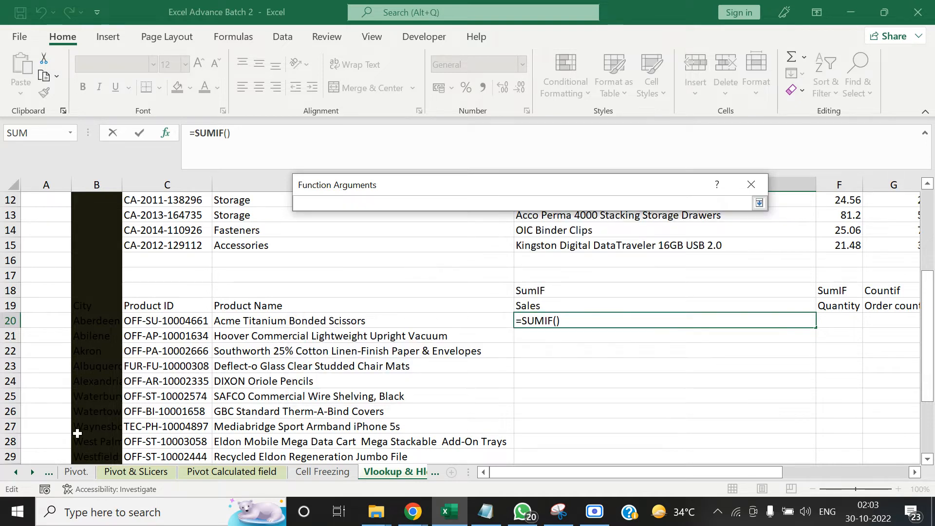
click(17, 473)
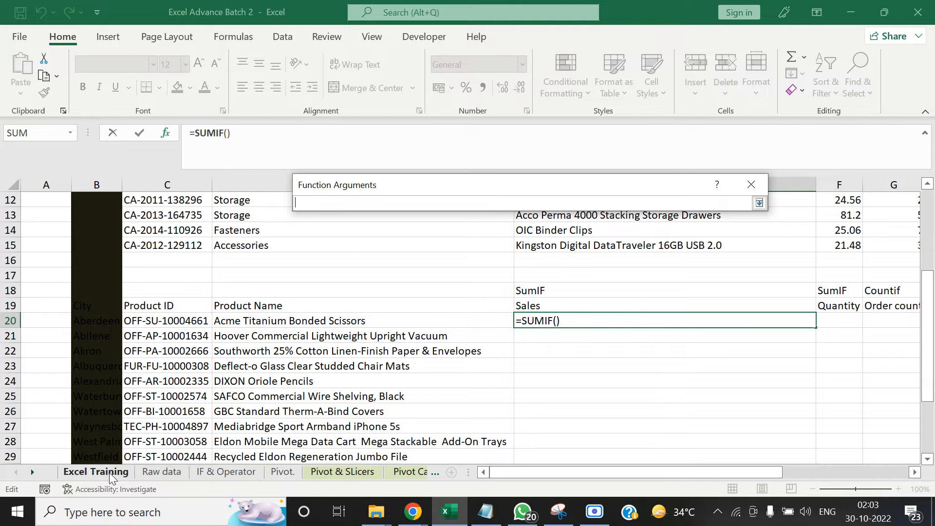
click(157, 472)
click(189, 245)
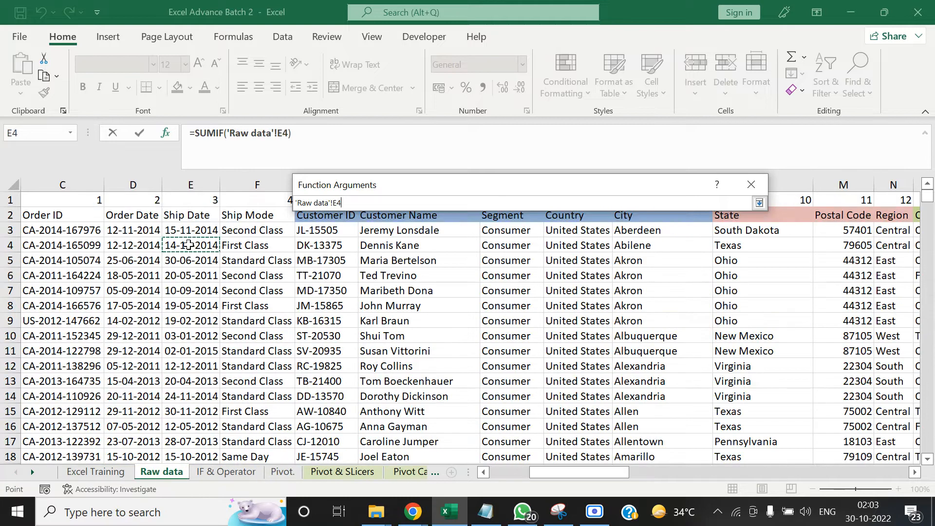
key(Up)
key(Up)
key(Up)
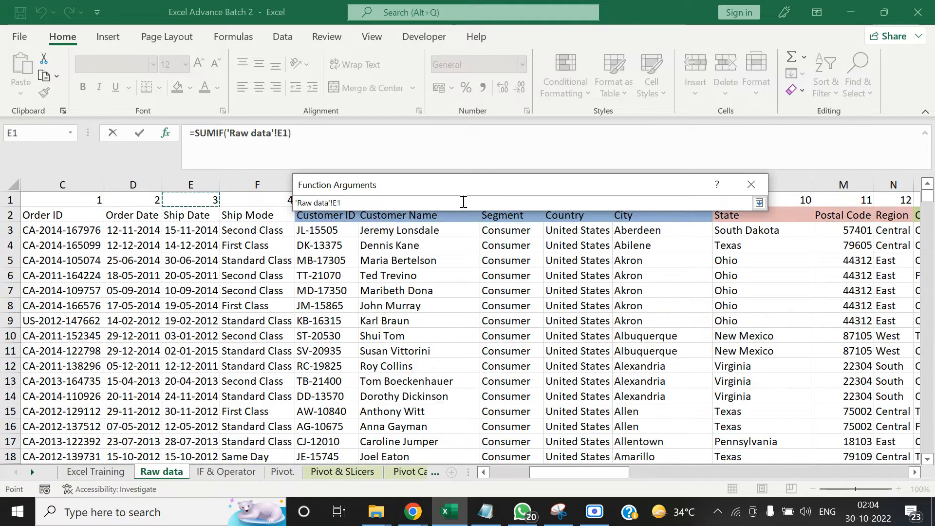
drag(467, 185, 497, 64)
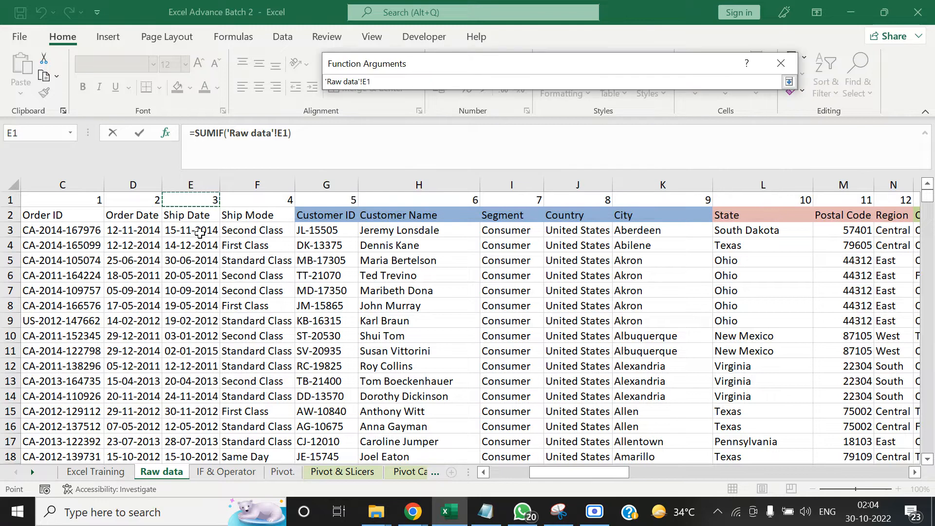
key(Down)
key(Left)
key(Left)
key(Left)
key(Left)
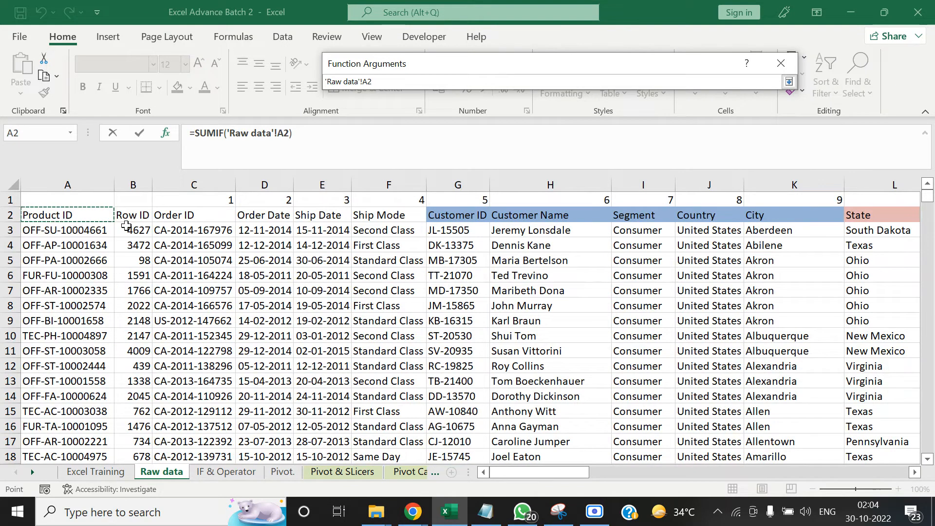
key(ctrl+space)
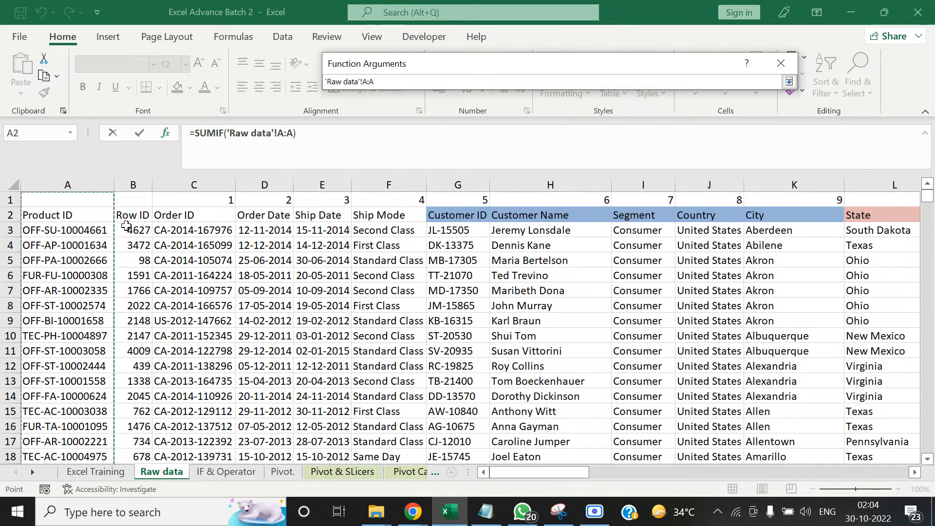
key(Return)
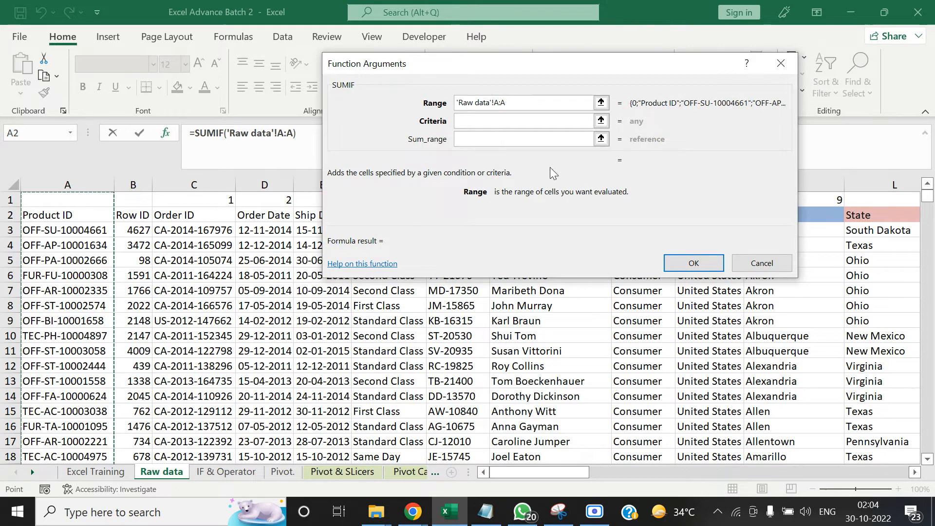
Set the SUMIF Criteria to the first Product ID, cell C20, on the Vlookup & Hlookup sheet
click(601, 121)
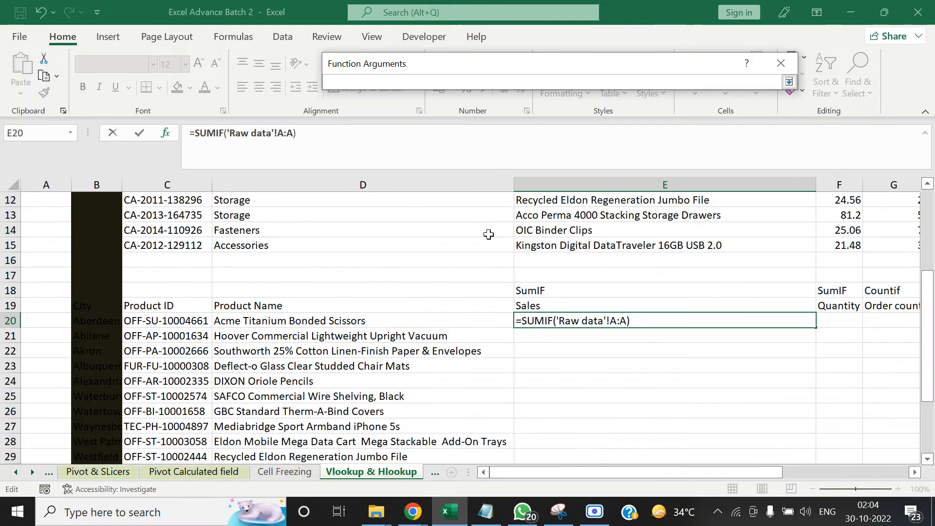
click(186, 321)
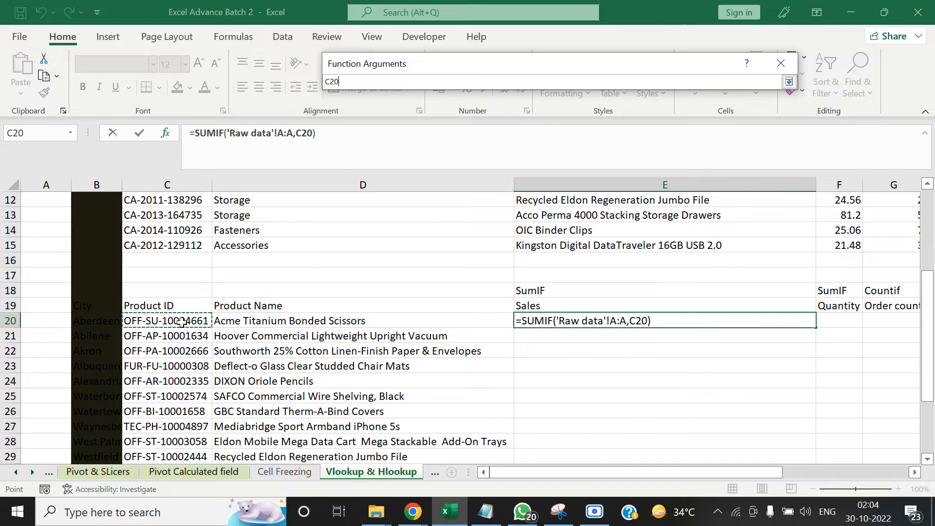
key(Return)
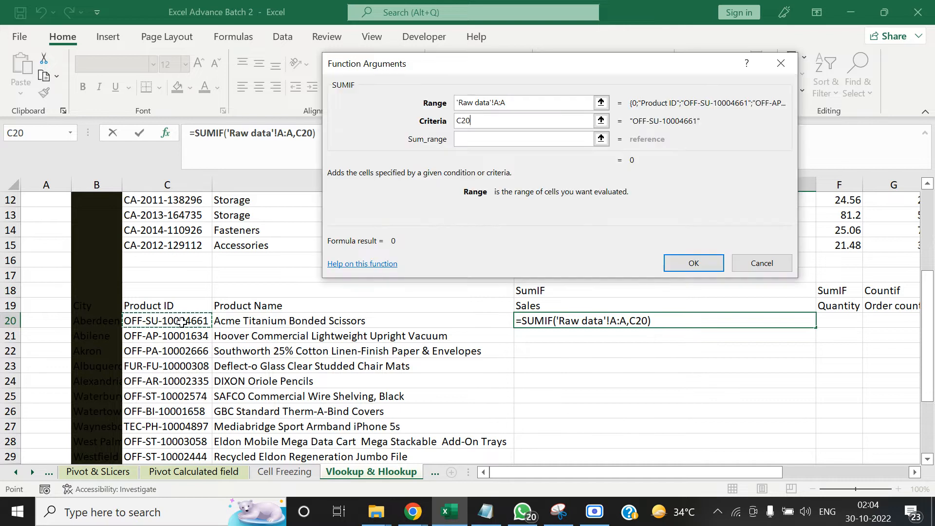
Set the Sum_range to the whole Sales column 'Raw data'!R:R and accept the SUMIF formula
click(601, 139)
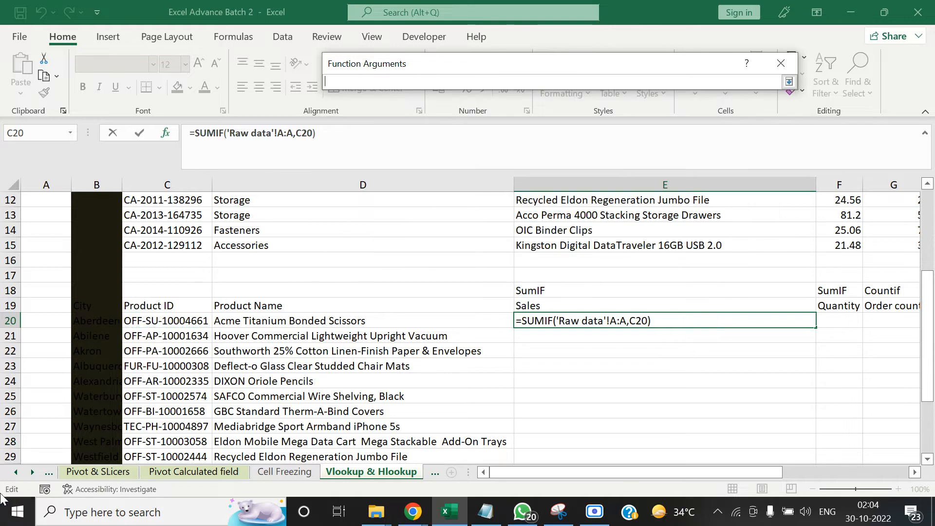
click(14, 472)
click(15, 472)
click(15, 472)
click(14, 472)
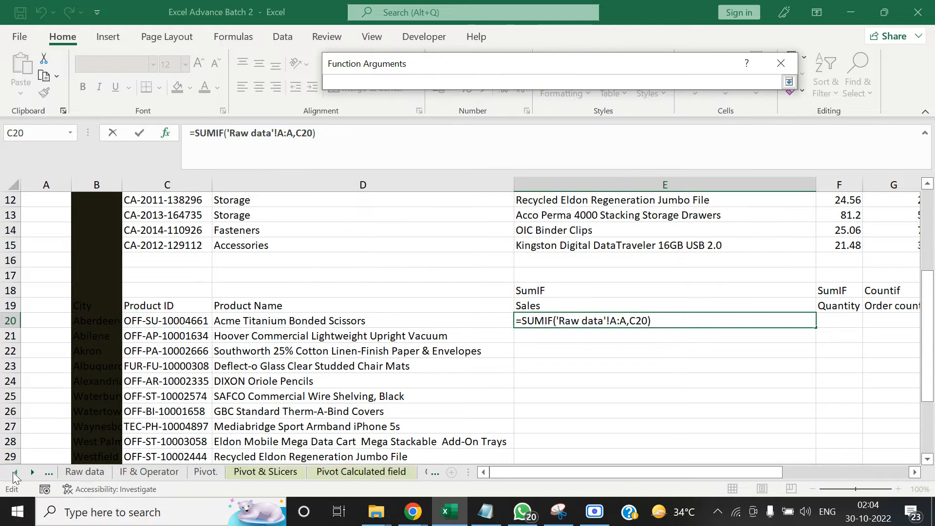
click(91, 472)
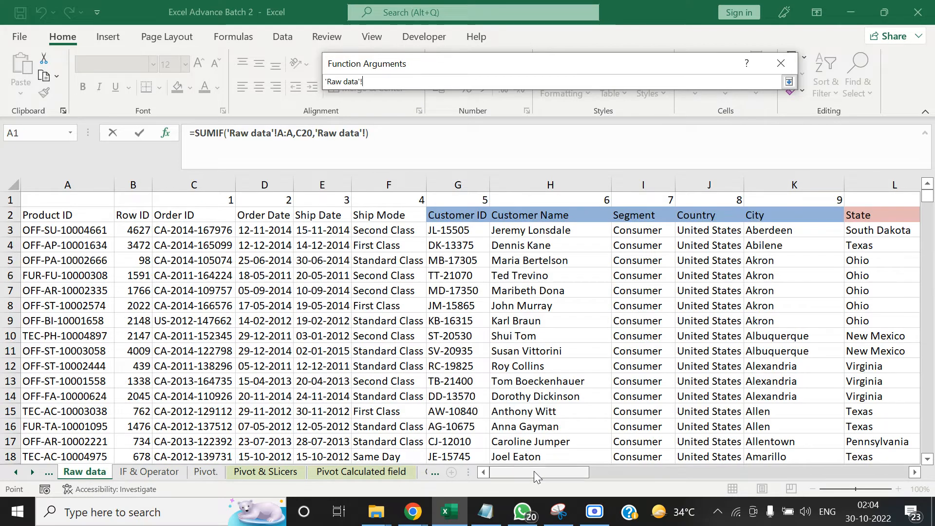
drag(534, 471, 840, 468)
click(753, 216)
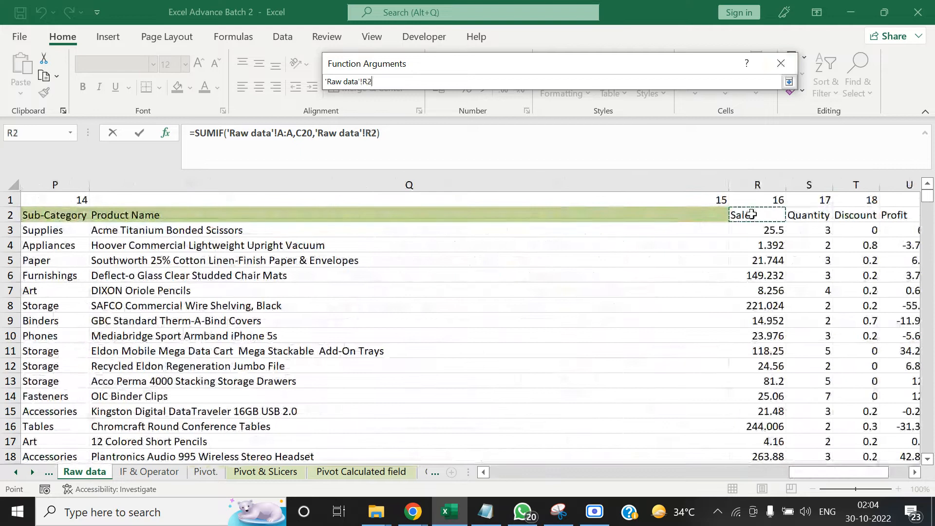
key(ctrl+space)
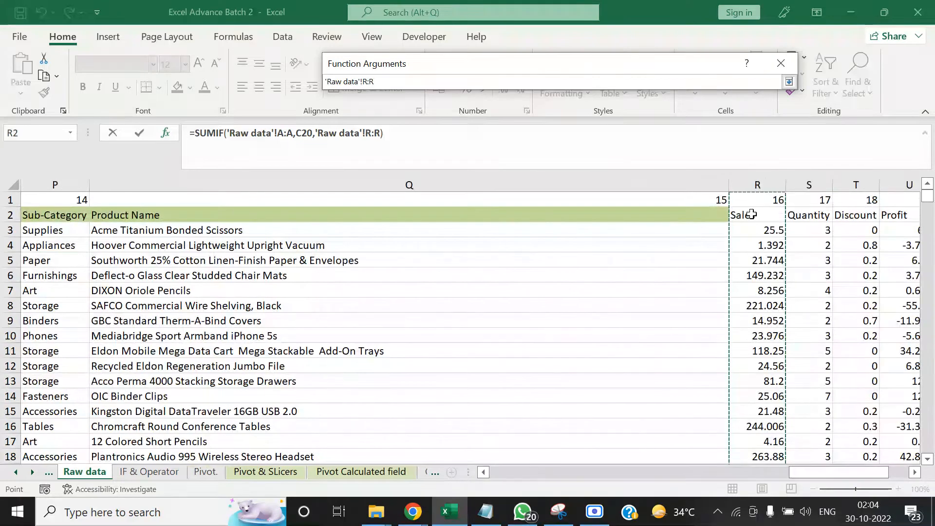
click(704, 261)
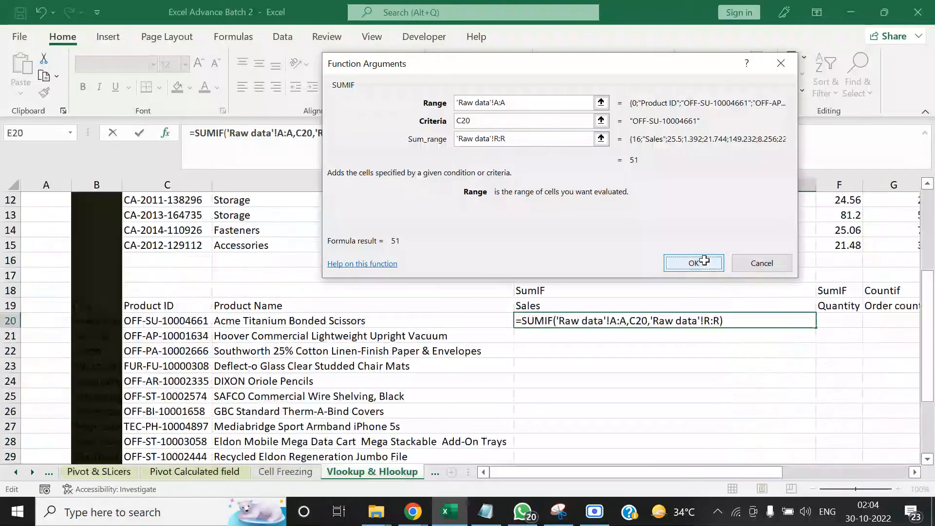
Check the SUMIF formula in E20 and the Sales column in Raw data, and return to the Vlookup & Hlookup sheet
click(682, 360)
click(686, 318)
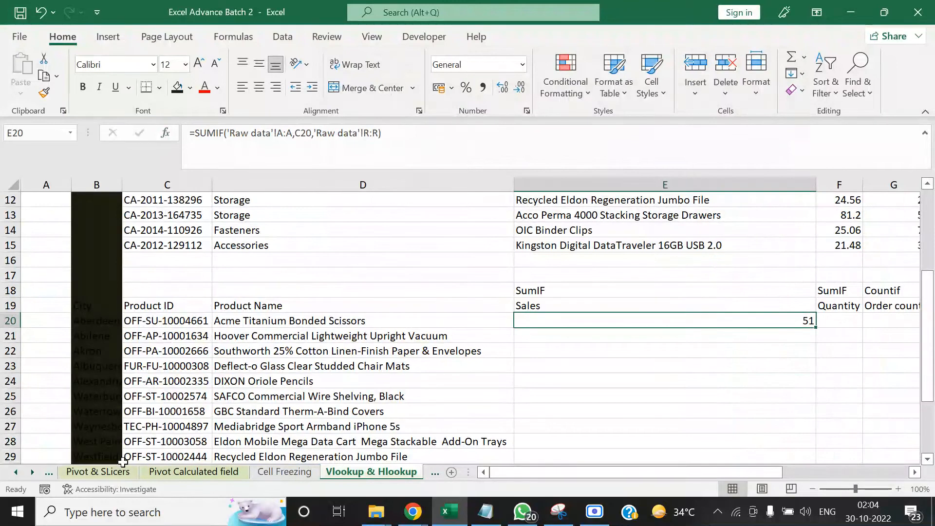
click(15, 471)
click(16, 471)
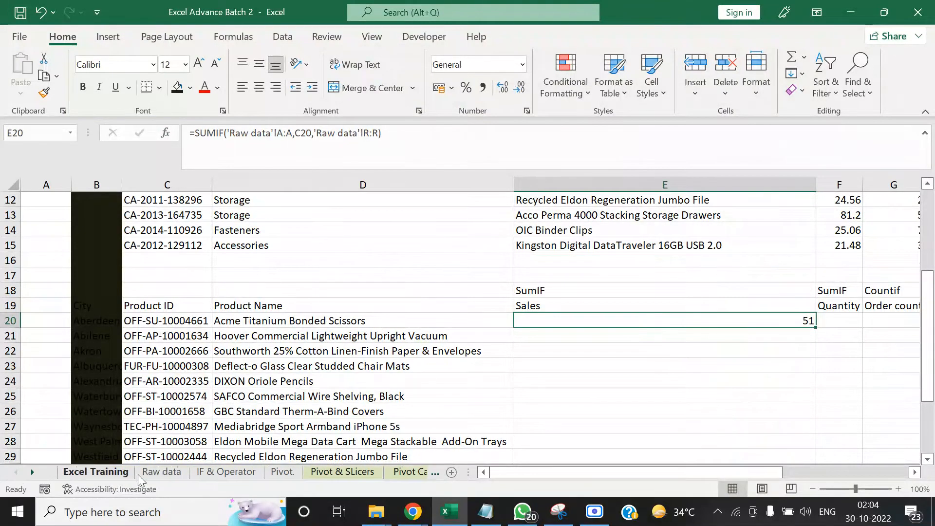
click(146, 472)
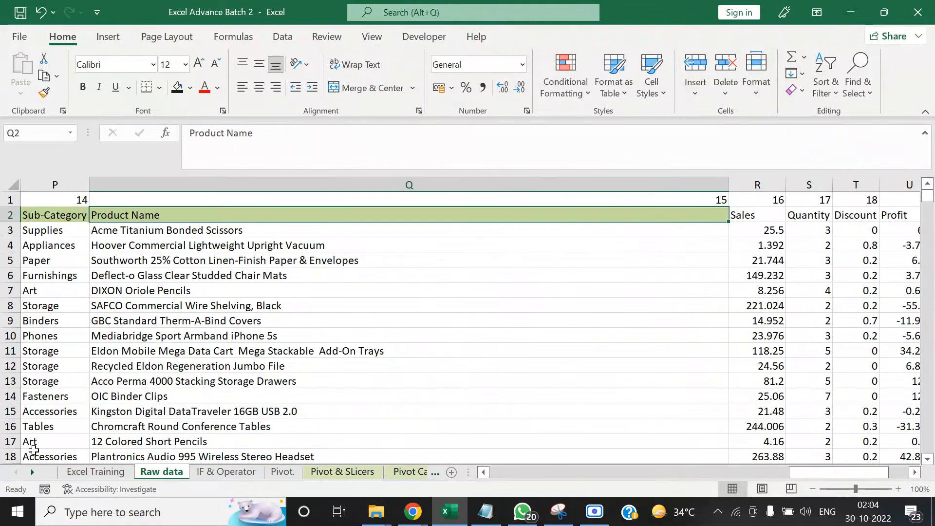
click(32, 471)
click(33, 471)
click(32, 471)
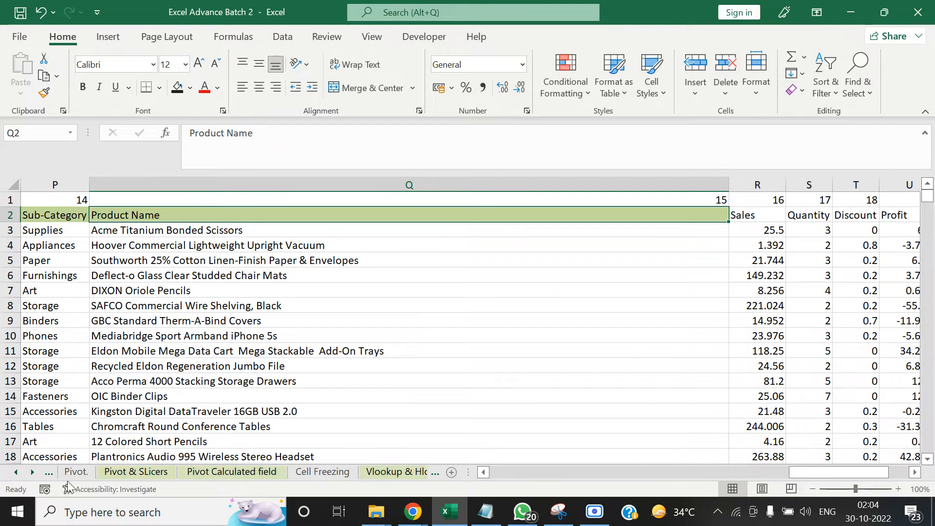
click(32, 471)
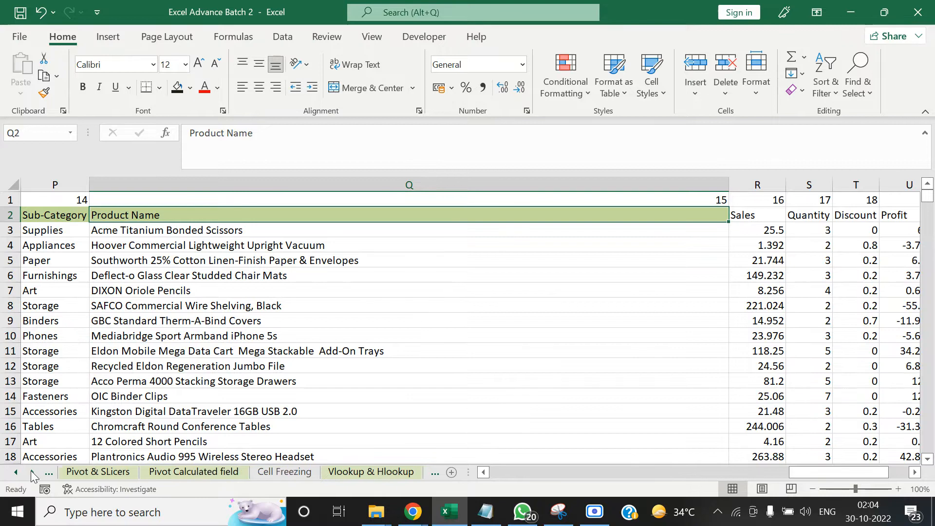
click(345, 472)
Copy the SUMIF formula from E20 down the Sales column through E30
key(ctrl+c)
key(ctrl+Left)
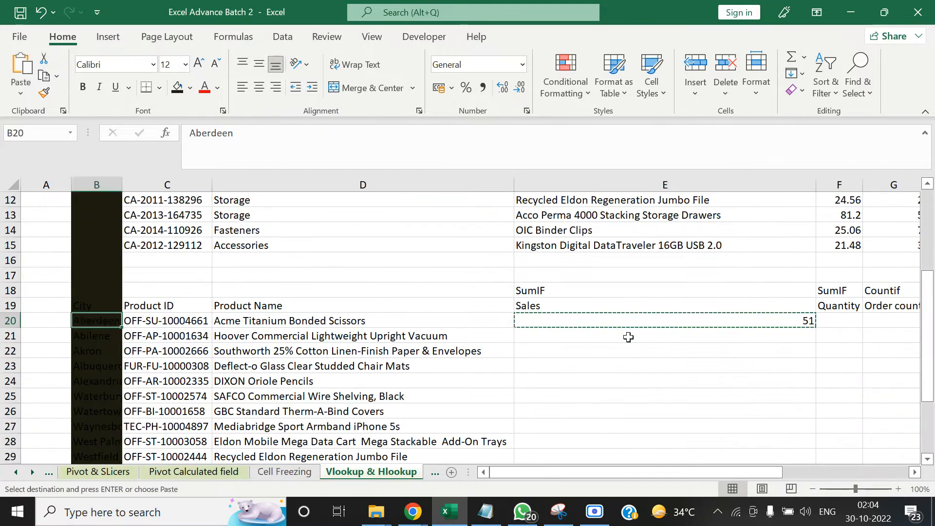
key(ctrl+Down)
key(ctrl+Right)
key(Right)
key(Right)
key(Up)
key(Left)
key(ctrl+shift+Up)
key(ctrl+v)
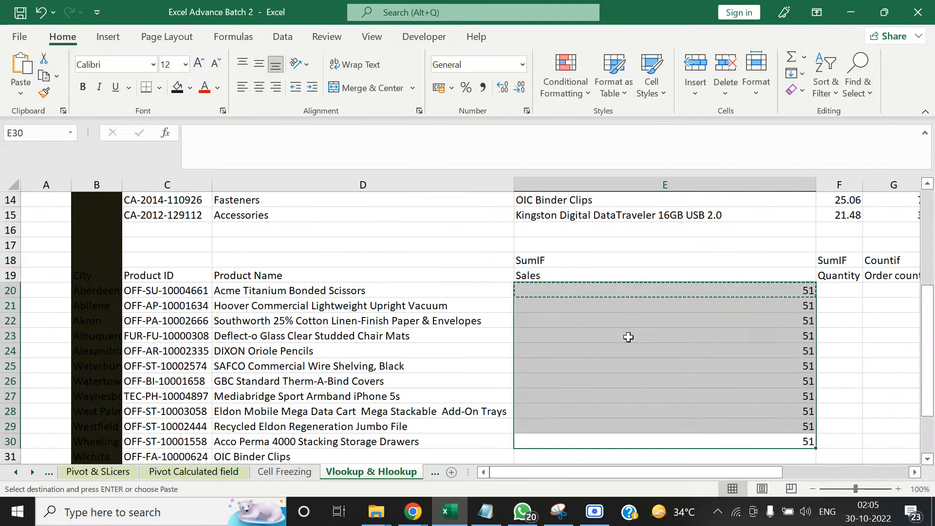
Review the copied SUMIF formulas up the Sales column and the Product ID in C20
key(Up)
key(Up)
key(Up)
key(Up)
key(Up)
key(Up)
key(Up)
key(Up)
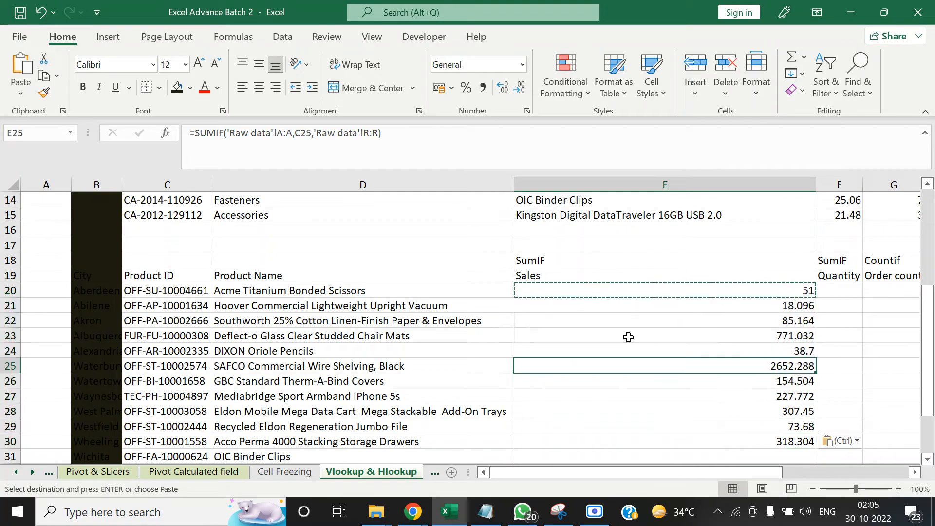
key(Up)
key(Up)
key(Left)
key(Left)
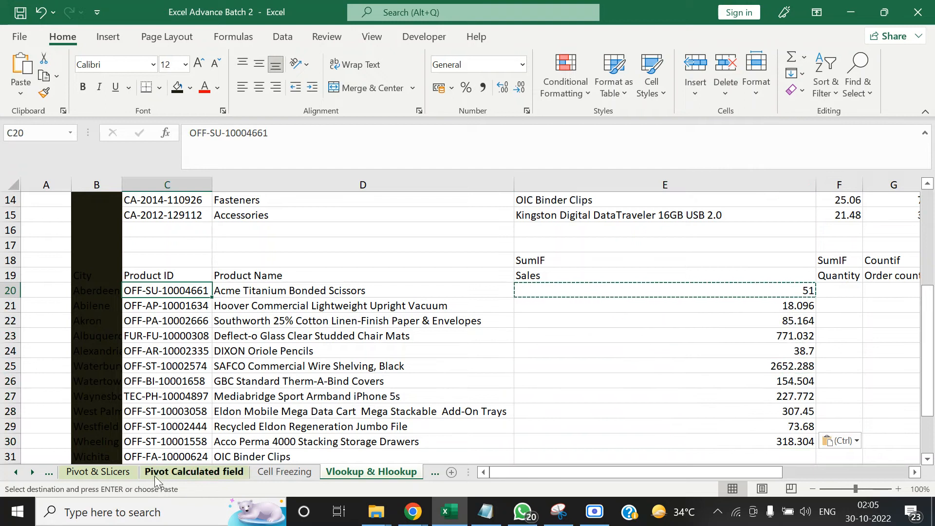
Start a PivotTable from a table or range at cell H3 of the Pivot Calculated field sheet
click(204, 472)
click(519, 336)
click(550, 253)
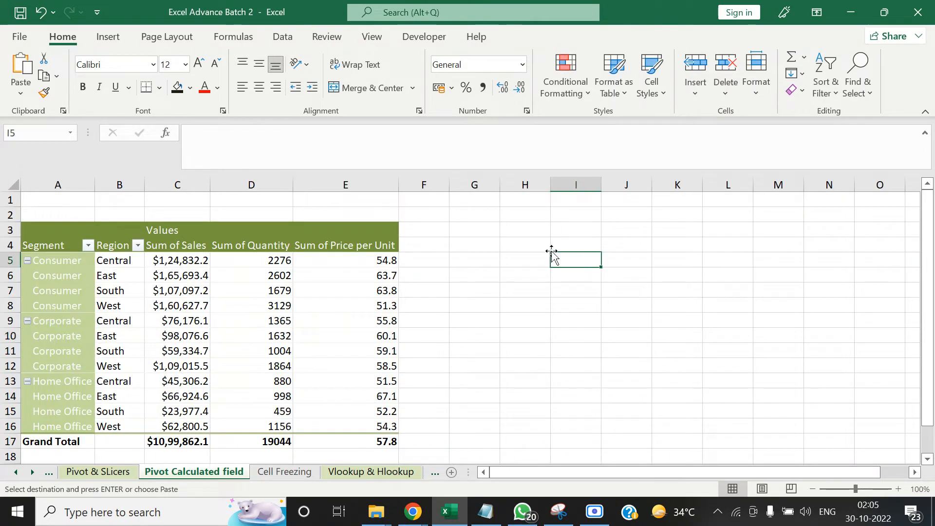
click(545, 232)
click(577, 231)
click(540, 257)
click(520, 229)
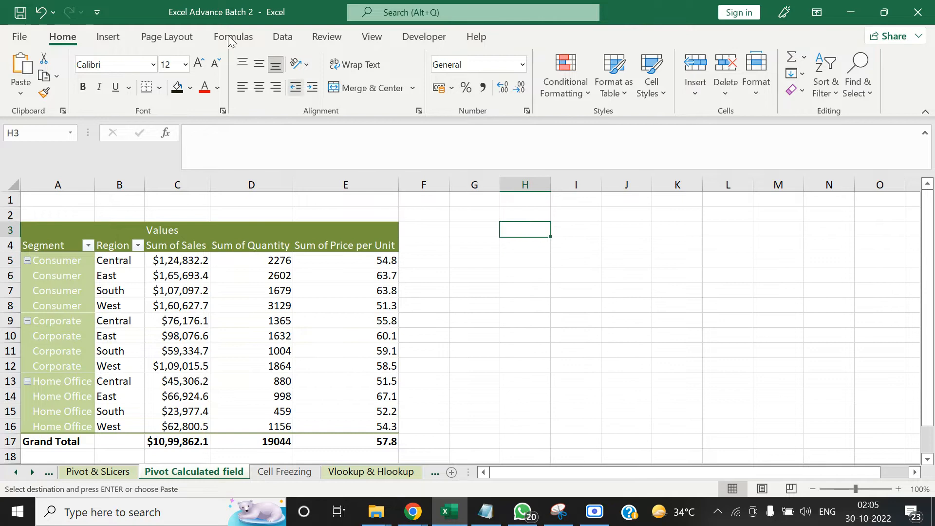
click(107, 37)
click(27, 65)
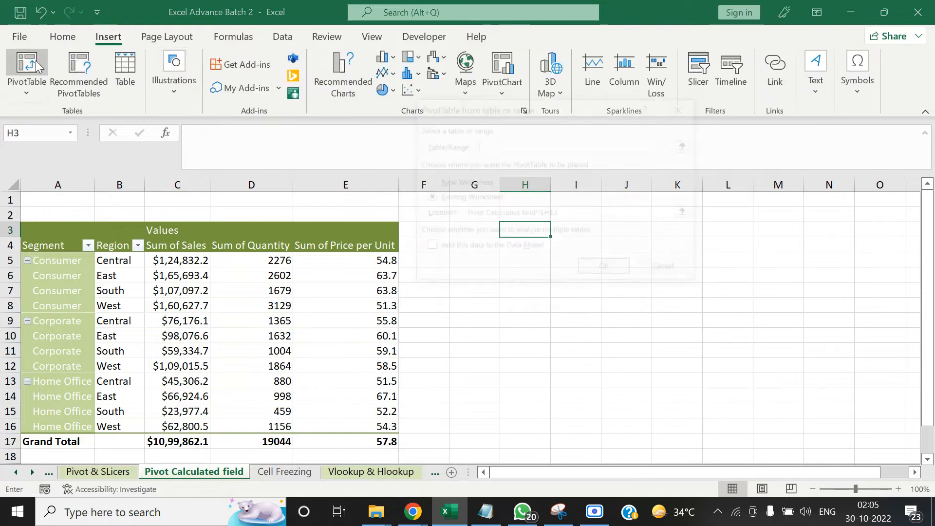
Set the PivotTable source to Raw data columns A through U and create it on the existing worksheet
click(690, 143)
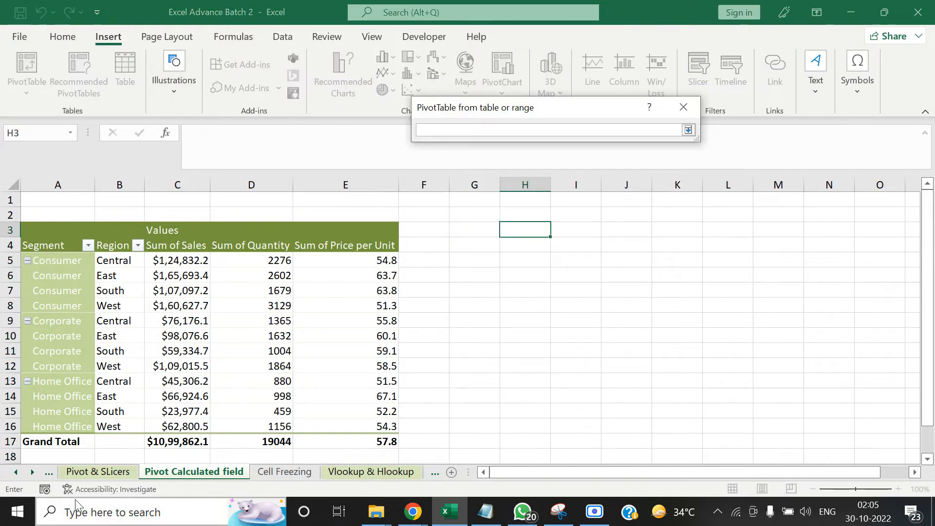
click(17, 473)
click(17, 472)
click(17, 472)
click(161, 471)
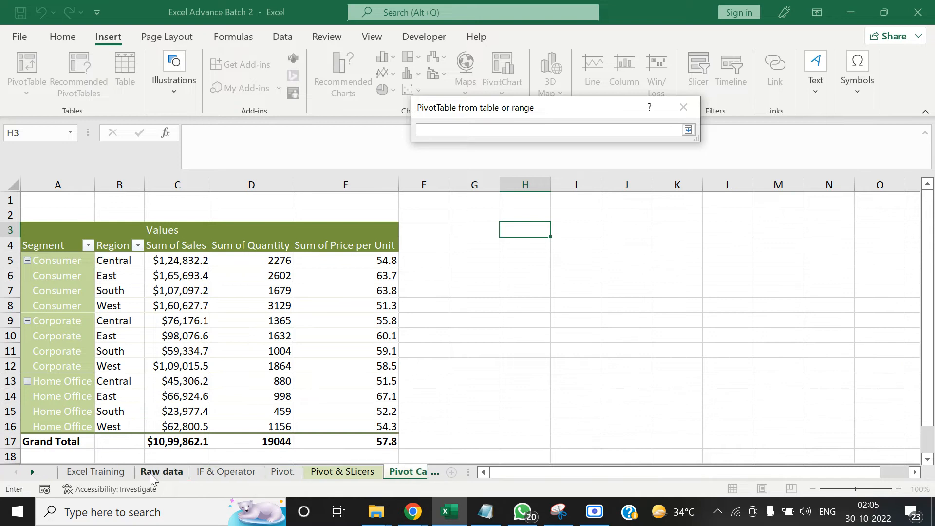
click(178, 273)
key(ctrl+Up)
key(ctrl+Left)
key(ctrl+Left)
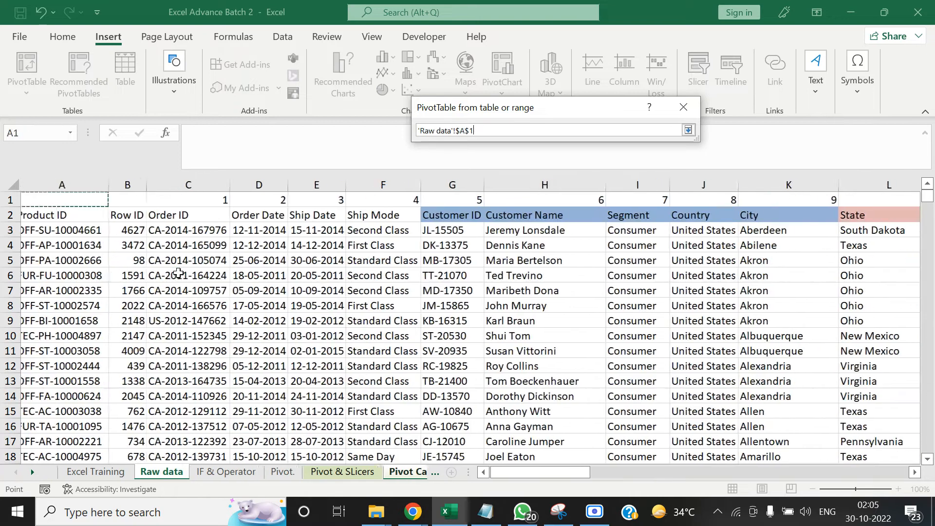
key(Right)
key(Left)
key(ctrl+space)
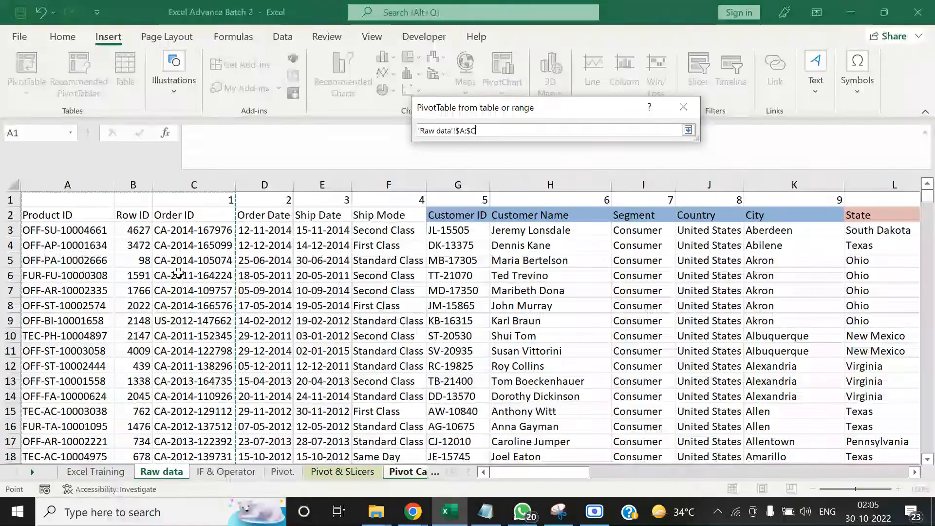
key(ctrl+shift+Right)
key(ctrl+shift+Right)
key(Return)
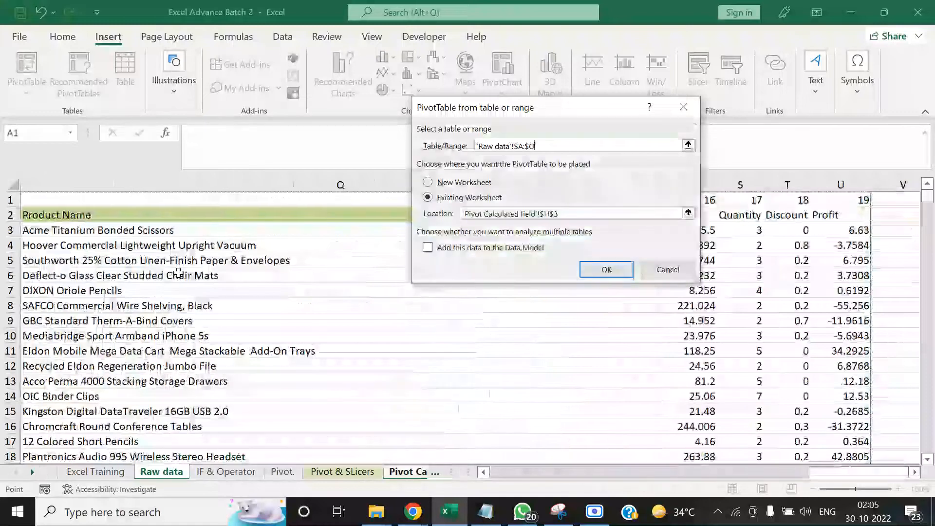
click(599, 272)
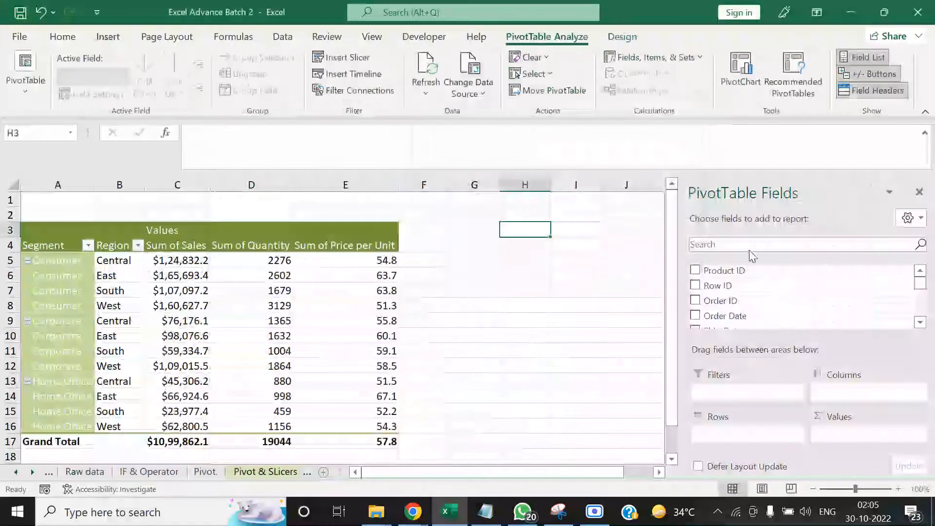
Add Product ID to the new PivotTable's rows and Sales to its values, and close the field list
drag(839, 268, 774, 435)
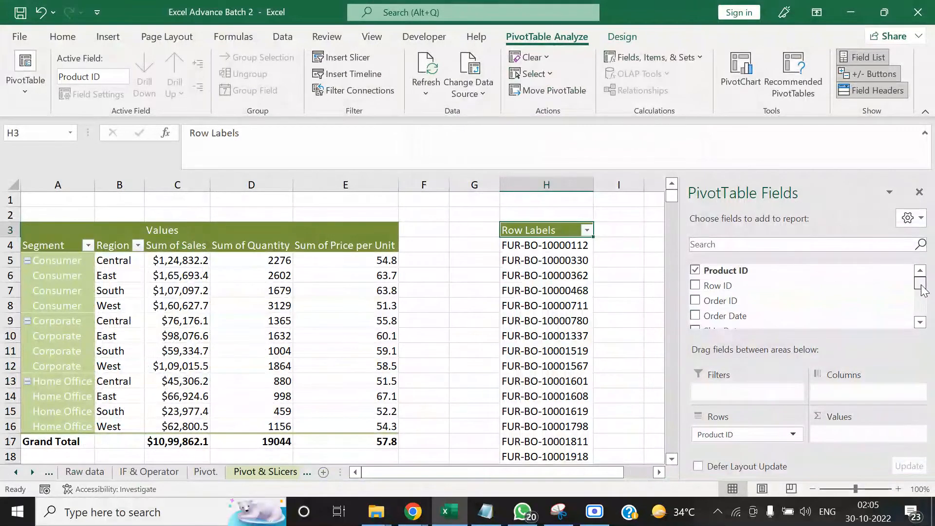
drag(920, 287, 922, 311)
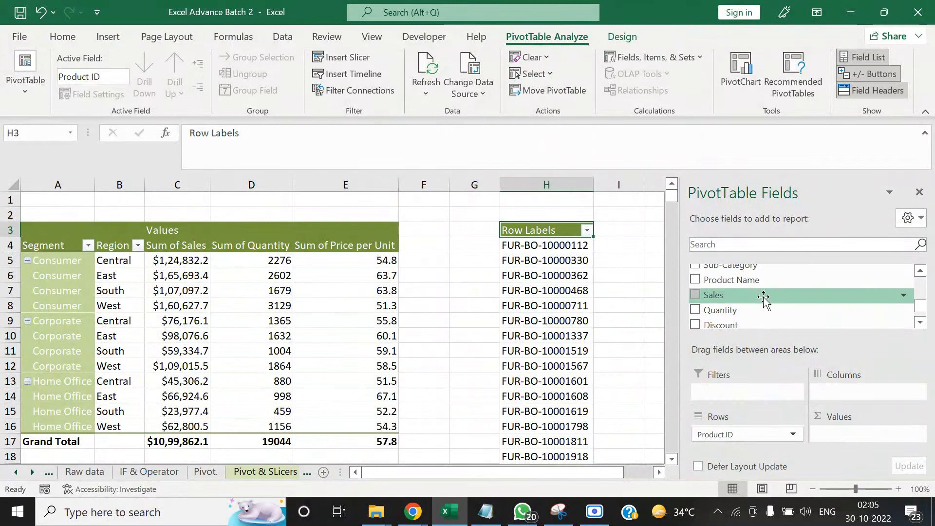
drag(764, 296, 834, 435)
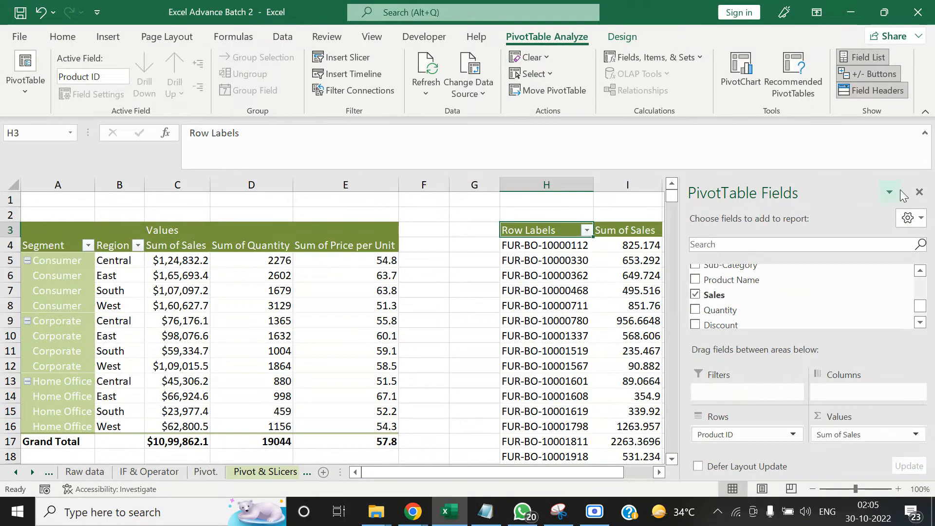
click(919, 192)
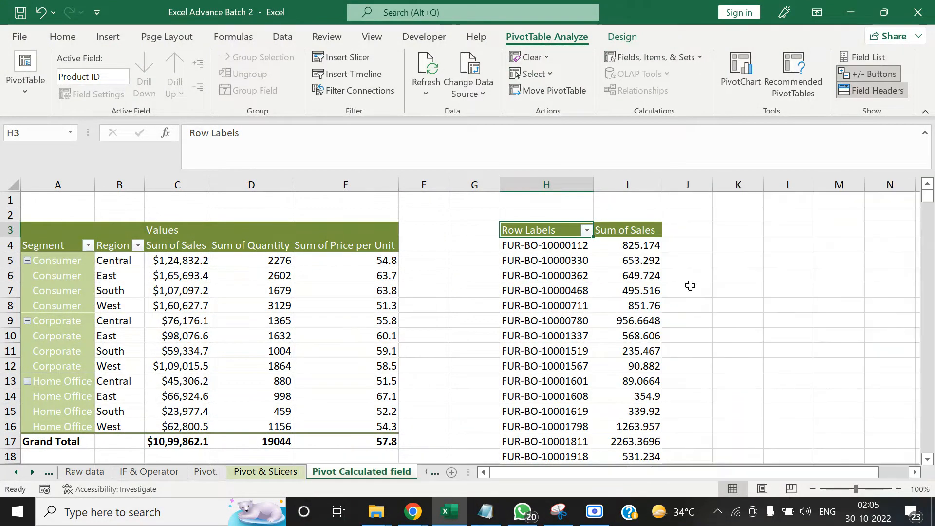
Search the new PivotTable's Sum of Sales column for 51 and close the search
key(Right)
key(ctrl+shift+Down)
key(ctrl+BackSpace)
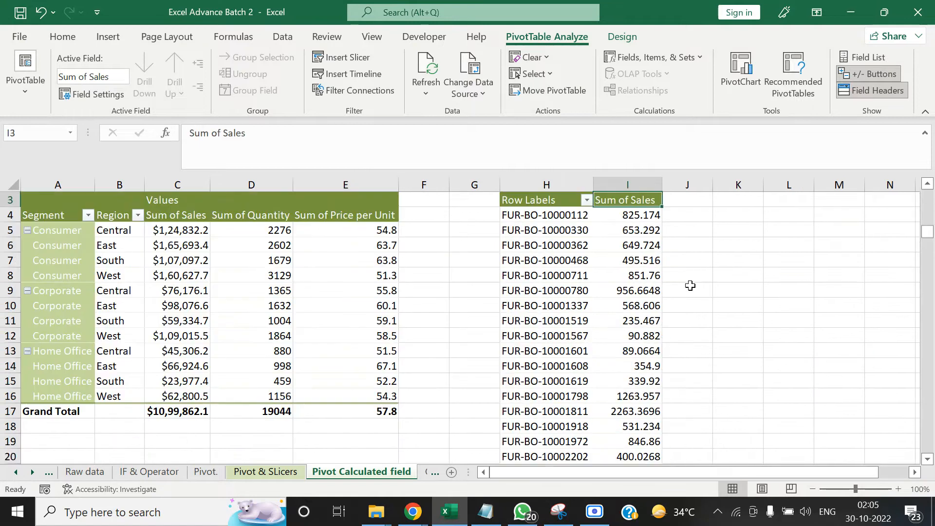
key(ctrl+f)
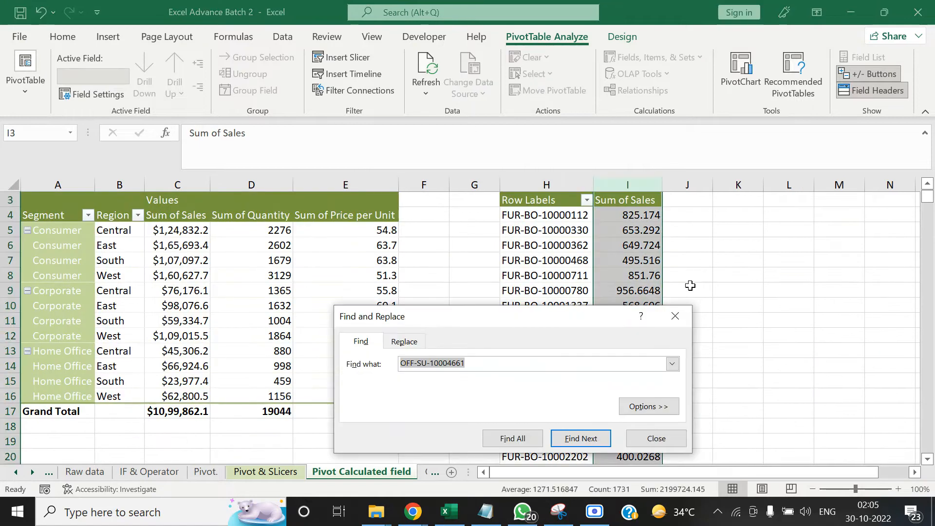
text(51)
key(Return)
key(Escape)
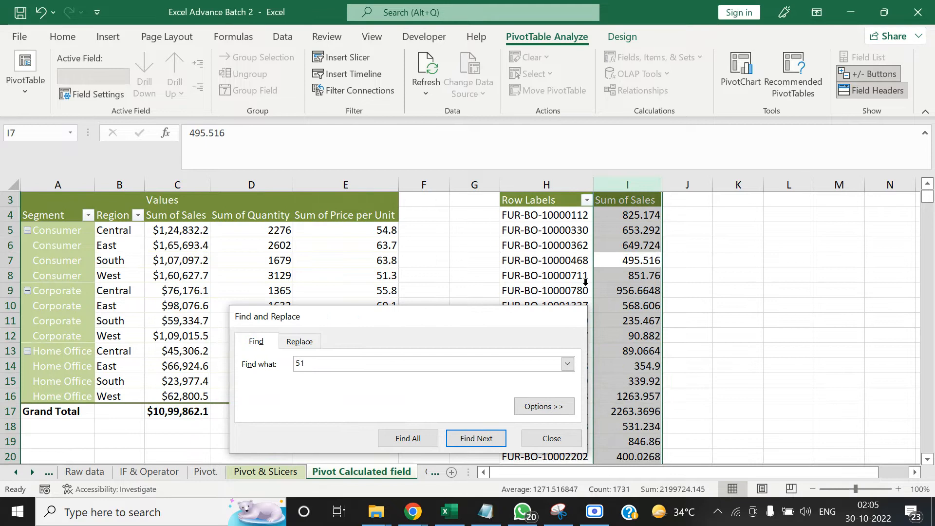
key(Down)
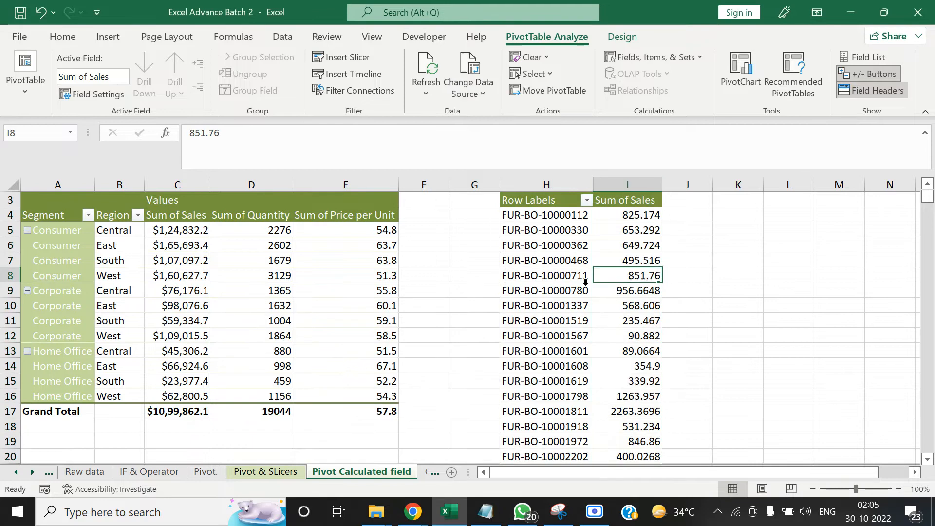
Copy the Product ID in C20 of the Vlookup & Hlookup sheet and return to the Pivot Calculated field sheet
click(34, 472)
click(344, 468)
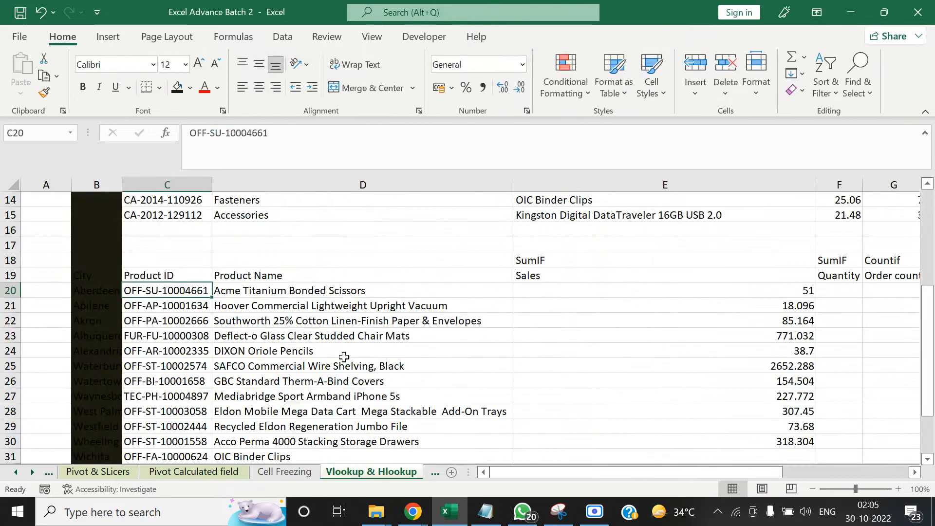
click(218, 291)
click(196, 291)
key(ctrl+c)
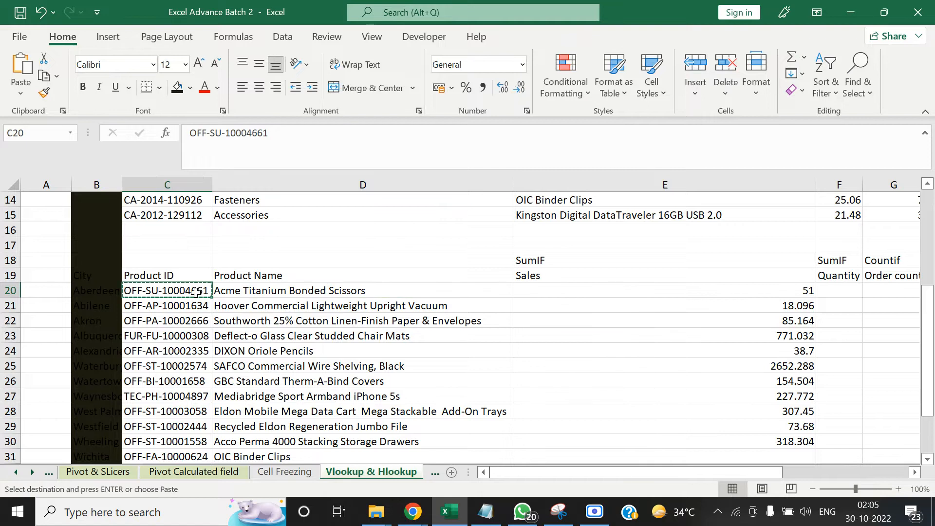
click(111, 475)
click(204, 470)
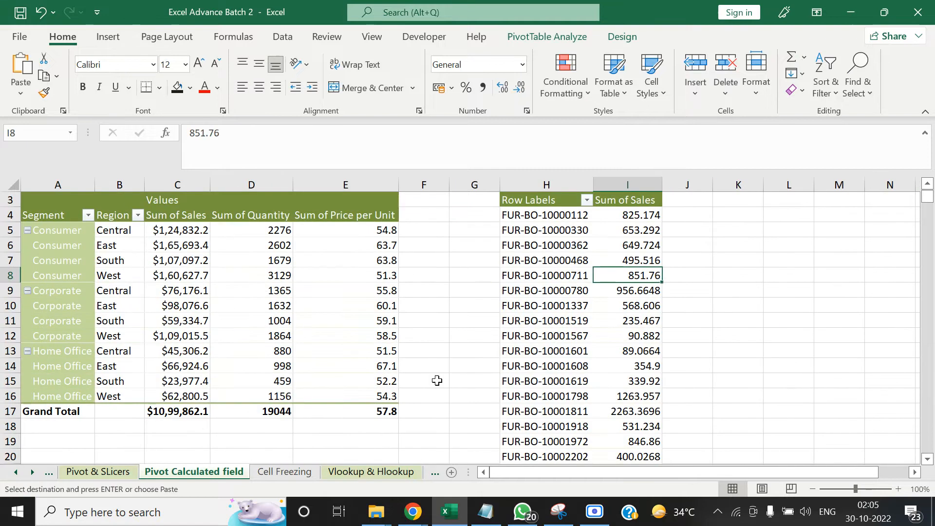
Search the PivotTable's Row Labels column for OFF-SU-10004661 and check its Sum of Sales
key(Left)
key(ctrl+space)
key(ctrl+f)
key(ctrl+v)
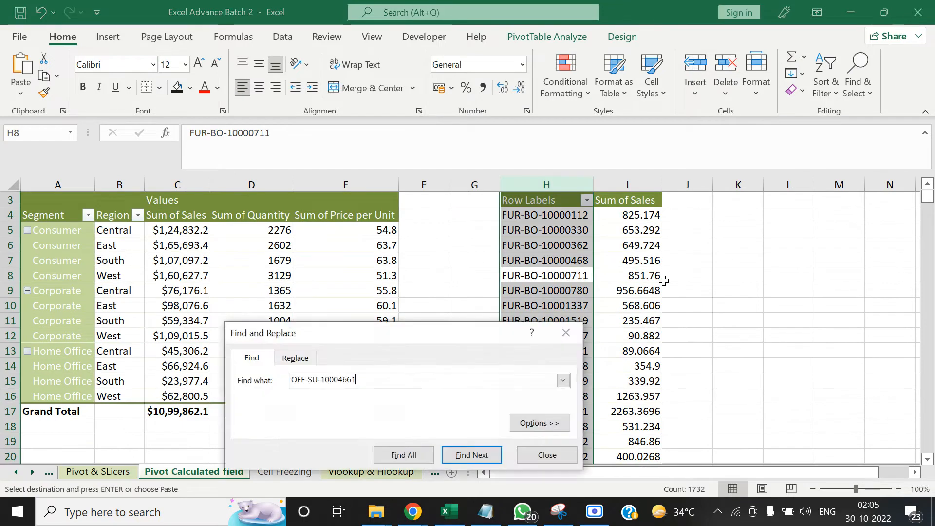
key(Return)
key(Escape)
key(Right)
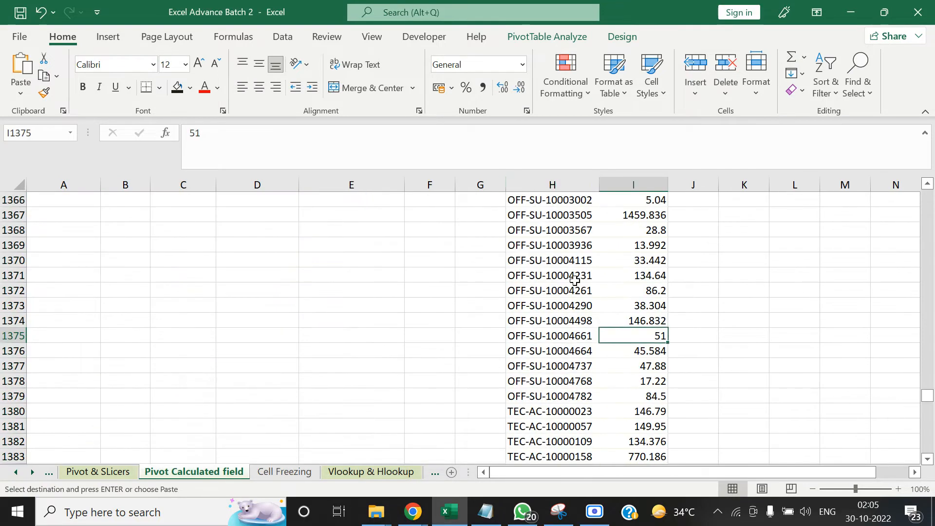
key(Left)
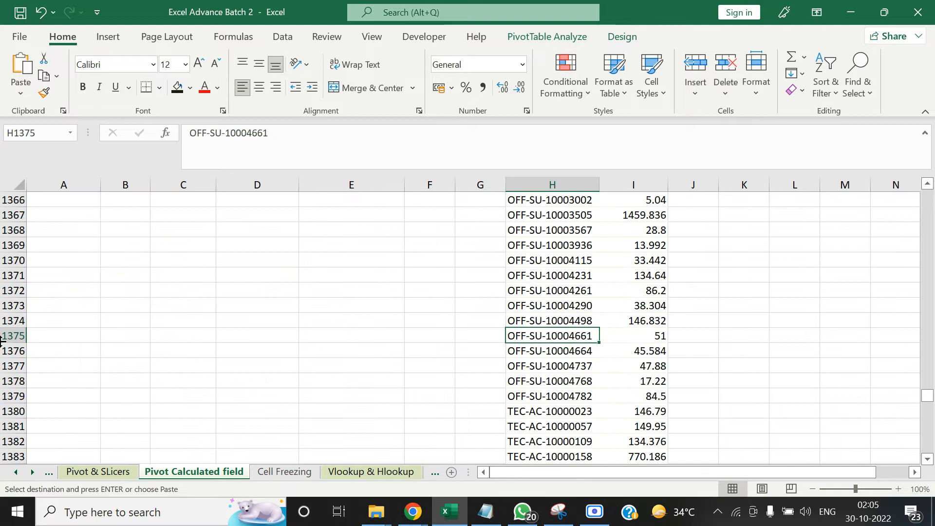
Return to the Vlookup & Hlookup sheet and compare the SUMIF result in E20 with its Product ID in C20
click(33, 473)
click(33, 473)
click(33, 473)
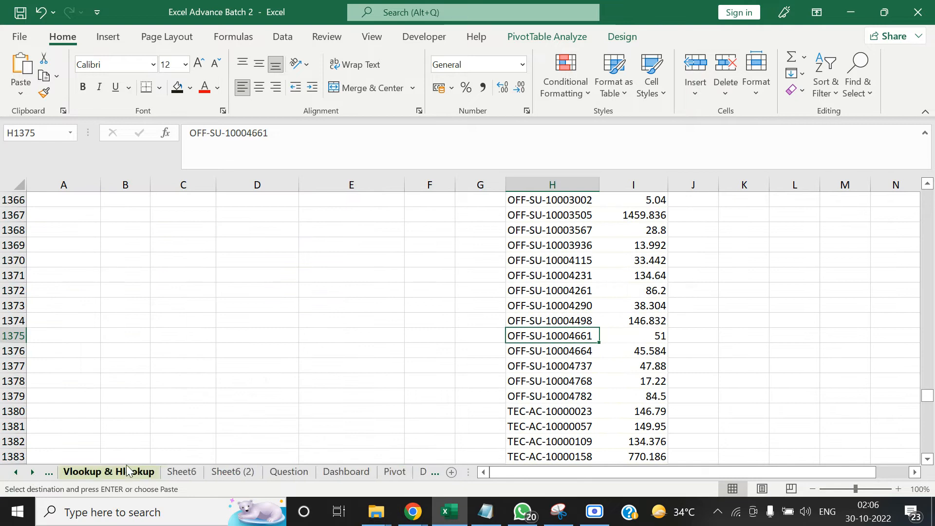
click(121, 471)
click(734, 309)
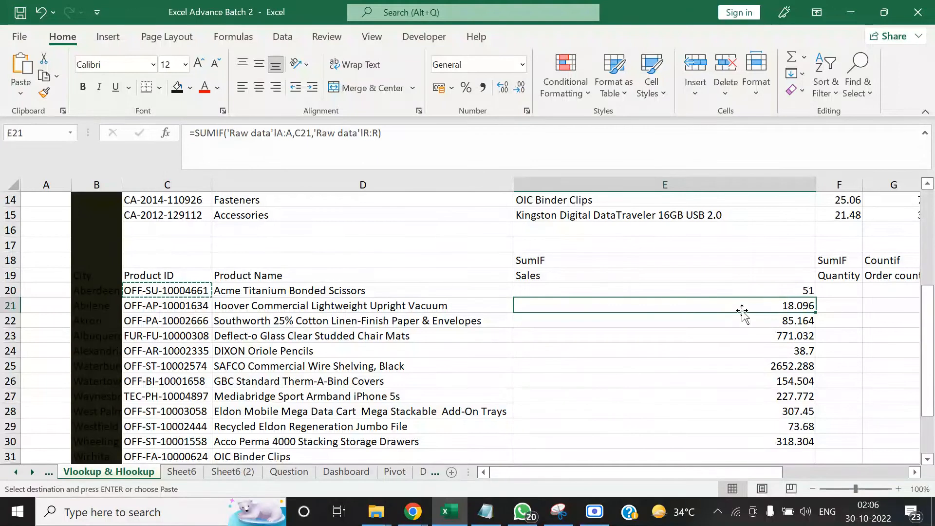
key(Up)
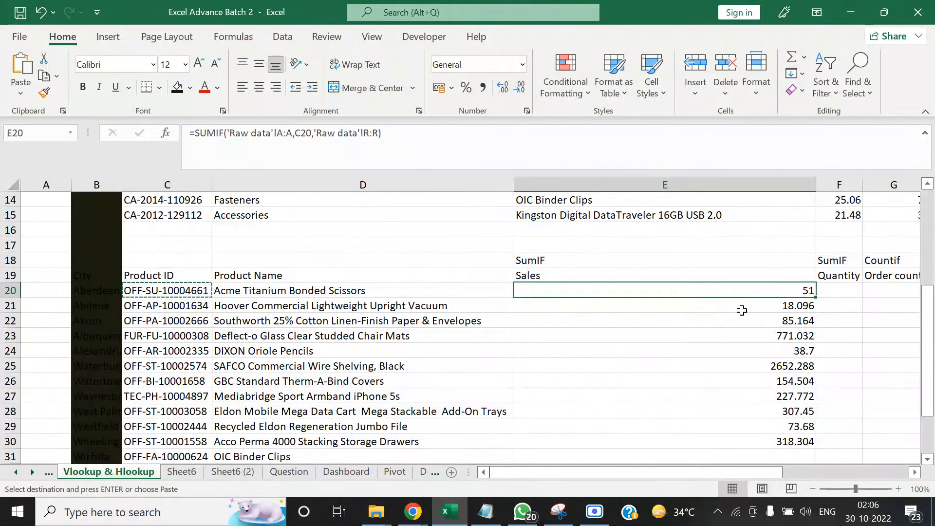
key(Left)
key(Left)
key(Left)
key(Right)
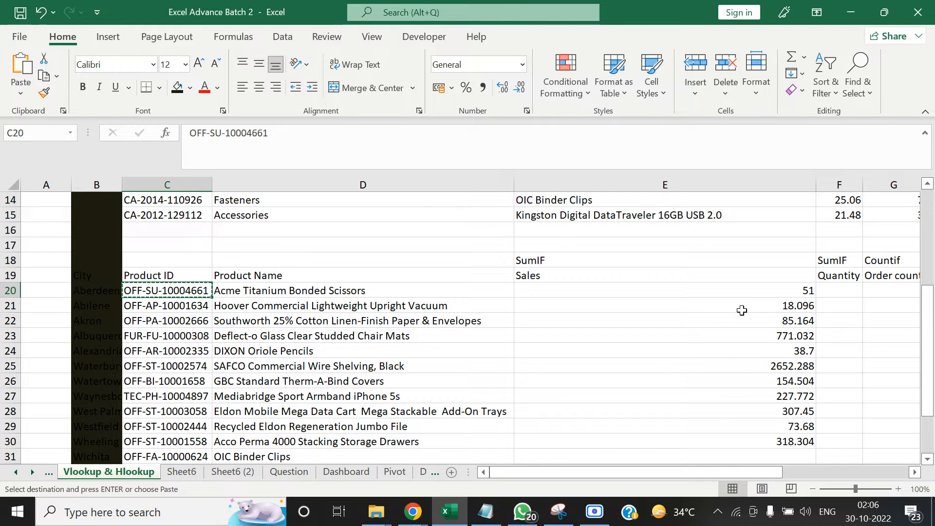
Clear the SUMIF formulas from the Sales cells E20 through E30
key(Right)
key(Right)
key(ctrl+shift+Down)
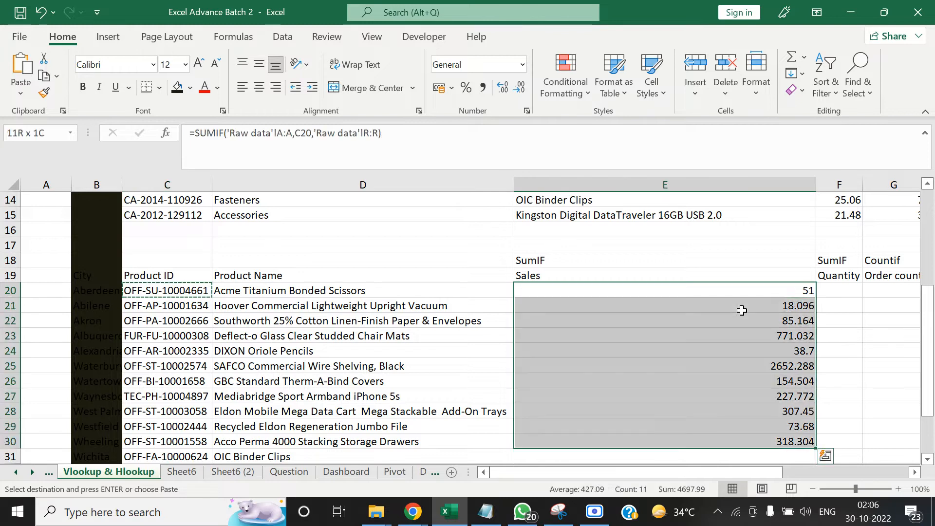
key(Escape)
key(Delete)
Start a SUMIF formula in the Sales cell E20
text(=)
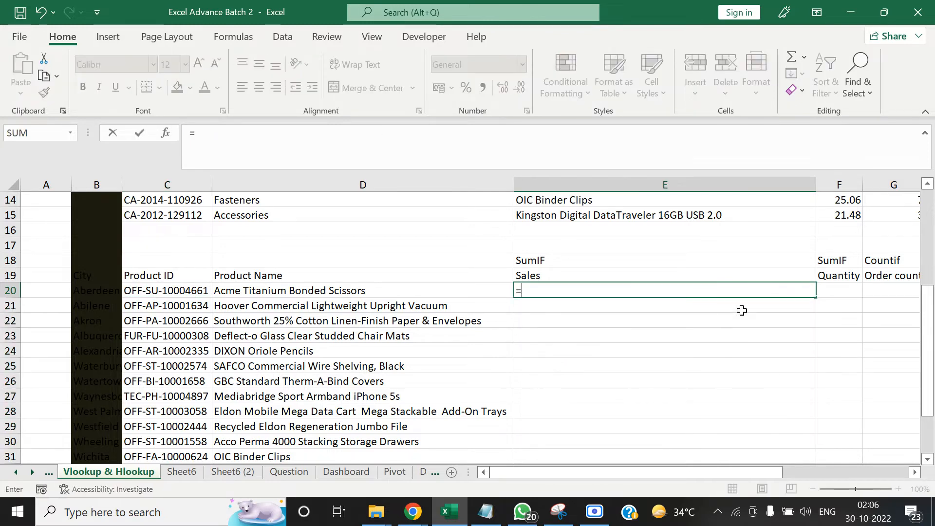
text(sum)
key(Down)
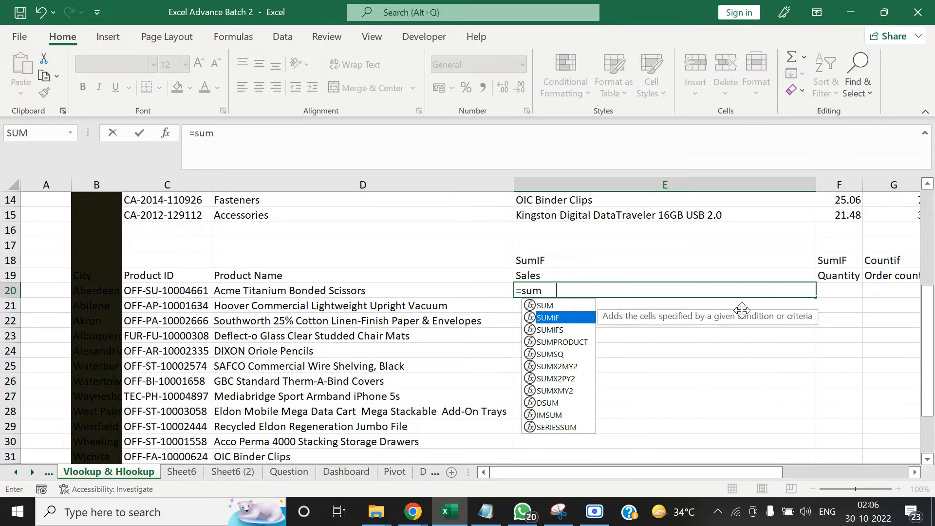
key(Tab)
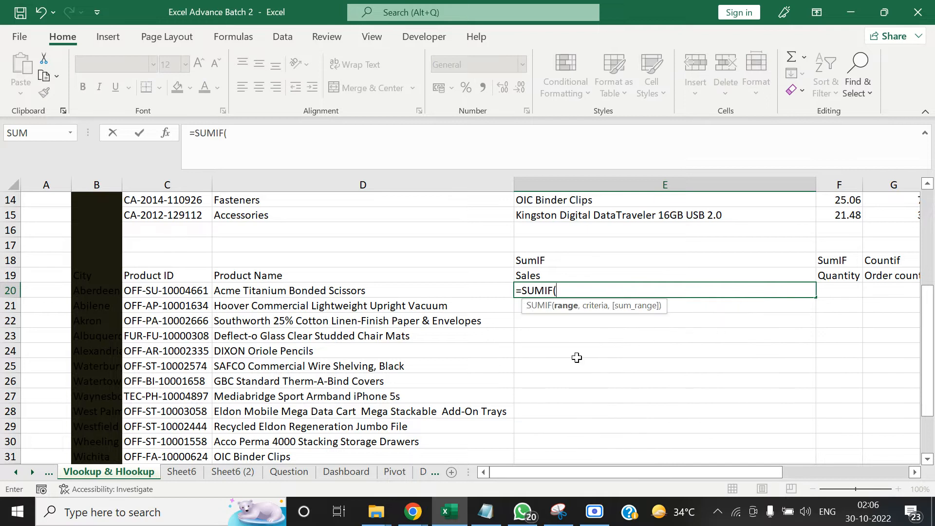
Set the SUMIF range to the whole Product ID column 'Raw data'!A:A
click(14, 474)
click(16, 474)
click(16, 472)
click(15, 472)
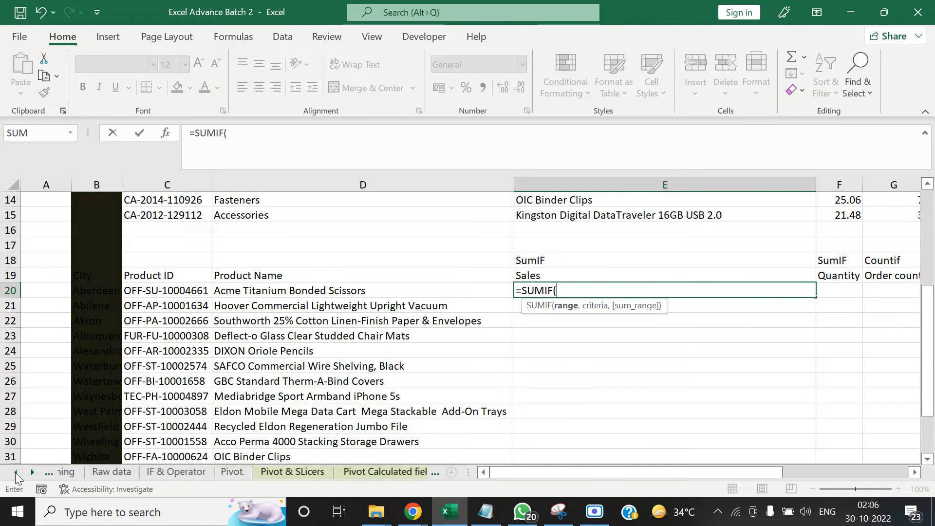
click(16, 473)
click(160, 472)
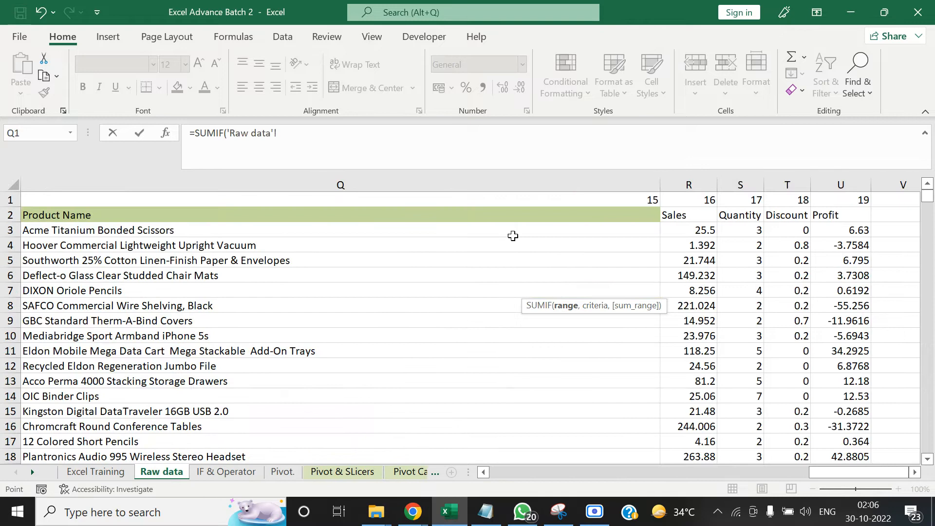
click(532, 214)
key(ctrl+Left)
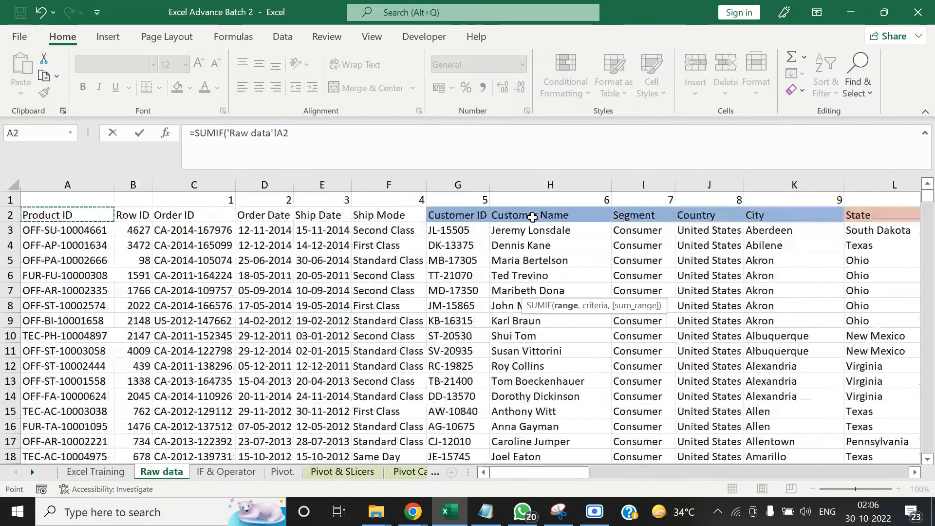
key(ctrl+space)
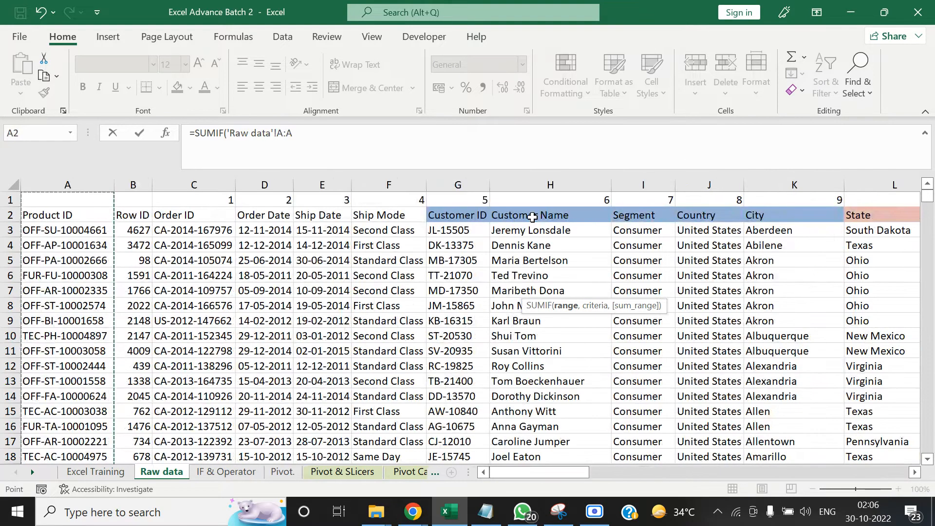
text(,)
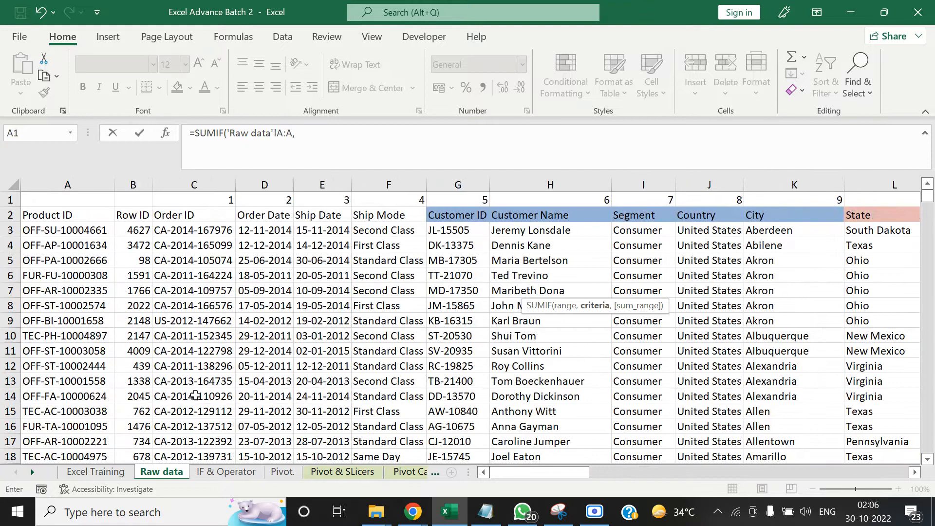
click(30, 478)
click(30, 478)
click(30, 478)
click(31, 479)
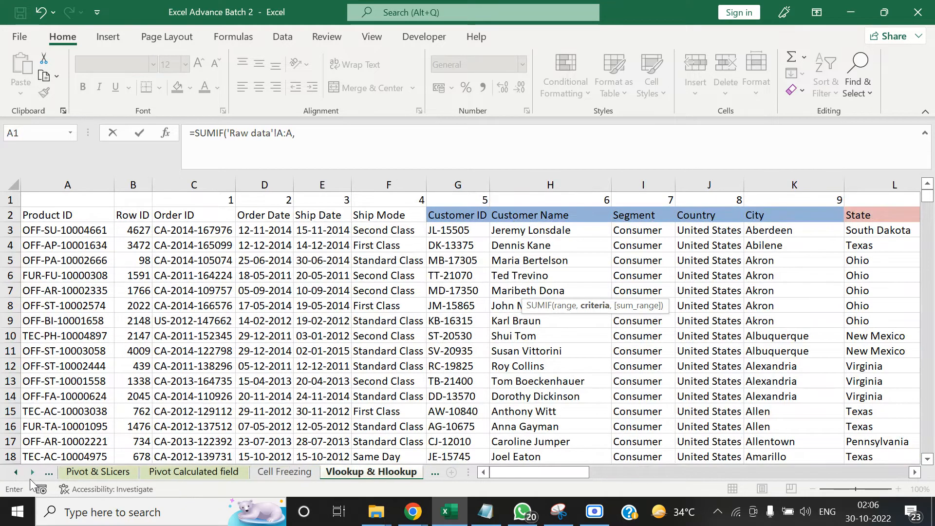
click(382, 471)
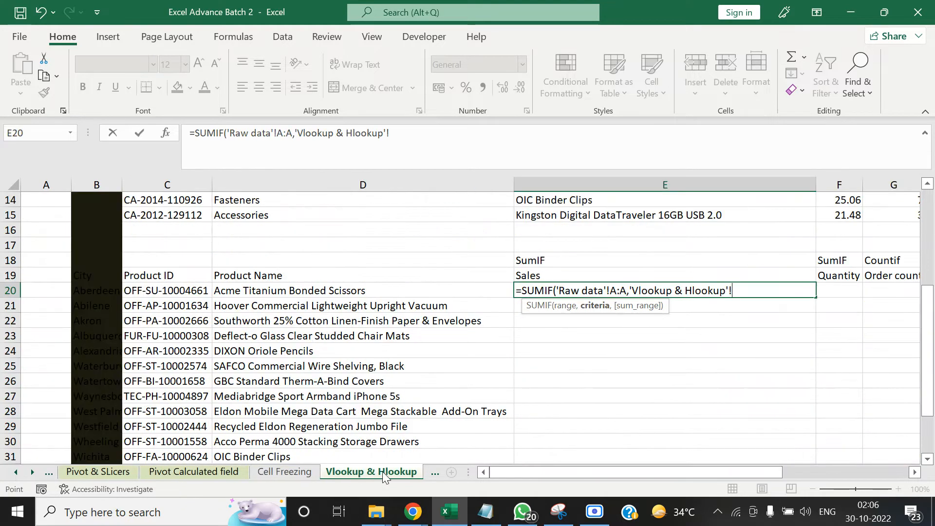
text(,)
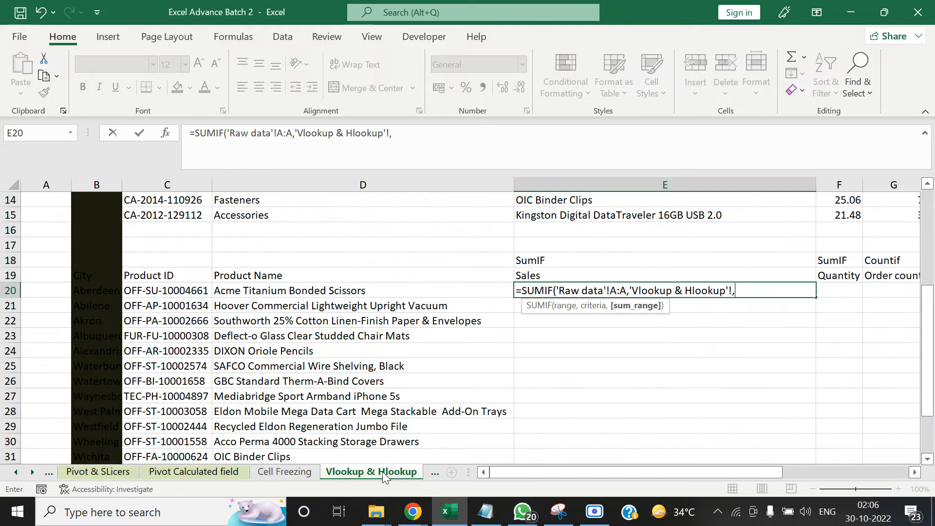
click(160, 289)
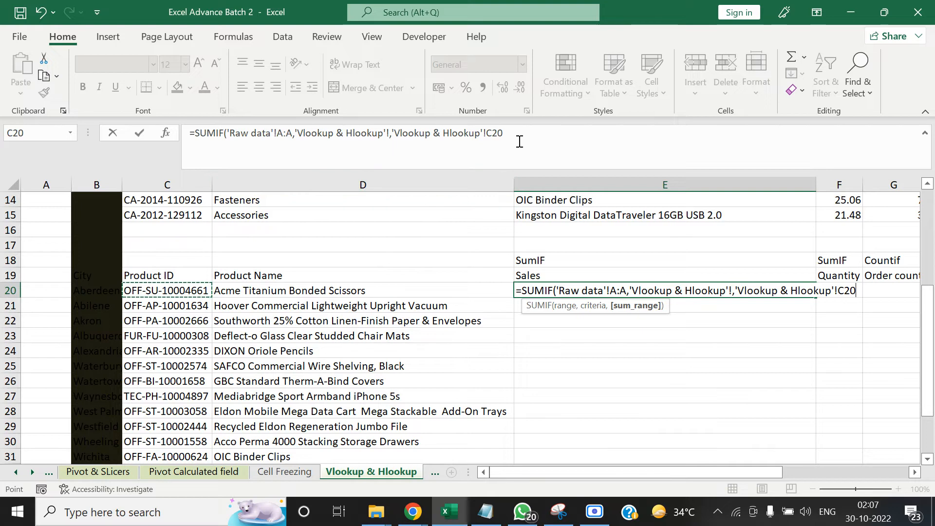
text(,)
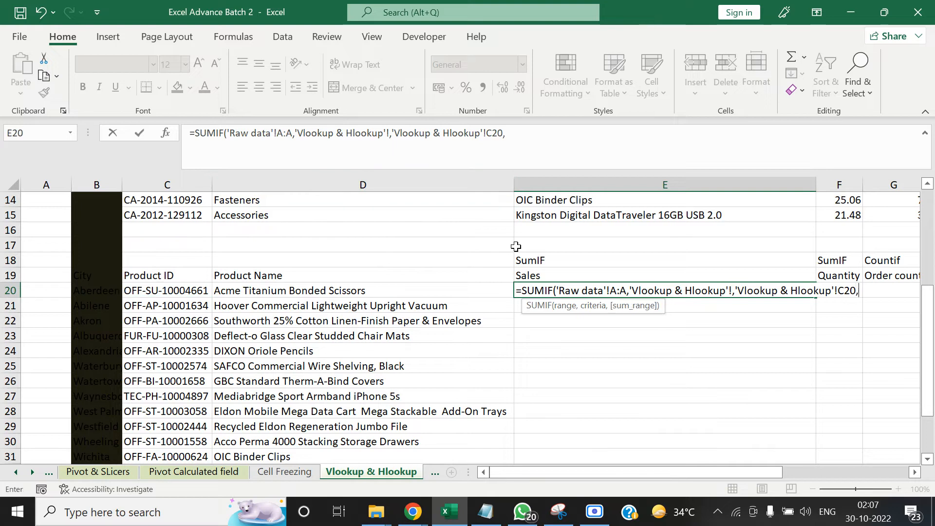
click(14, 473)
click(14, 472)
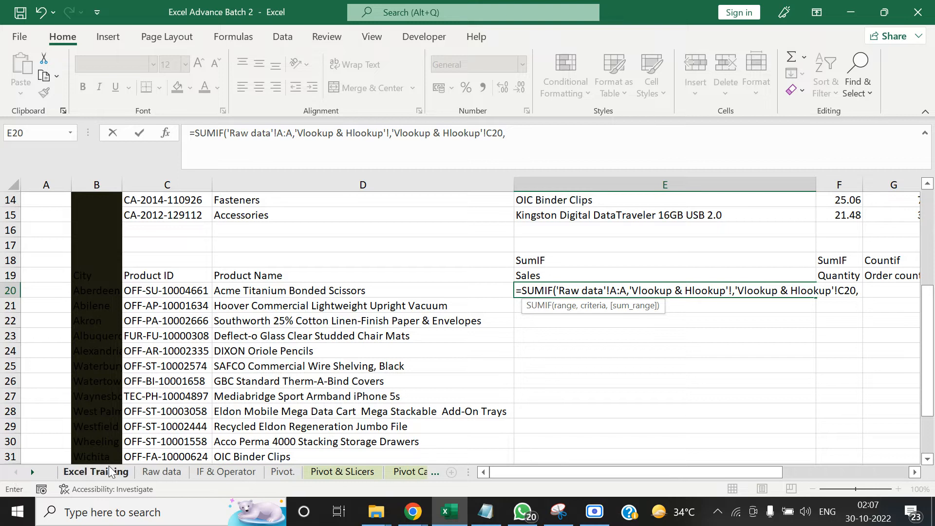
click(176, 473)
click(639, 217)
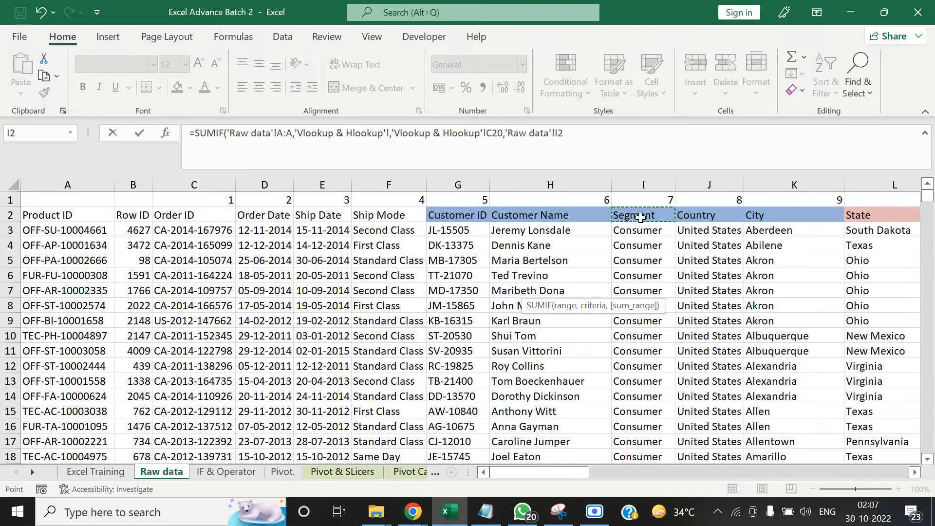
key(ctrl+Right)
key(Left)
key(Left)
key(Left)
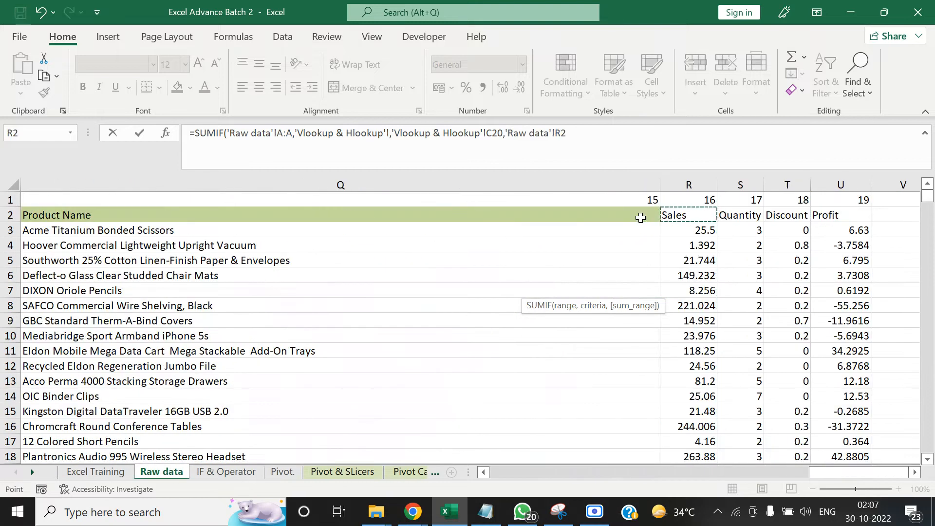
key(ctrl+space)
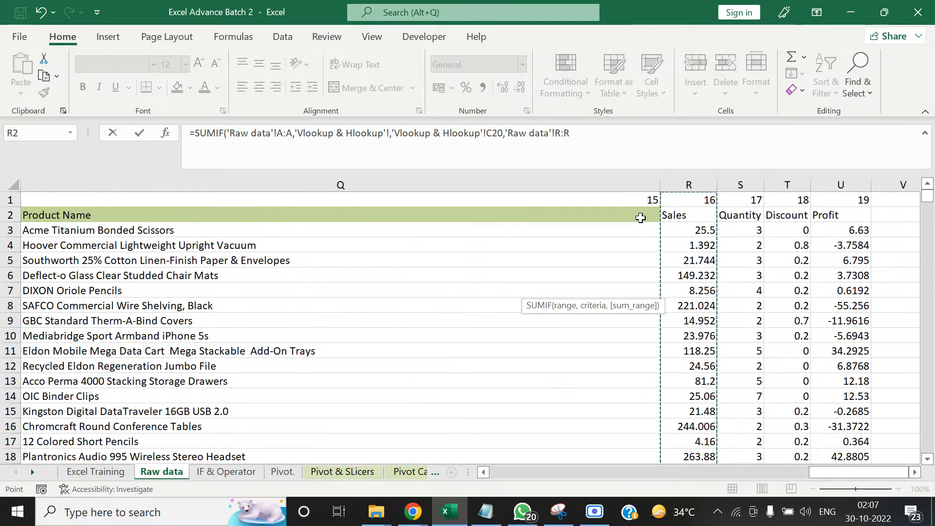
text())
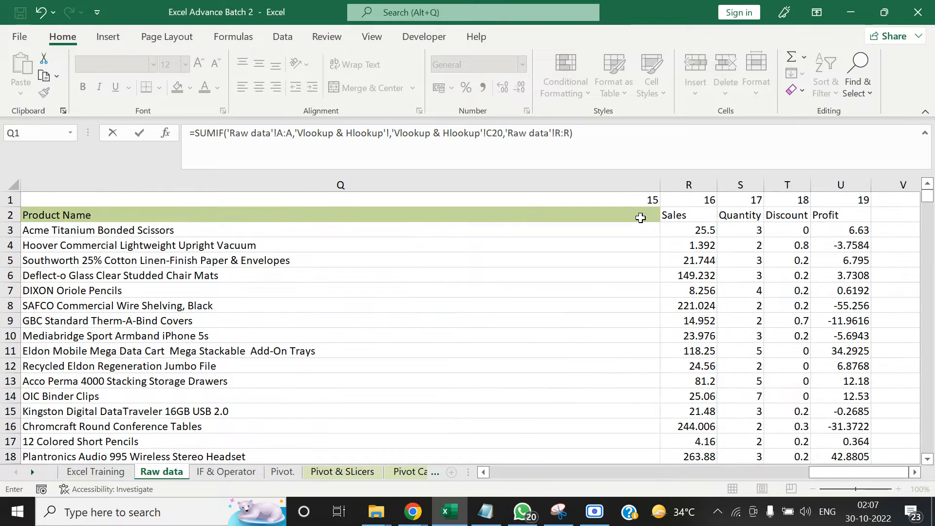
key(Return)
key(Return)
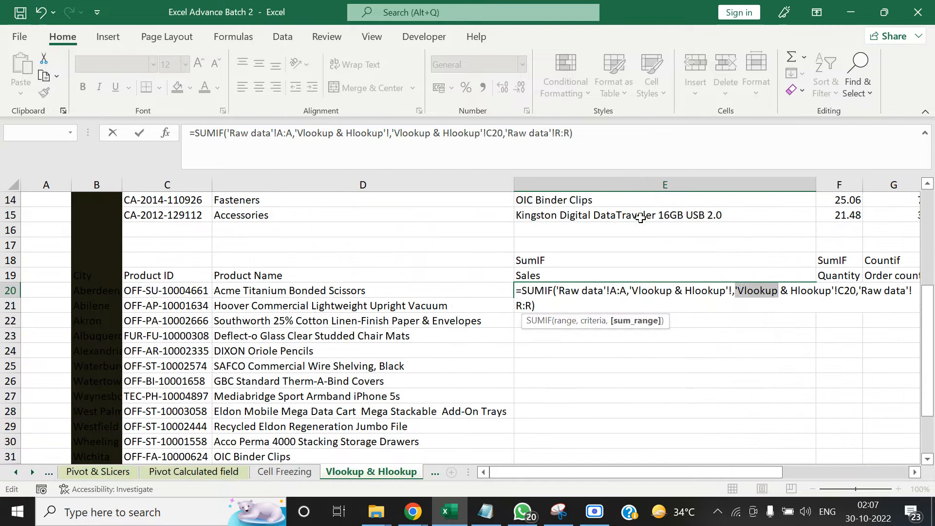
key(Escape)
Start a SUMIF formula in the Sales cell E20 with the whole Product ID column 'Raw data'!A:A as its range
text(=sum)
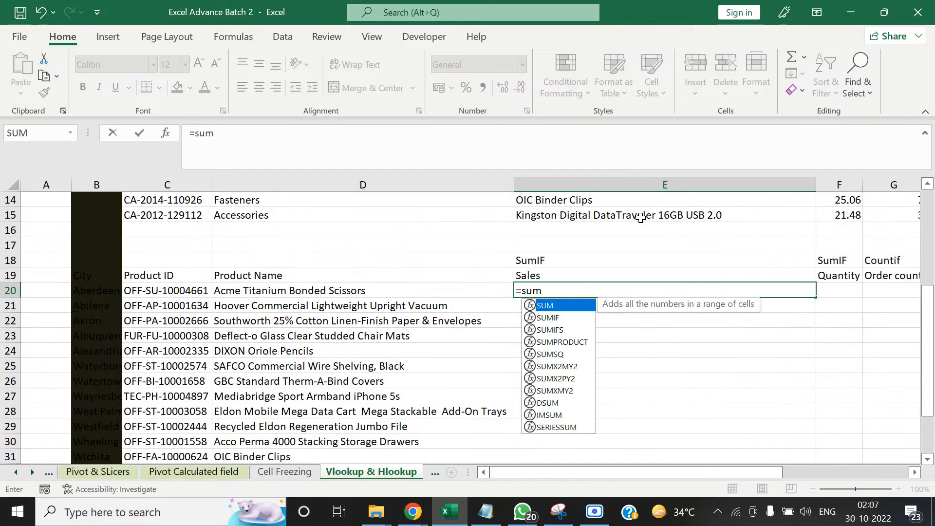
key(Down)
key(Tab)
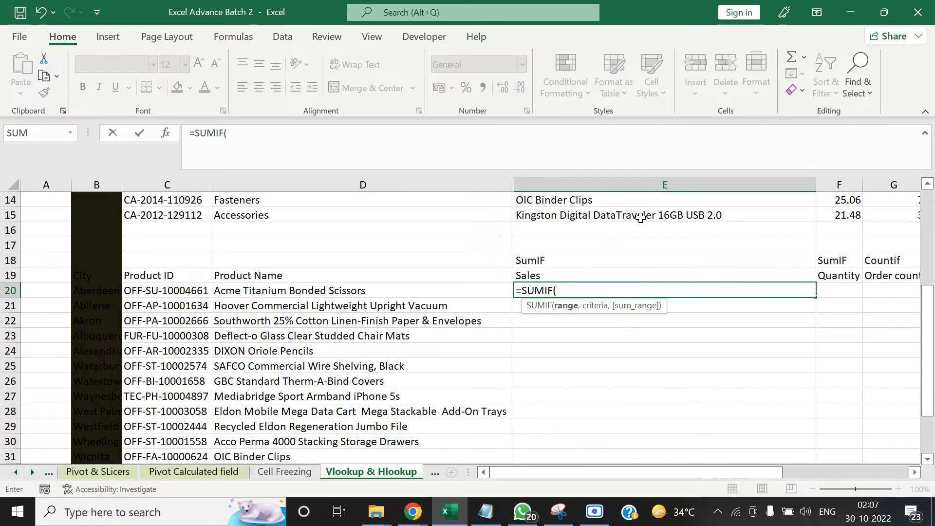
click(16, 472)
click(16, 473)
click(16, 472)
click(15, 472)
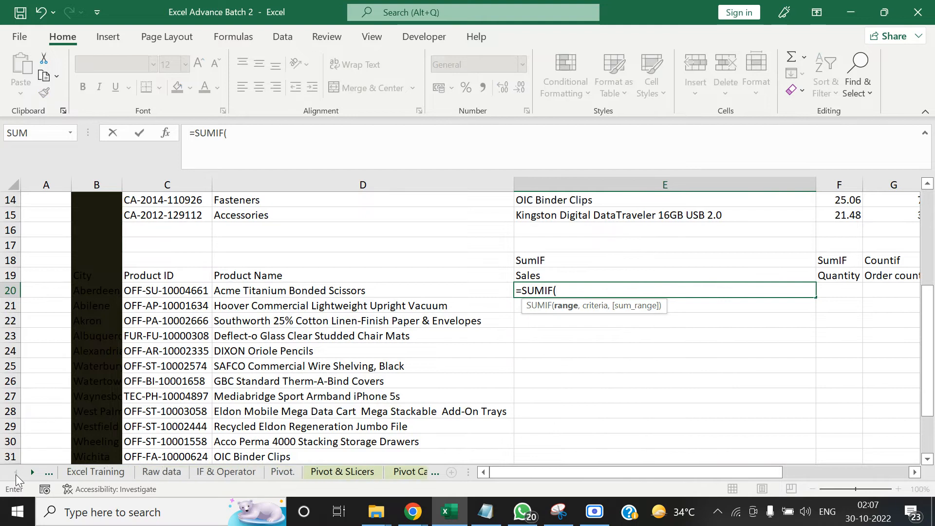
click(155, 473)
click(147, 306)
key(ctrl+Up)
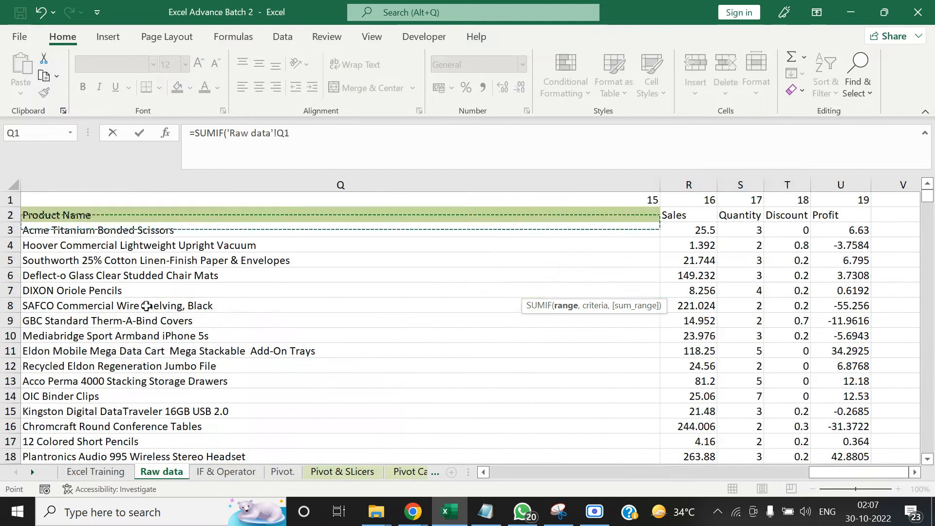
key(ctrl+Left)
key(ctrl+Left)
key(ctrl+space)
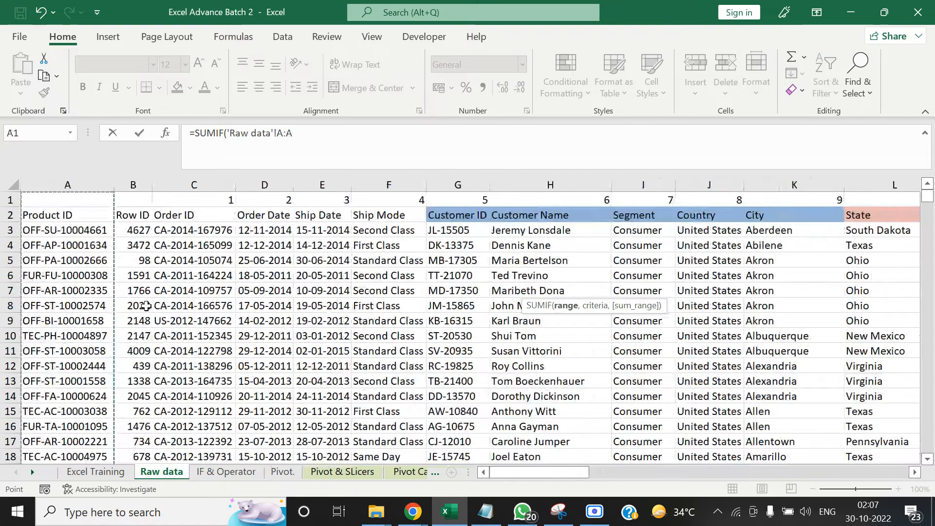
Set the SUMIF criteria to the Product ID in cell C20 of the Vlookup & Hlookup sheet
text(,)
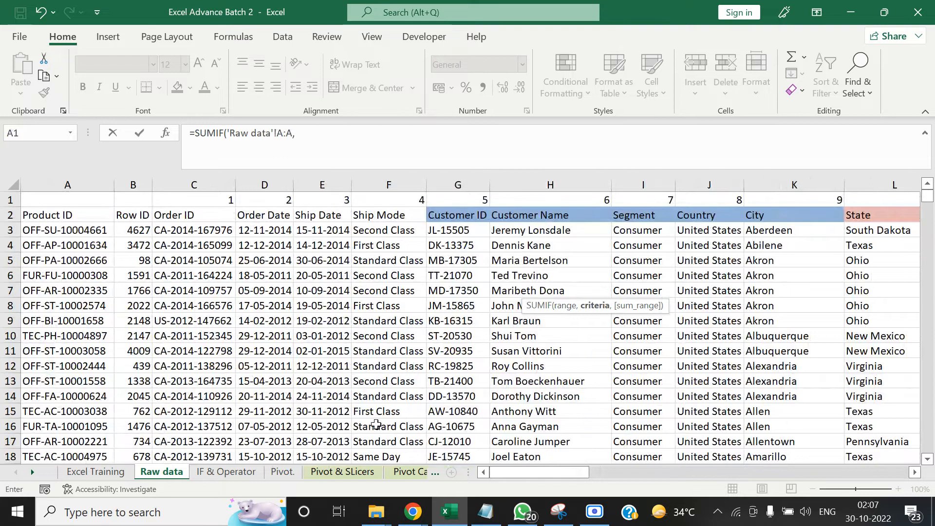
click(28, 472)
click(28, 472)
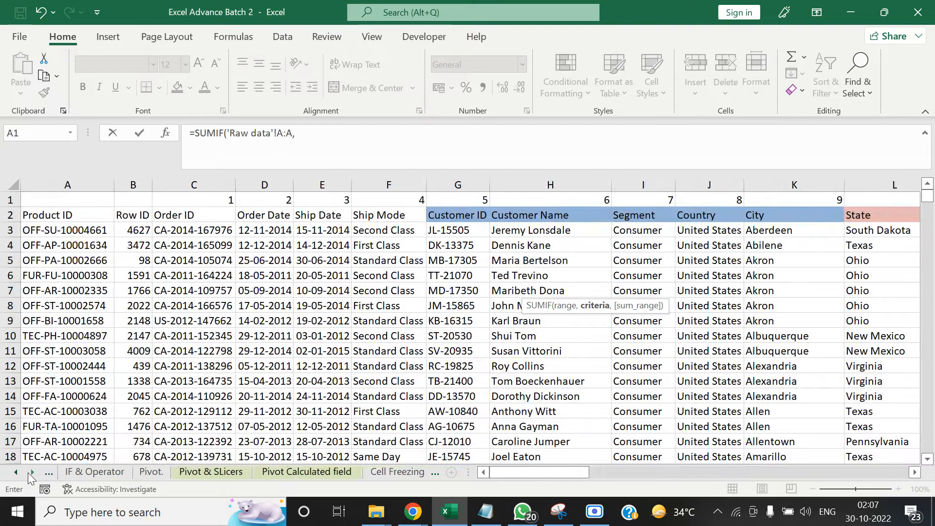
click(28, 473)
click(367, 471)
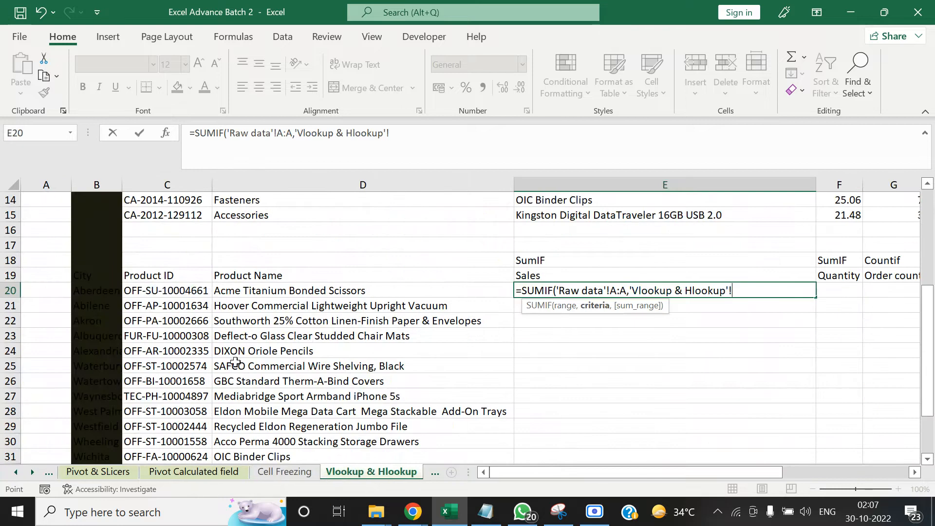
click(169, 289)
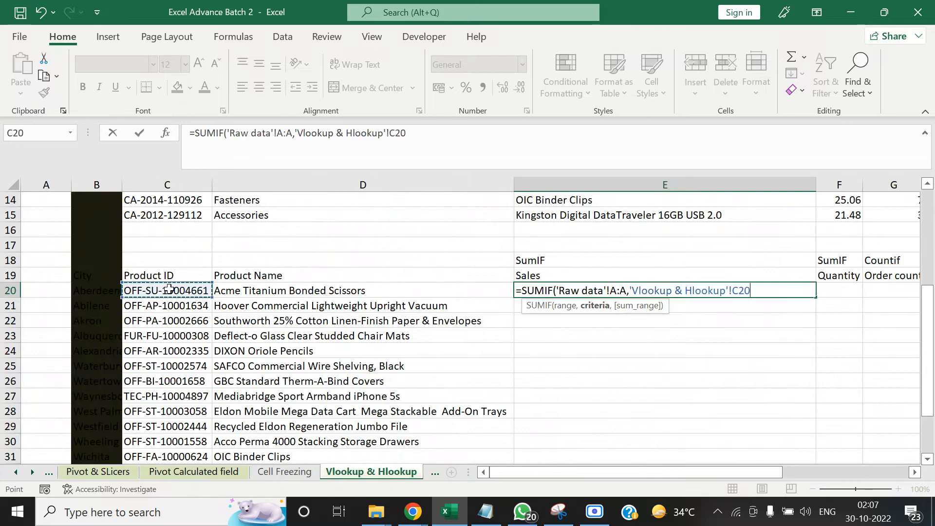
Set the sum range to the whole Sales column 'Raw data'!R:R and enter the SUMIF formula
text(,)
click(15, 472)
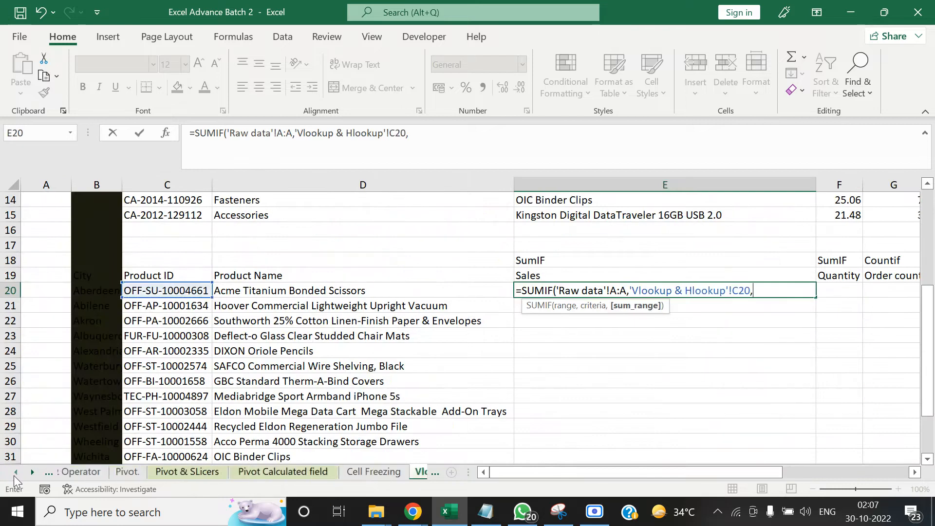
click(14, 472)
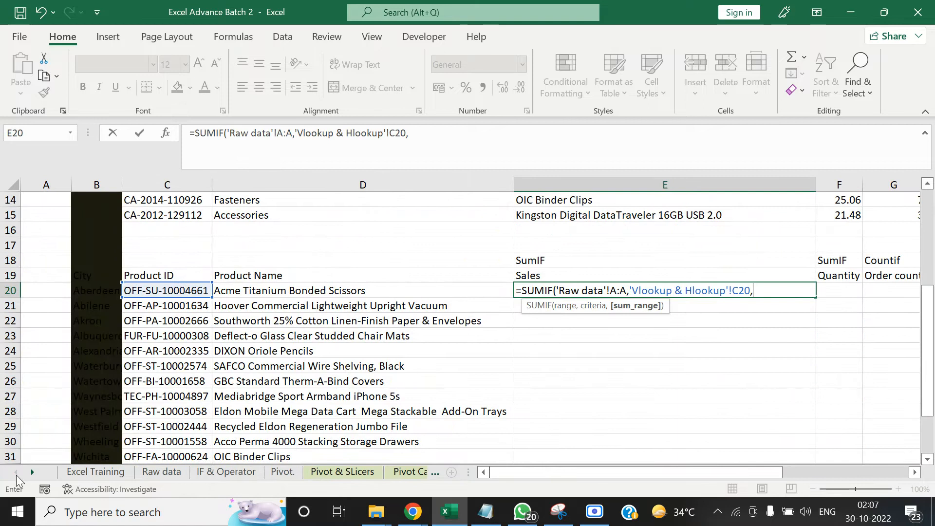
click(161, 471)
click(547, 217)
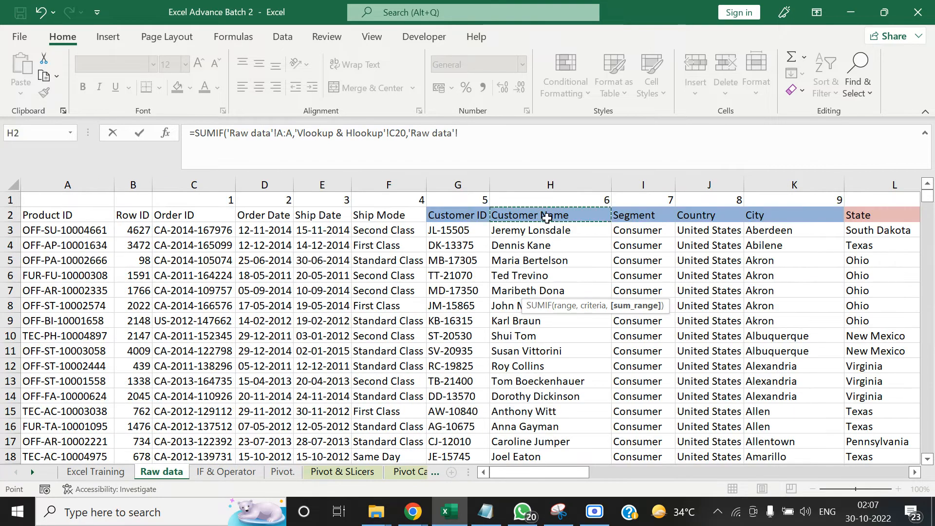
key(ctrl+Right)
key(Left)
key(Left)
key(Left)
key(ctrl+space)
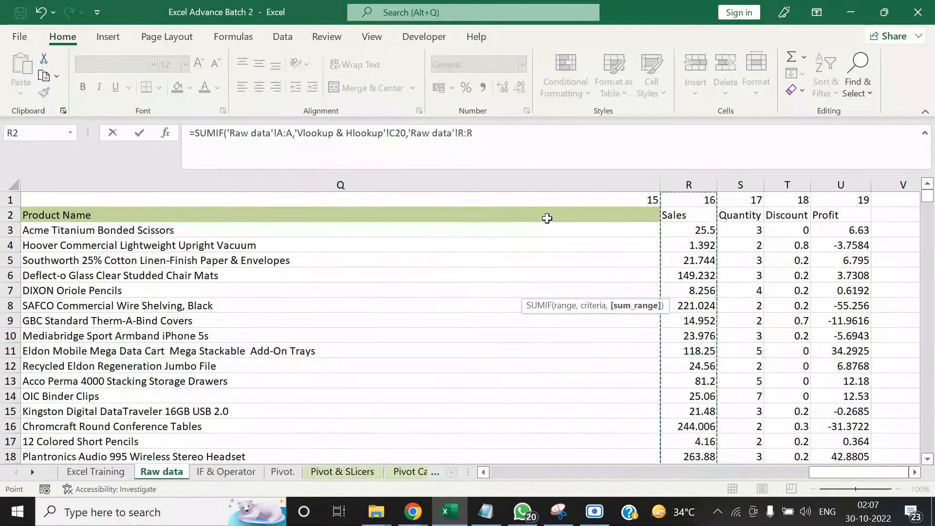
key(Return)
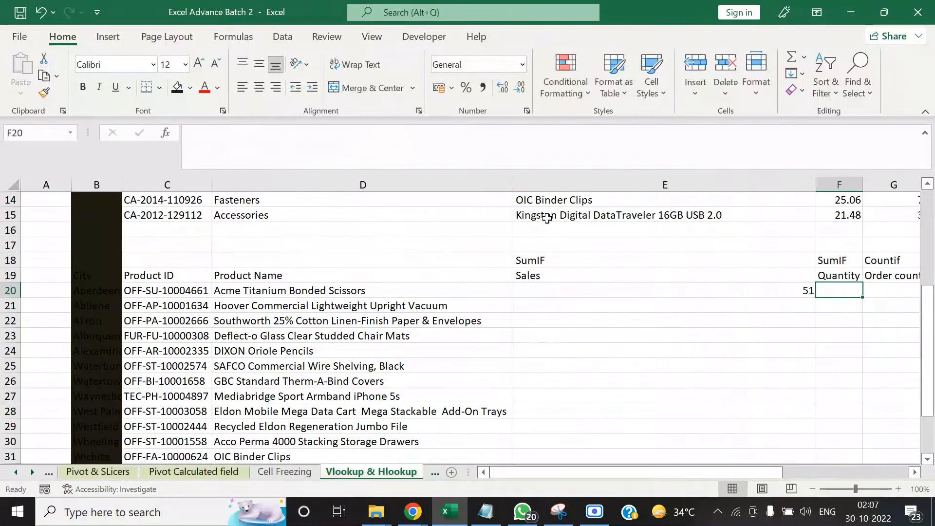
Copy the SUMIF formula from E20 into the Sales cells down to E31
key(Left)
key(Right)
key(Left)
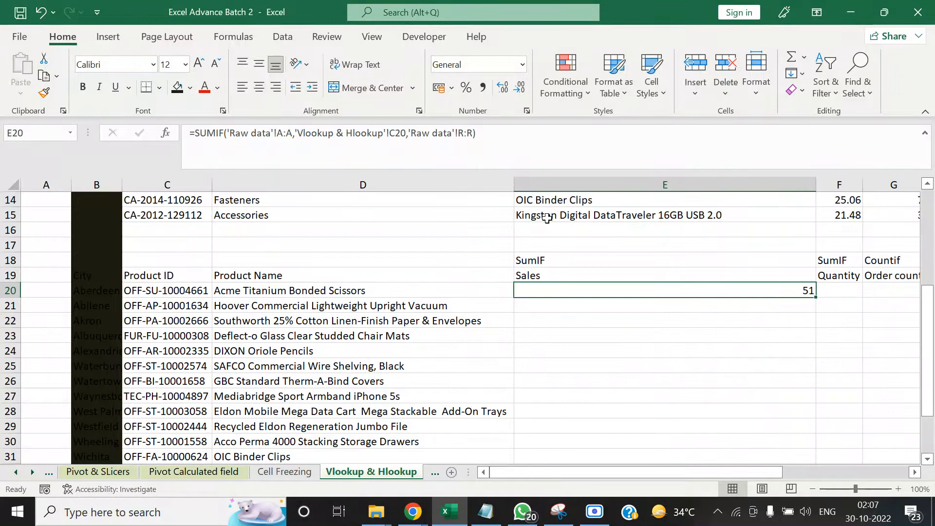
key(ctrl+c)
key(Left)
key(ctrl+Down)
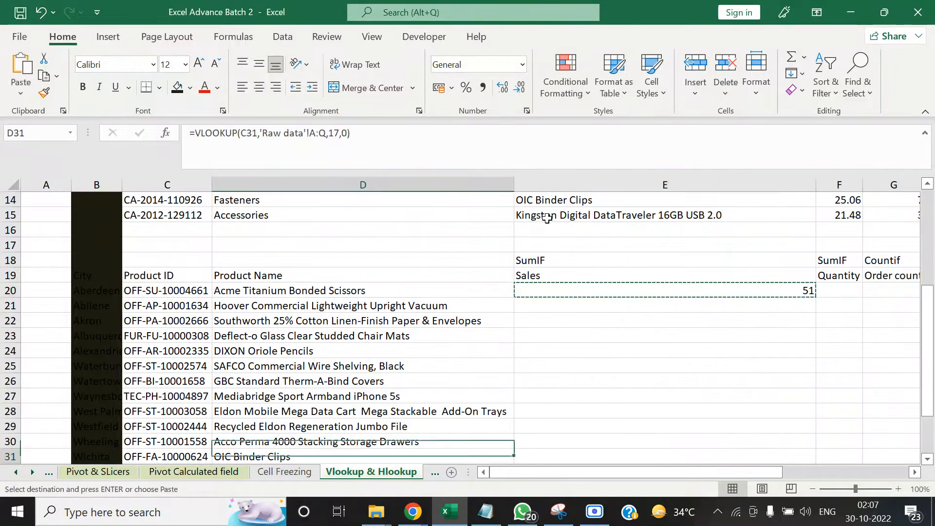
key(Right)
key(ctrl+shift+Up)
key(ctrl+v)
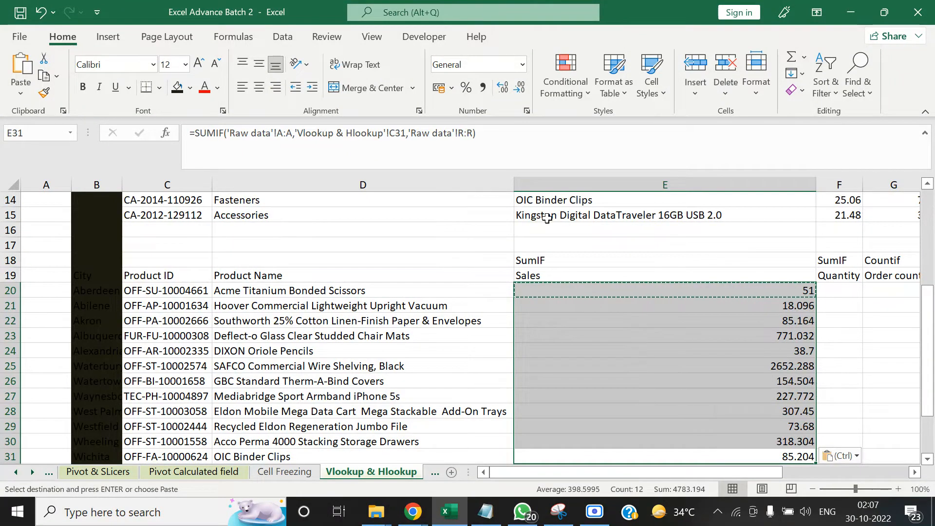
key(Up)
key(Up)
key(Up)
key(Up)
key(Up)
key(Escape)
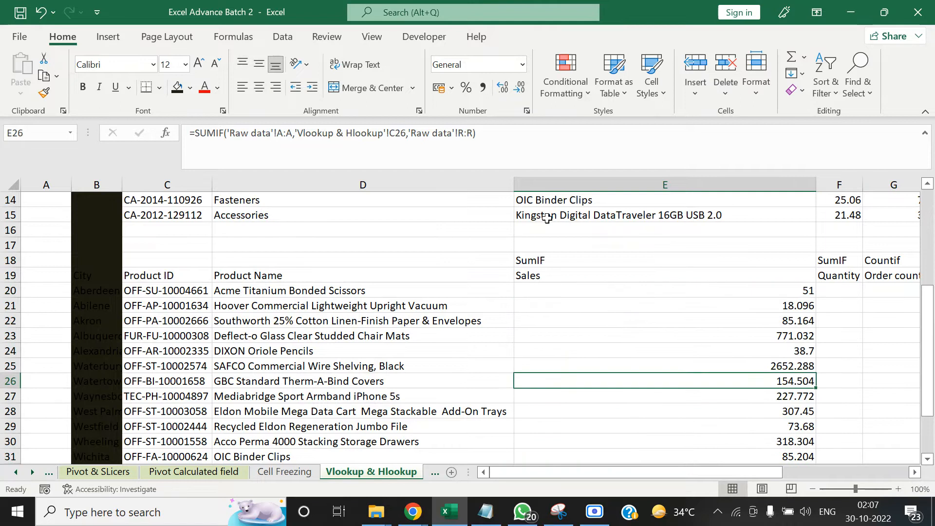
Go through the Sales cells E20 to E31 and check the SUMIF formula in each row
key(Up)
key(Up)
key(Up)
key(Up)
key(Up)
key(Down)
key(Down)
key(Up)
key(Down)
key(Up)
key(Up)
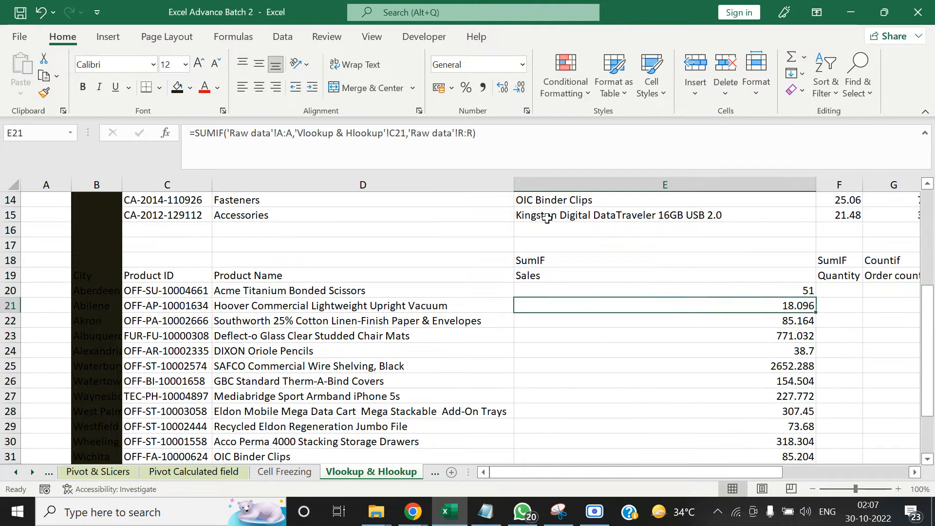
key(Up)
key(Down)
key(Down)
key(Down)
key(Down)
key(Down)
key(Down)
key(Down)
key(Down)
key(Down)
key(Down)
key(Down)
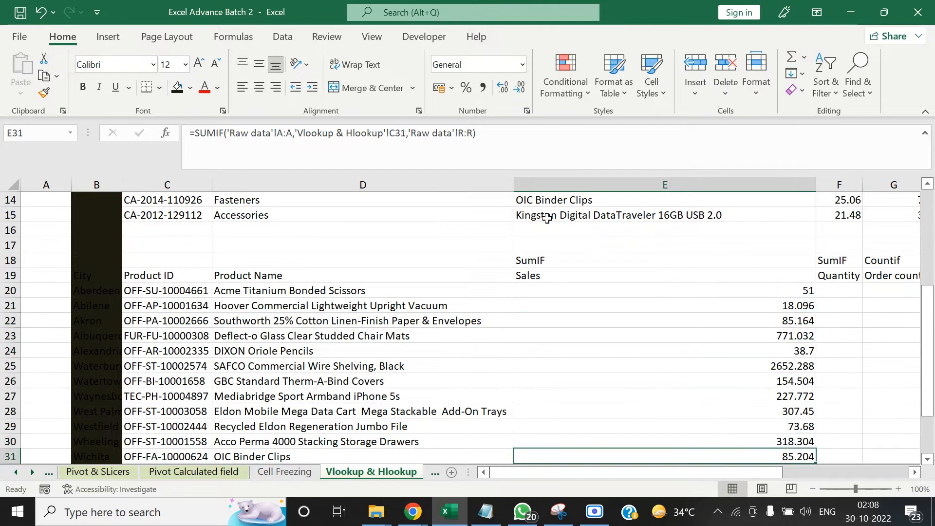
key(Down)
key(Down)
key(Up)
key(Up)
key(Up)
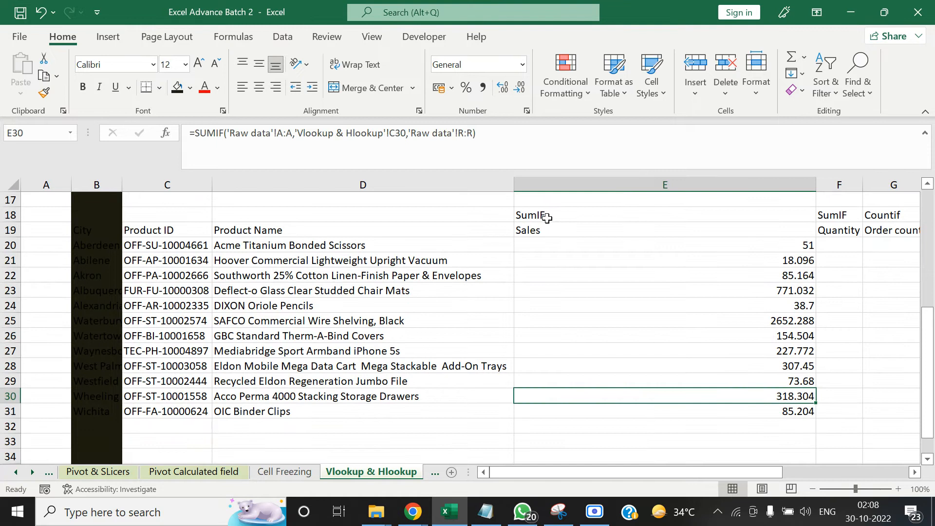
Review the range, criteria and sum range arguments of the SUMIF formula in Sales cell E20
click(711, 246)
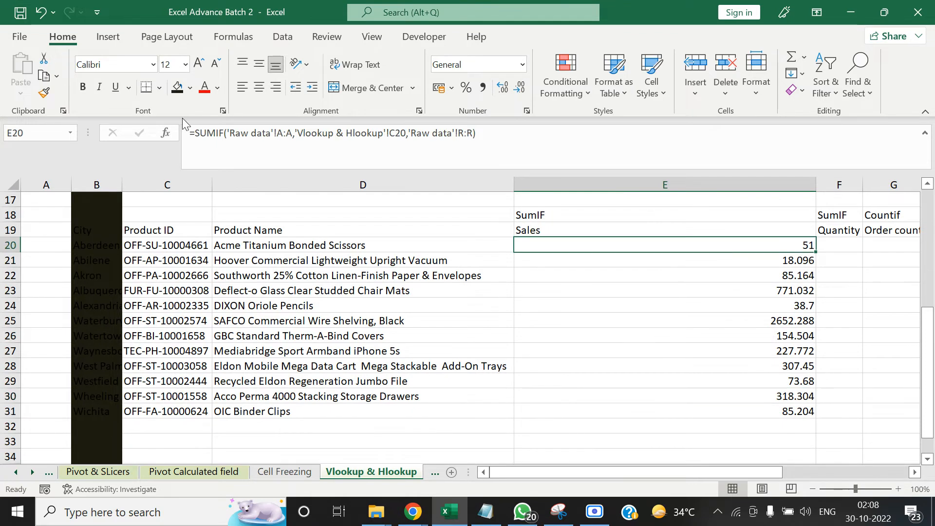
click(166, 132)
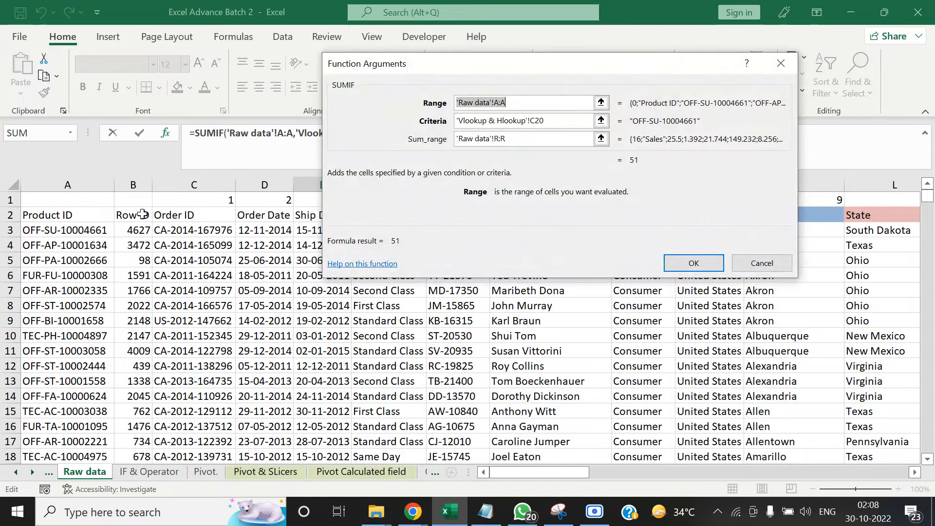
click(82, 181)
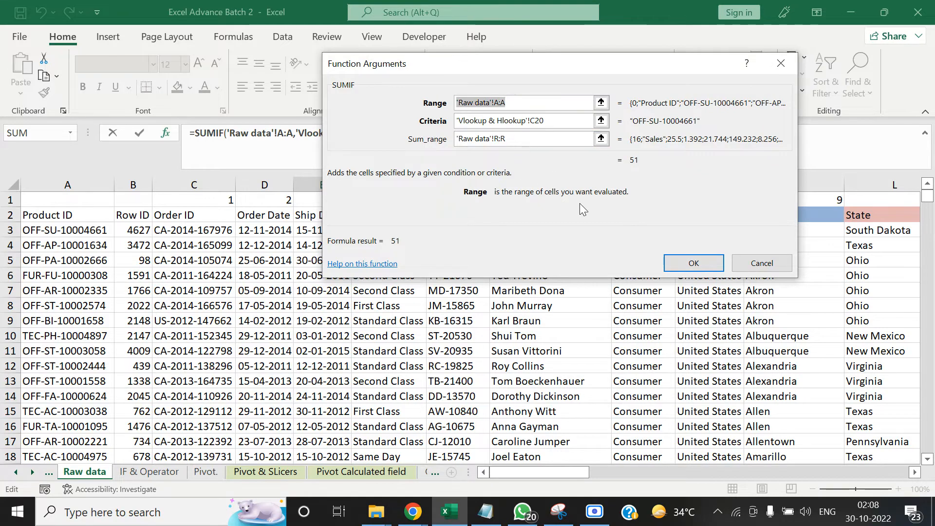
click(692, 261)
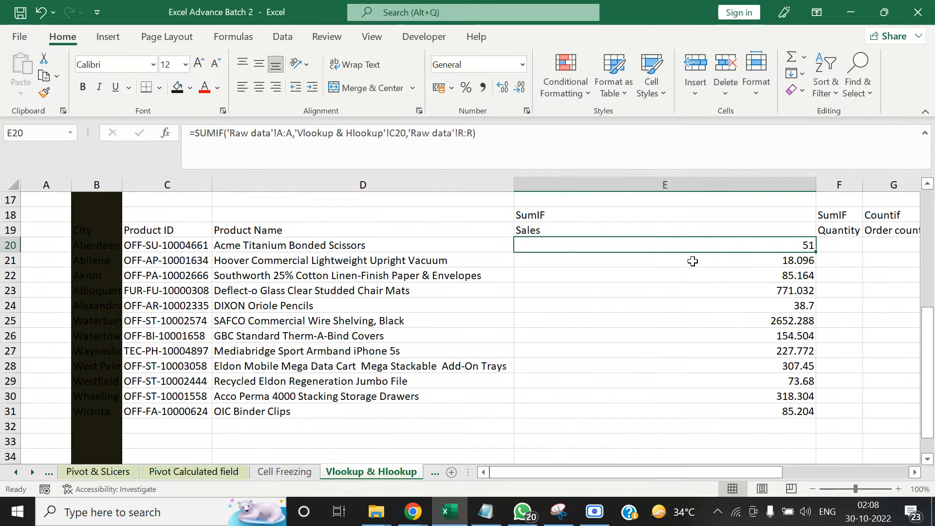
scroll(469, 322, right, 3)
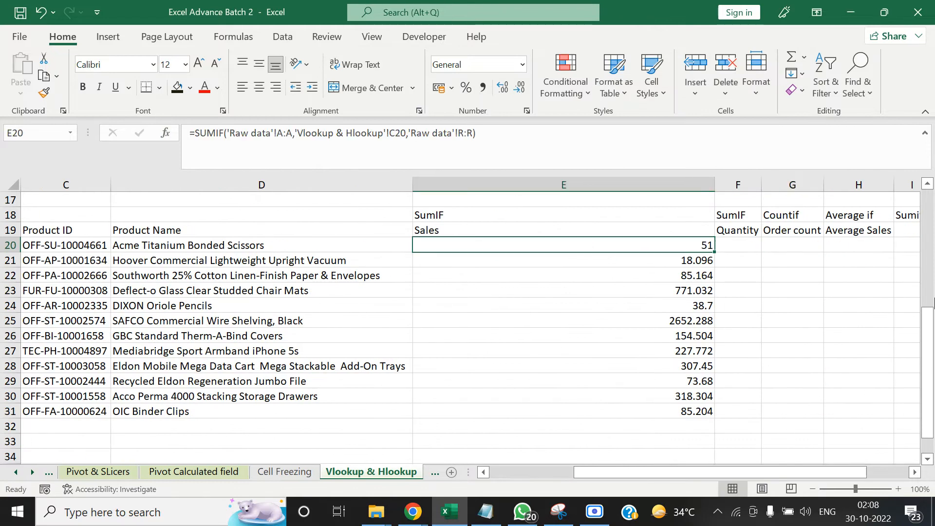
key(Right)
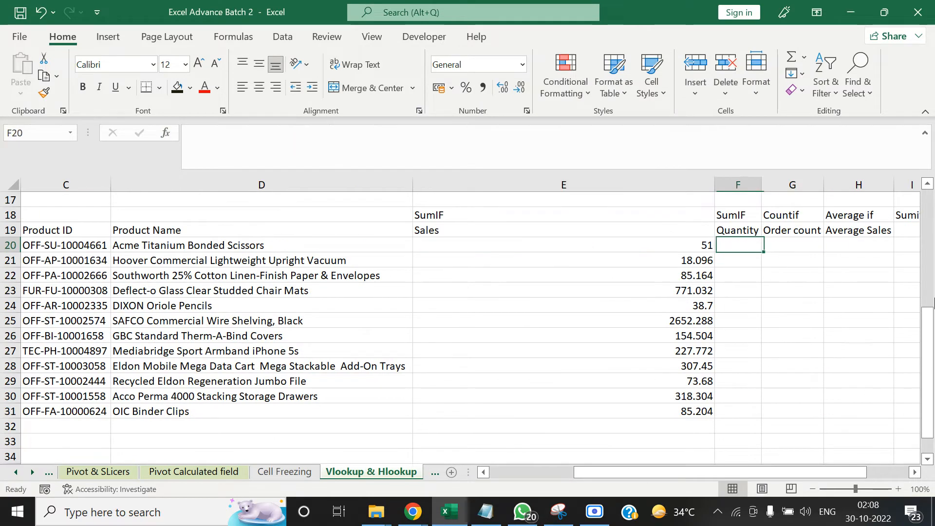
key(Left)
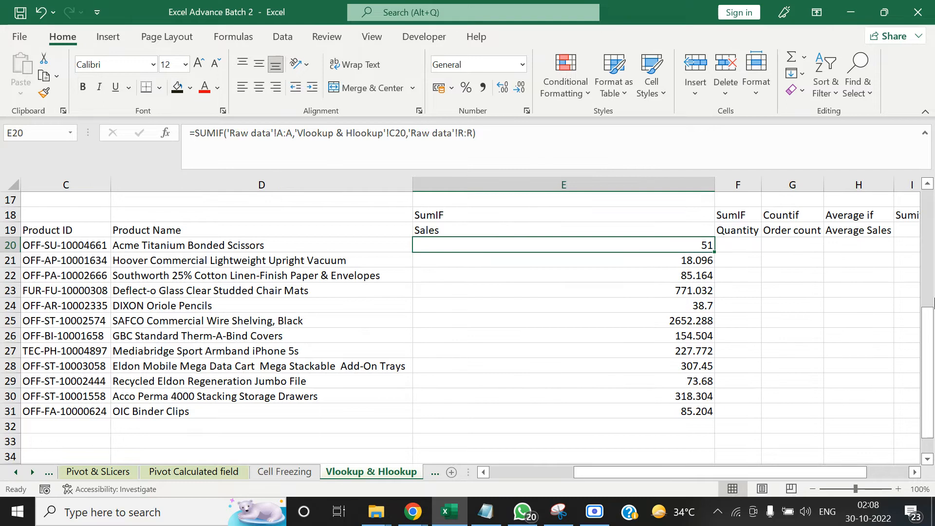
key(Right)
key(Right)
key(Right)
key(Left)
key(Left)
key(Left)
key(Left)
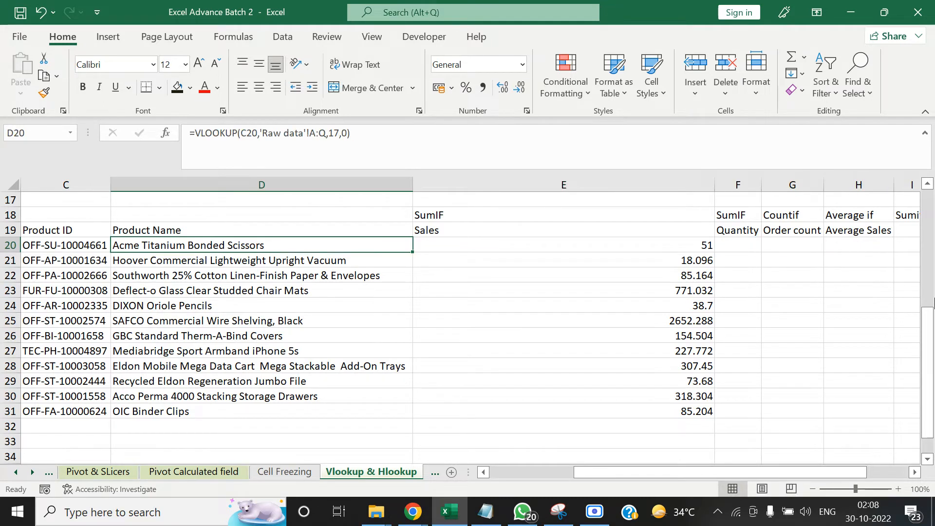
key(Right)
key(Right)
key(Right)
key(Left)
key(Left)
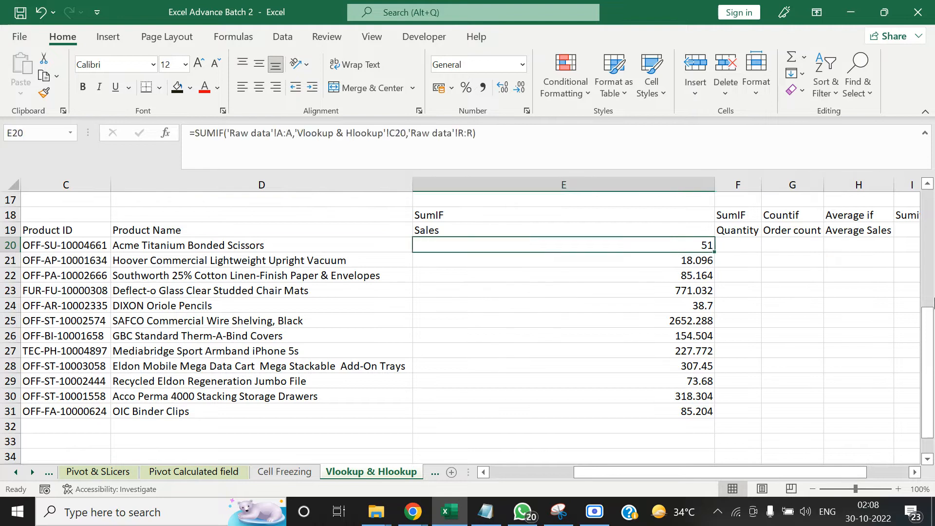
key(Right)
key(Right)
key(Right)
key(Right)
key(Left)
key(Left)
key(Left)
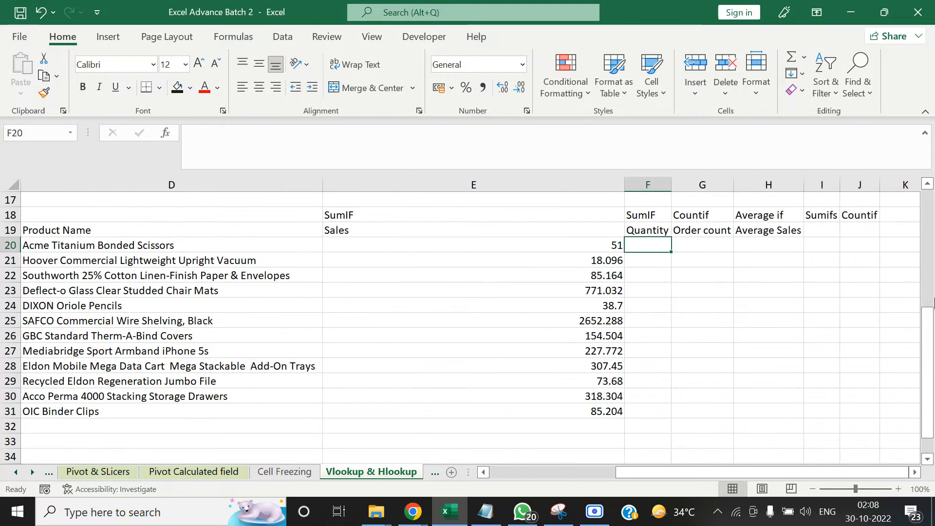
Examine the function and field headings in rows 18 and 19 for the Sales, Quantity and Order count columns
key(Up)
key(Up)
key(Right)
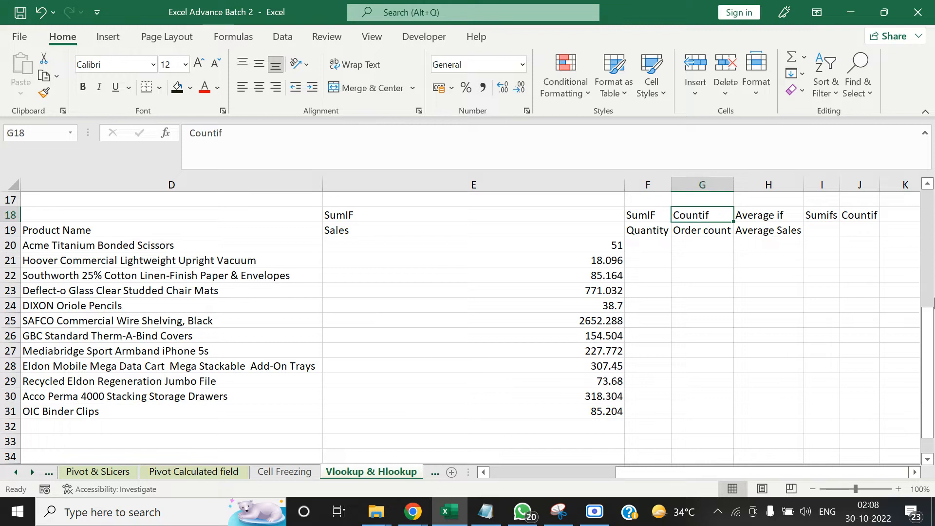
key(Down)
key(Left)
key(Left)
key(Up)
key(Down)
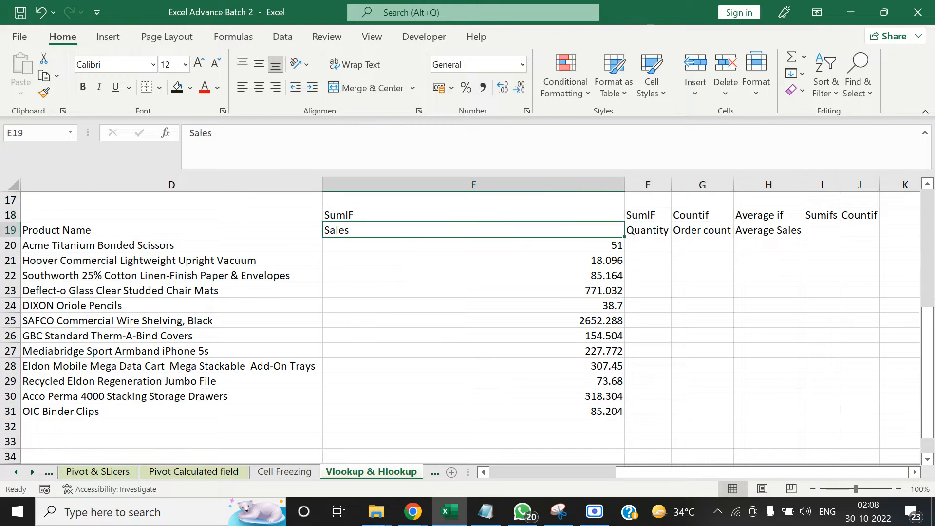
key(Right)
key(Up)
key(Down)
key(Down)
key(Down)
key(Up)
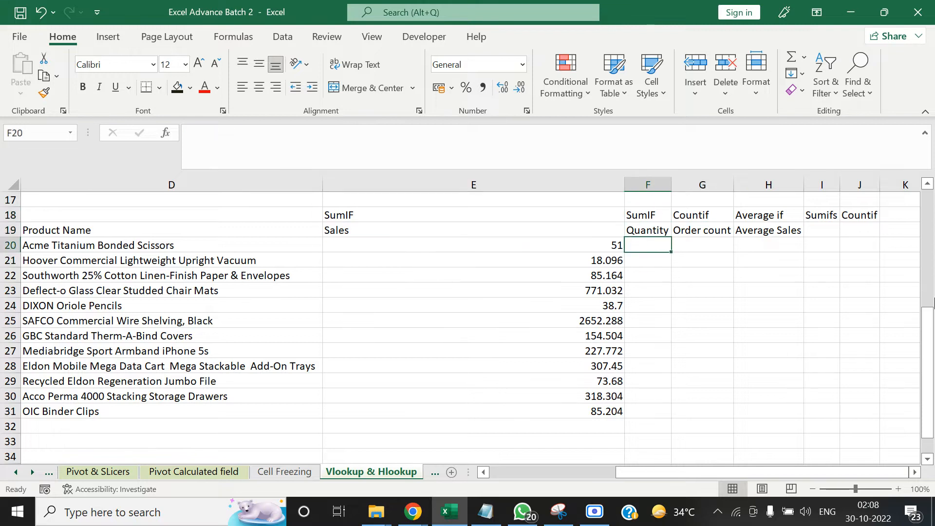
Start a SUMIF formula in Quantity cell F20 with the whole Product ID column 'Raw data'!A:A as its range
text(=sum,)
key(BackSpace)
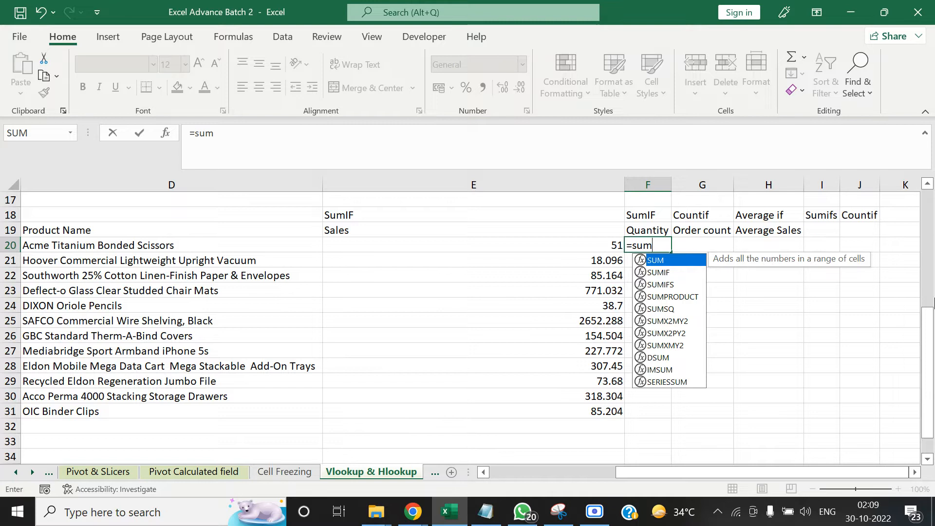
text(f()
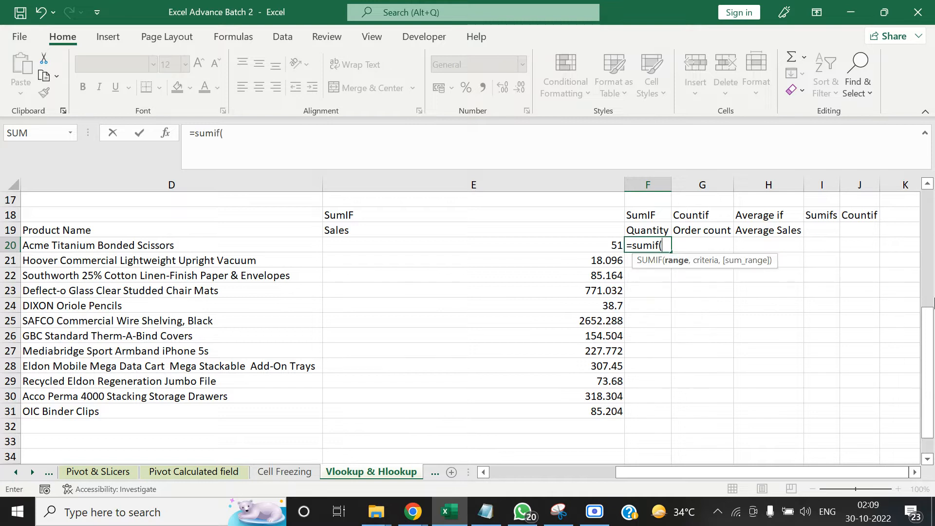
key(Left)
key(Left)
key(Left)
key(Left)
key(Left)
key(Right)
key(Right)
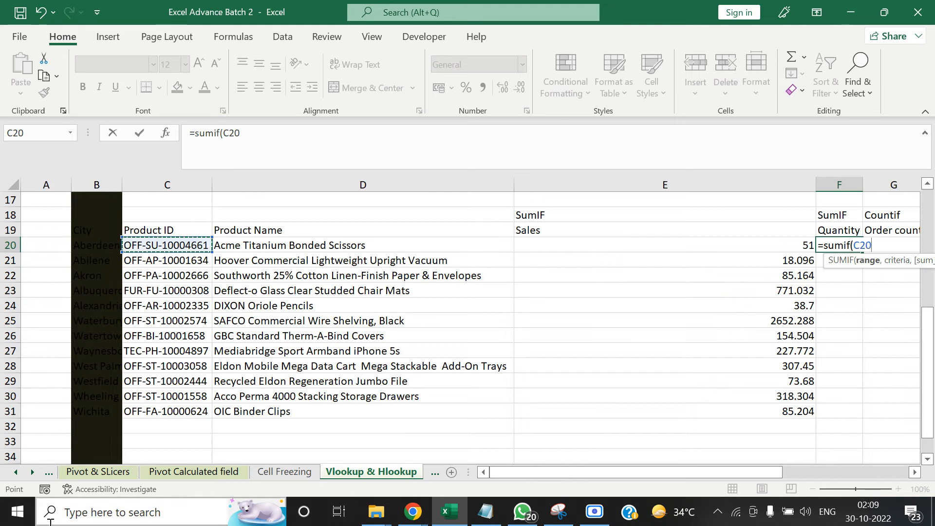
click(17, 472)
click(18, 473)
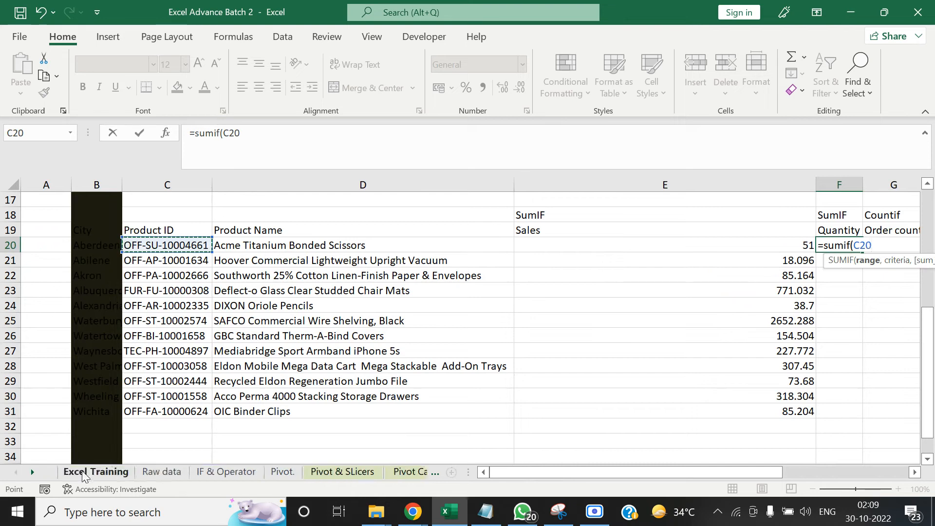
click(154, 473)
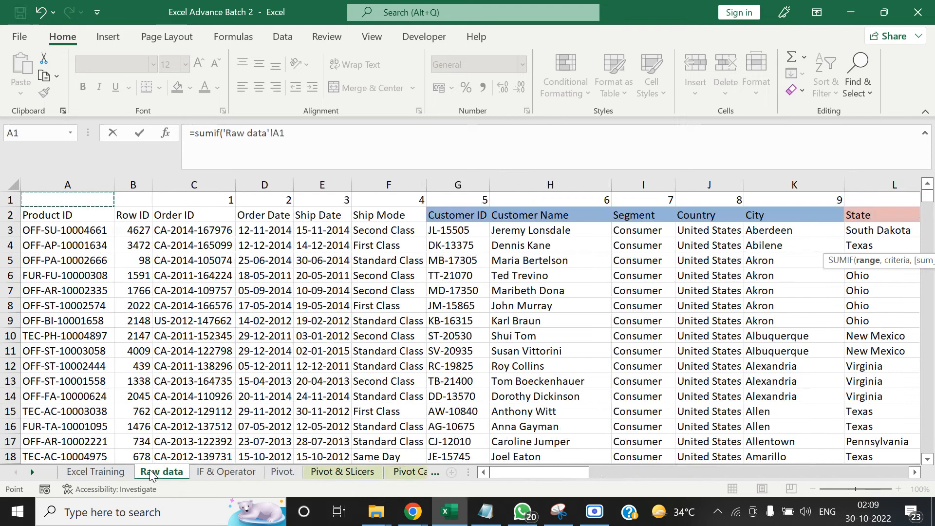
key(ctrl+space)
text(,)
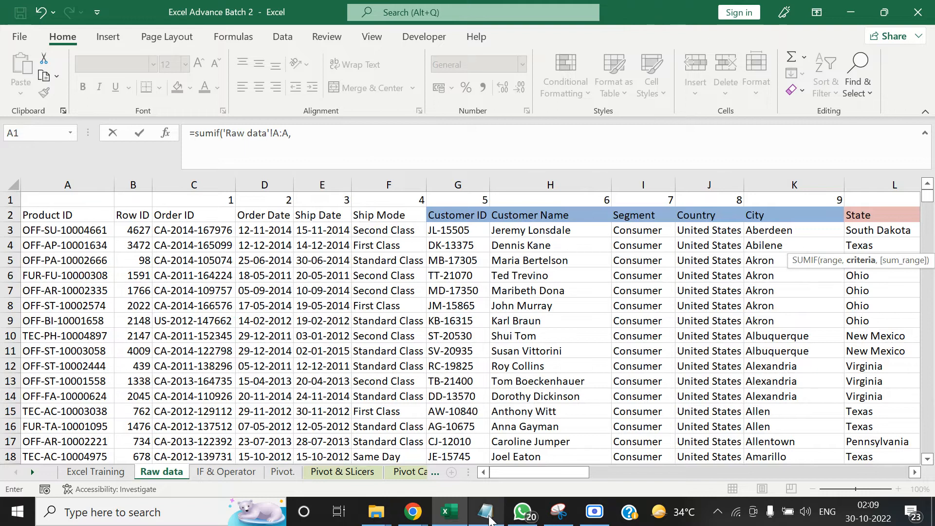
Set the criteria of the Quantity SUMIF to the Product ID in cell C20 of the Vlookup & Hlookup sheet
click(33, 473)
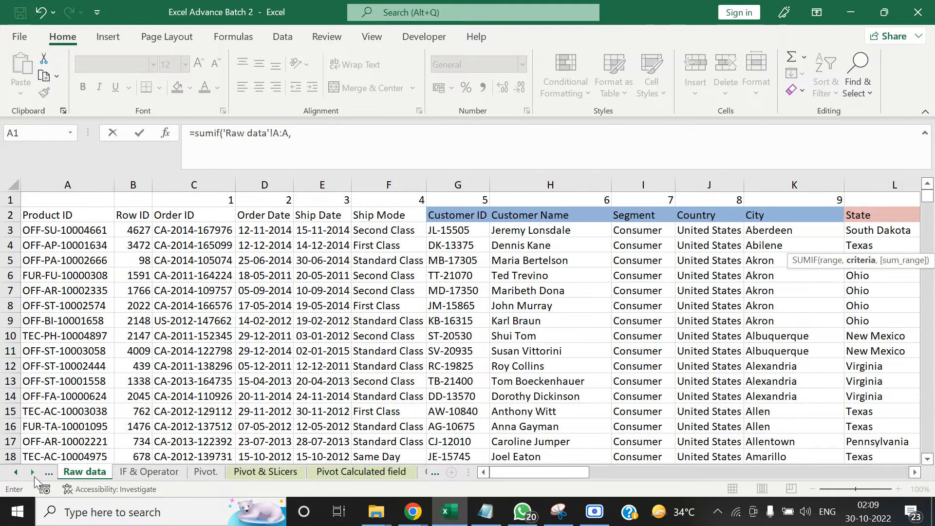
click(33, 473)
click(33, 473)
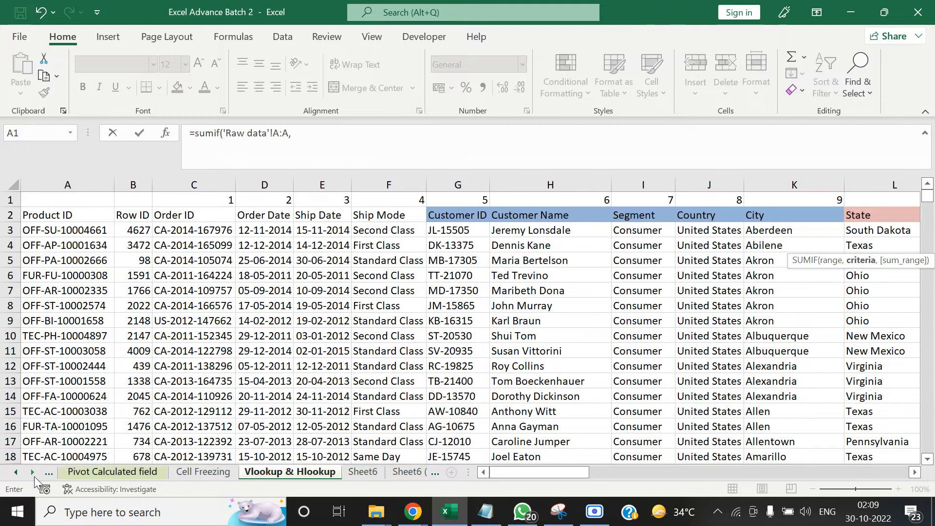
click(277, 473)
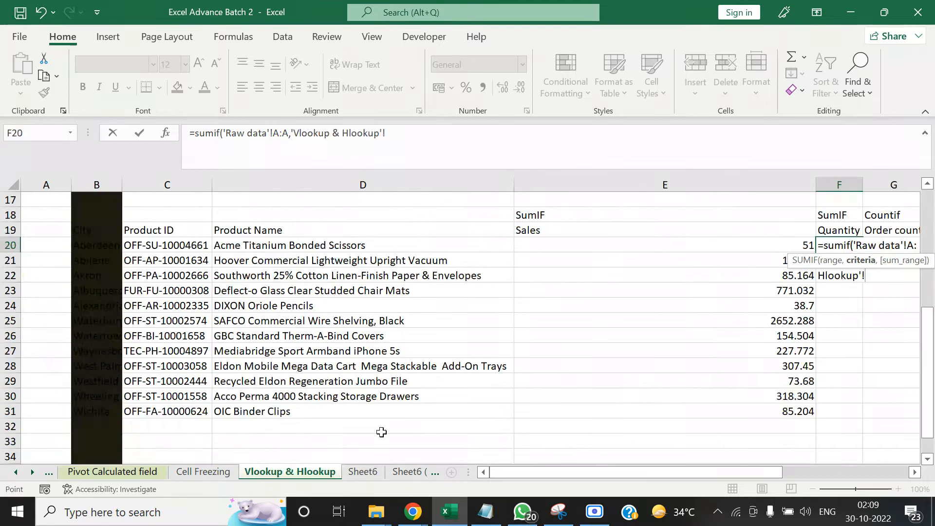
click(168, 247)
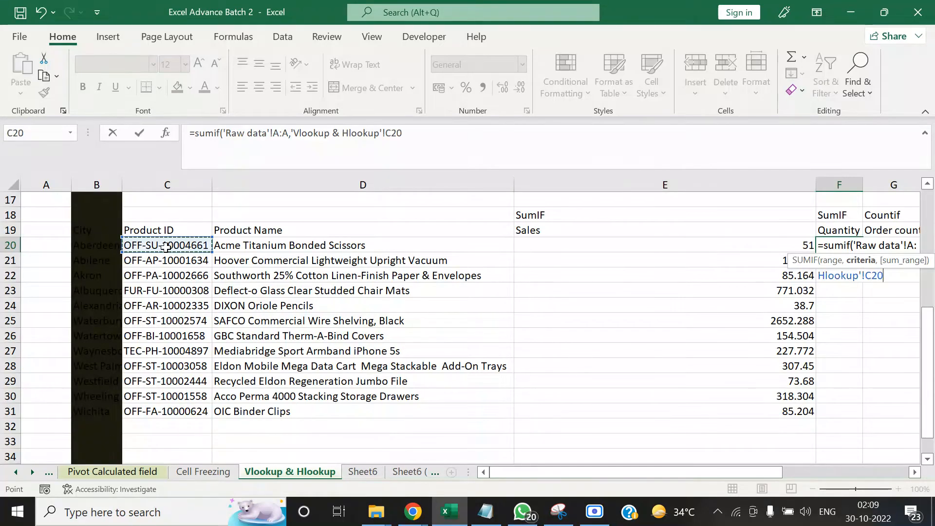
text(,)
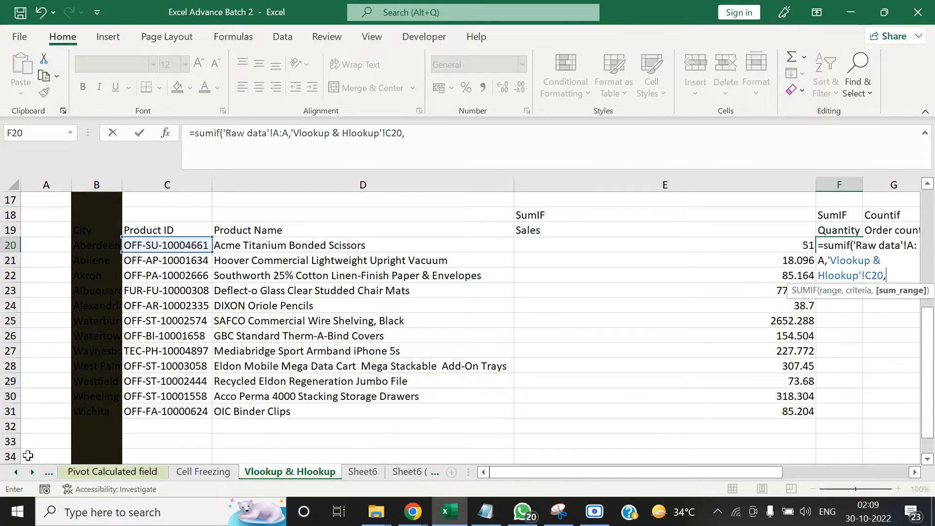
Use the whole Quantity column 'Raw data'!S:S as the sum range and enter the formula
click(16, 472)
click(16, 472)
click(16, 472)
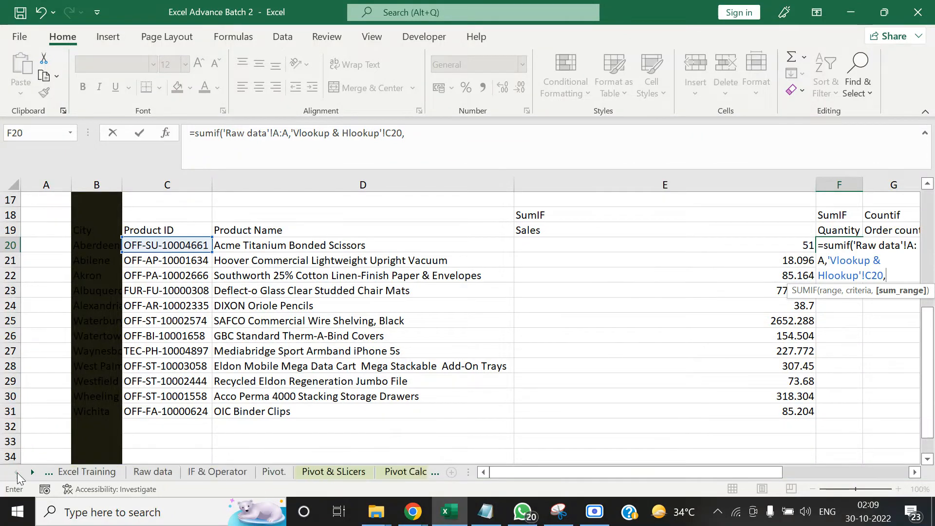
click(162, 471)
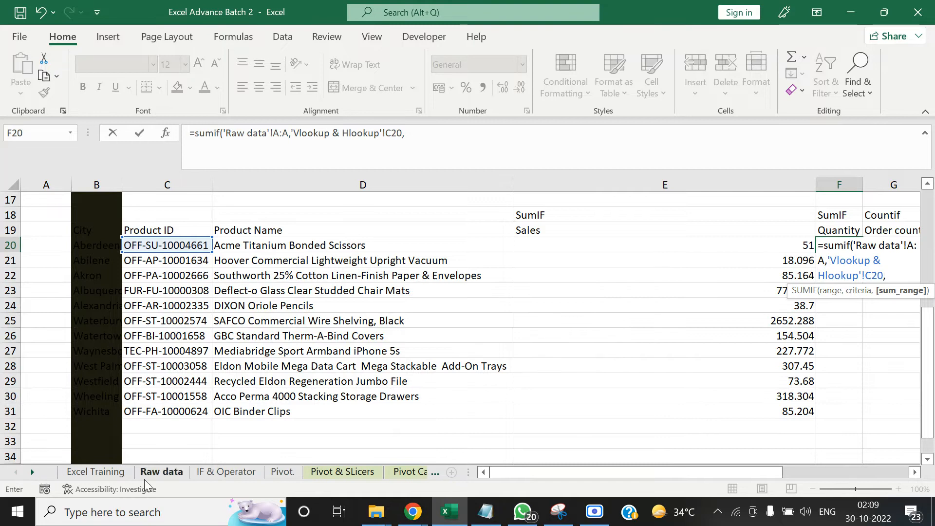
click(647, 216)
key(Right)
key(Right)
key(Right)
key(Right)
key(Right)
key(Right)
key(Right)
key(Right)
key(Right)
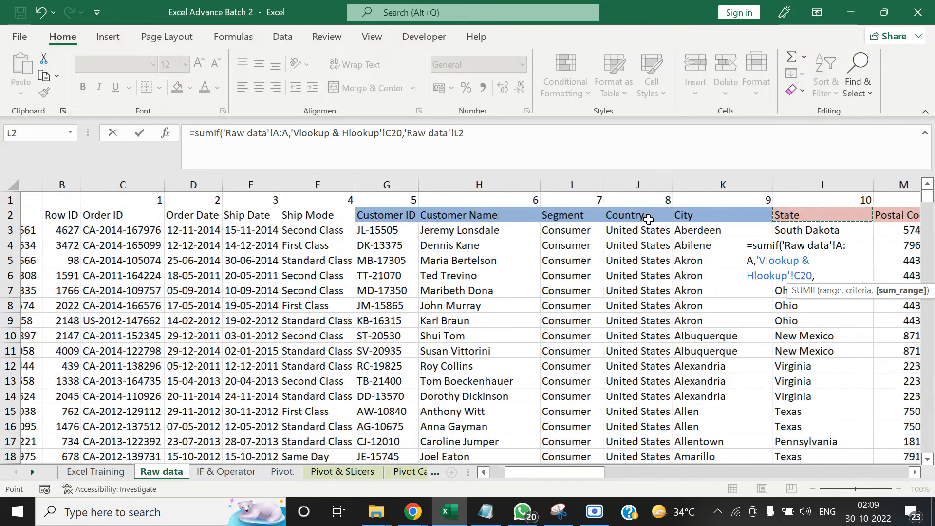
key(Right)
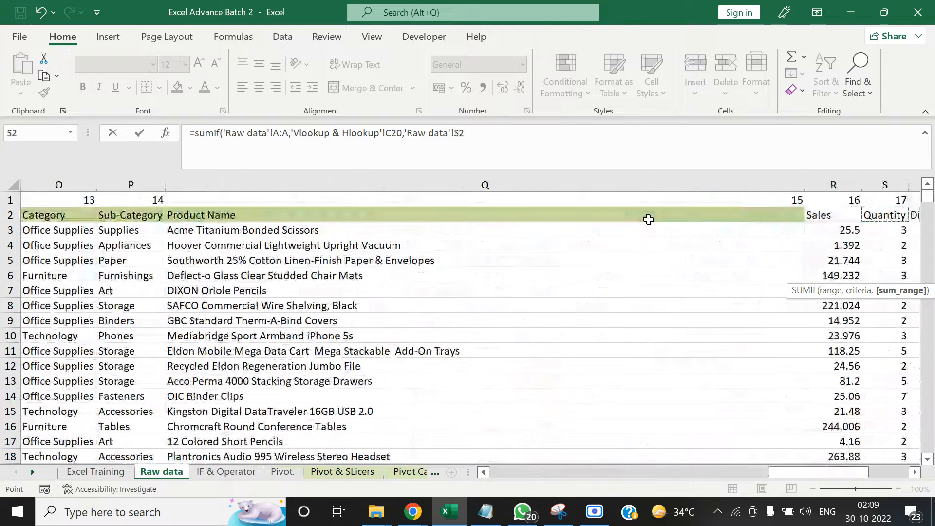
key(ctrl+space)
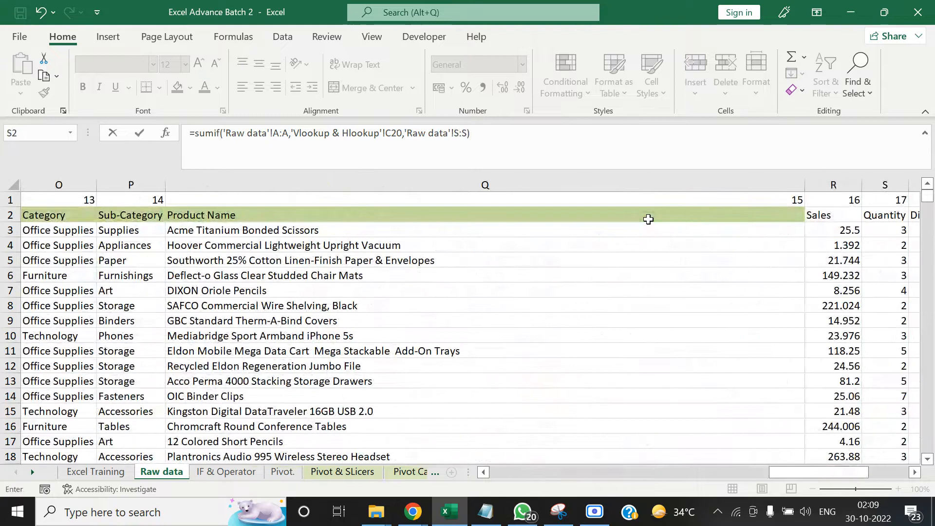
text())
key(Return)
Copy the SUMIF formula from F20 into the Quantity cells down to F31
key(ctrl+c)
key(Left)
key(ctrl+Down)
key(Right)
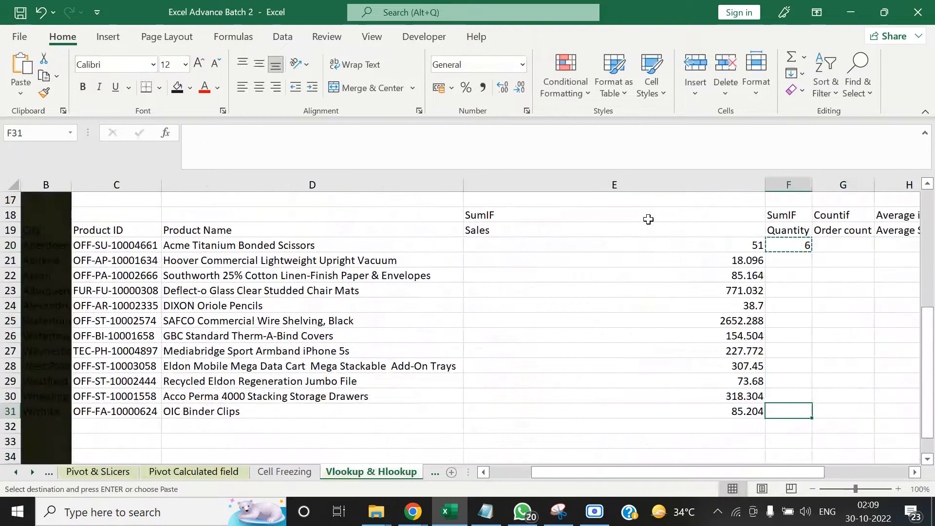
key(ctrl+shift+Up)
key(ctrl+v)
key(Up)
key(Up)
key(Up)
key(Up)
key(Up)
key(Up)
key(Up)
key(Up)
key(Up)
key(Up)
key(Up)
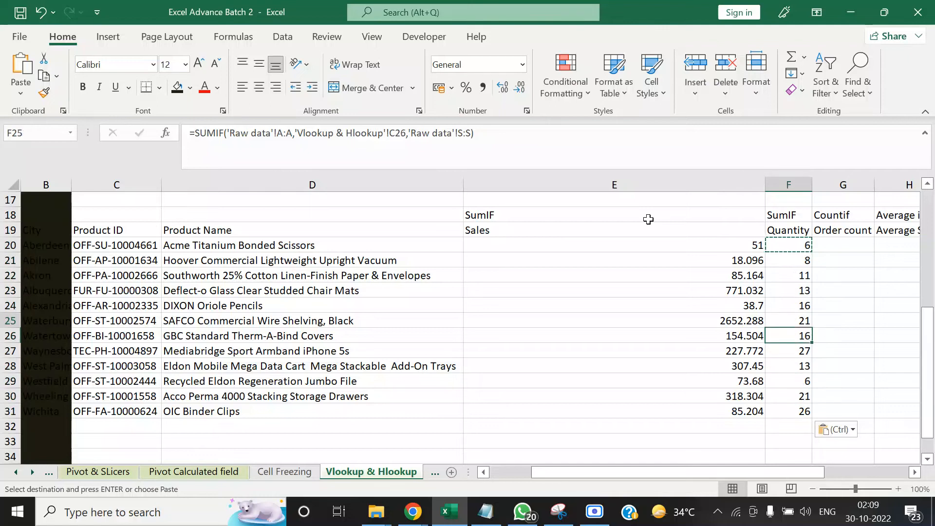
key(Down)
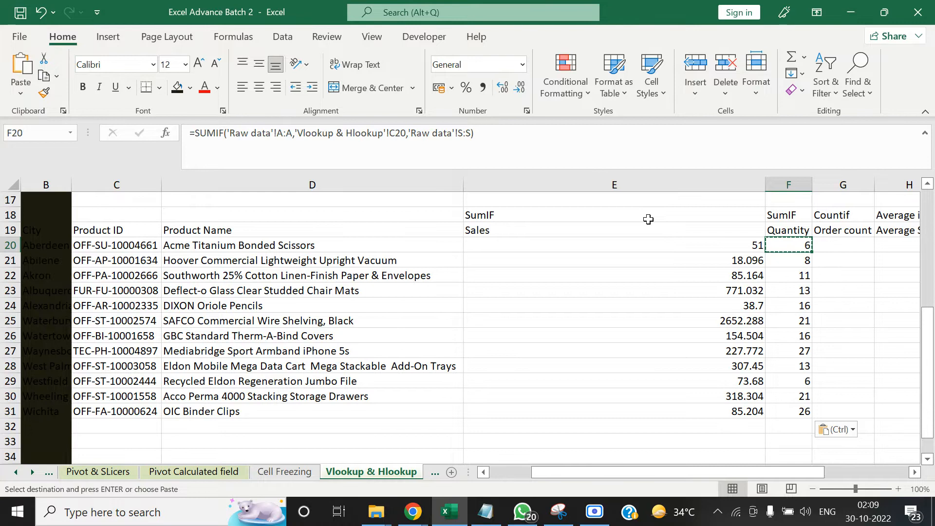
key(Right)
key(Right)
key(Left)
key(Left)
key(Right)
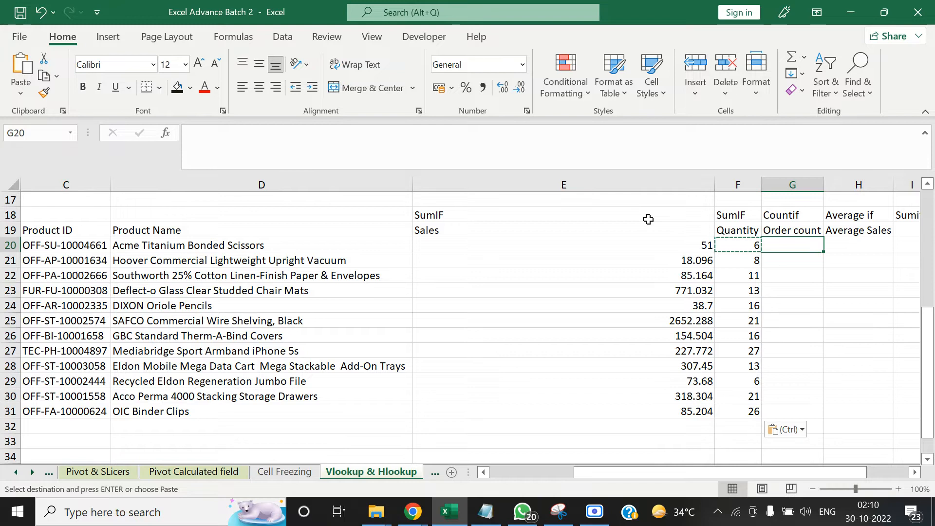
key(Left)
key(Left)
key(Left)
key(Left)
key(Left)
key(Left)
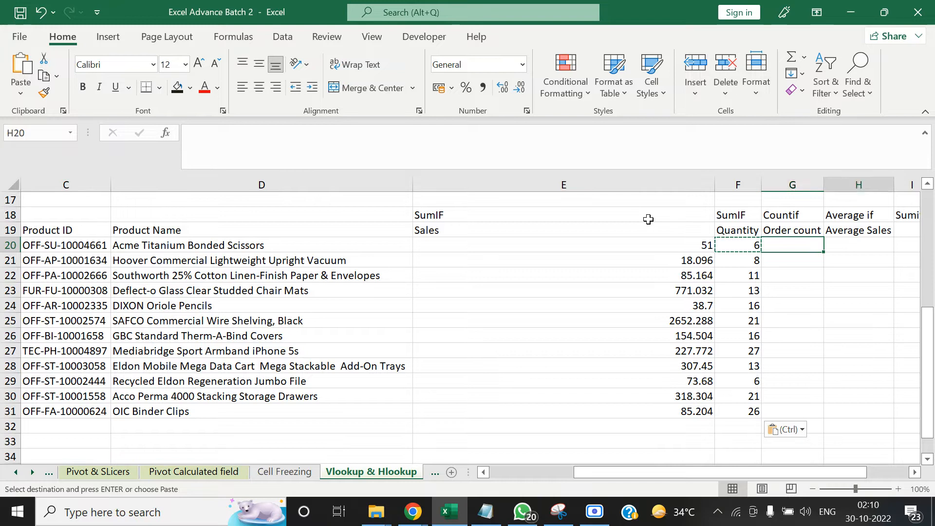
key(Right)
key(Right)
key(Right)
key(Right)
key(Right)
key(Right)
key(Right)
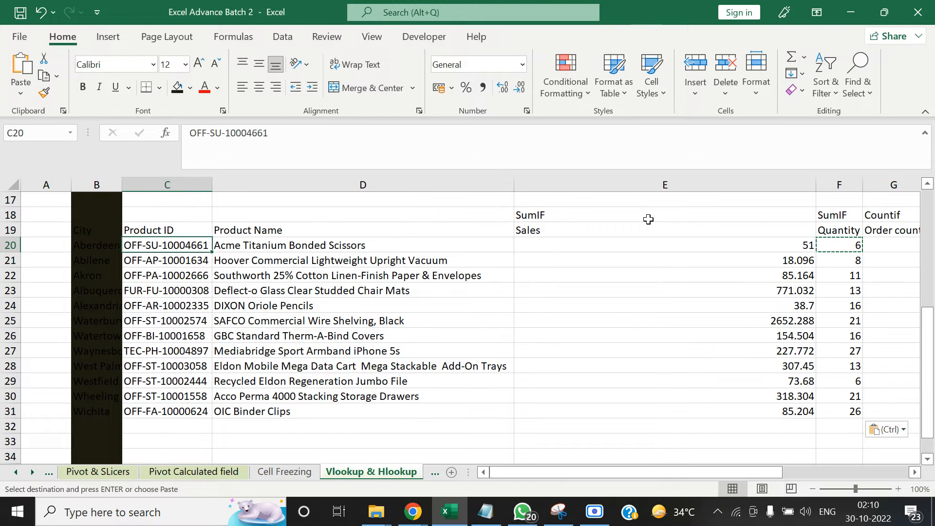
Start a COUNTIF formula in Order count cell G20 of the Vlookup & Hlookup sheet
key(Left)
text(=)
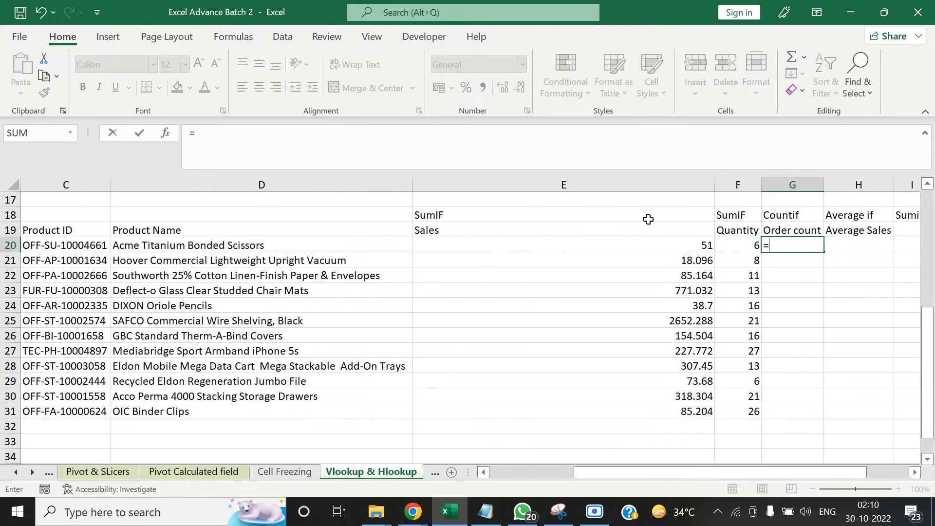
text(ciun)
key(BackSpace)
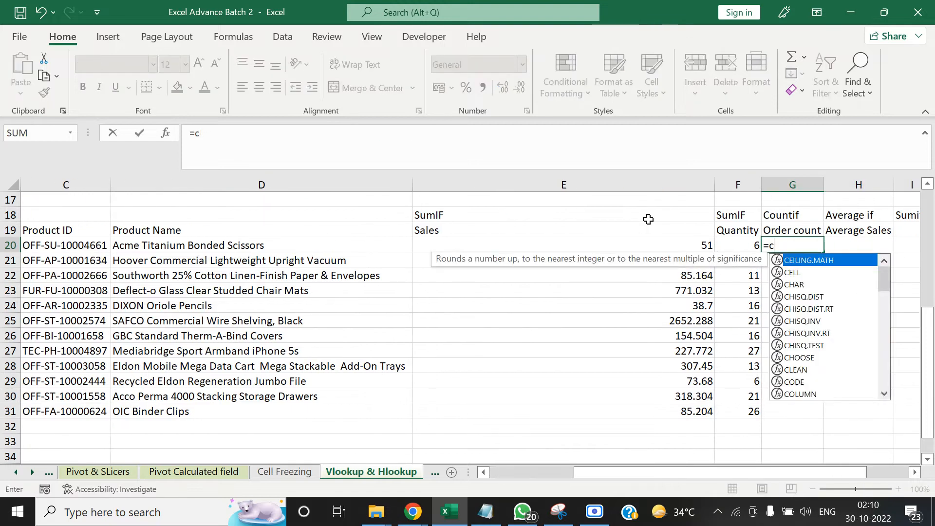
text(ount)
key(Down)
key(Down)
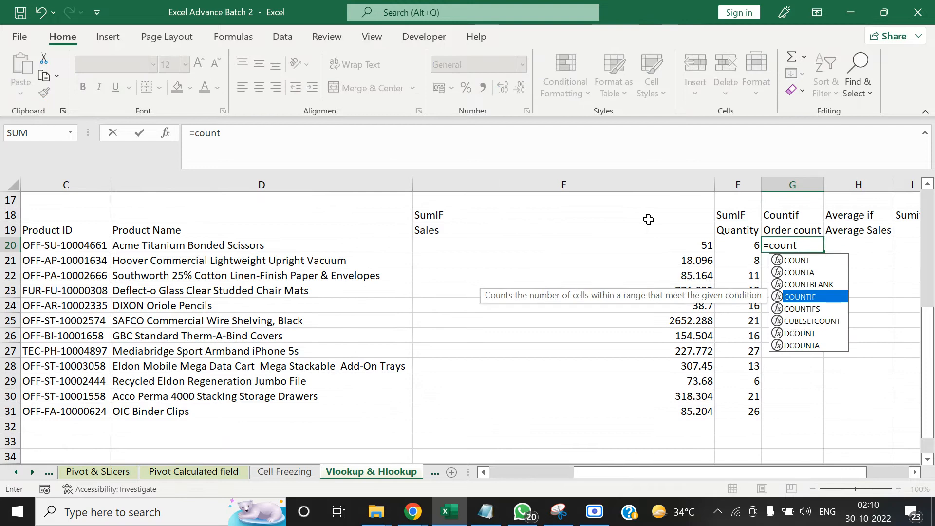
key(Tab)
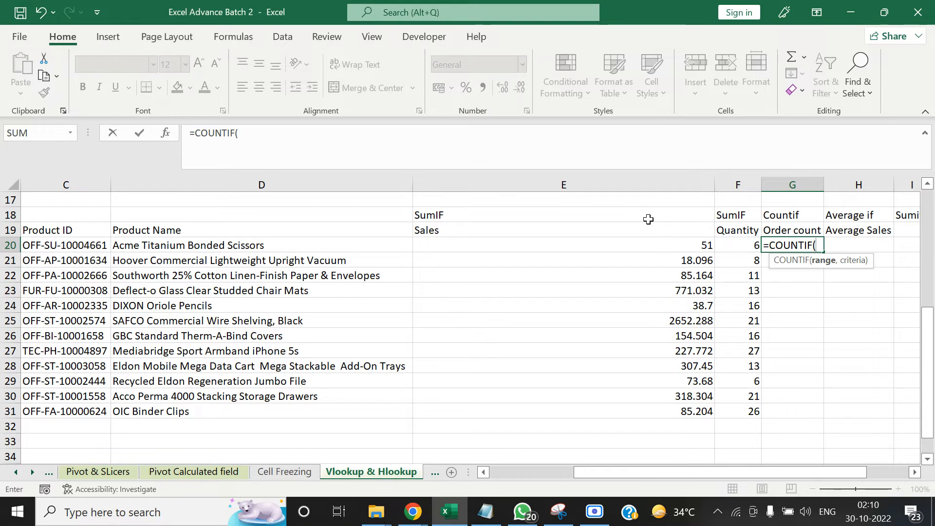
Use the whole Product ID column 'Raw data'!A:A as the range of the COUNTIF
click(16, 472)
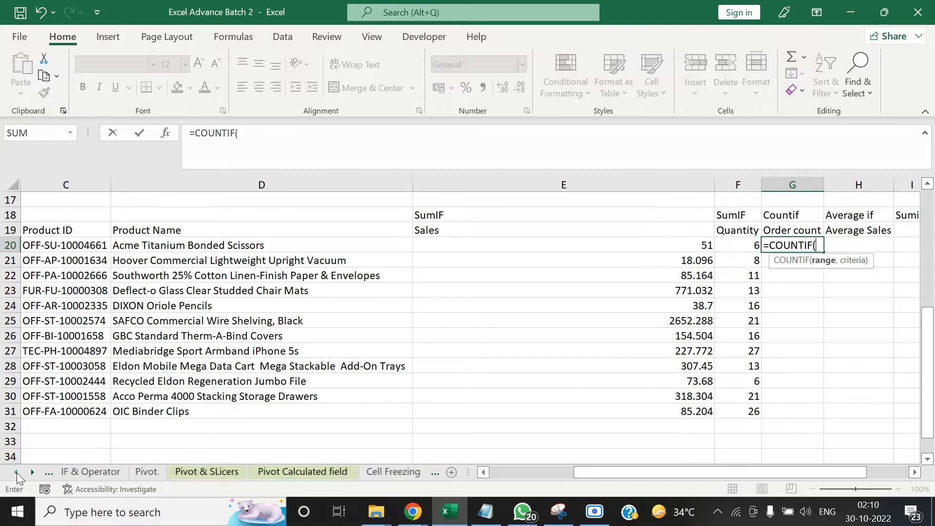
click(160, 475)
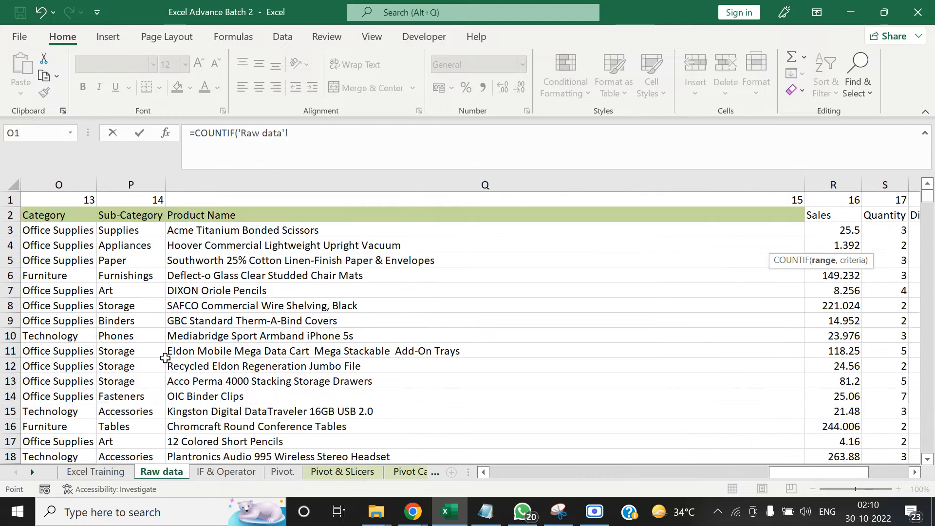
click(170, 322)
key(ctrl+Up)
key(ctrl+Left)
key(ctrl+Left)
key(ctrl+space)
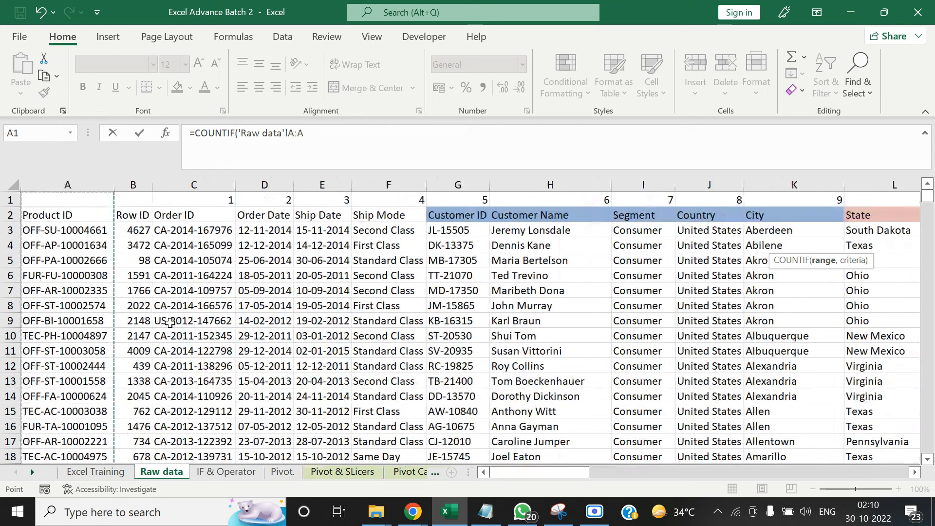
text(,)
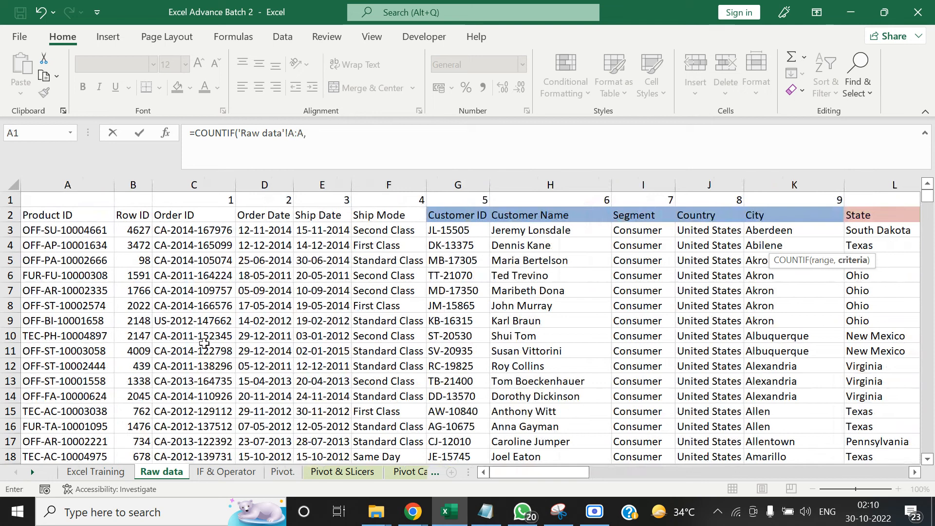
Set the COUNTIF criteria to the Product ID in cell C20 of the Vlookup & Hlookup sheet and enter the formula
click(33, 471)
click(33, 471)
click(33, 471)
click(34, 471)
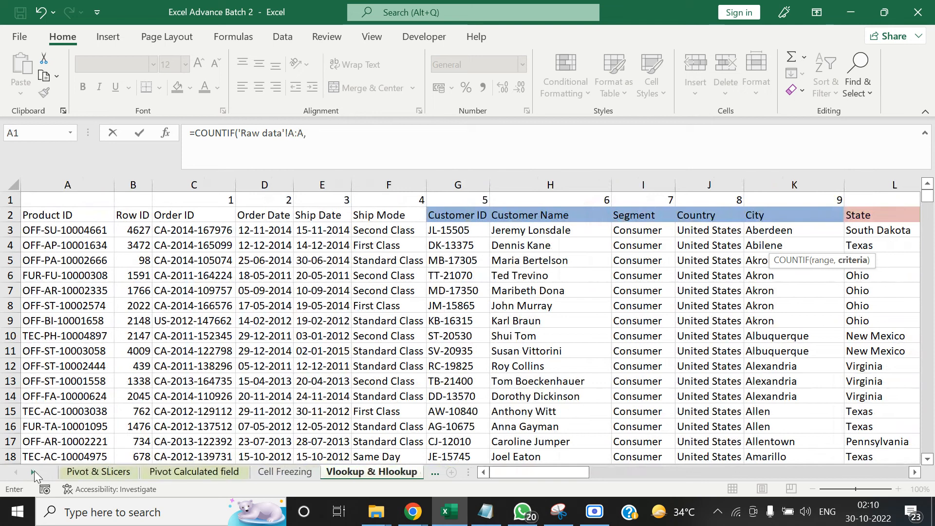
click(344, 472)
click(651, 247)
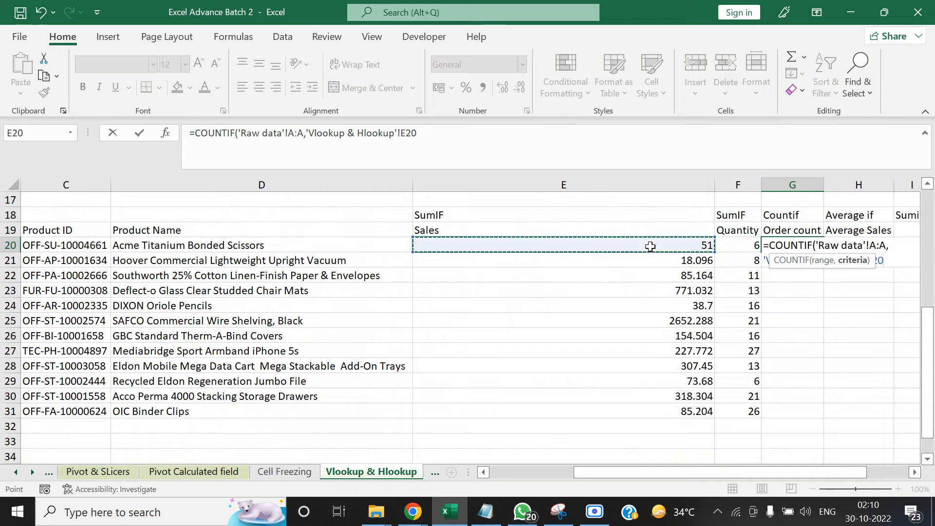
key(Left)
key(Left)
key(Left)
key(Left)
key(Right)
key(Right)
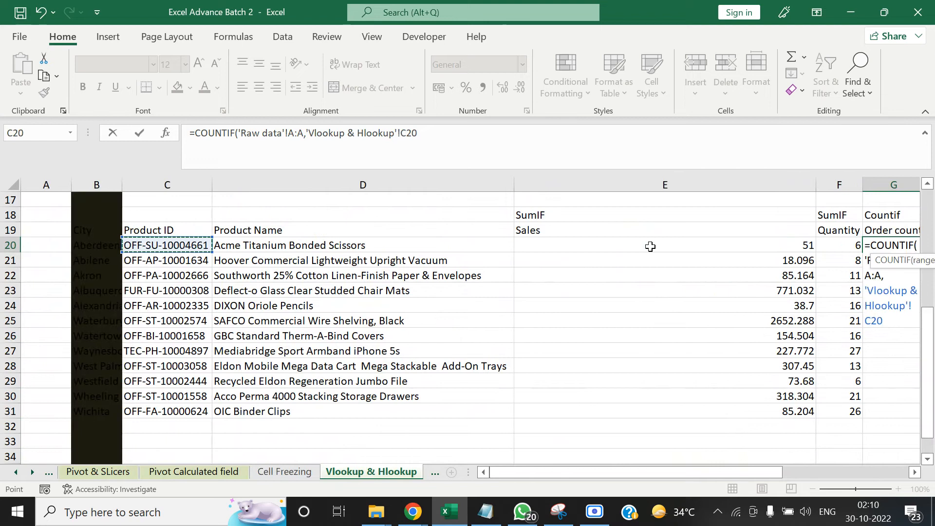
text())
key(Tab)
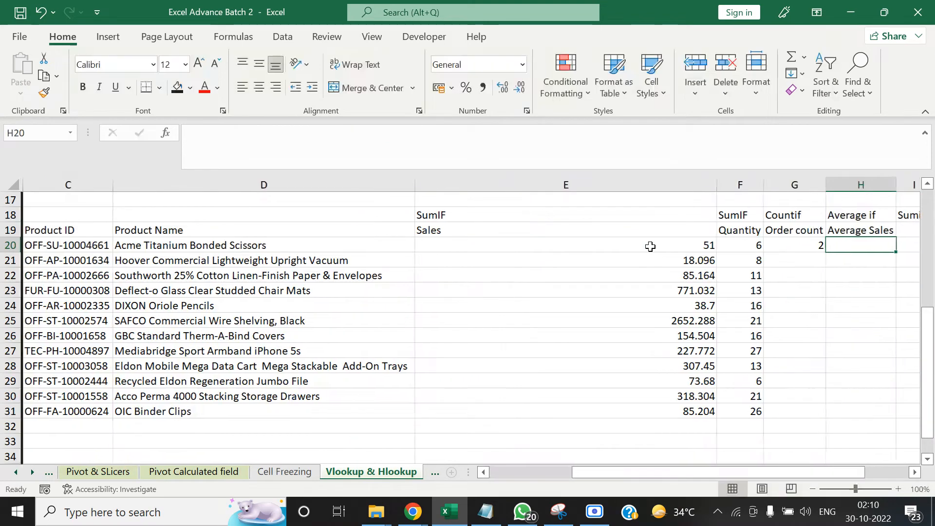
Copy the COUNTIF formula from G20 into the Order count cells down to G31
key(Left)
key(ctrl+c)
key(Left)
key(ctrl+Down)
key(Right)
key(ctrl+shift+Up)
key(shift+Down)
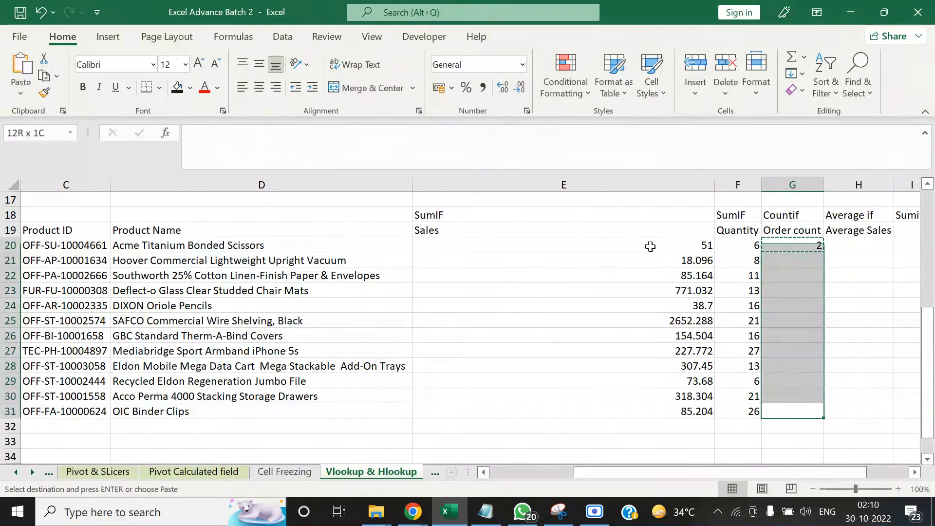
key(ctrl+v)
Review the Sales, Quantity and Order count formulas across row 20
key(Up)
key(Up)
key(ctrl+Up)
key(Down)
key(Down)
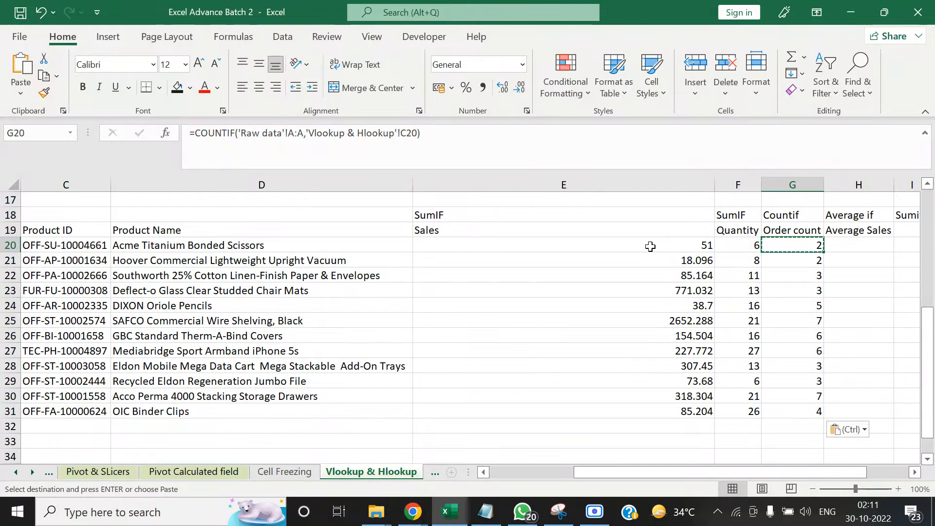
key(ctrl+Left)
key(Right)
key(Right)
key(Right)
key(Right)
key(Right)
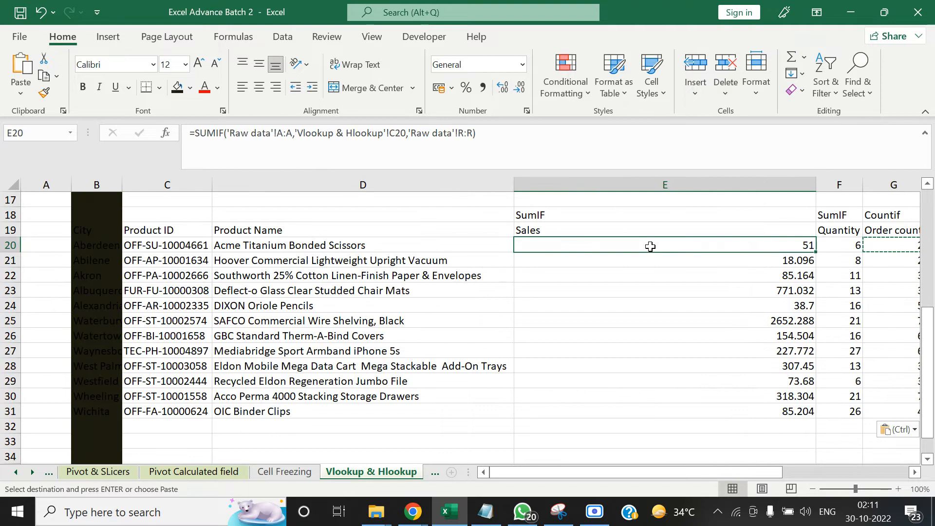
key(Right)
key(Right)
key(Left)
key(Left)
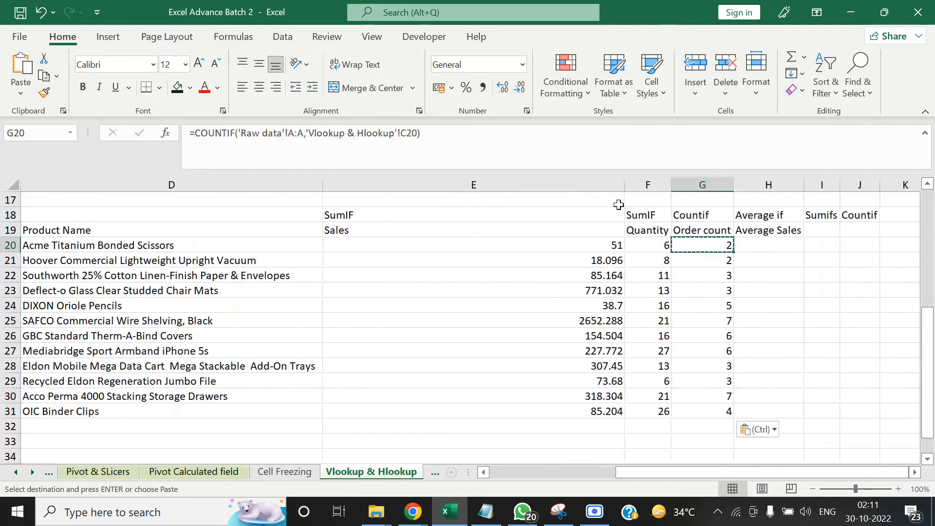
Inspect the Range and Criteria arguments of the COUNTIF in G20, leaving the formula as it is
click(165, 132)
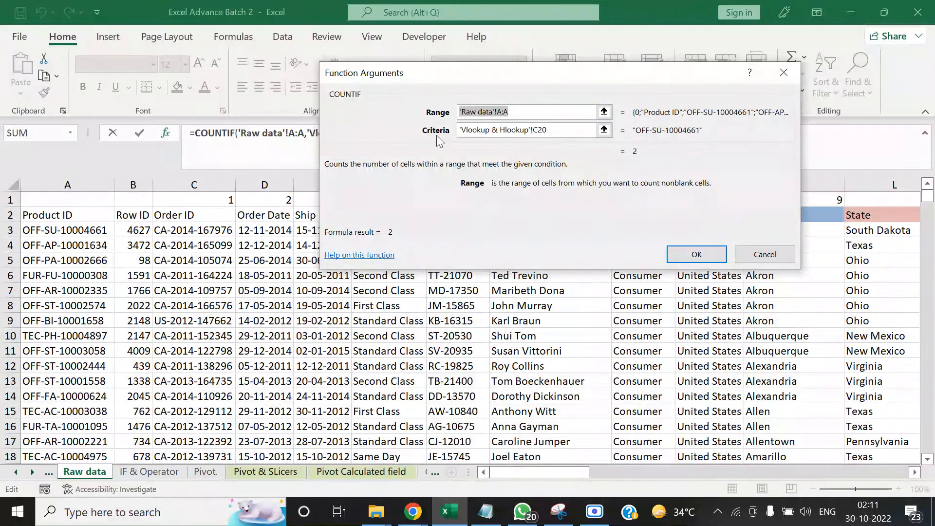
click(558, 130)
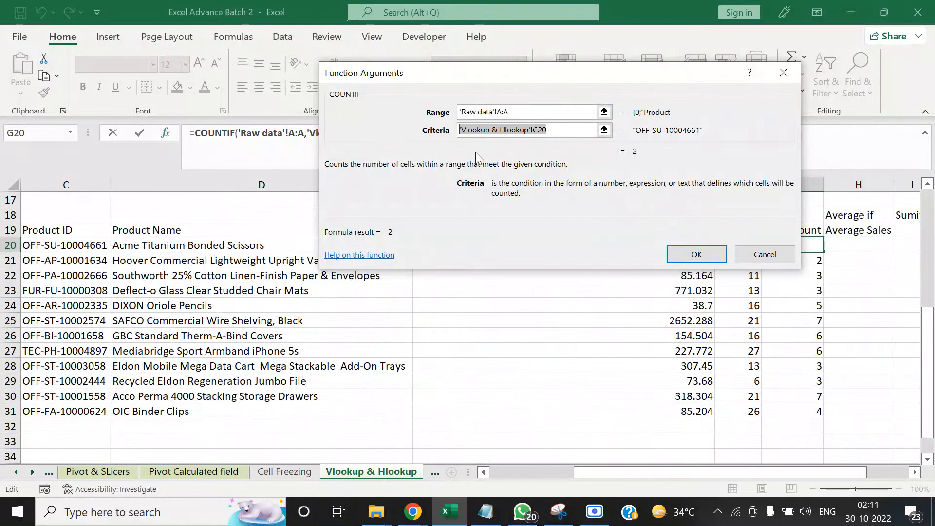
click(764, 254)
Compare the function arguments of the Quantity SUMIF in F20 with those of the COUNTIF in G20
click(737, 245)
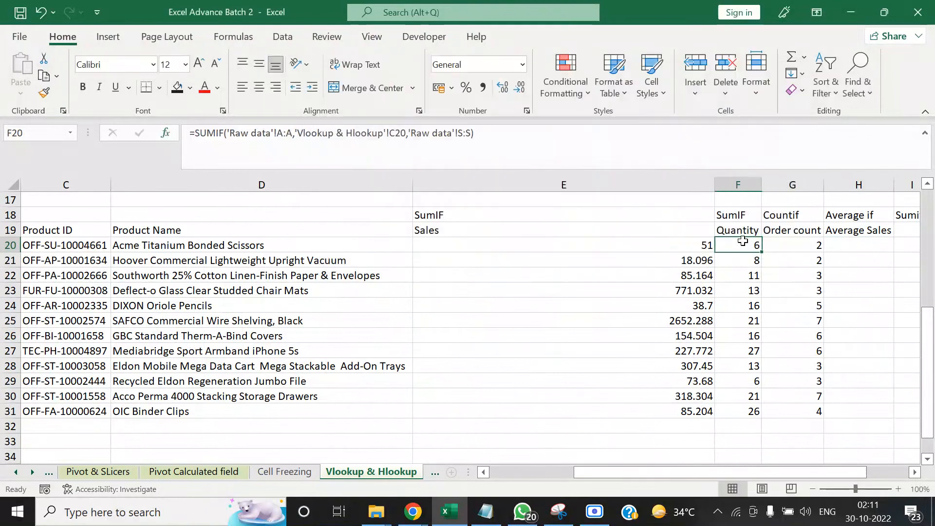
click(165, 135)
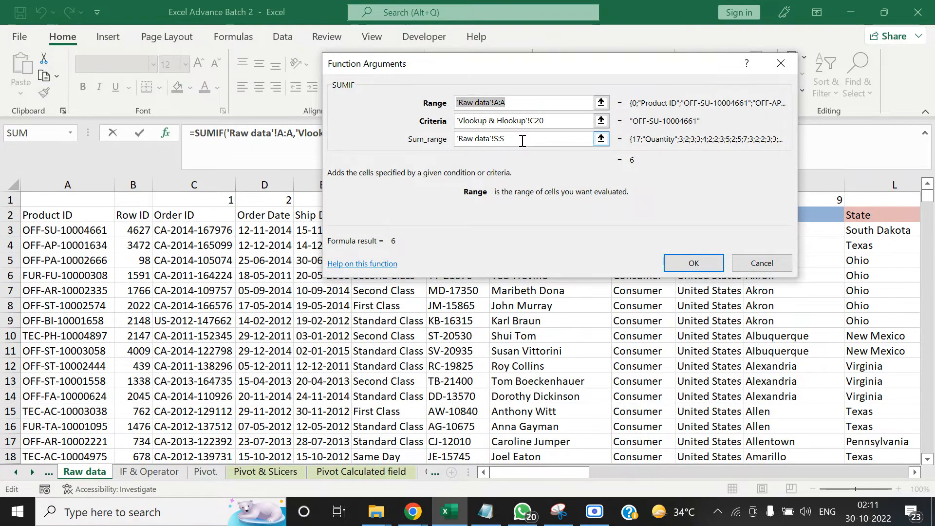
click(763, 263)
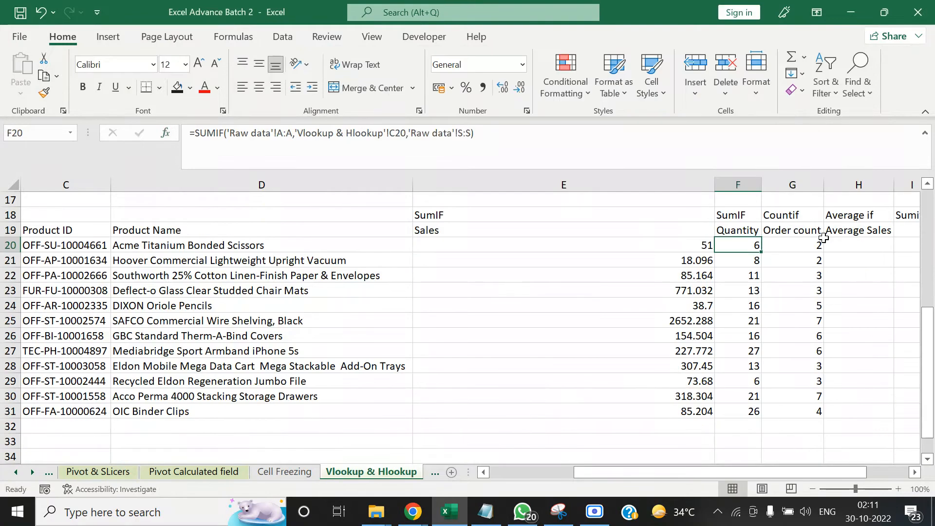
click(816, 243)
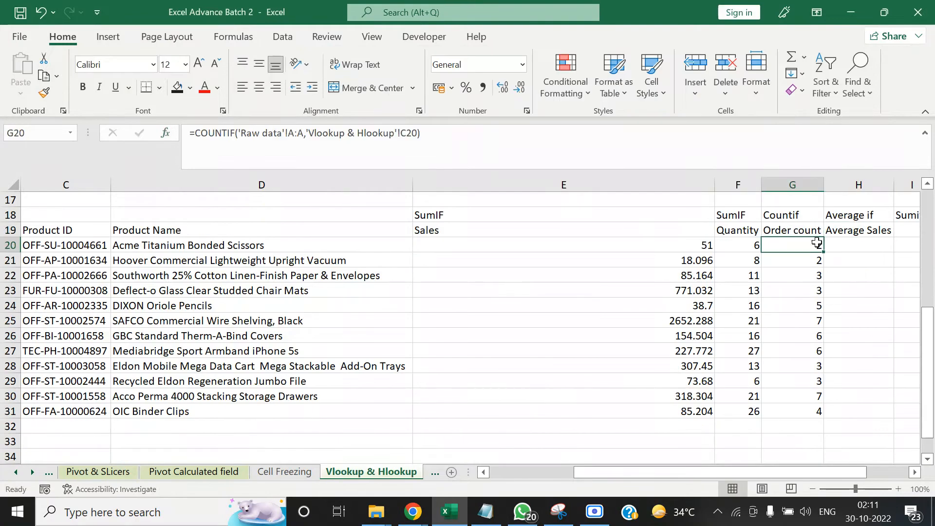
click(161, 132)
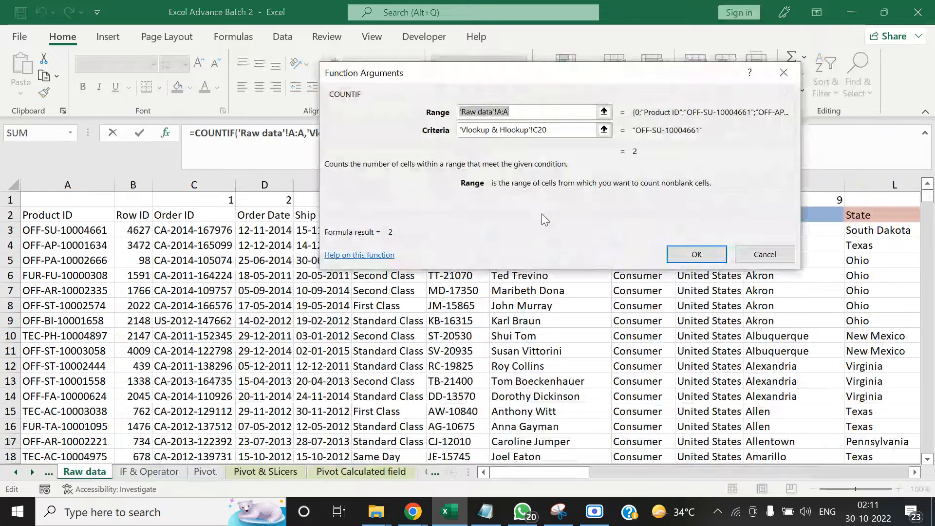
click(764, 253)
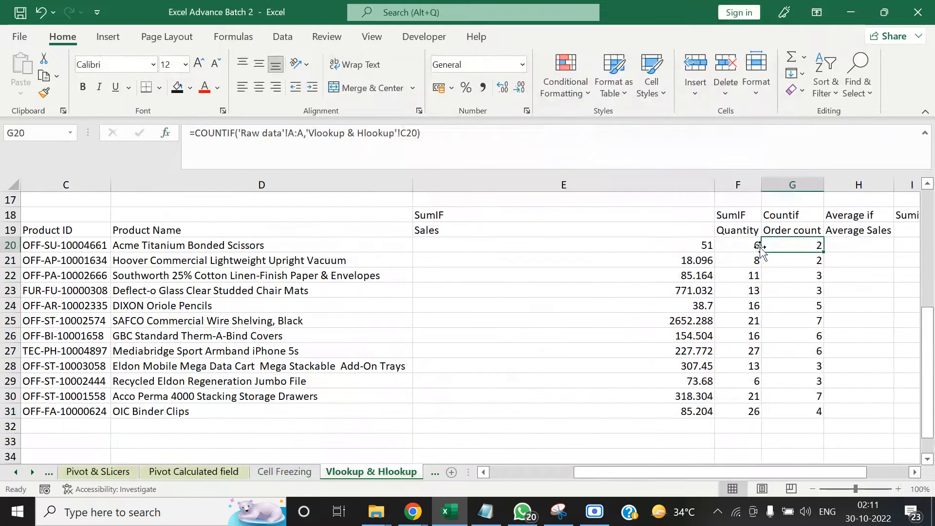
key(Right)
key(Right)
key(Right)
key(Left)
key(Left)
key(Left)
key(Left)
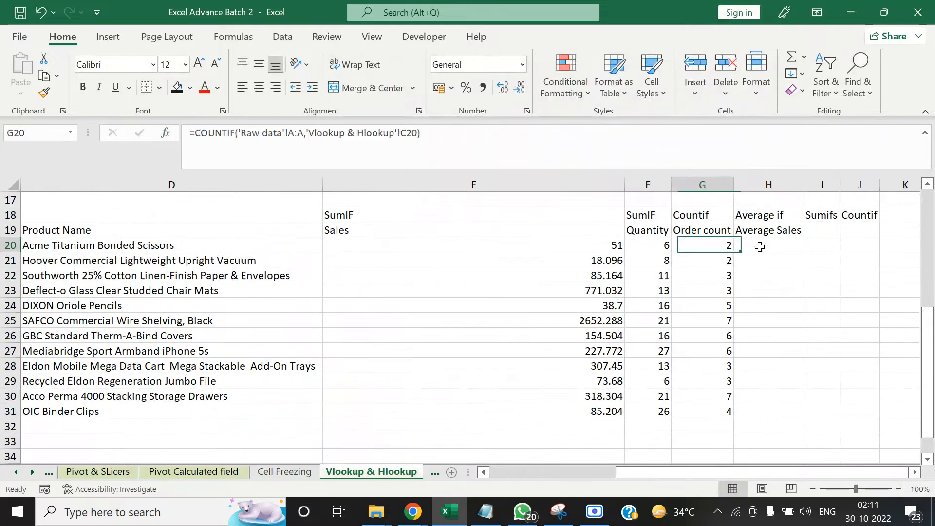
key(Right)
key(Right)
key(Right)
key(Right)
key(Left)
key(Left)
key(Left)
key(Right)
key(Right)
key(Left)
key(Left)
key(Left)
key(Left)
key(Left)
key(Left)
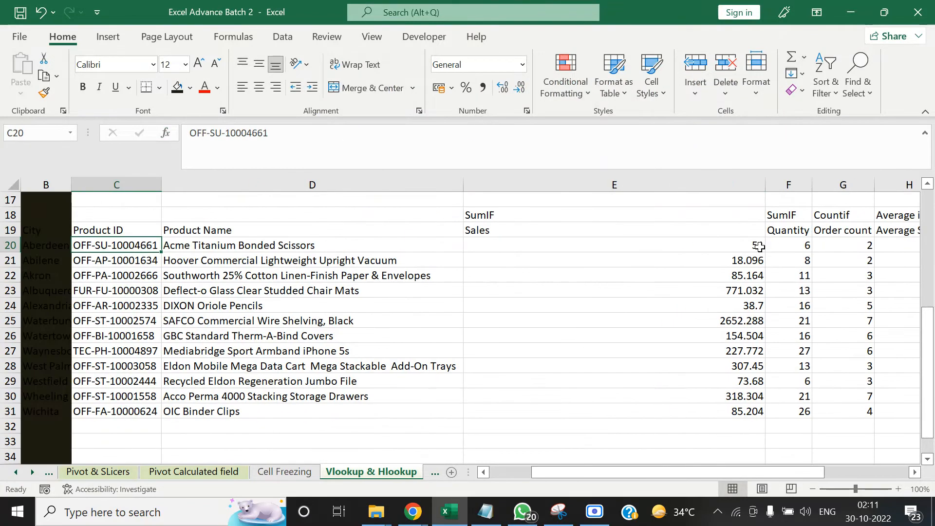
key(Right)
Start an AVERAGEIF formula in Average Sales cell H20
key(Right)
key(Right)
key(Right)
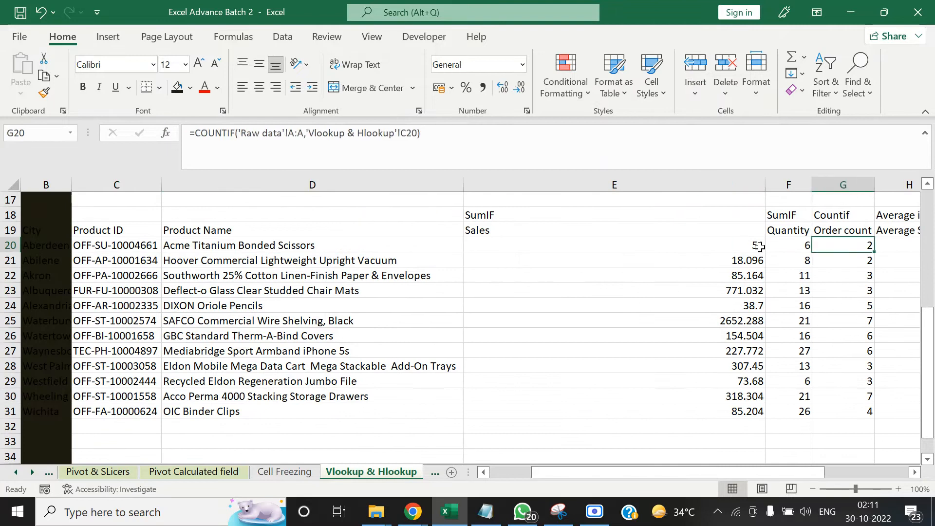
key(Right)
key(Right)
key(Left)
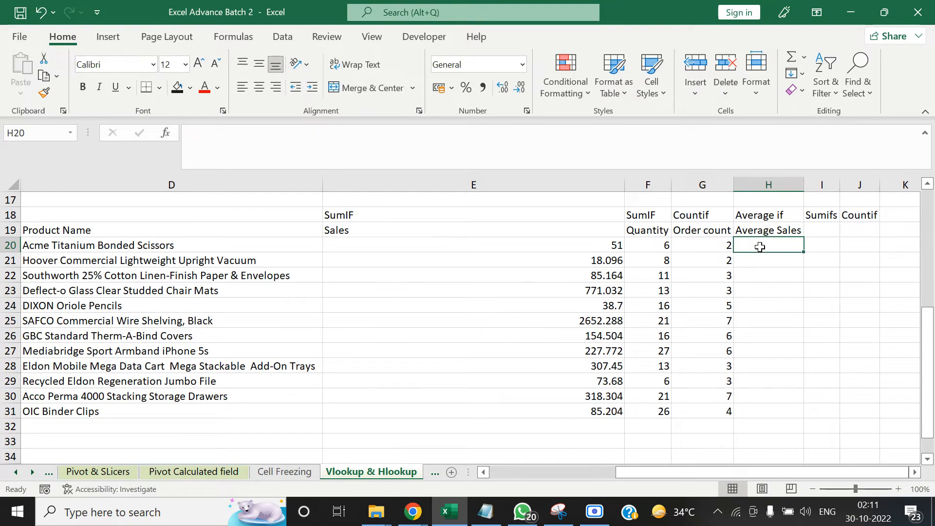
text(=Aver)
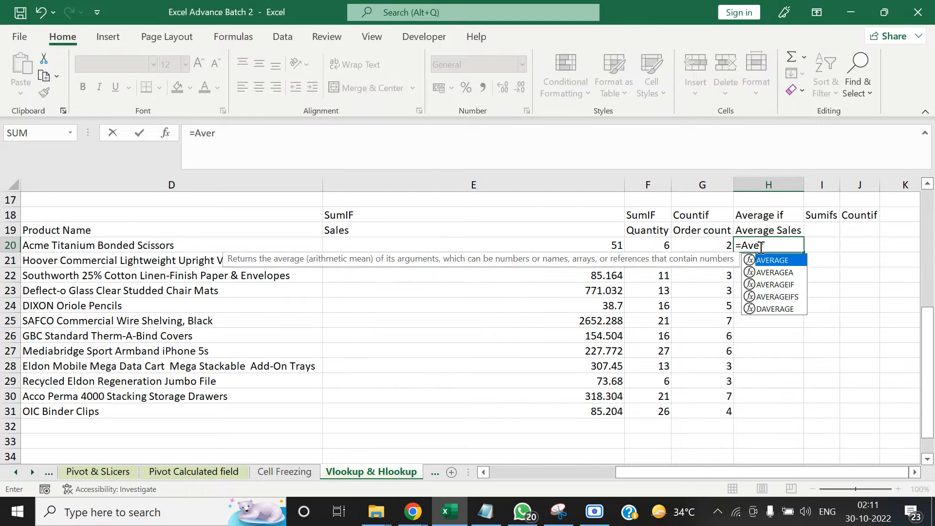
key(Down)
key(Down)
key(Down)
key(Up)
key(Tab)
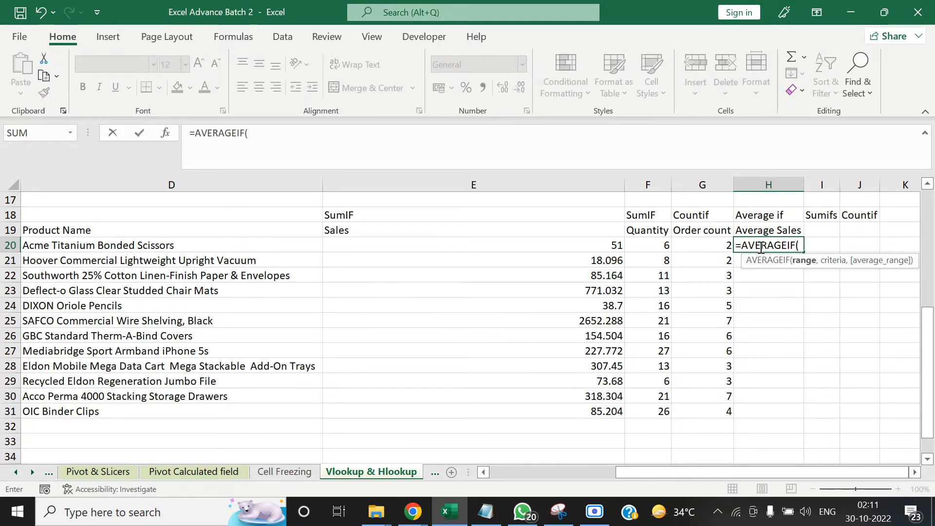
Use the whole Product ID column 'Raw data'!A:A as the range of the AVERAGEIF
click(16, 472)
click(156, 475)
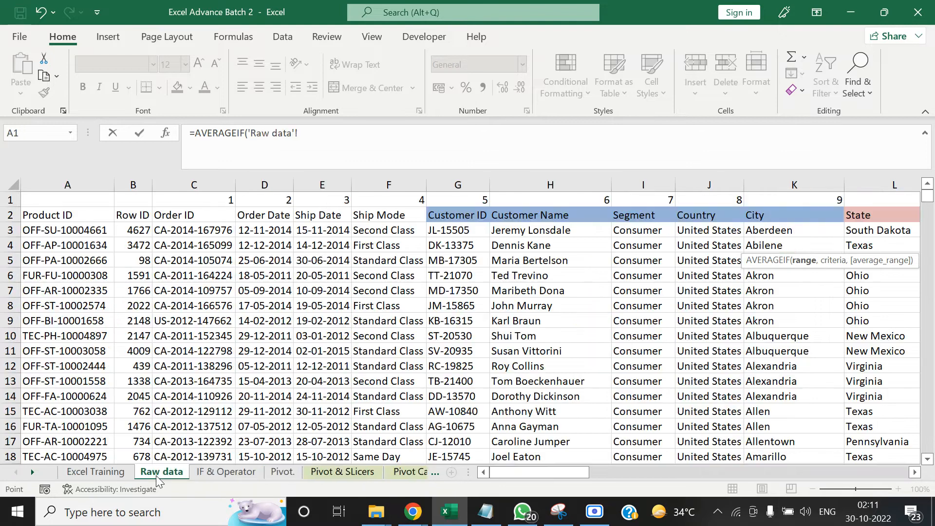
key(Left)
key(ctrl+space)
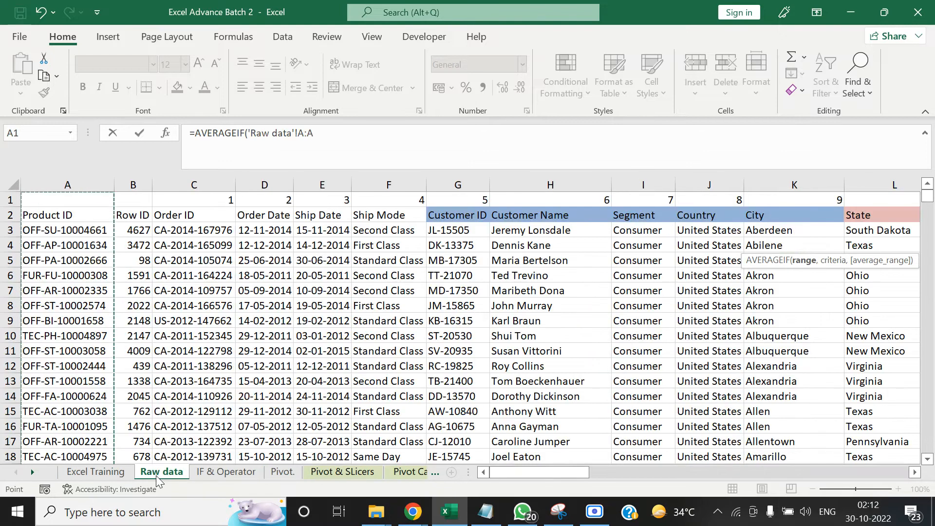
text(,)
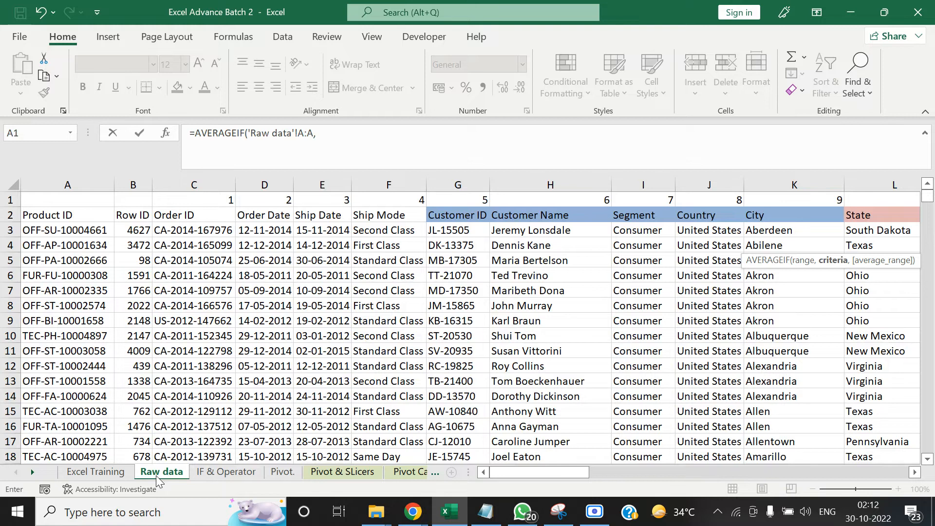
Set the AVERAGEIF criteria to the Product ID in cell C20 of the Vlookup & Hlookup sheet
click(32, 470)
click(32, 470)
click(32, 470)
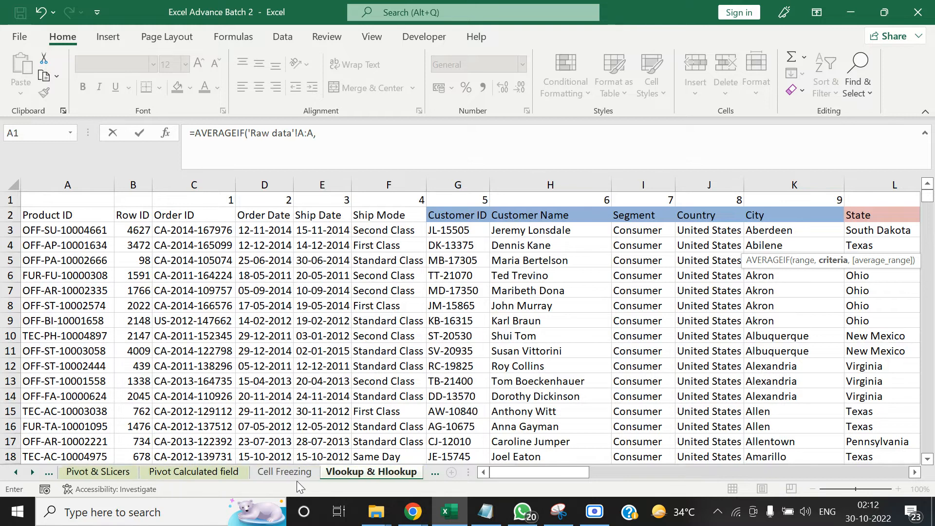
click(351, 476)
click(124, 260)
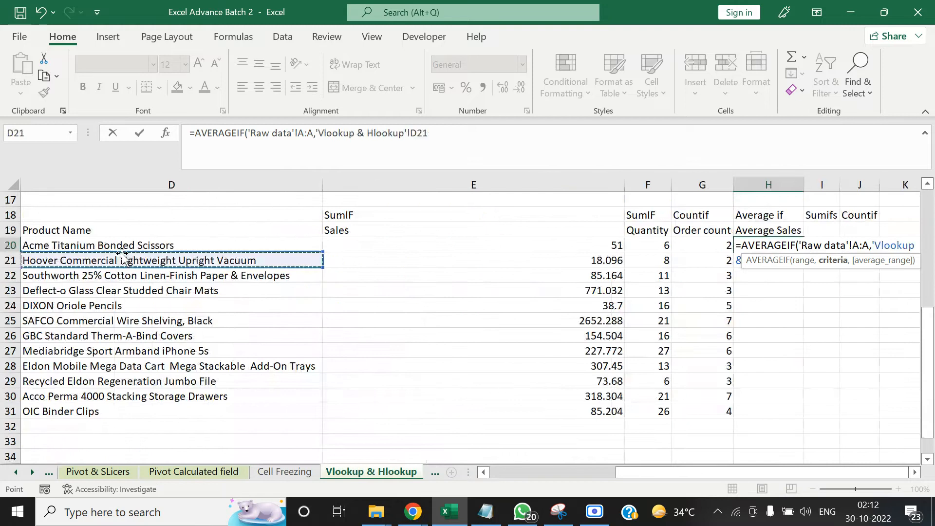
key(Up)
key(Left)
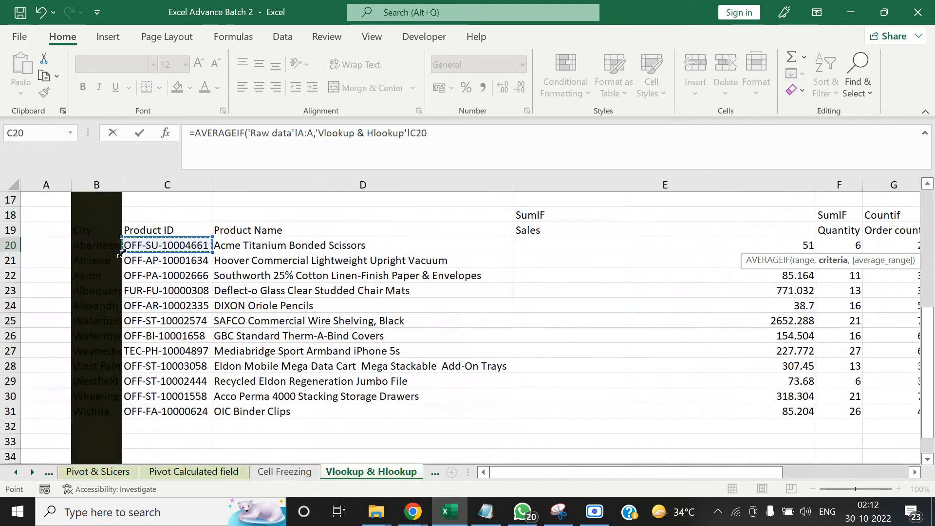
text(,)
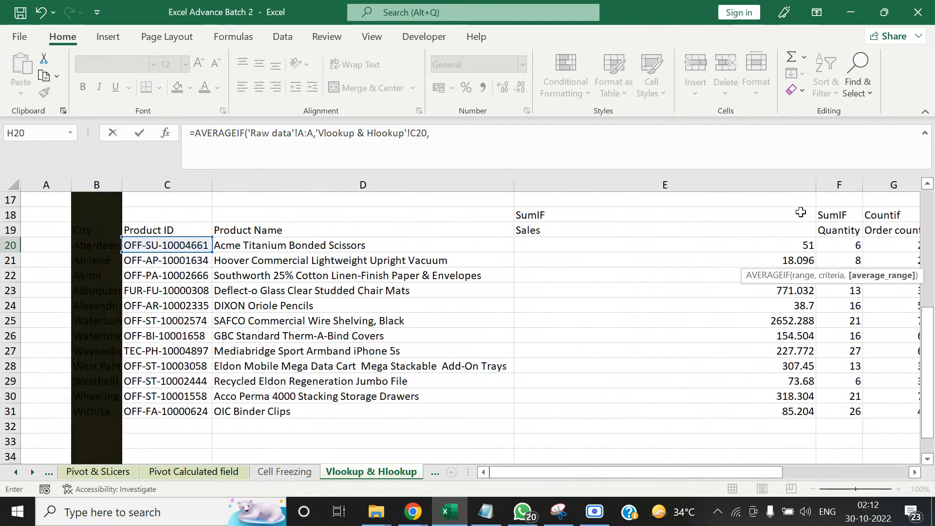
Use the whole Sales column 'Raw data'!R:R as the average range and complete the AVERAGEIF in H20
click(16, 472)
click(16, 472)
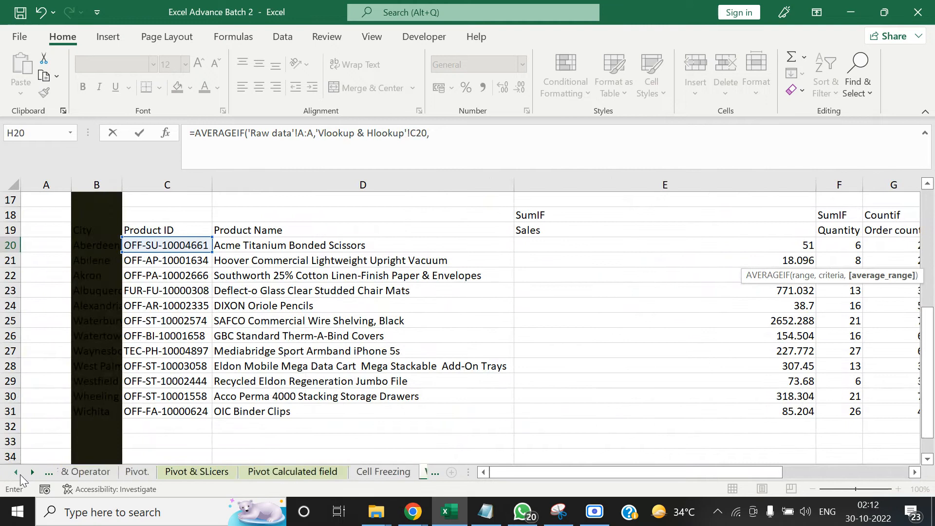
click(16, 472)
click(17, 473)
click(161, 472)
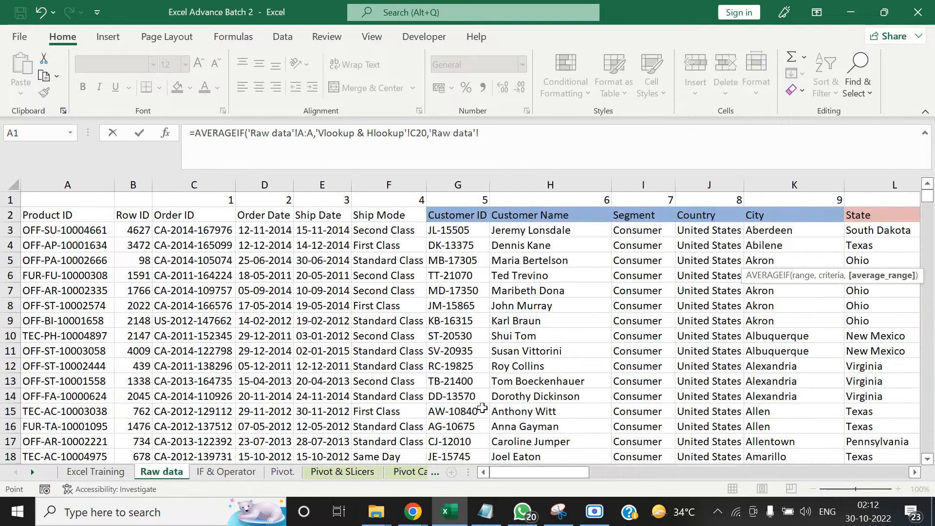
drag(567, 473, 869, 456)
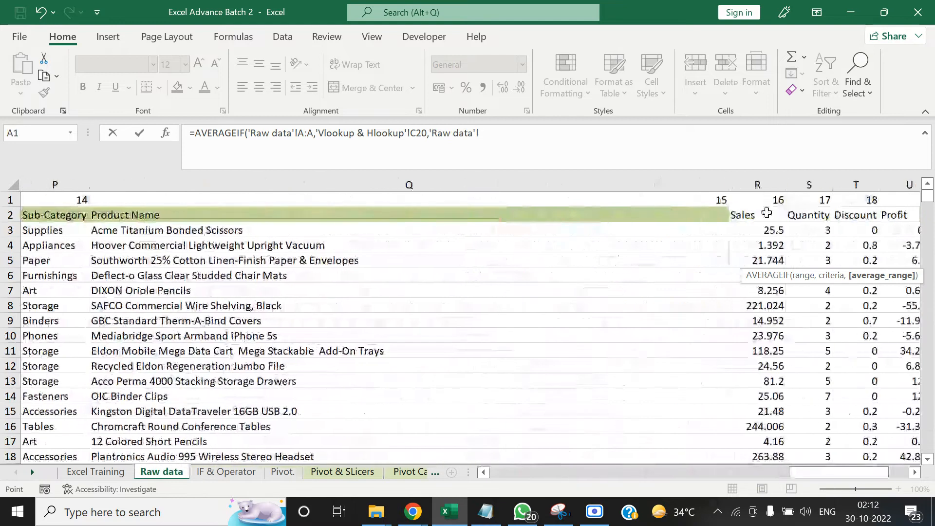
click(753, 184)
text())
key(Tab)
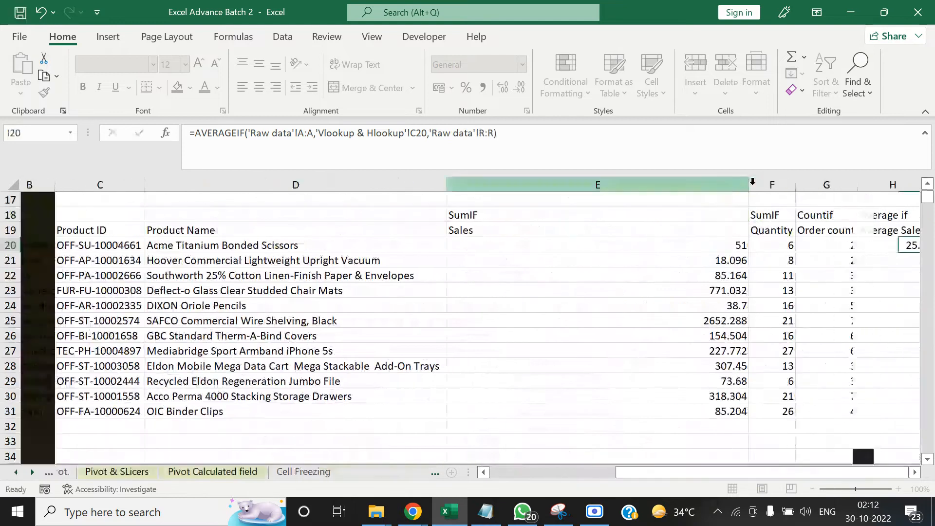
Compare the Sales, Order count and Average Sales values of the first product in row 20
key(Left)
key(Left)
key(Left)
key(Right)
key(Right)
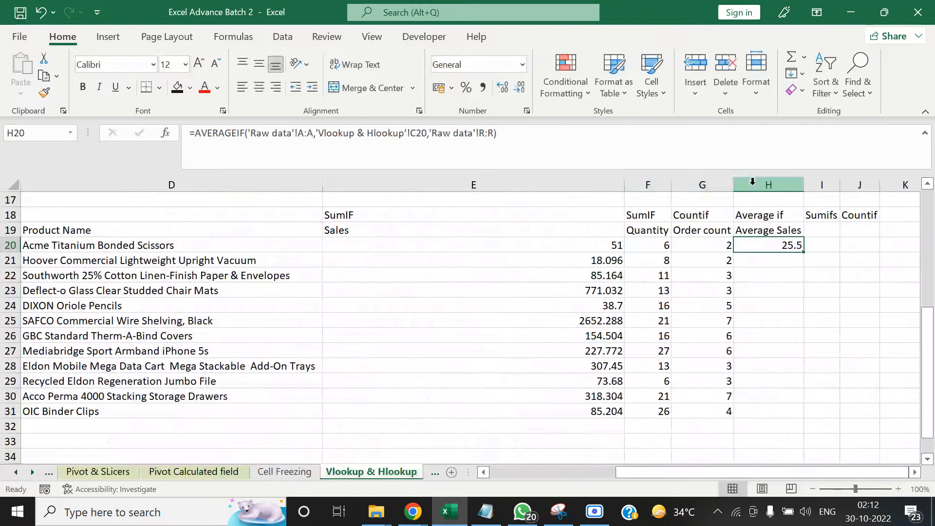
key(Left)
key(Left)
key(Left)
key(Right)
key(Right)
key(Right)
key(Right)
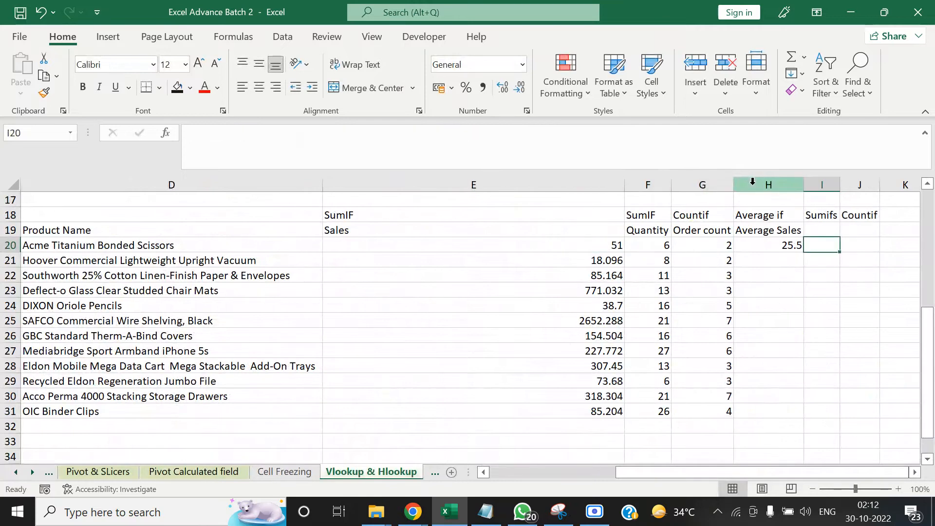
text(=)
key(Left)
key(Left)
key(Left)
key(Left)
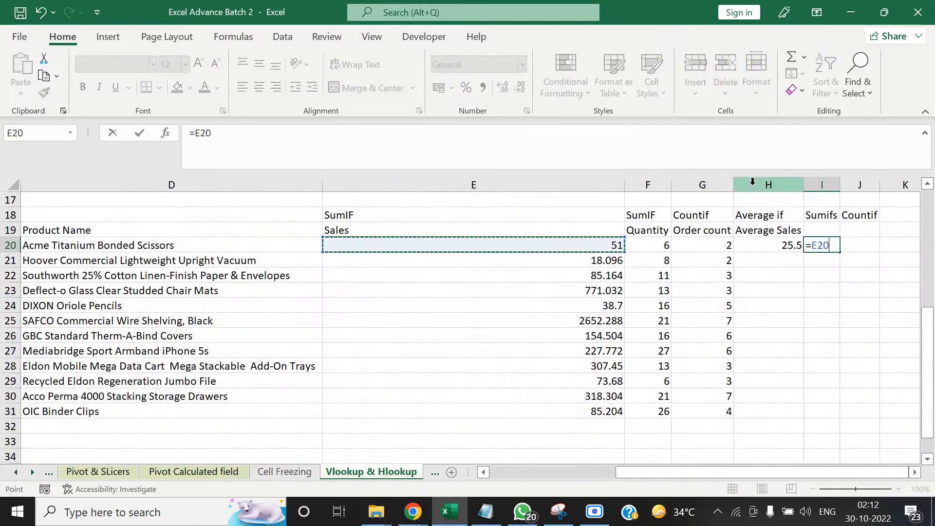
text(.)
key(Left)
Cross-check the average in K20 with the formula =E20/G20, and clear the cell
key(Left)
key(Tab)
key(Left)
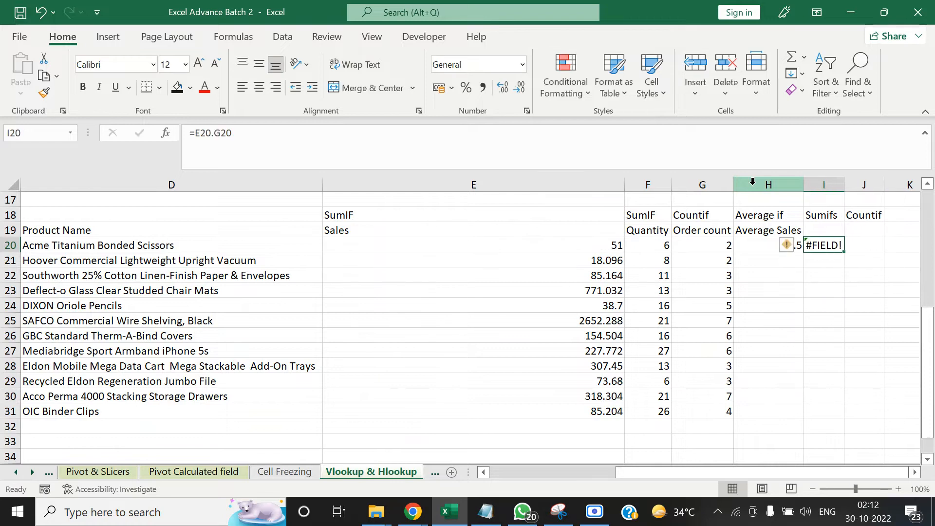
key(Delete)
key(Right)
key(Right)
key(Right)
key(Left)
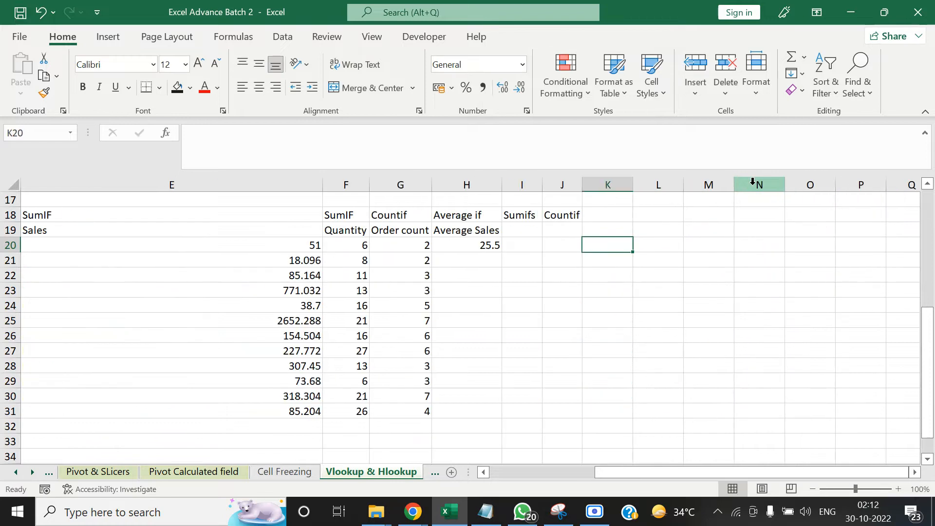
text(=)
key(Left)
key(Left)
key(Left)
key(Left)
key(Left)
key(Left)
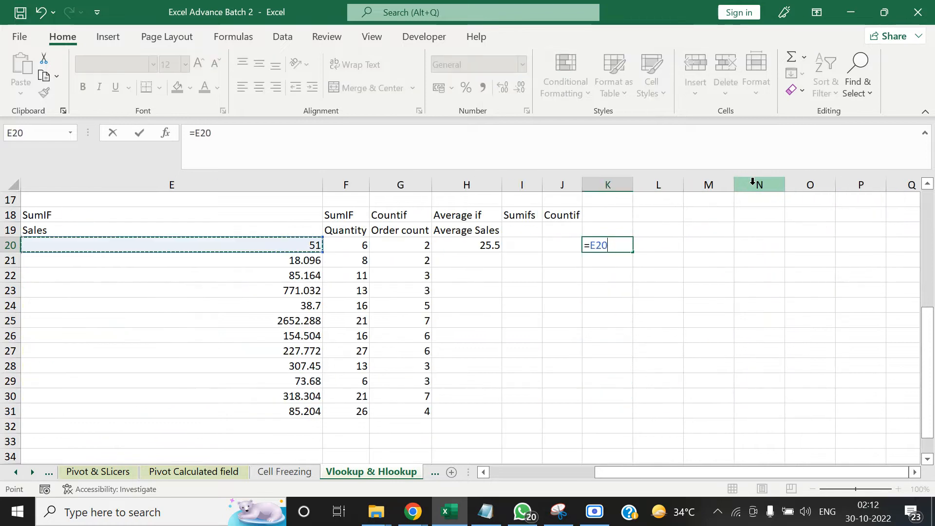
text(/)
key(Left)
key(Left)
key(Left)
key(Left)
key(Tab)
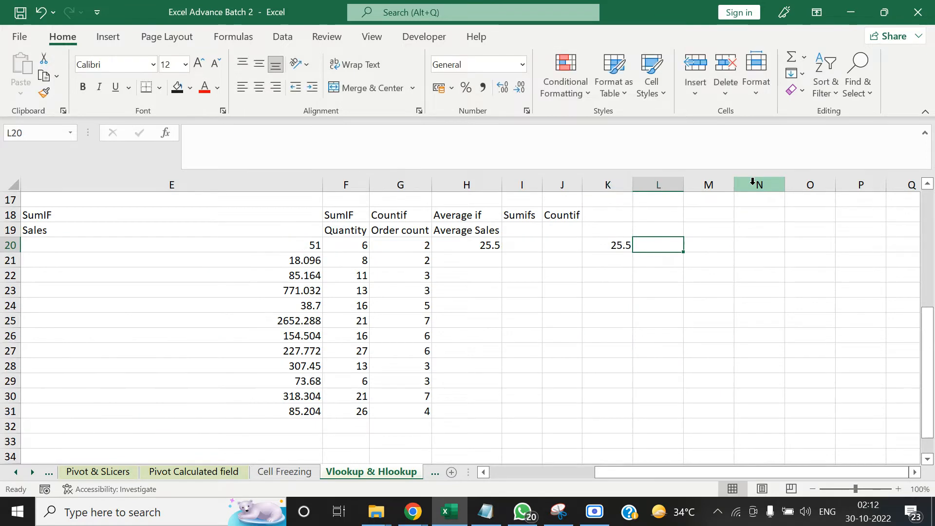
key(Left)
key(Delete)
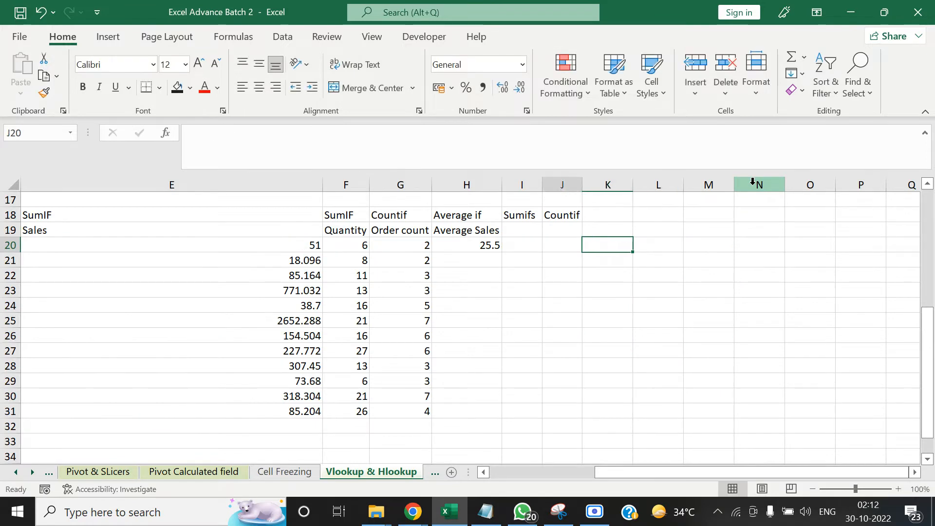
Copy the AVERAGEIF formula from H20 down the Average Sales column to H31
key(Left)
key(Left)
key(Left)
key(ctrl+c)
key(Left)
key(ctrl+Down)
key(ctrl+v)
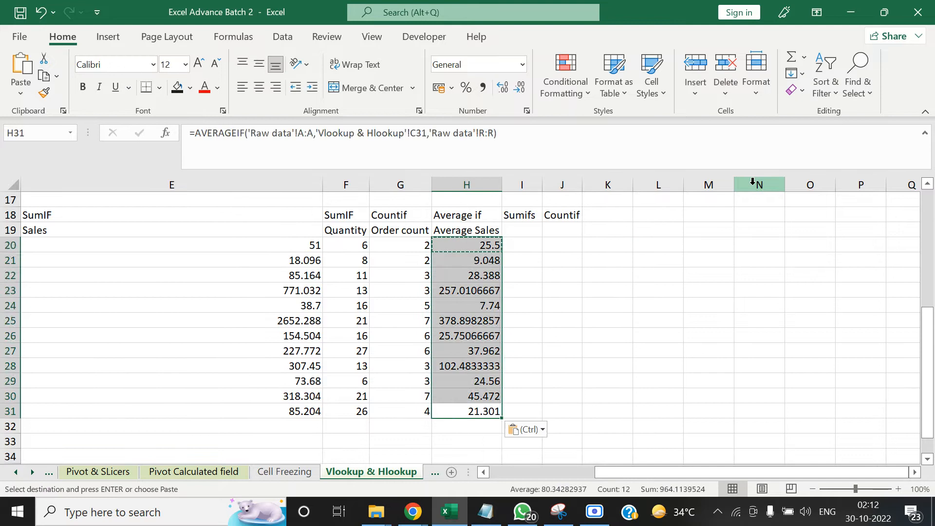
key(Up)
key(ctrl+Up)
key(Down)
key(Down)
key(Down)
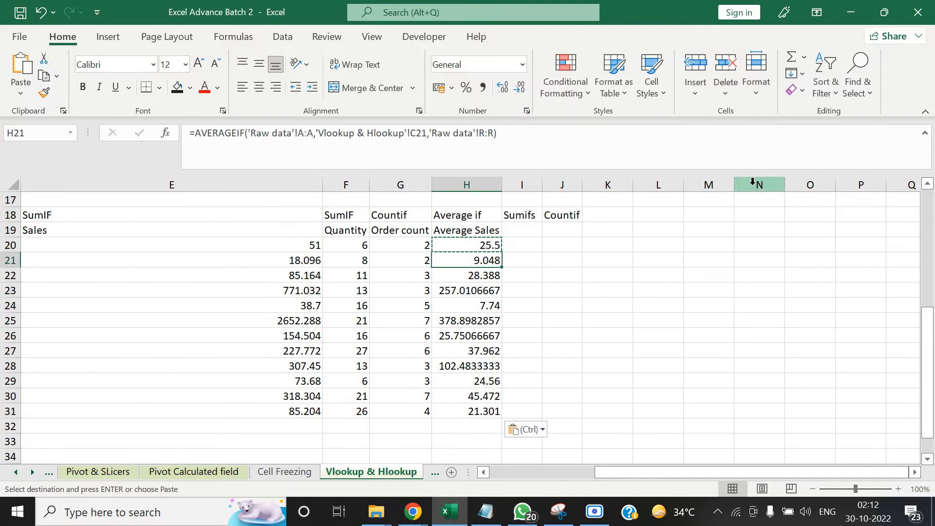
key(Right)
key(Right)
key(Right)
key(Right)
key(Left)
key(Left)
key(Left)
key(Left)
key(Left)
key(Left)
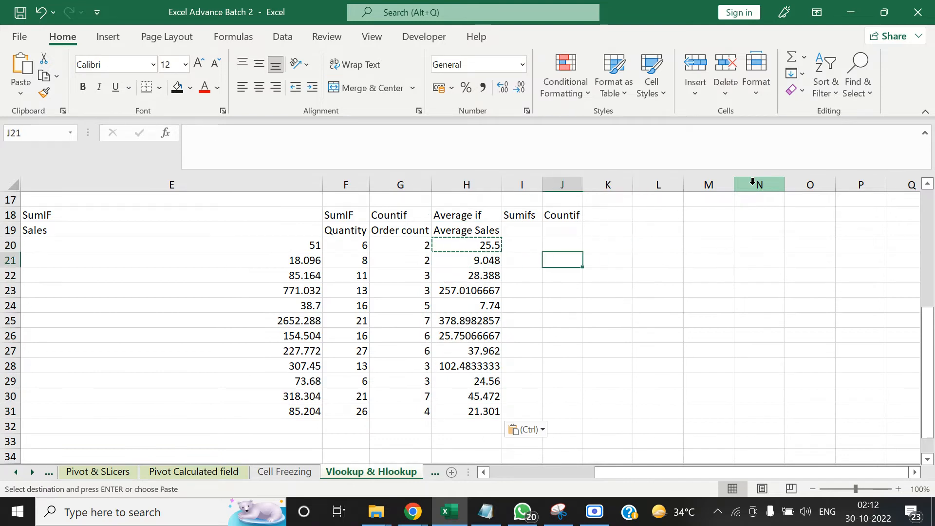
key(Right)
key(Right)
key(Right)
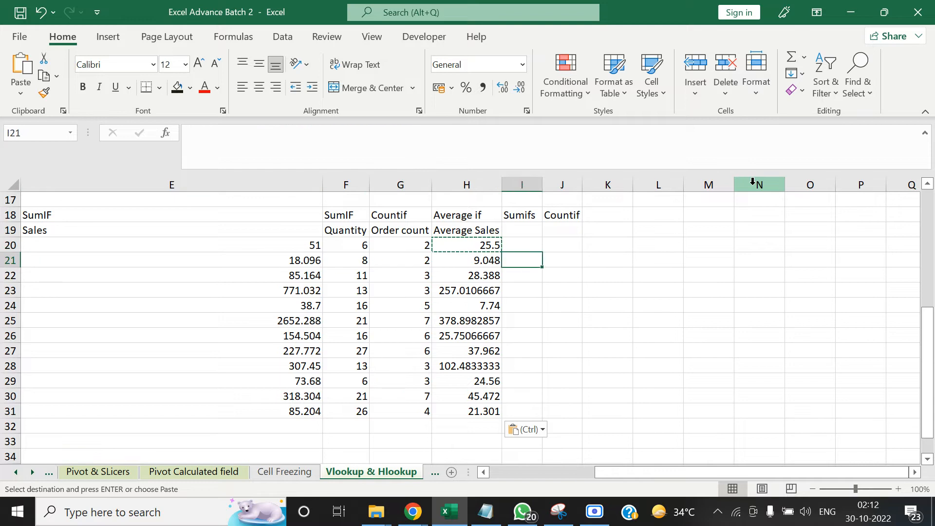
key(Up)
key(Left)
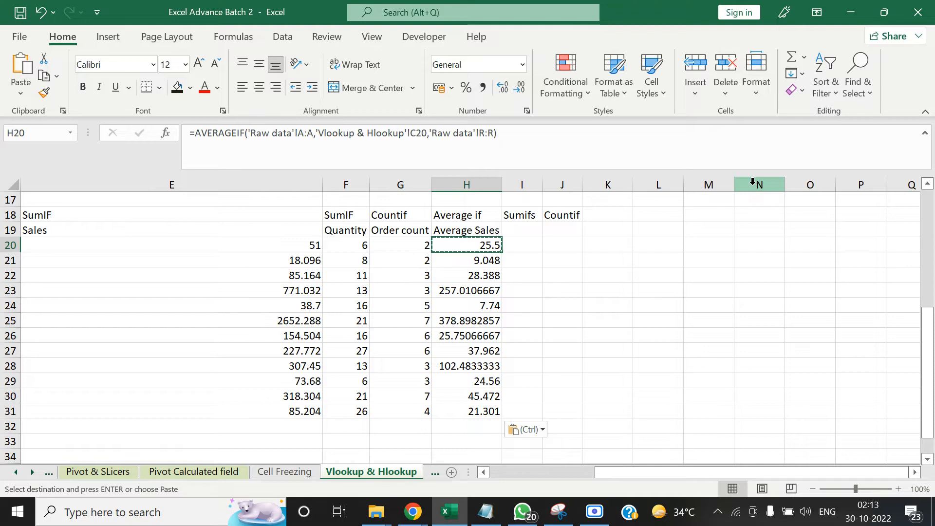
Review the existing row 20 formulas and values from Average Sales back to the start of the row
key(Right)
key(Left)
key(Left)
key(Left)
key(Left)
key(Left)
key(Right)
key(Right)
key(Right)
key(Left)
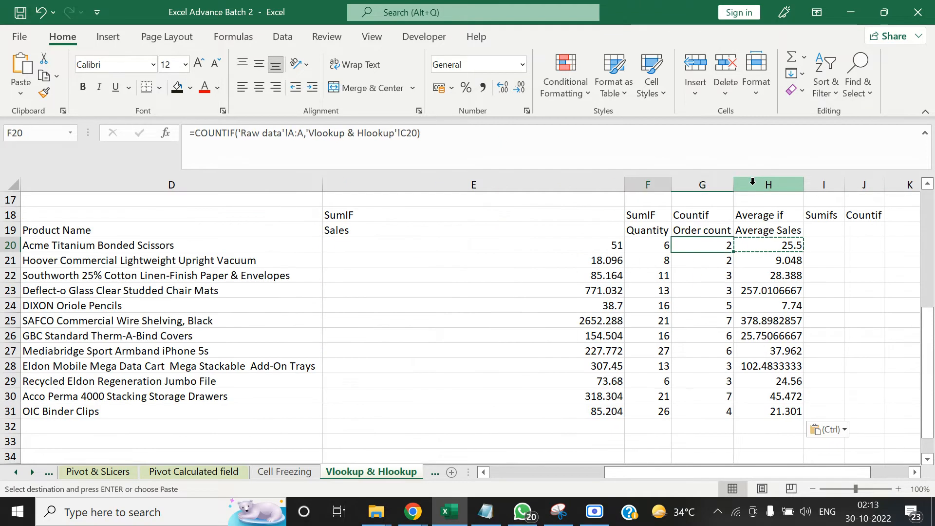
key(shift+Right)
key(shift+Right)
key(Left)
key(Left)
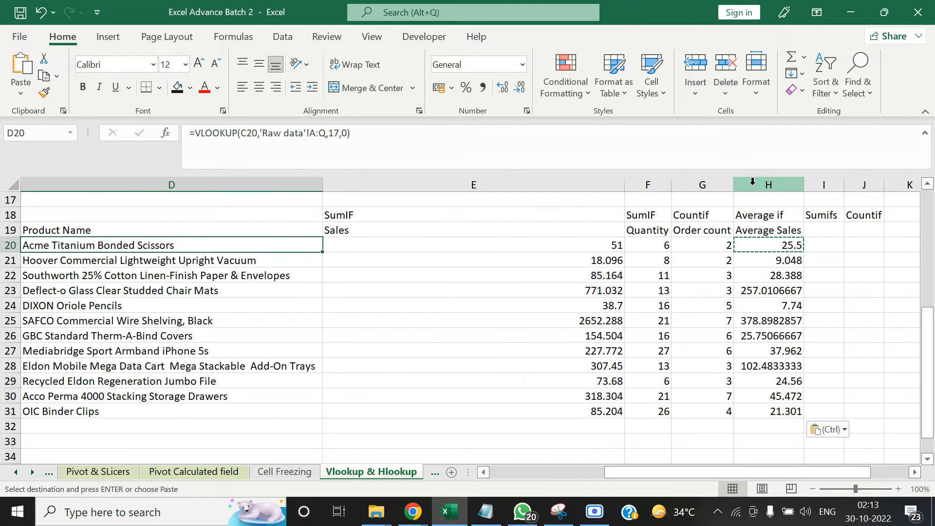
key(Left)
key(Left)
key(Left)
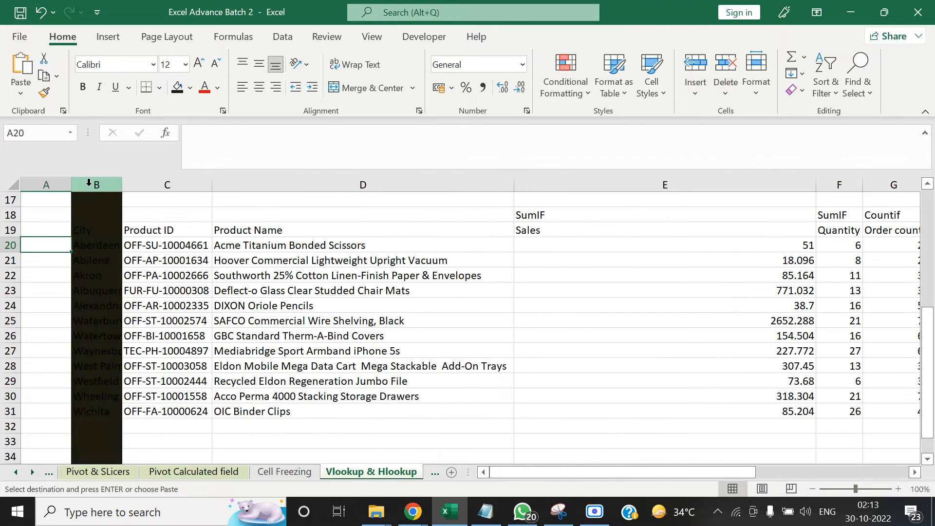
Remove the black fill from column B so that it has no fill
click(88, 182)
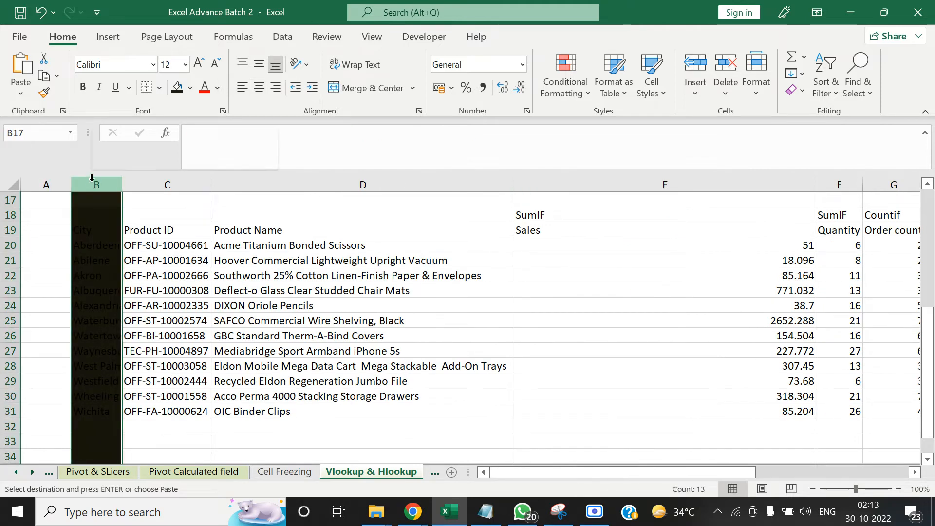
right_click(92, 181)
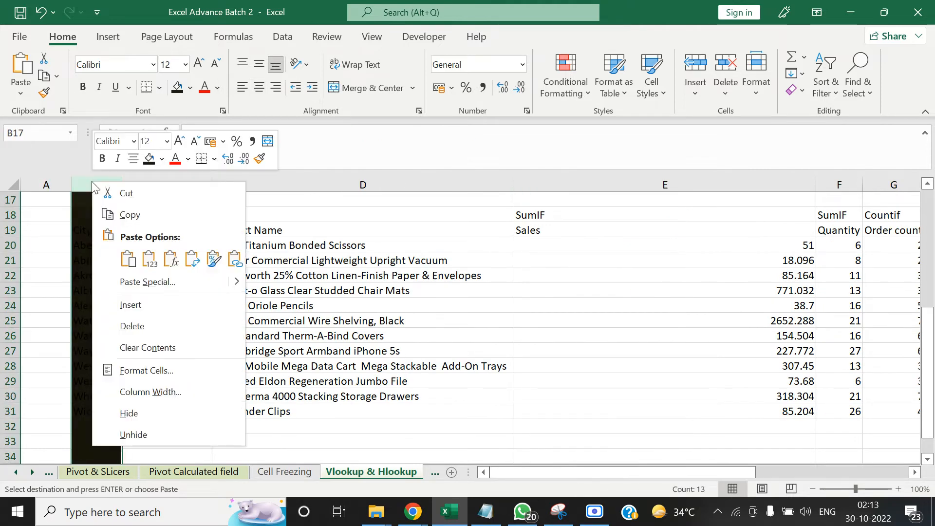
click(190, 87)
click(210, 248)
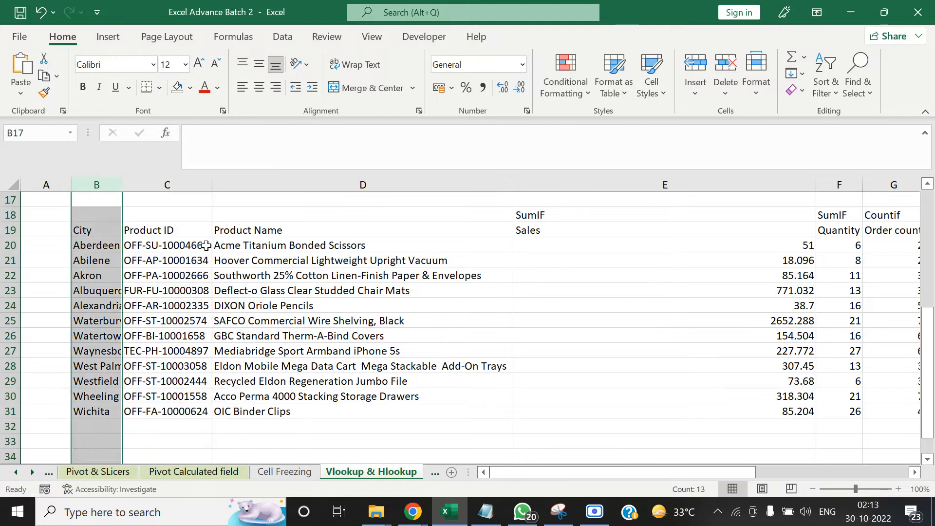
Begin a SUMIFS formula in cell I20 under the Sumifs heading
click(168, 263)
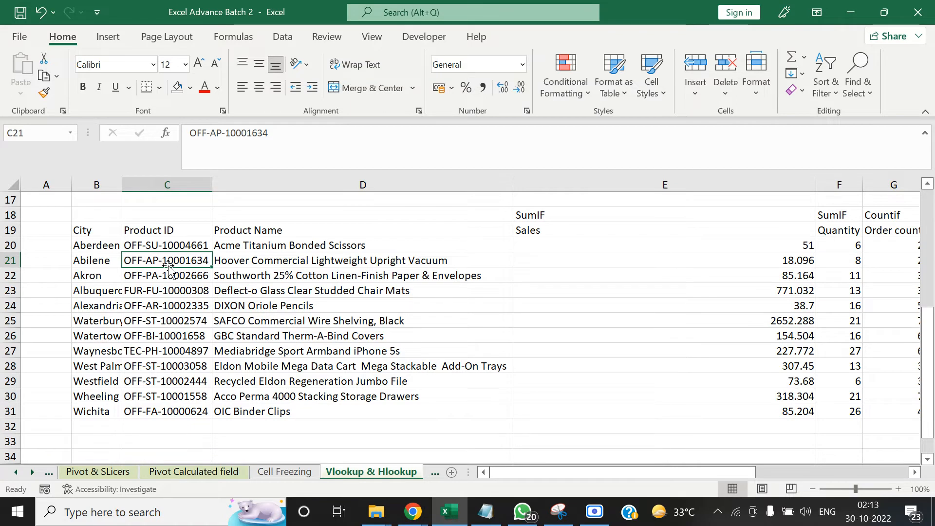
key(Up)
key(Left)
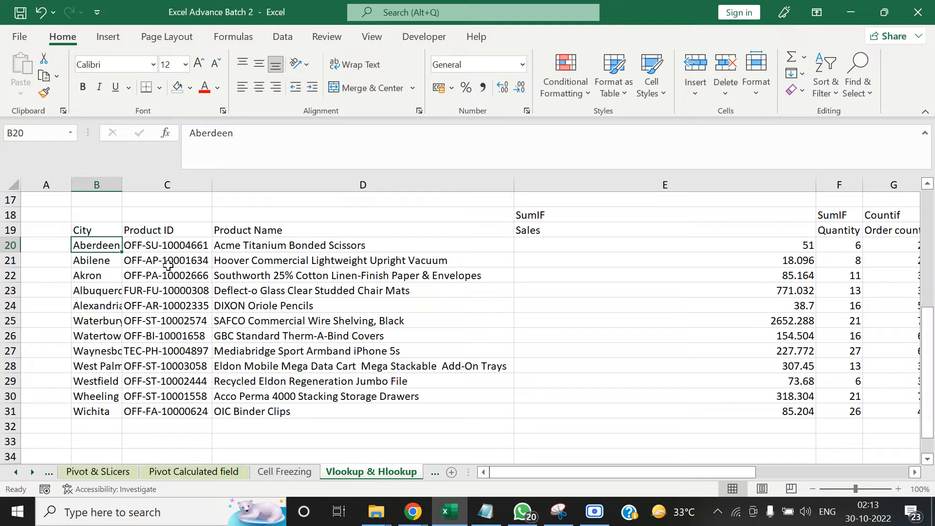
key(Right)
key(Right)
key(Right)
key(Right)
key(Right)
key(Right)
key(Right)
key(Right)
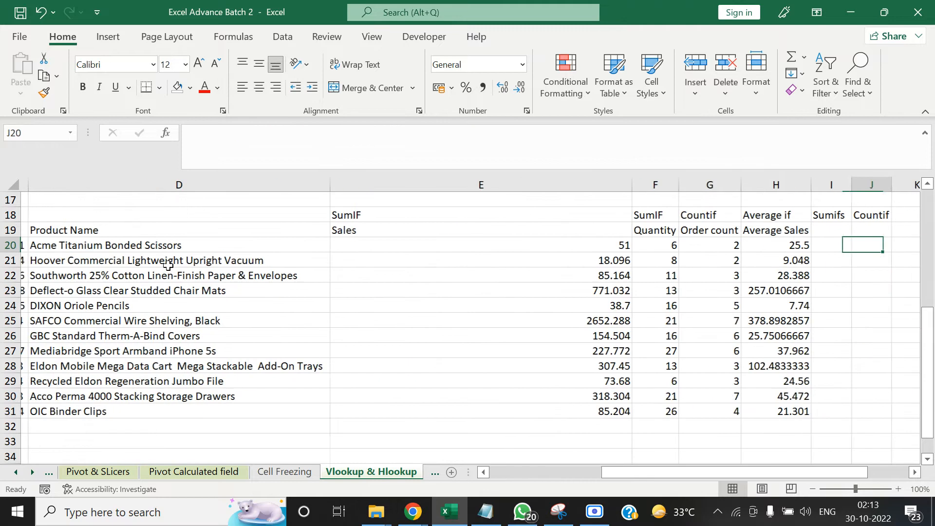
key(Left)
key(Left)
key(Right)
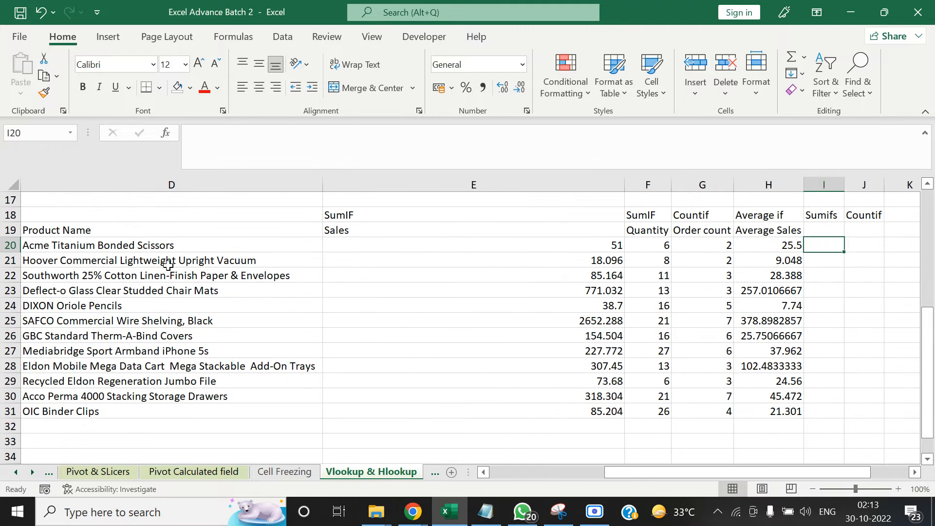
text(=sum)
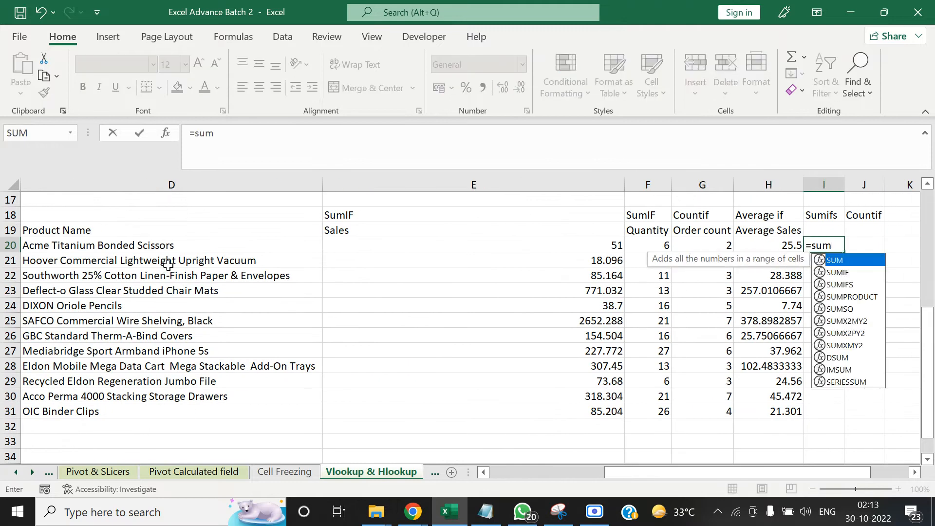
key(Down)
key(Down)
key(Tab)
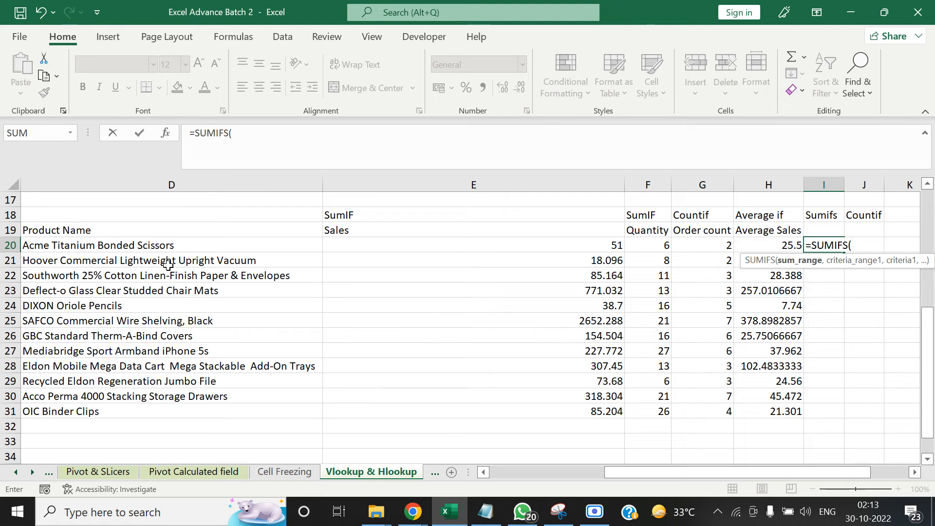
Use the entire Sales column R:R of the Raw data sheet as the formula's sum range
click(15, 472)
click(15, 473)
click(16, 472)
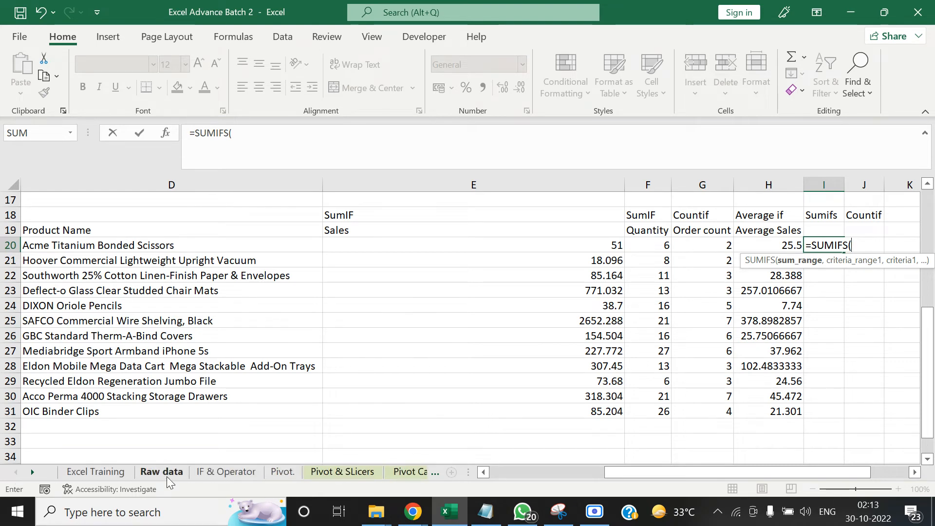
click(162, 471)
click(399, 271)
key(Right)
key(Right)
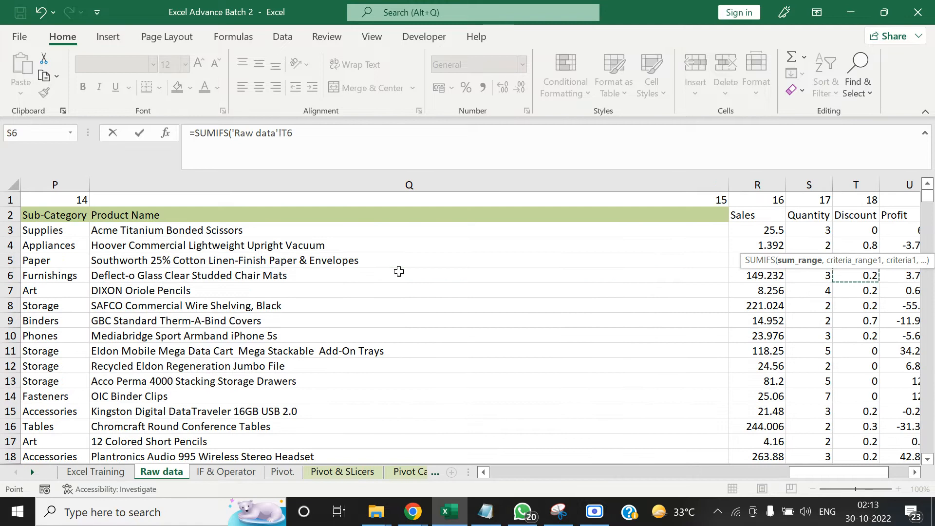
key(Up)
key(Left)
key(Left)
key(Right)
key(ctrl+space)
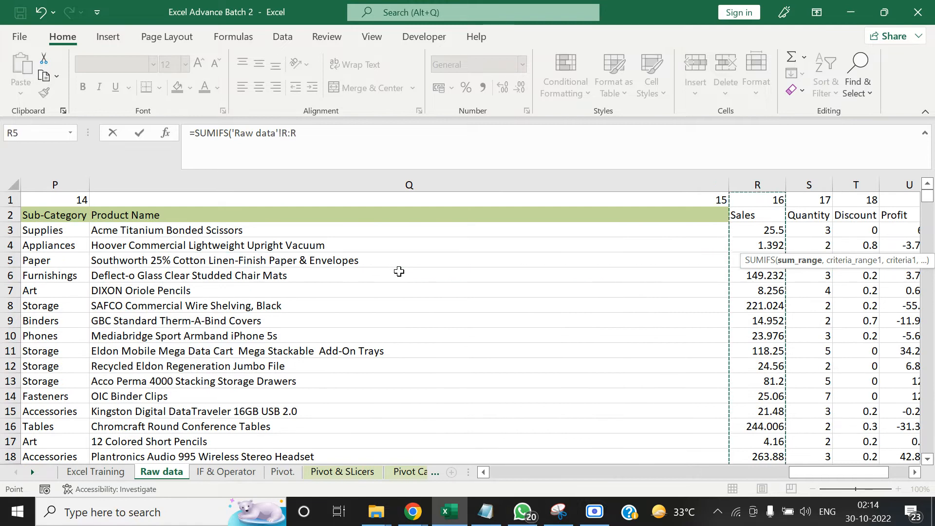
text(,)
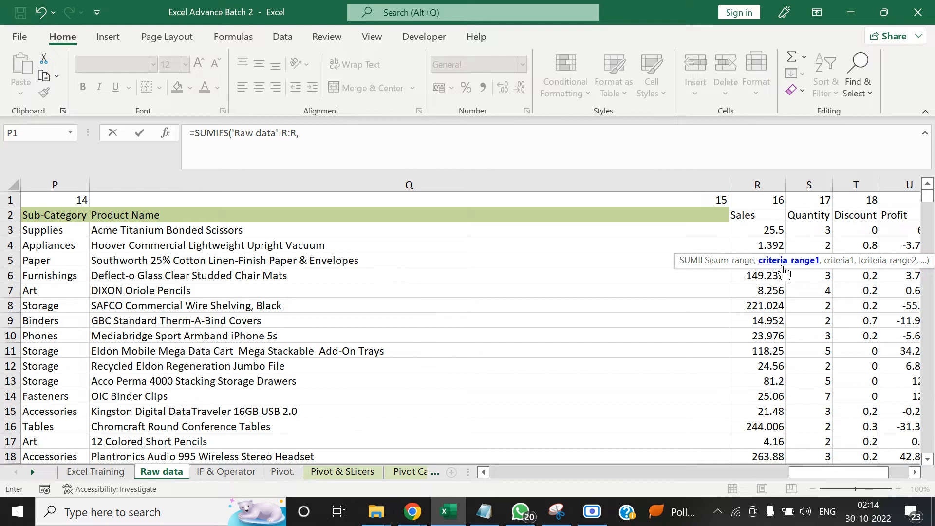
Add the whole Product ID column A:A of Raw data as the first criteria range
click(539, 199)
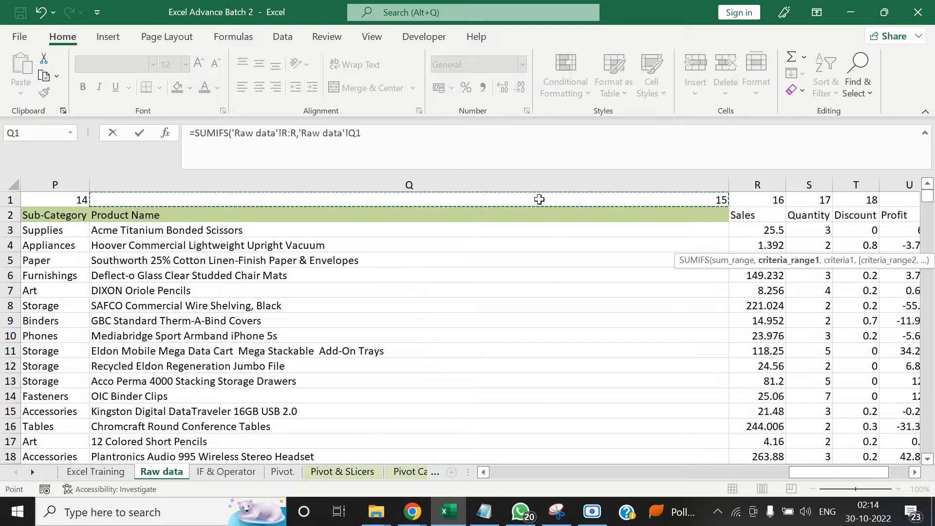
key(Home)
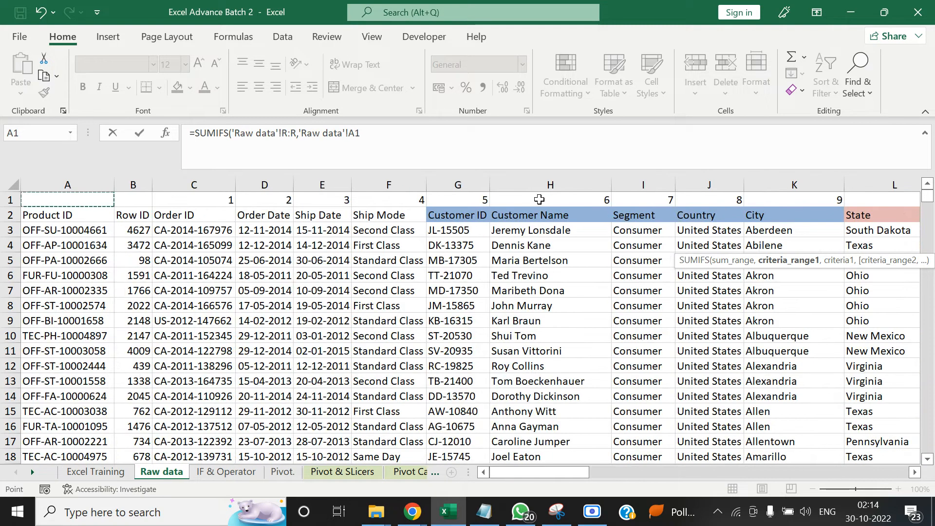
key(ctrl+space)
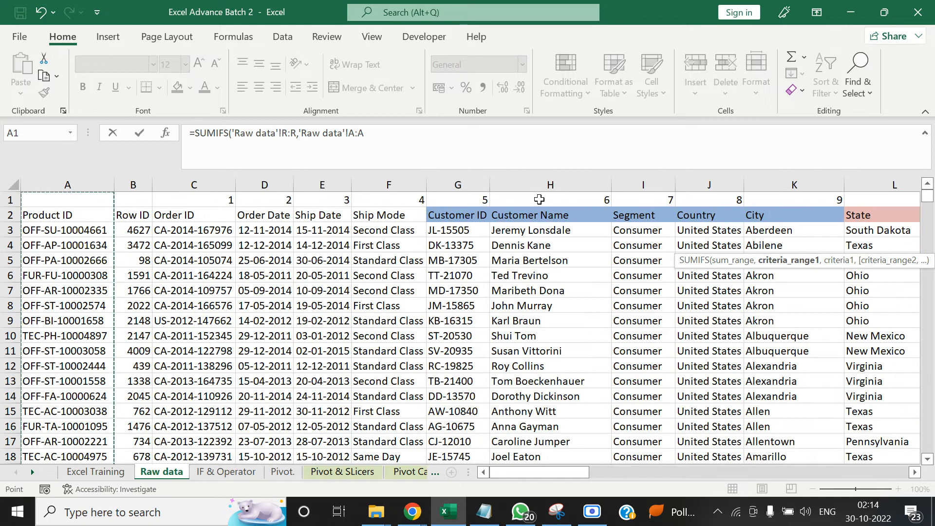
text(,)
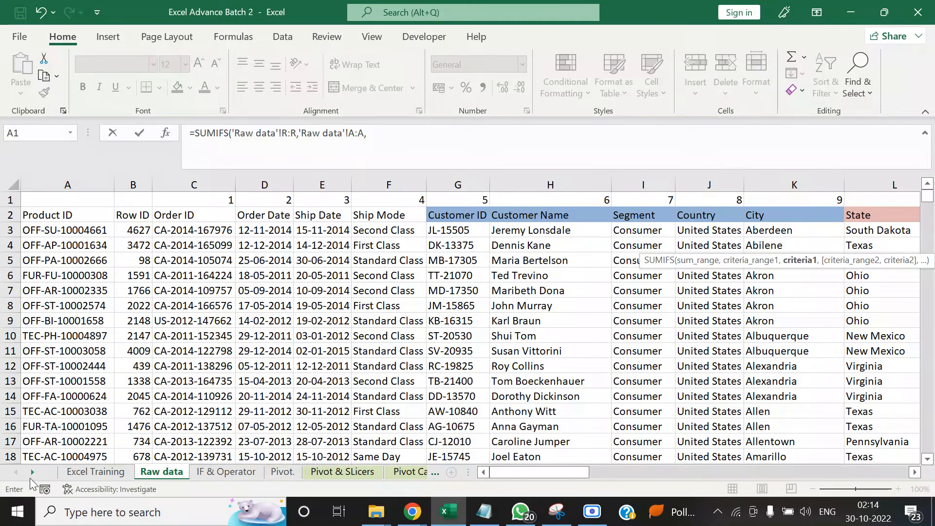
Set the first criterion to the product ID in cell C20 of the Vlookup & Hlookup sheet
click(33, 472)
click(33, 471)
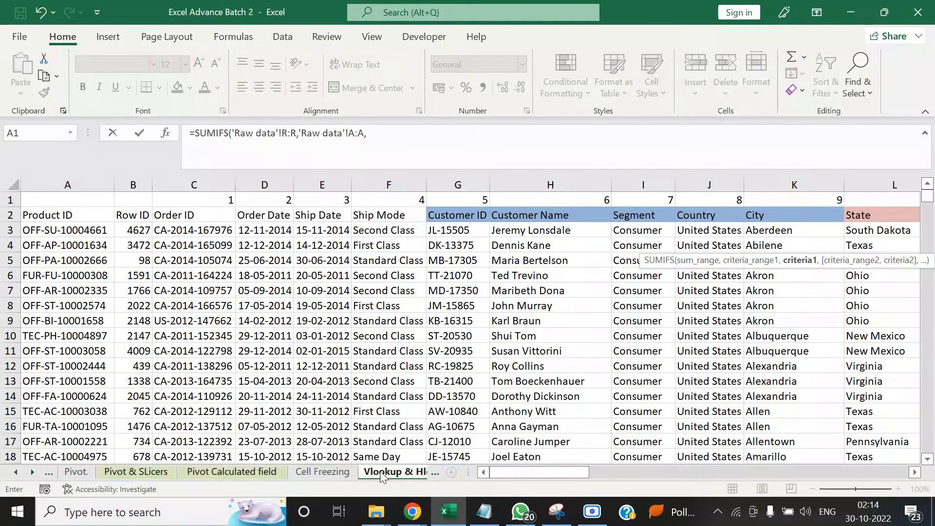
click(381, 472)
drag(629, 471, 510, 475)
click(145, 246)
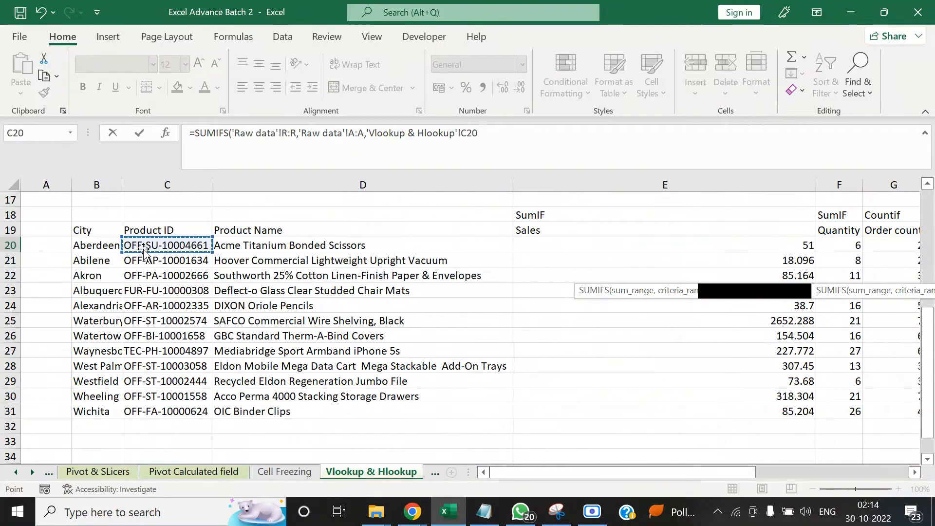
text(,)
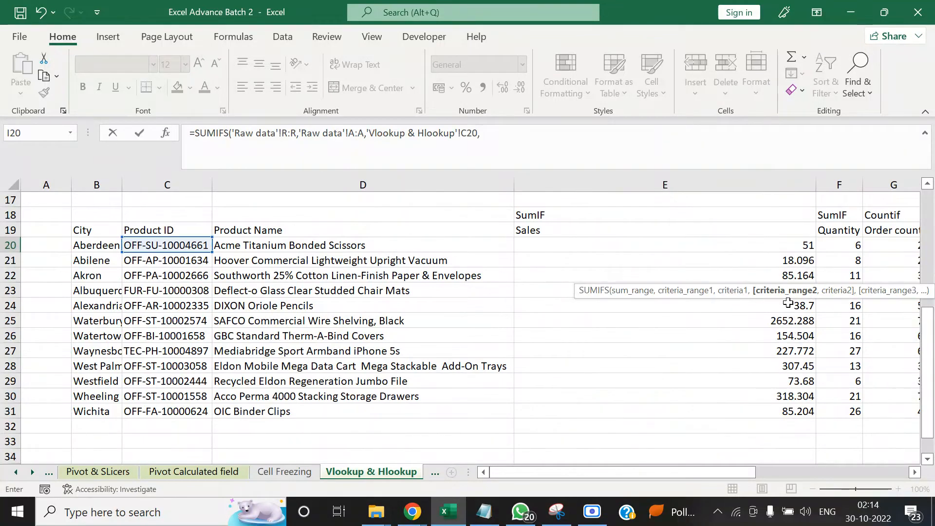
Add the whole City column K:K of the Raw data sheet as the second criteria range
click(16, 473)
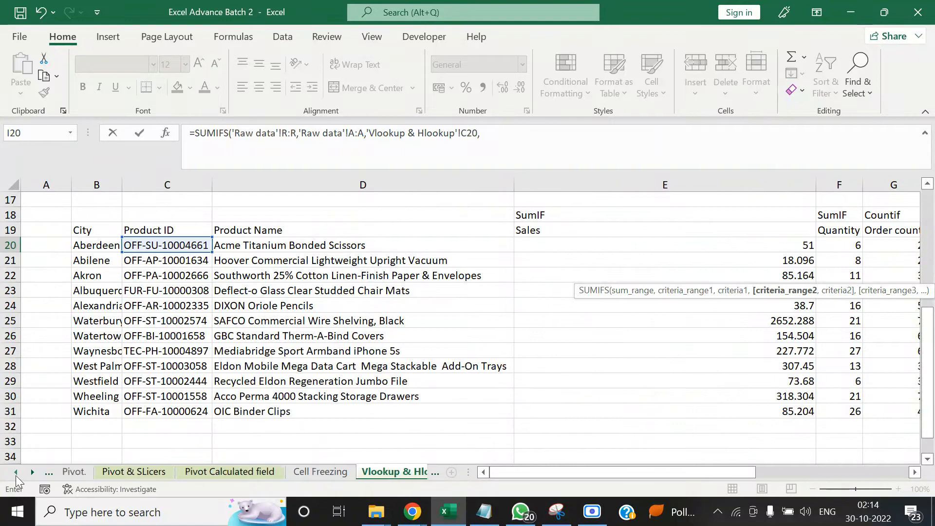
click(15, 473)
click(15, 473)
click(164, 472)
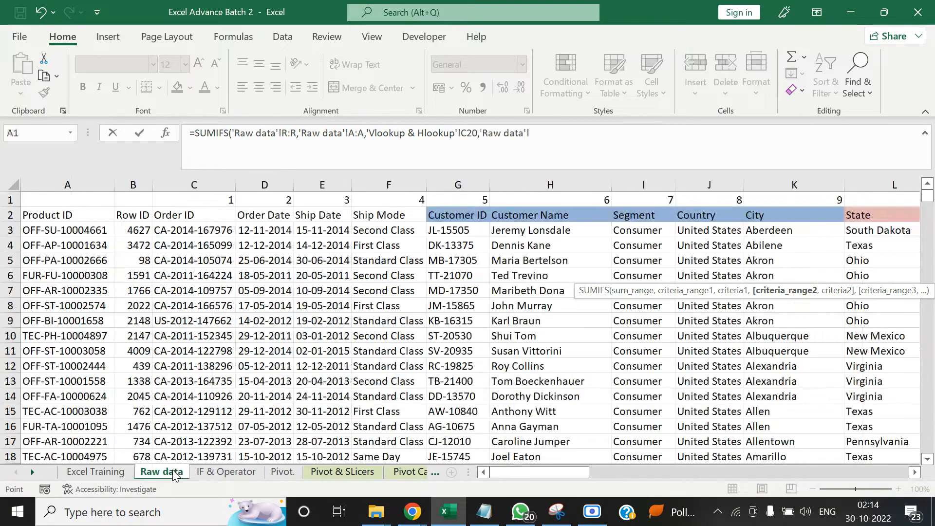
click(331, 250)
key(Up)
key(Up)
key(Right)
key(Right)
key(Right)
key(Right)
key(Right)
key(Right)
key(Right)
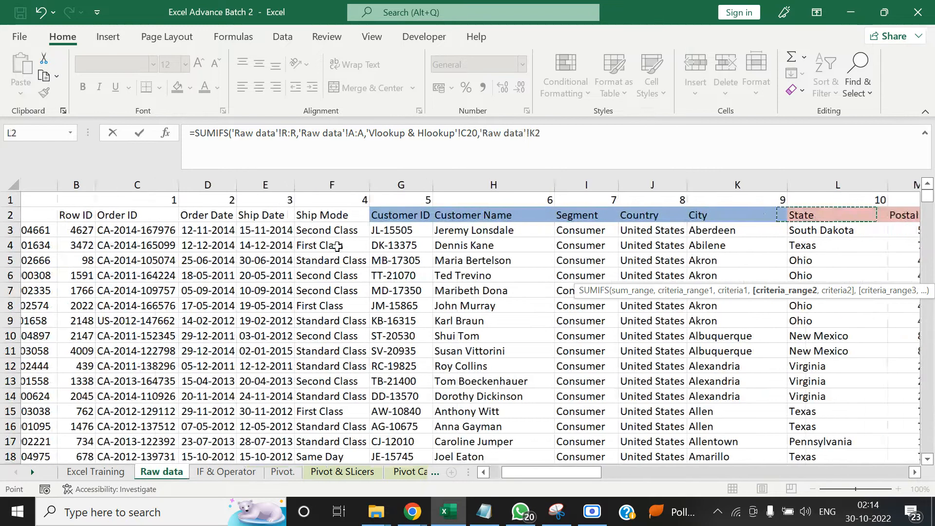
key(Left)
key(ctrl+space)
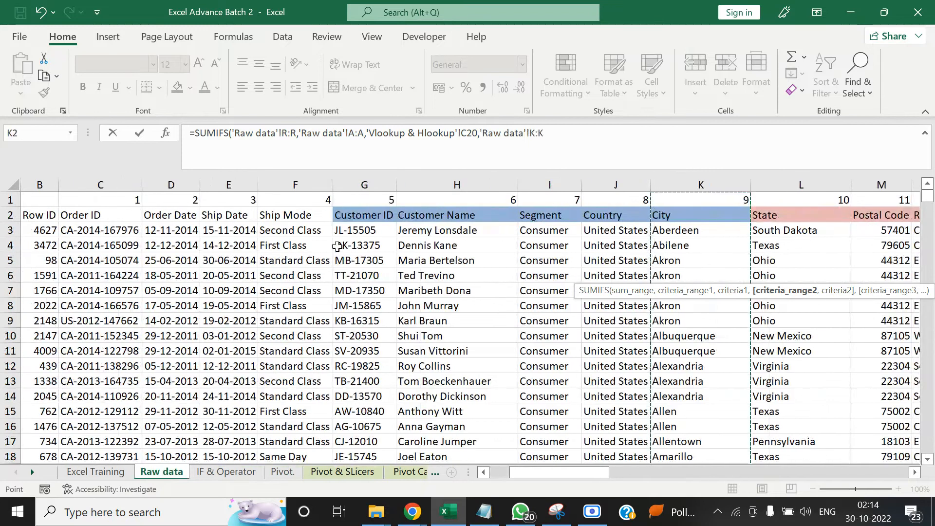
text(,)
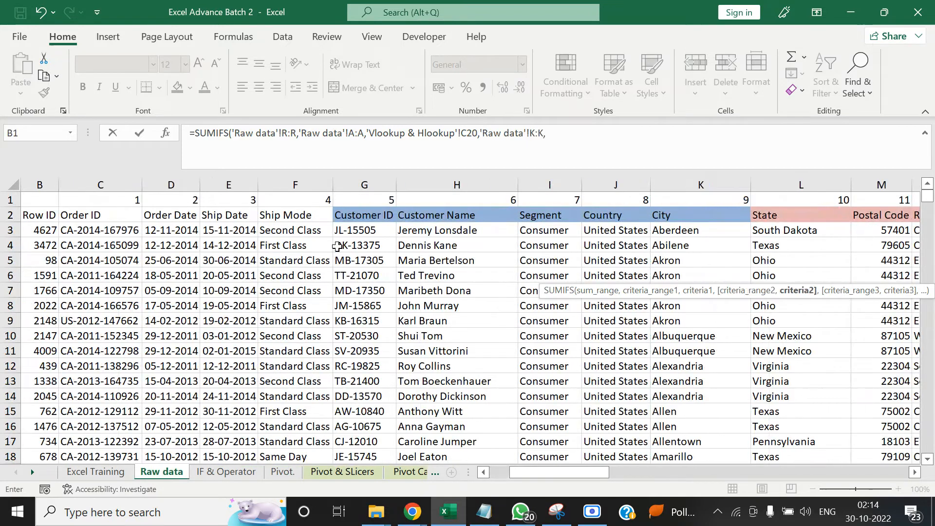
Set the second criterion to the city in cell B20 of Vlookup & Hlookup and complete the SUMIFS formula
click(33, 472)
click(32, 472)
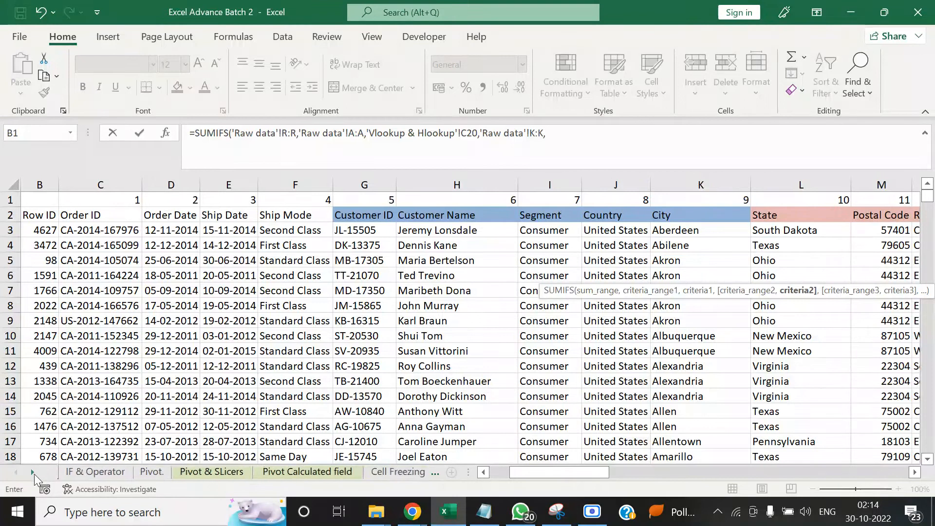
click(32, 472)
click(33, 472)
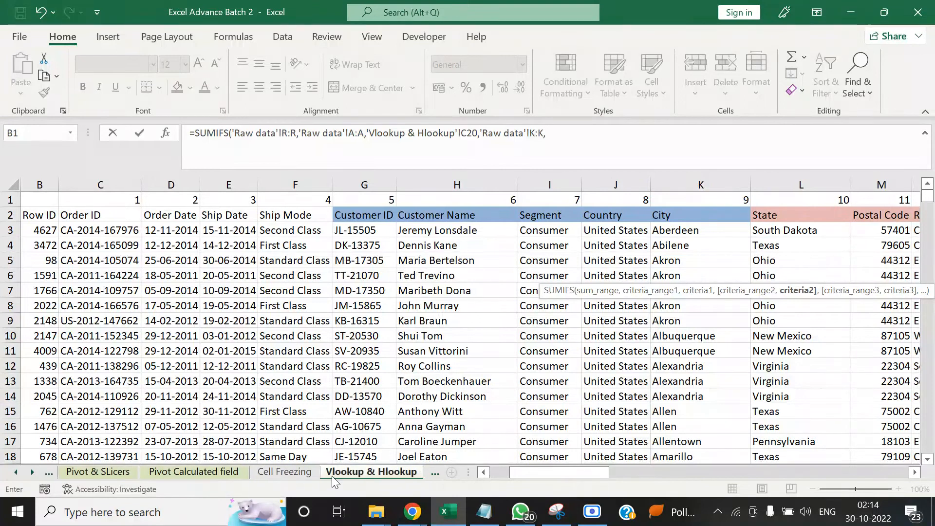
click(331, 475)
click(105, 246)
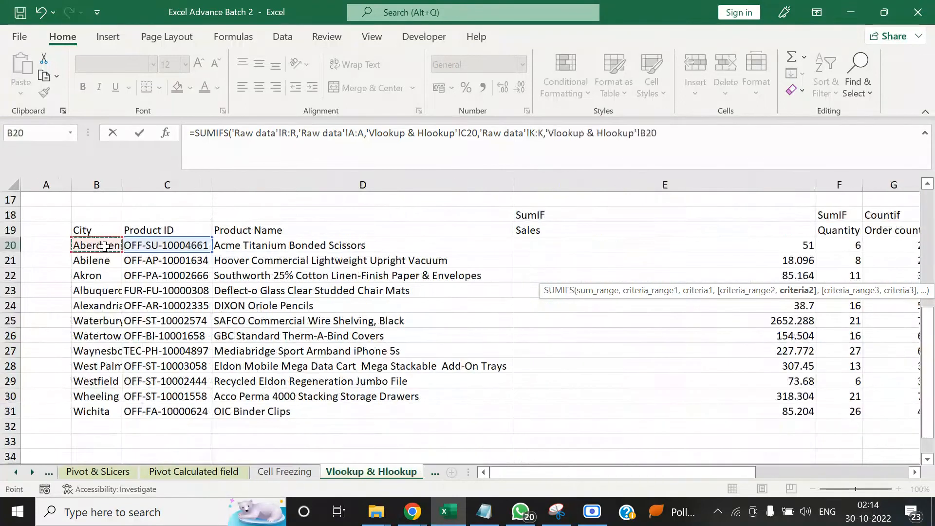
text())
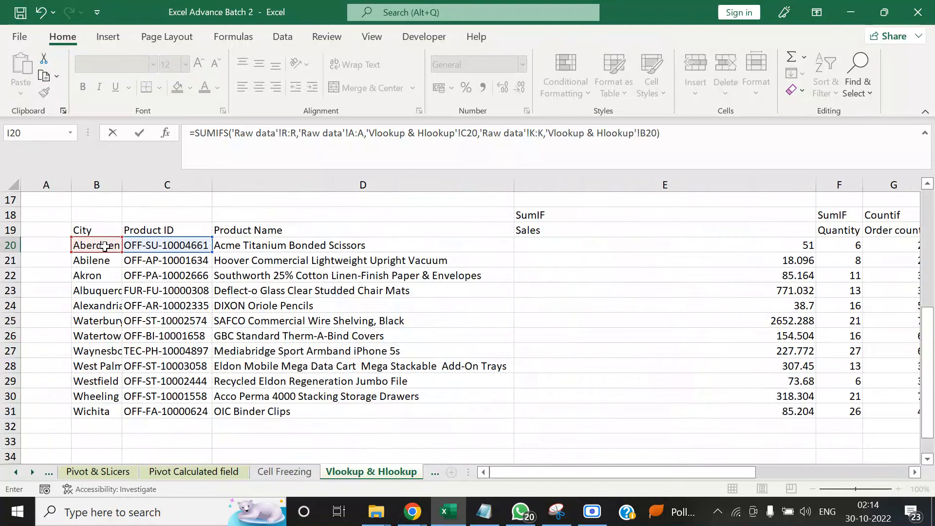
key(ctrl+Return)
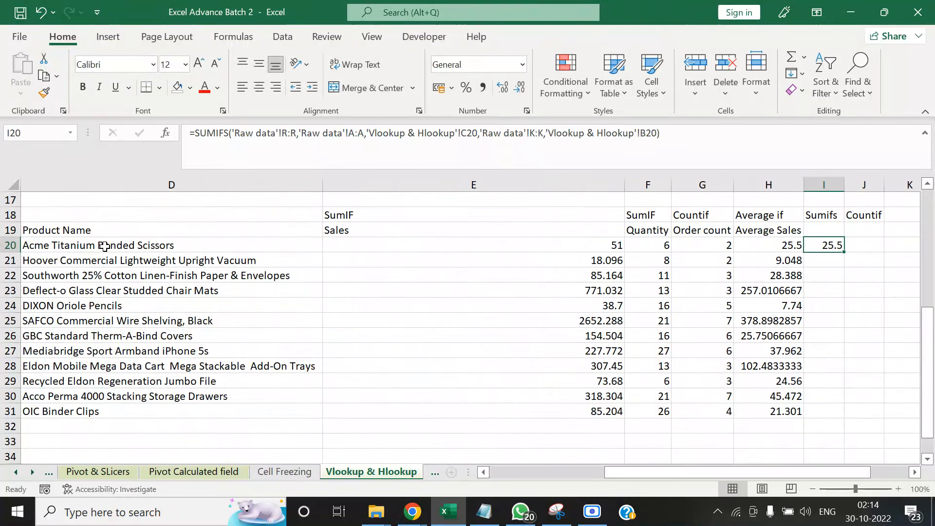
Compare the SUMIFS result in I20 with the neighbouring average and order count cells in row 20
key(Right)
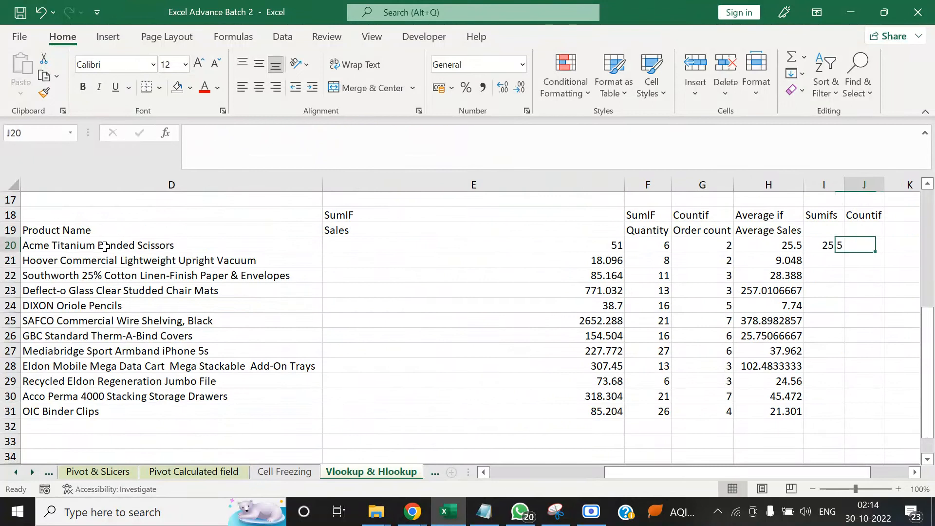
key(Left)
key(Left)
key(Right)
key(Left)
key(Left)
key(Left)
key(Left)
key(Left)
key(Left)
key(Left)
key(Left)
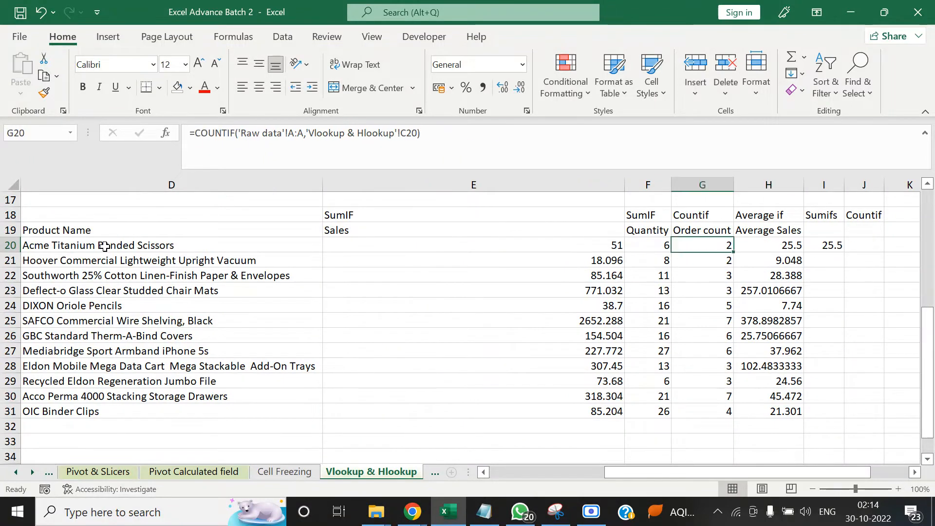
Check the city in B20 and the product ID in C20 against the SUMIFS formula in I20
key(Right)
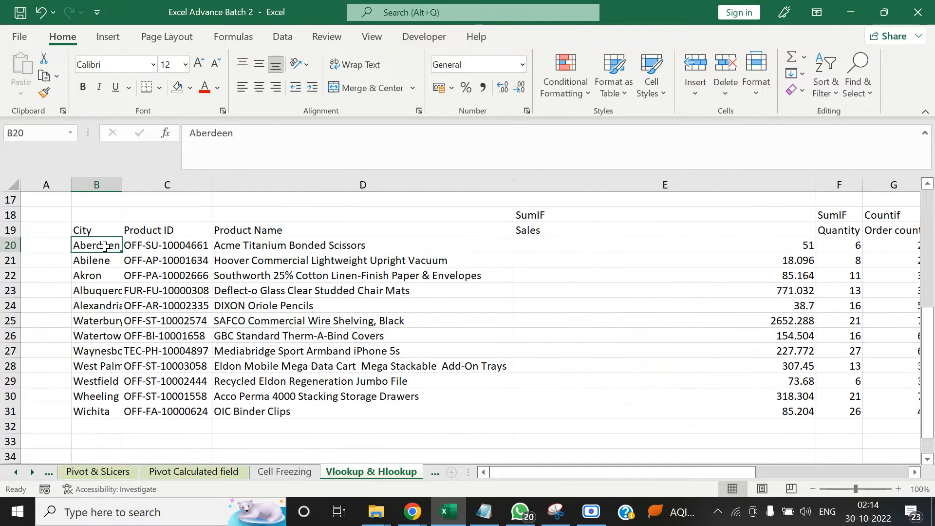
key(Right)
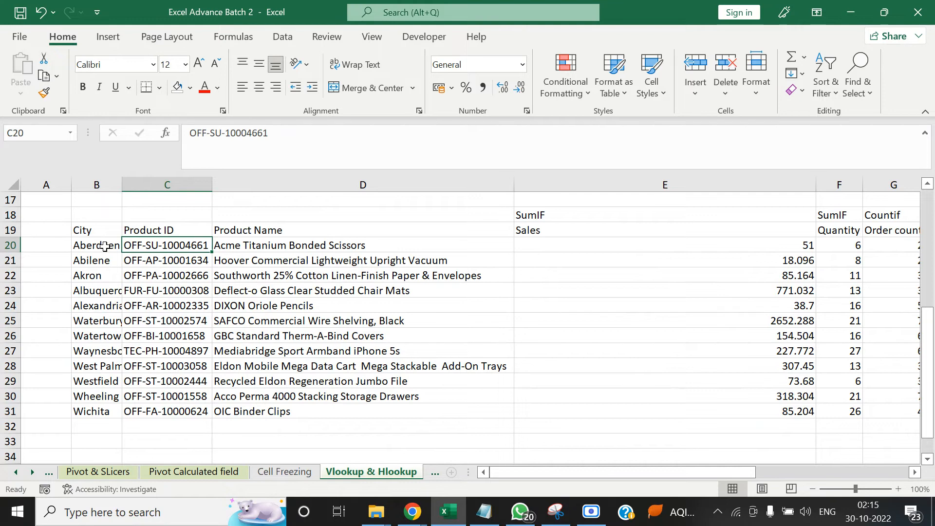
key(Right)
key(Right)
key(Right)
key(Right)
key(Right)
key(Right)
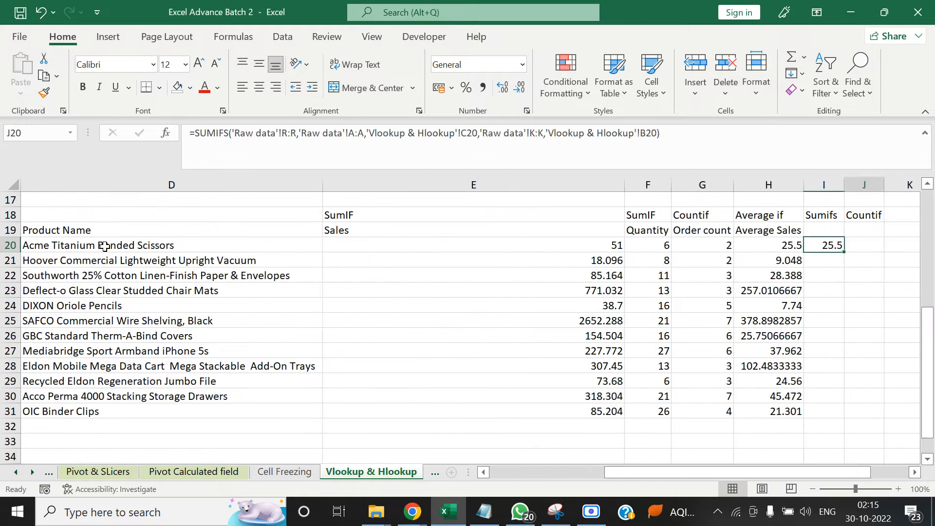
key(ctrl+Left)
key(ctrl+Right)
Copy the SUMIFS formula from I20 down the Sumifs column through I31
key(ctrl+c)
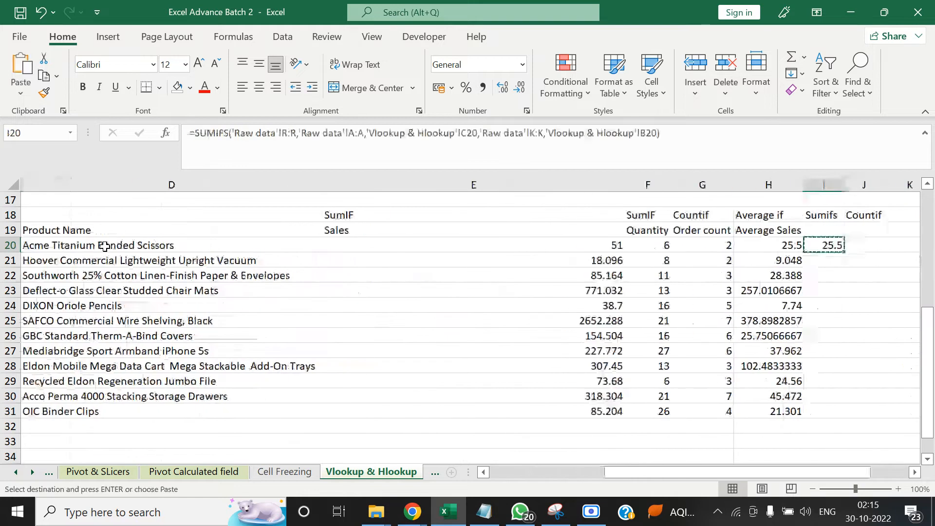
key(Left)
key(ctrl+Down)
key(Right)
key(ctrl+shift+Up)
key(ctrl+v)
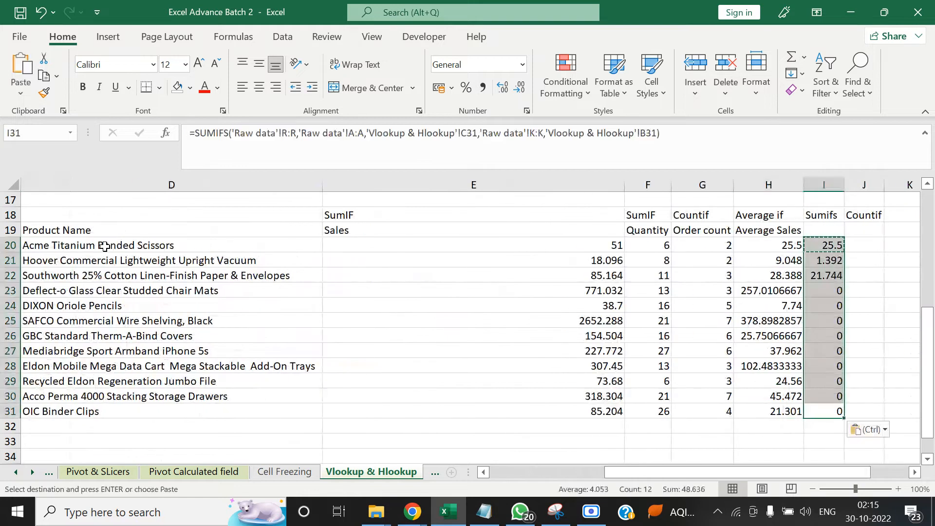
key(ctrl)
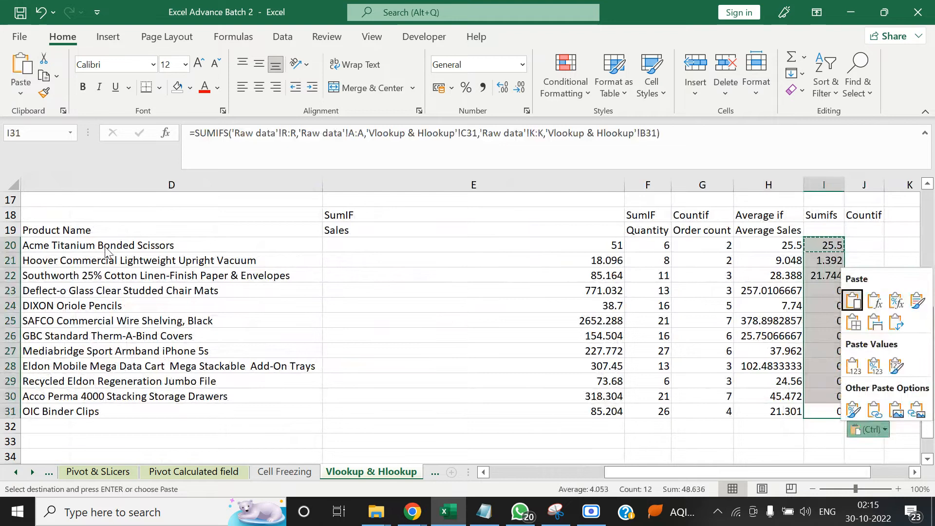
key(Escape)
Examine the copied SUMIFS formulas in column I alongside the city and product ID of their rows
key(Up)
key(ctrl+Up)
key(Down)
key(Down)
key(Down)
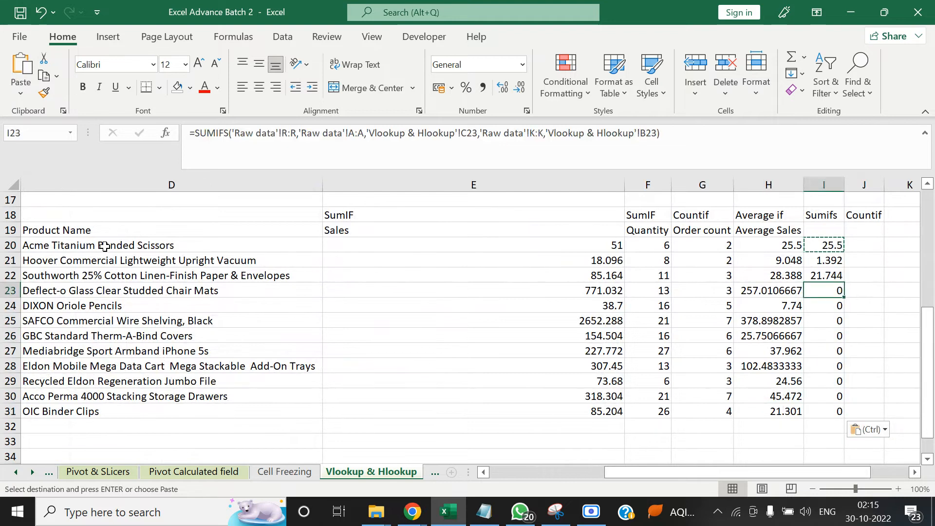
key(Left)
key(ctrl+Left)
key(Right)
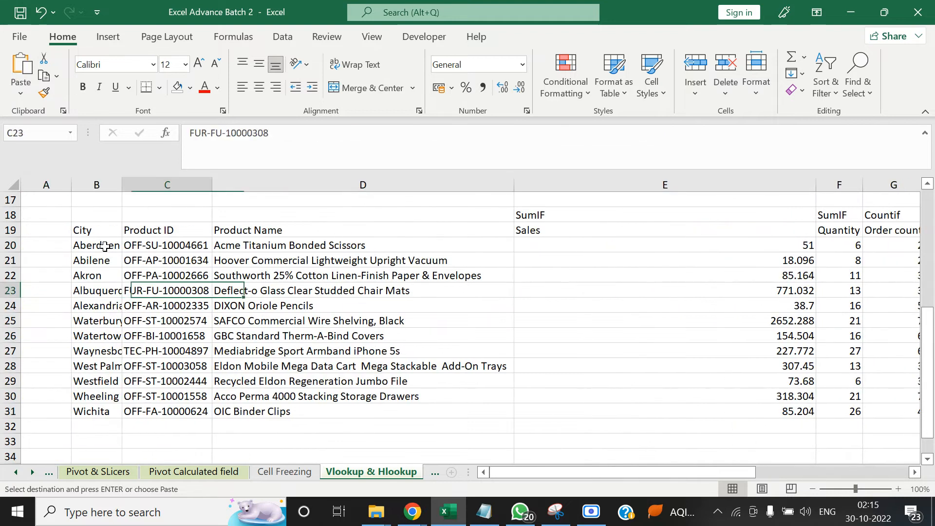
key(Up)
key(Up)
key(Up)
key(Up)
key(Down)
key(ctrl+Right)
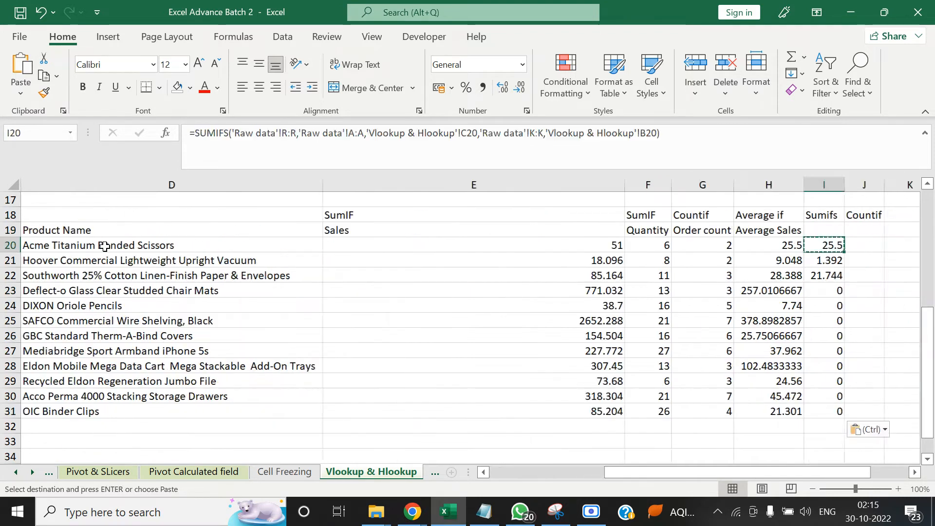
key(ctrl+Left)
key(Left)
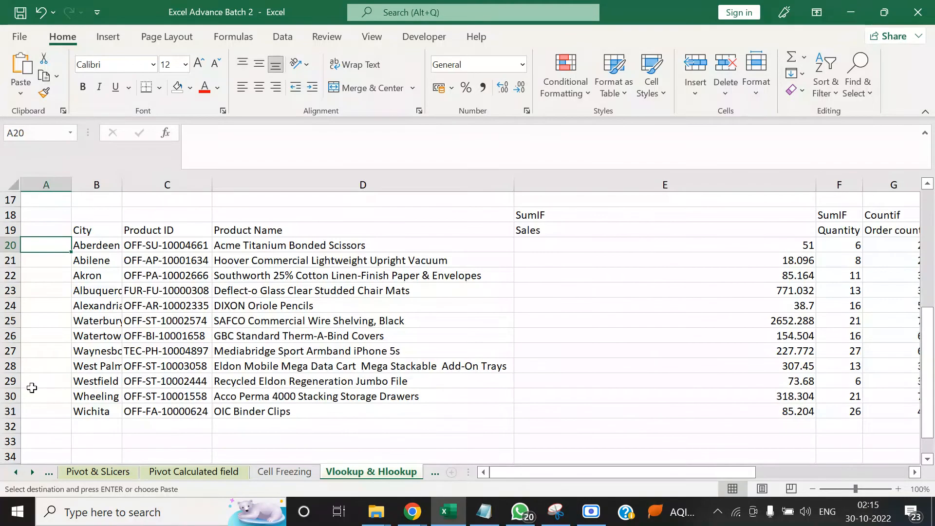
Turn on filters for the header row of the Raw data sheet
click(177, 260)
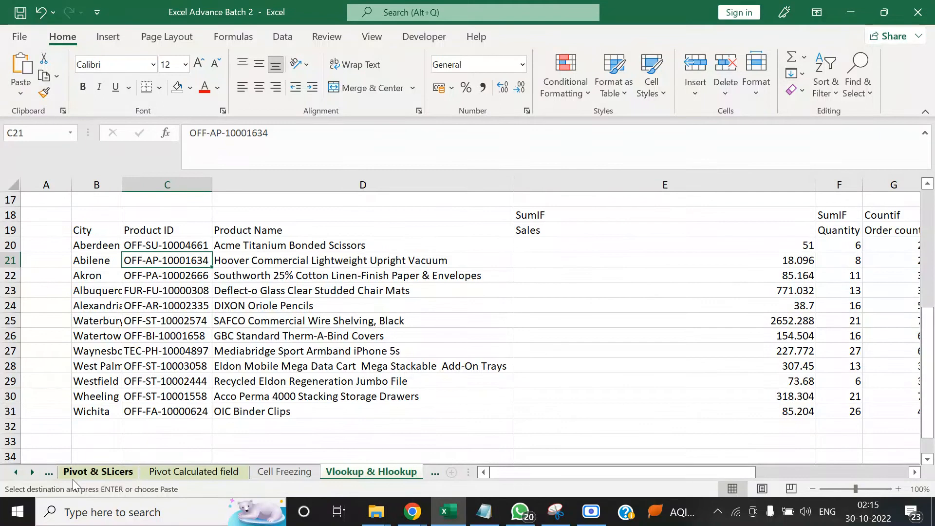
scroll(97, 471, up, 5)
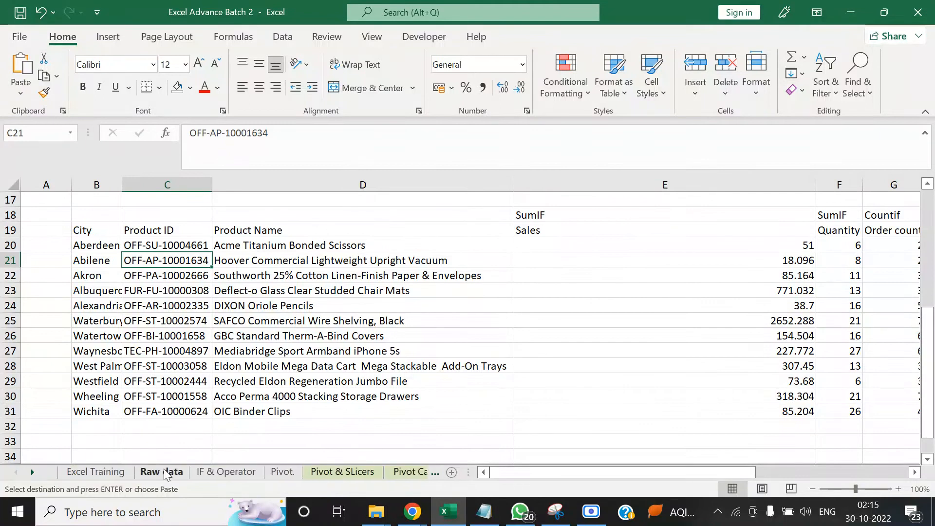
click(165, 472)
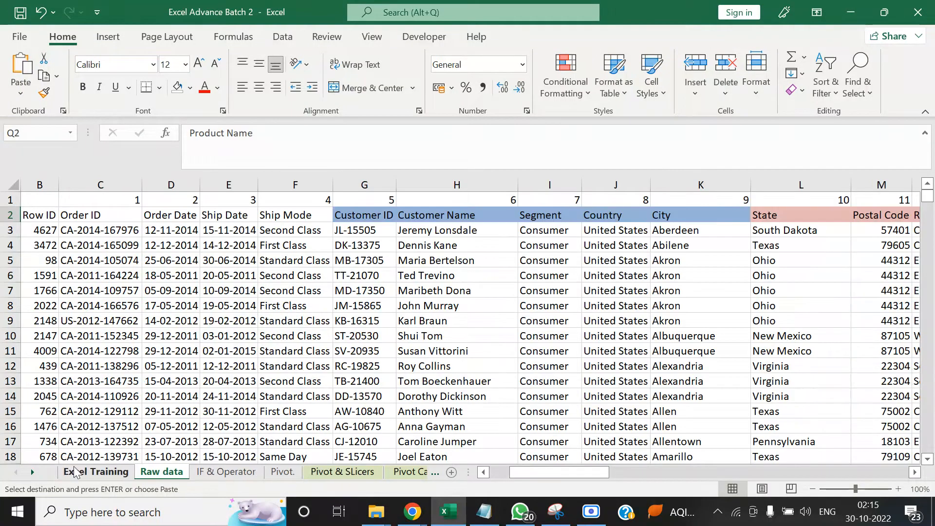
click(34, 471)
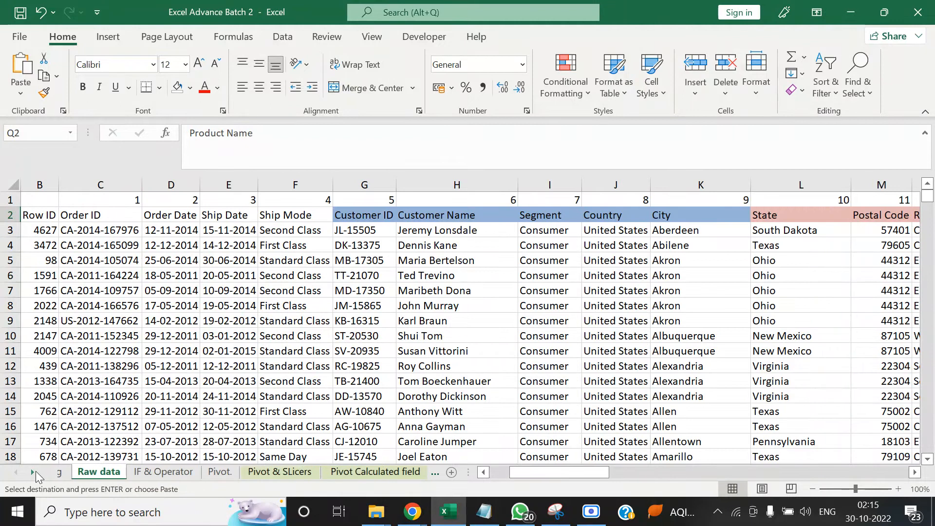
click(34, 471)
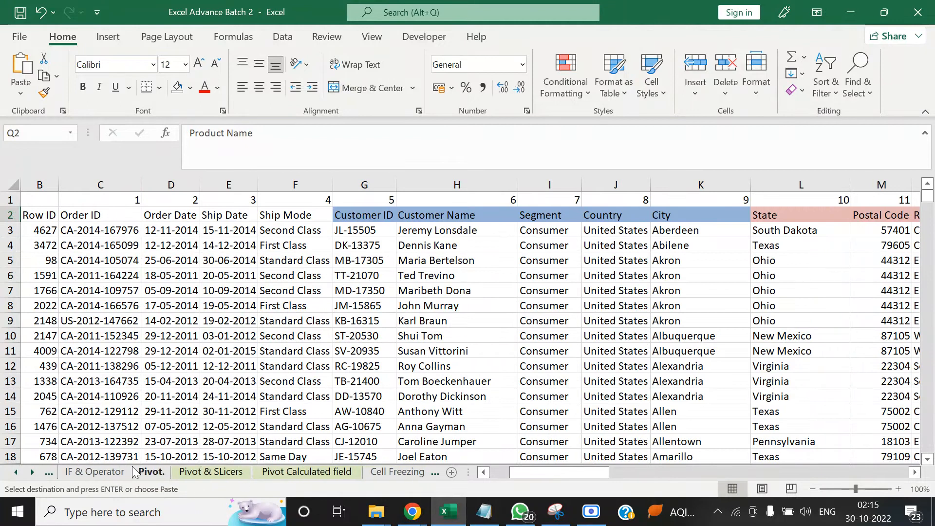
click(33, 472)
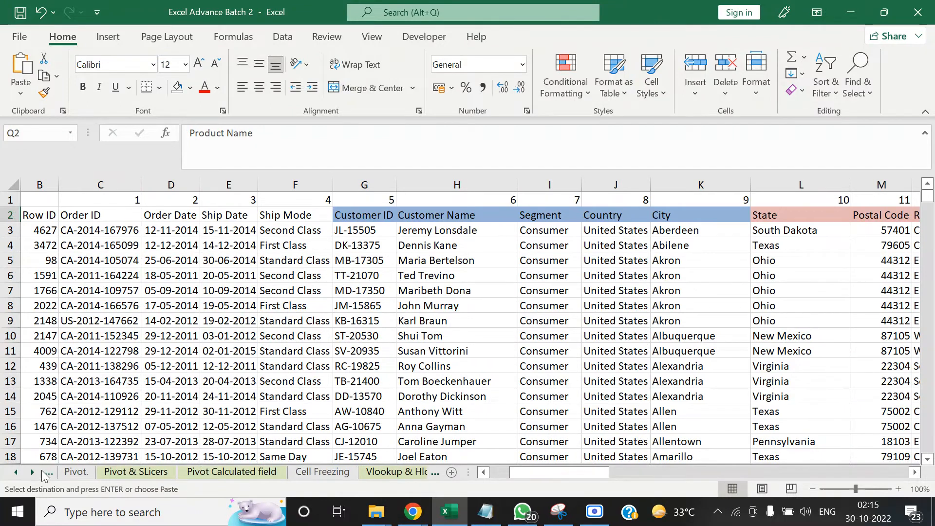
click(46, 472)
click(47, 471)
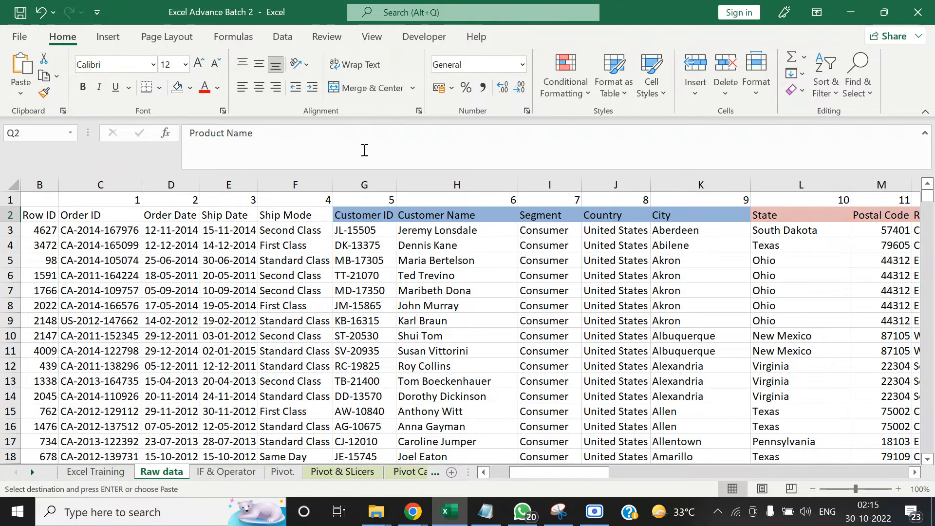
key(Down)
key(Up)
key(shift+space)
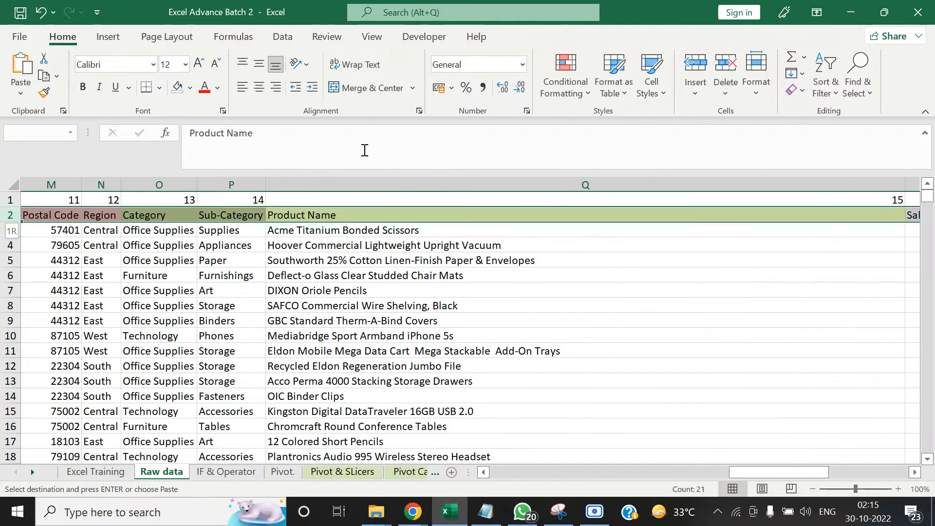
key(Escape)
key(Home)
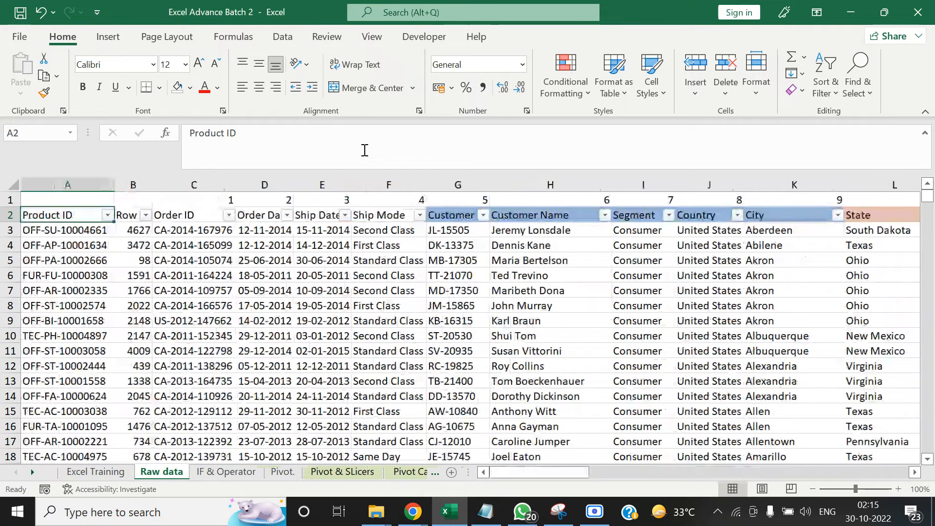
Copy the product ID OFF-SU-10004661 from cell C20 of the Vlookup & Hlookup sheet
click(32, 471)
click(32, 472)
click(32, 472)
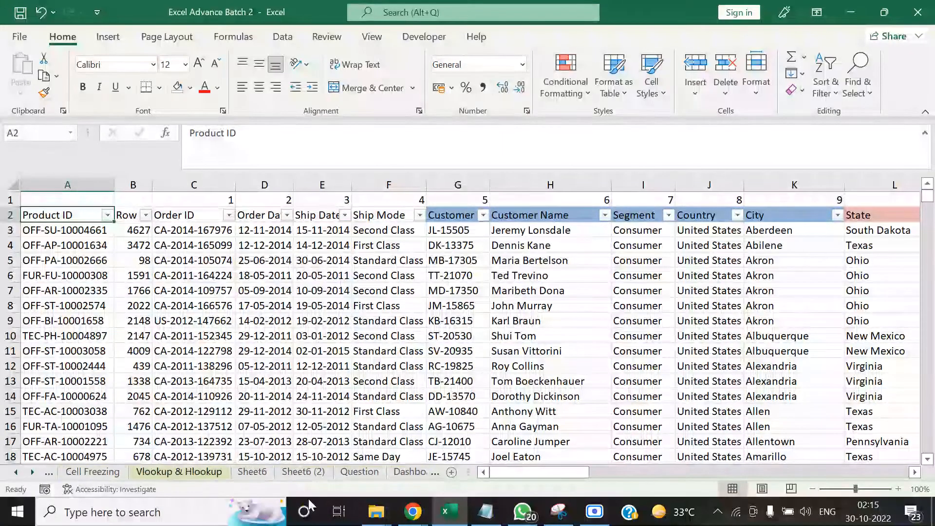
click(211, 476)
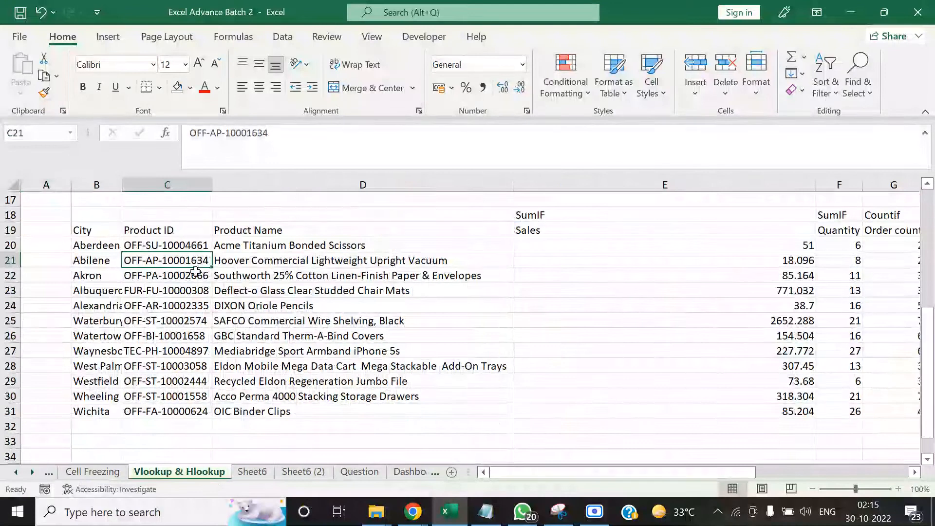
click(185, 245)
key(ctrl+c)
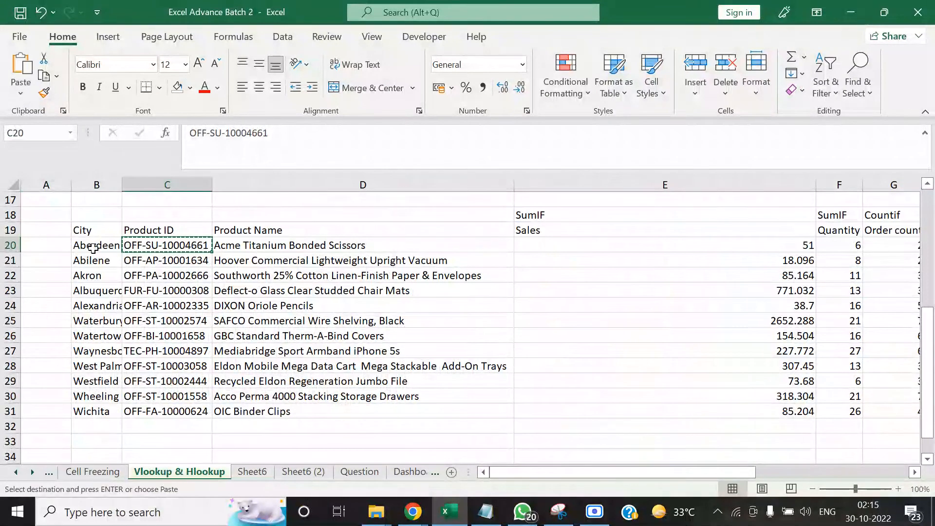
Filter the Product ID column of the Raw data sheet by the copied ID OFF-SU-10004661
click(18, 472)
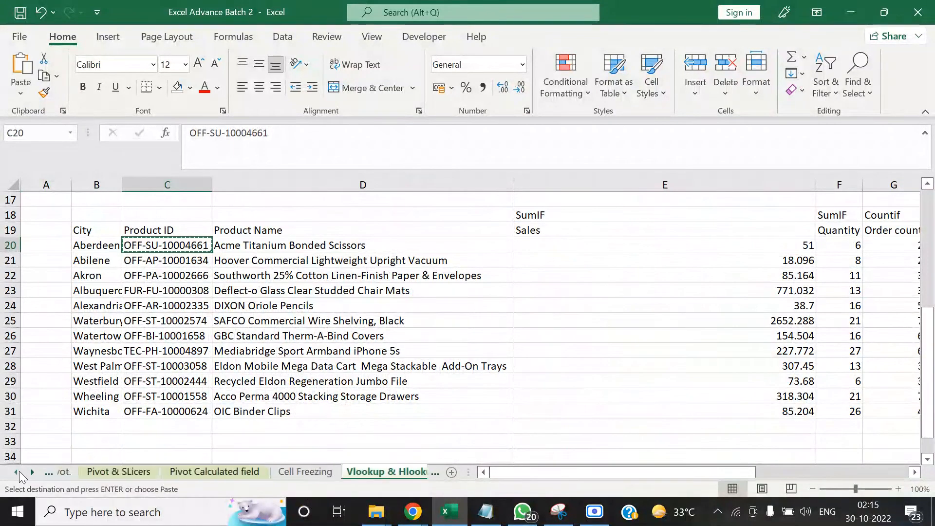
click(17, 471)
click(18, 472)
click(78, 471)
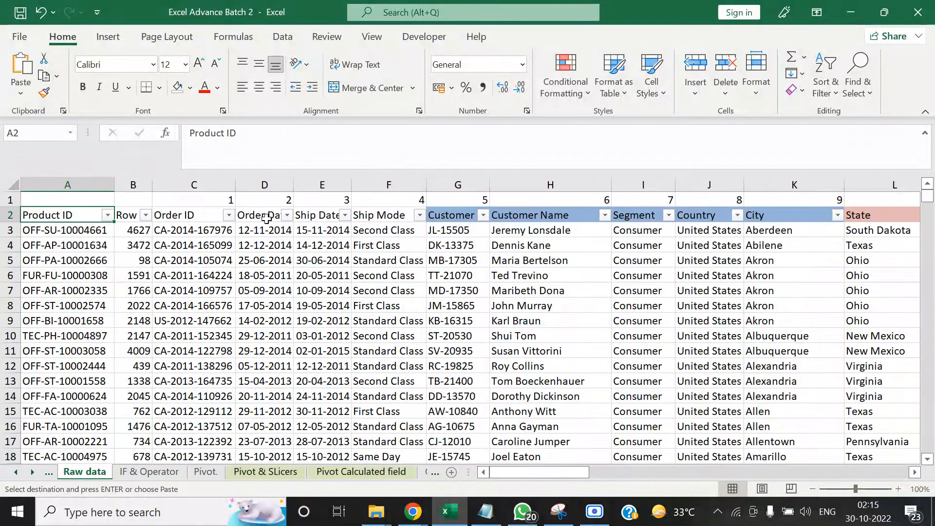
key(Right)
key(Left)
key(alt+Down)
click(180, 320)
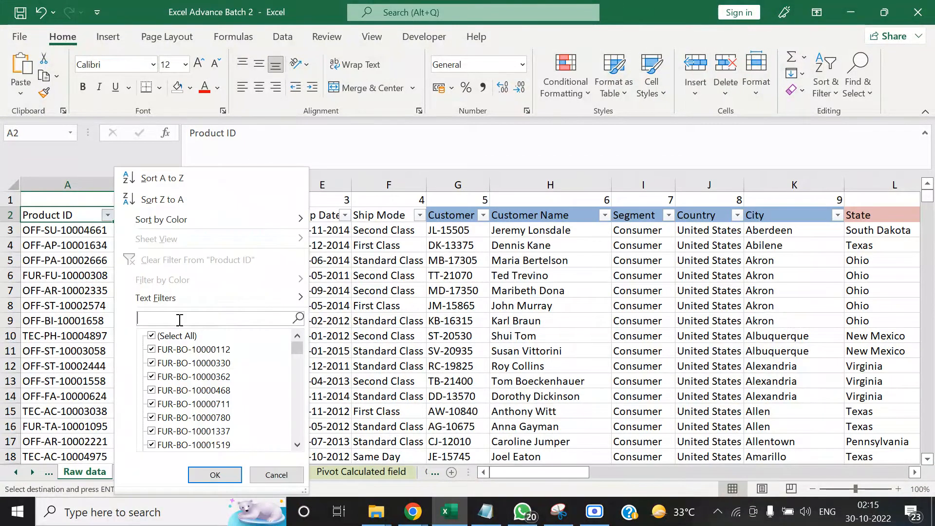
key(ctrl+v)
key(Return)
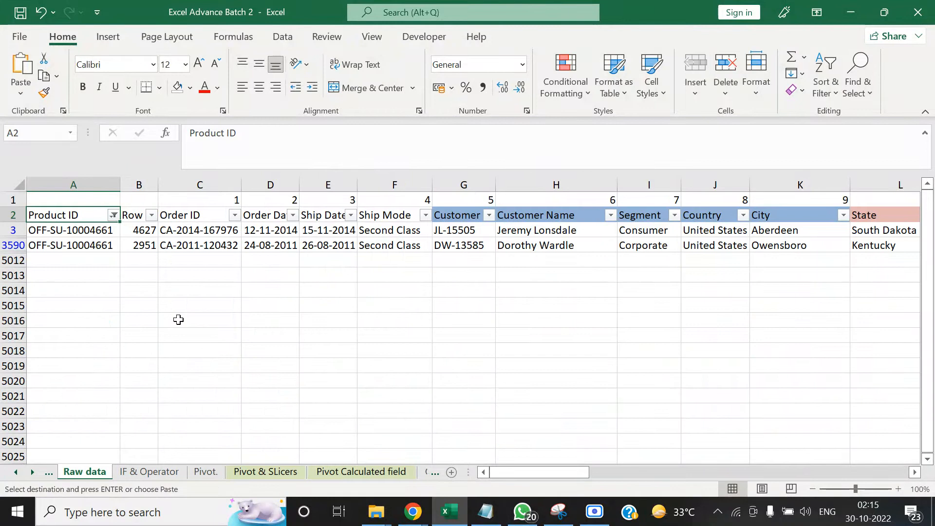
Examine the filtered Raw data rows across to the Sales column to verify the product's sales per city
key(Down)
key(Right)
key(Right)
key(Right)
key(Right)
key(Right)
key(Right)
key(Right)
key(Right)
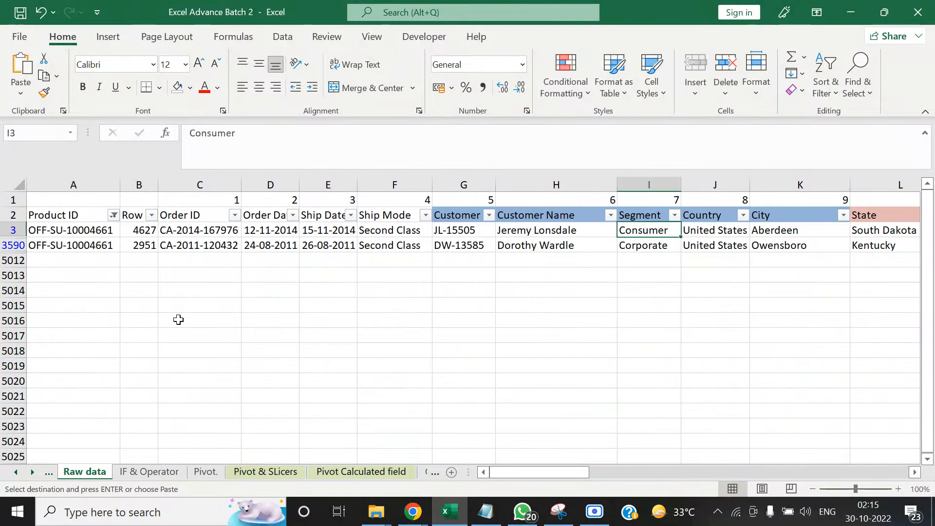
key(Right)
key(Right)
key(Right)
key(Right)
key(Right)
key(Right)
key(Right)
key(Right)
key(Right)
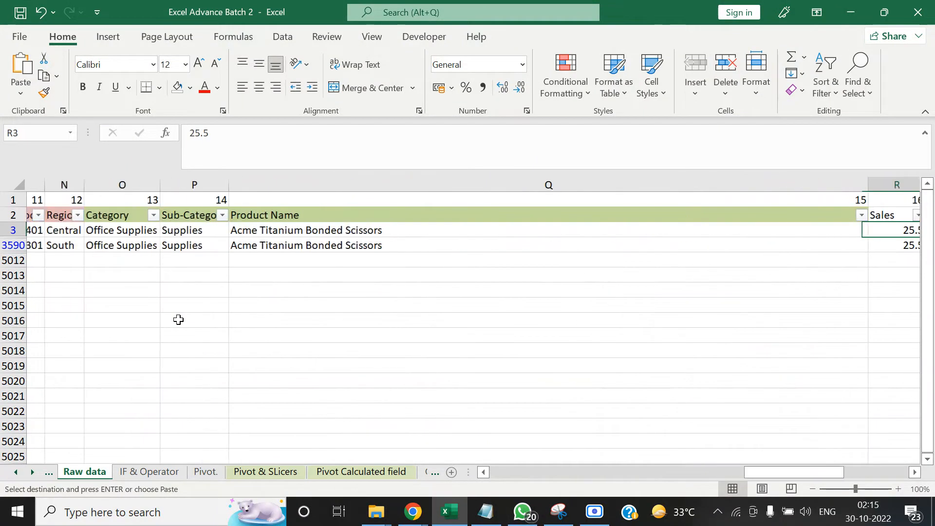
key(Right)
key(Left)
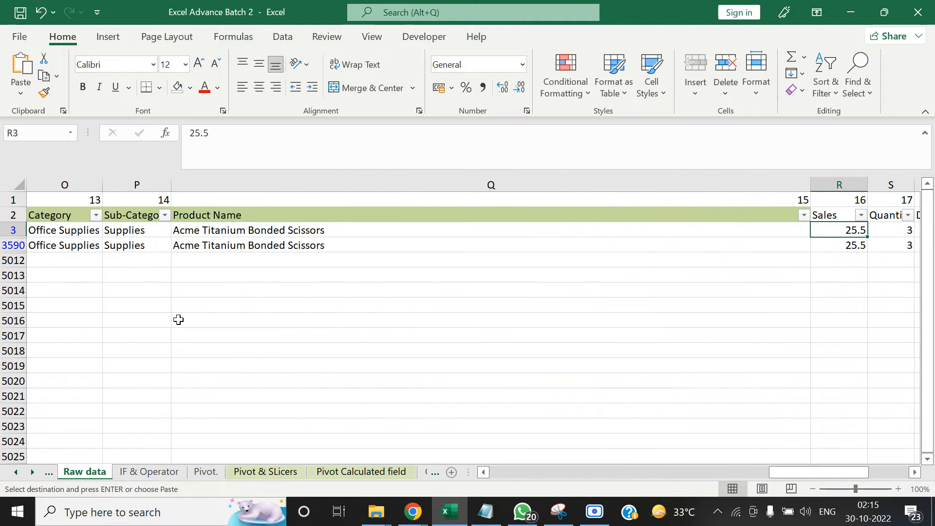
key(Left)
key(Left)
key(Left)
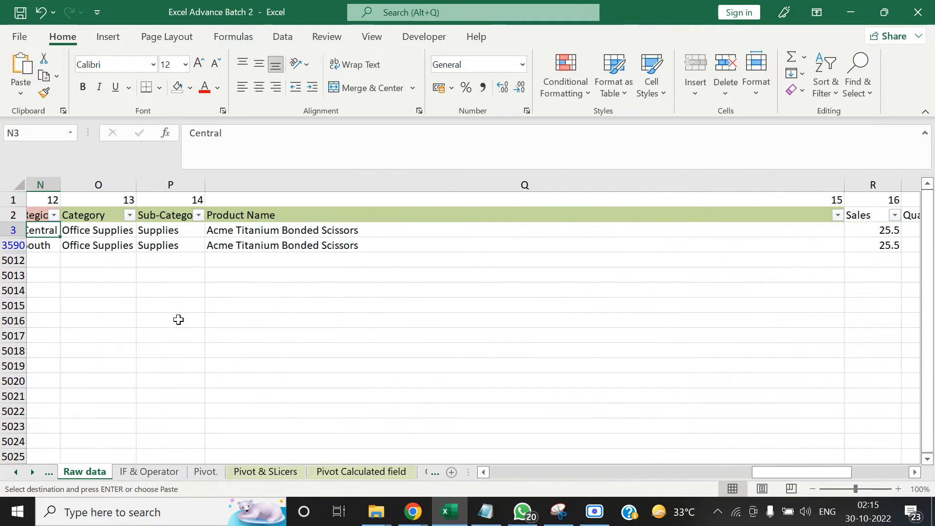
Remove the filters from the Raw data sheet and return to the Vlookup & Hlookup sheet
click(297, 231)
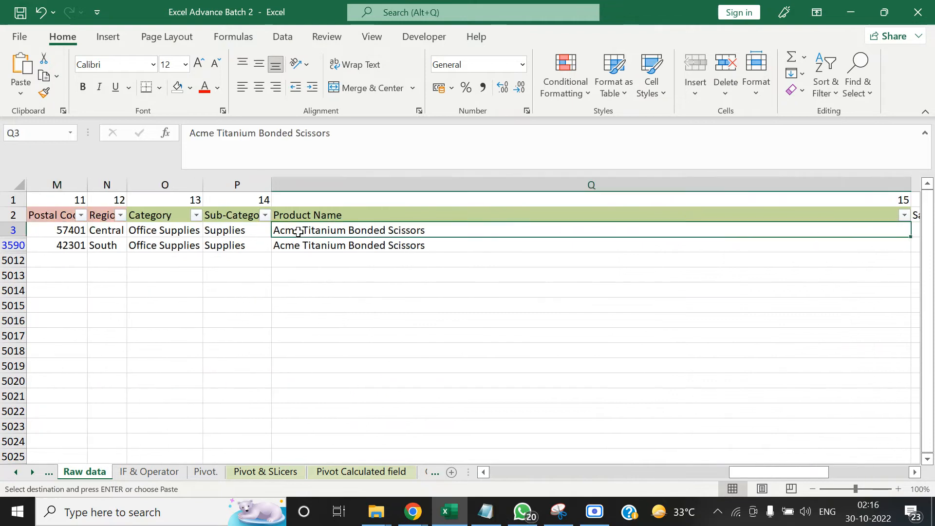
key(ctrl+shift+l)
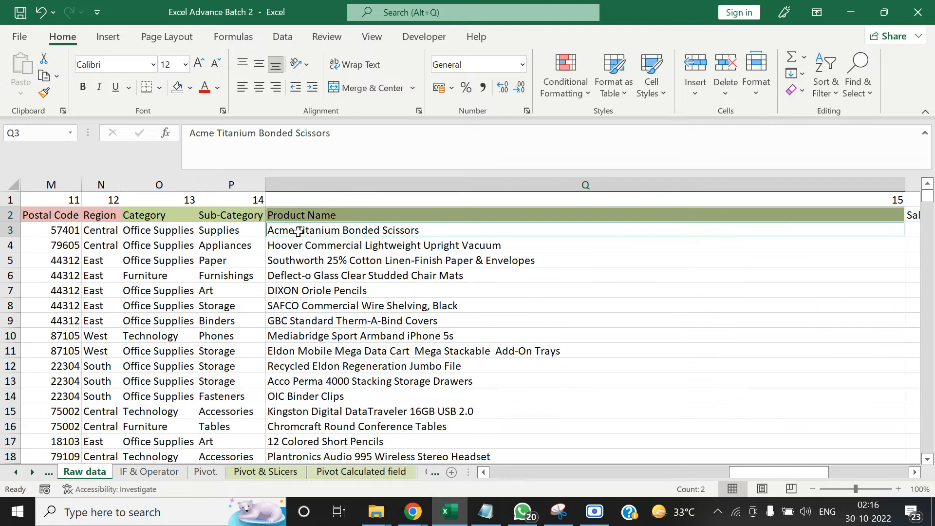
click(31, 472)
click(31, 472)
click(32, 472)
click(31, 472)
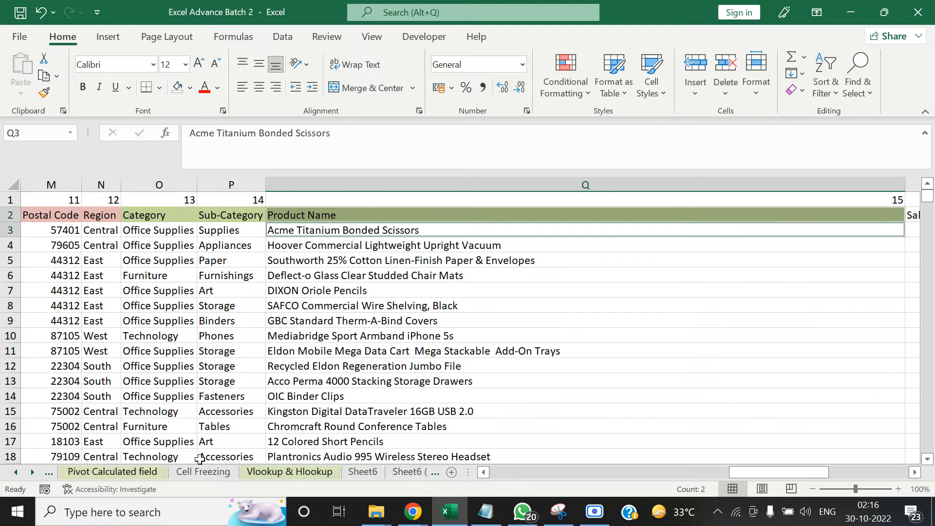
click(279, 472)
Review the SUMIF, COUNTIF, average and SUMIFS results across row 20 of the summary table
click(782, 244)
key(Right)
key(Right)
key(Right)
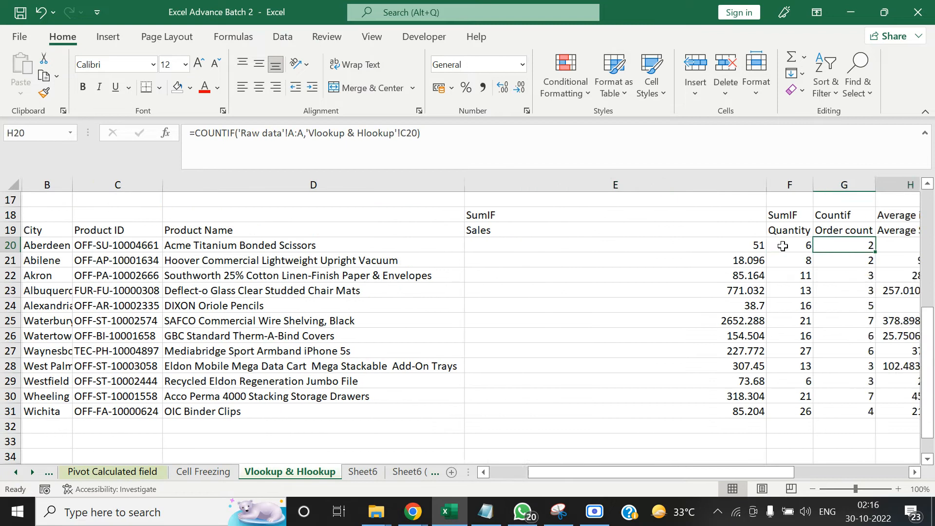
key(Right)
key(Right)
key(Right)
key(Left)
key(Left)
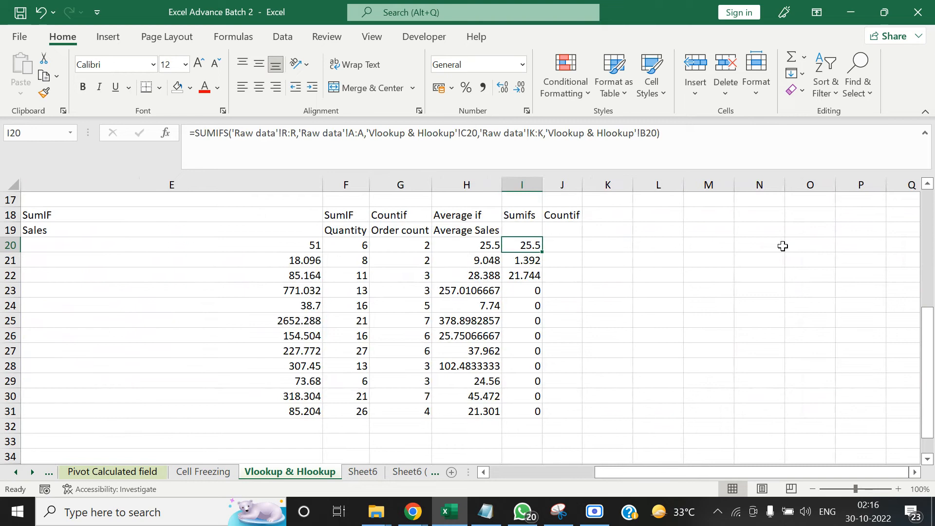
Select cell J20, the first result cell under the Countif heading
key(Right)
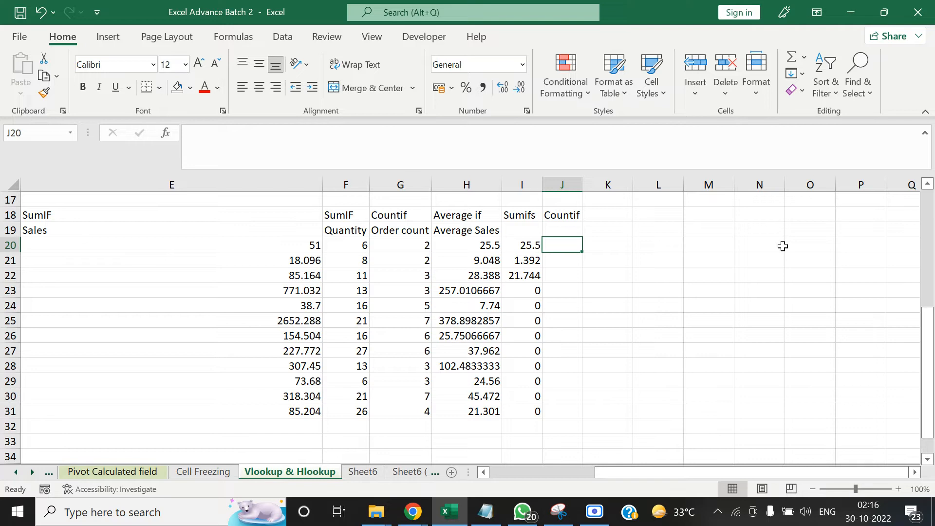
text(=c)
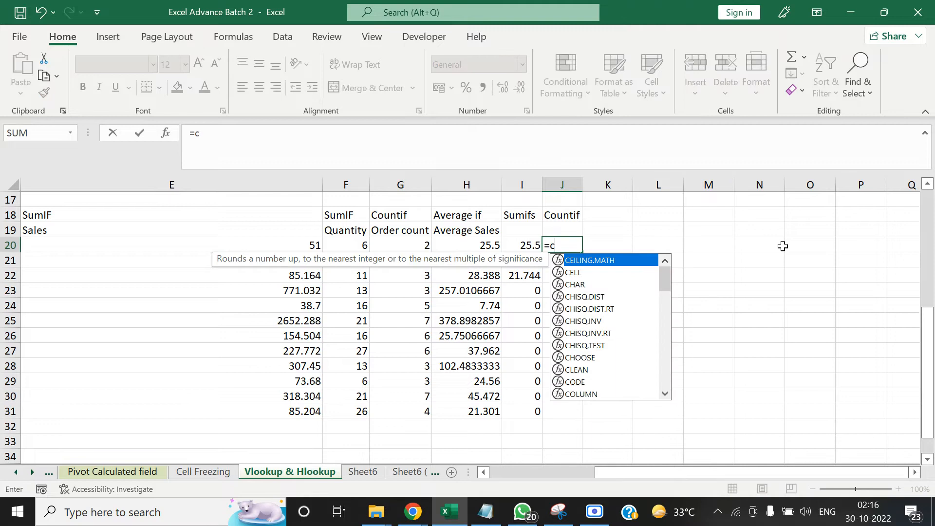
key(Escape)
key(Escape)
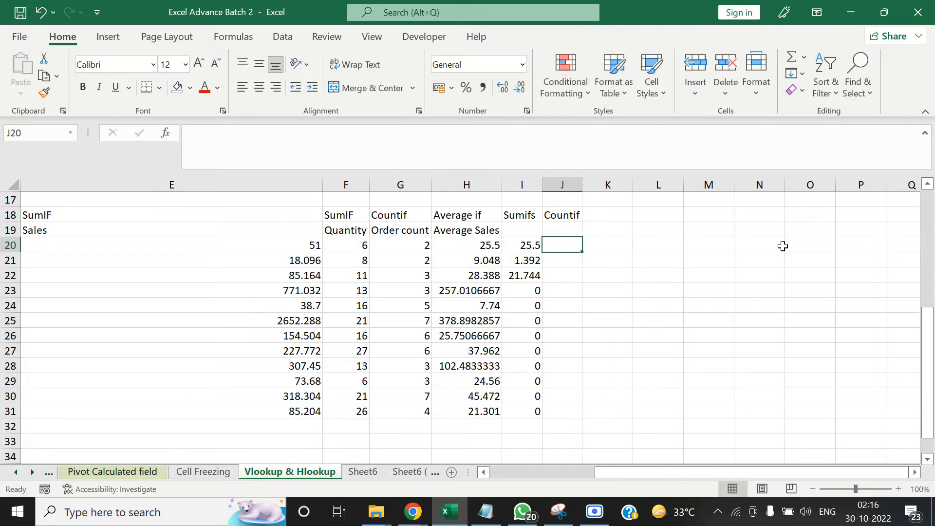
text(c)
key(Delete)
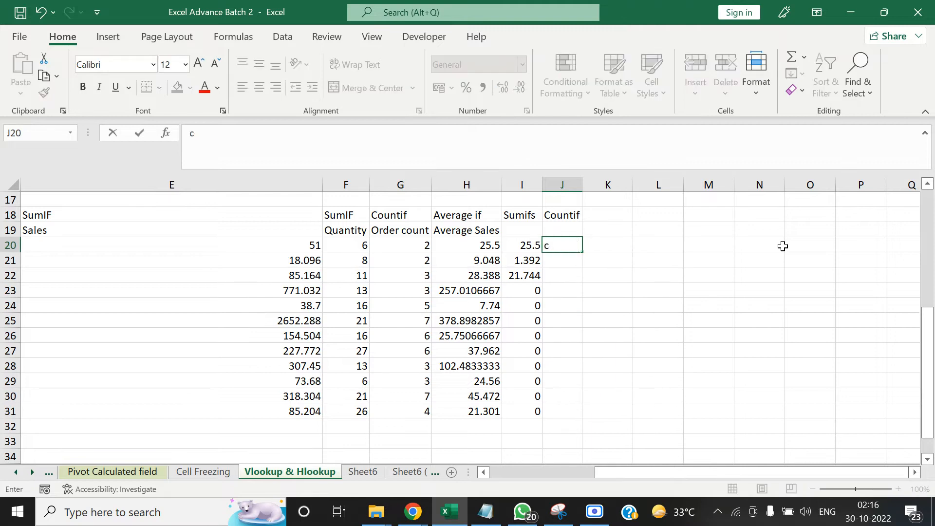
key(Escape)
Start a COUNTIFS formula in J20 with the Raw data sheet's Product ID column A:A as the first criteria range
text(=coun)
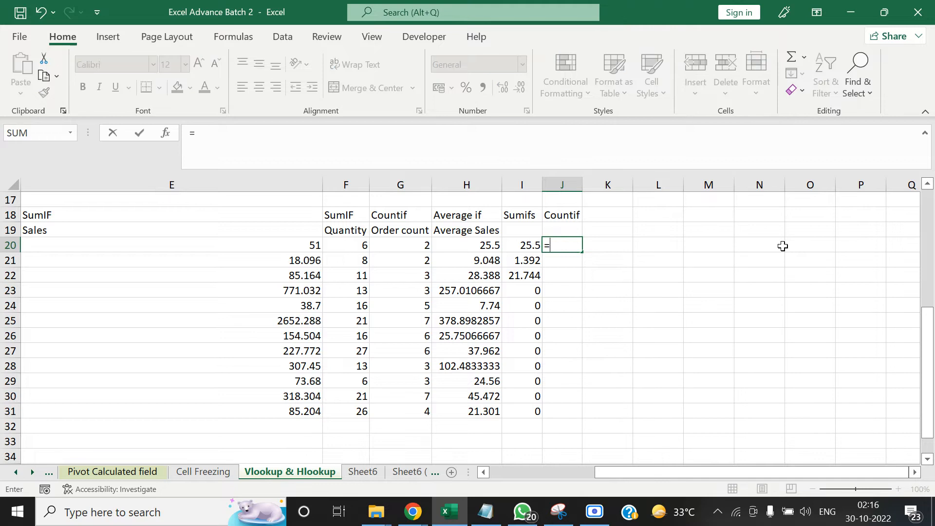
key(Down)
key(Down)
key(Down)
key(Down)
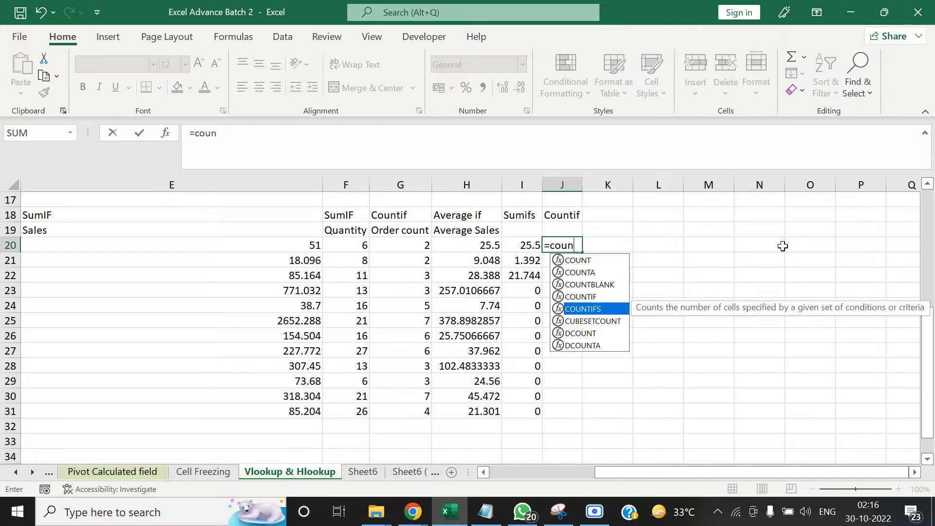
key(Tab)
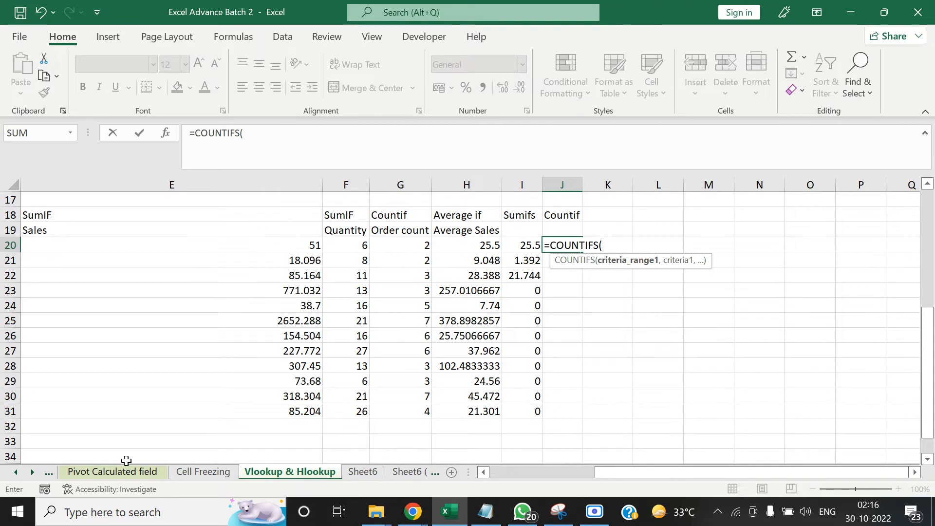
click(16, 474)
click(16, 473)
click(16, 473)
click(16, 473)
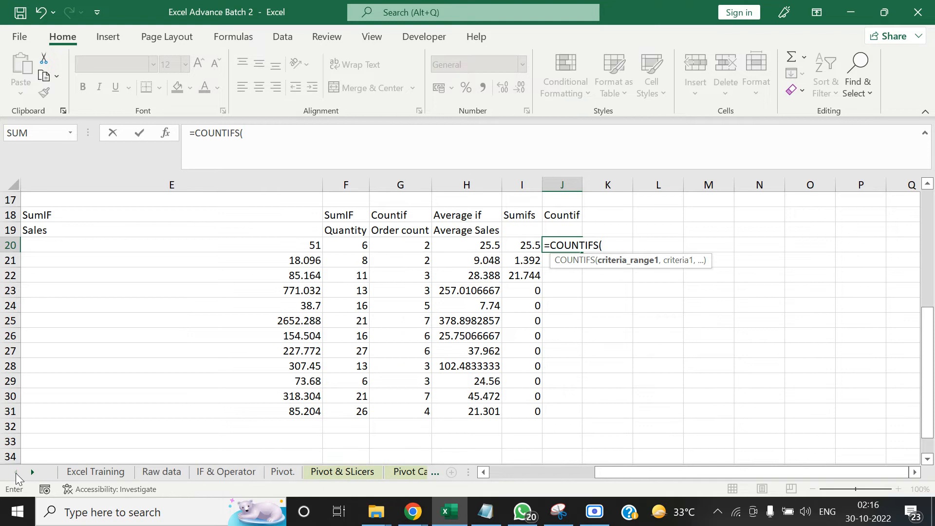
click(159, 473)
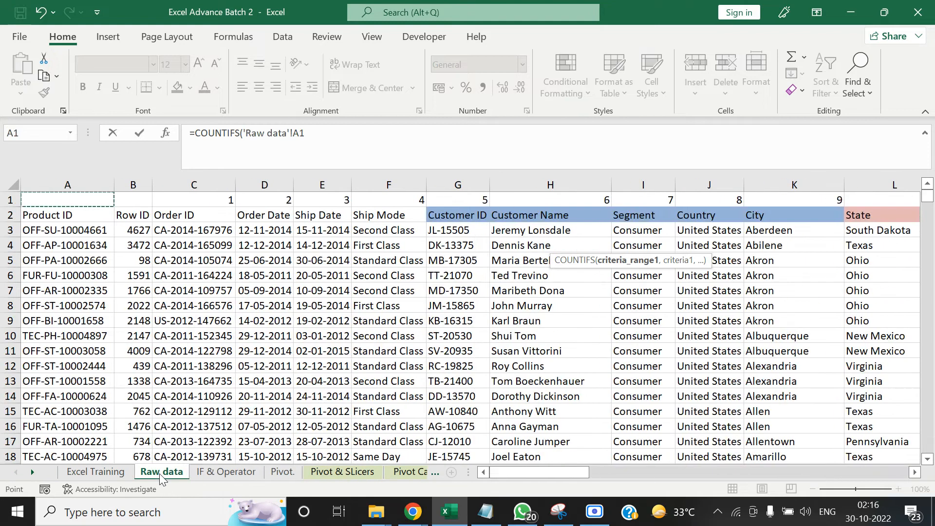
key(ctrl+space)
text(,)
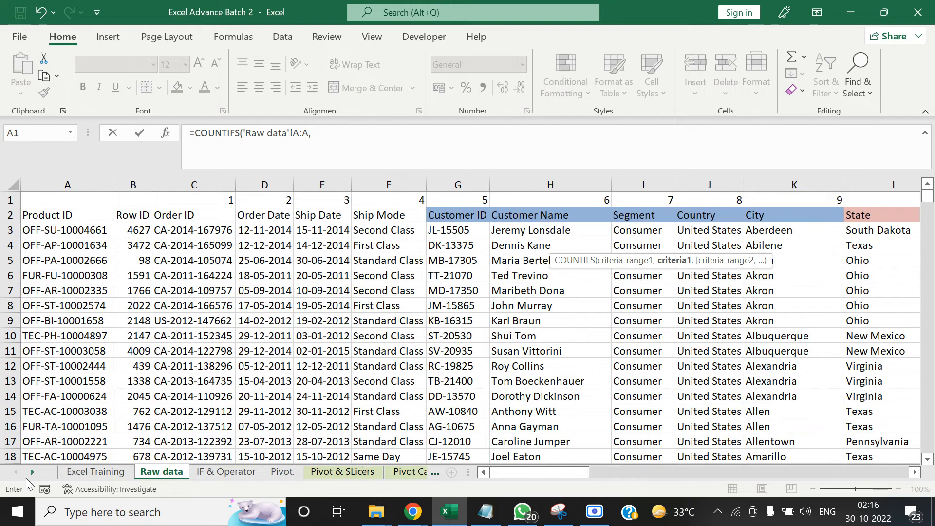
Set the first COUNTIFS criterion to the product ID in cell C20 of the Vlookup & Hlookup sheet
click(33, 472)
click(33, 472)
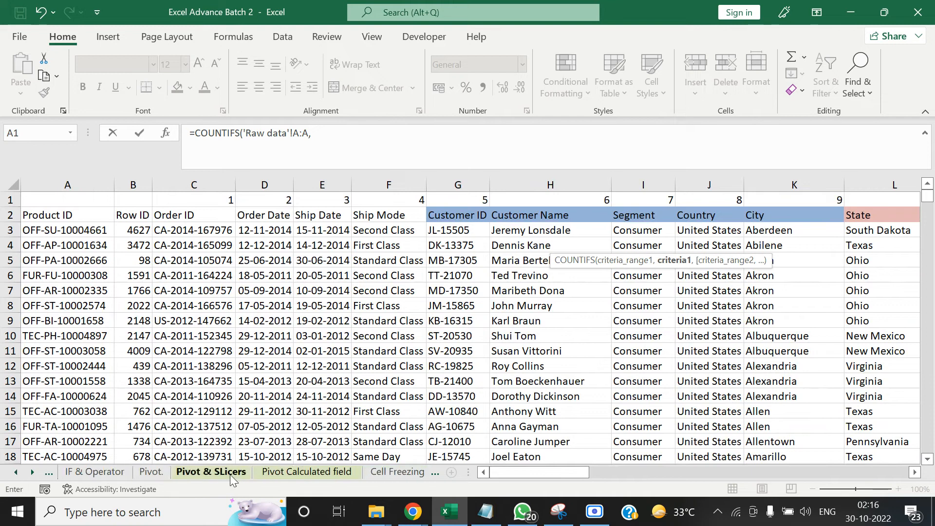
click(32, 472)
click(392, 471)
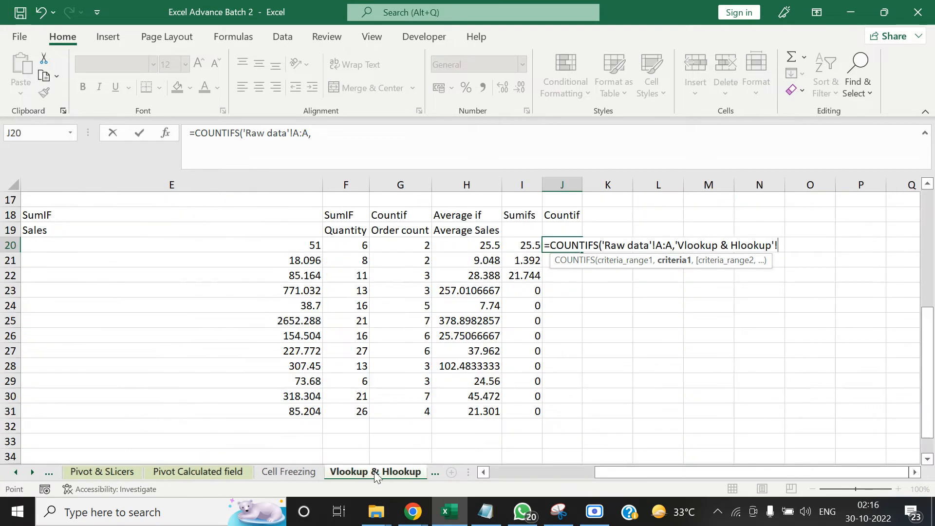
click(304, 239)
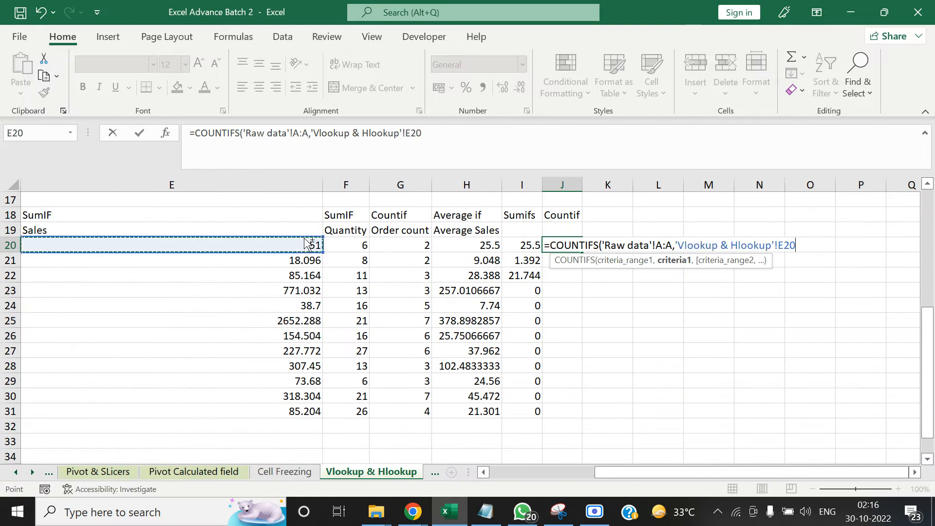
key(Left)
key(Left)
key(Left)
key(Right)
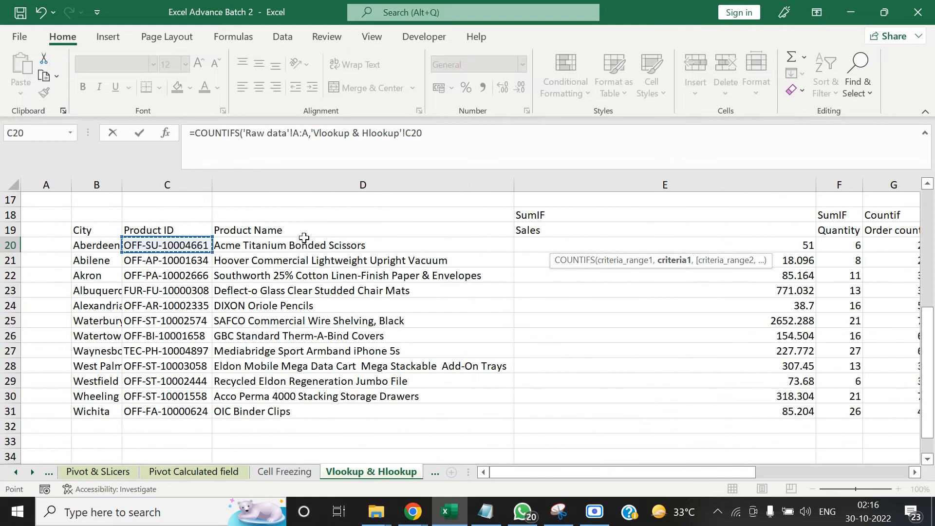
text(,)
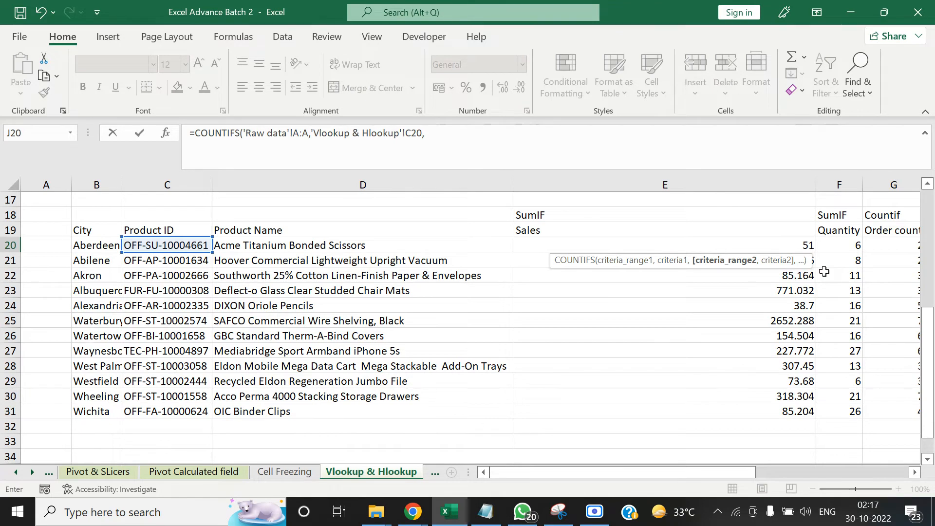
Add the Raw data sheet's City column K:K as the second COUNTIFS criteria range
click(17, 473)
click(17, 473)
click(17, 473)
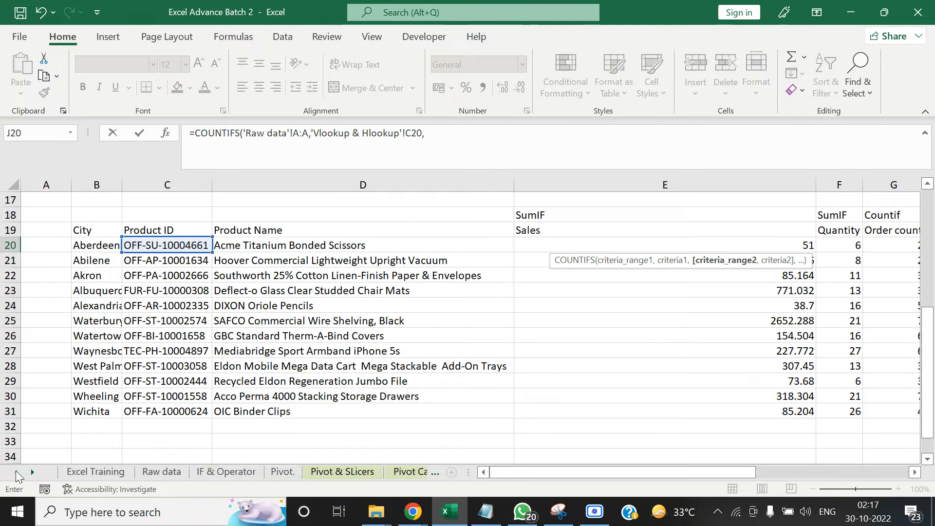
click(151, 471)
click(341, 291)
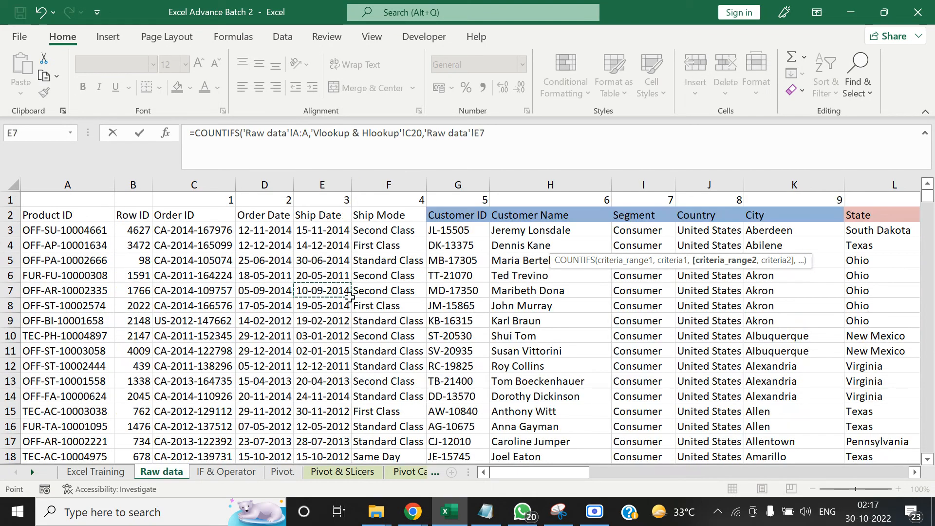
key(Up)
key(Right)
key(Right)
key(Right)
key(Right)
key(Right)
key(Right)
key(ctrl+space)
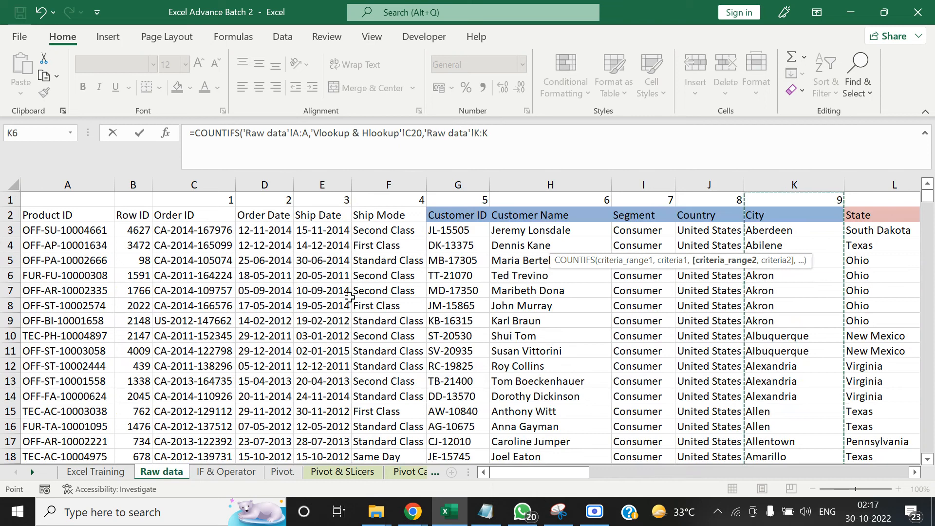
text(,)
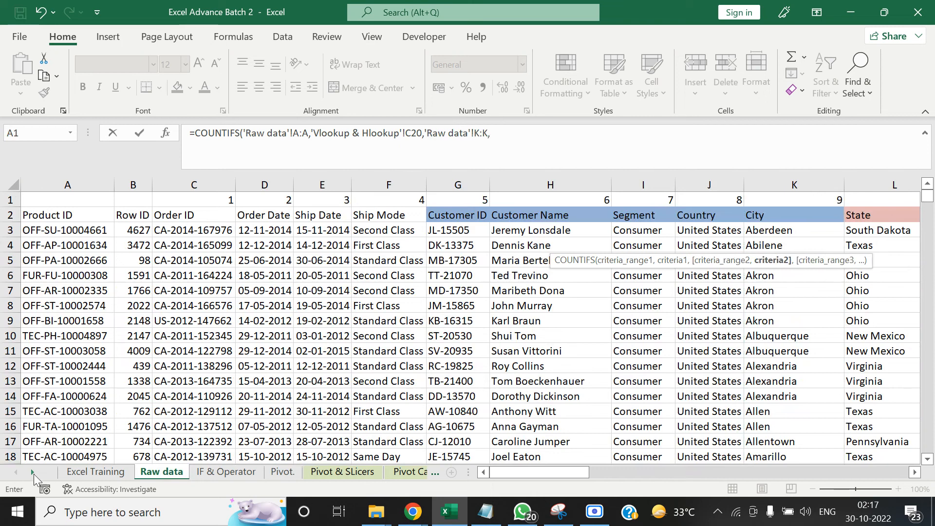
Set the second criterion to the city in cell B20 of the Vlookup & Hlookup sheet and complete the COUNTIFS formula
click(34, 473)
click(33, 472)
click(33, 472)
click(33, 472)
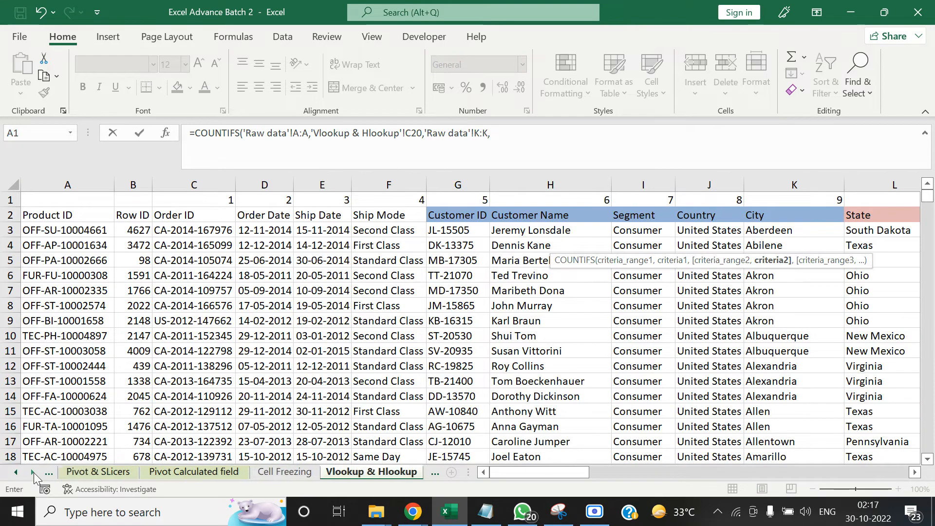
click(352, 472)
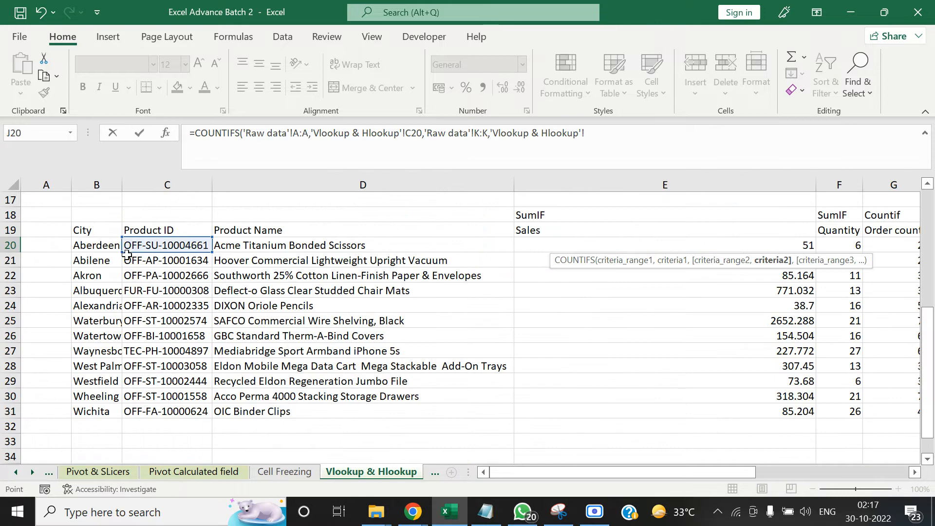
click(105, 245)
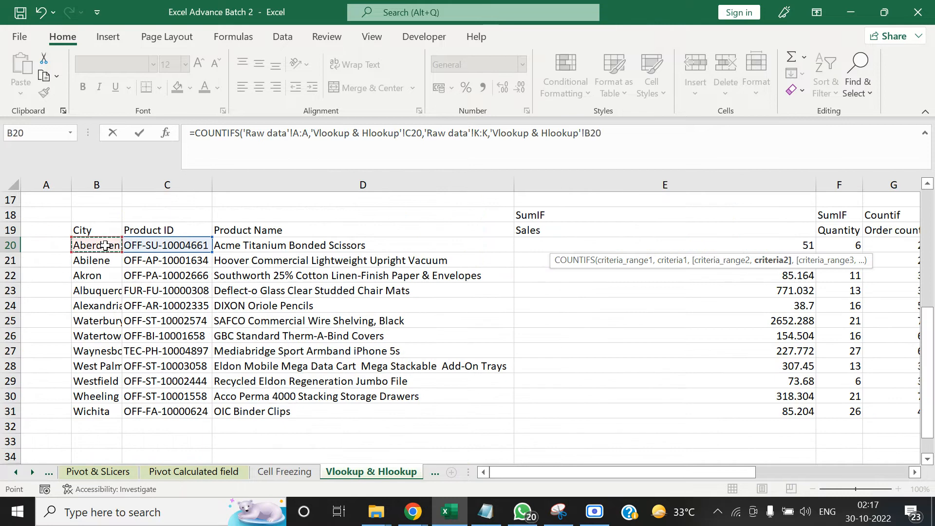
text())
key(Tab)
key(Left)
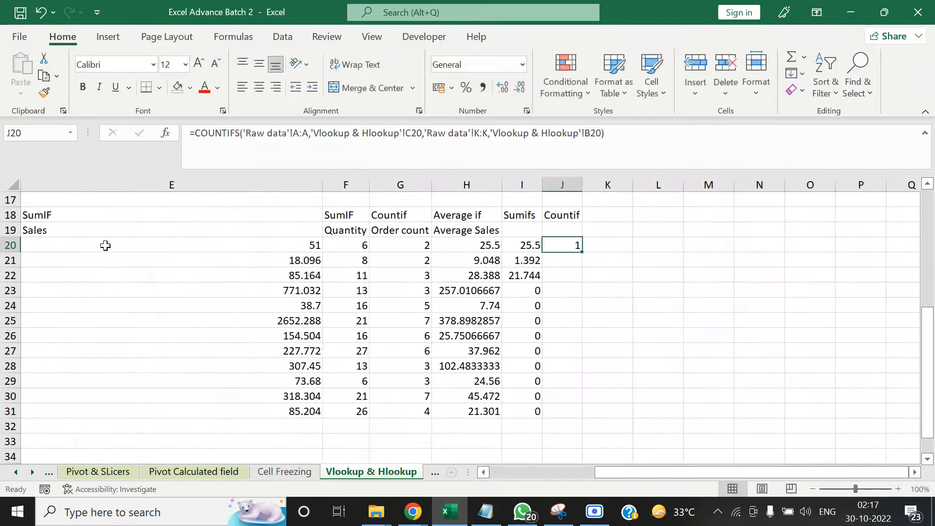
Copy the COUNTIFS formula from J20 down the Countif column to J31
key(ctrl+c)
key(Left)
key(ctrl+Down)
key(Right)
key(ctrl+shift+Up)
key(ctrl+v)
key(Up)
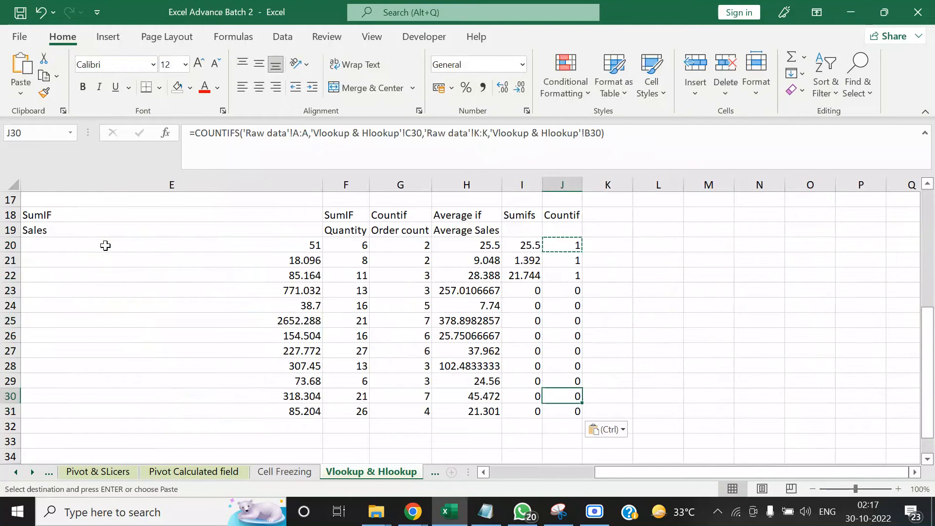
key(ctrl+Up)
key(Down)
key(Up)
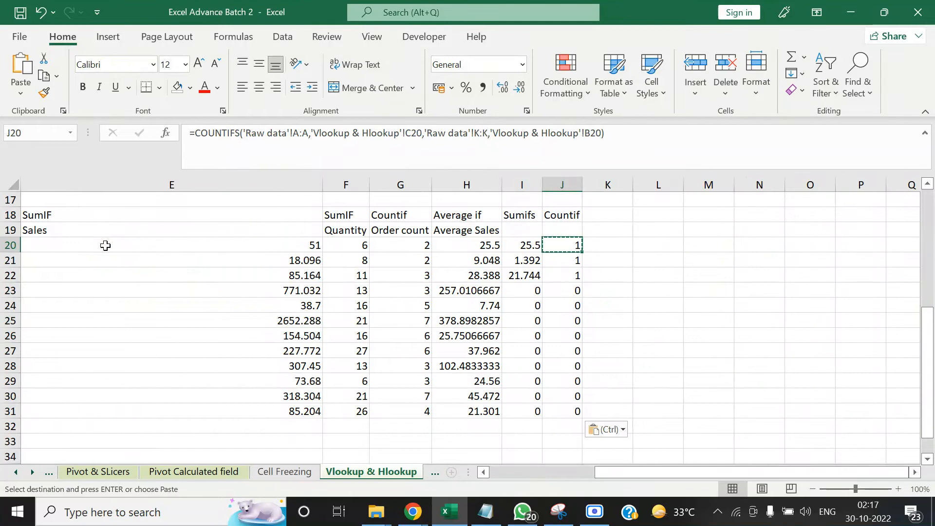
Check the participant list of the Google Meet call and return to the Excel workbook
mouse_move(422, 508)
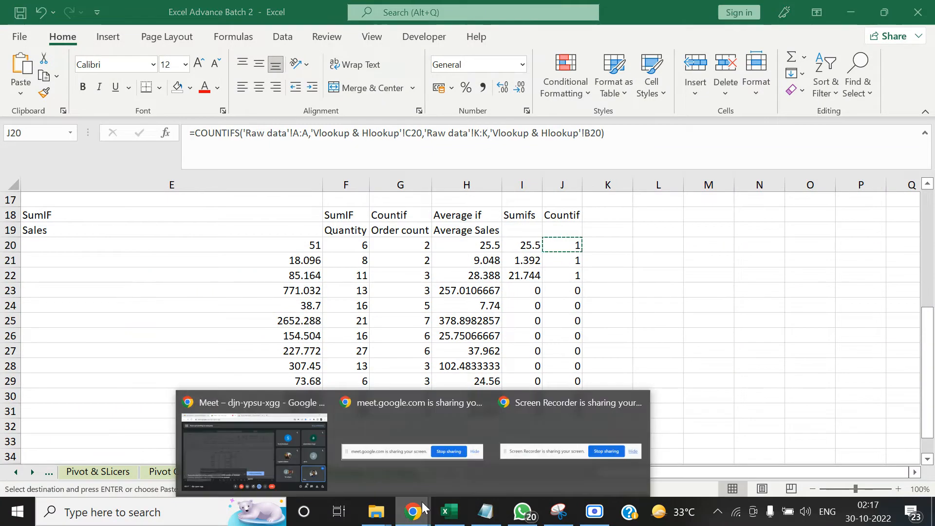
click(268, 445)
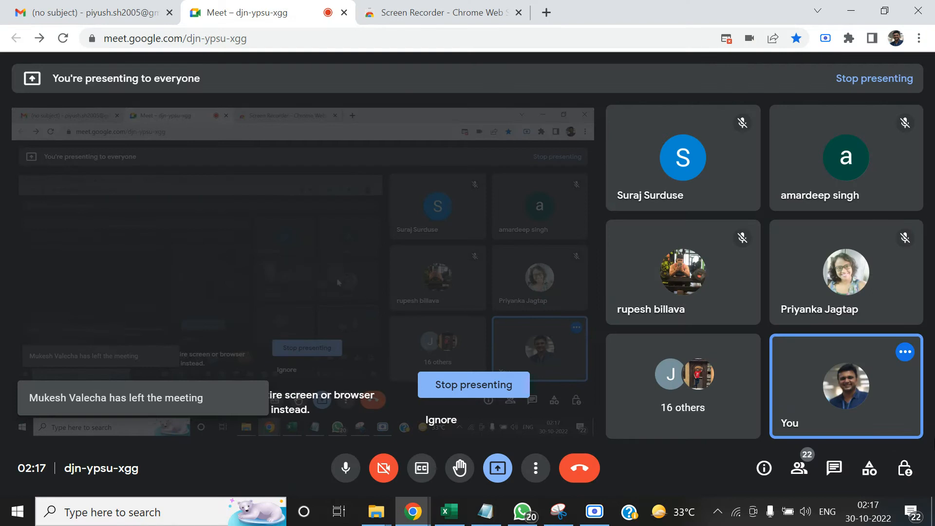
click(799, 468)
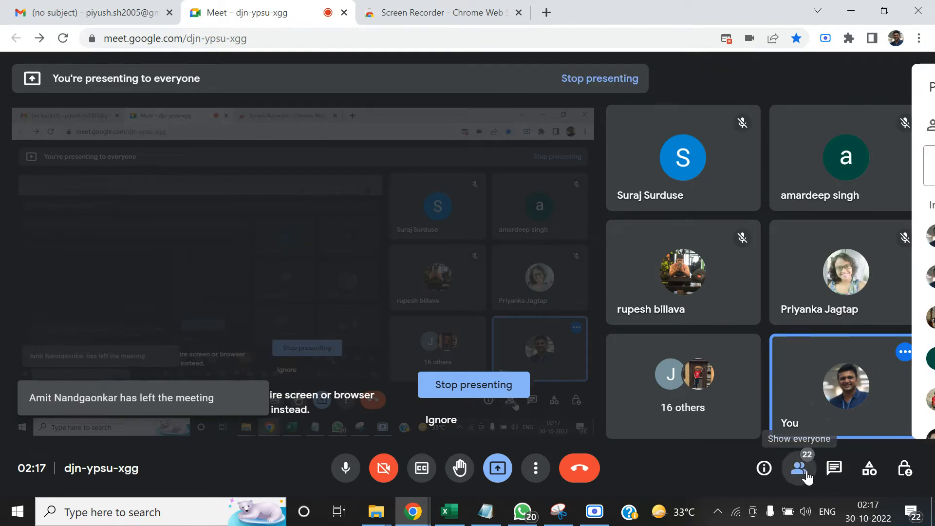
drag(923, 201, 920, 160)
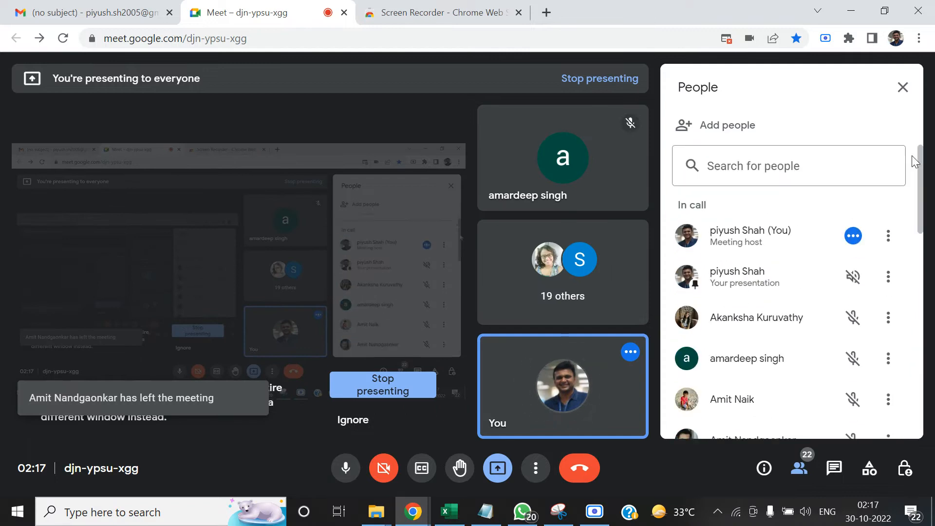
click(902, 87)
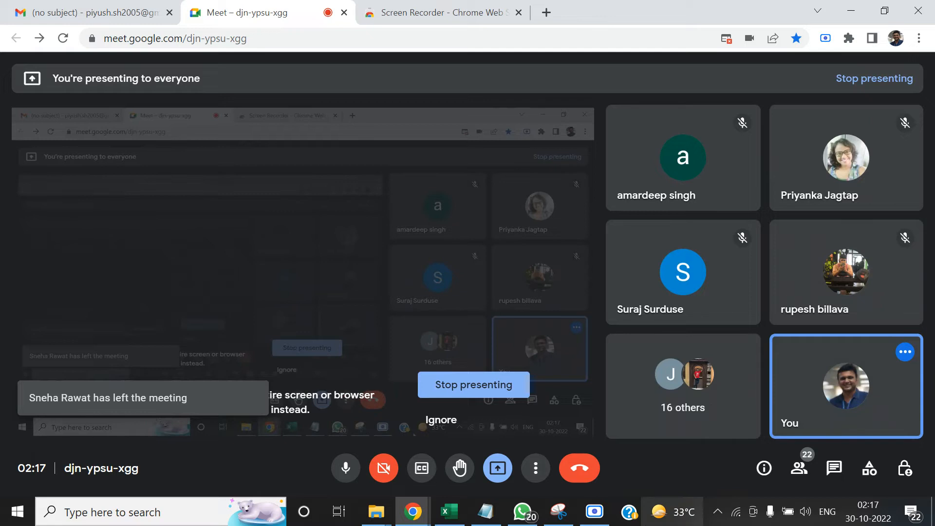
mouse_move(517, 514)
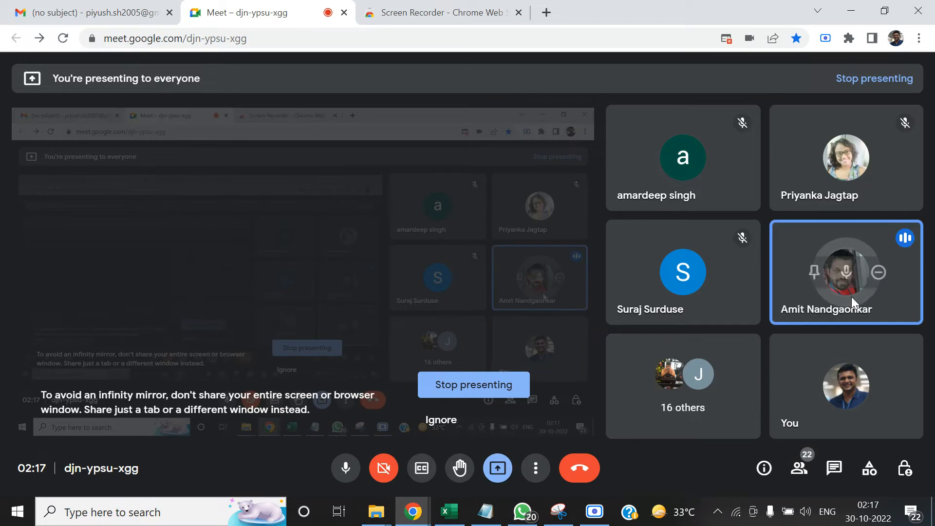
click(449, 511)
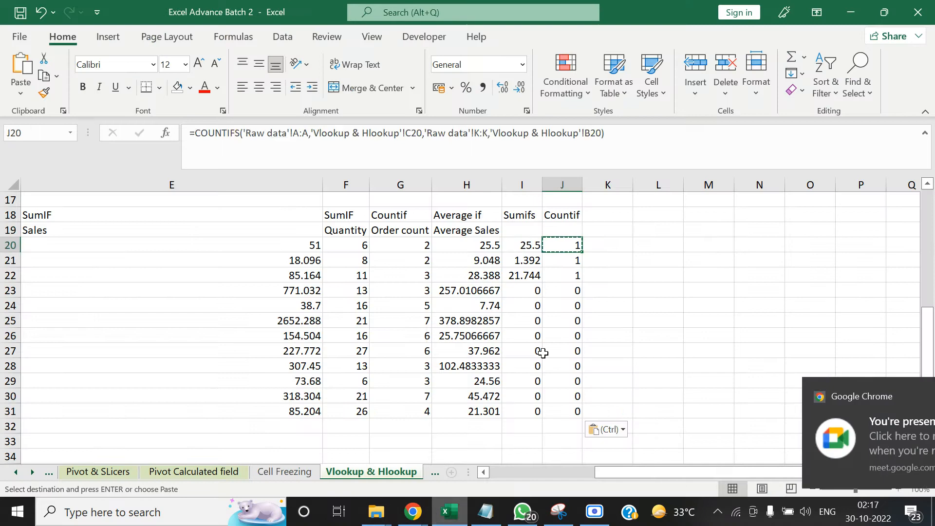
Review the full SUMIFS formula in cell I20 of the Vlookup & Hlookup sheet and leave it without editing
click(519, 246)
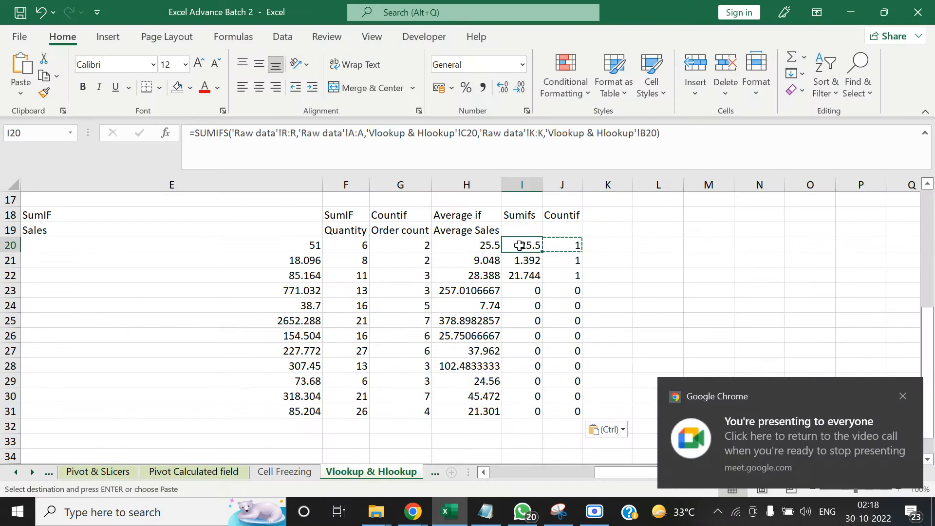
key(Escape)
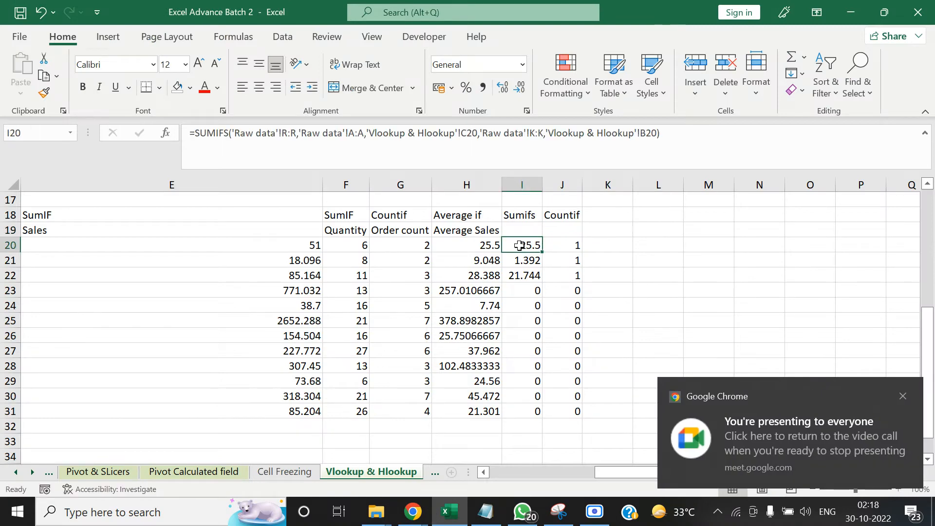
double_click(519, 245)
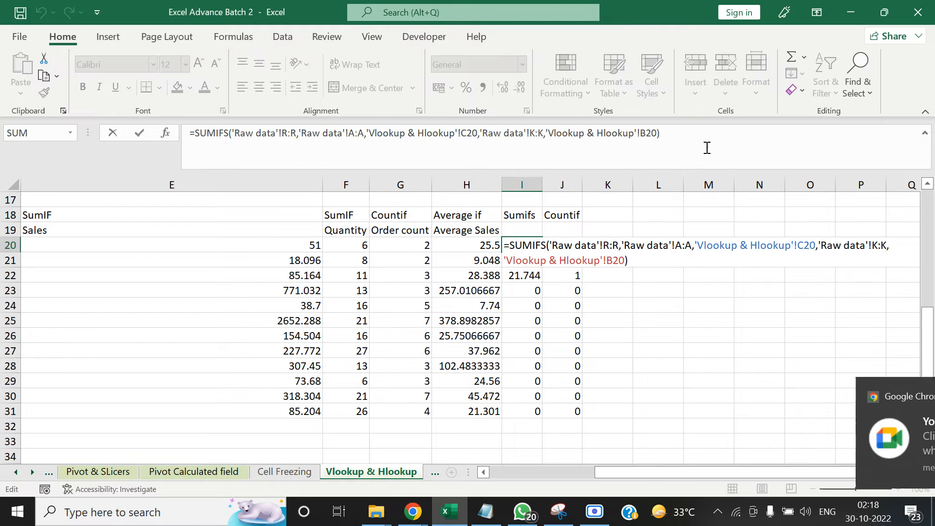
drag(706, 147, 142, 177)
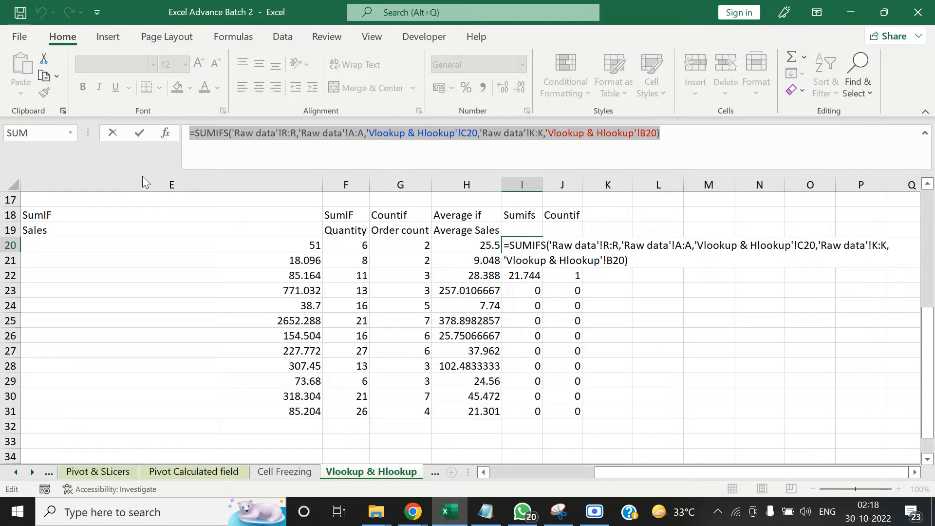
key(Escape)
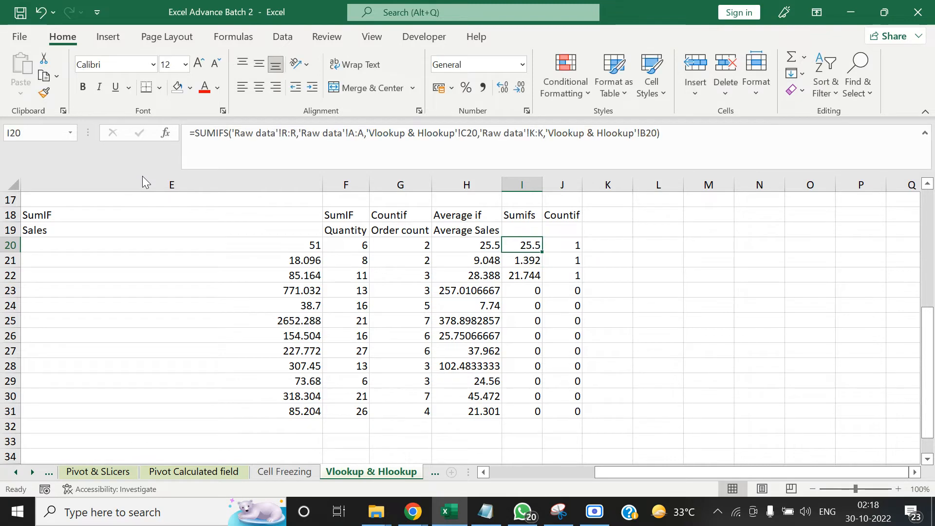
Switch to the Google Meet call in Chrome and stop presenting the screen
key(alt+Tab)
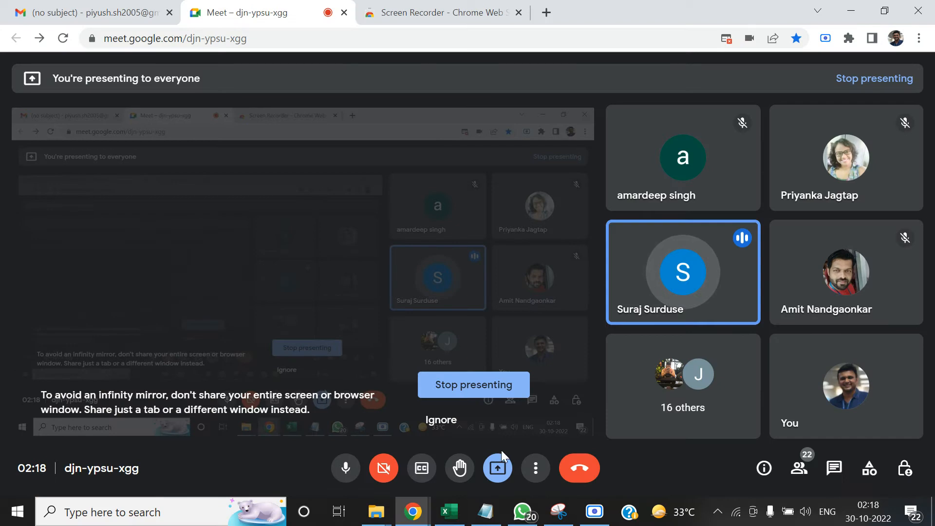
click(498, 463)
click(526, 422)
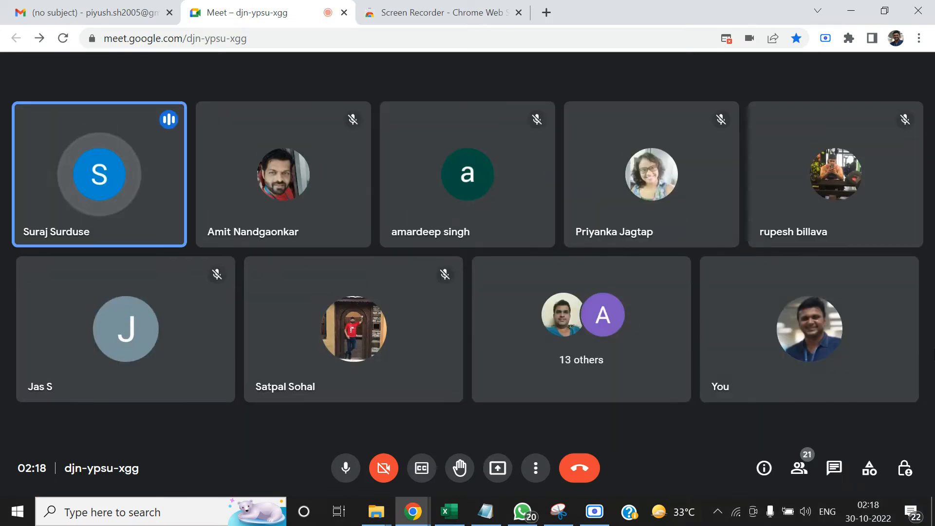
Open Snipping Tool, capture a new snip of the Google Meet window with its participant tiles, and minimise the tool
click(88, 512)
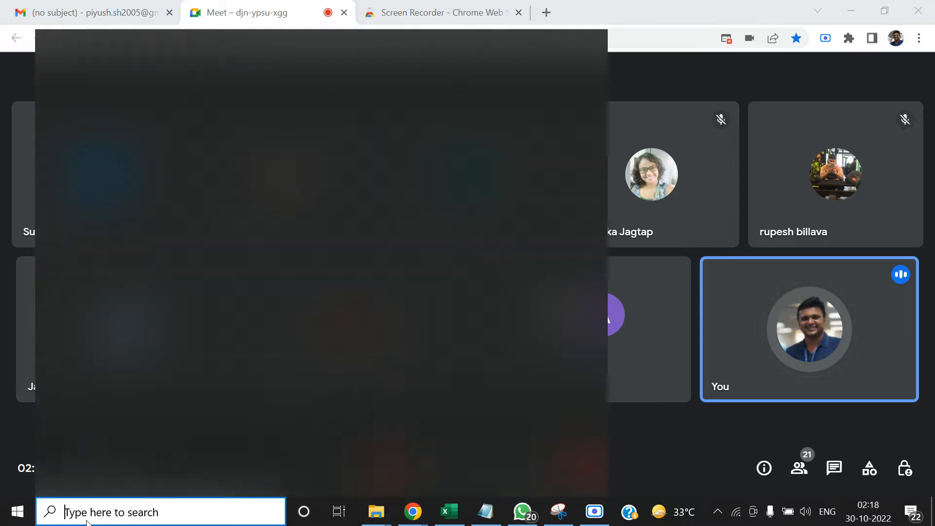
text(snip)
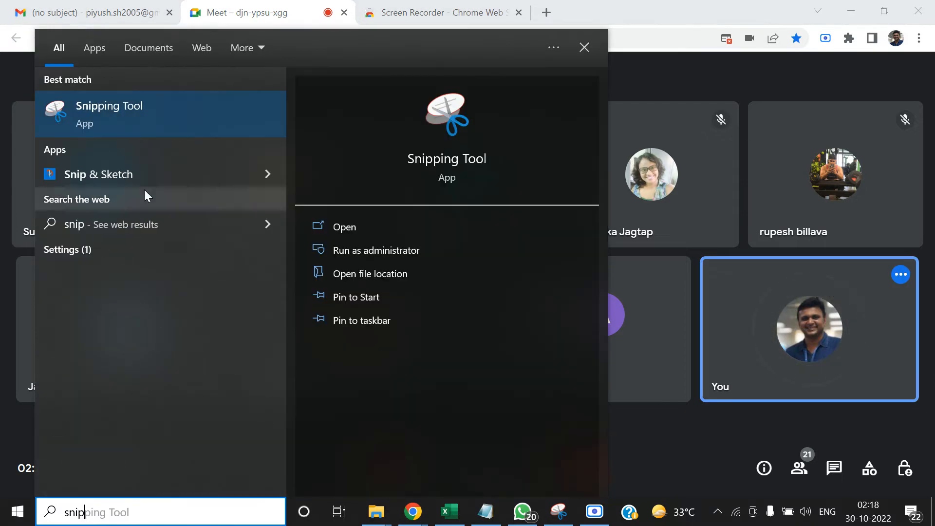
click(104, 107)
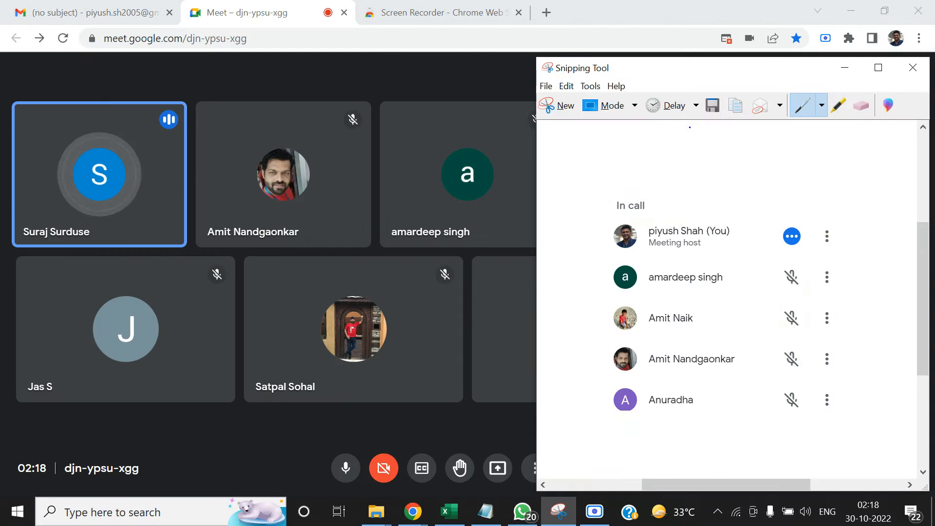
click(557, 104)
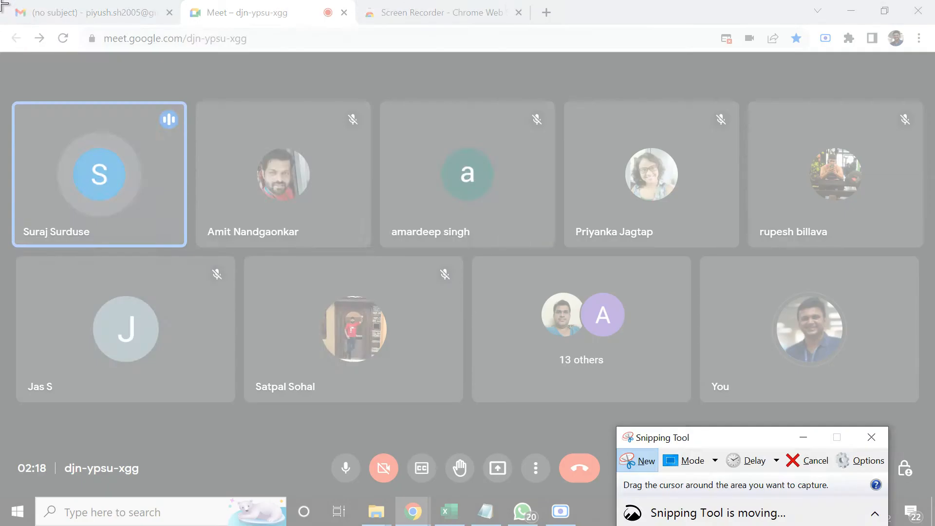
drag(1, 1, 704, 417)
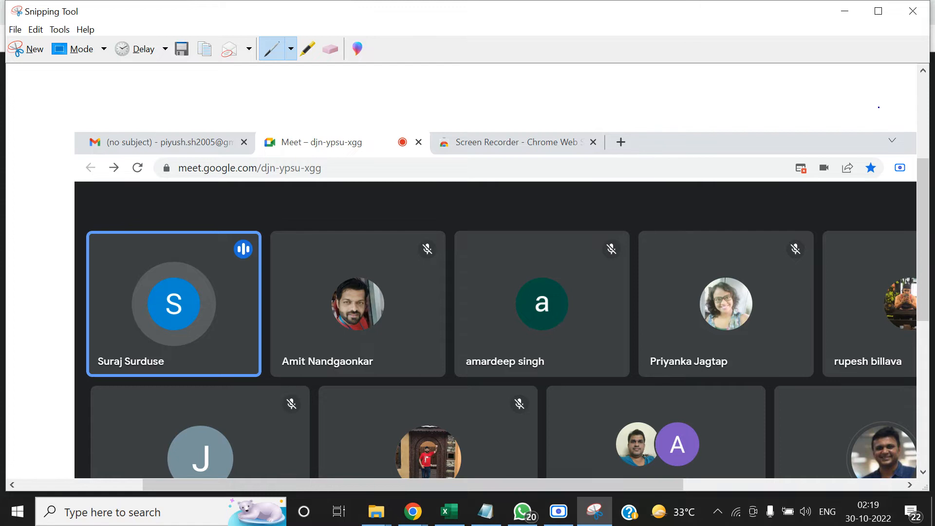
click(844, 11)
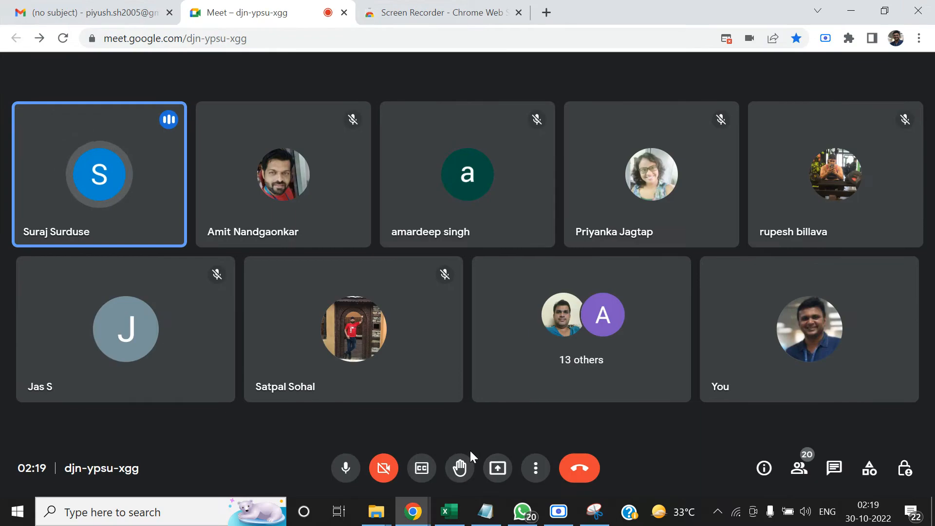
Present the entire screen in the Google Meet call again and return to the Excel Advance Batch 2 workbook
mouse_move(740, 317)
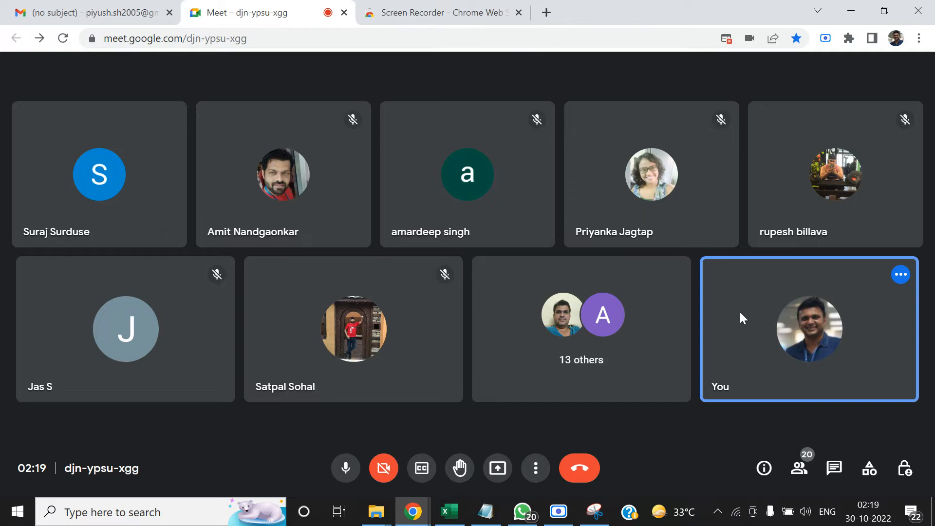
click(493, 475)
click(561, 374)
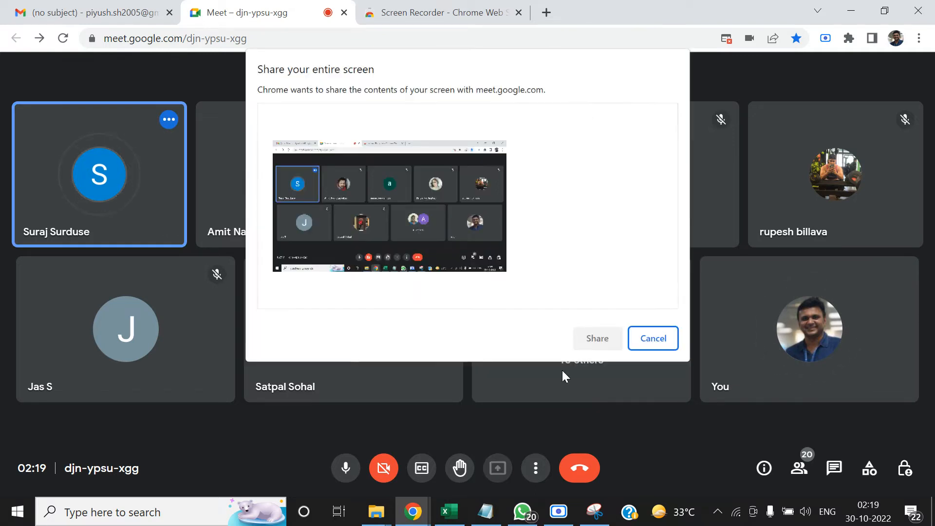
click(489, 218)
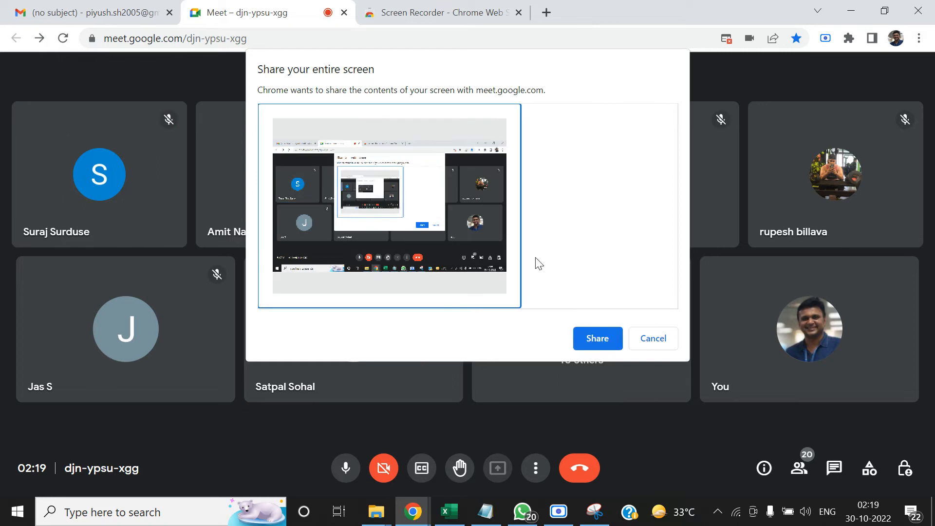
click(598, 337)
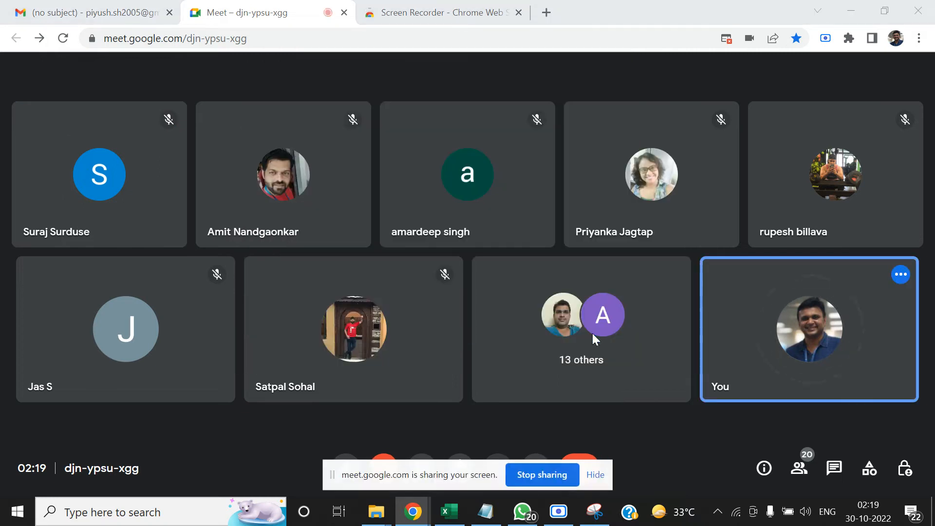
click(463, 516)
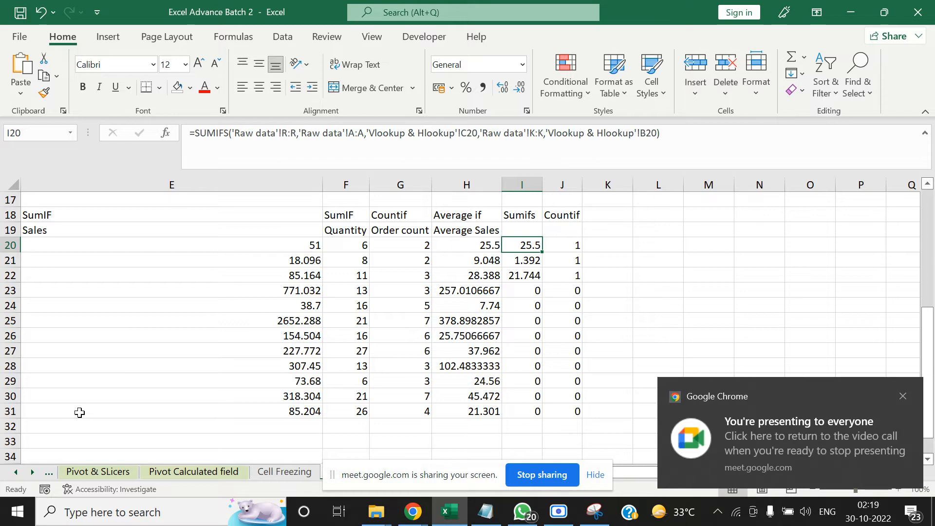
On the Excel Training sheet, shade the Lookup Functions and Complex Formulas topics in J8:J9 with the light olive green fill
click(16, 472)
click(16, 471)
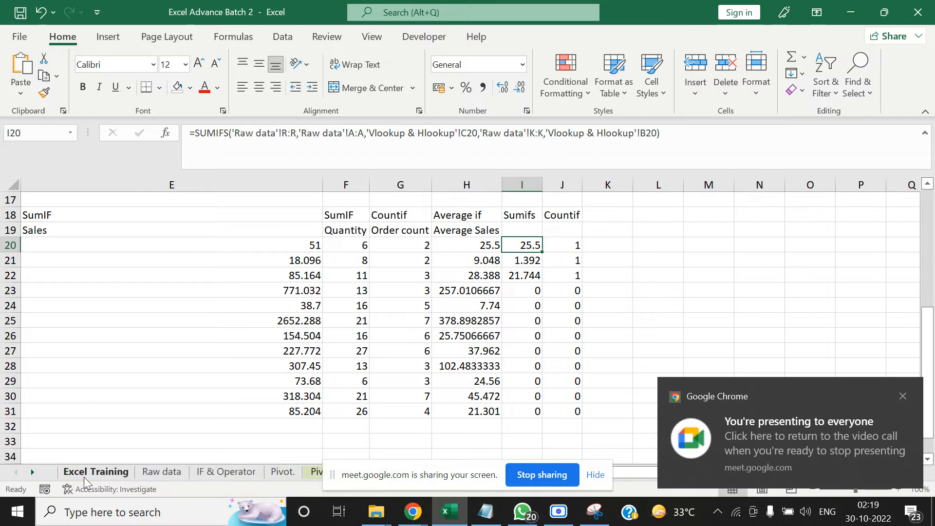
click(86, 478)
click(413, 370)
click(409, 302)
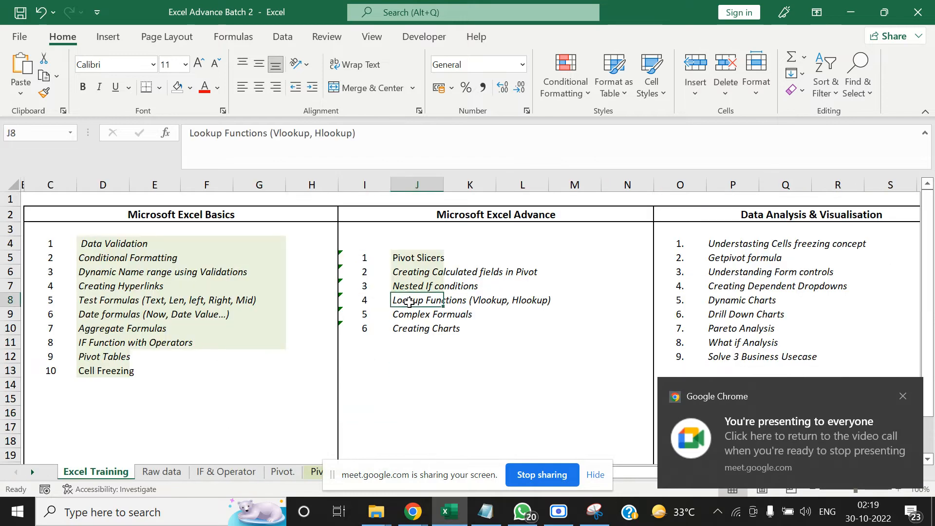
drag(409, 302, 411, 315)
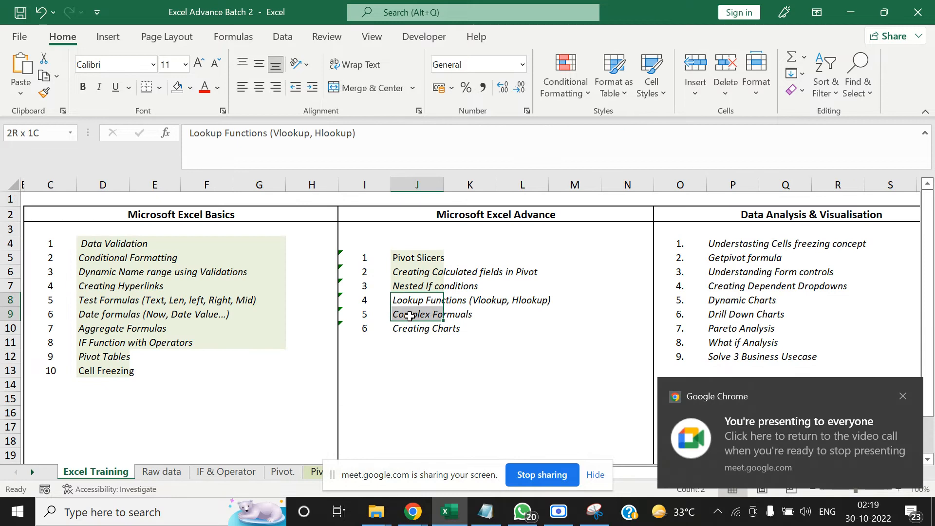
click(191, 88)
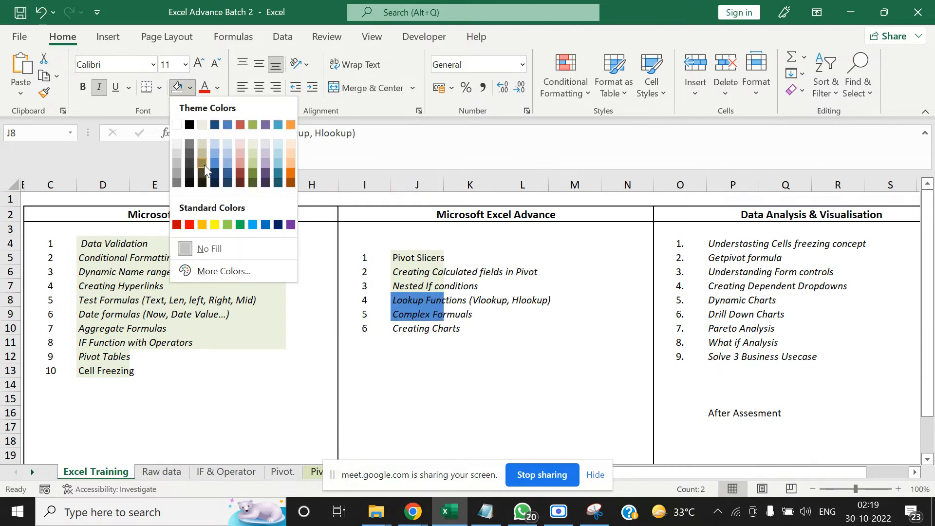
click(248, 149)
click(470, 389)
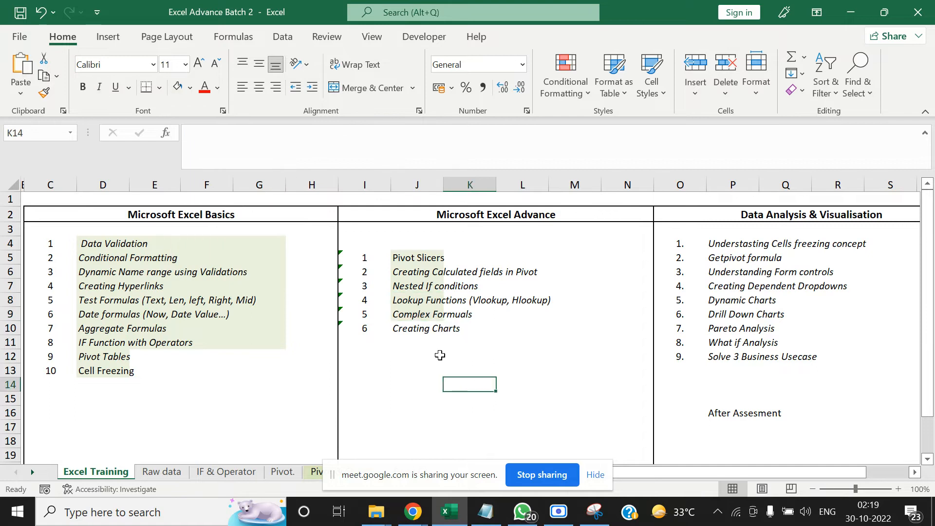
Open the Dashboard example workbook from the Data viz using Excel folder
click(426, 326)
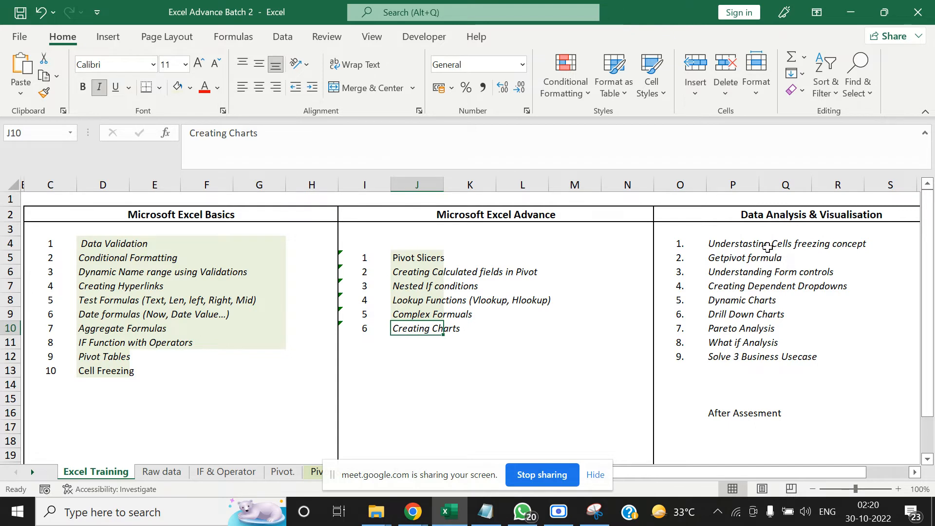
click(752, 231)
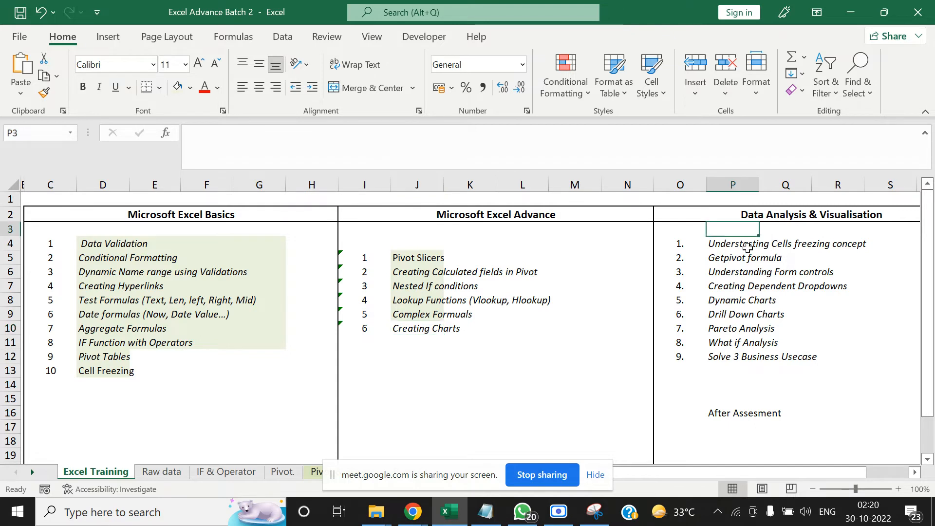
mouse_move(376, 512)
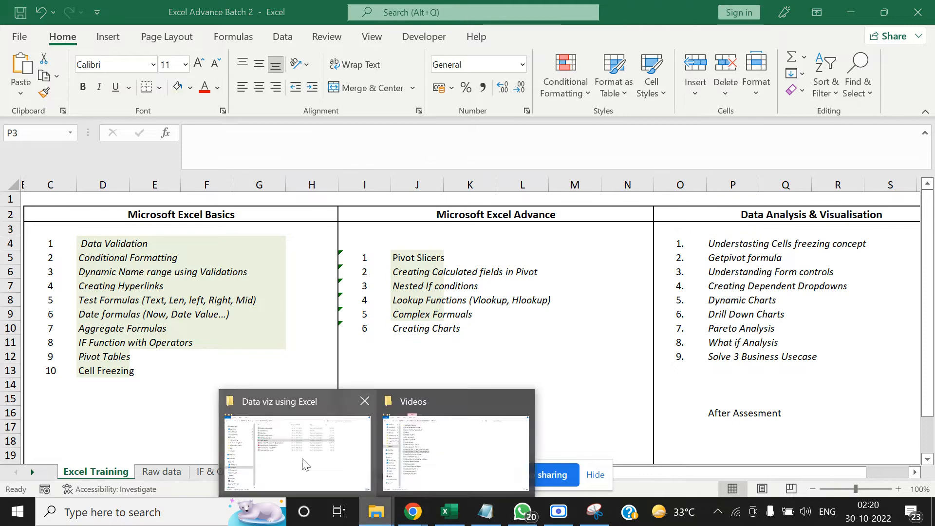
click(307, 462)
double_click(287, 95)
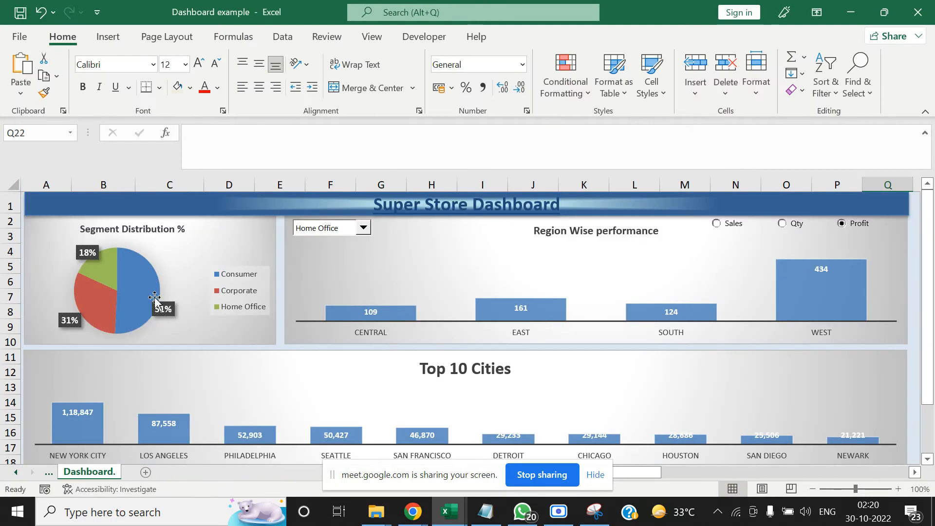
Set the Region Wise performance chart to the Consumer segment and switch its measure to Sales
click(363, 228)
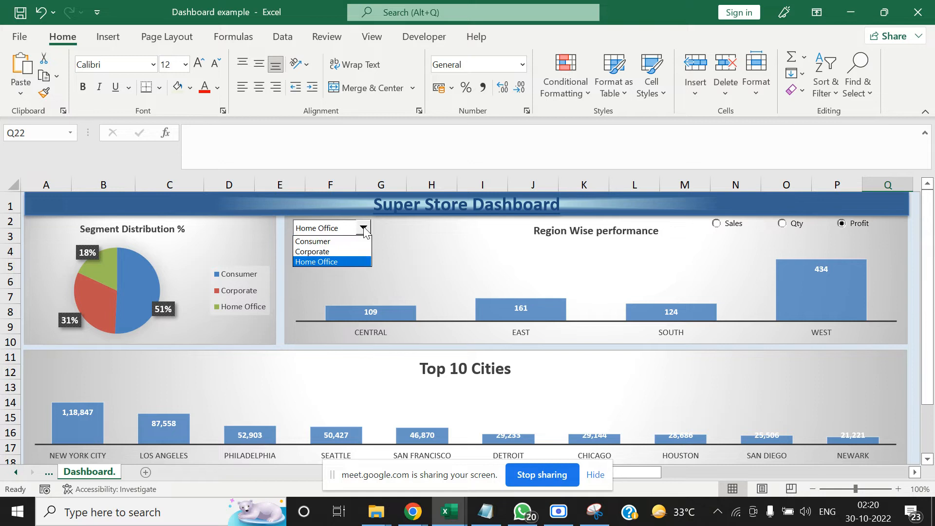
click(349, 239)
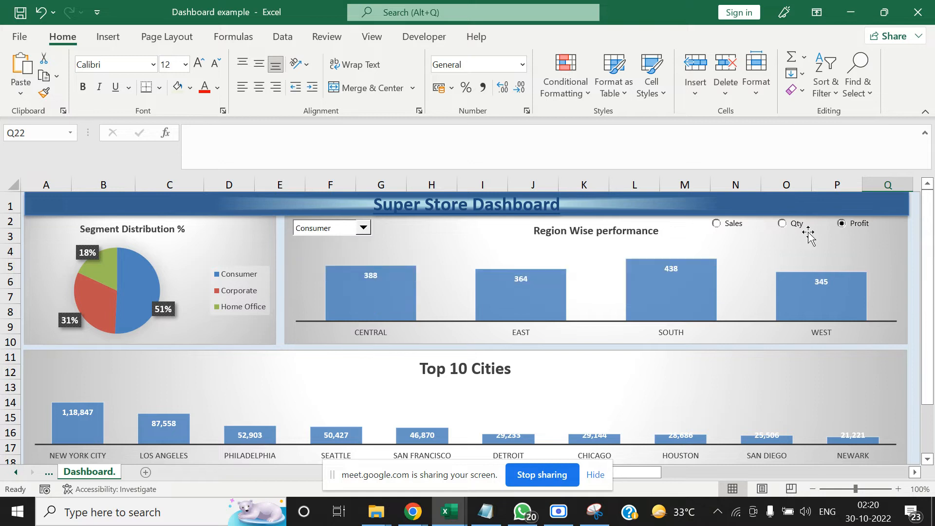
click(719, 224)
click(782, 225)
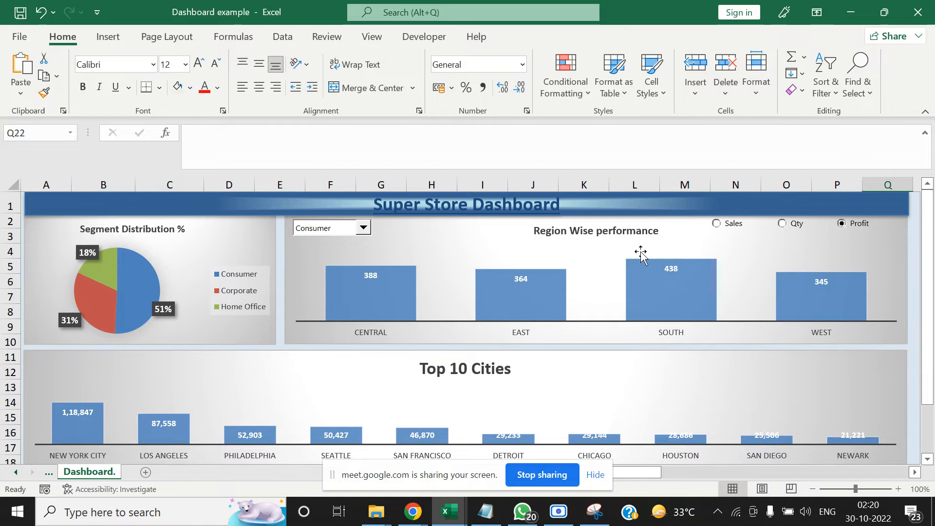
click(716, 224)
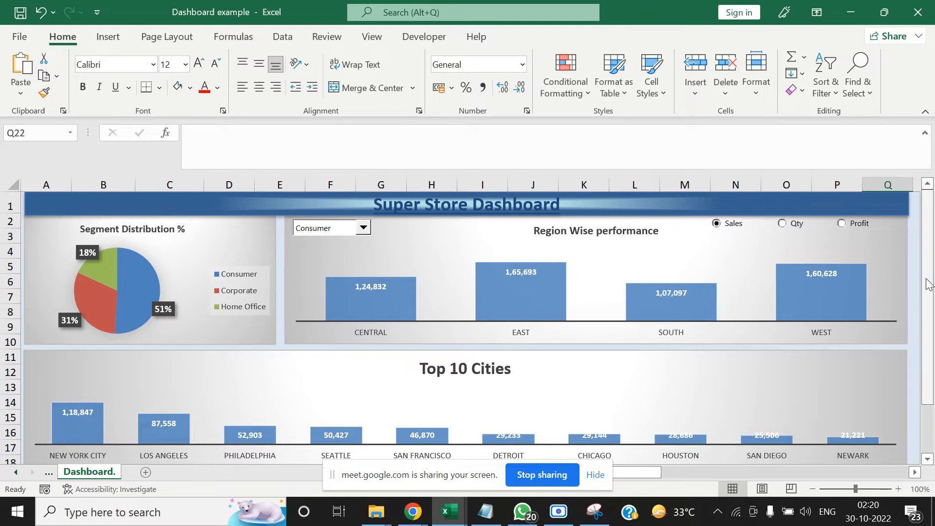
Browse further down the city ranking in the Top 10 Cities chart using the dashboard's own scroll bar
drag(927, 287, 922, 339)
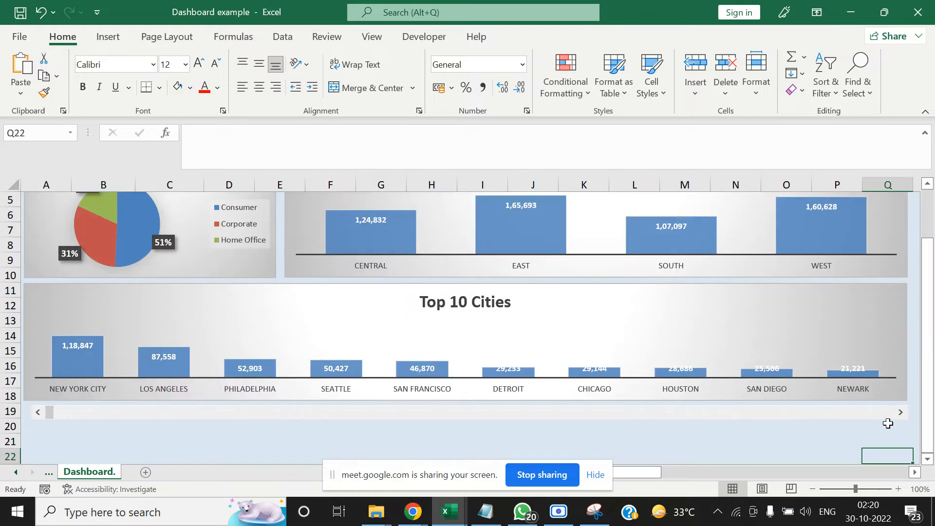
click(900, 412)
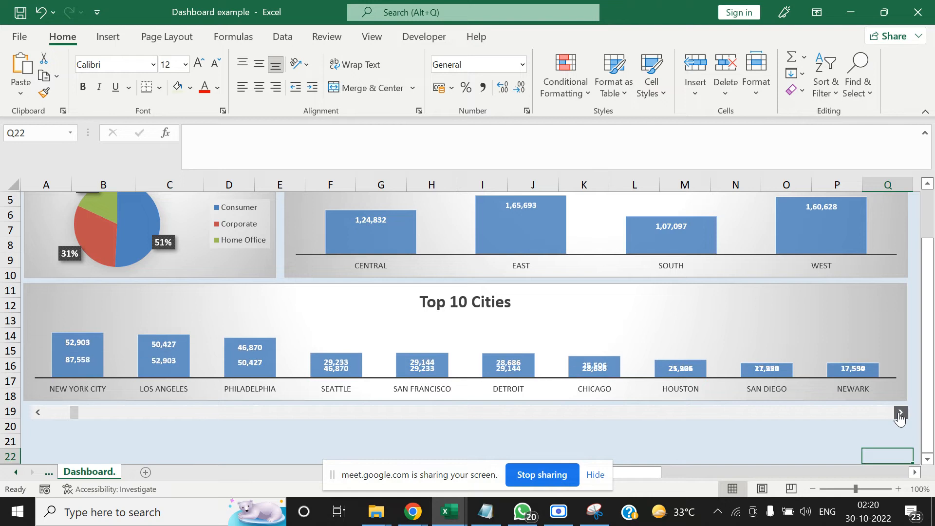
click(900, 412)
click(899, 411)
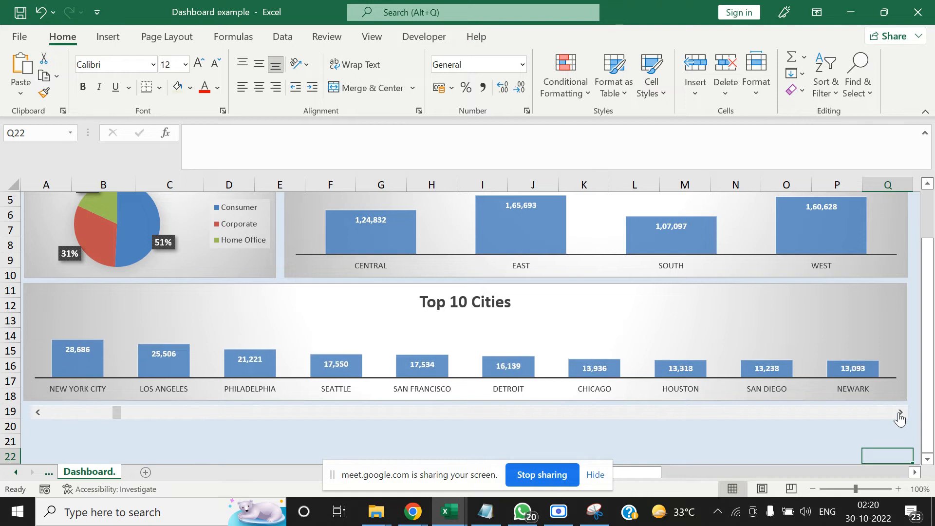
click(899, 412)
click(899, 412)
click(899, 411)
click(899, 412)
click(899, 412)
click(900, 411)
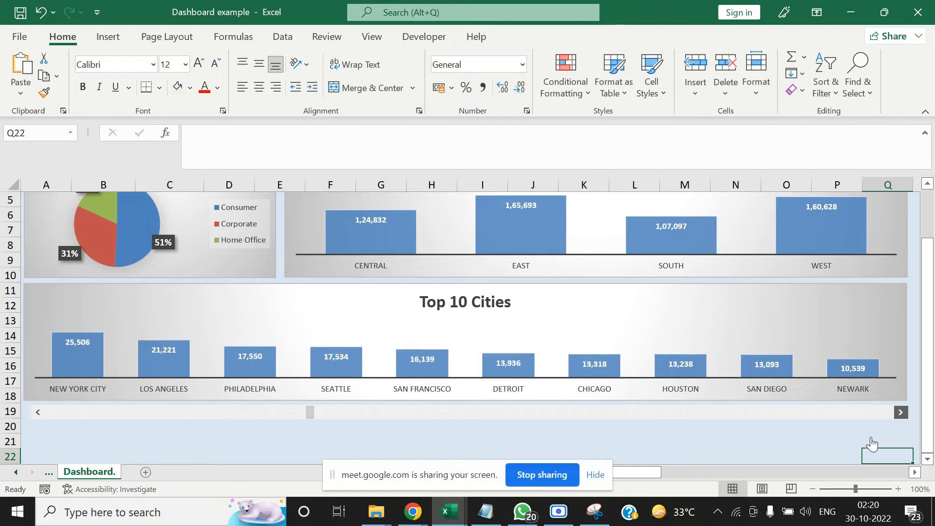
click(802, 445)
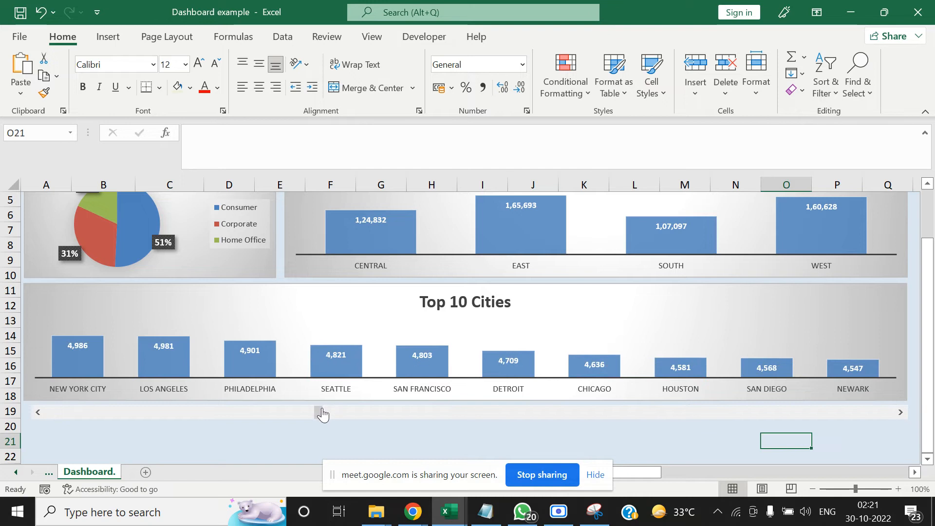
Return the Top 10 Cities chart to the start of its ranking and switch the Region Wise performance measure to Qty
drag(319, 411, 32, 420)
click(57, 421)
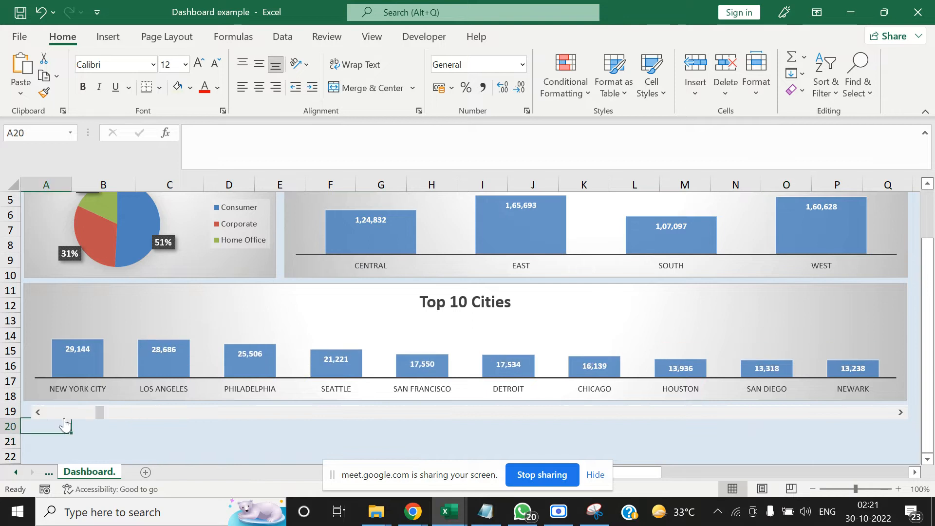
click(65, 416)
scroll(927, 288, up, 2)
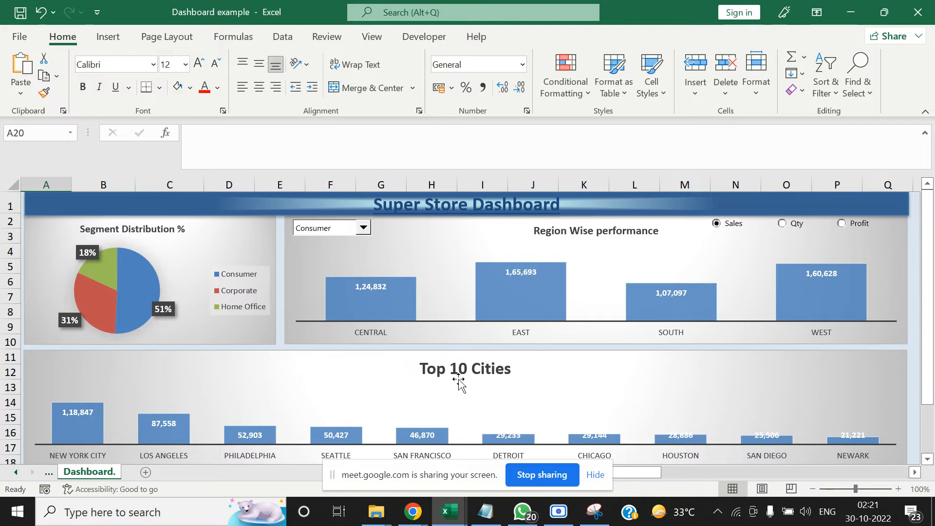
click(782, 223)
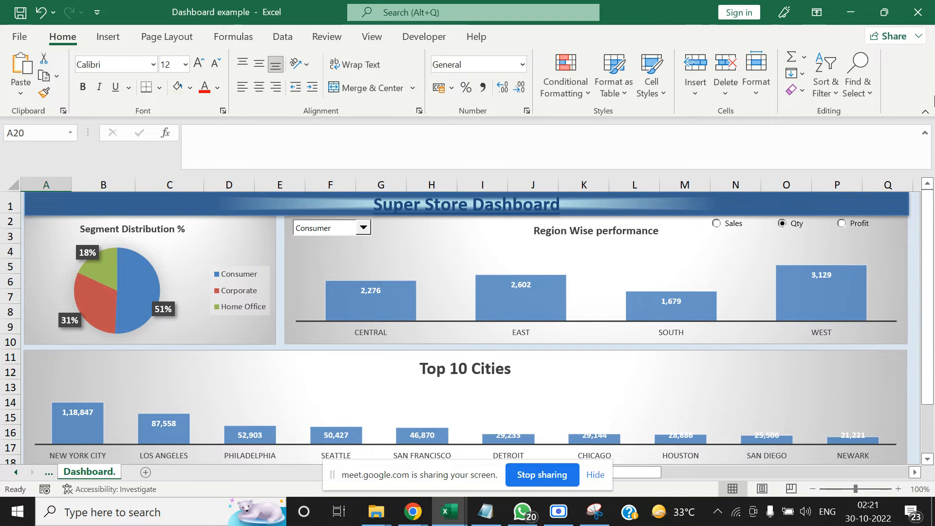
Close the Dashboard example workbook without saving and go to the Pivot. sheet of Excel Advance Batch 2
click(918, 12)
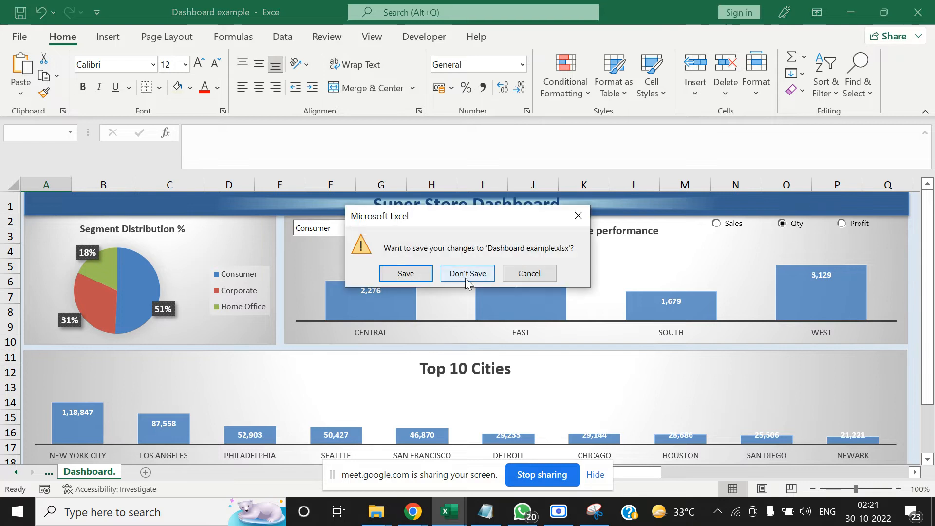
click(490, 278)
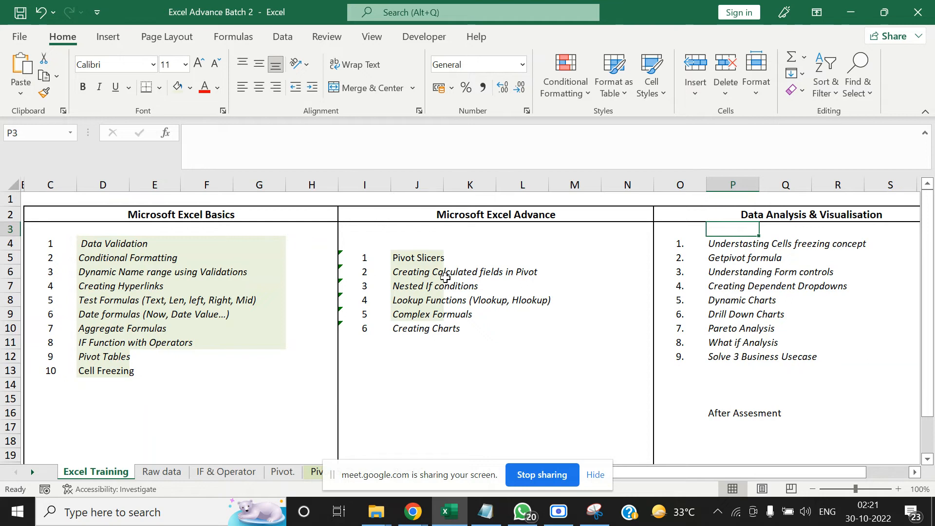
click(162, 472)
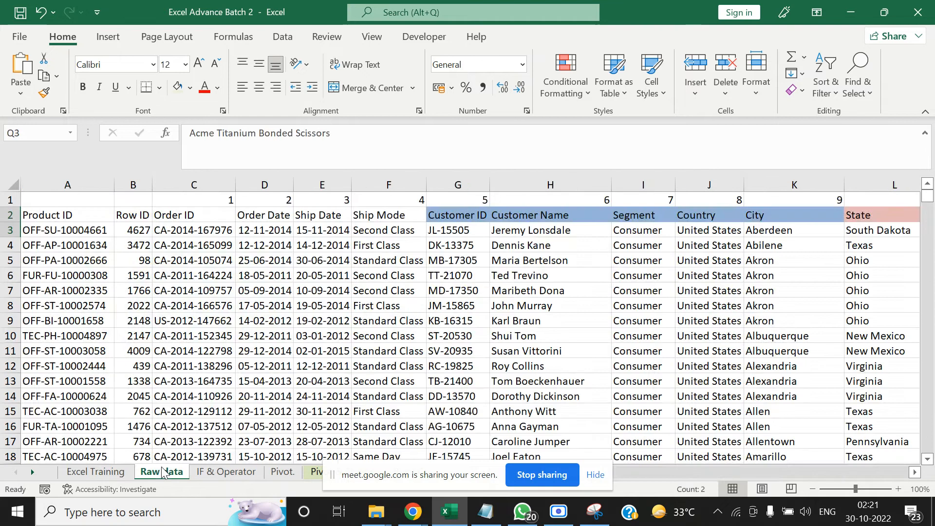
click(283, 472)
click(224, 380)
click(77, 232)
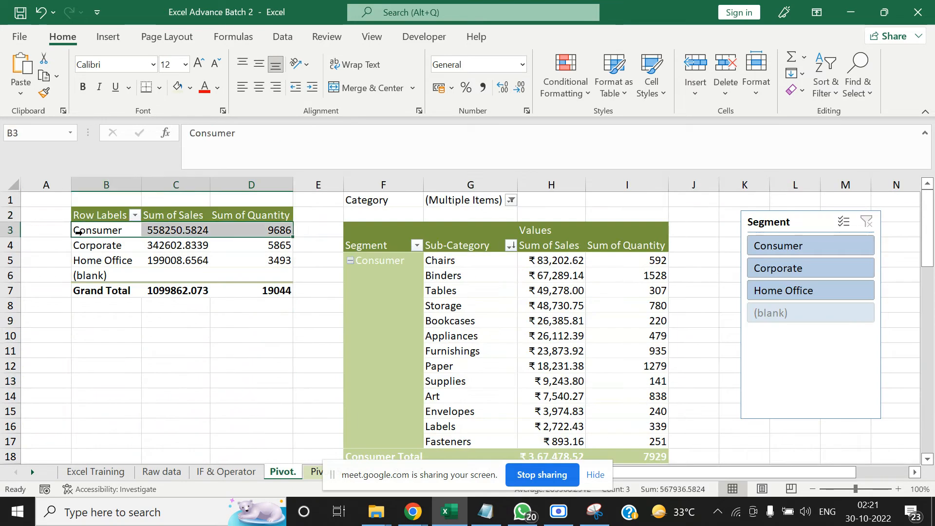
double_click(179, 233)
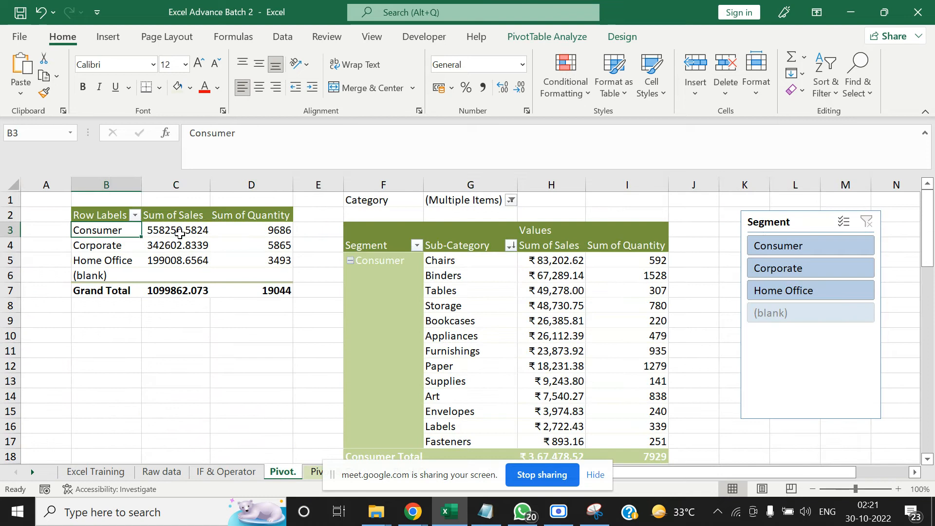
key(shift+Right)
key(shift+Right)
key(shift+Down)
key(shift+Down)
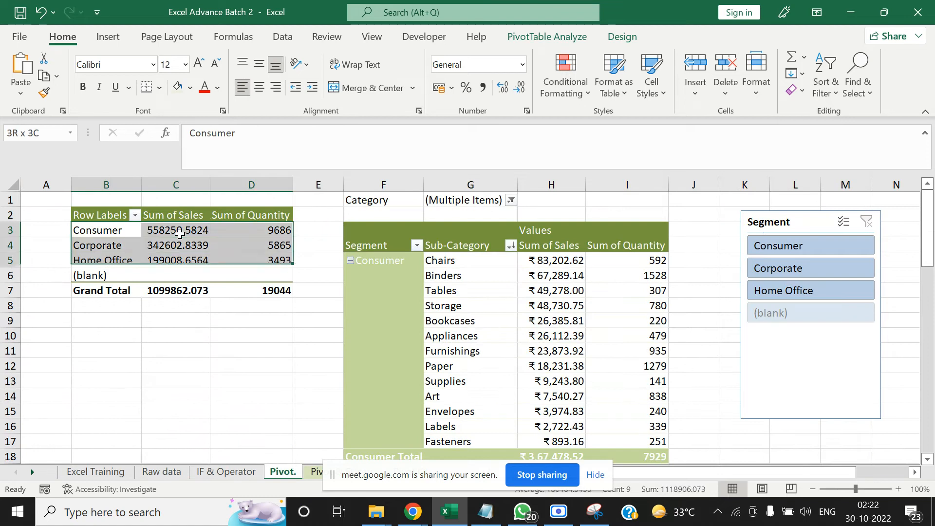
key(Left)
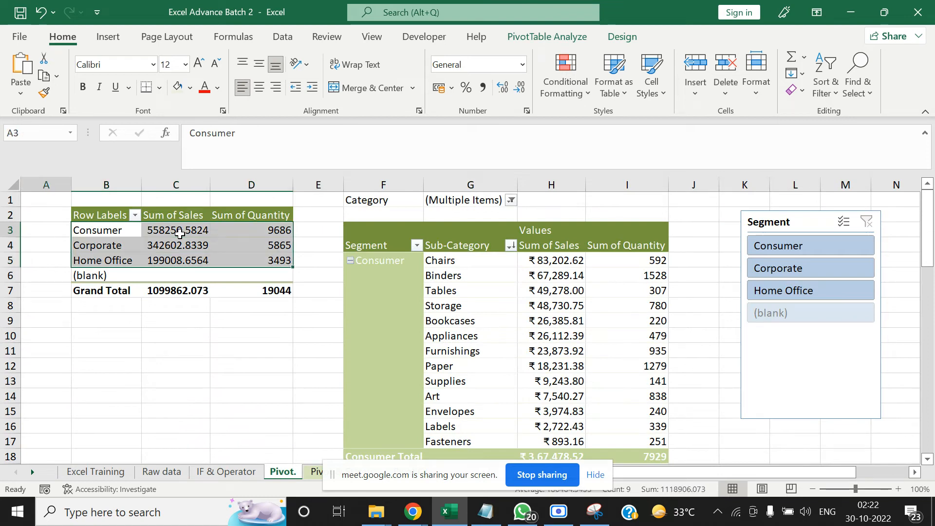
Copy the Consumer, Corporate and Home Office labels with their Sum of Sales values from B3:C5
key(Right)
key(shift+Right)
key(shift+Right)
key(shift+Left)
key(shift+Down)
key(shift+Down)
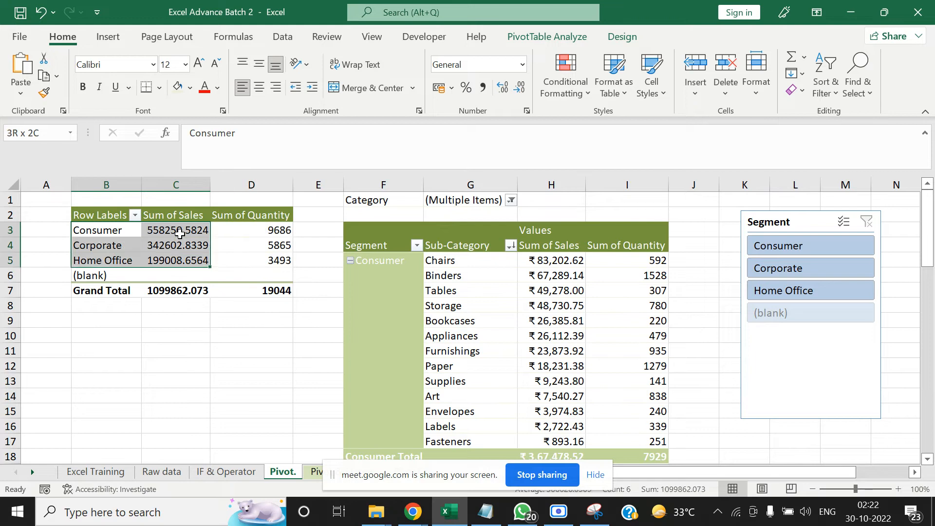
key(ctrl+c)
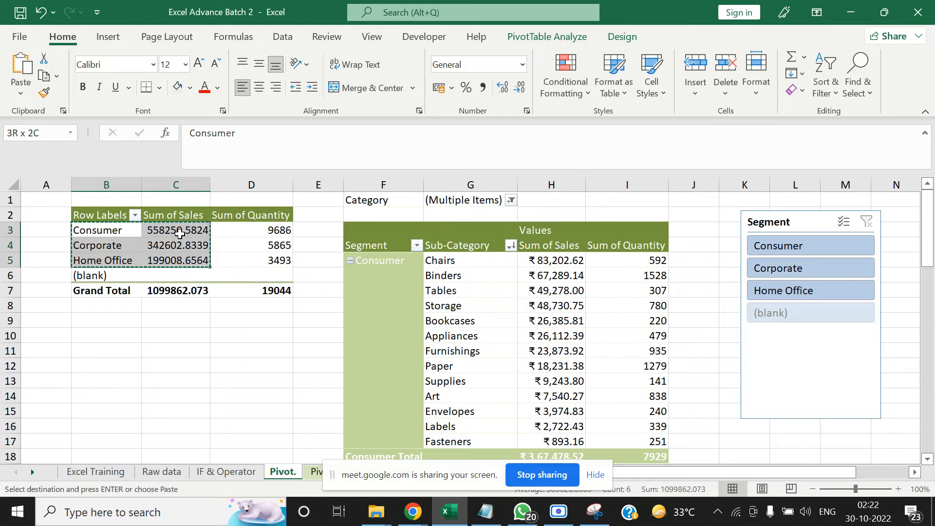
Add a new blank worksheet to the workbook for the chart data
click(33, 471)
click(34, 471)
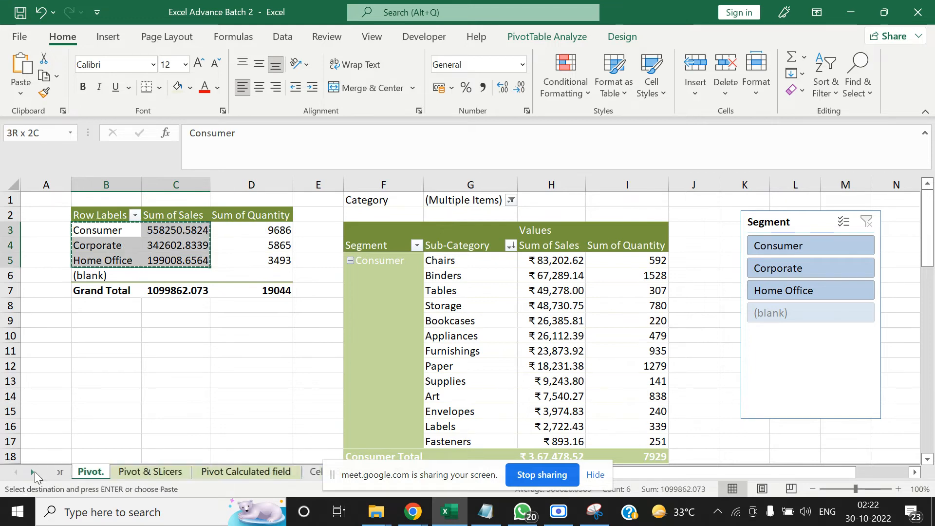
click(34, 471)
click(34, 471)
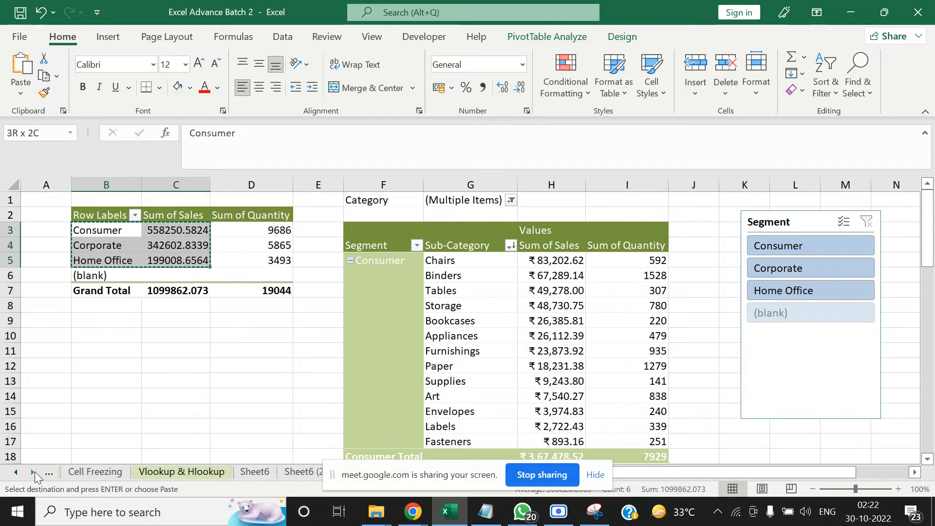
click(594, 475)
click(452, 472)
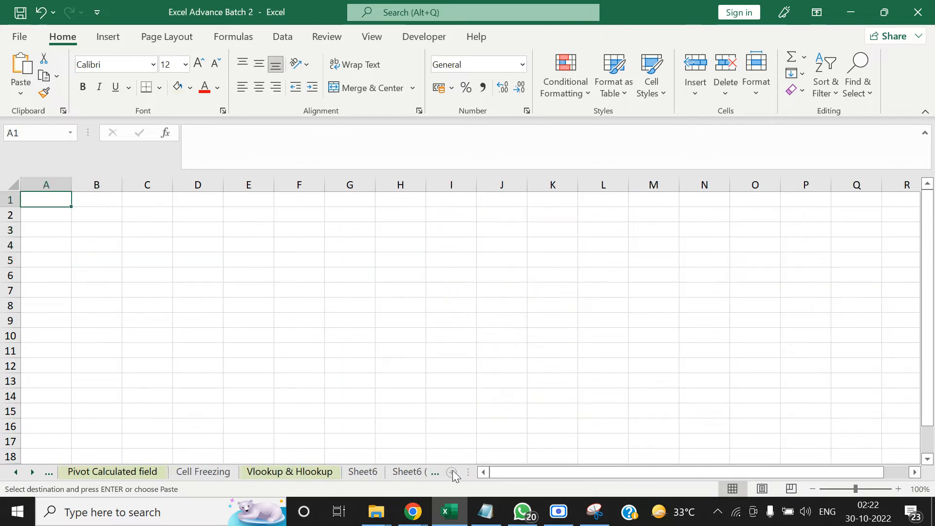
Paste the copied segment sales as values only, starting at cell C3 of the new sheet
click(168, 233)
key(alt)
key(e)
key(s)
key(v)
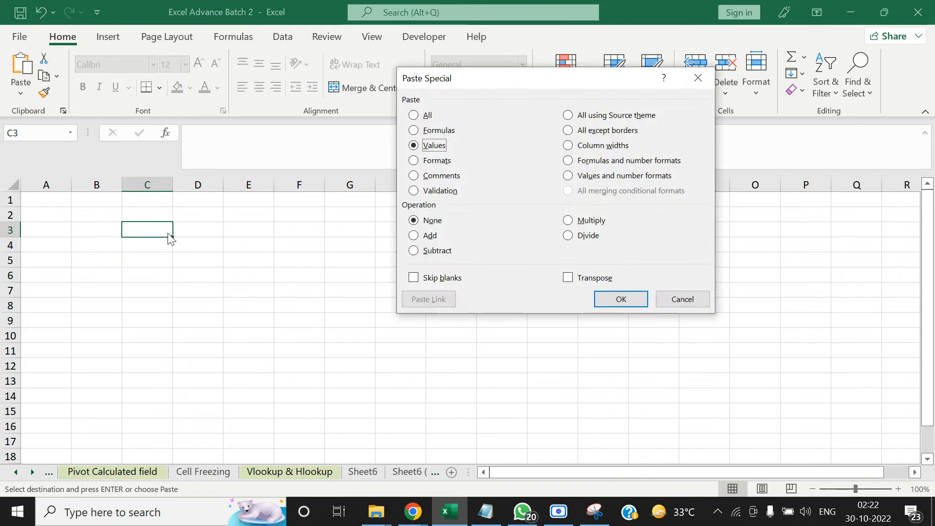
key(Return)
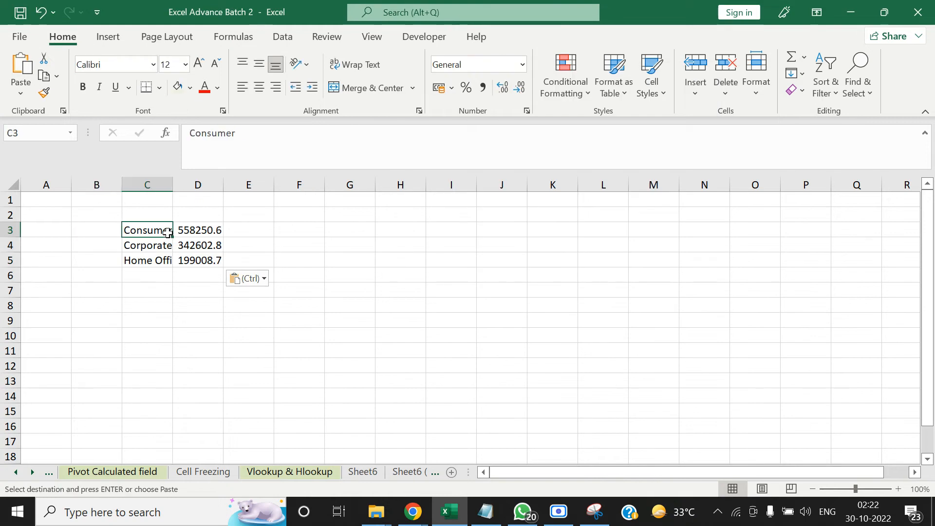
Insert a 2-D pie chart from the segment sales data in C3:D5
key(shift+Right)
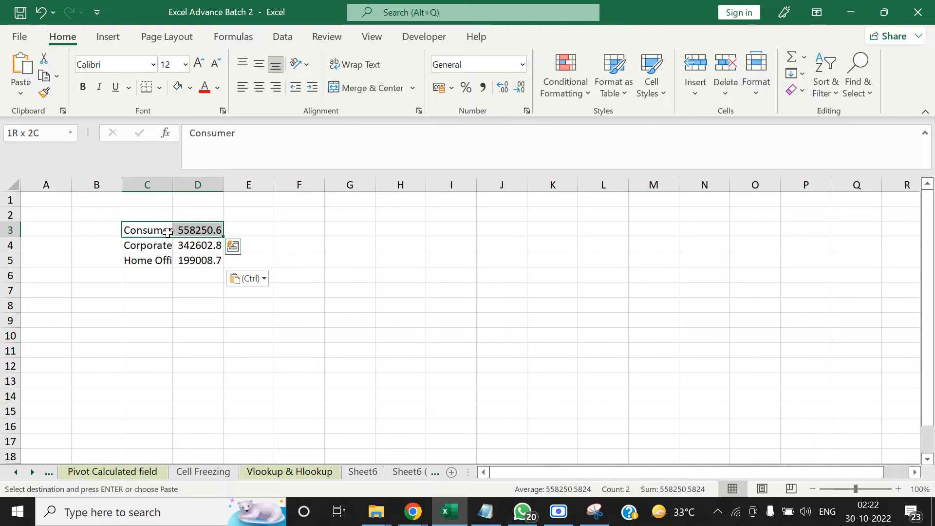
key(Right)
key(Left)
key(ctrl+shift+Right)
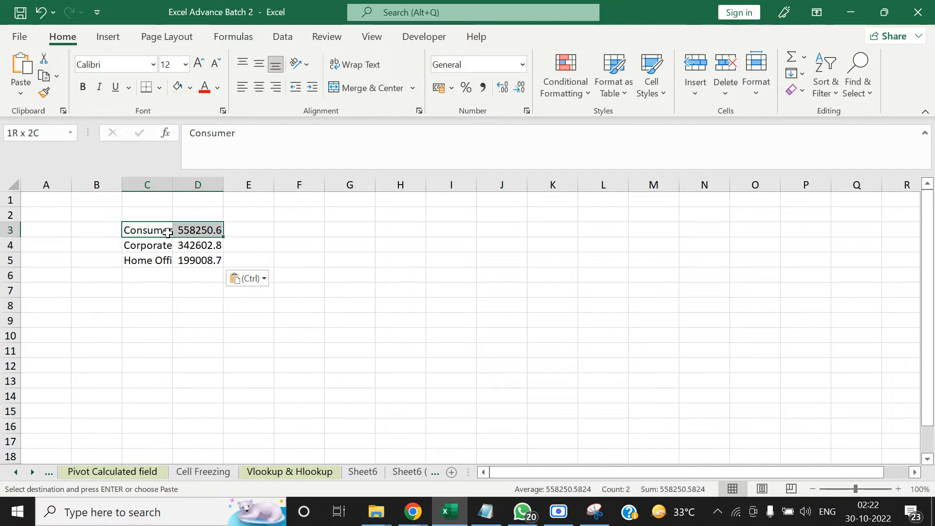
key(ctrl+shift+Down)
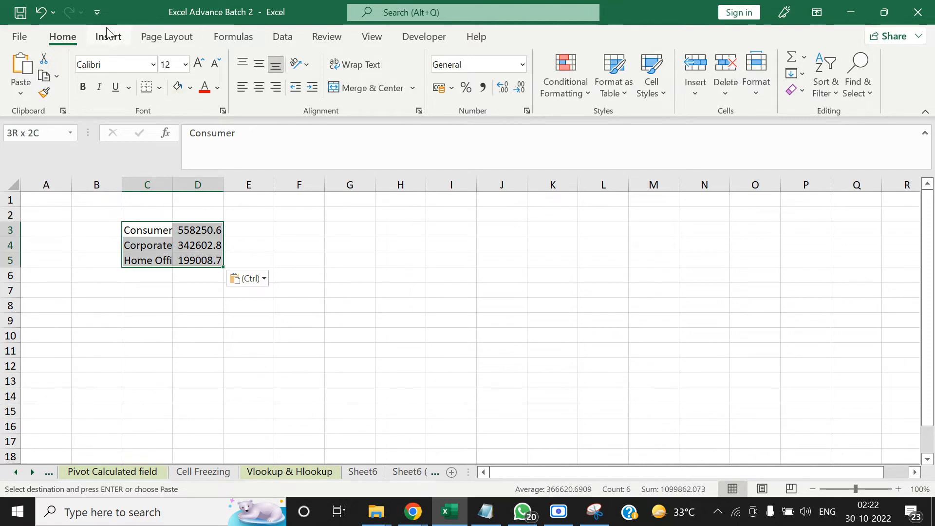
click(106, 35)
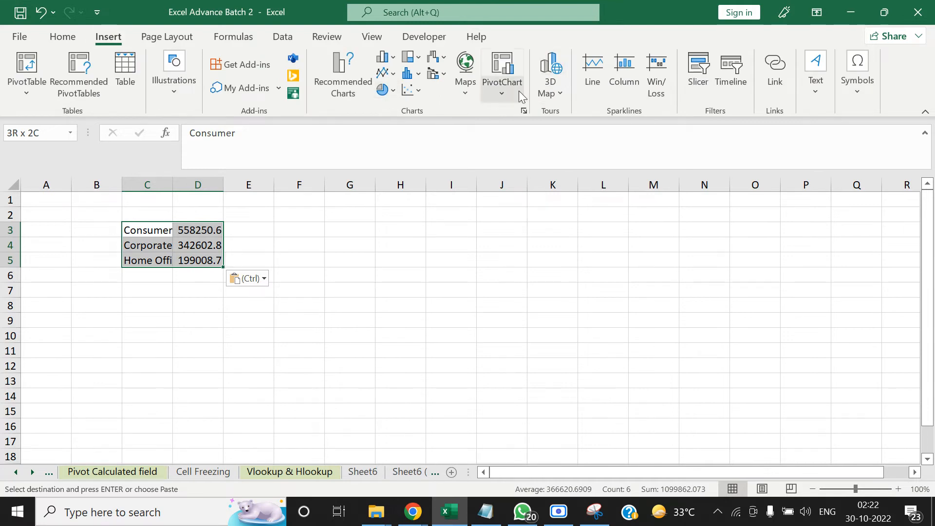
click(395, 92)
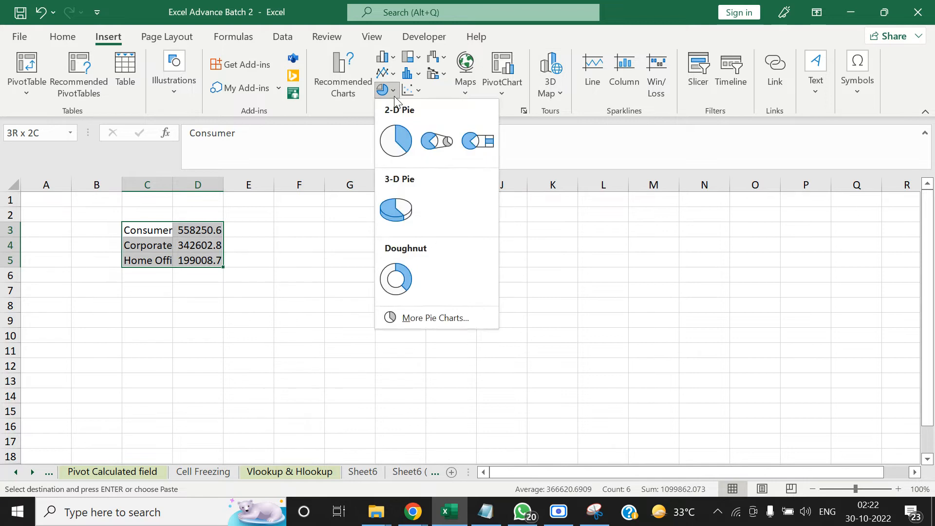
click(395, 138)
Place the pie chart over its source data and shrink it to cover about B2:H12
drag(375, 231, 148, 215)
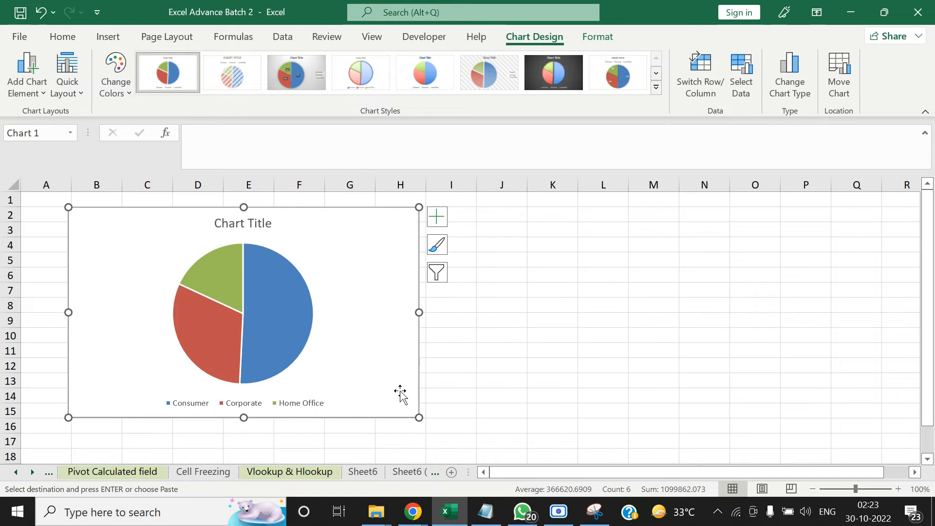
drag(418, 417, 384, 377)
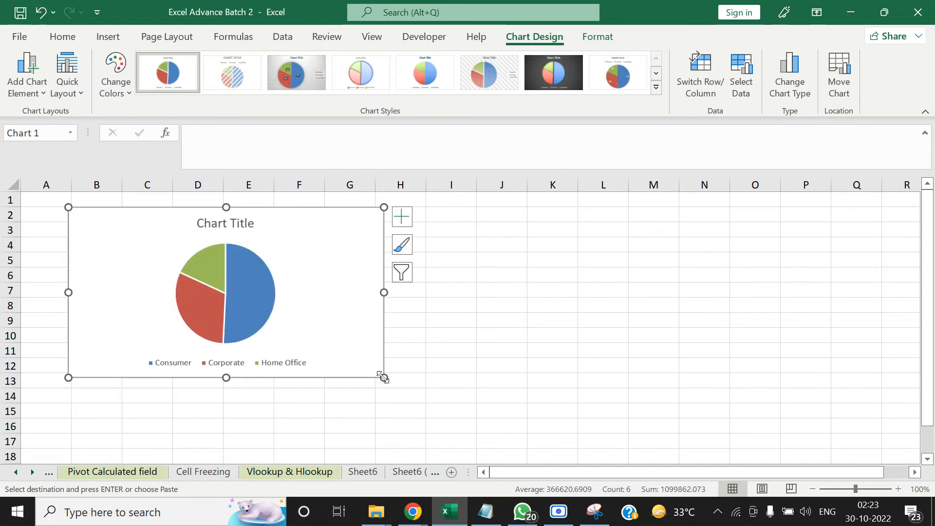
click(563, 339)
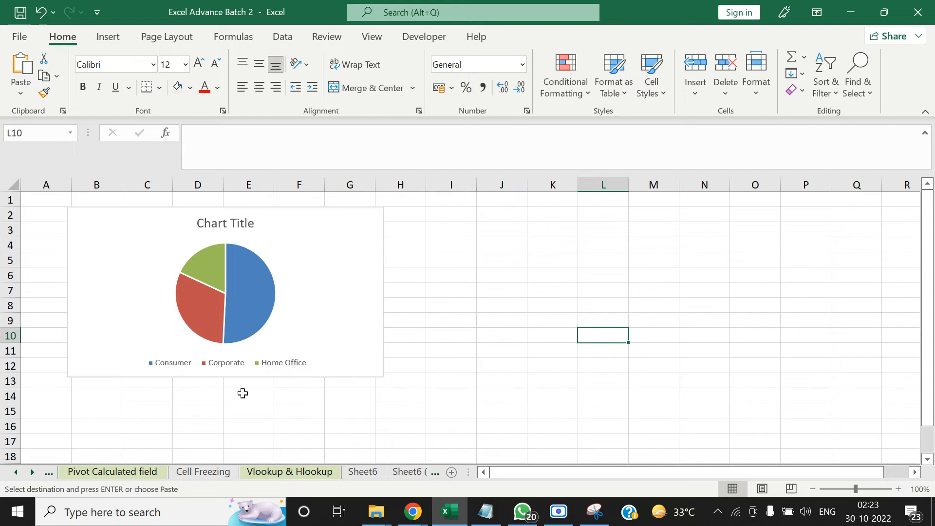
Move the pie chart aside to expose the source data in C3:D5, and put it back over those cells
mouse_move(271, 285)
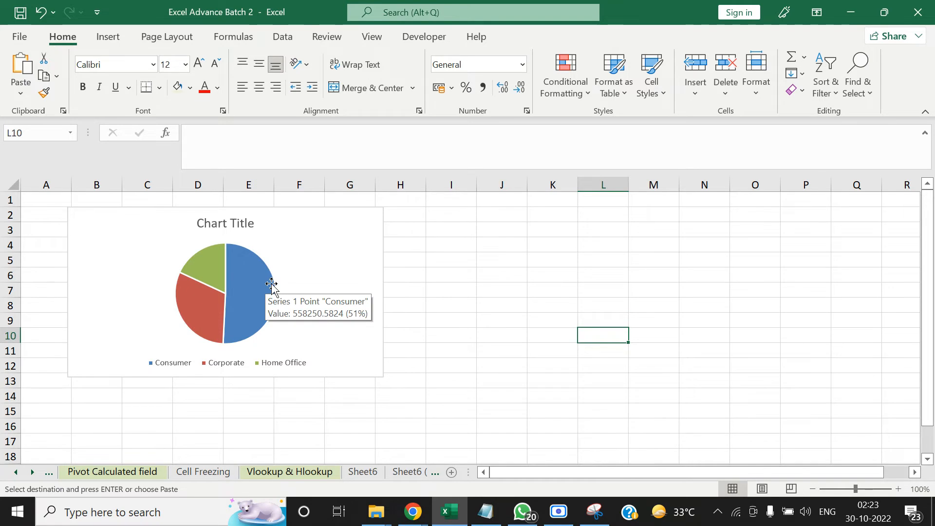
drag(349, 219, 703, 284)
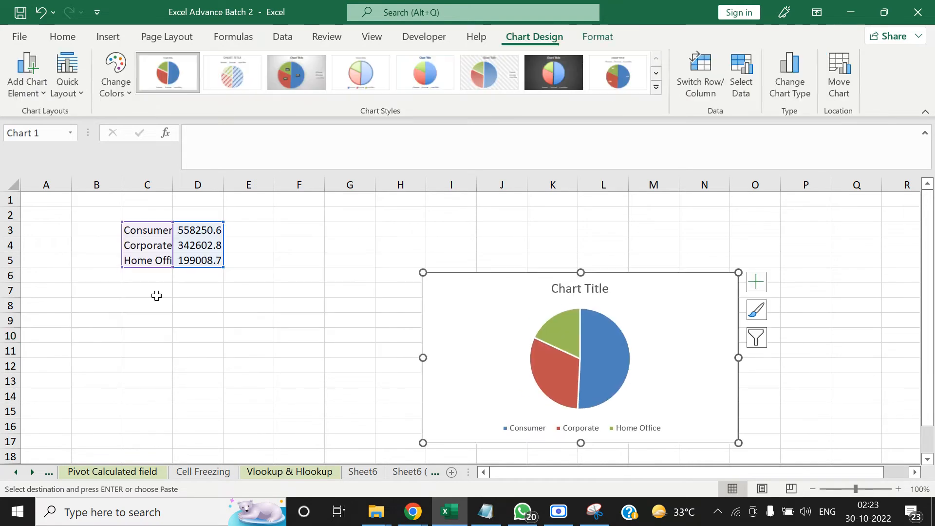
click(239, 302)
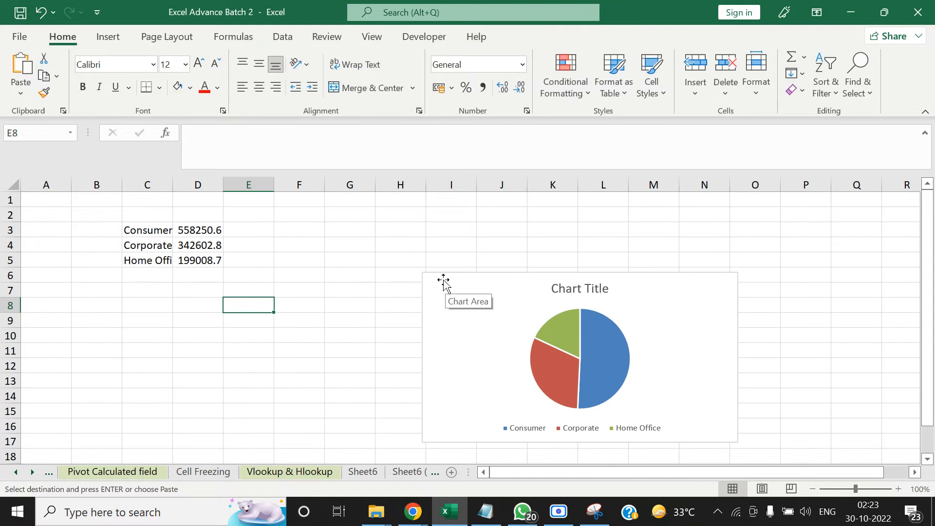
drag(443, 281, 105, 213)
click(499, 336)
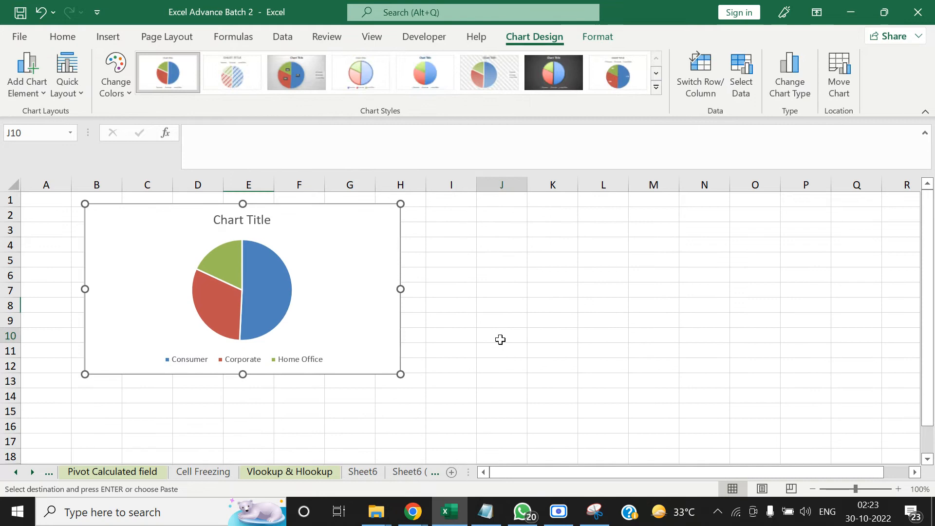
click(561, 319)
Add data labels to the slices of the pie chart
right_click(276, 299)
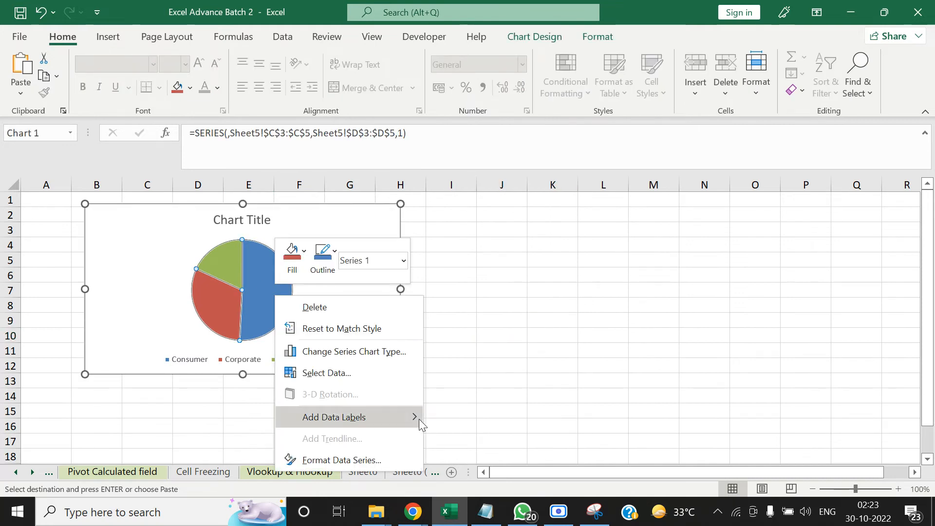
mouse_move(418, 419)
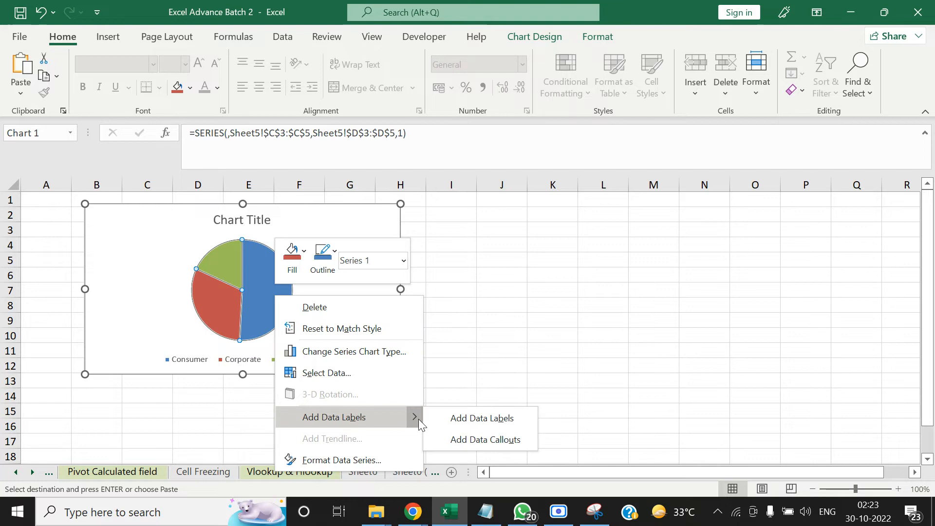
click(495, 418)
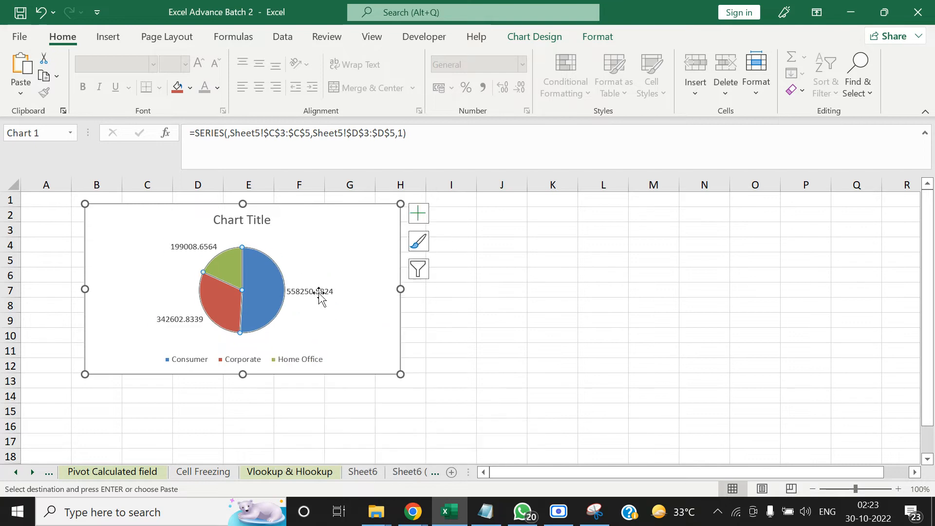
Format the pie chart's data labels to show Percentage instead of Value
click(318, 294)
right_click(319, 295)
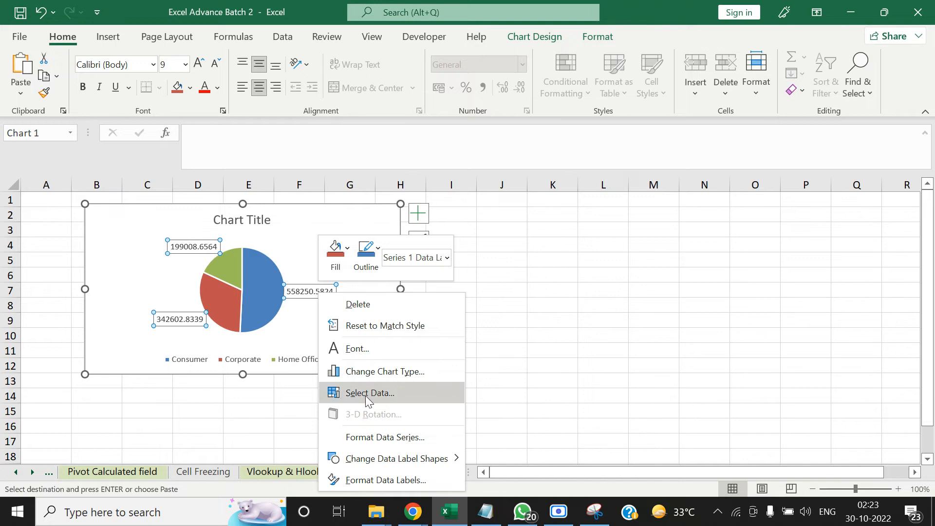
click(420, 480)
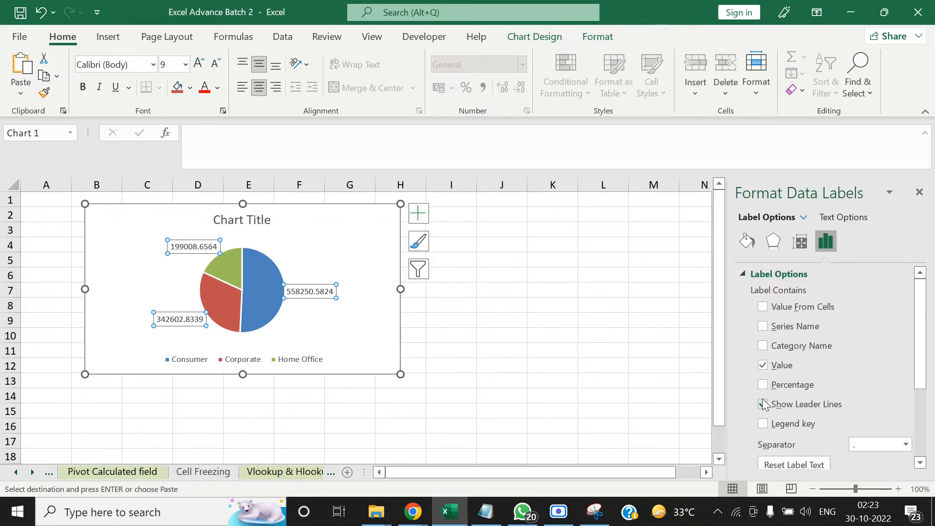
click(763, 365)
click(762, 385)
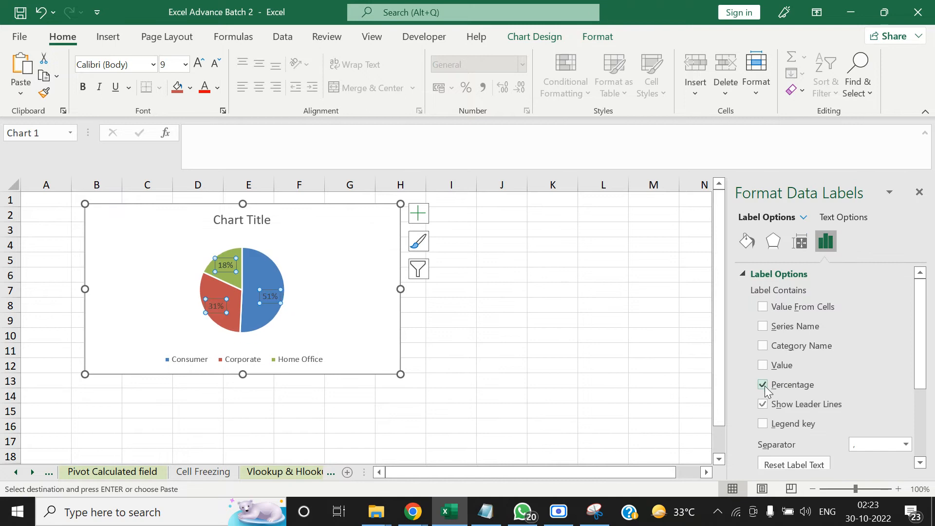
Close the formatting pane and shrink the pie chart to cover about B2:G10
click(501, 292)
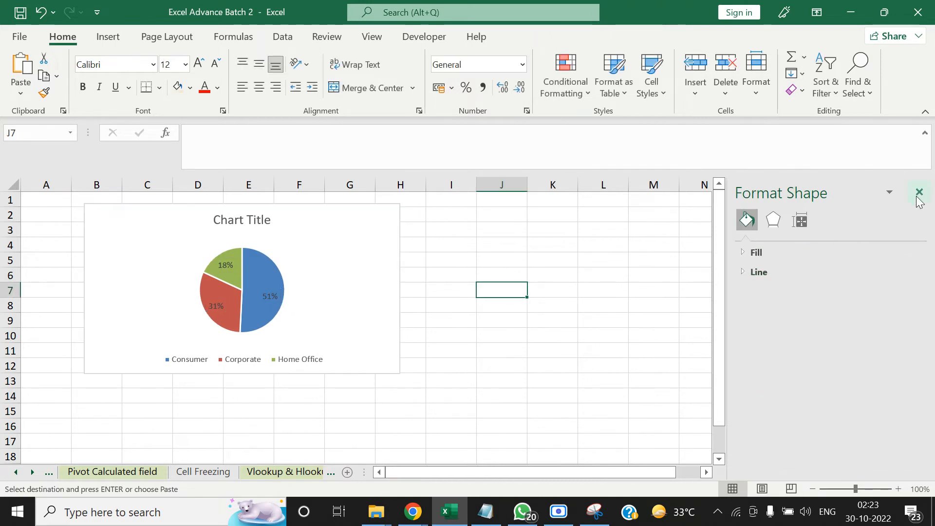
click(918, 191)
click(397, 381)
click(360, 362)
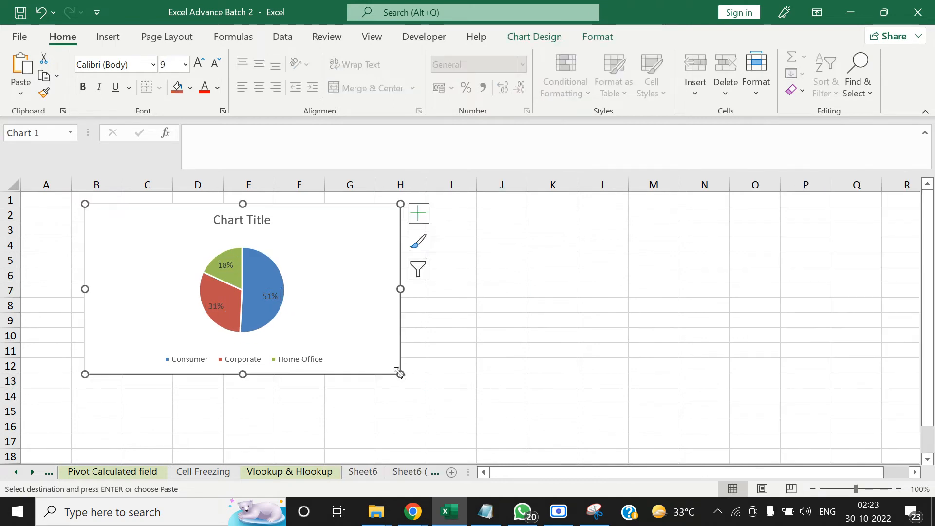
drag(398, 374, 360, 344)
click(501, 319)
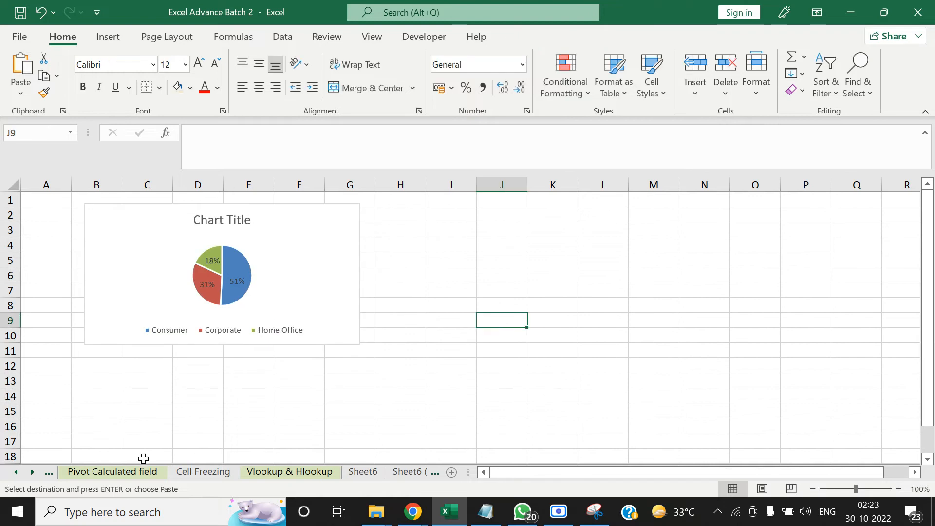
click(261, 408)
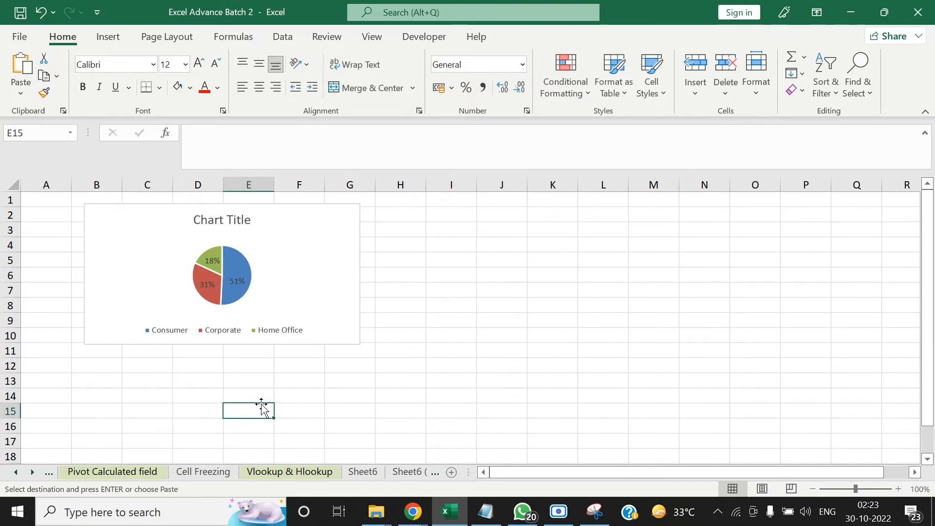
Copy the entire product sales pivot starting at H3 on the Pivot Calculated field sheet and paste it at L3
click(118, 472)
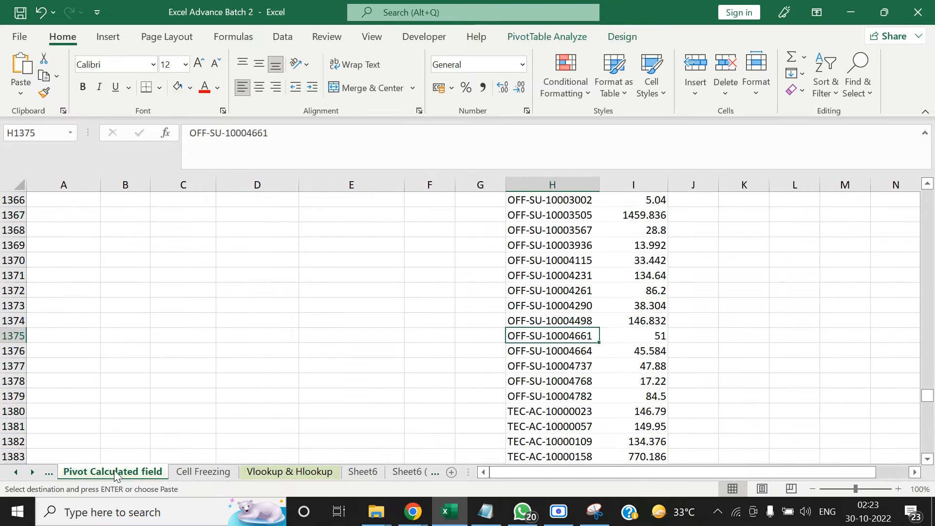
key(Down)
key(Right)
key(Down)
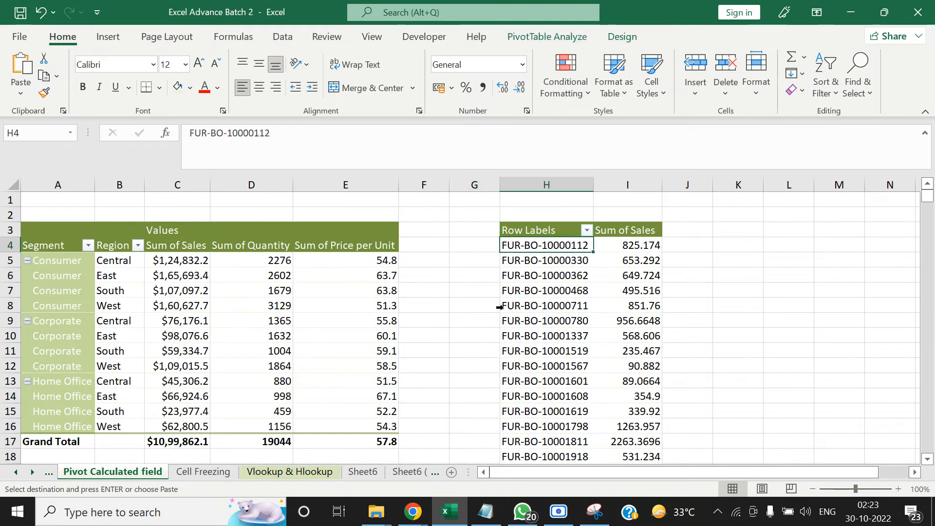
key(Right)
key(Right)
key(Right)
key(Left)
key(Left)
key(Left)
key(Up)
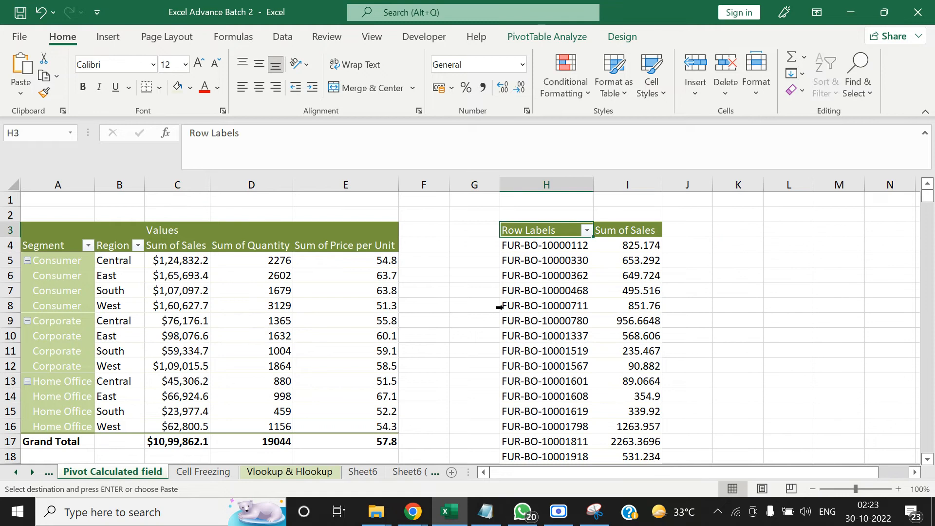
key(ctrl+shift+Right)
key(ctrl+shift+Down)
key(ctrl+c)
key(ctrl+Up)
key(Down)
key(Down)
key(Right)
key(Right)
key(Right)
key(Right)
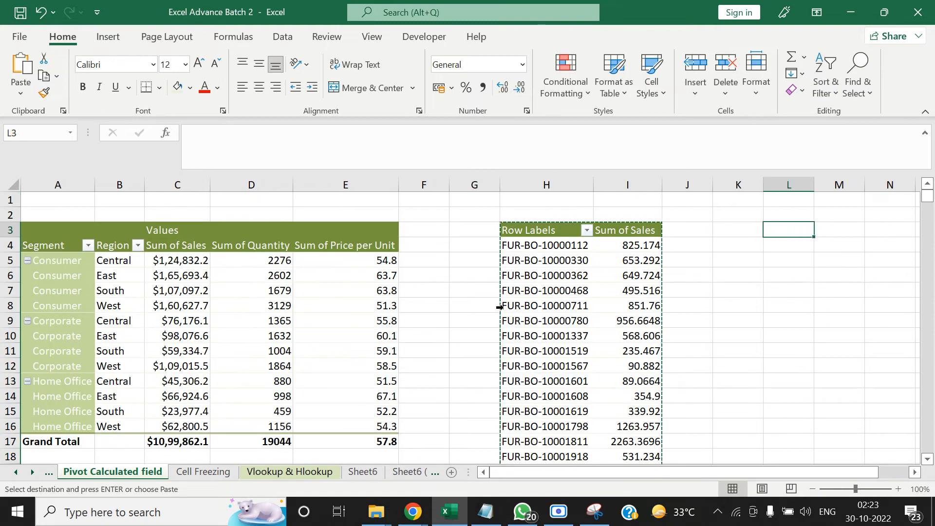
key(ctrl+v)
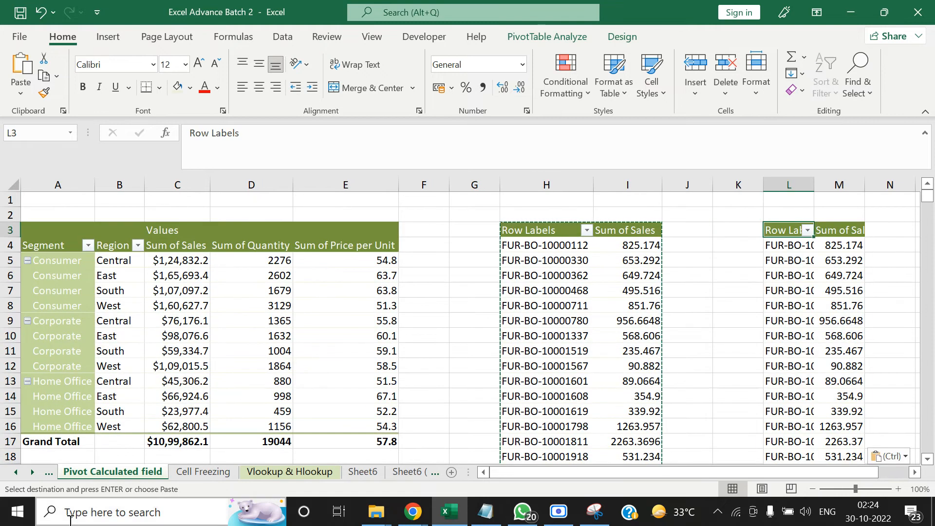
Add the header month in V2 of the Raw data sheet, beside the Profit column
click(16, 472)
click(16, 472)
click(17, 471)
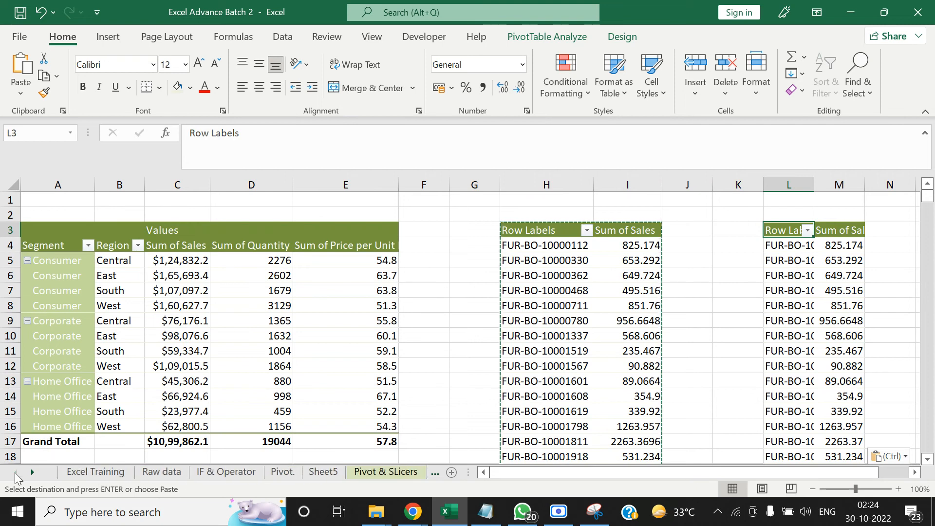
click(161, 471)
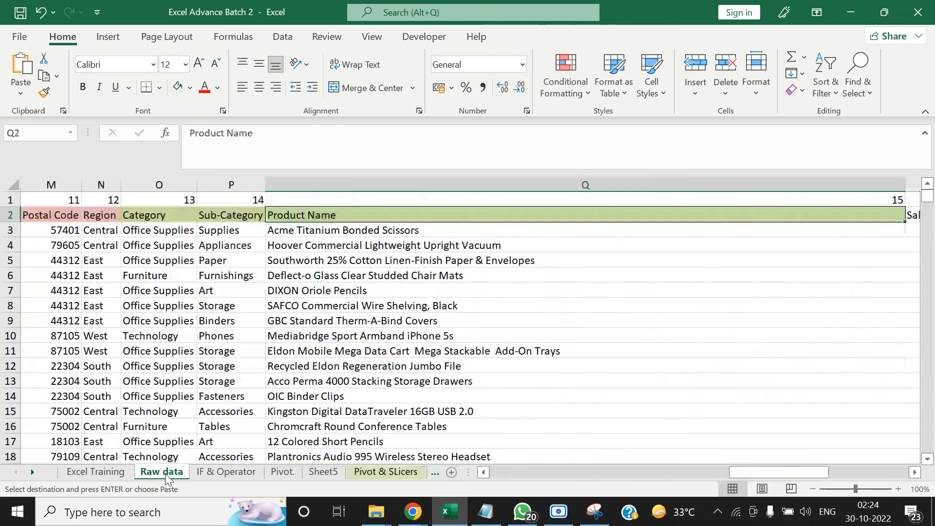
key(ctrl+Left)
key(Right)
key(ctrl+Right)
key(Right)
key(Right)
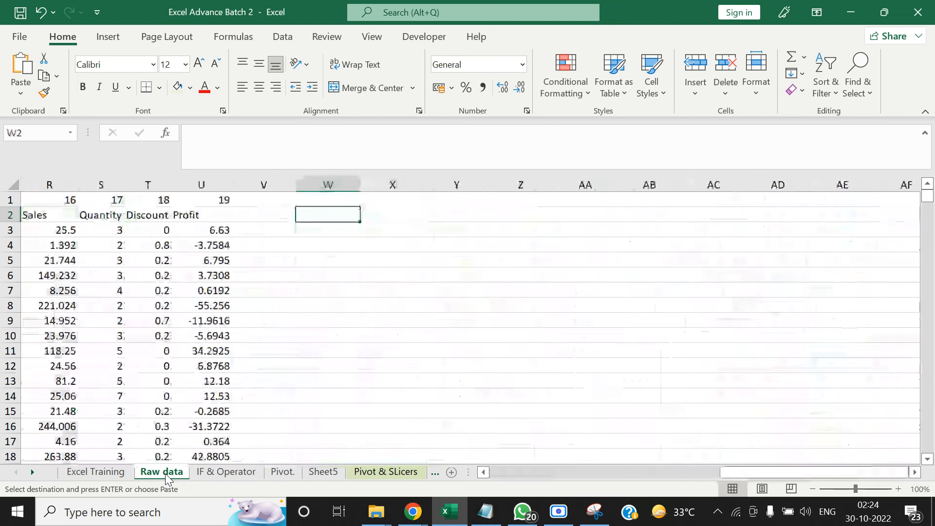
key(Left)
key(Left)
key(ctrl+Left)
key(ctrl+Right)
key(Right)
key(Right)
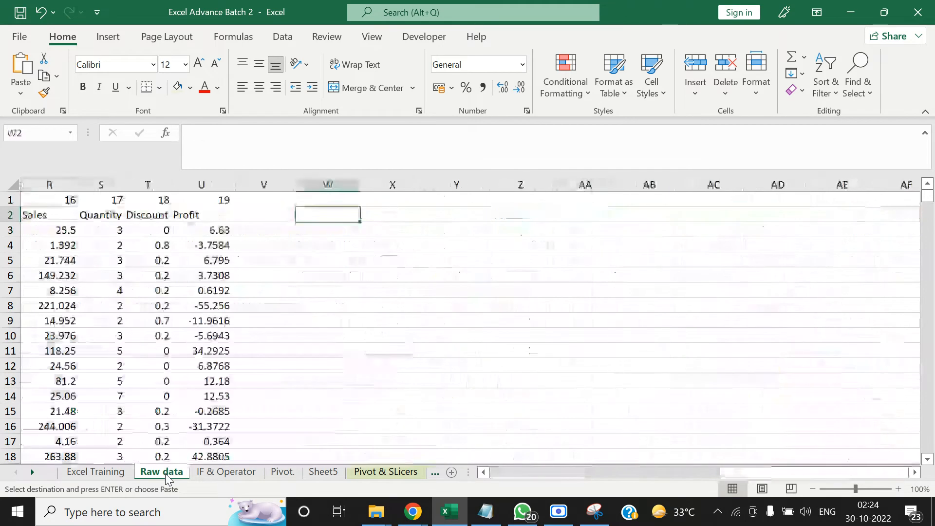
key(Left)
text(=)
key(Escape)
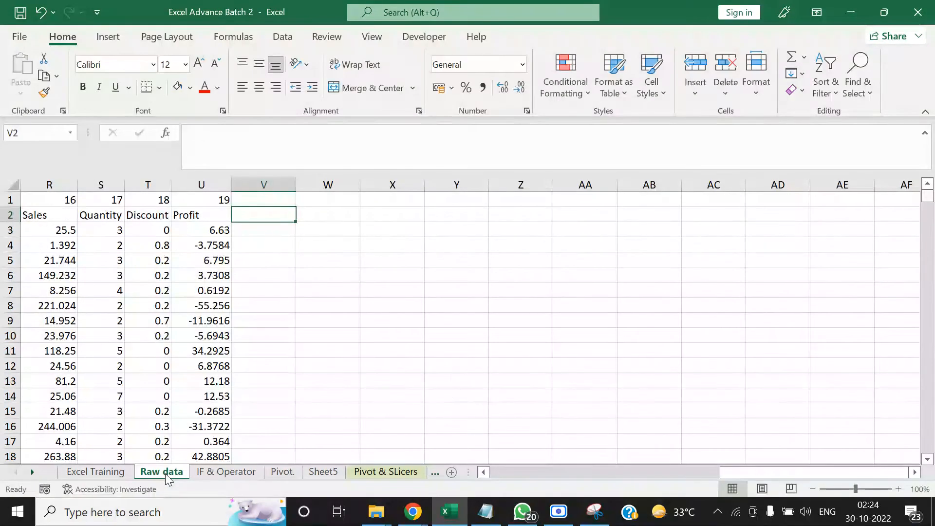
text(month)
key(Return)
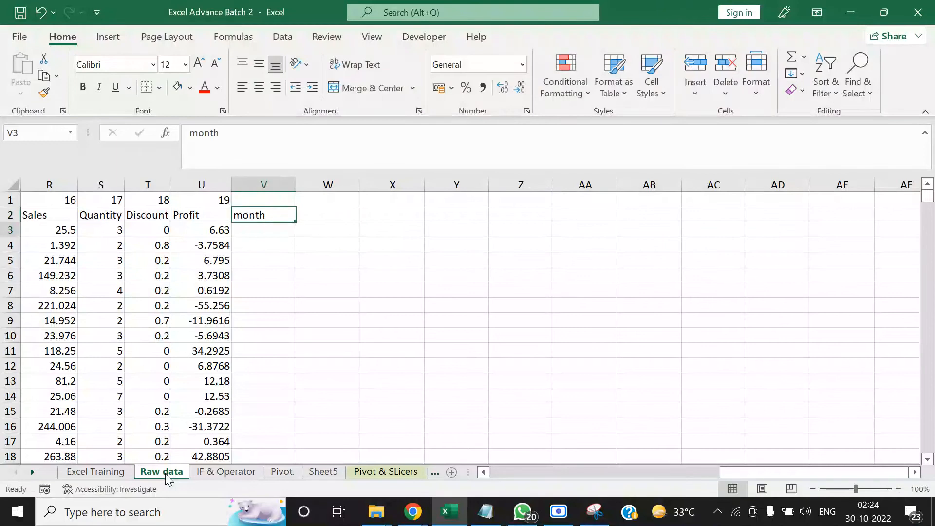
Enter =TEXT(D3,"MMM") in V3 to extract the abbreviated month from the Order Date
text(=tex)
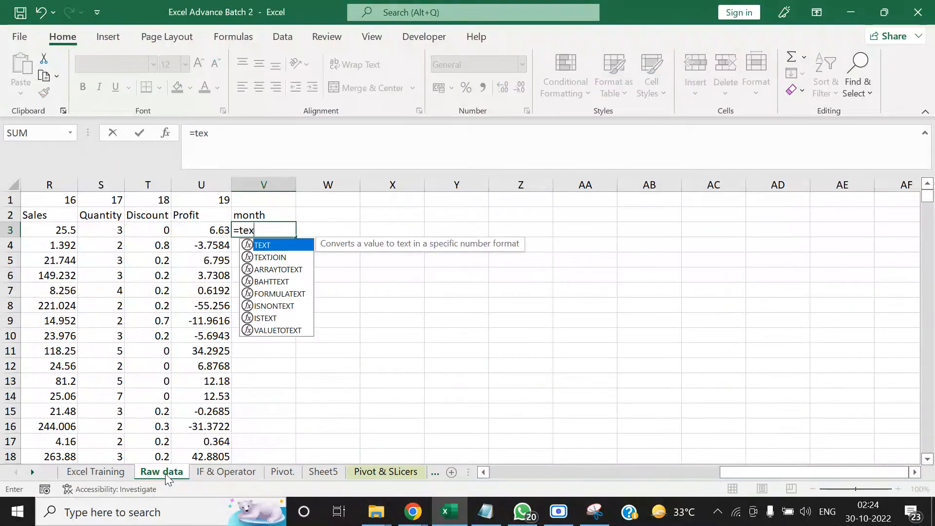
key(Tab)
key(Left)
key(ctrl+Left)
key(Right)
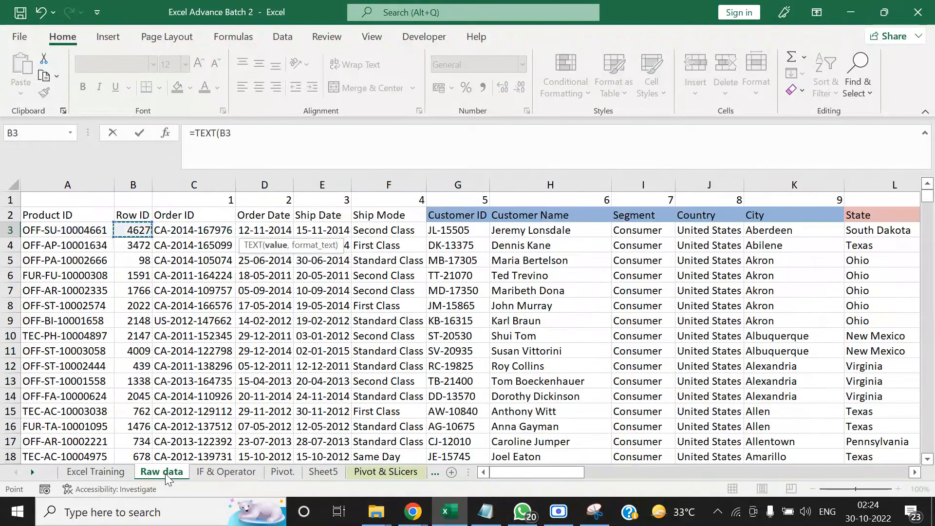
key(Right)
key(Right)
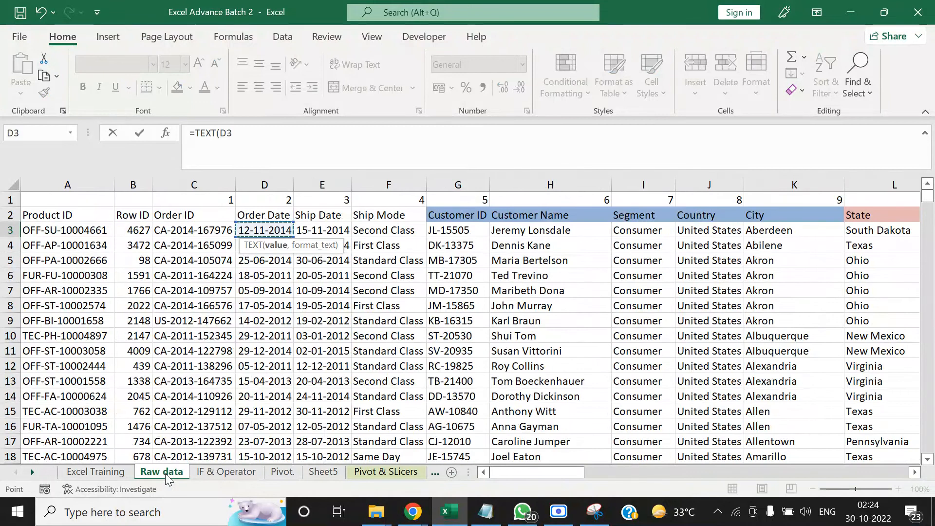
text(,"MMM)
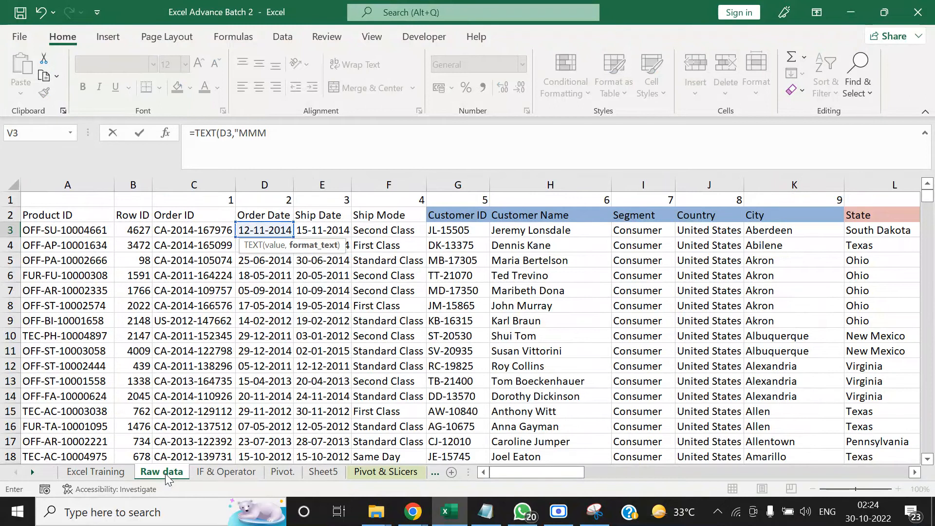
text(")
key(ctrl+Return)
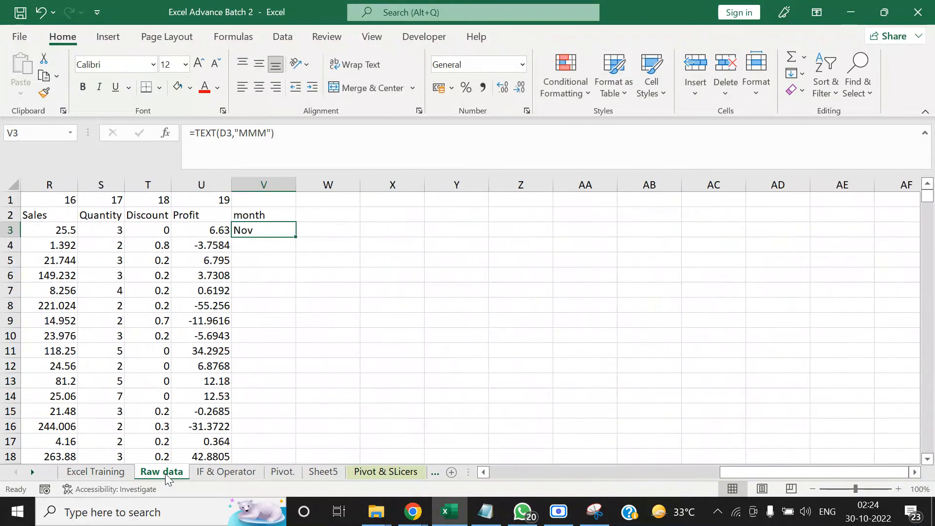
Copy the month formula from V3 down to the last data row, V5011
key(ctrl+c)
key(Left)
key(ctrl+Down)
key(Right)
key(ctrl+shift+Up)
key(ctrl+v)
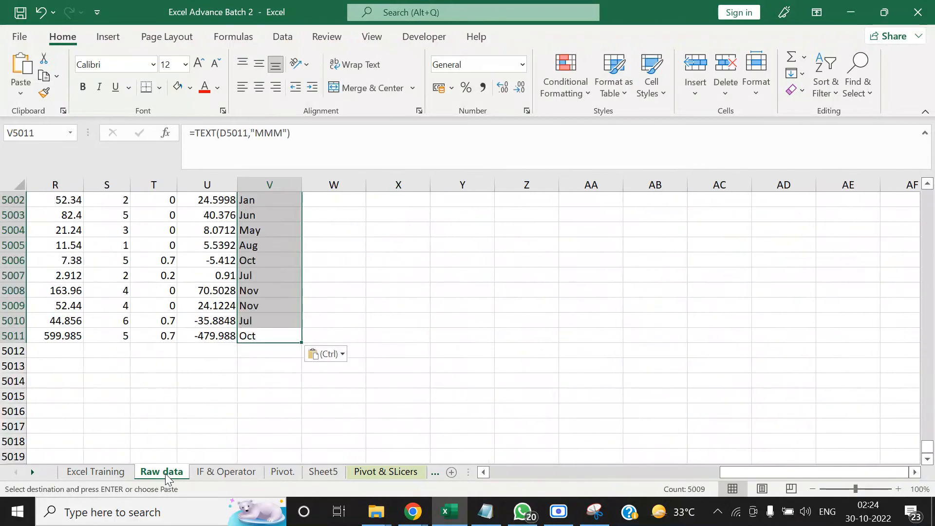
key(ctrl+Up)
key(ctrl+Up)
key(Down)
key(Escape)
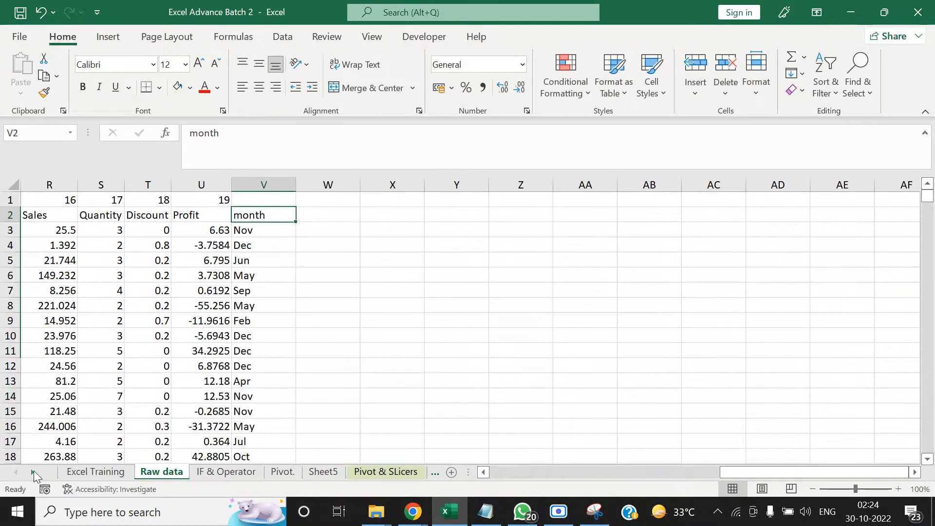
Examine the field list of the copied pivot at L3 on the Pivot Calculated field sheet, and close it
click(32, 472)
click(32, 472)
click(34, 470)
click(195, 475)
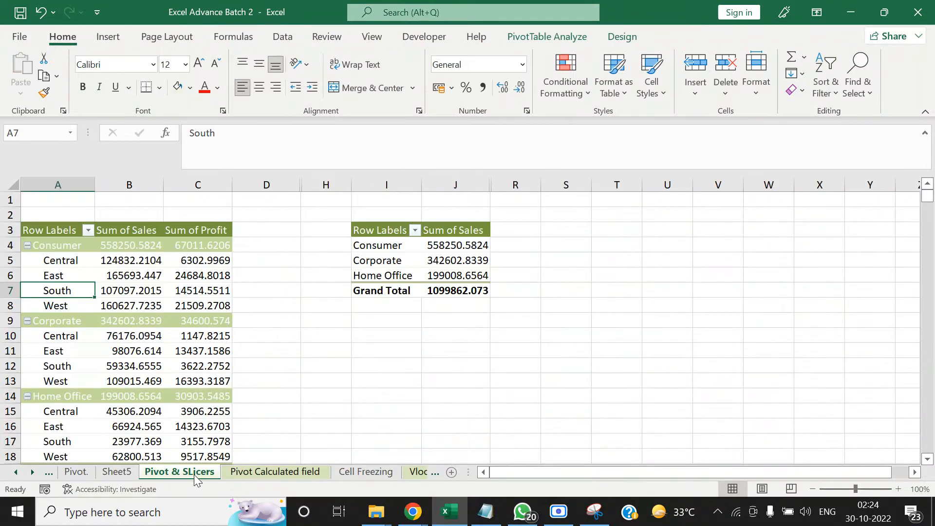
click(268, 472)
drag(766, 291, 838, 291)
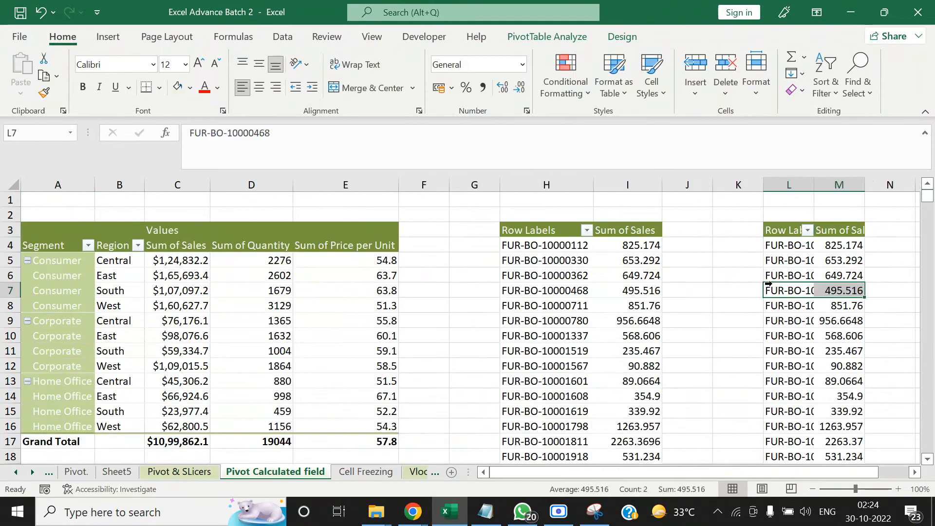
click(812, 264)
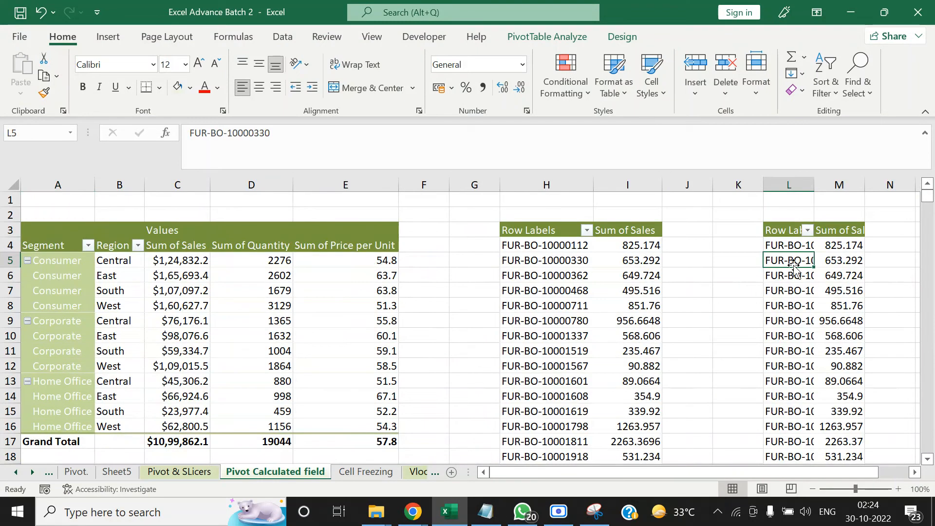
click(796, 306)
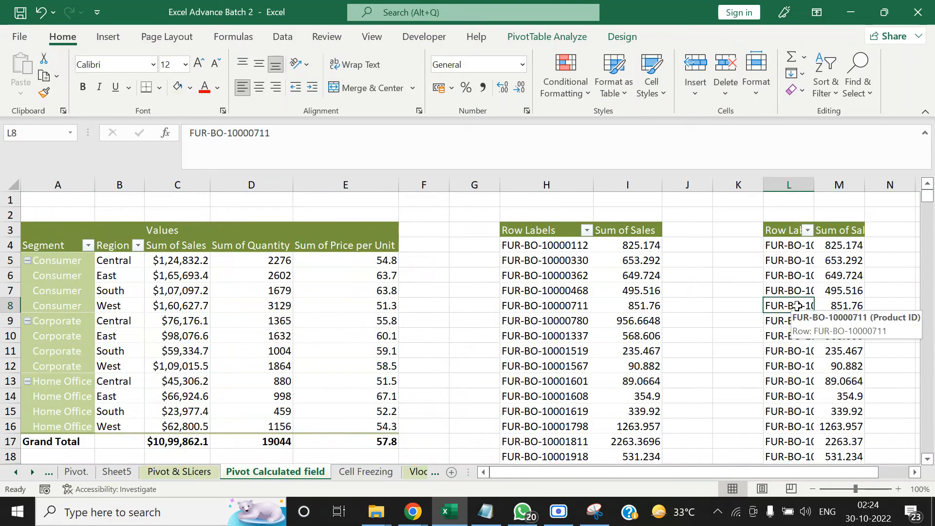
click(801, 277)
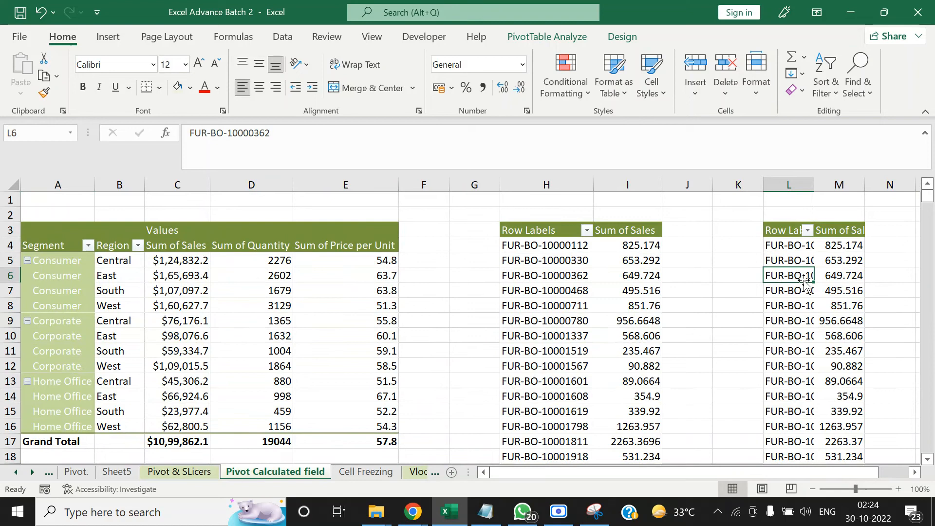
right_click(799, 263)
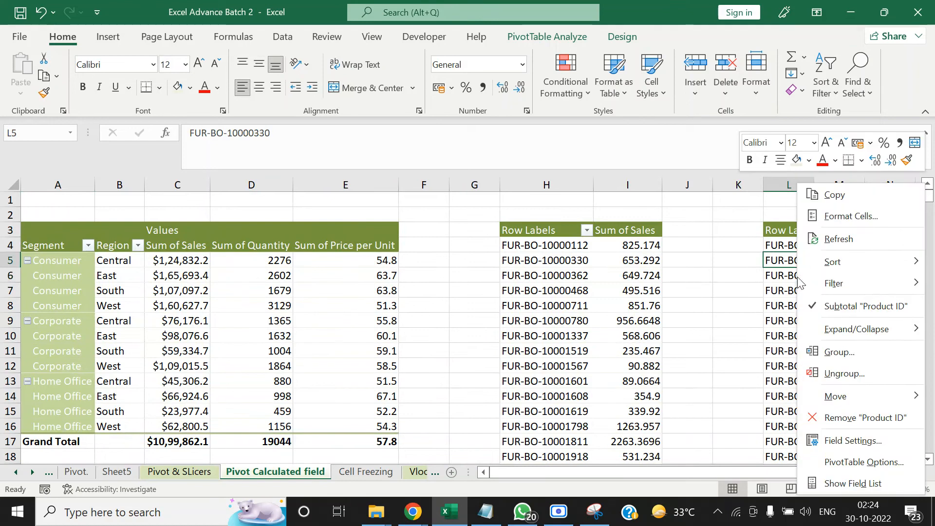
click(850, 483)
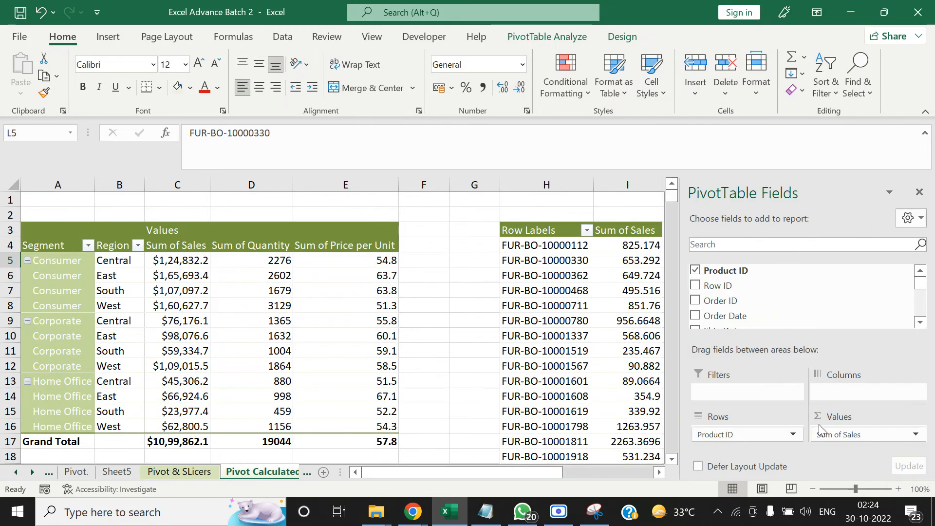
click(919, 190)
click(841, 305)
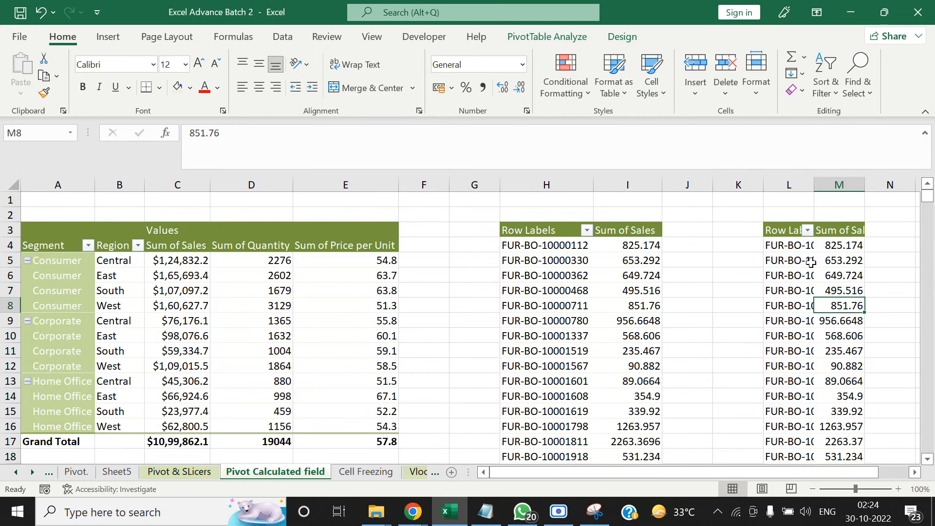
Try to change the copied pivot's data source to columns A:V of the Raw data sheet
click(569, 38)
click(467, 64)
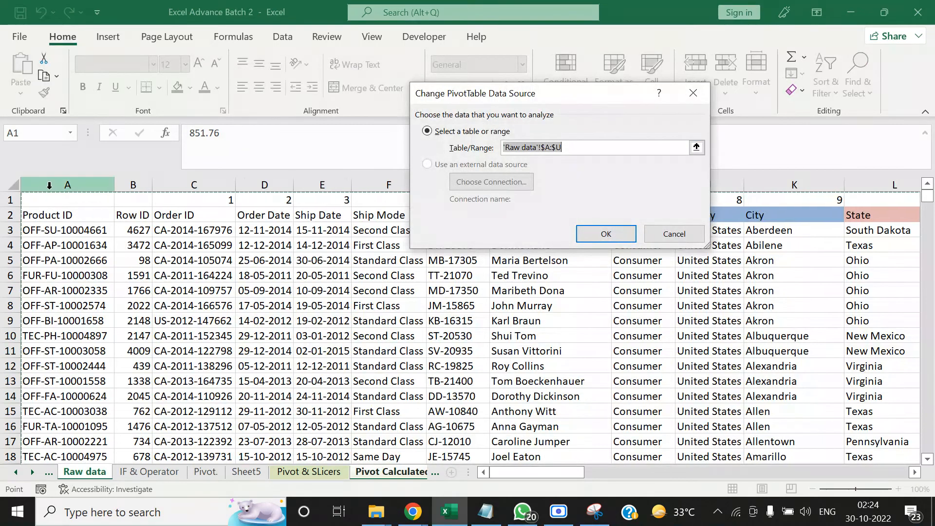
click(696, 147)
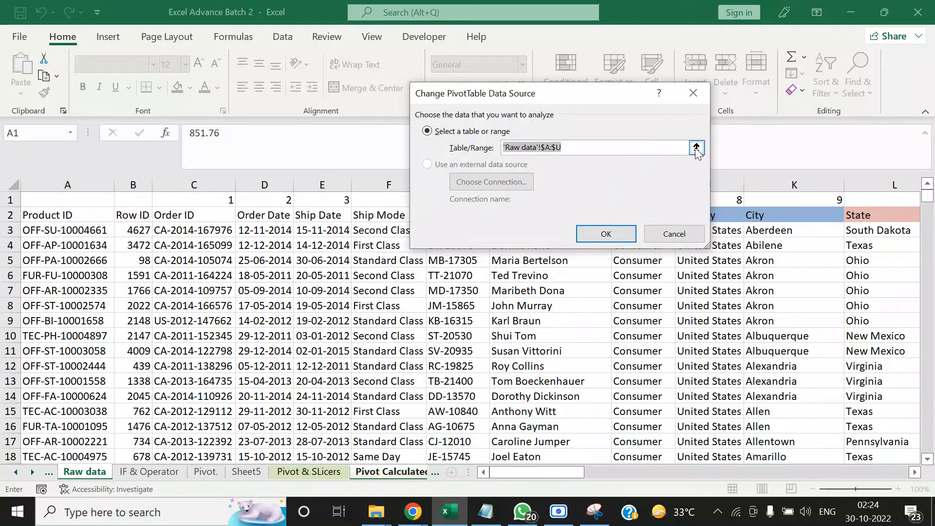
drag(85, 184, 194, 184)
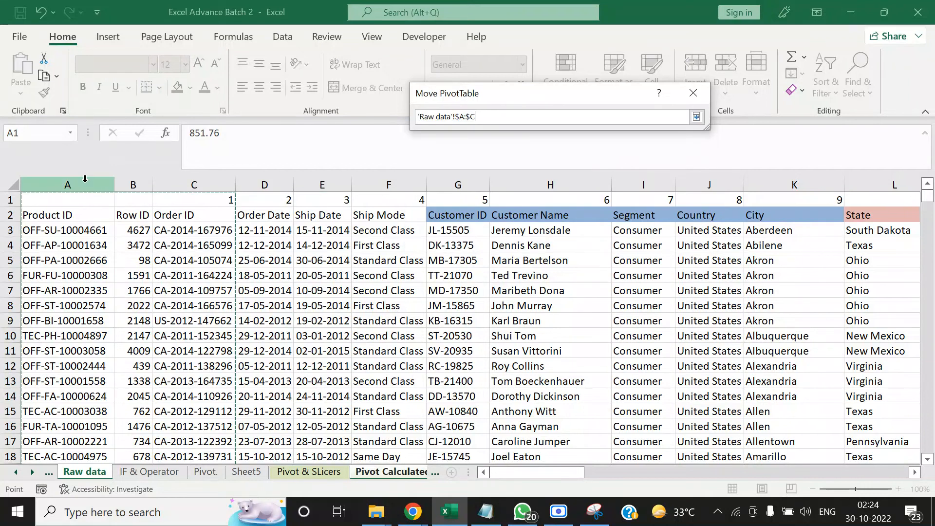
drag(53, 185, 272, 228)
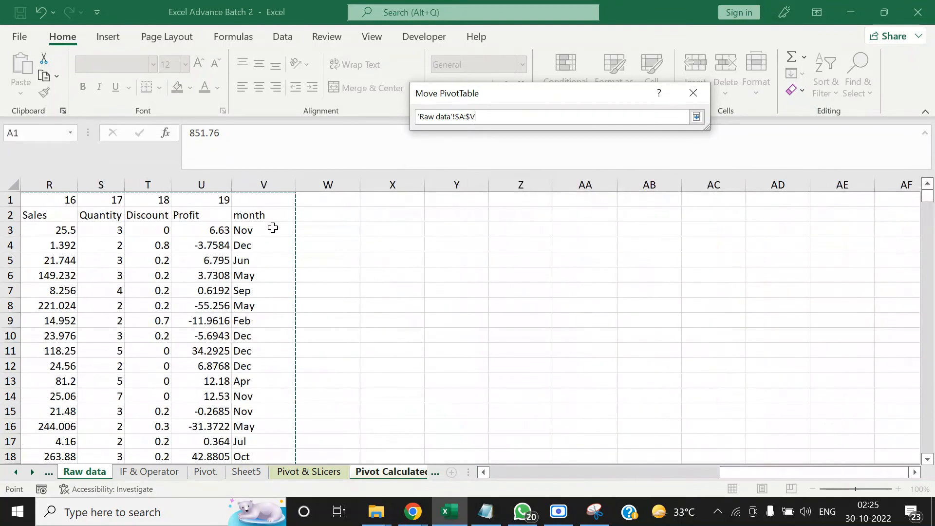
click(592, 232)
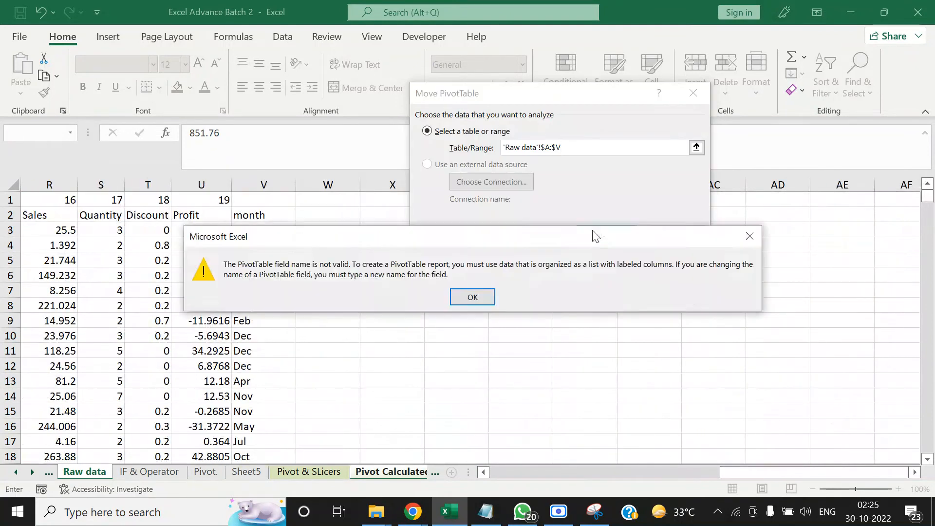
click(472, 296)
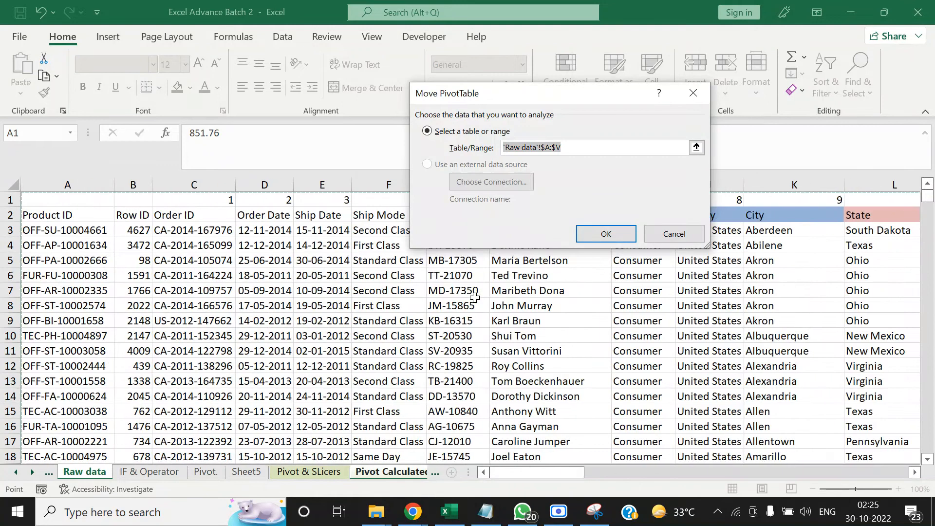
key(Escape)
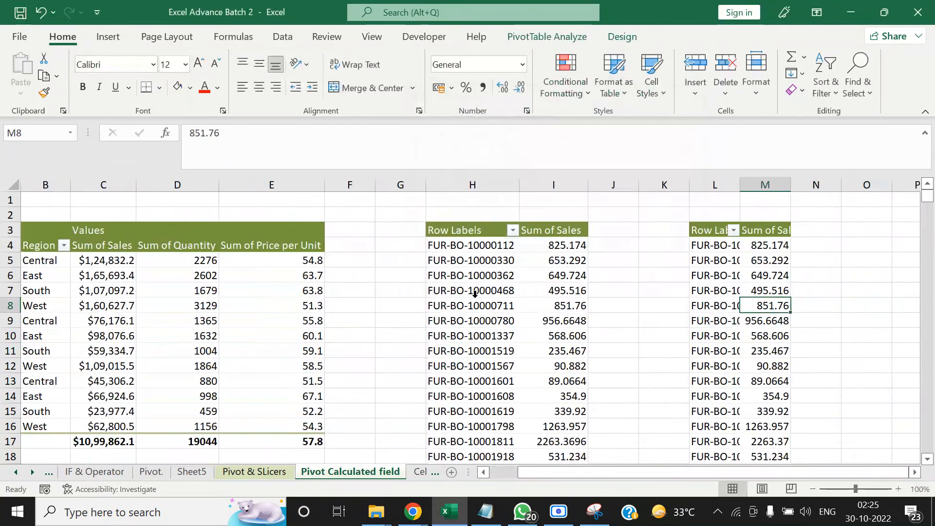
Change the copied pivot's data source to the range A2:V5011 of the Raw data sheet
click(547, 36)
click(469, 63)
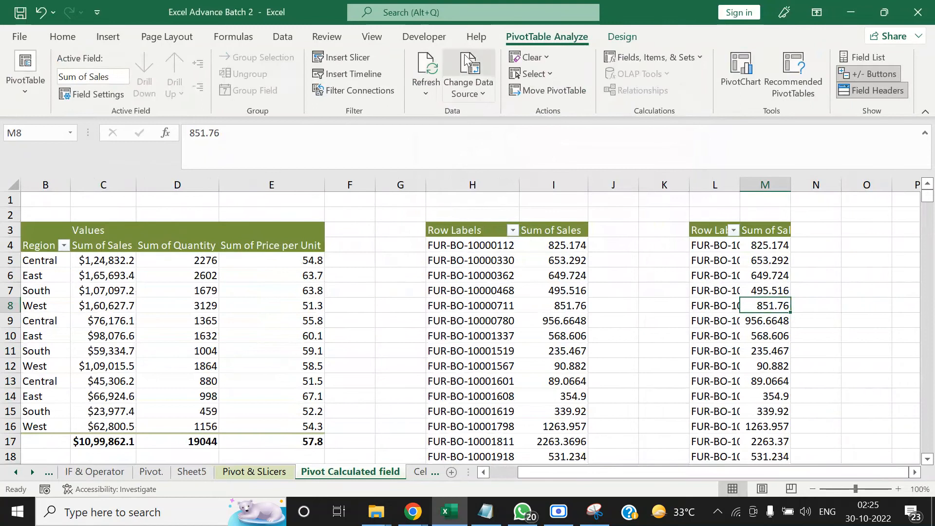
click(72, 210)
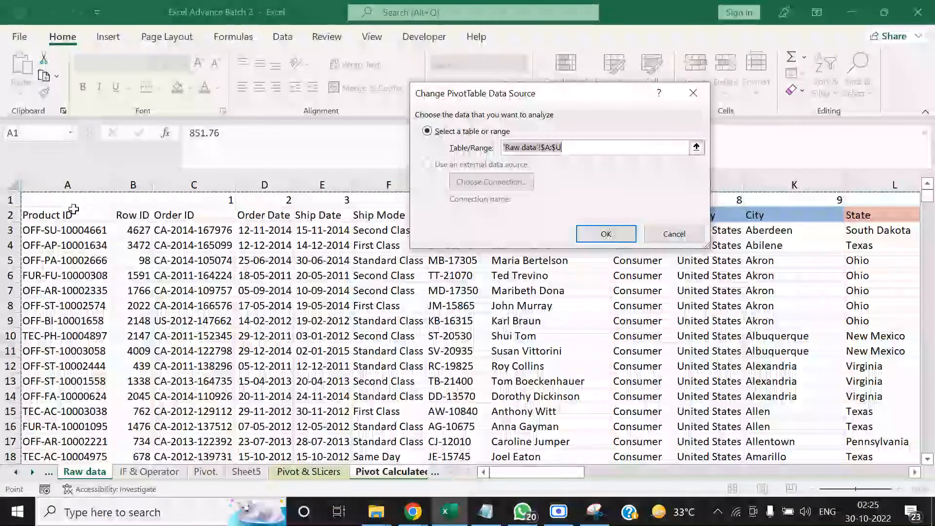
key(ctrl+shift+Right)
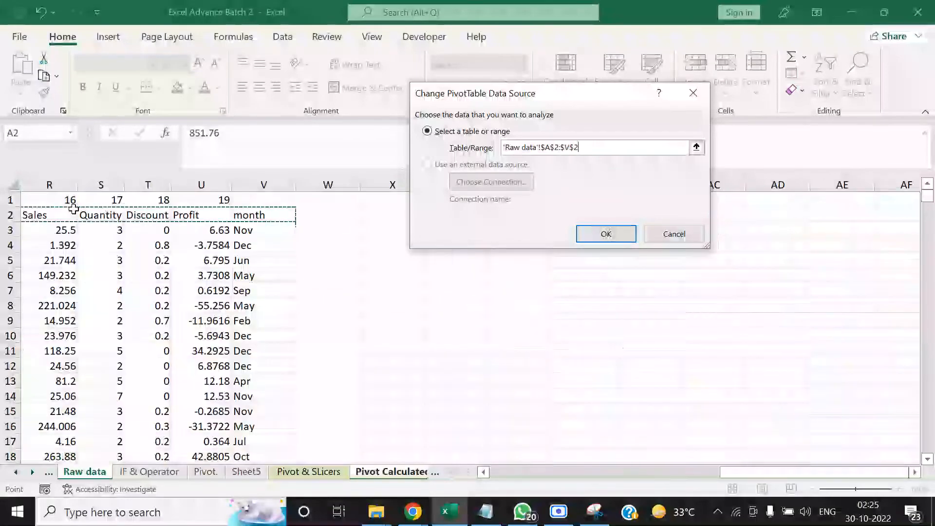
key(ctrl+shift+Down)
key(Return)
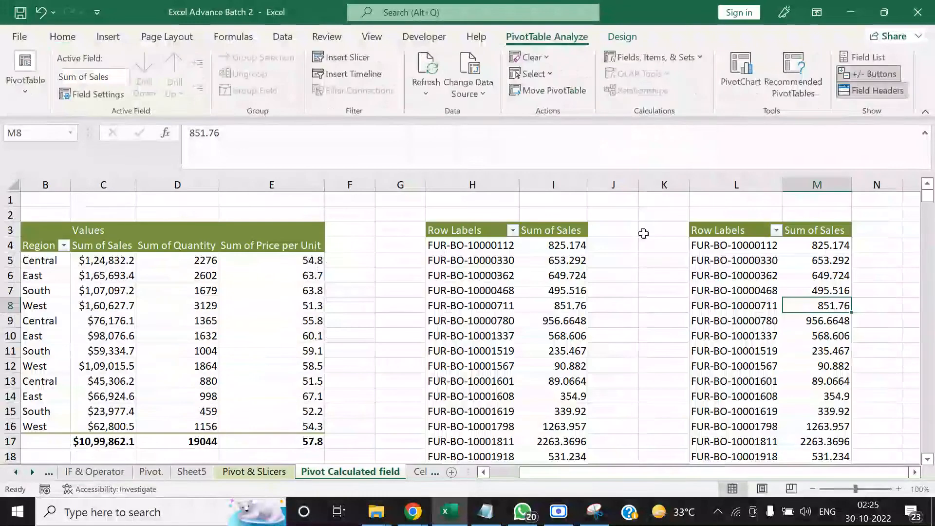
Examine the numbering row and header row at the start of the Raw data sheet
click(16, 472)
click(162, 471)
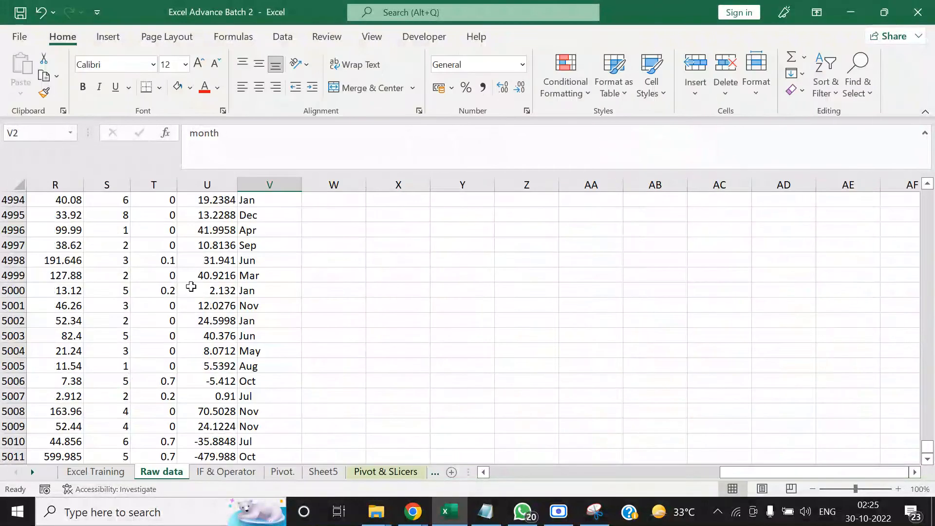
click(240, 231)
key(ctrl+Up)
key(ctrl+Home)
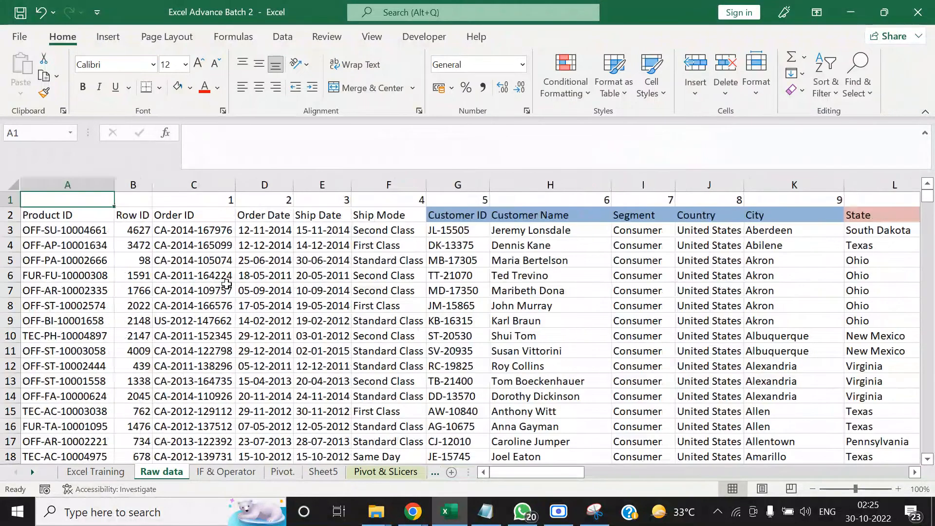
key(Down)
key(Up)
key(Right)
key(Right)
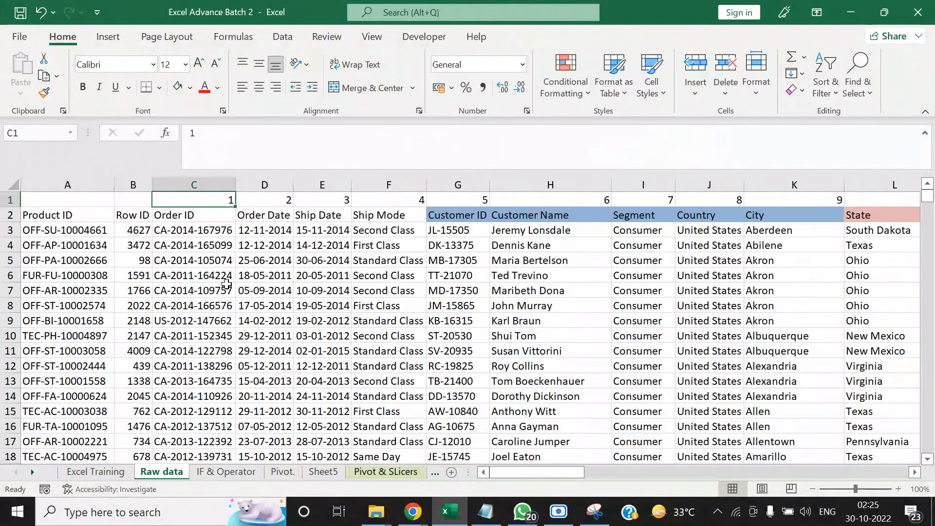
key(Right)
key(Right)
key(Left)
key(Left)
key(Left)
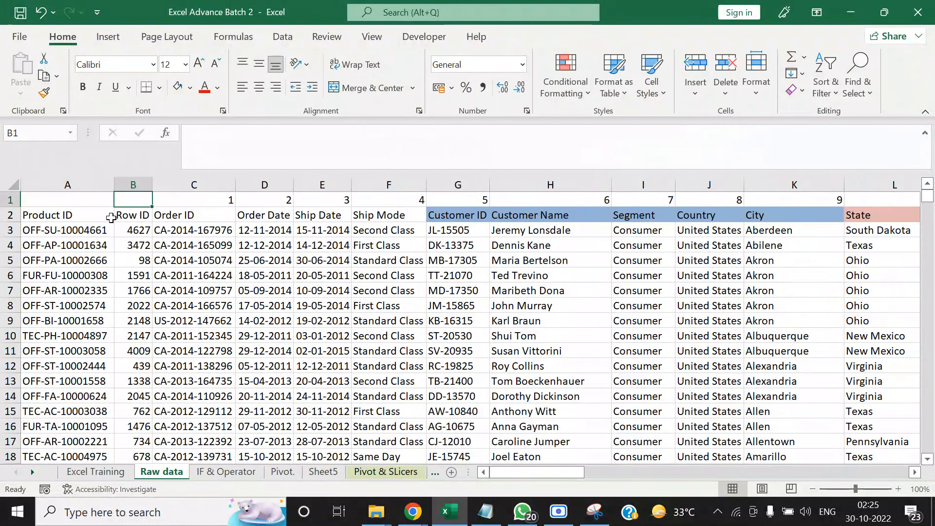
click(76, 214)
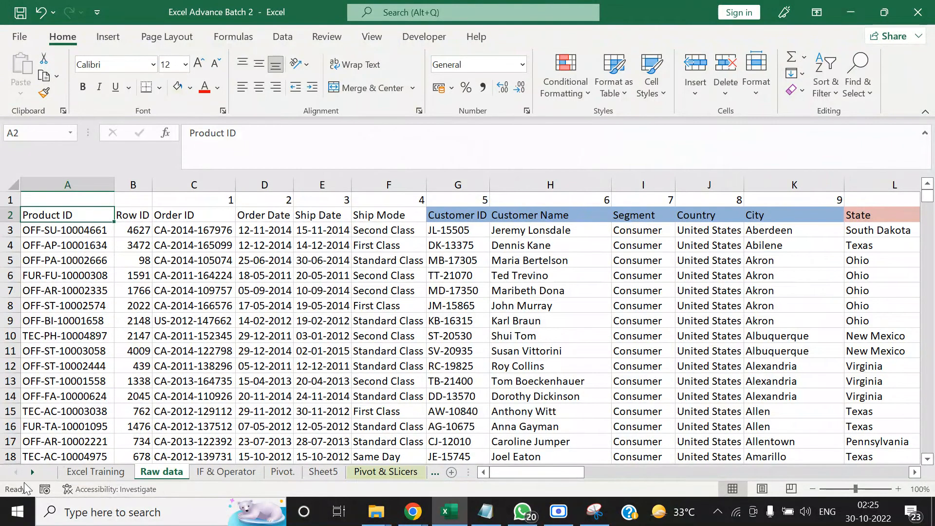
Check the data source range of the copied pivot on the Pivot Calculated field sheet, leaving it as it is
click(29, 474)
click(29, 474)
click(276, 472)
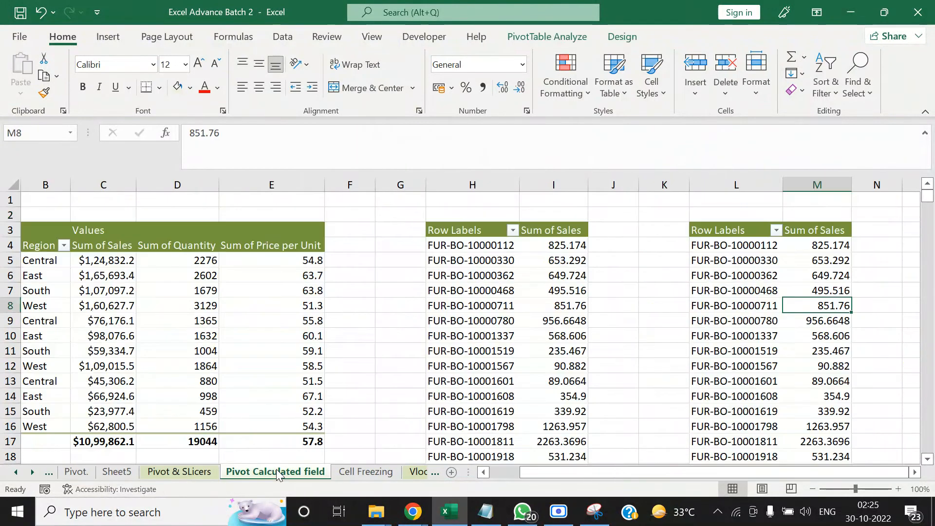
click(795, 274)
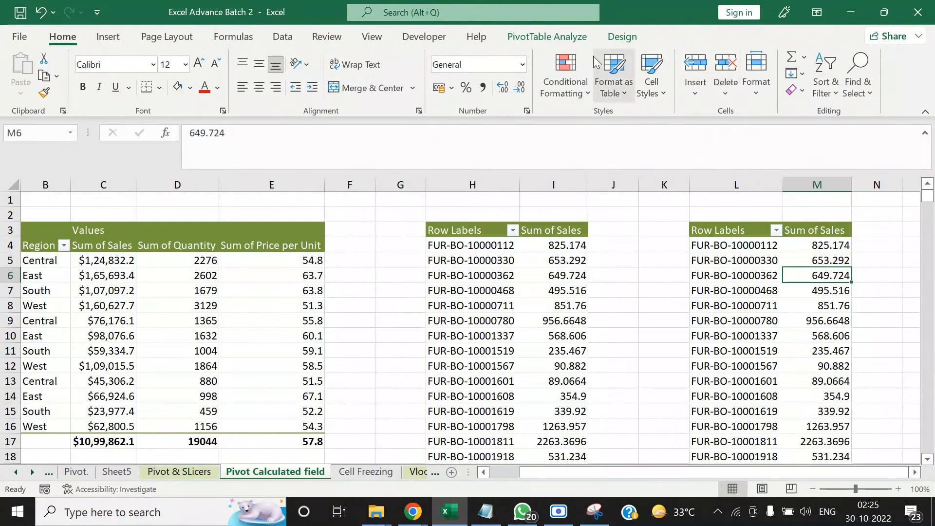
click(547, 37)
click(451, 66)
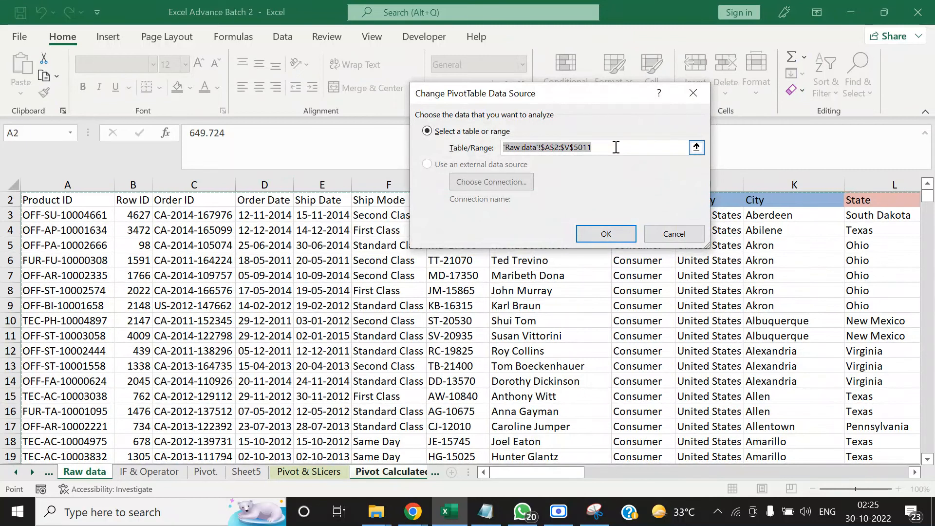
click(691, 234)
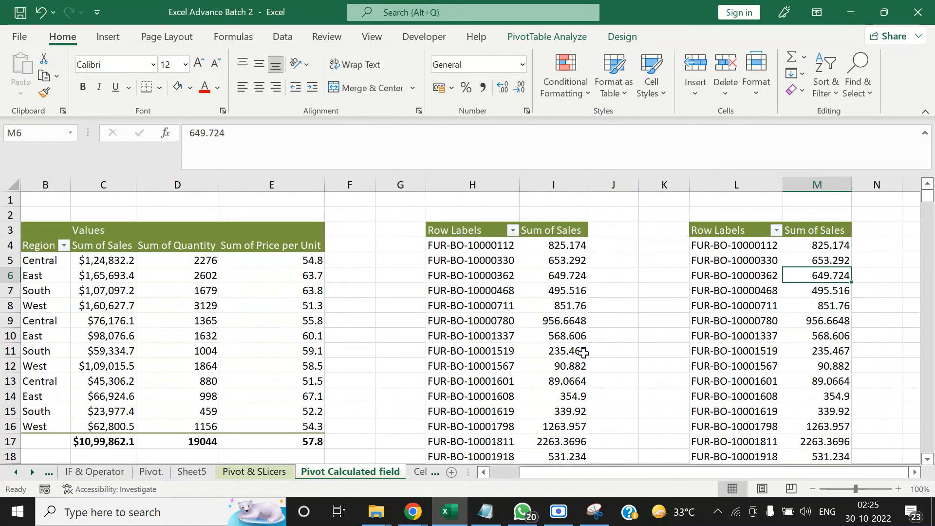
Replace Product ID with month as the row field of the copied pivot at L3, and close its field list
right_click(716, 276)
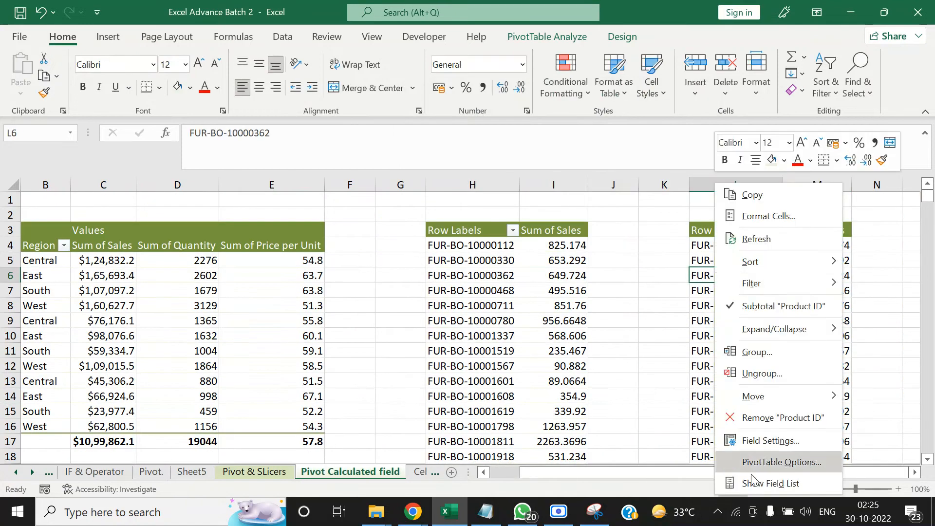
click(754, 482)
drag(755, 440, 762, 373)
scroll(767, 310, down, 1)
drag(919, 294, 919, 312)
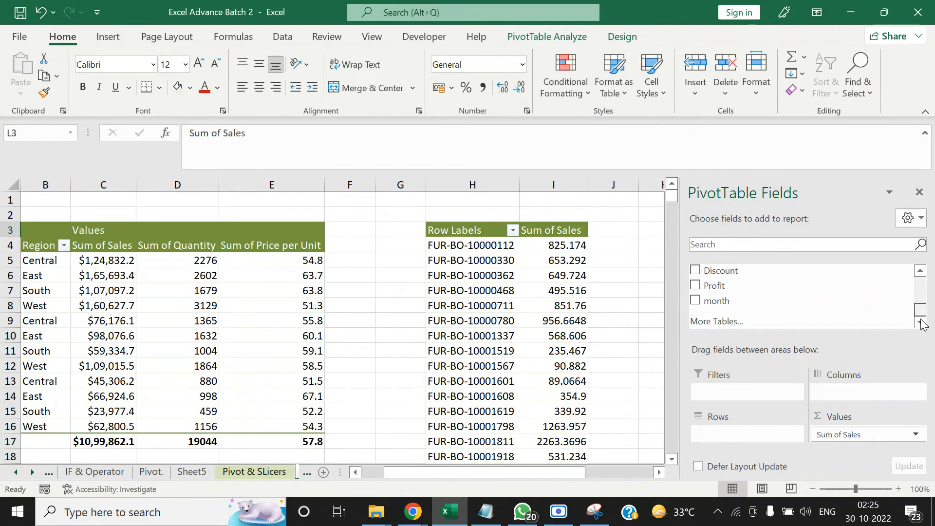
drag(768, 303, 744, 400)
drag(737, 435, 737, 433)
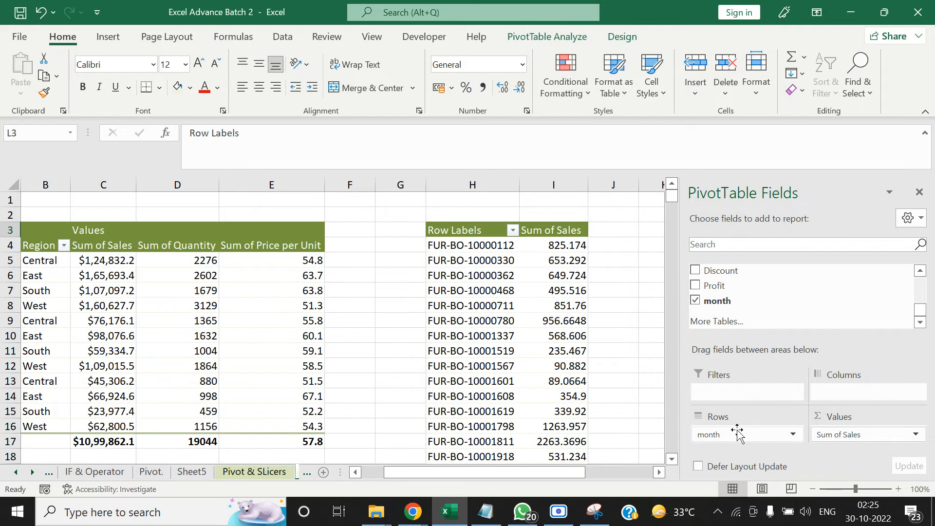
click(919, 191)
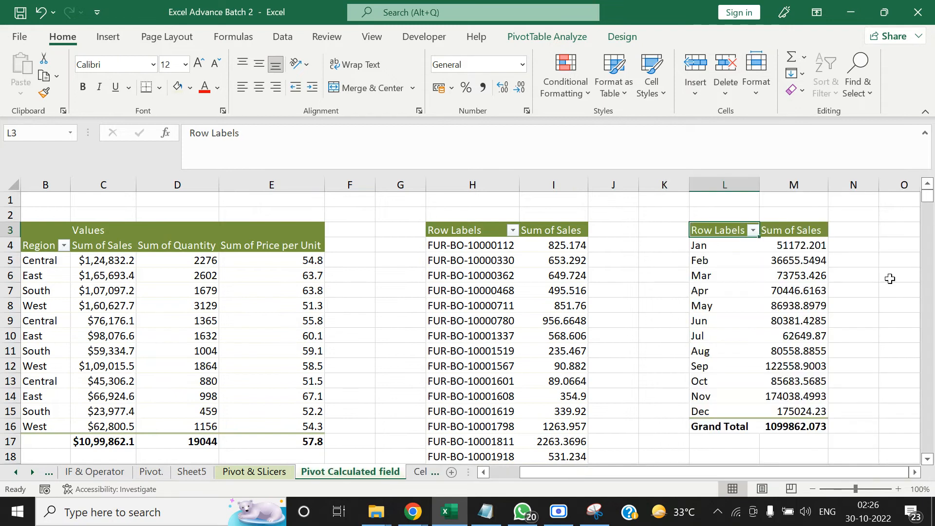
Copy the whole monthly sales pivot, L3:M16, on the Pivot Calculated field sheet
click(669, 263)
key(Up)
key(Up)
key(Right)
key(ctrl+a)
key(ctrl+c)
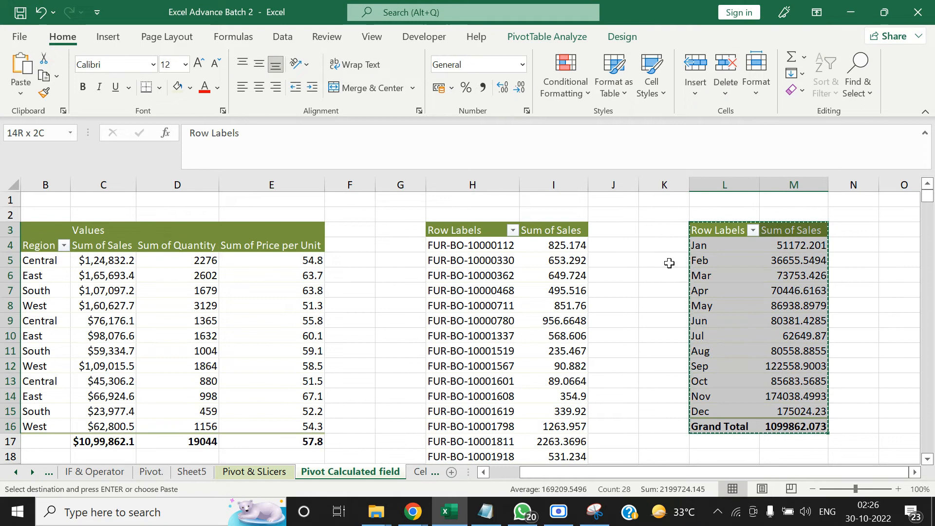
Look through the Pivot, Sheet6 (2), Sheet6 and Cell Freezing sheets for the dashboard chart sheet
click(32, 472)
click(33, 472)
click(33, 472)
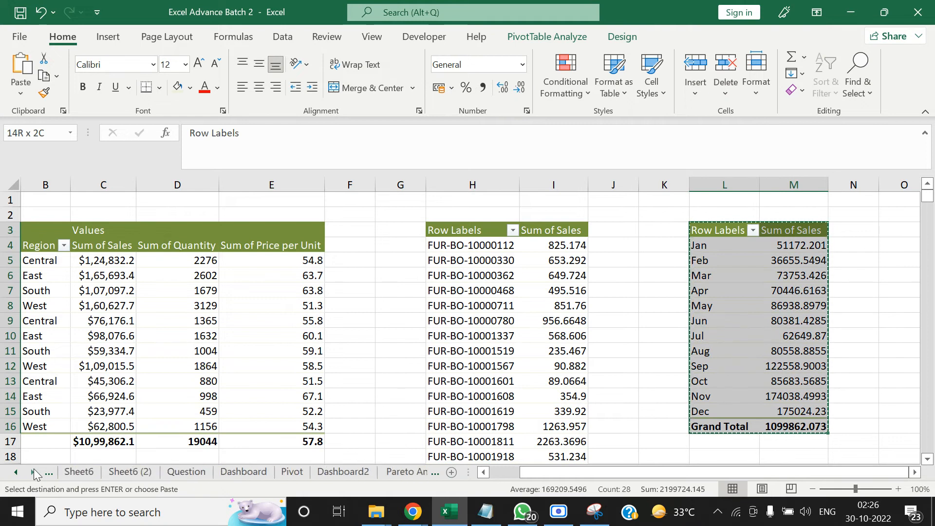
click(33, 471)
click(33, 471)
click(33, 472)
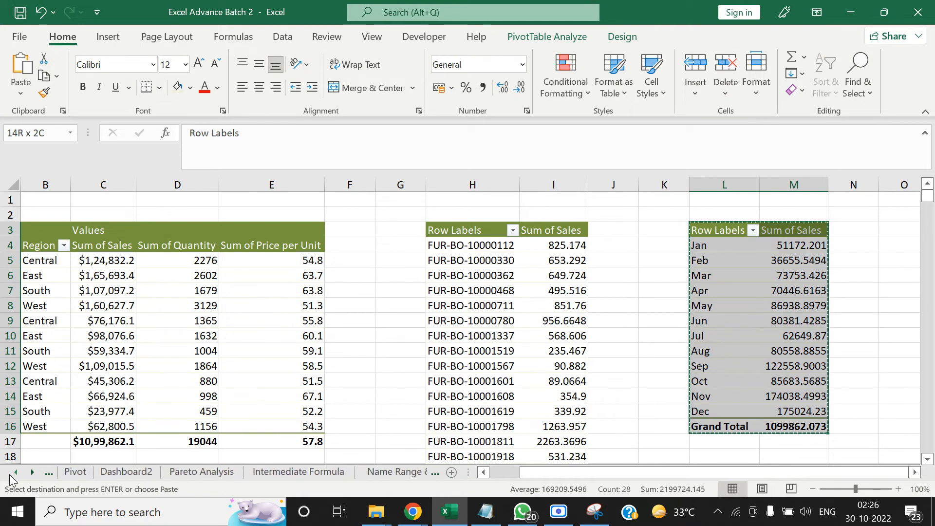
click(16, 471)
click(153, 472)
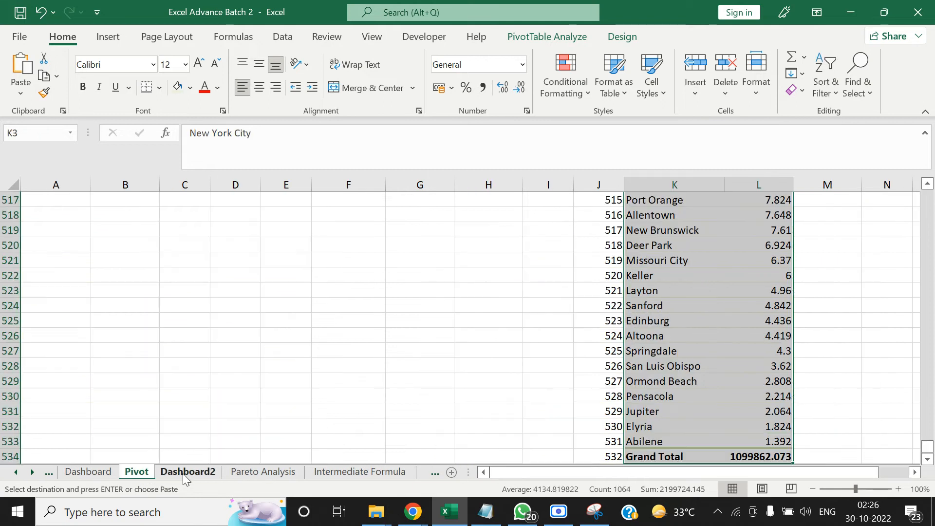
click(15, 472)
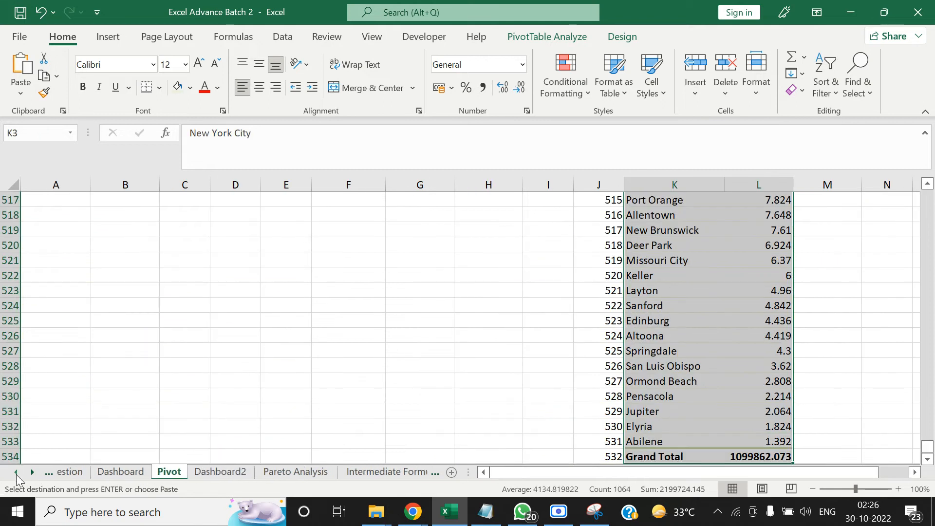
click(15, 472)
click(16, 472)
click(15, 472)
click(16, 471)
click(311, 470)
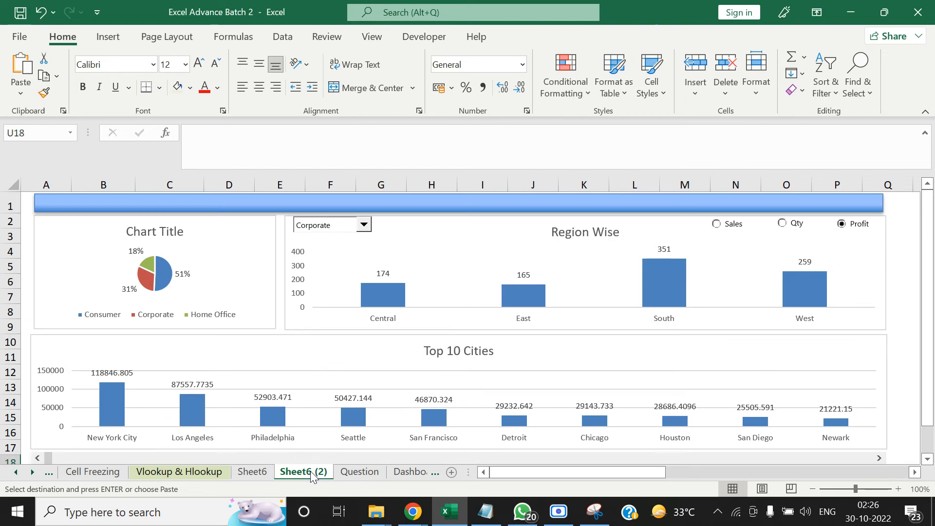
click(252, 471)
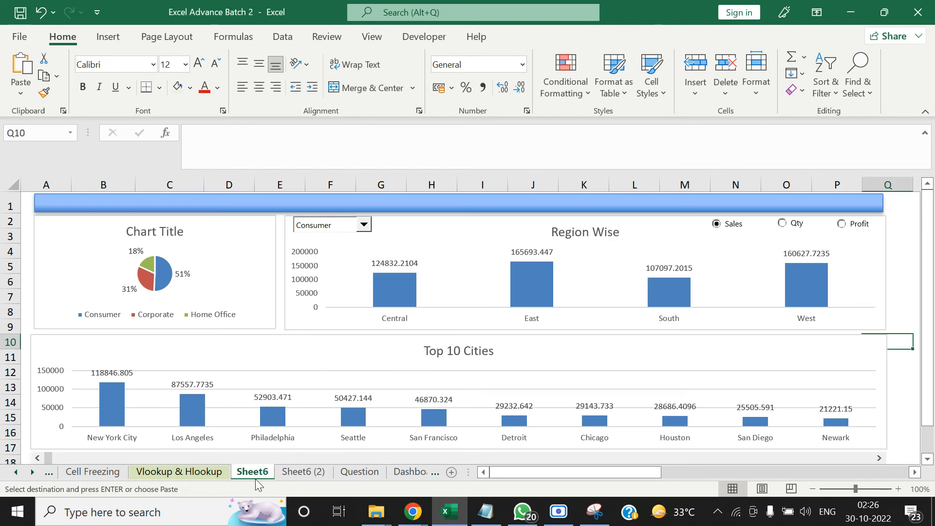
click(91, 472)
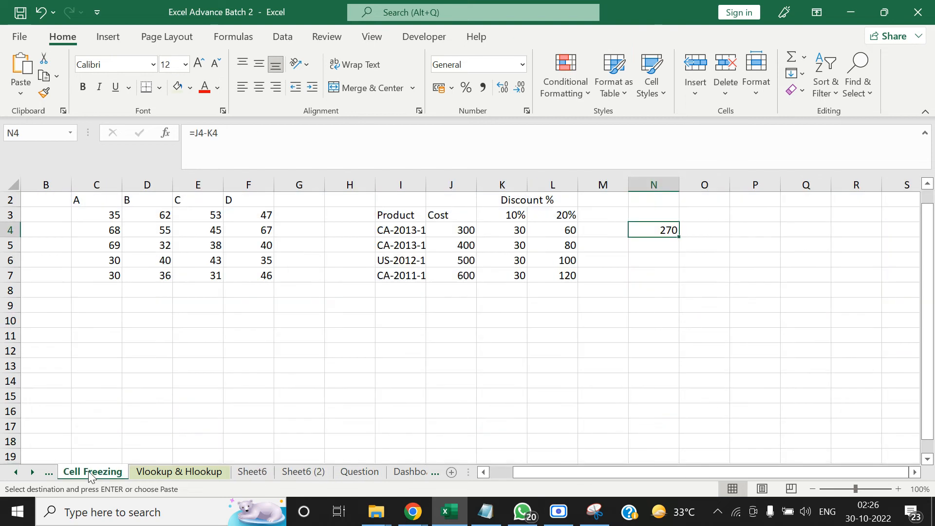
Paste the copied monthly sales table as values at L3 on Sheet5, beside the pie chart
click(15, 472)
click(16, 472)
click(16, 472)
click(15, 472)
click(192, 471)
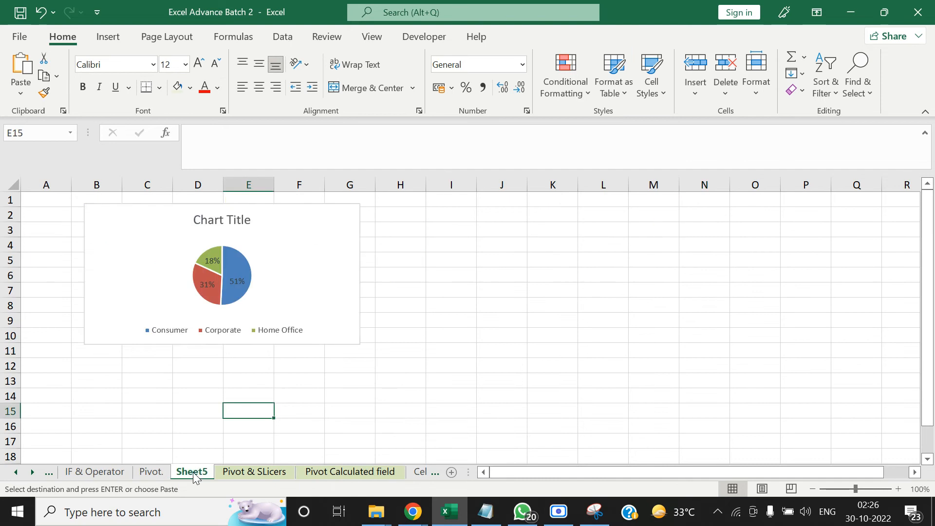
click(624, 235)
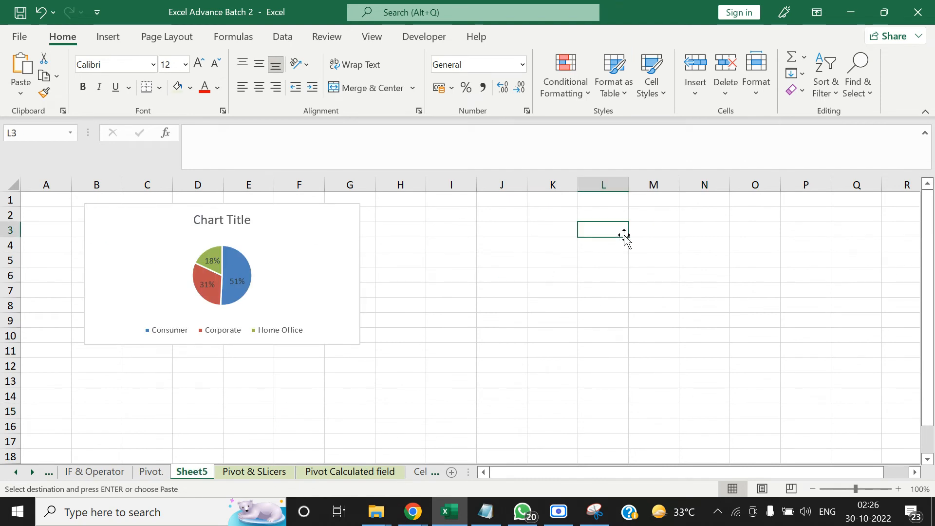
key(ctrl+alt+v)
key(v)
key(Return)
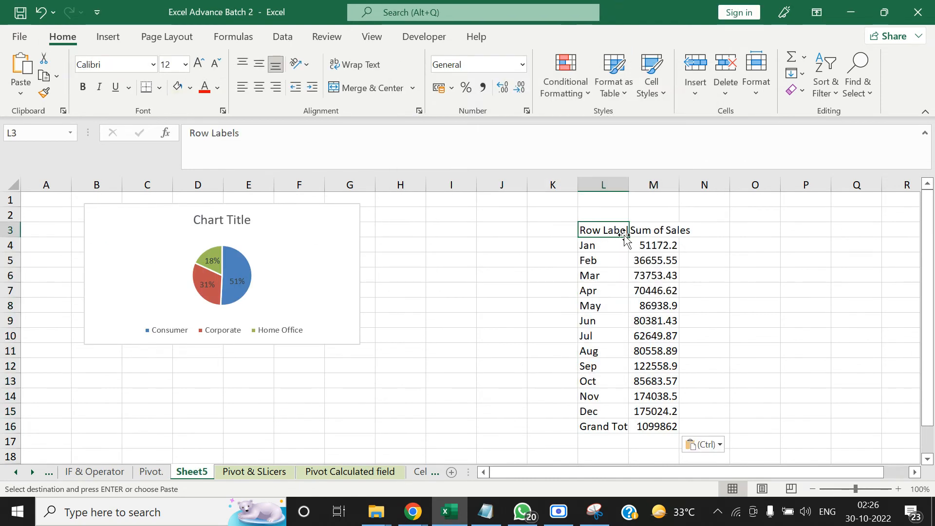
Insert a basic 2-D line chart from the monthly sales table in L3:M16 on Sheet5
key(ctrl+shift+Down)
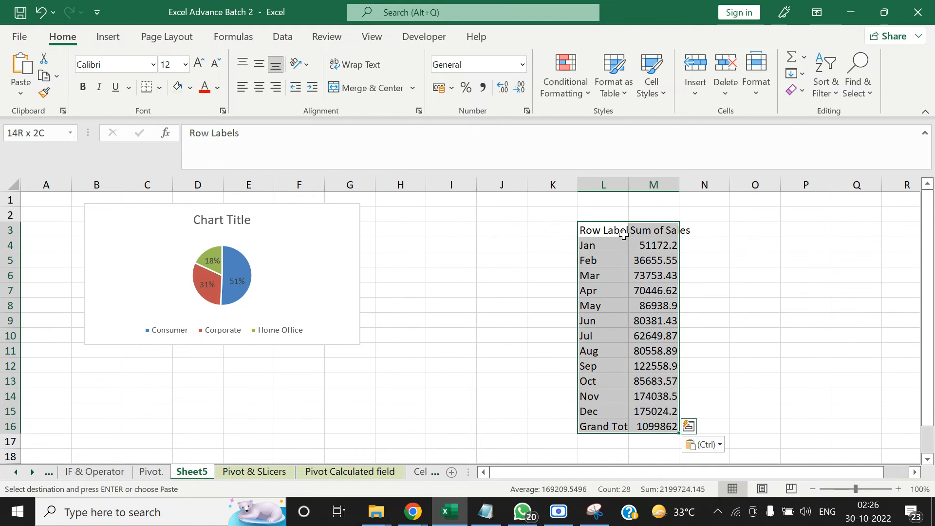
click(108, 38)
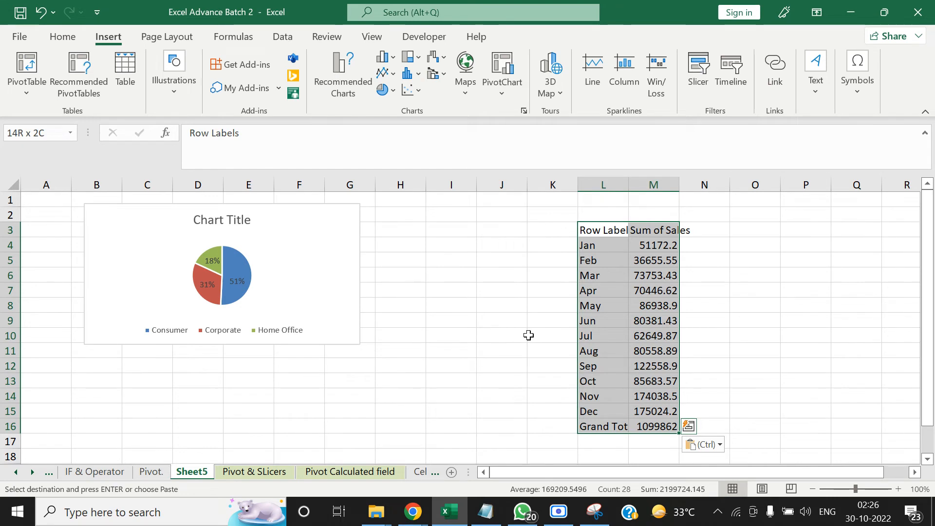
click(393, 74)
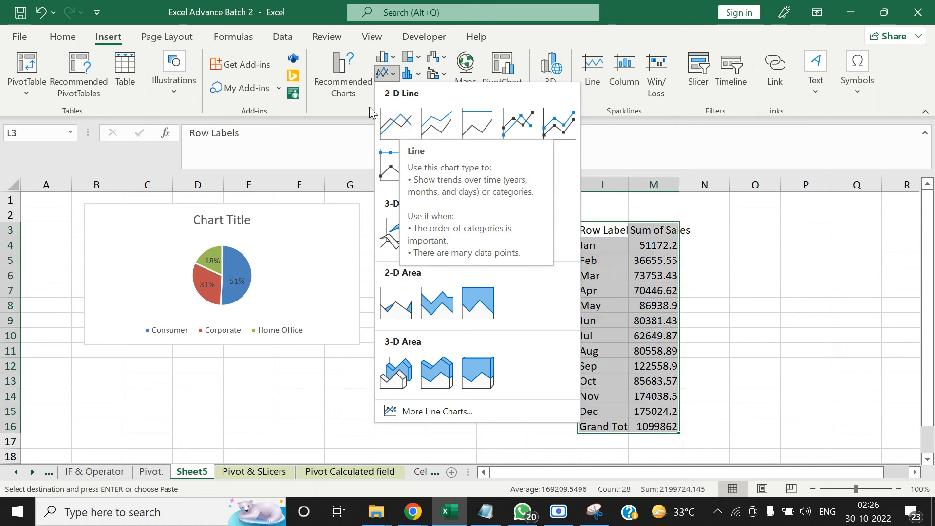
click(420, 76)
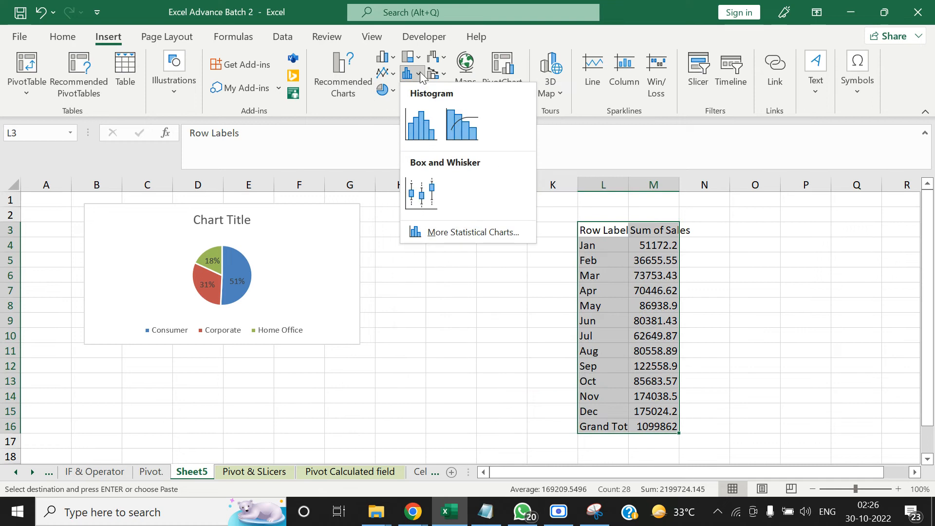
click(387, 73)
click(387, 73)
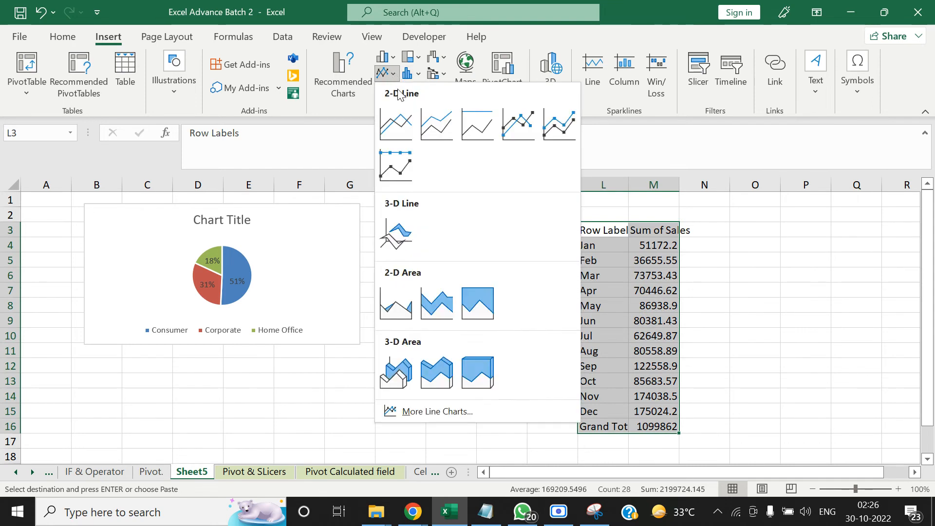
click(398, 120)
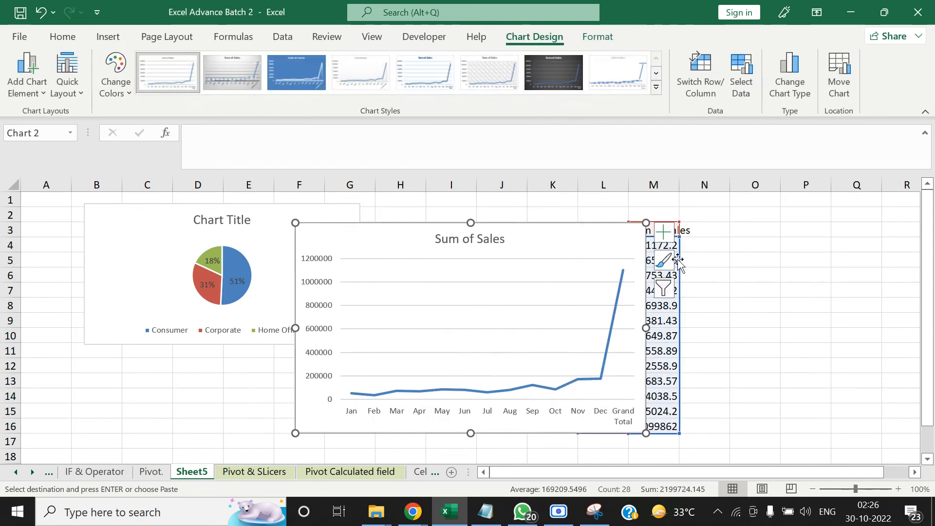
Place the line chart beside the pie chart, widen it to span columns H to P, and shorten it to the pie chart's height
click(741, 276)
drag(515, 241, 602, 213)
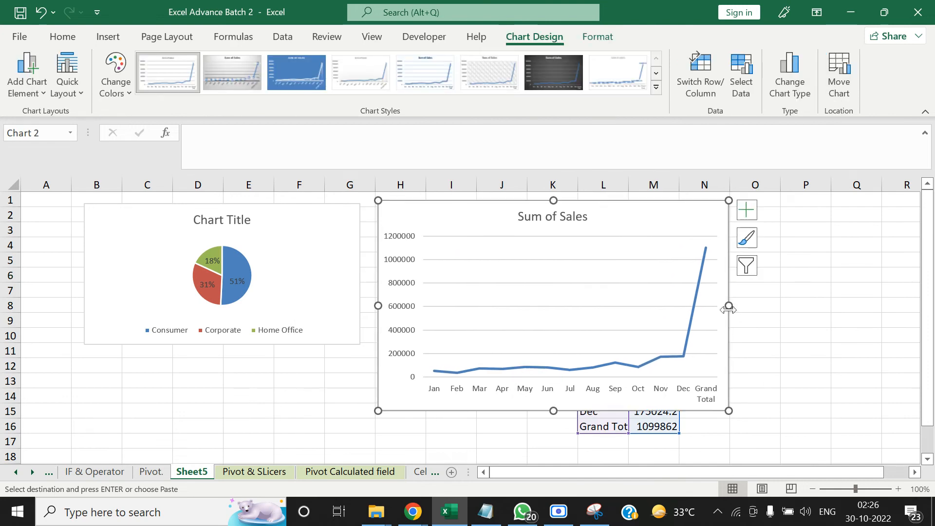
drag(725, 305, 806, 305)
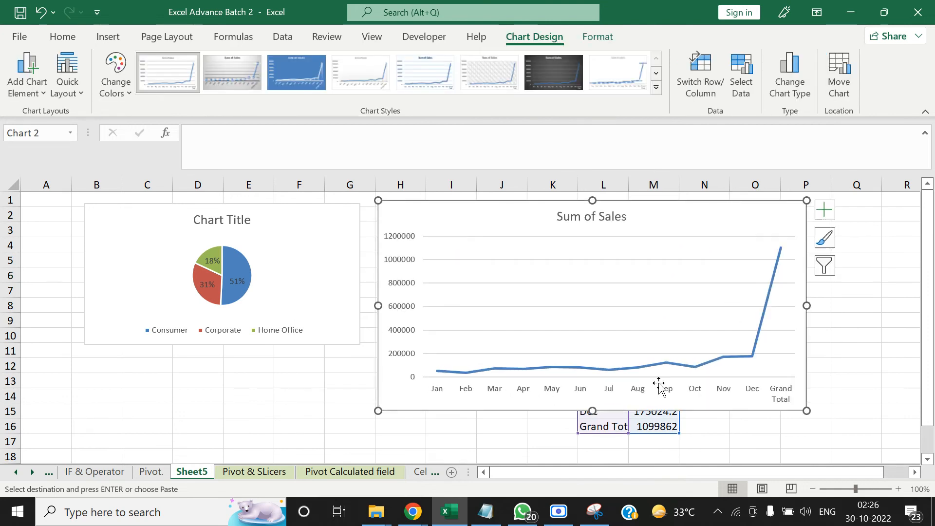
drag(591, 410, 591, 344)
click(487, 382)
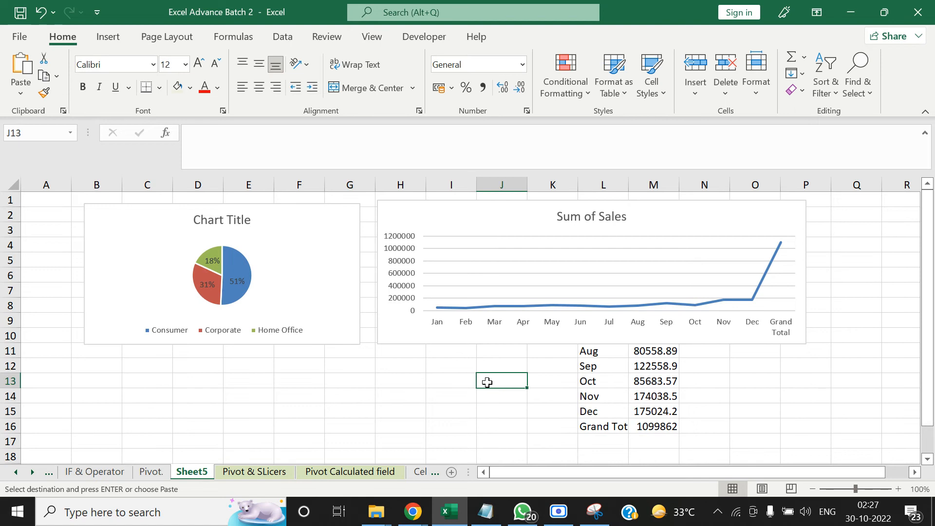
click(396, 225)
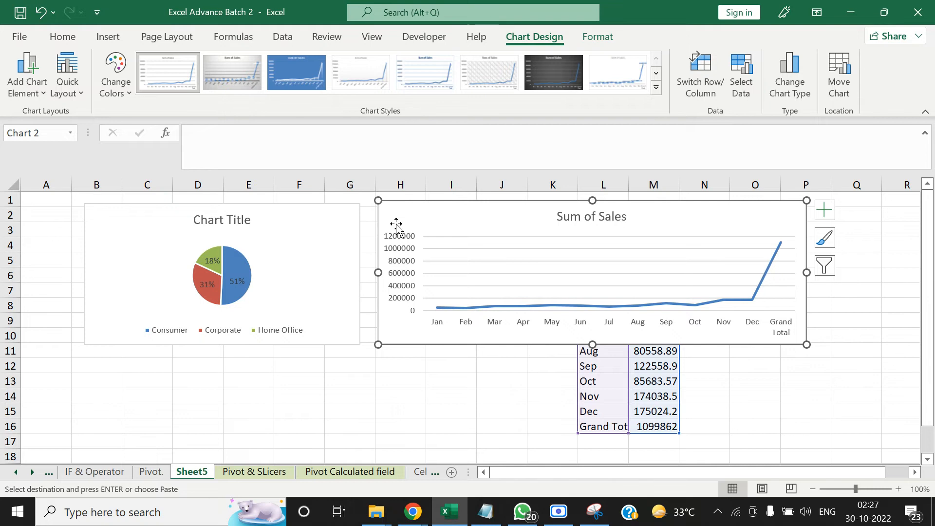
click(393, 386)
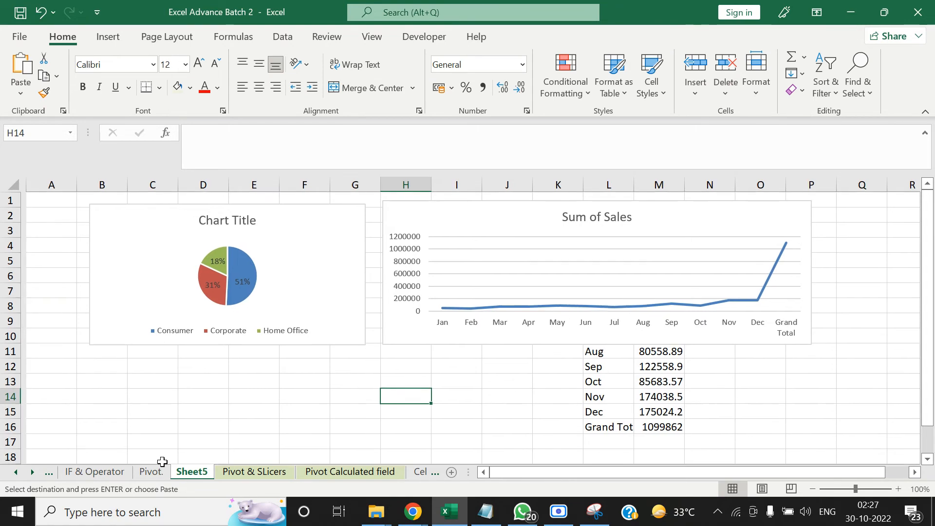
Replace Segment with City as the row field of the second pivot, at I3 on the Pivot & SLicers sheet
click(270, 471)
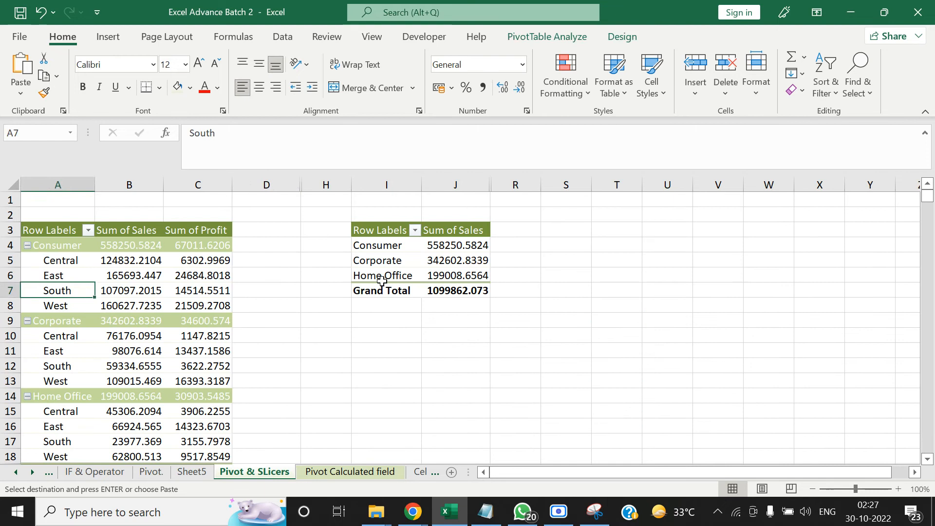
click(246, 261)
key(Right)
key(Right)
key(Right)
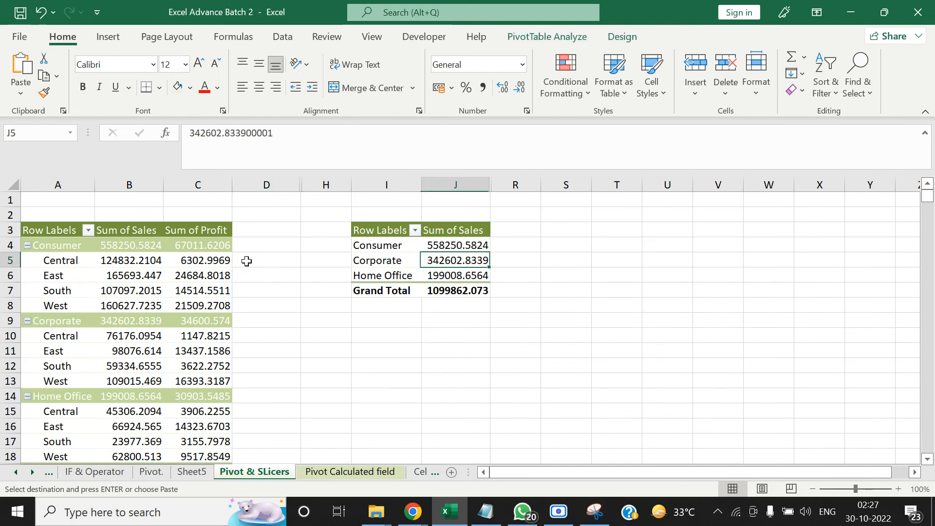
key(Left)
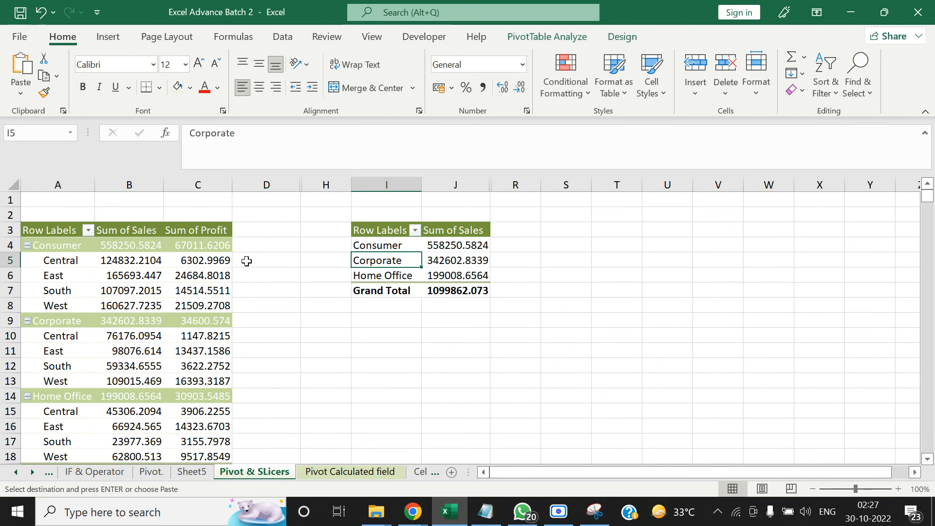
right_click(434, 259)
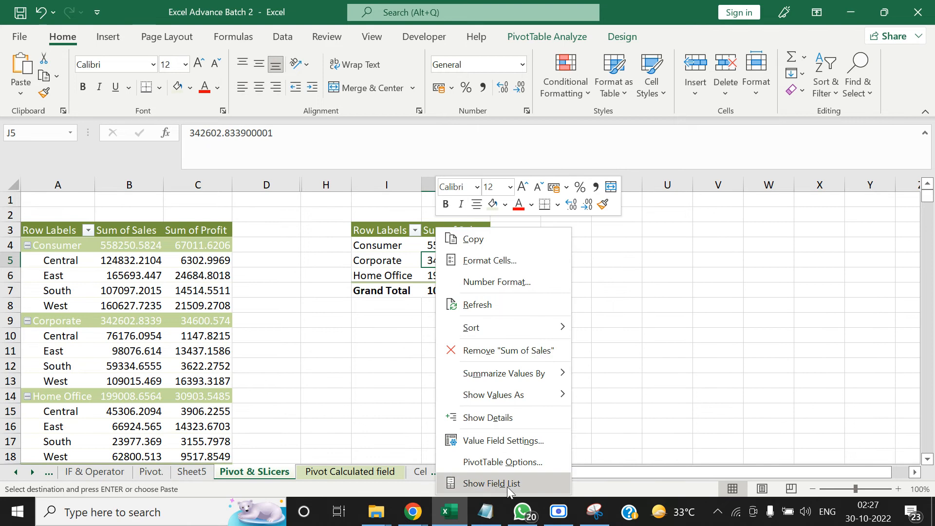
click(506, 487)
scroll(763, 311, down, 2)
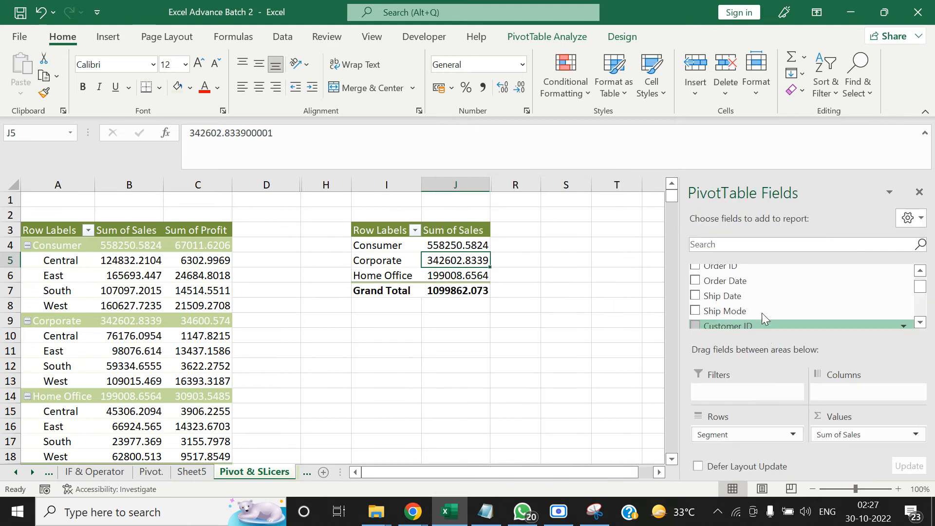
mouse_move(918, 285)
mouse_down()
mouse_move(919, 315)
mouse_move(919, 295)
mouse_up()
drag(830, 298, 758, 430)
click(577, 244)
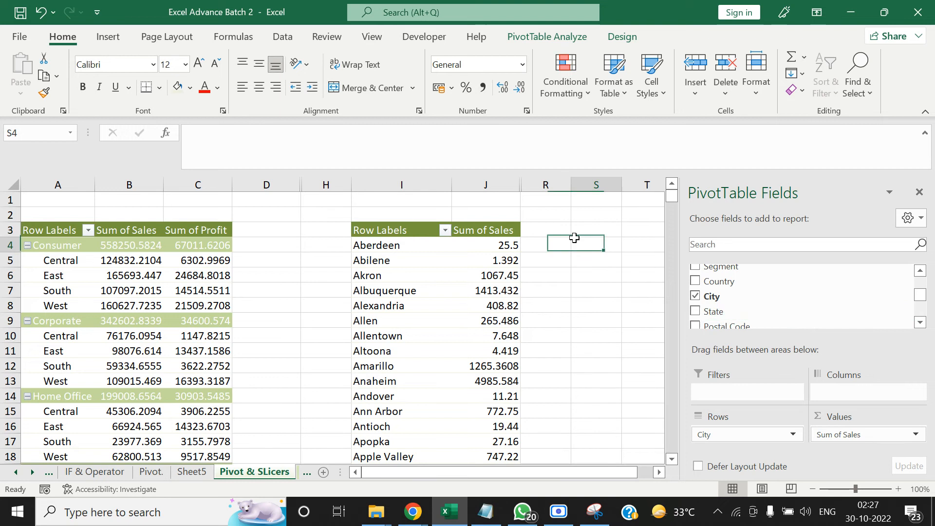
click(403, 227)
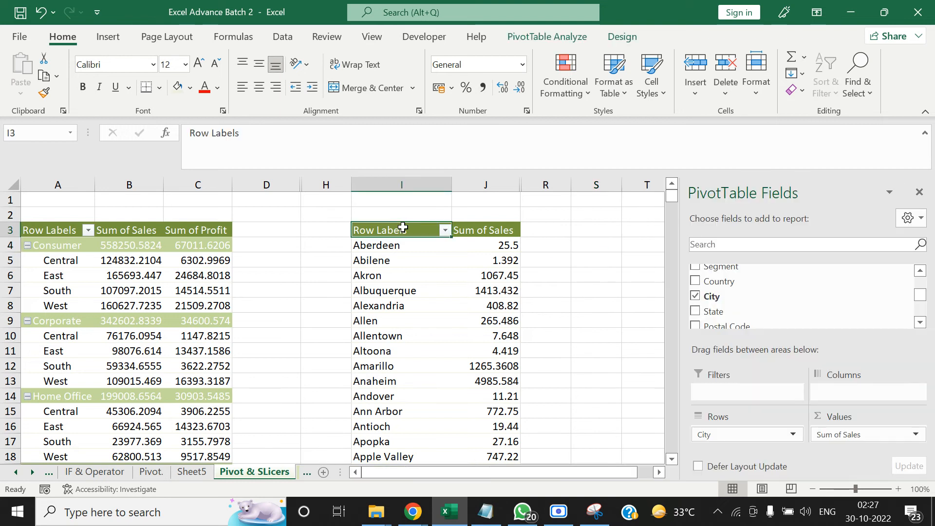
key(ctrl+shift+Right)
key(ctrl+shift+Down)
key(ctrl+c)
key(Up)
key(Down)
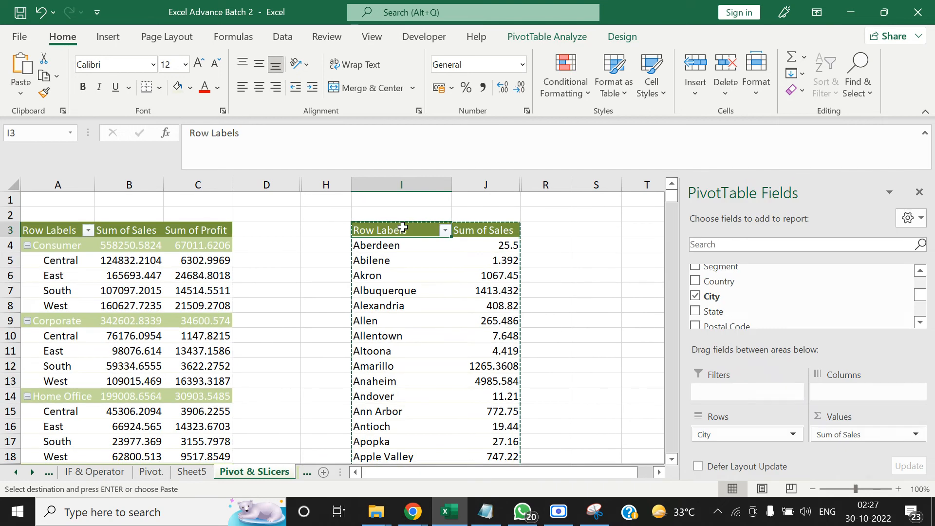
key(Escape)
click(591, 311)
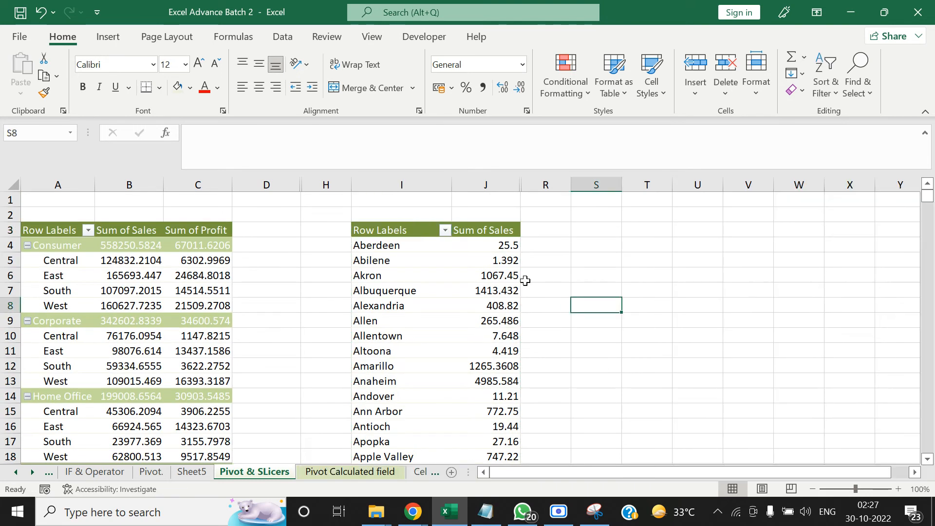
Sort the city pivot by Sum of Sales from largest to smallest
right_click(476, 273)
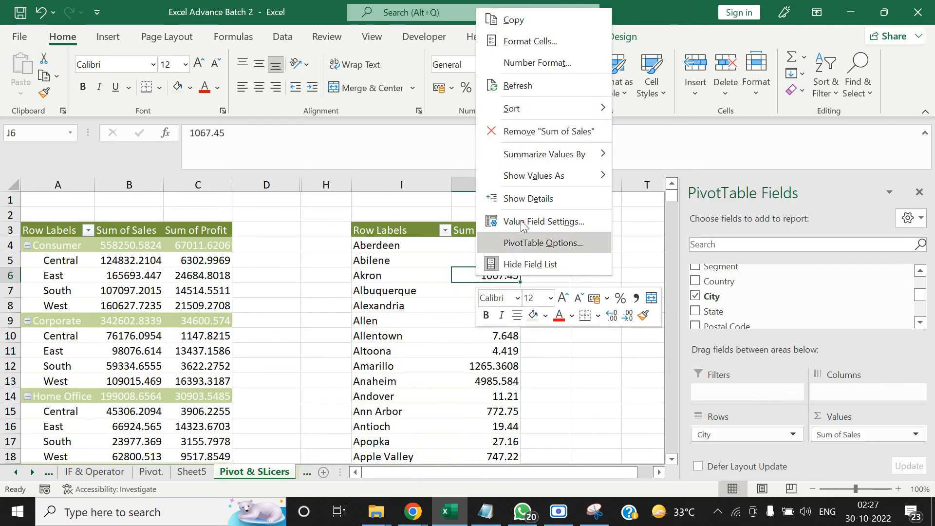
mouse_move(580, 109)
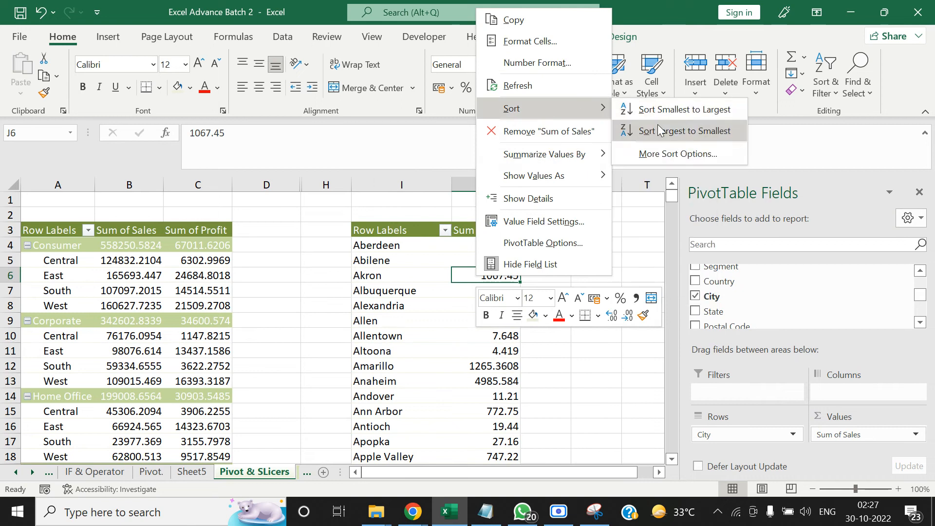
click(653, 130)
click(615, 246)
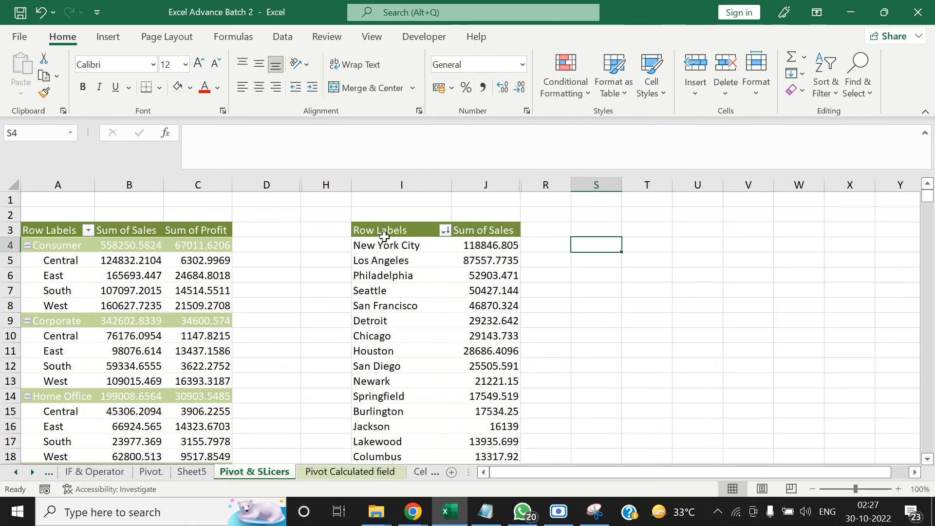
Copy the city pivot's header row and its top ten cities with their sales, I3:J13
click(382, 228)
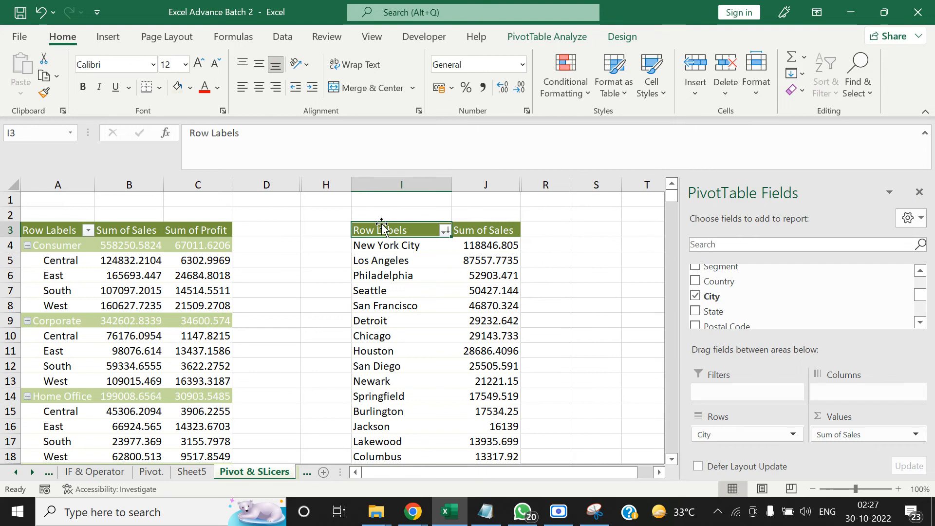
key(shift+Right)
key(shift+Down)
key(shift+Down)
key(shift+Down)
key(shift+Down)
key(shift+Down)
key(shift+Down)
key(shift+Down)
key(shift+Down)
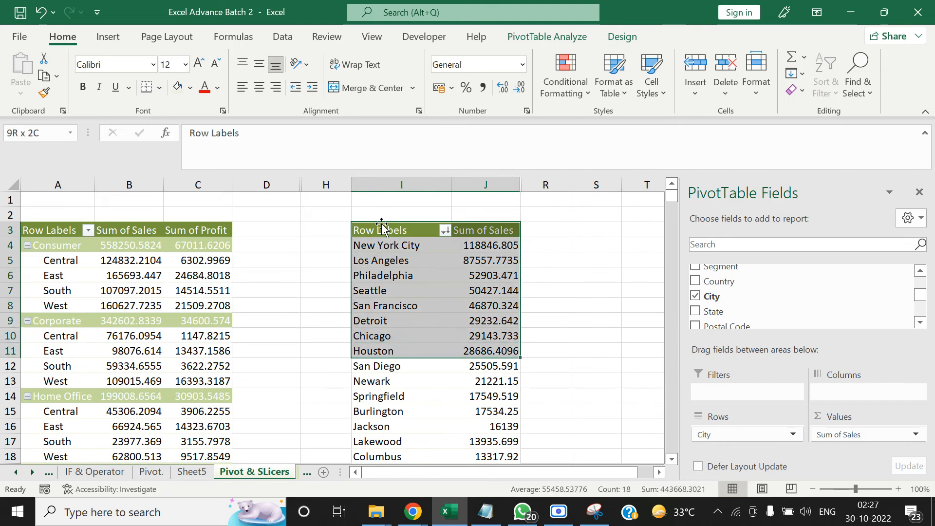
key(shift+Down)
key(shift+Down)
key(ctrl+c)
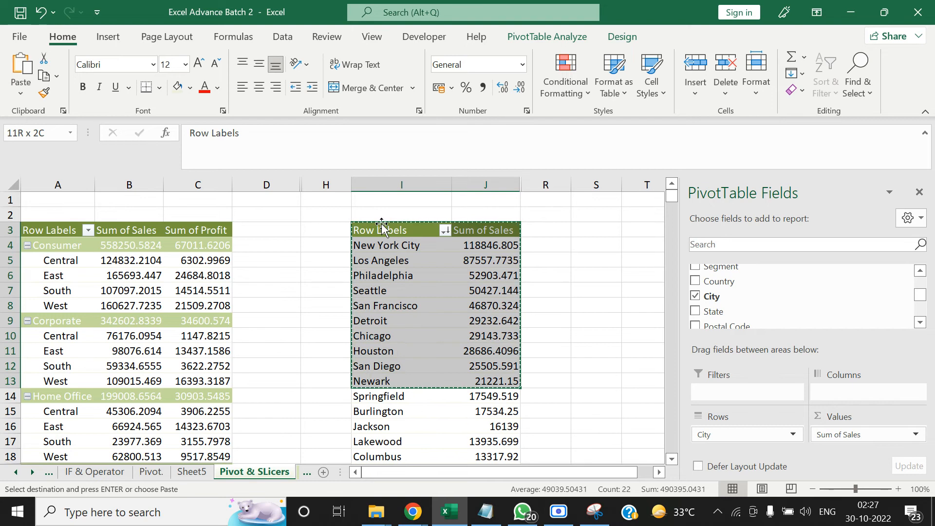
Paste the copied top ten cities table as values at S5 on Sheet5
click(192, 471)
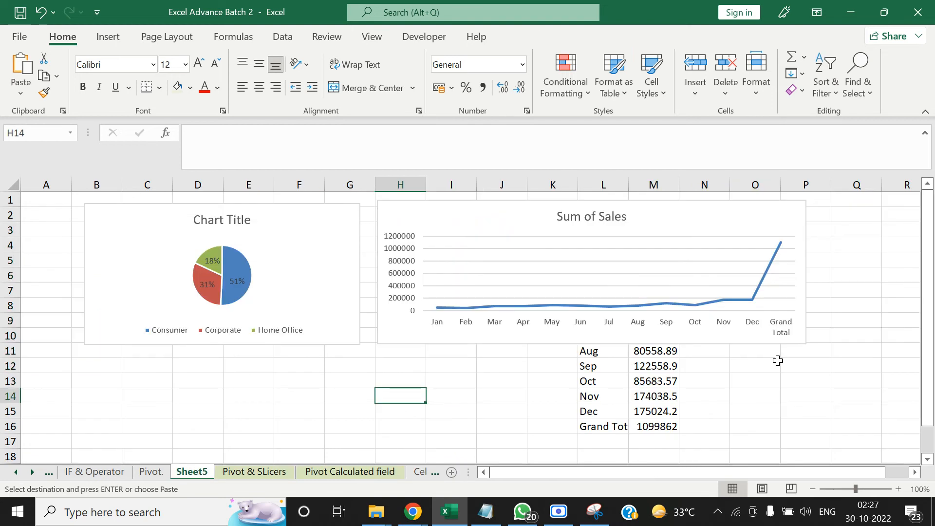
click(848, 256)
key(Right)
key(Right)
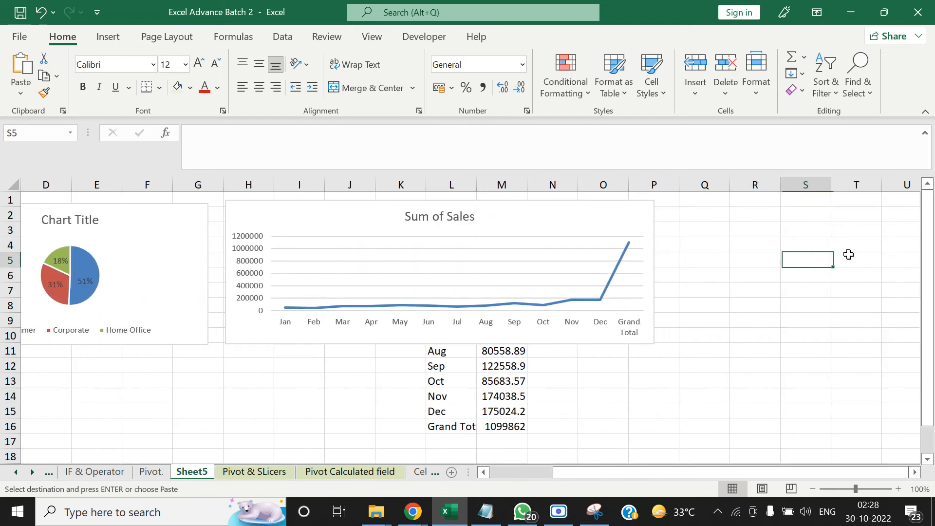
key(alt)
key(e)
key(s)
key(v)
key(Return)
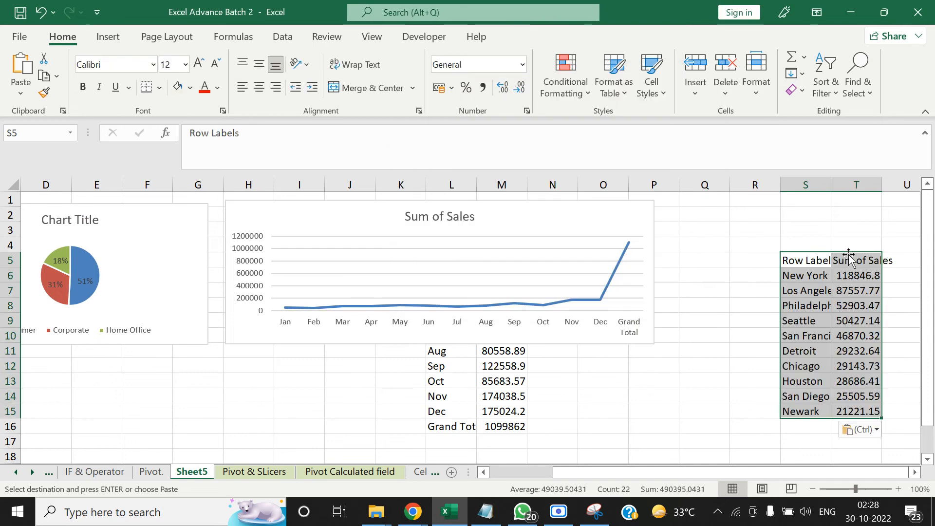
Insert a 2-D clustered column chart from the top ten cities table in S5:T15
drag(827, 259, 851, 260)
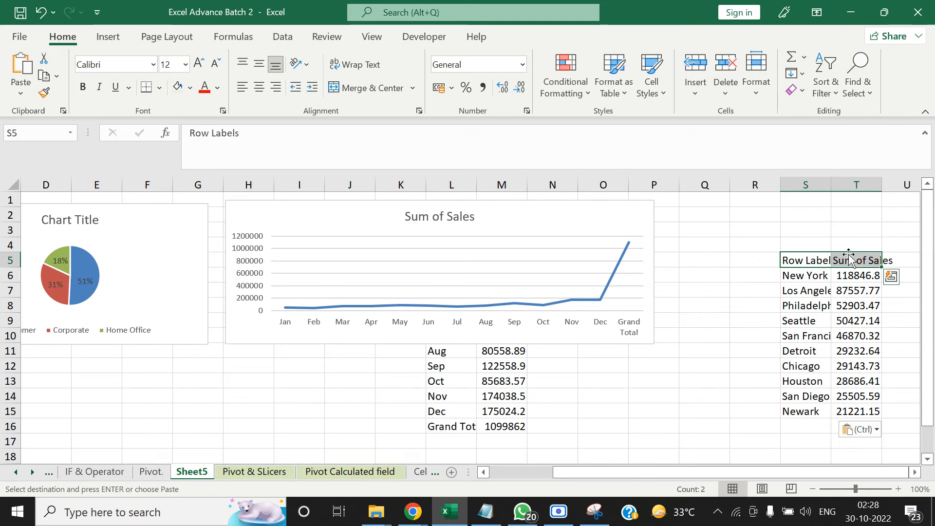
key(Escape)
key(Right)
key(Left)
key(ctrl+shift+Down)
key(shift+Right)
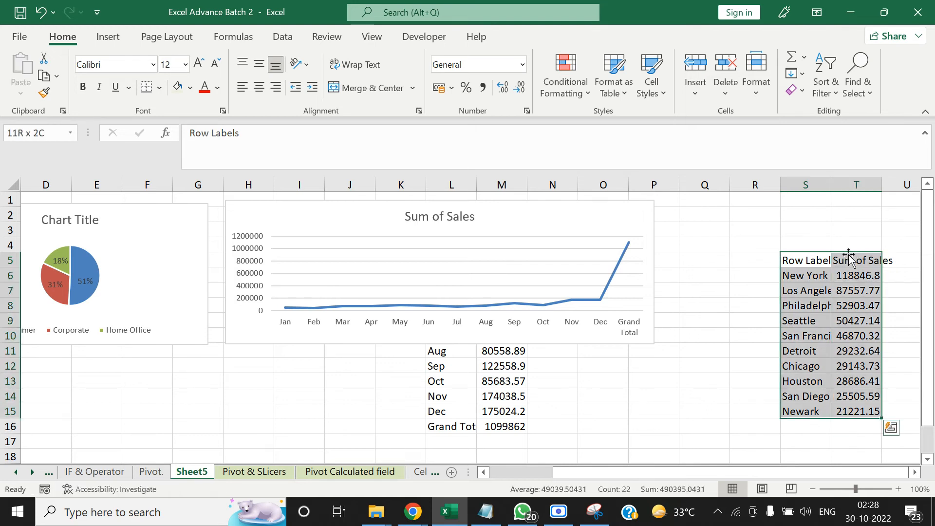
click(108, 37)
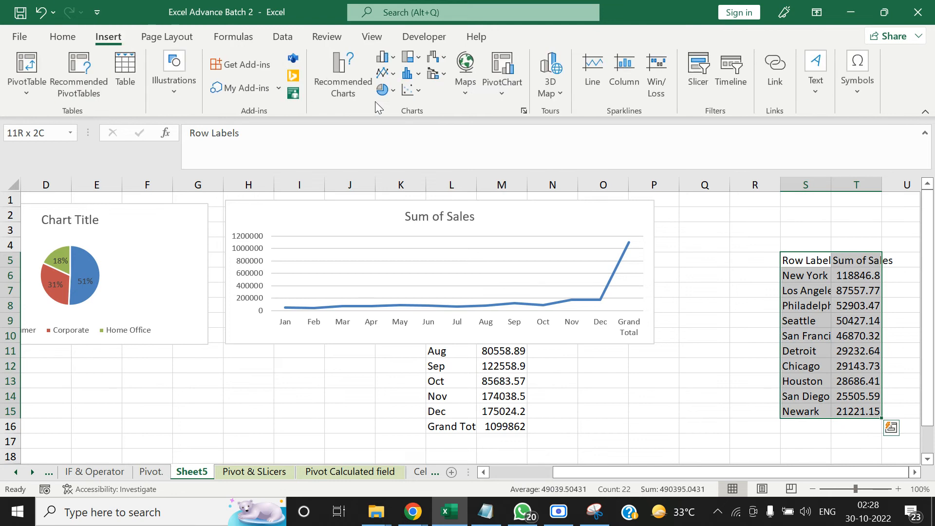
click(414, 74)
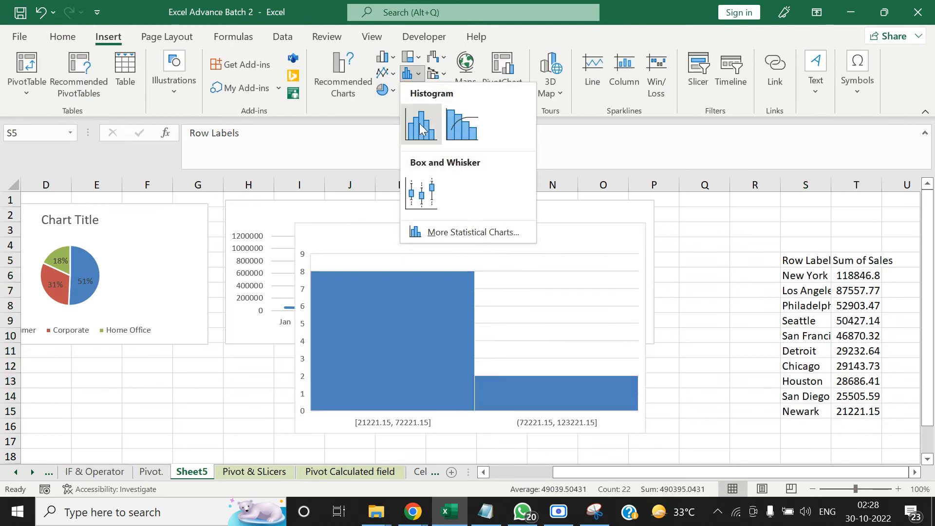
click(382, 57)
click(382, 57)
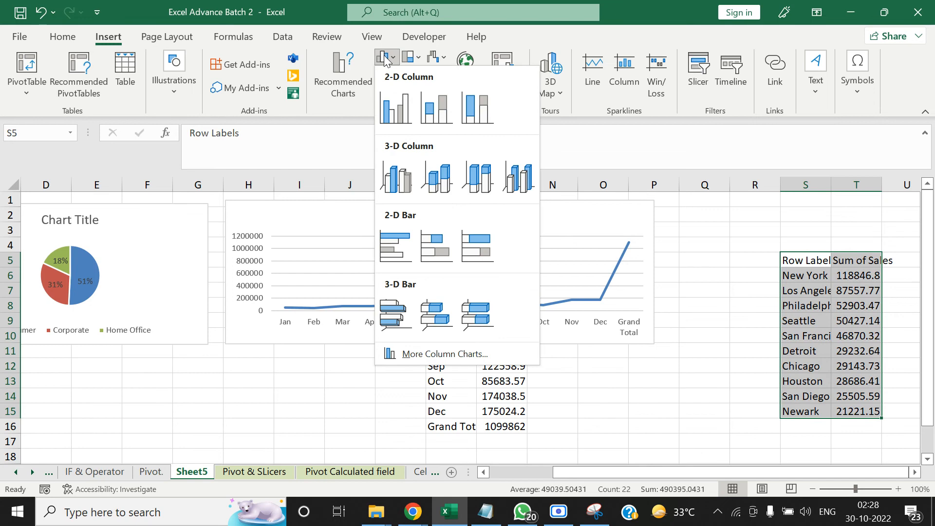
click(399, 105)
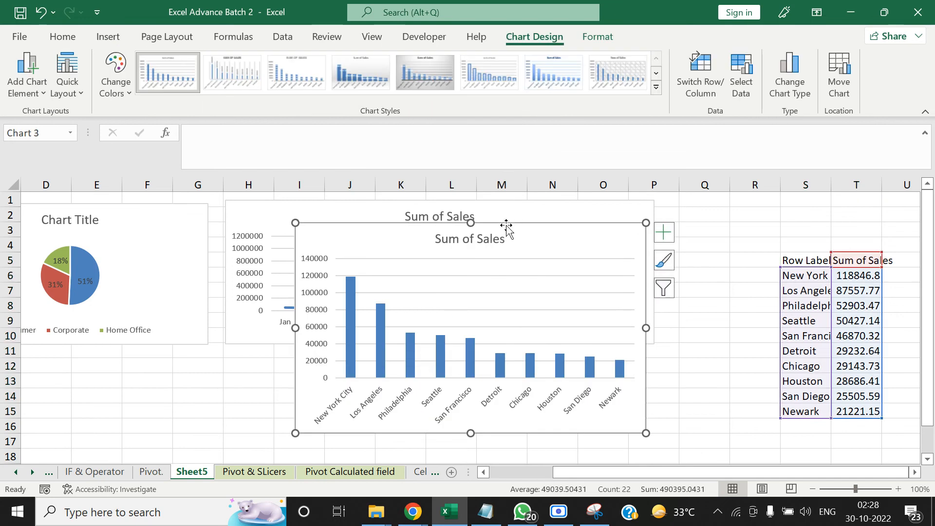
Move the top ten cities column chart directly below the monthly sales line chart and widen it to match that chart's width
drag(507, 226, 437, 354)
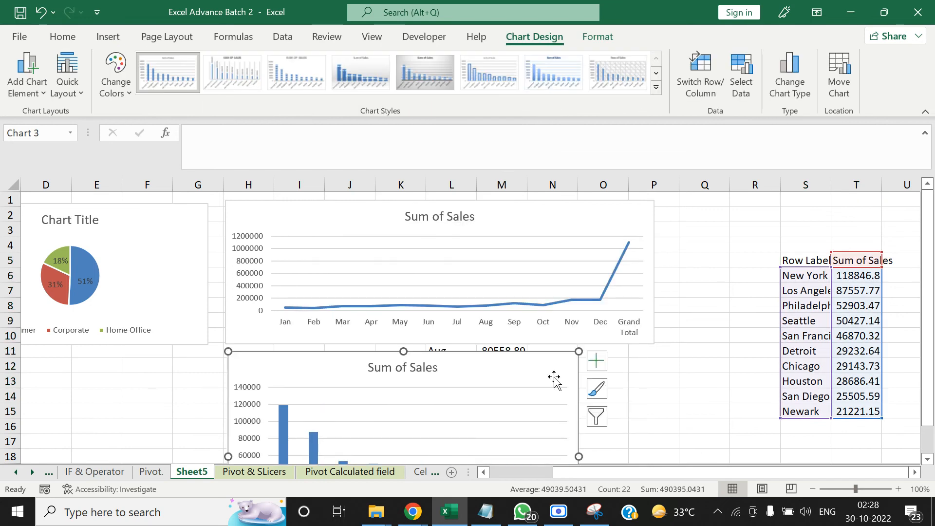
drag(581, 456, 659, 437)
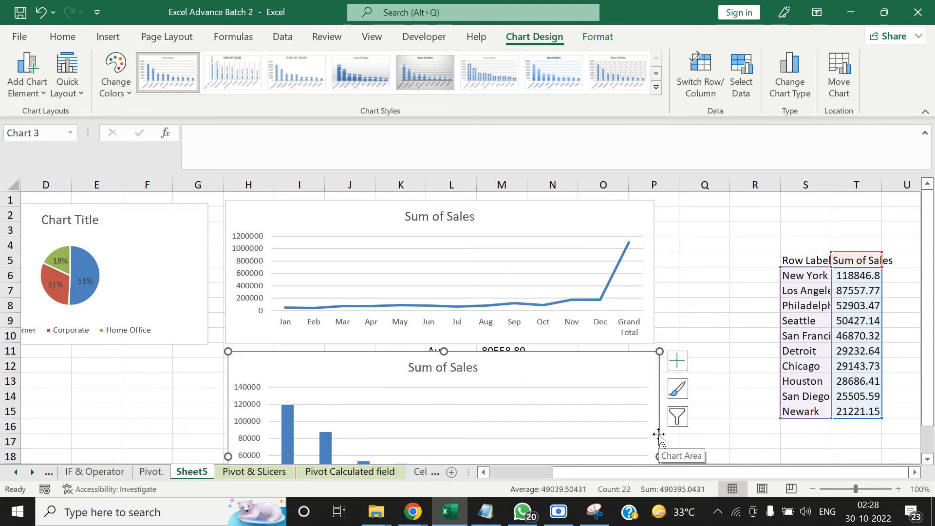
click(677, 331)
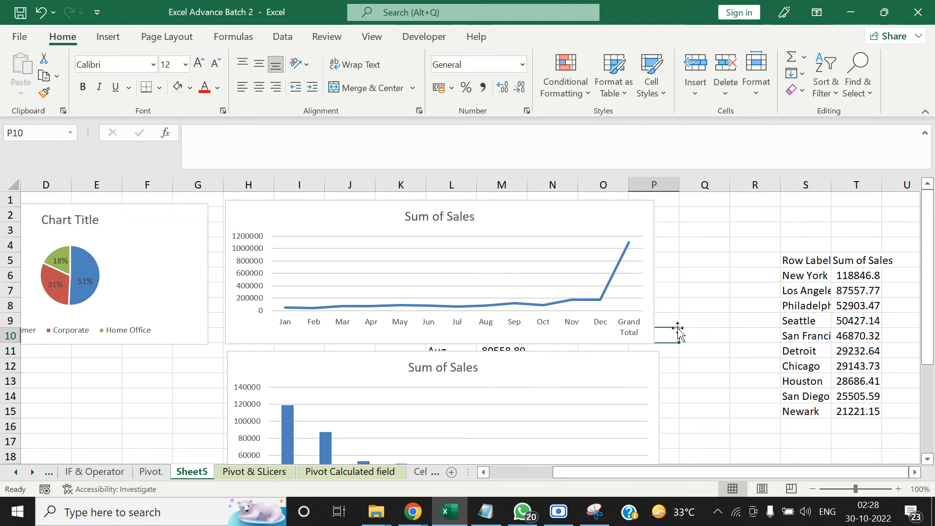
click(368, 232)
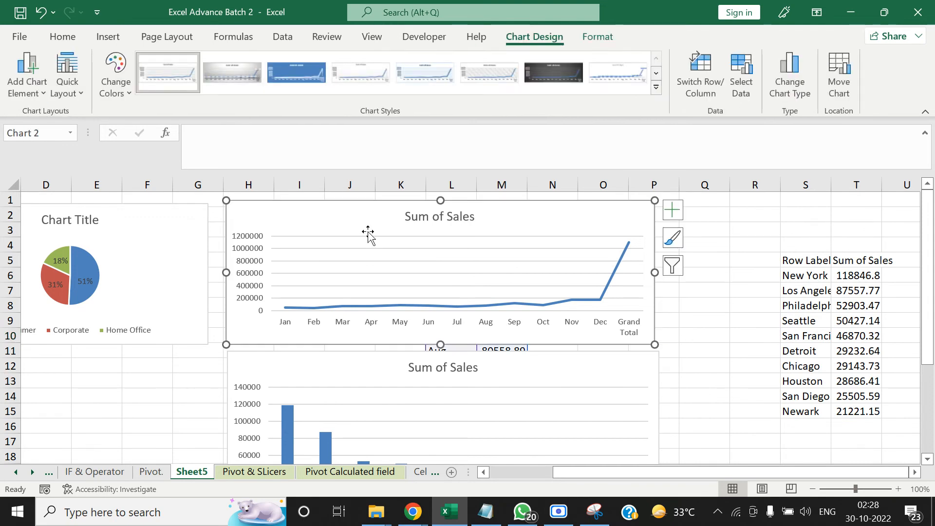
click(184, 371)
click(107, 39)
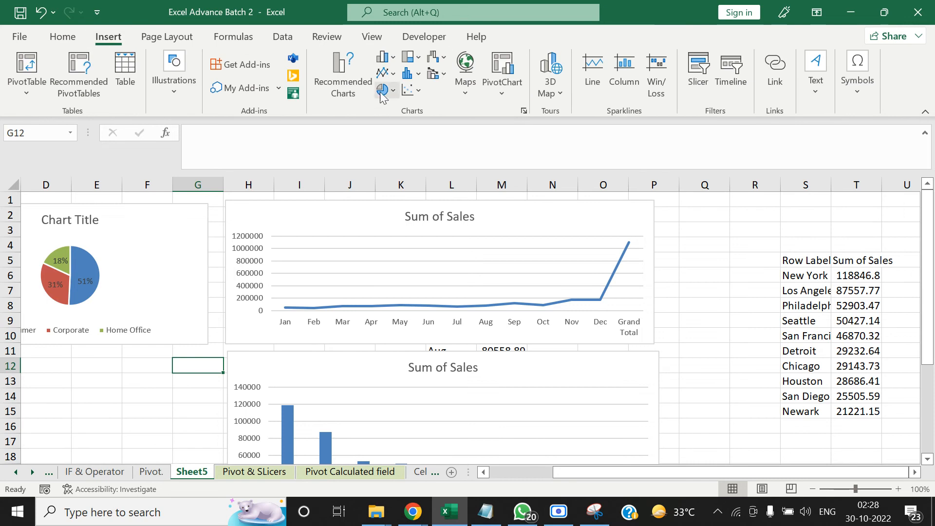
click(418, 58)
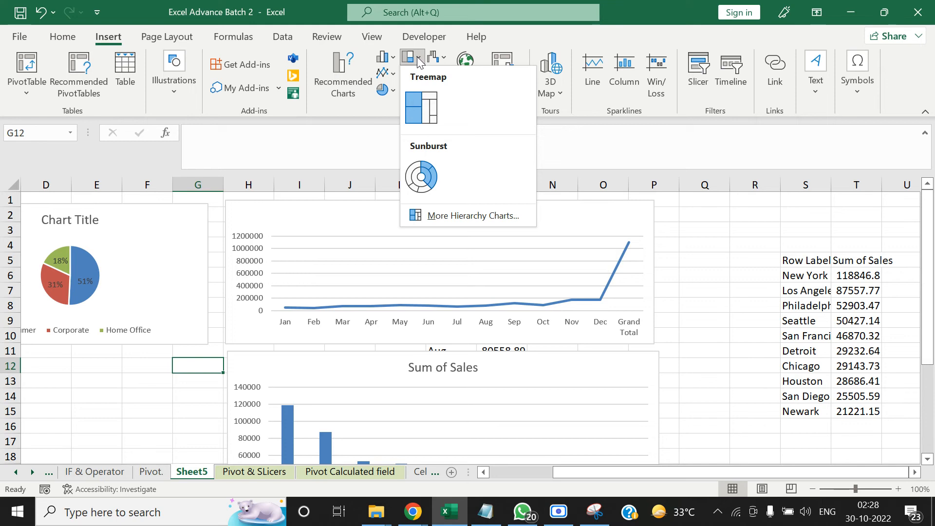
click(648, 39)
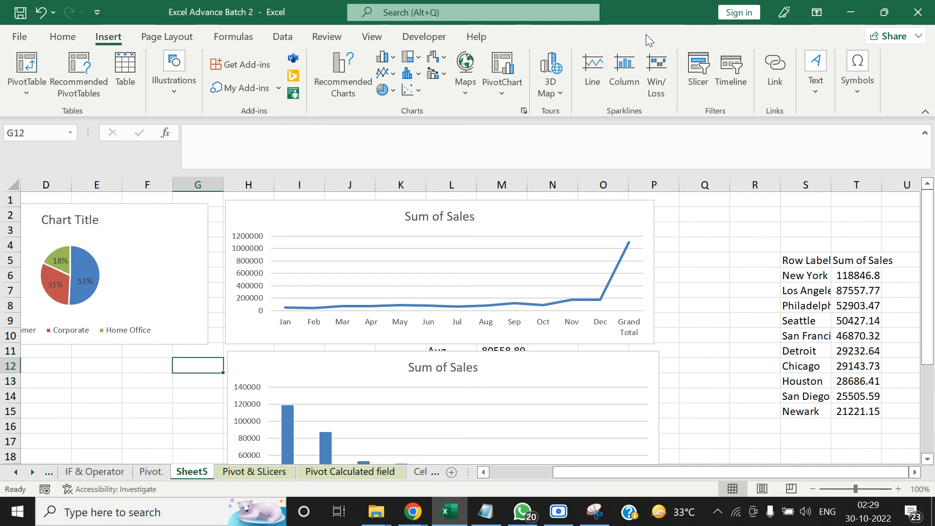
Switch to the ongoing Google Meet call in Chrome
click(414, 512)
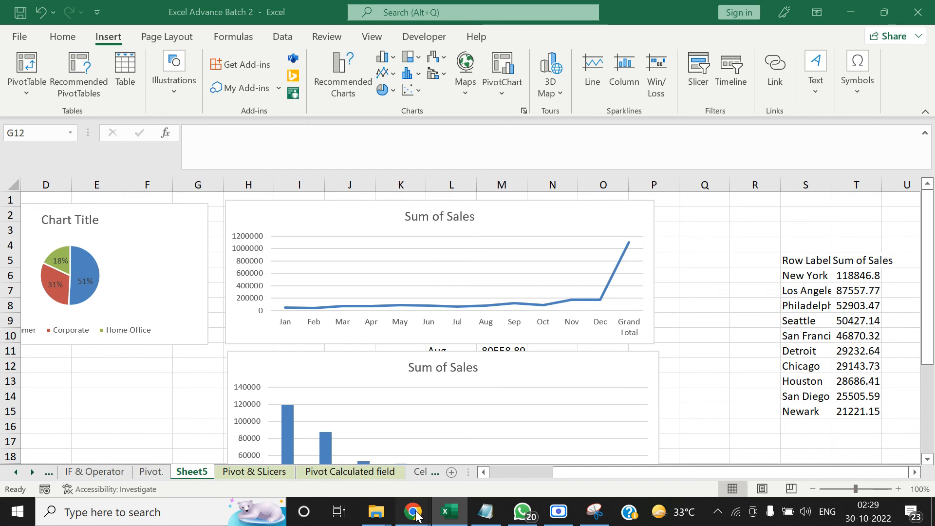
click(269, 450)
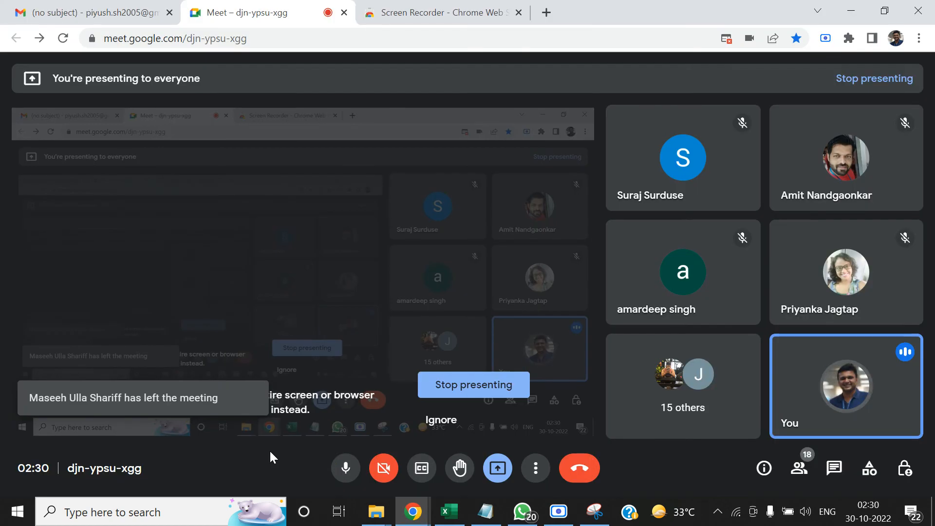
mouse_move(462, 523)
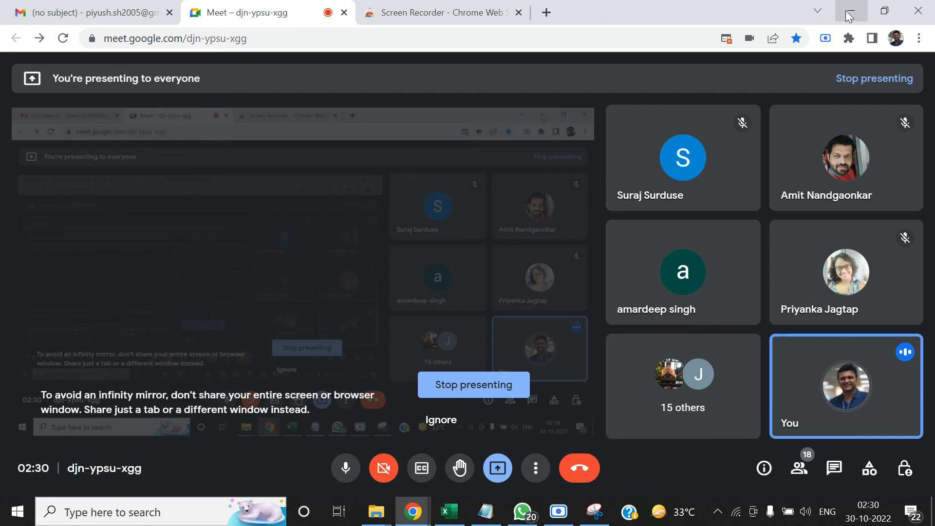
click(825, 39)
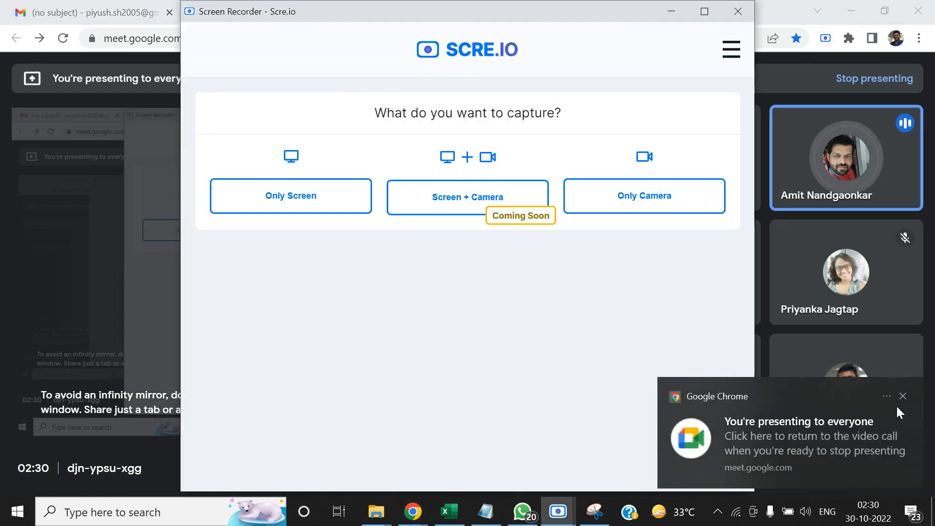
click(904, 398)
click(489, 310)
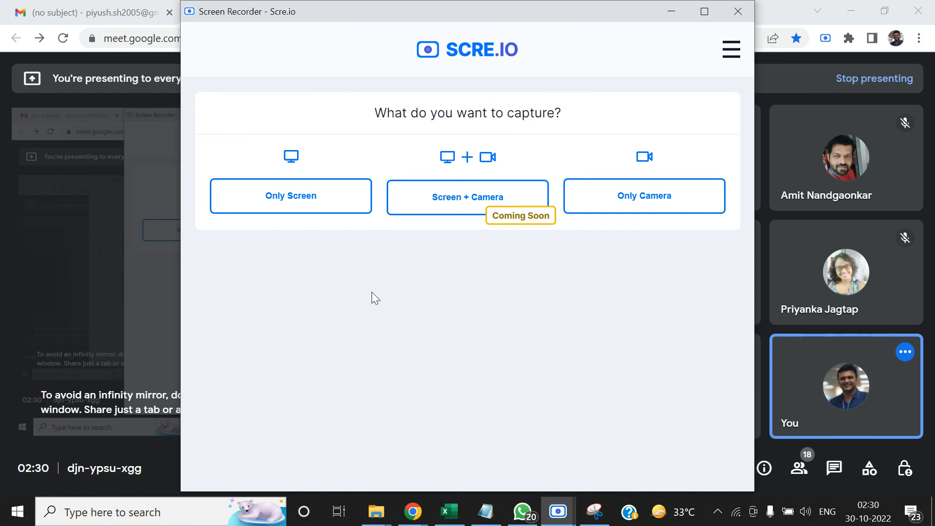
click(731, 16)
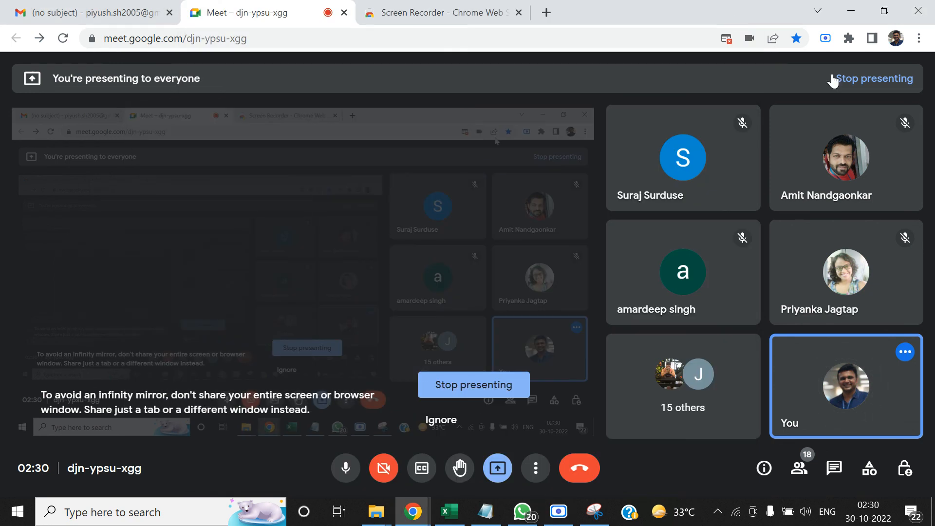
Stop presenting the screen in the Google Meet call and switch to the Scre.io screen recorder
click(834, 81)
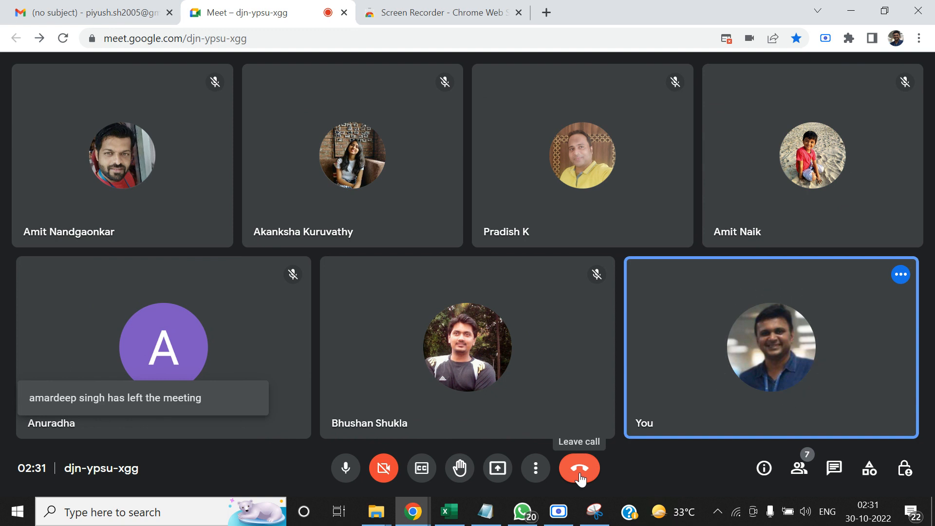
click(558, 511)
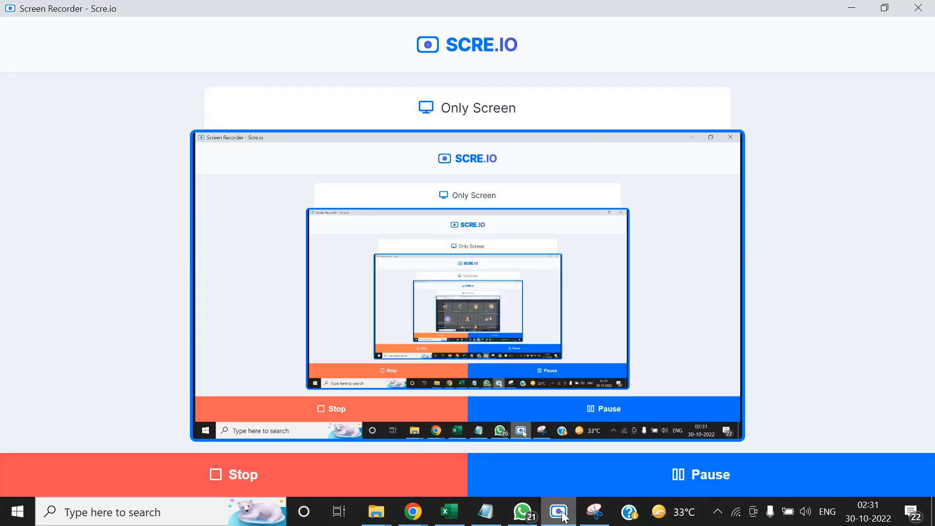